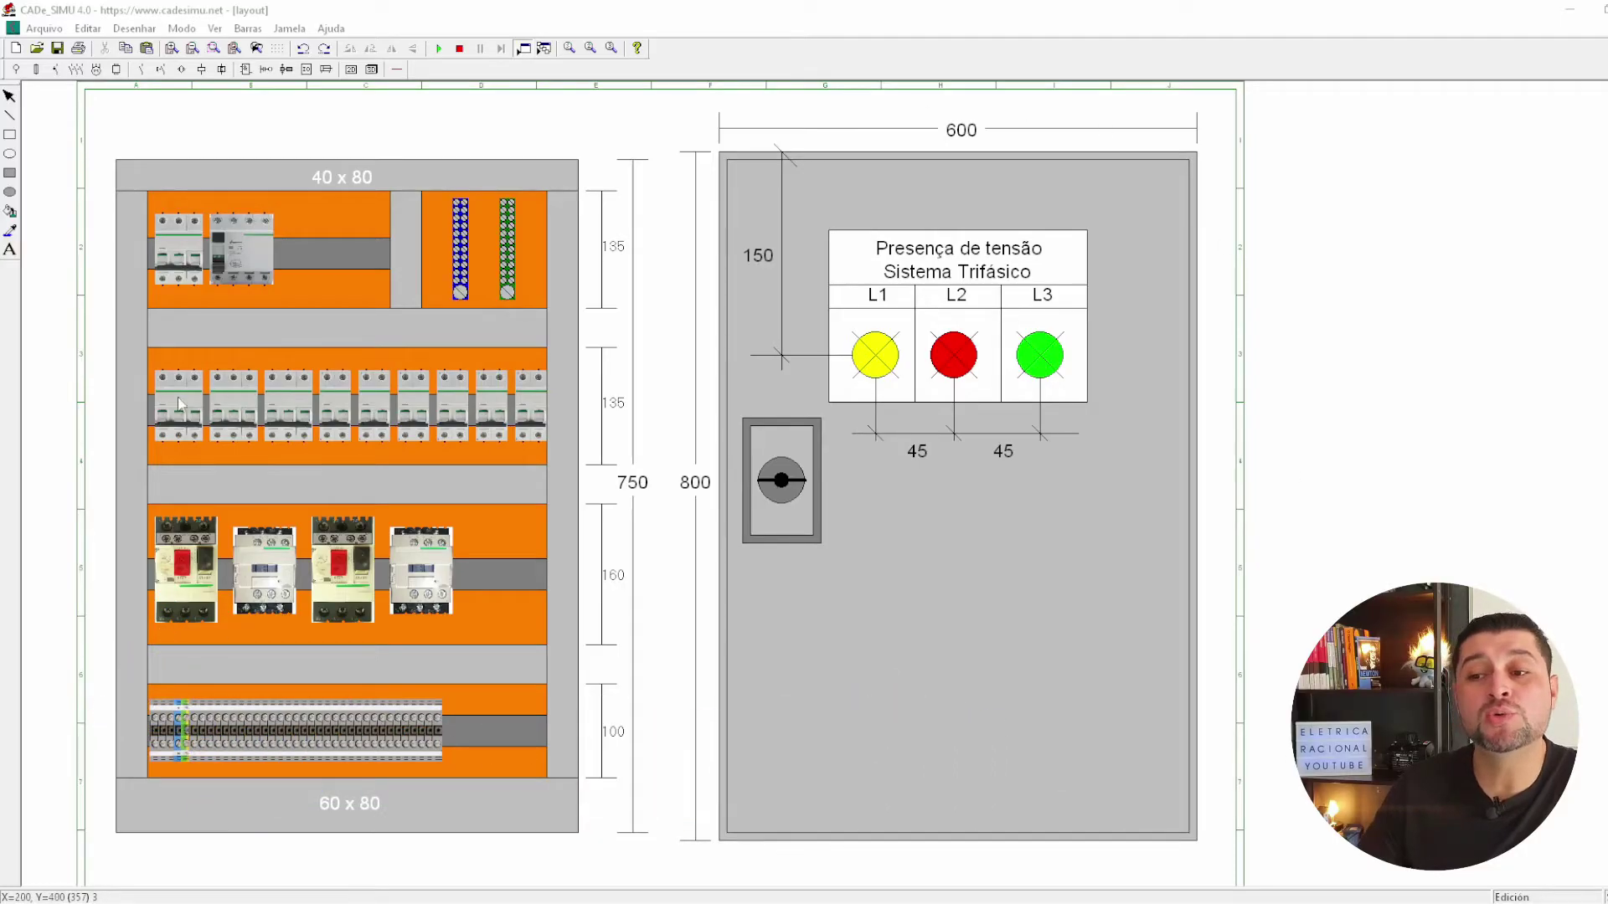
# Zoom and pan around the reference photo of the real panel's breaker row D3–D16.
pyautogui.scroll(1, 166, 404)
pyautogui.scroll(1, 166, 404)
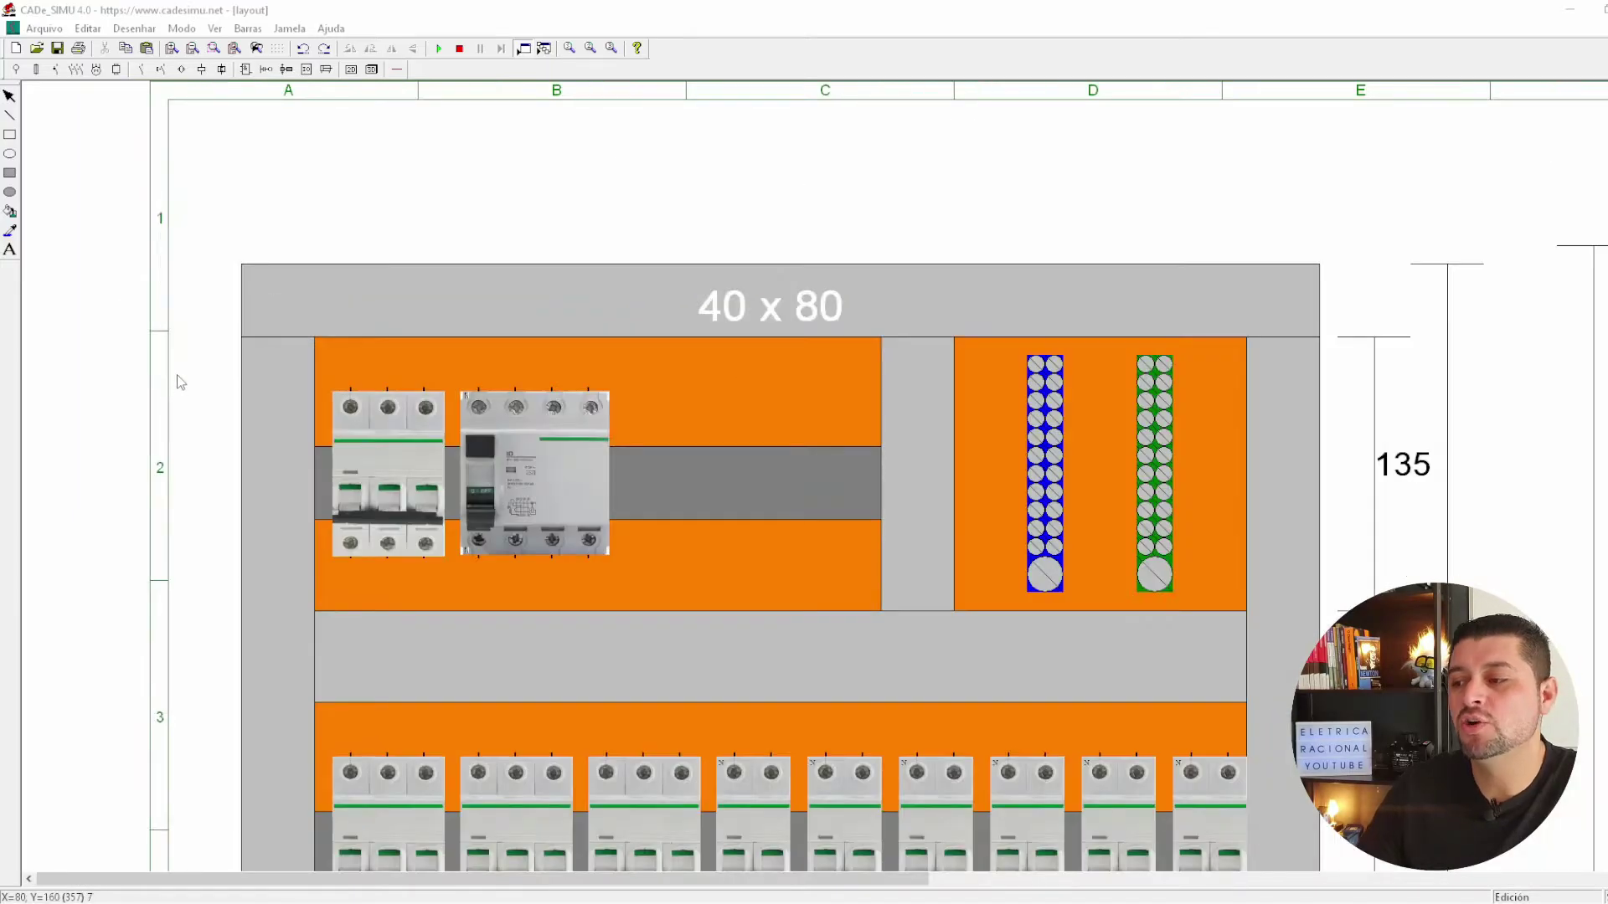
pyautogui.scroll(-3, 178, 375)
pyautogui.keyDown('ctrl'); pyautogui.scroll(-1, 178, 375); pyautogui.keyUp('ctrl')
pyautogui.keyDown('ctrl'); pyautogui.scroll(-1, 147, 425); pyautogui.keyUp('ctrl')
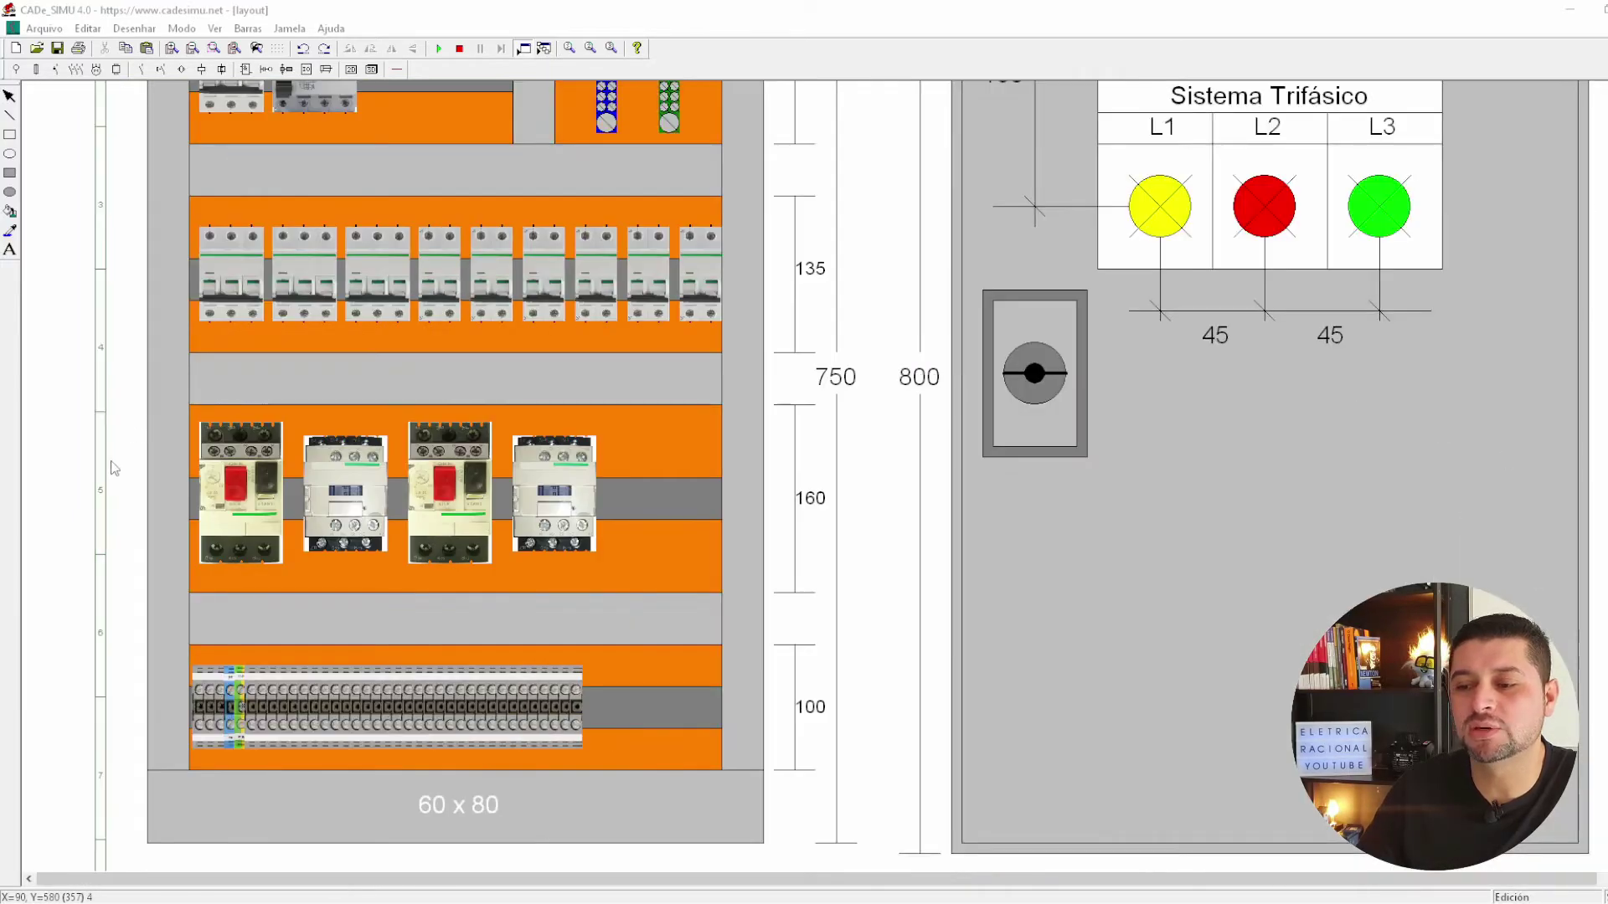
pyautogui.scroll(1, 125, 486)
pyautogui.keyDown('ctrl'); pyautogui.scroll(1, 130, 488); pyautogui.keyUp('ctrl')
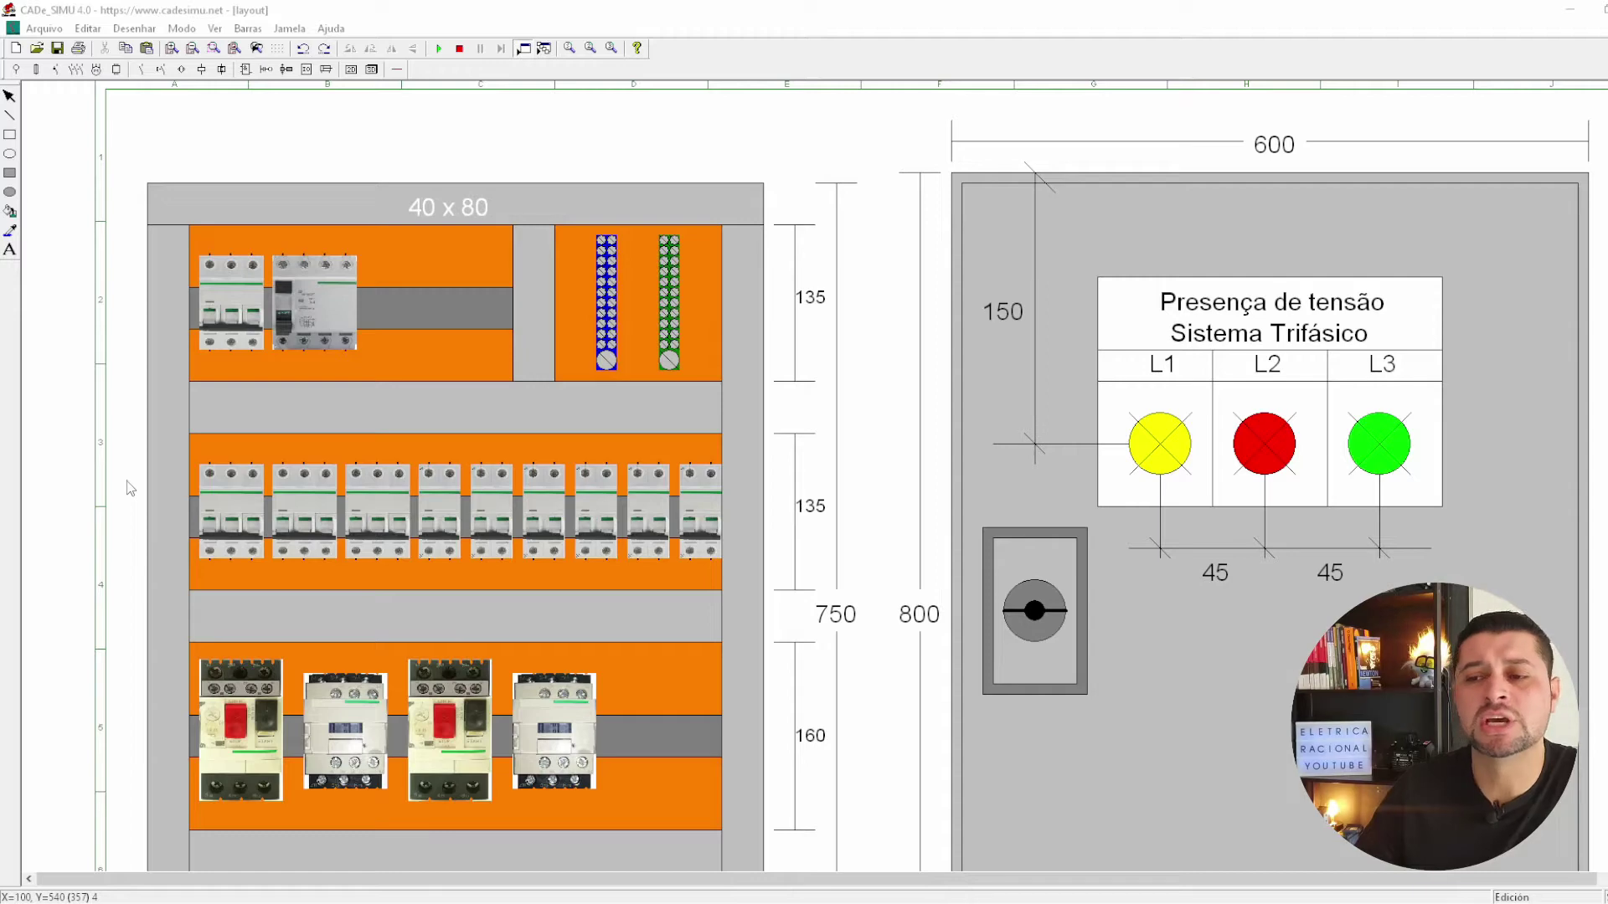
pyautogui.scroll(-1, 138, 479)
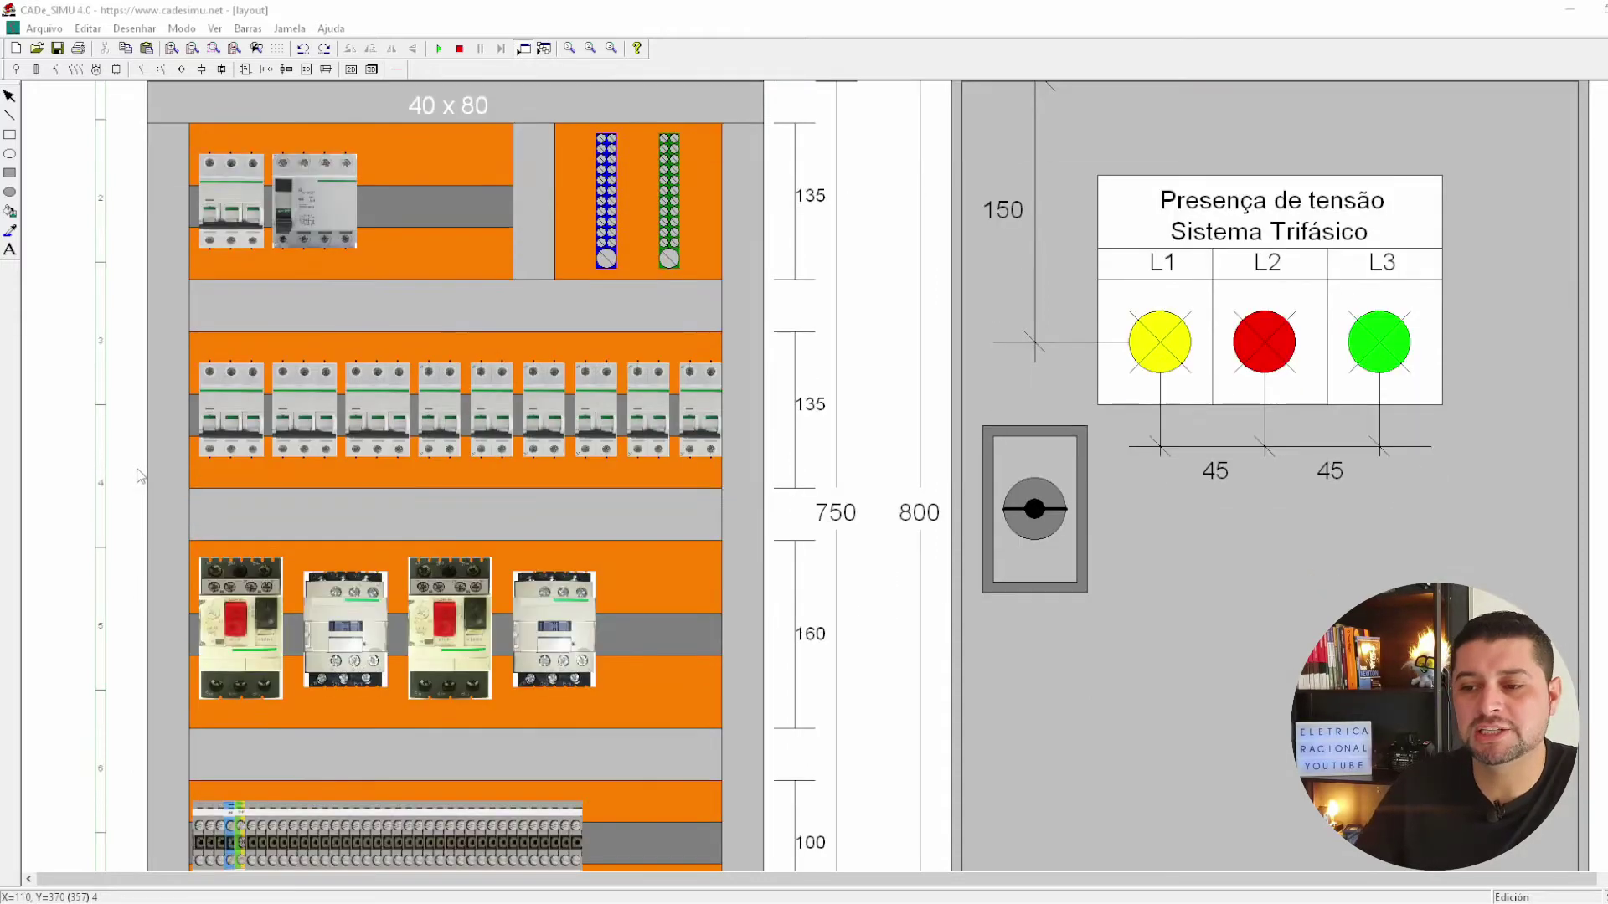
pyautogui.scroll(-1, 140, 476)
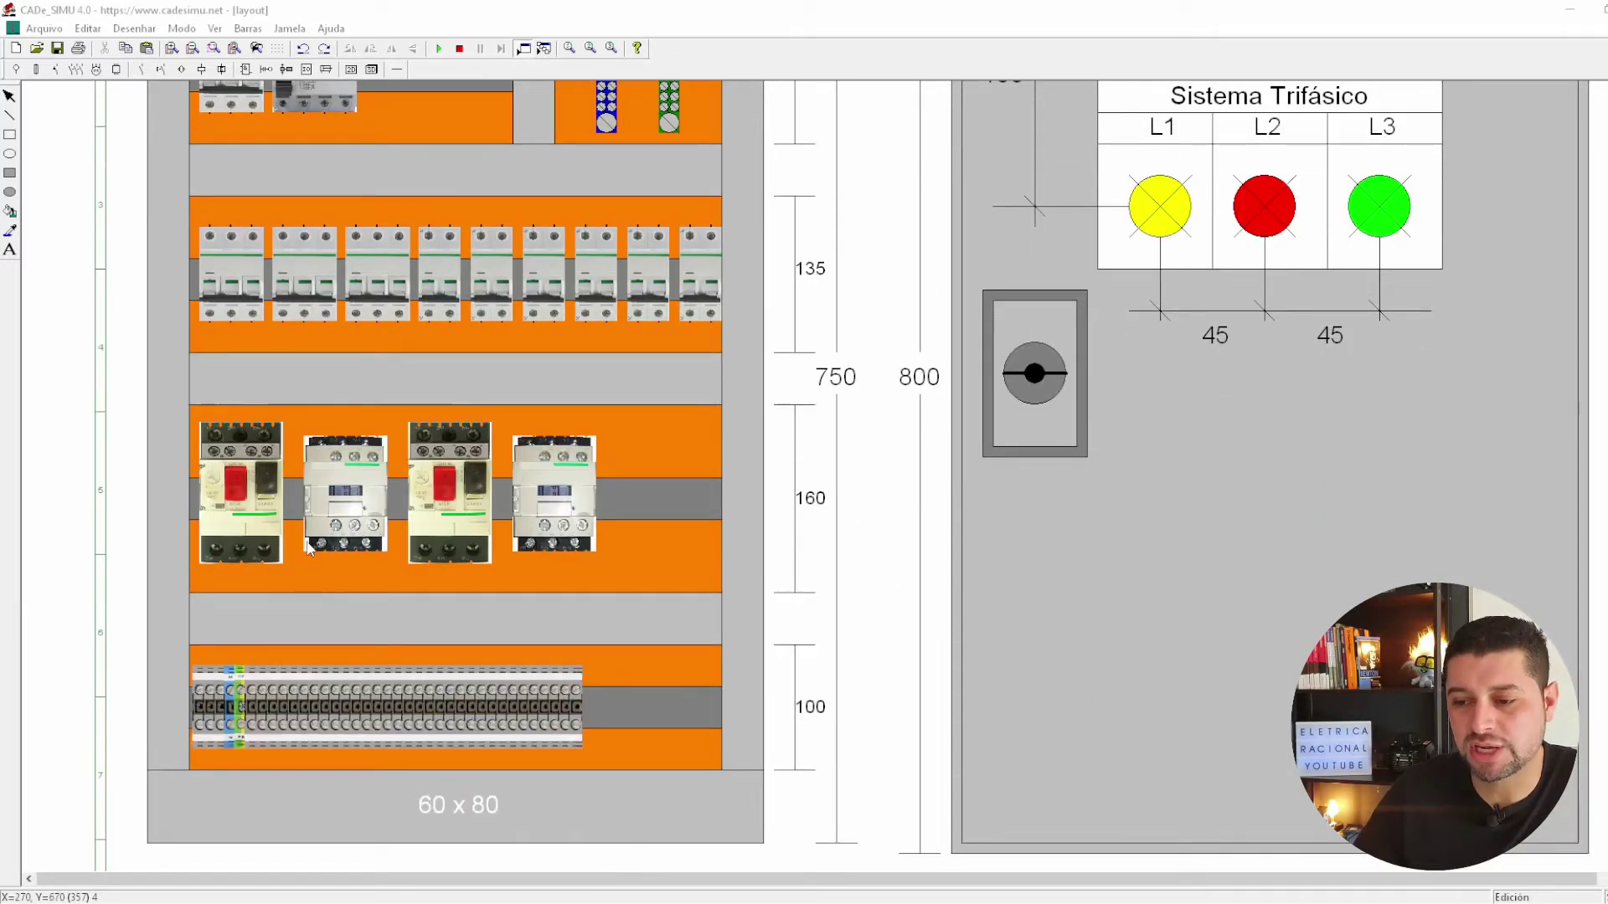
pyautogui.scroll(1, 219, 338)
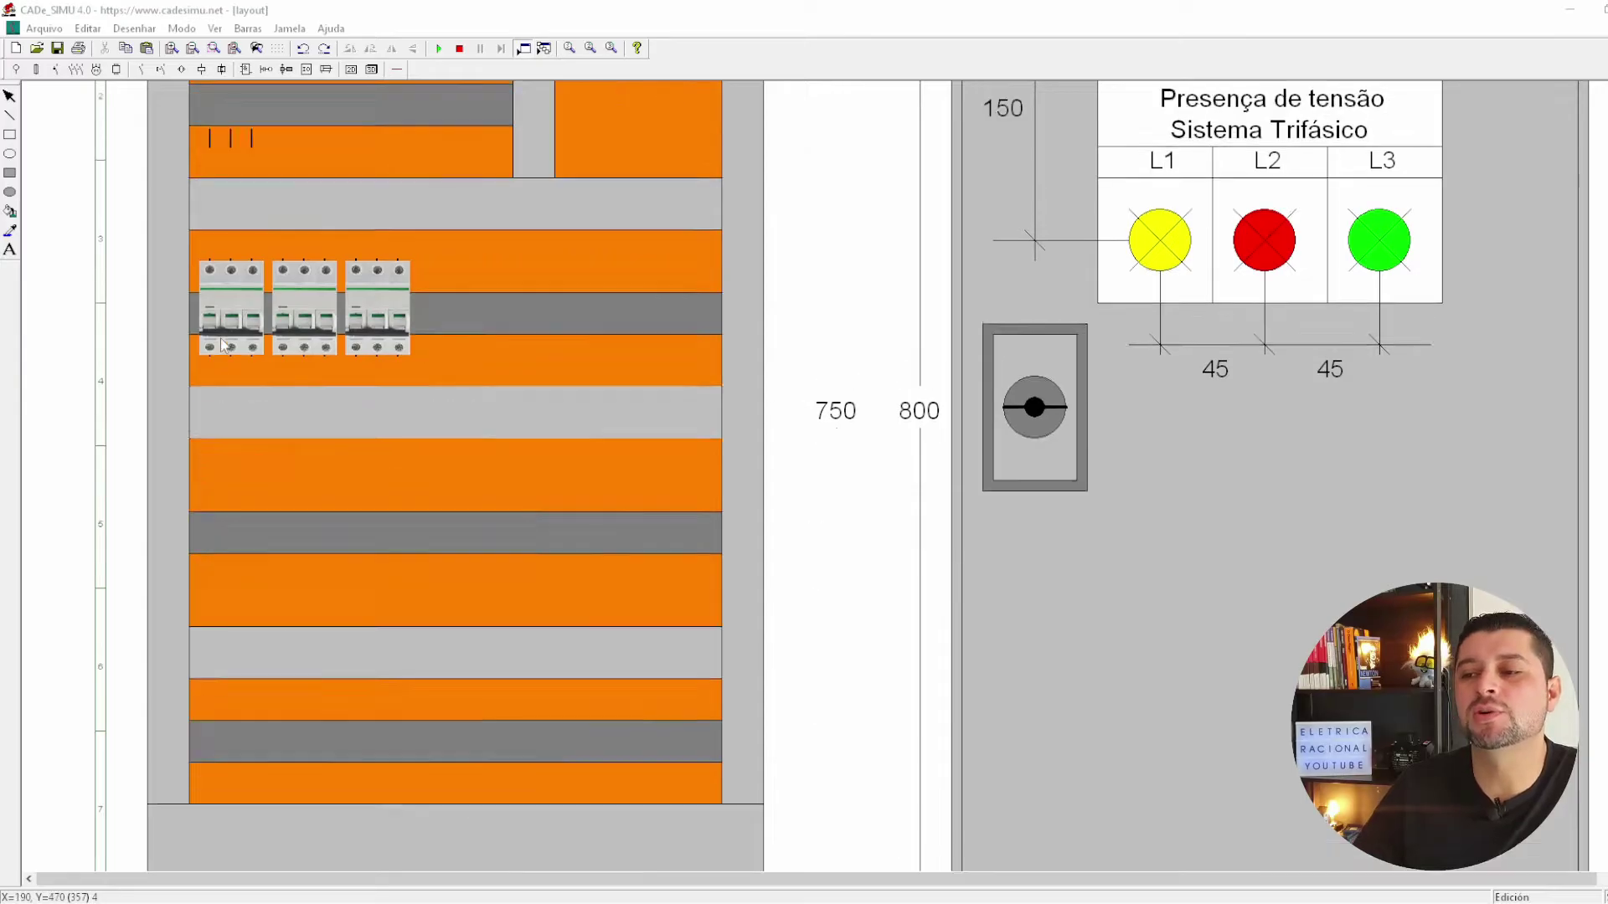
pyautogui.scroll(2, 221, 339)
pyautogui.keyDown('ctrl'); pyautogui.scroll(1, 220, 338); pyautogui.keyUp('ctrl')
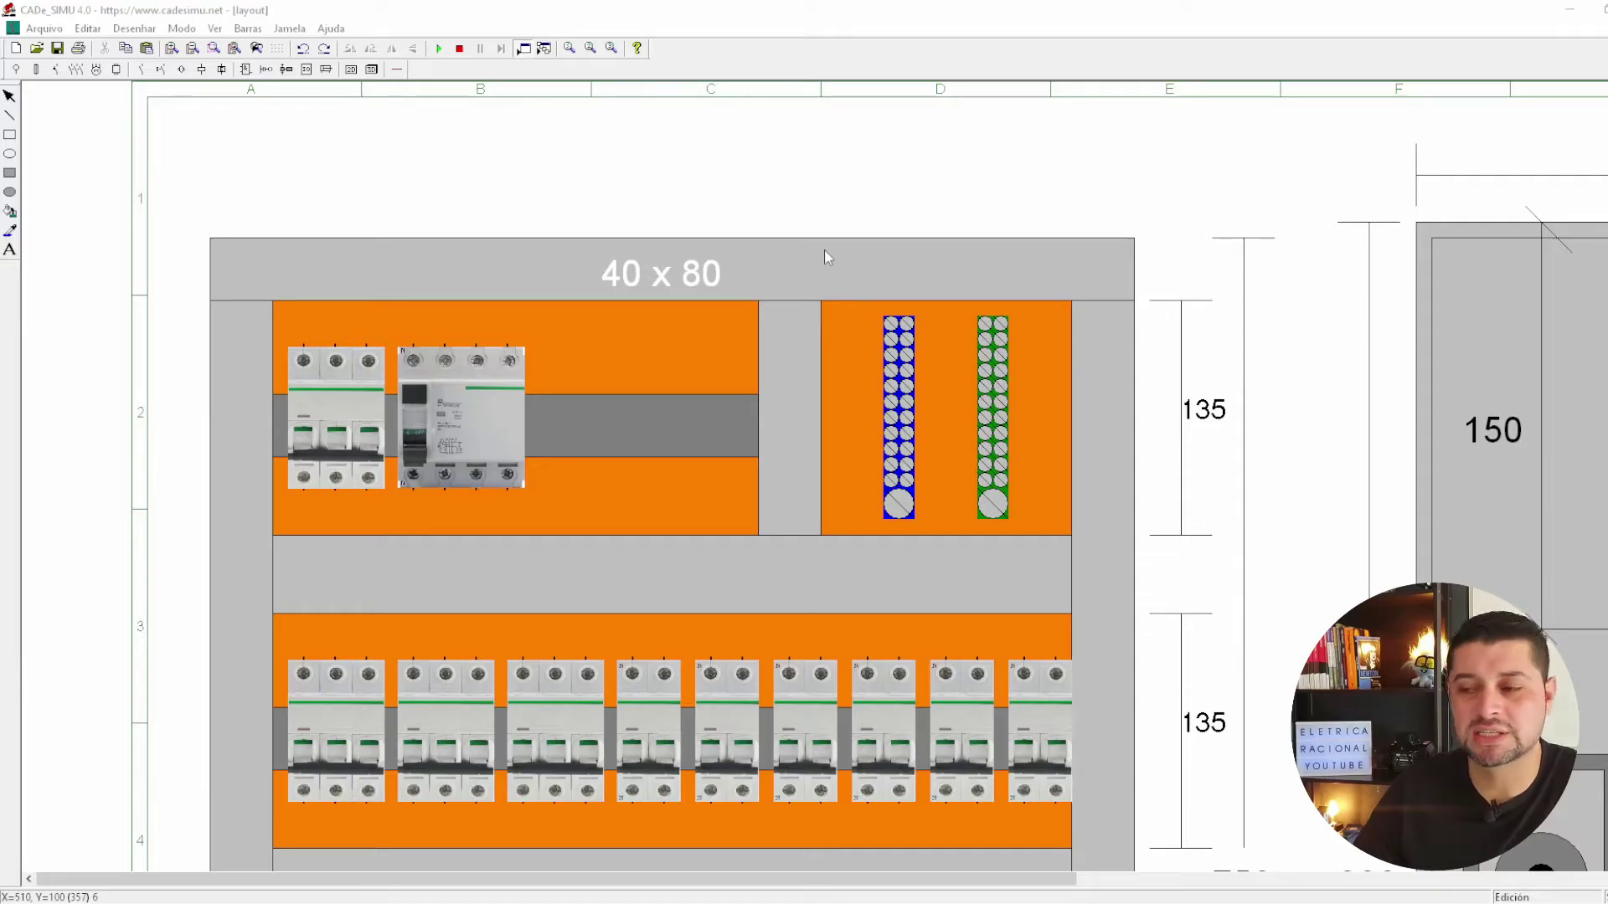
pyautogui.scroll(-1, 824, 249)
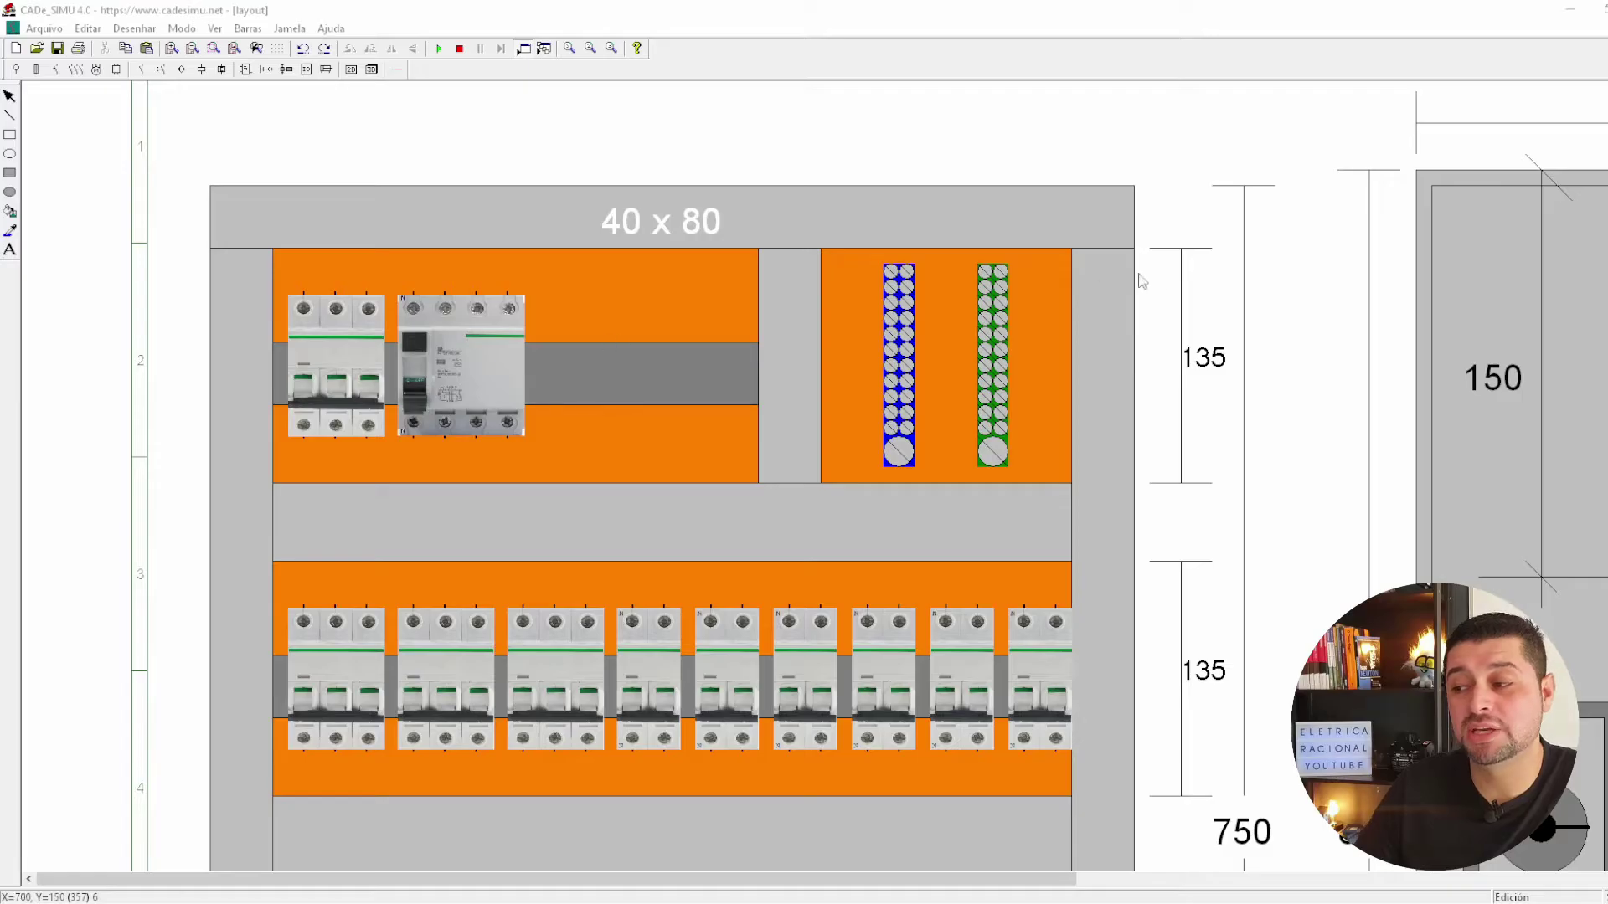
pyautogui.keyDown('ctrl'); pyautogui.scroll(-1, 1126, 293); pyautogui.keyUp('ctrl')
pyautogui.keyDown('ctrl'); pyautogui.scroll(-1, 1116, 285); pyautogui.keyUp('ctrl')
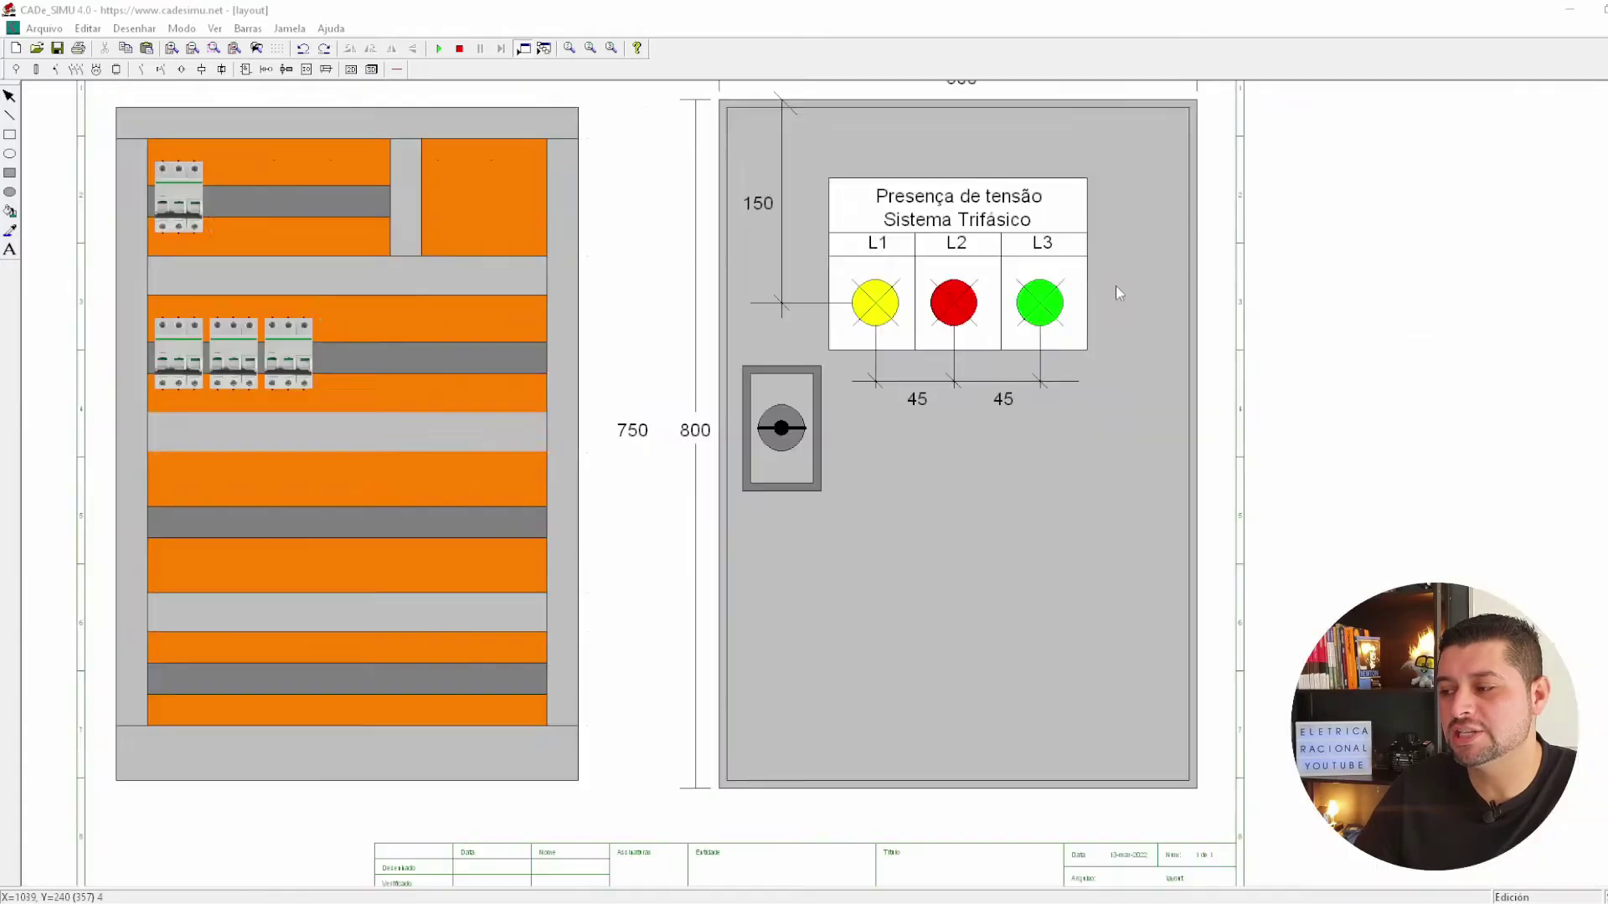
pyautogui.scroll(1, 955, 289)
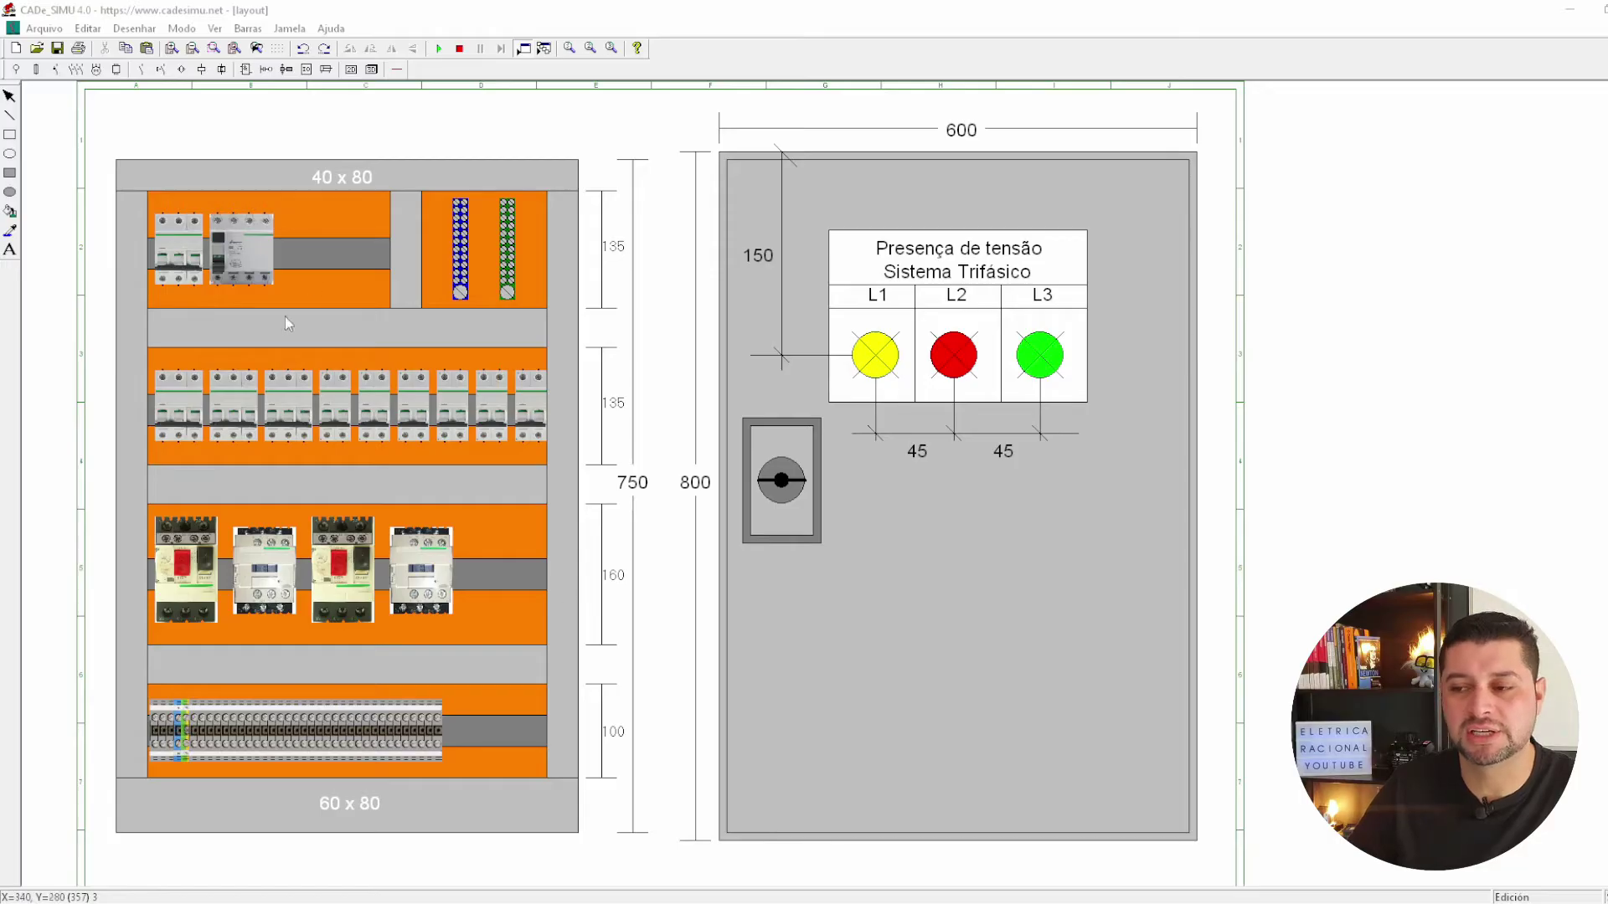
pyautogui.scroll(1, 222, 255)
pyautogui.scroll(2, 309, 263)
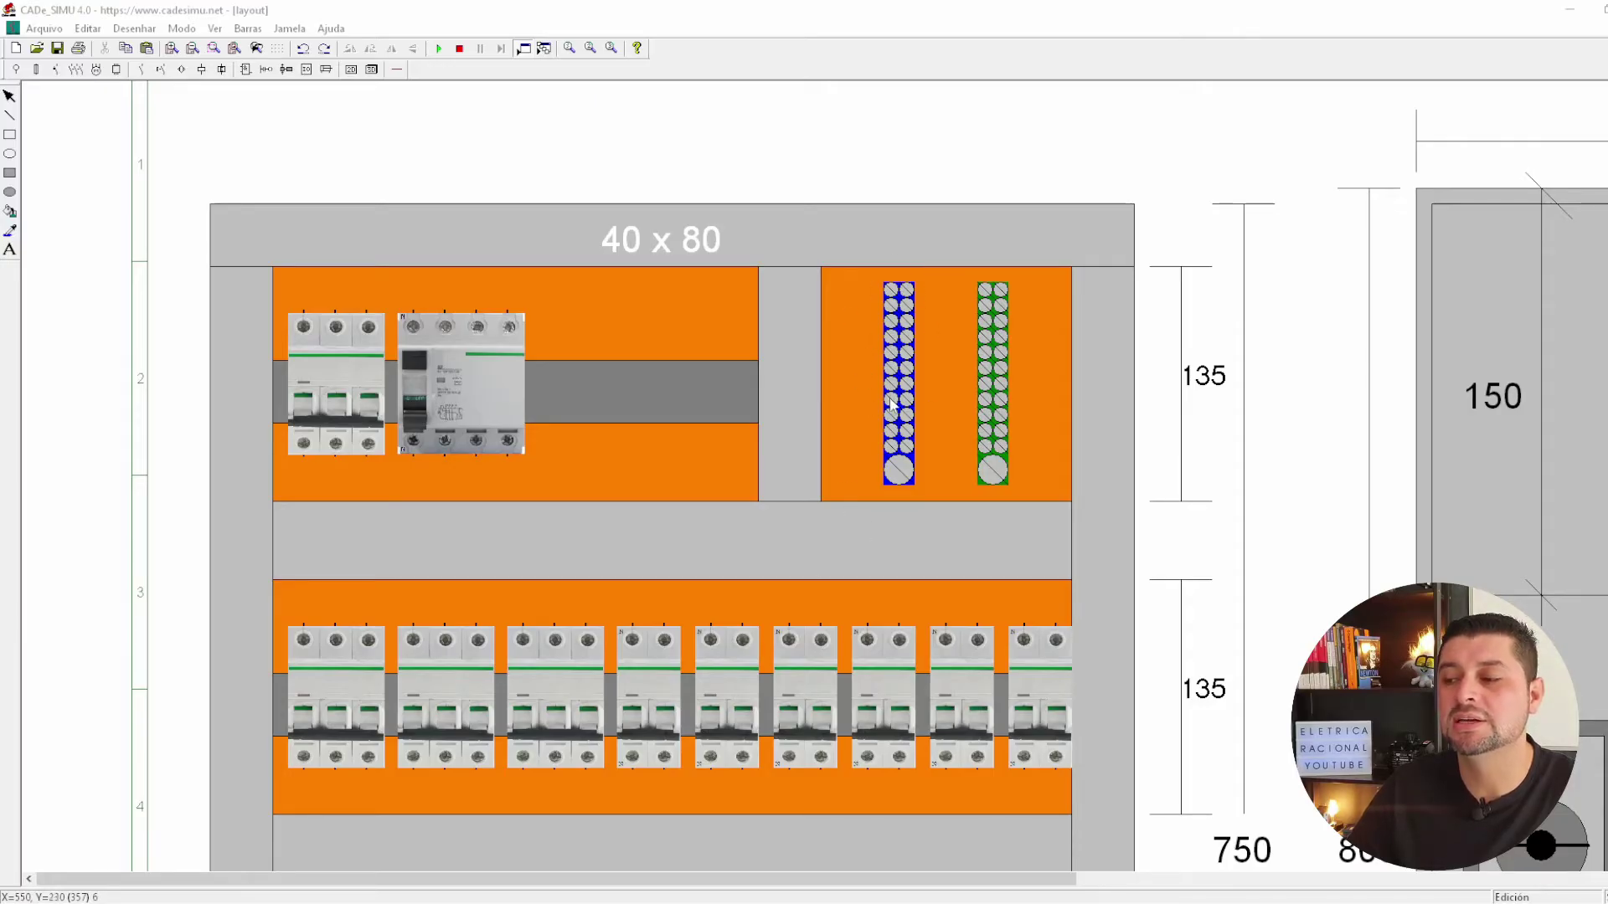
pyautogui.scroll(-2, 884, 410)
pyautogui.scroll(-3, 884, 410)
pyautogui.scroll(-1, 884, 411)
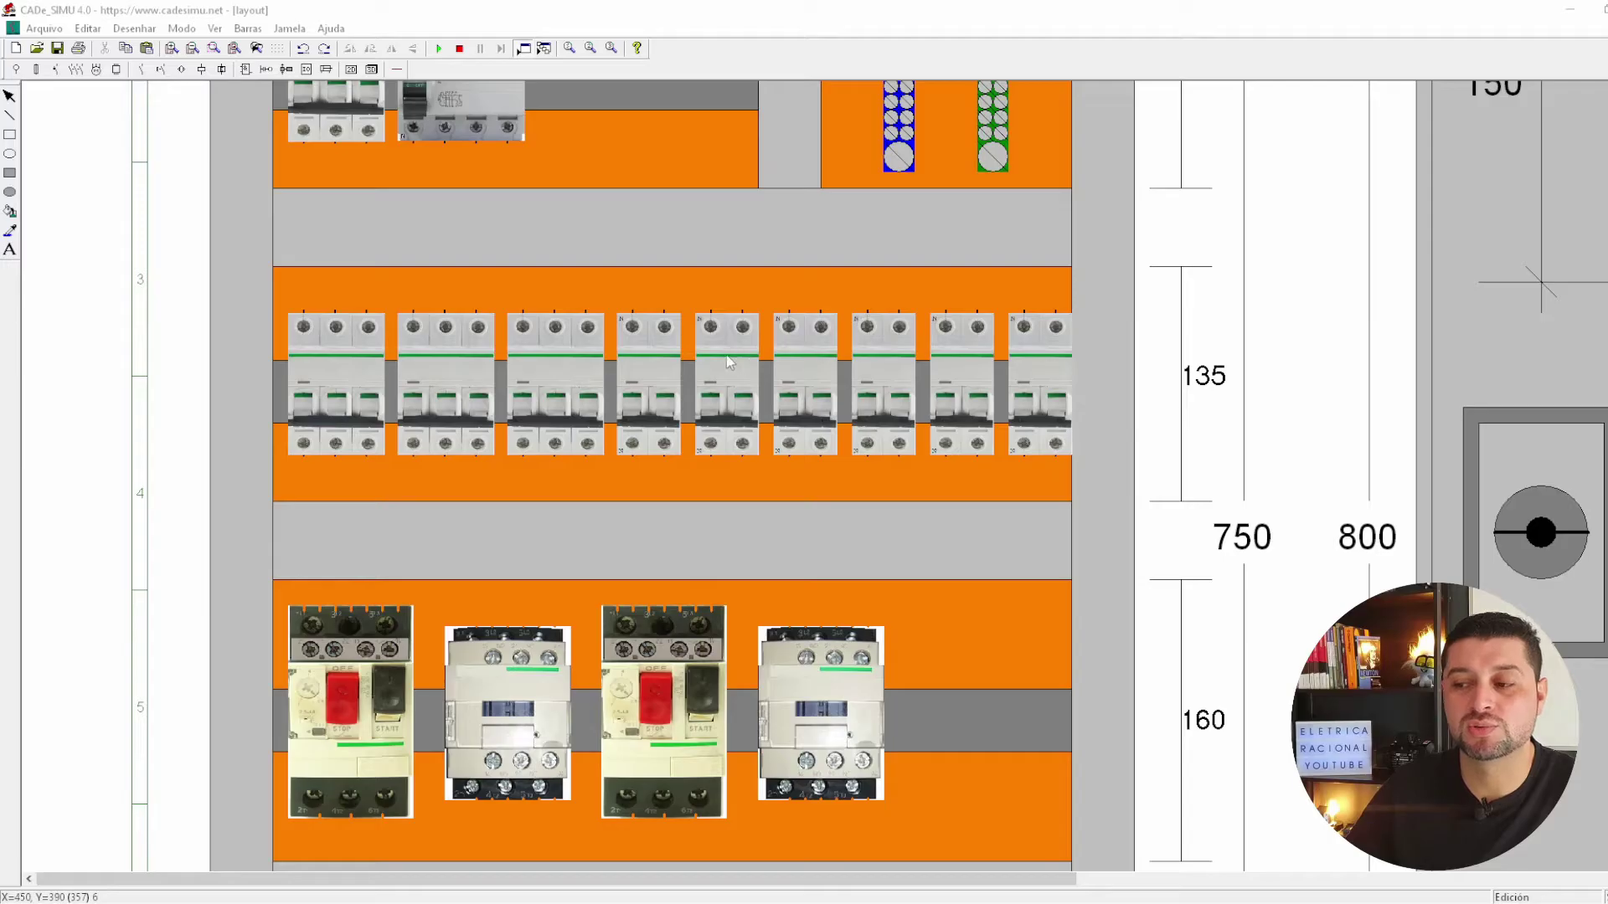
pyautogui.scroll(2, 735, 350)
pyautogui.scroll(2, 866, 552)
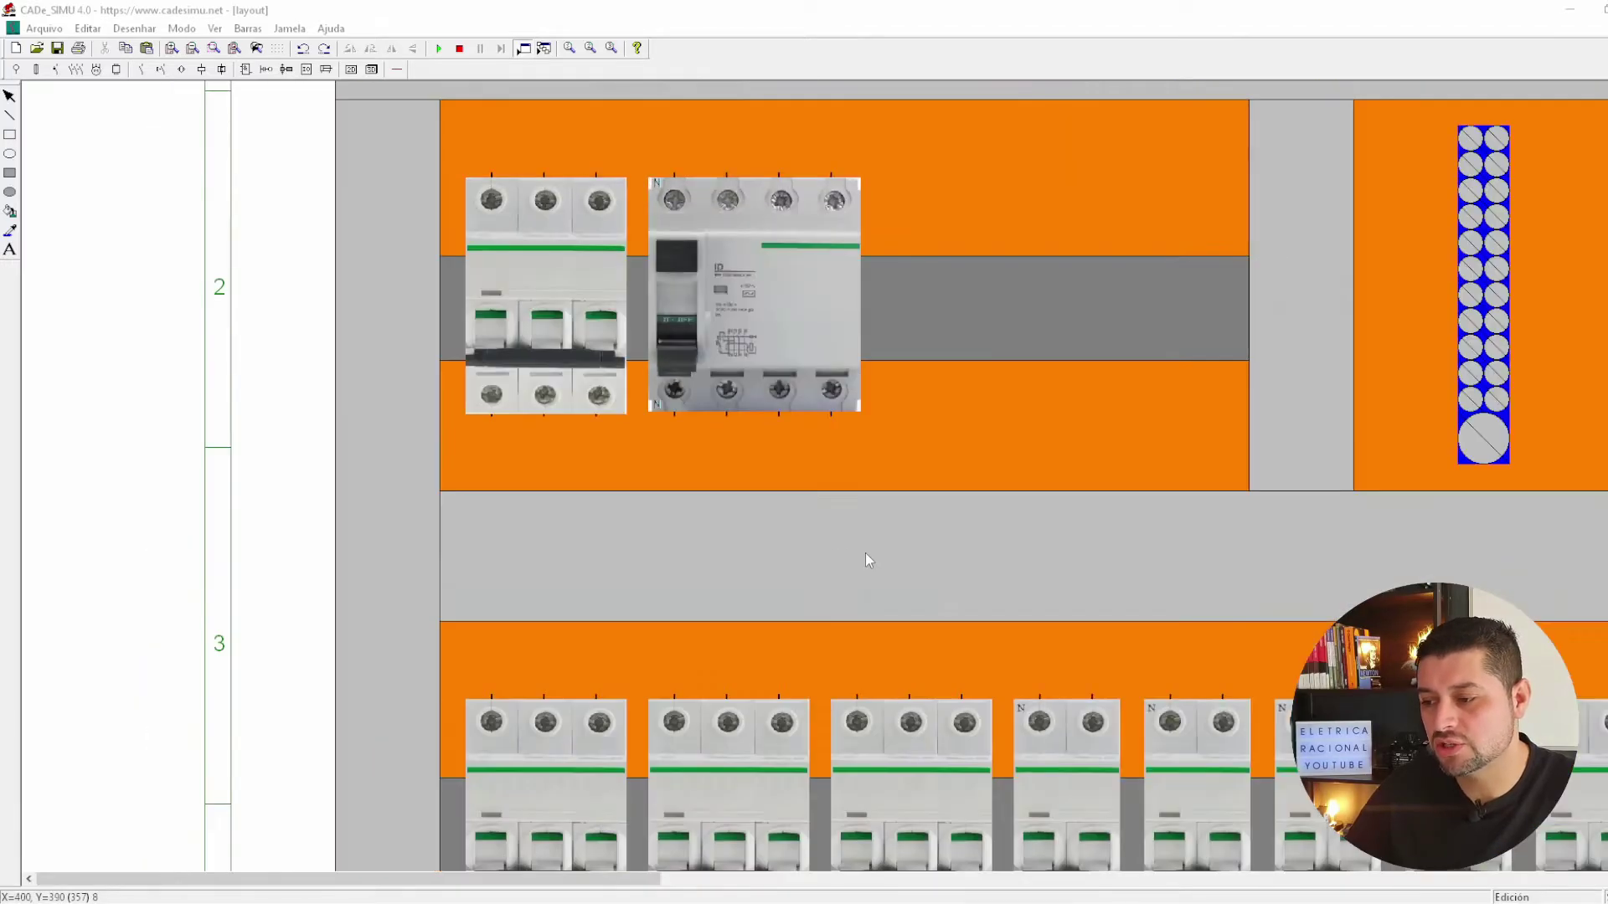
pyautogui.scroll(-3, 865, 552)
pyautogui.scroll(-1, 824, 514)
pyautogui.scroll(1, 1048, 437)
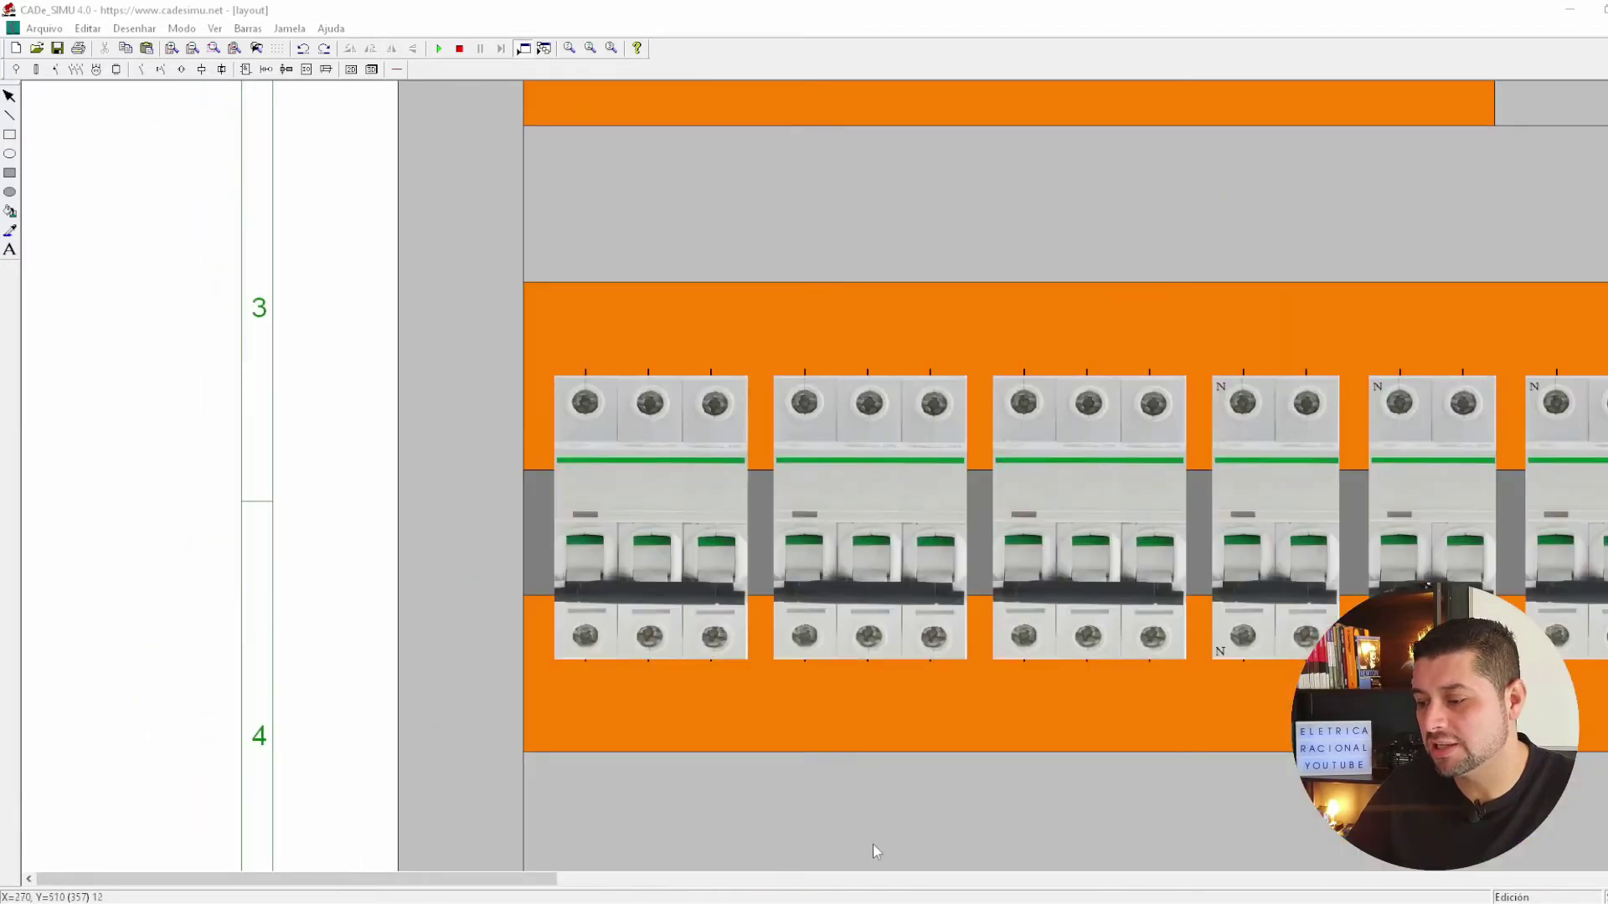
pyautogui.moveTo(537, 879); pyautogui.dragTo(740, 879)
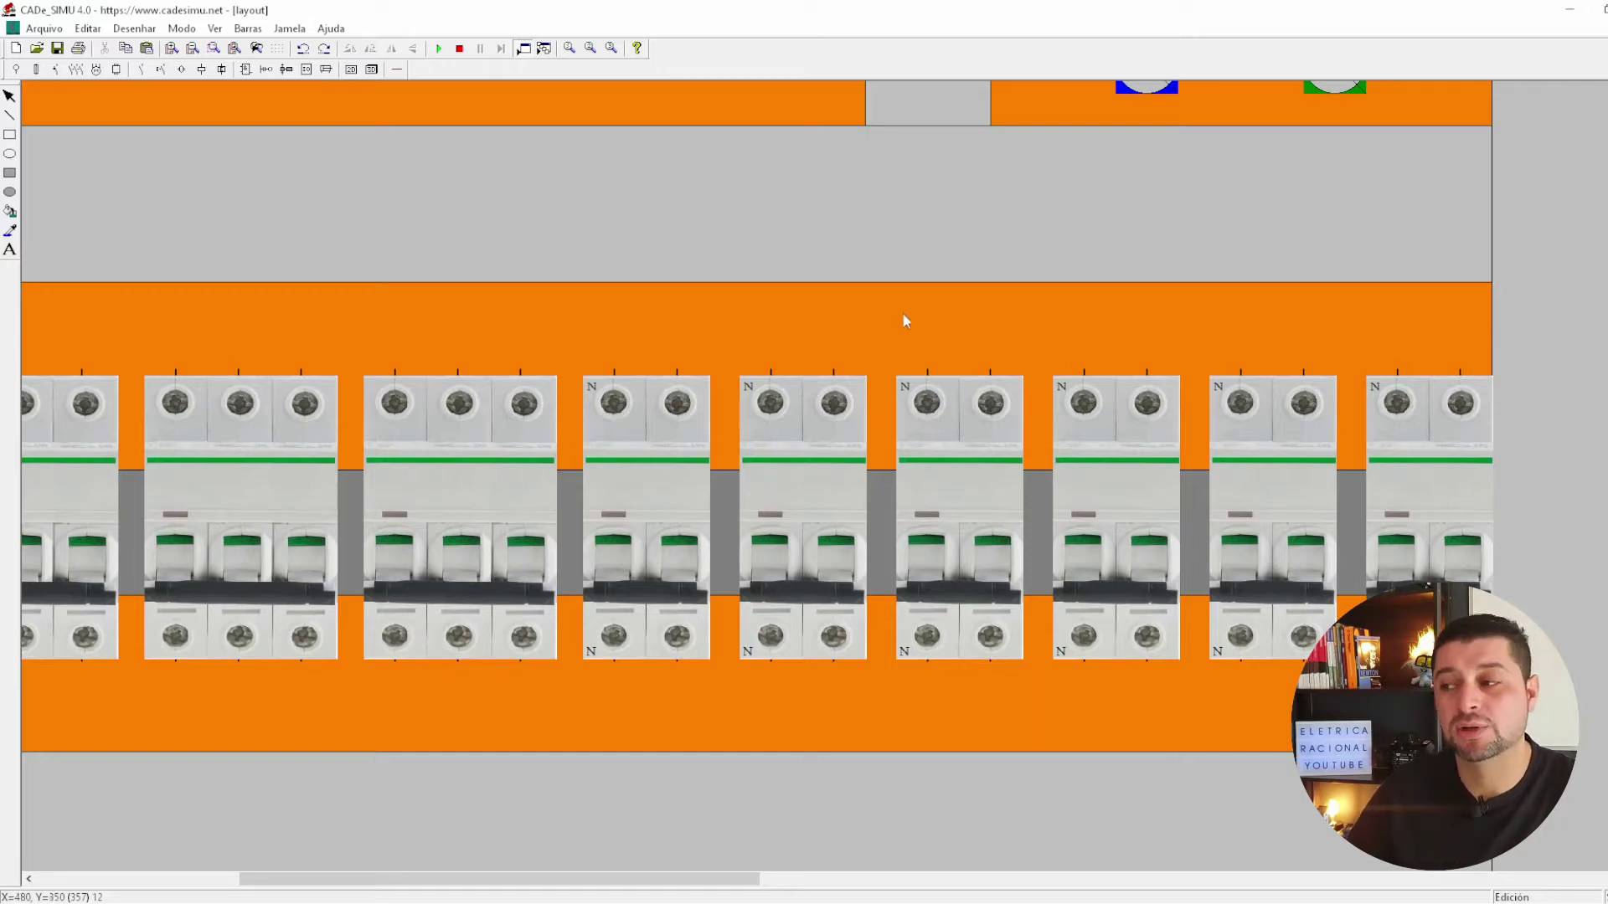
pyautogui.scroll(-3, 900, 319)
pyautogui.scroll(-2, 884, 321)
pyautogui.scroll(-2, 837, 320)
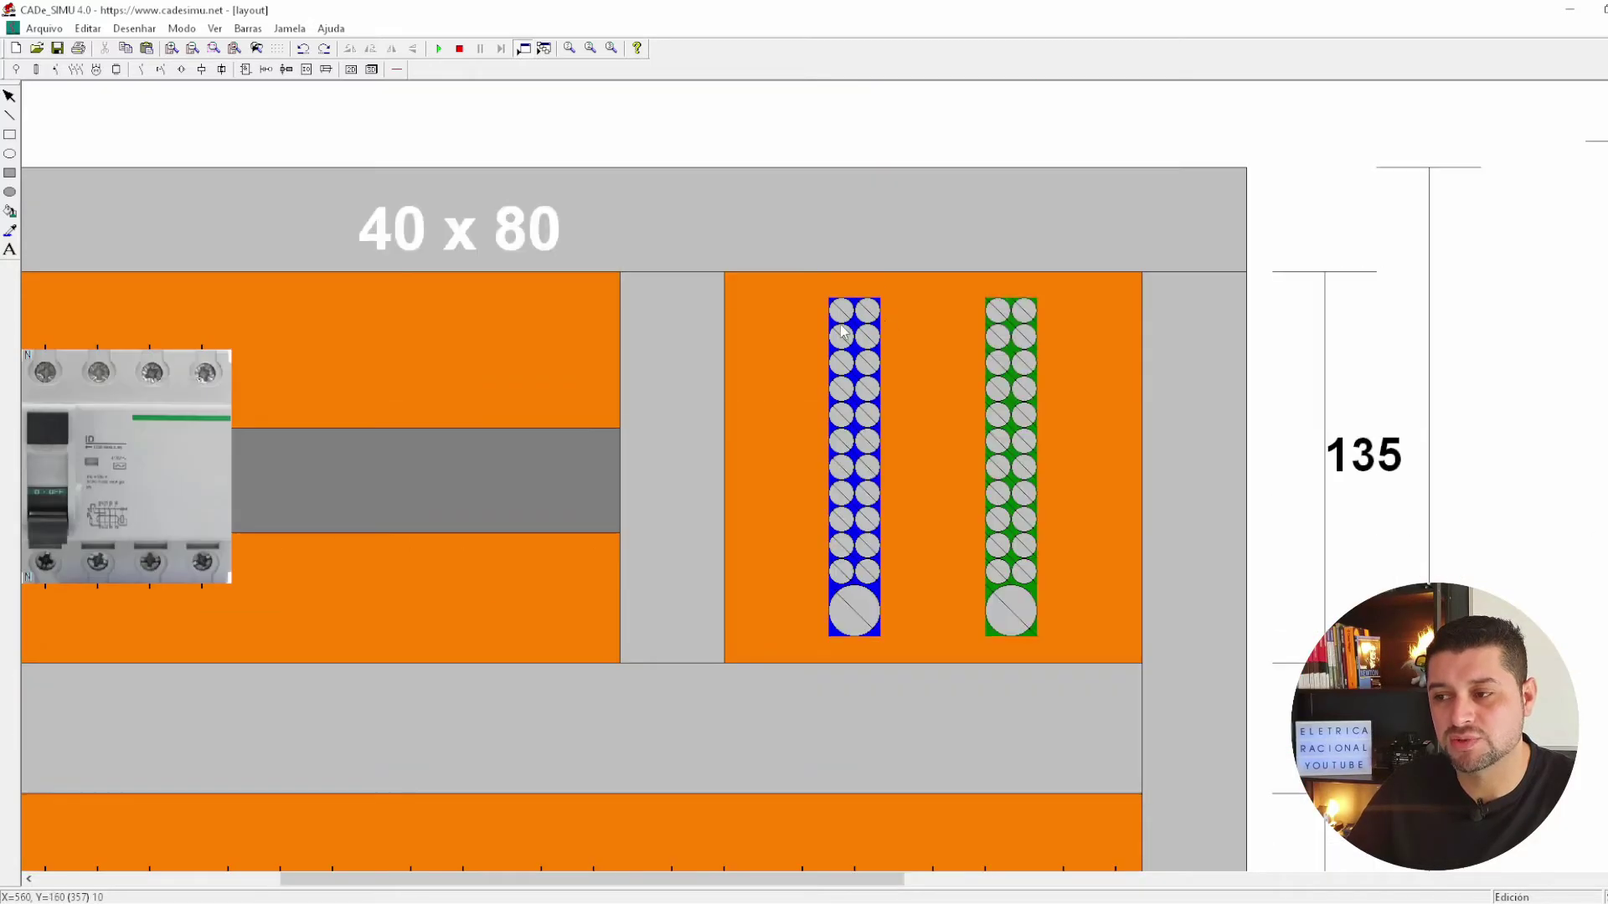
pyautogui.scroll(-2, 806, 320)
pyautogui.hscroll(3, 799, 352)
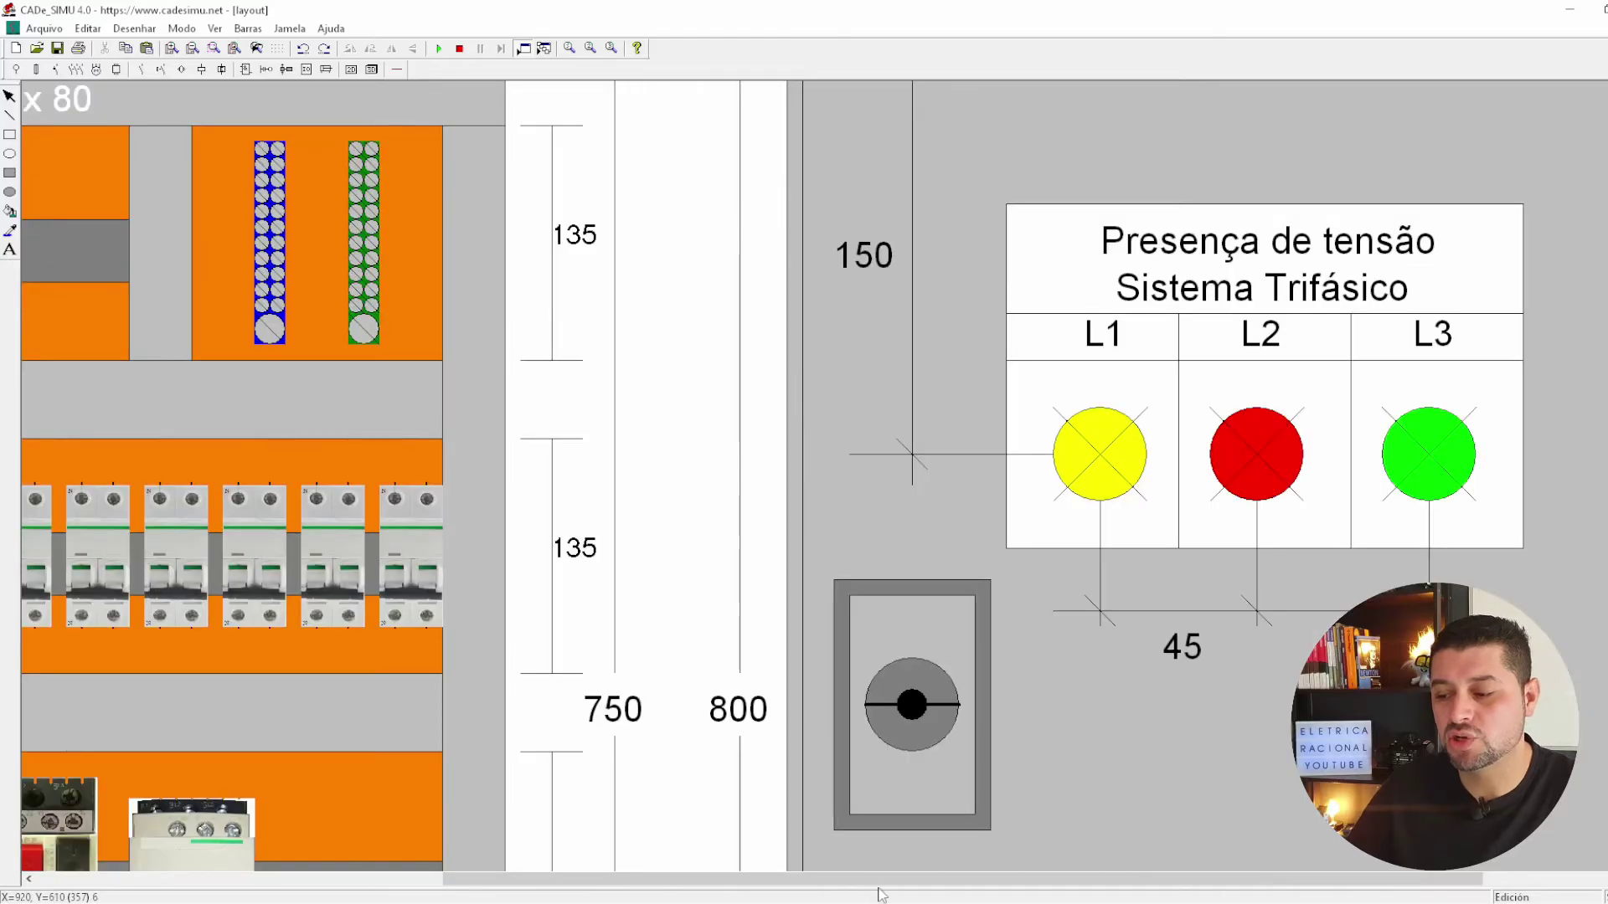
pyautogui.moveTo(880, 895); pyautogui.dragTo(618, 891)
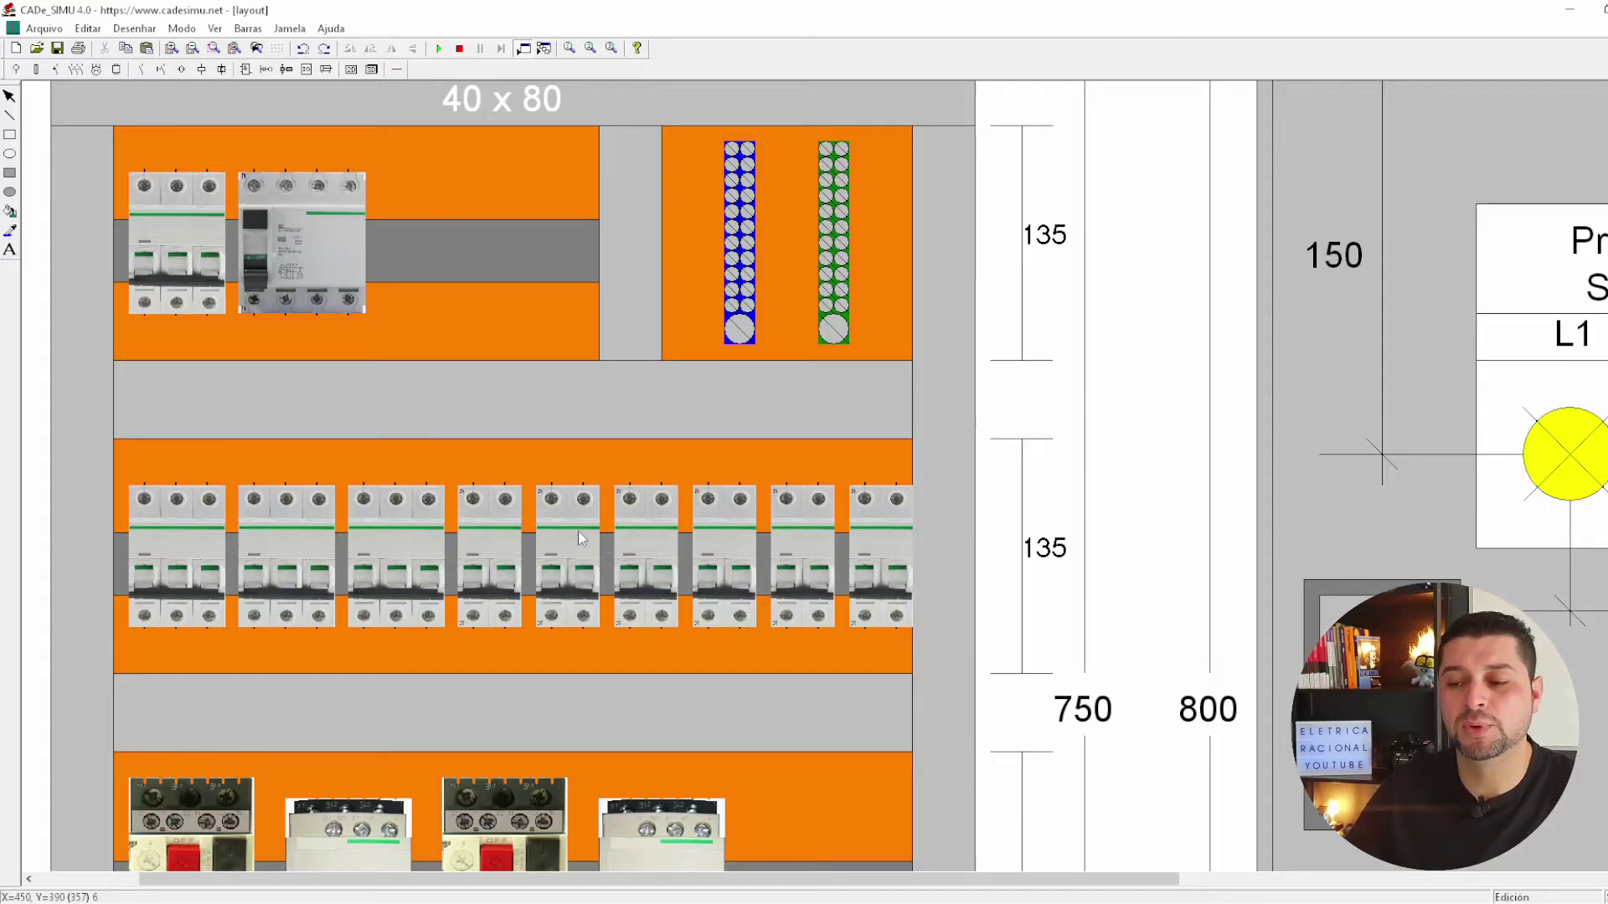
pyautogui.scroll(-3, 439, 577)
pyautogui.scroll(-3, 377, 619)
pyautogui.scroll(3, 152, 540)
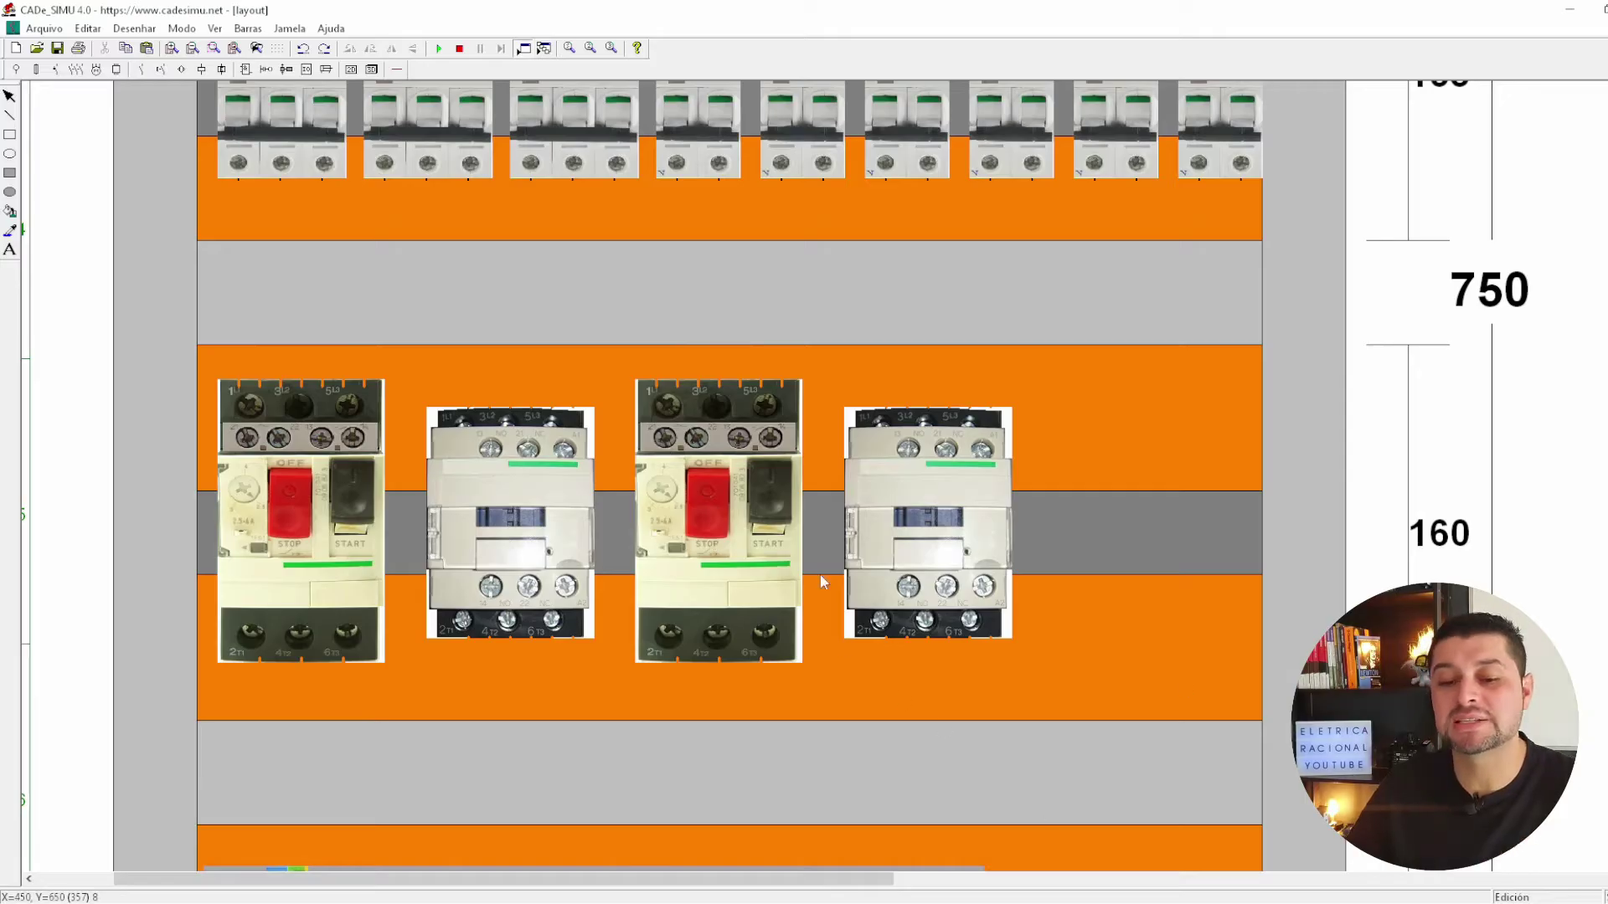
pyautogui.scroll(-1, 731, 527)
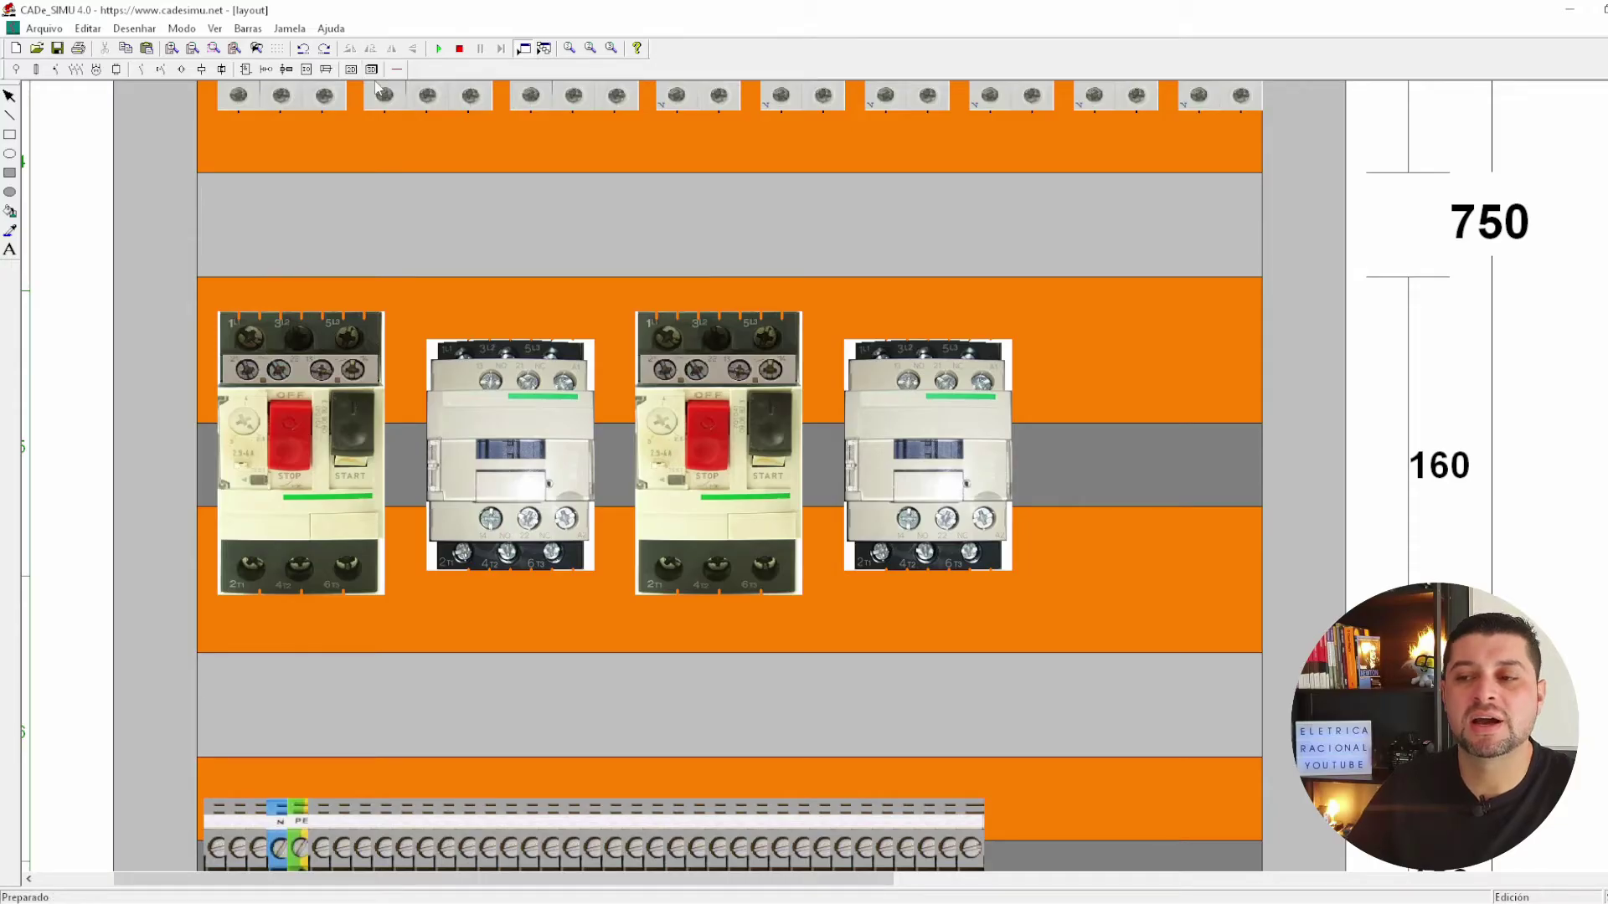
pyautogui.scroll(-5, 511, 194)
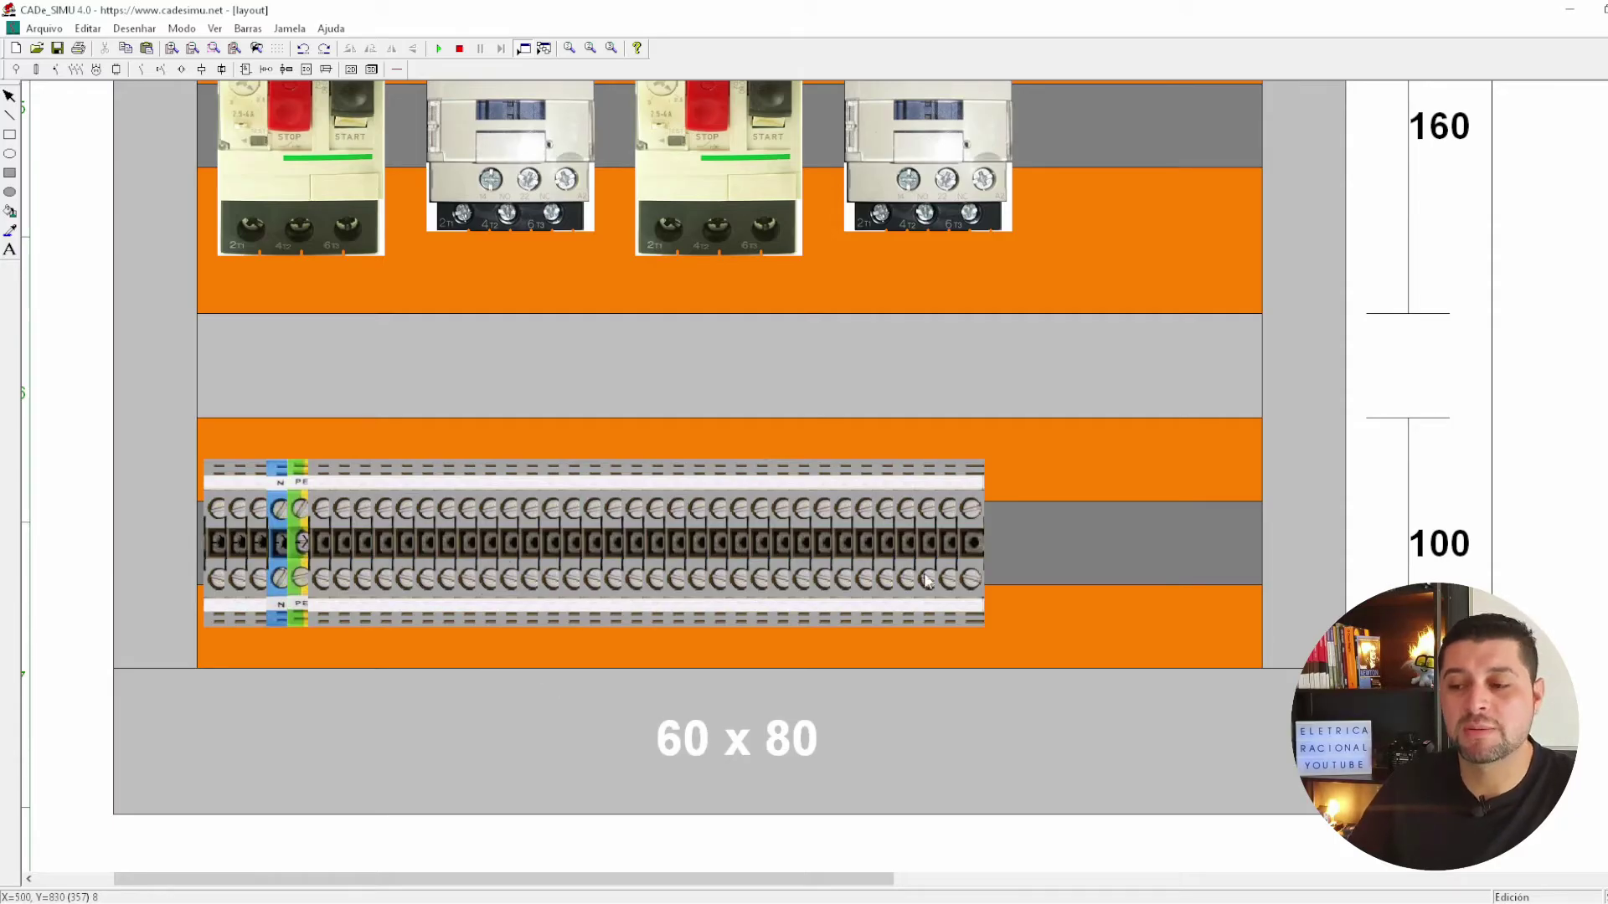
pyautogui.scroll(5, 302, 543)
pyautogui.scroll(5, 270, 553)
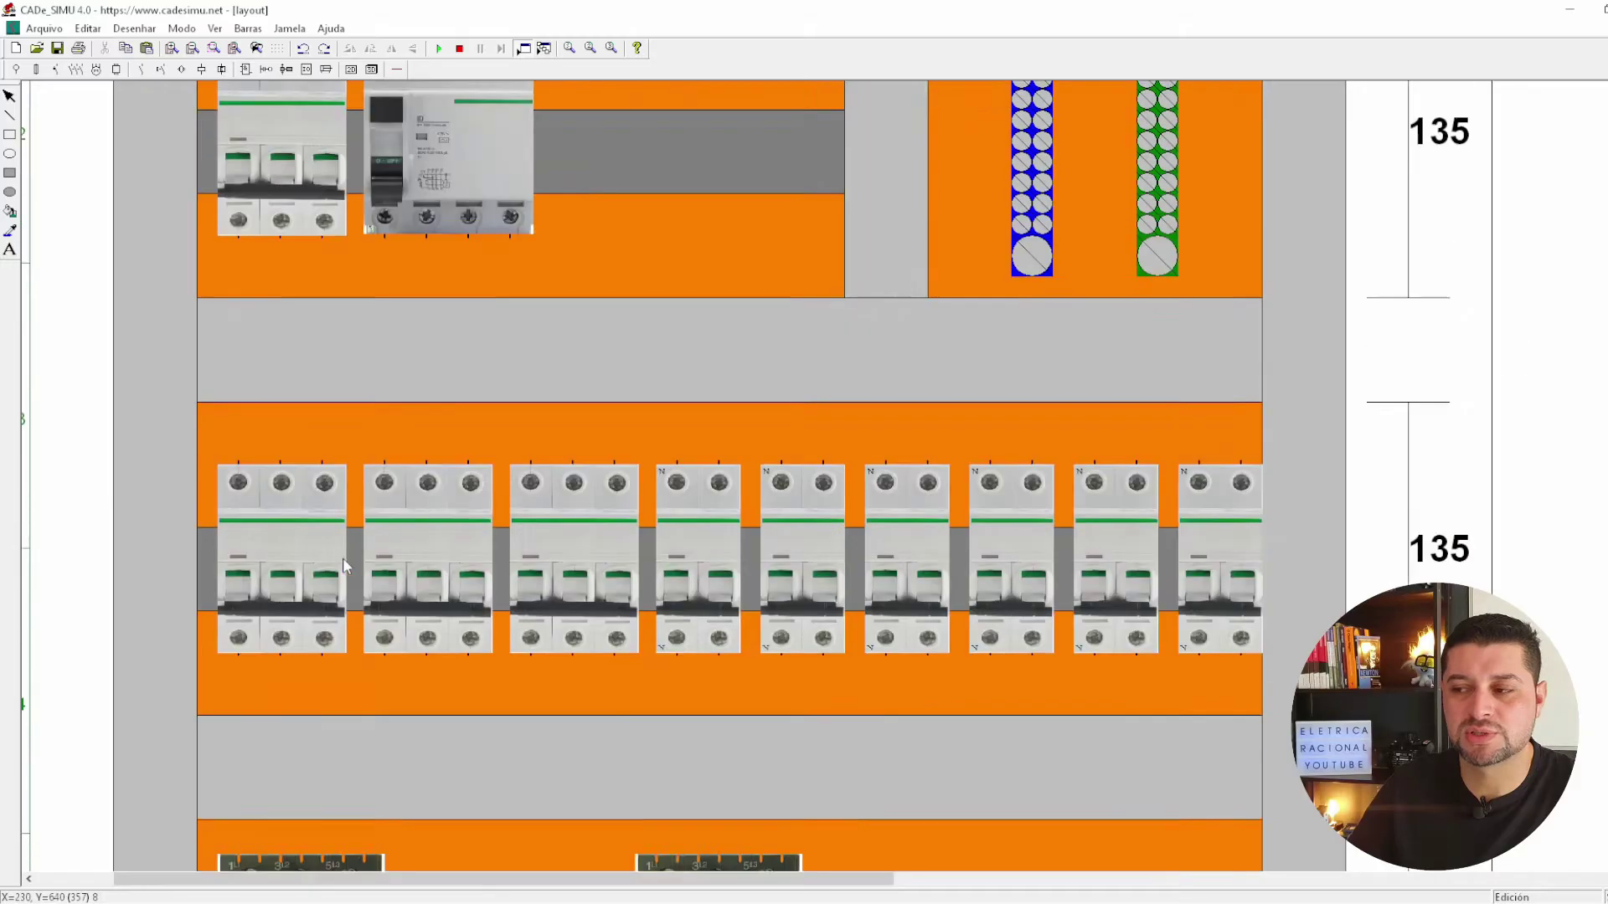
pyautogui.scroll(5, 344, 558)
pyautogui.scroll(-3, 1048, 452)
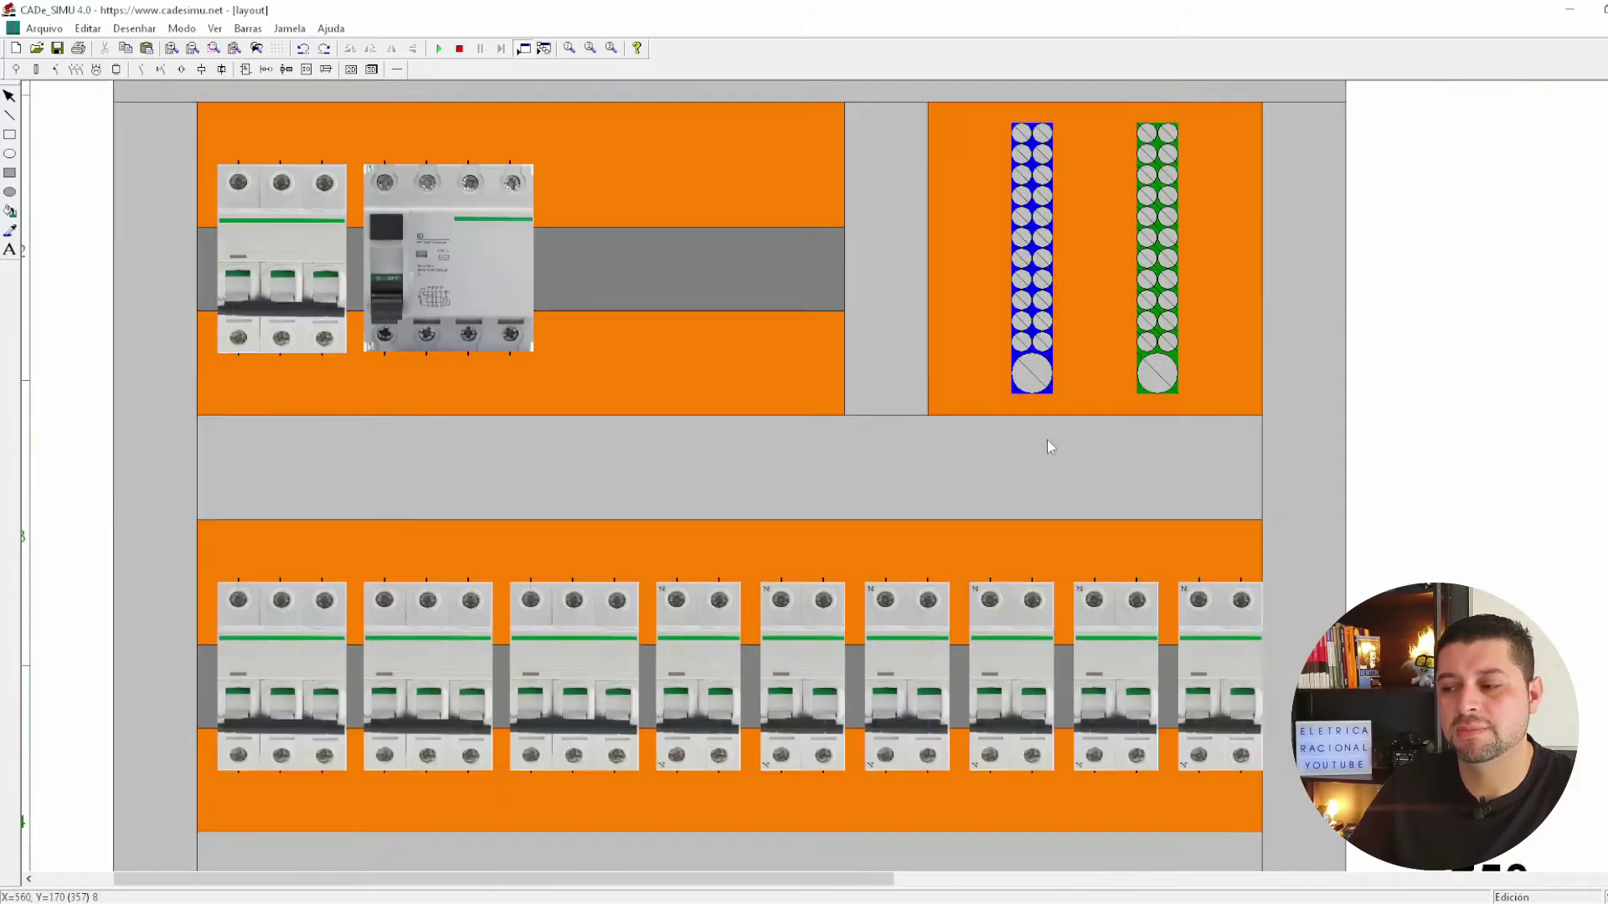
pyautogui.keyDown('ctrl'); pyautogui.scroll(-3, 941, 363); pyautogui.keyUp('ctrl')
pyautogui.keyDown('ctrl'); pyautogui.scroll(1, 932, 353); pyautogui.keyUp('ctrl')
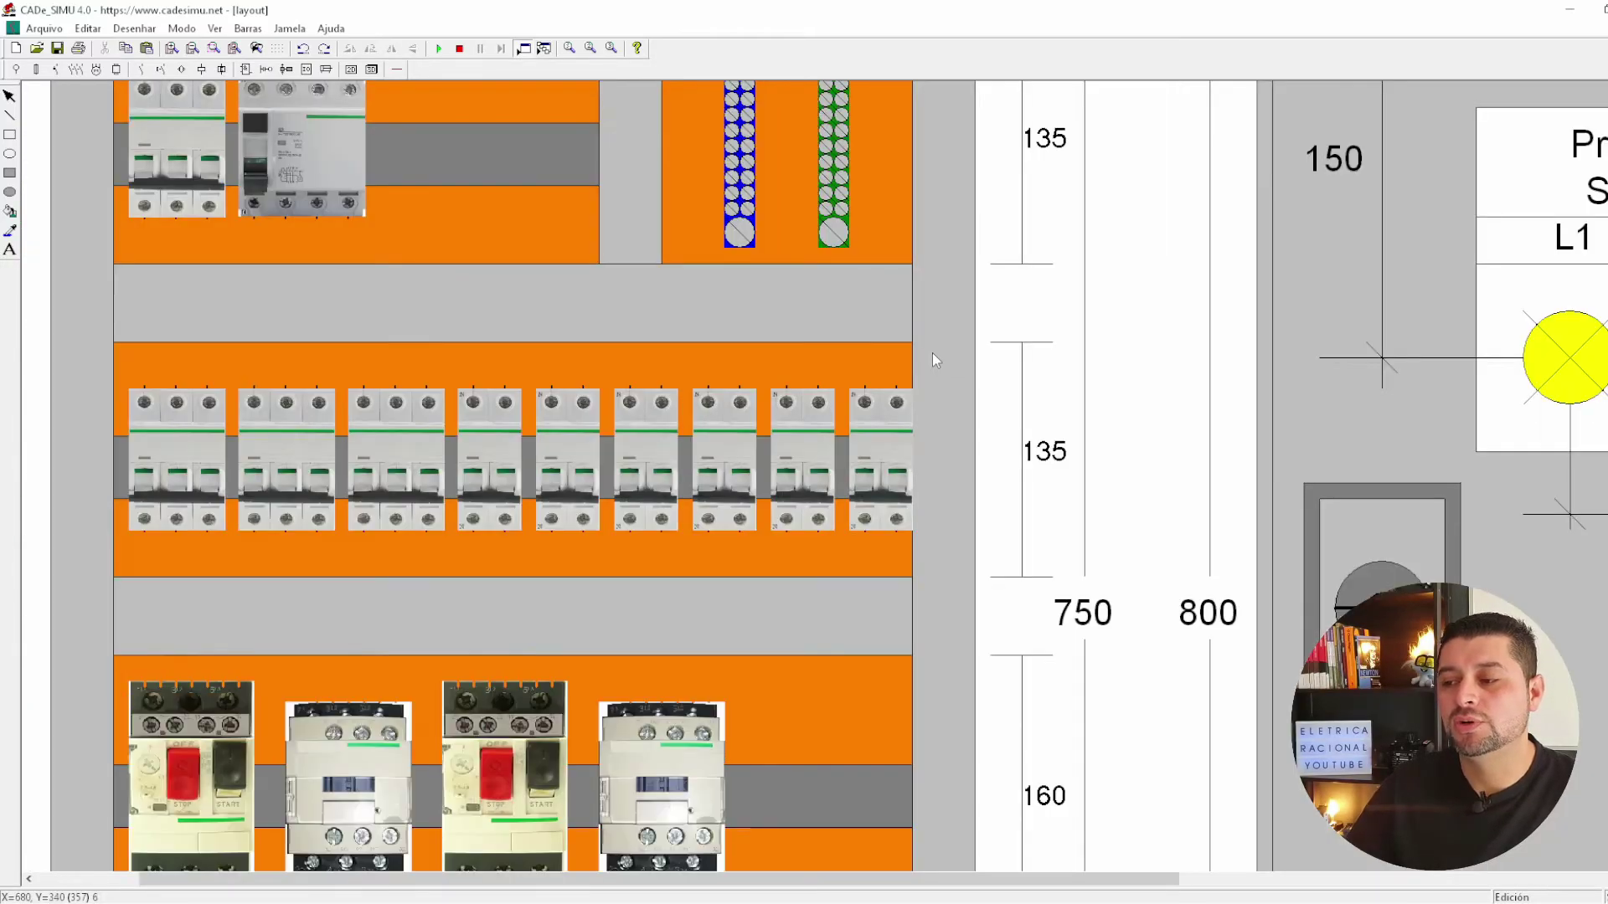
pyautogui.scroll(2, 796, 373)
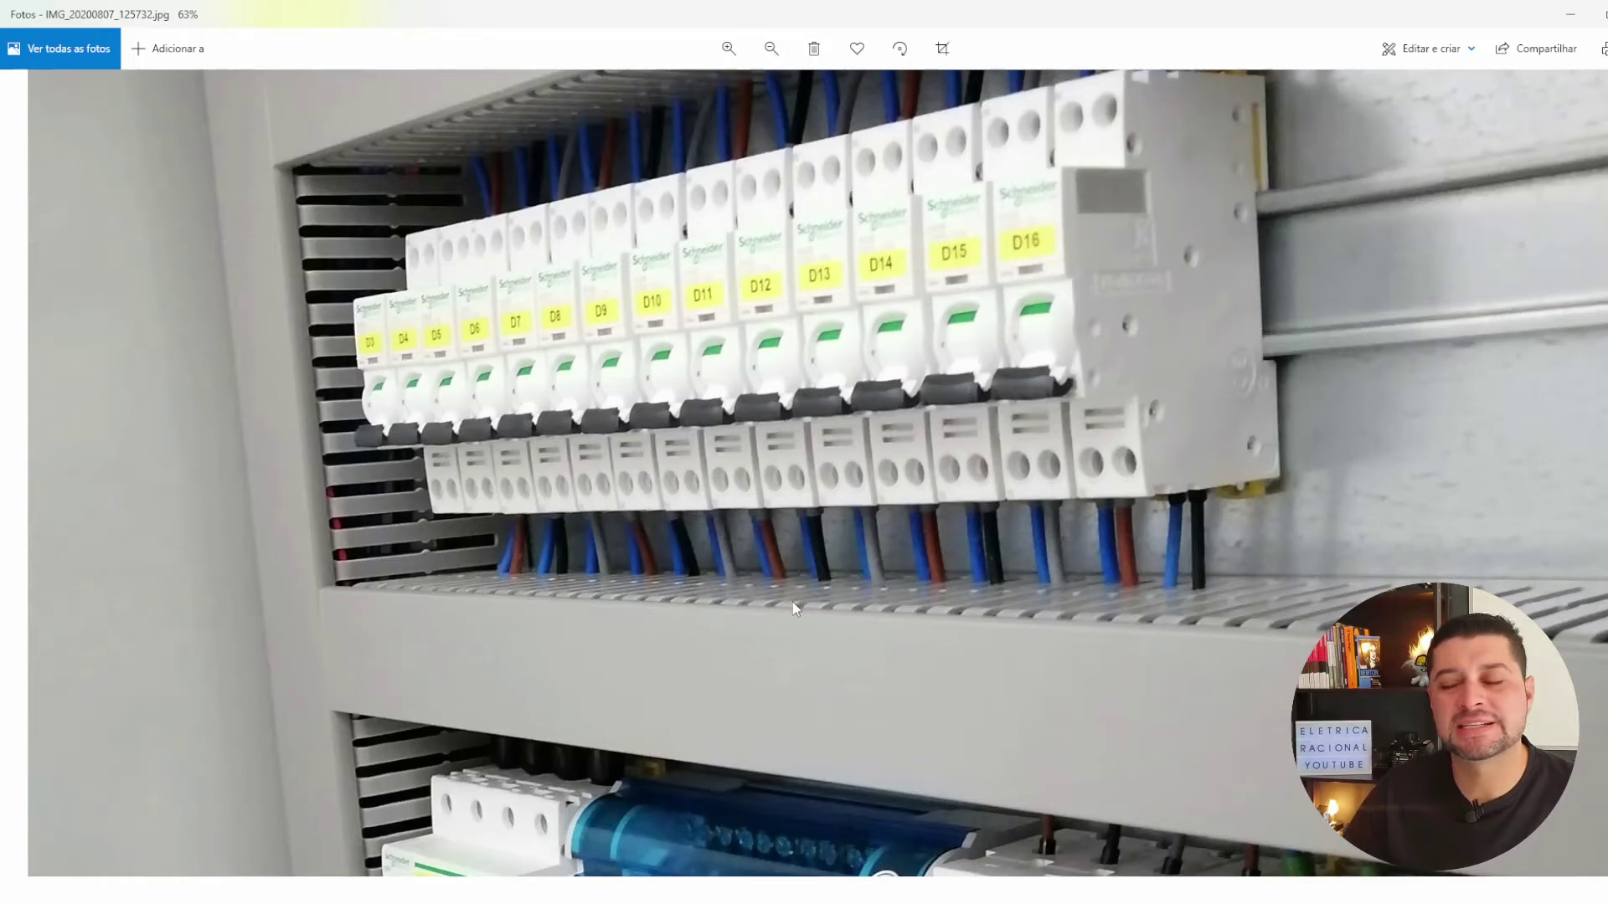
# Go to photo IMG_20200807_125710.jpg and zoom to 84% on fuses F3–F5 and relays R1–R3.
pyautogui.scroll(2, 977, 433)
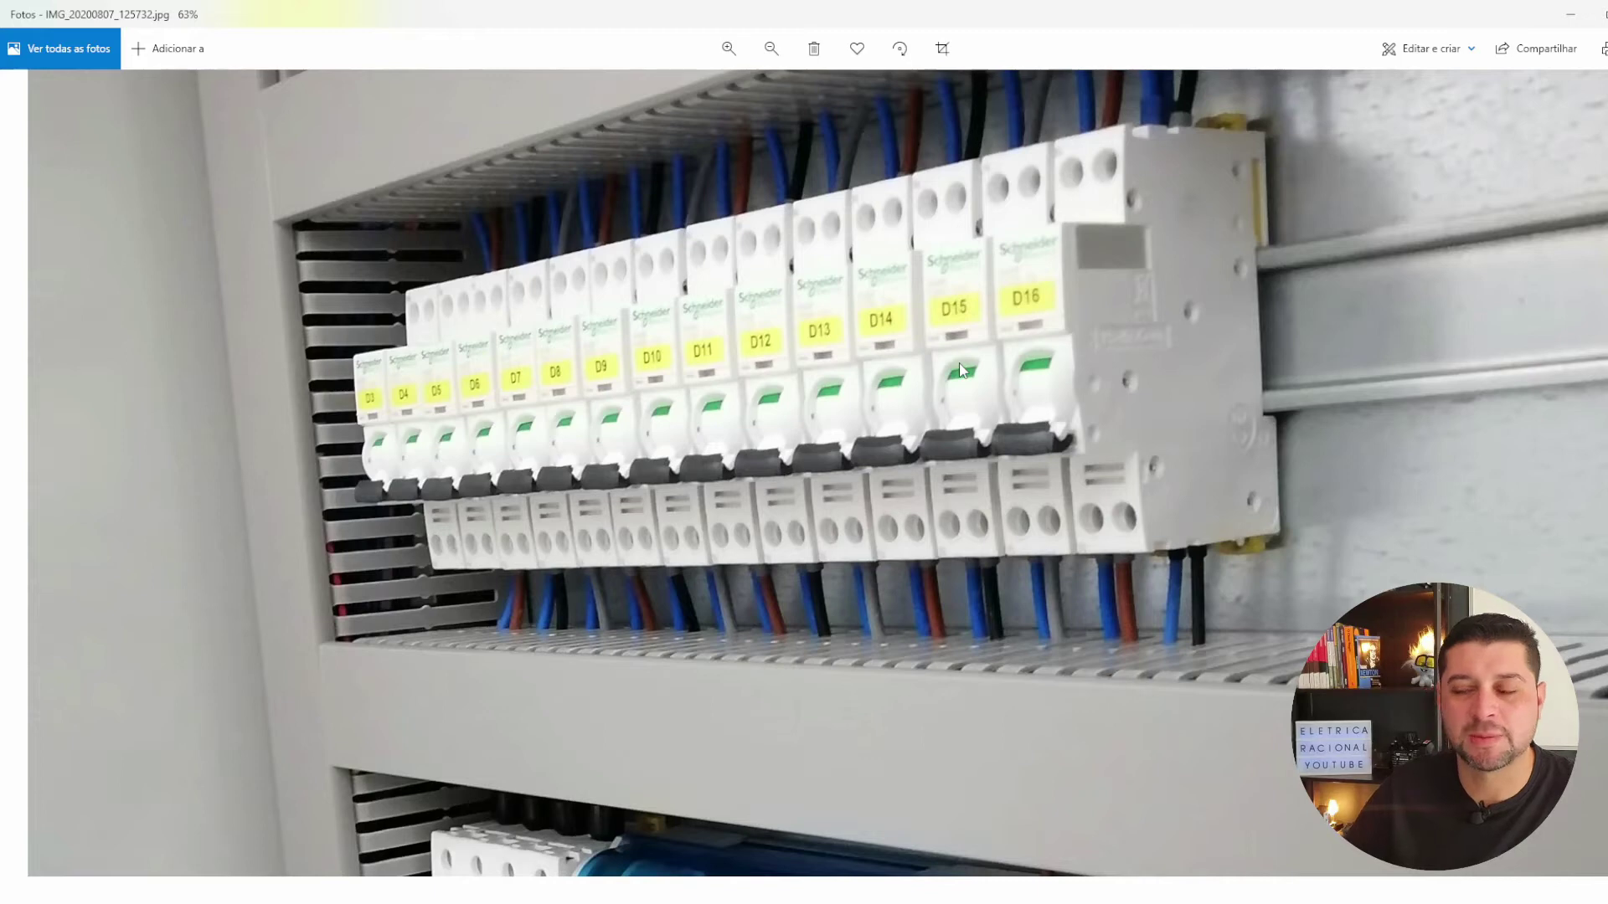
pyautogui.scroll(2, 933, 350)
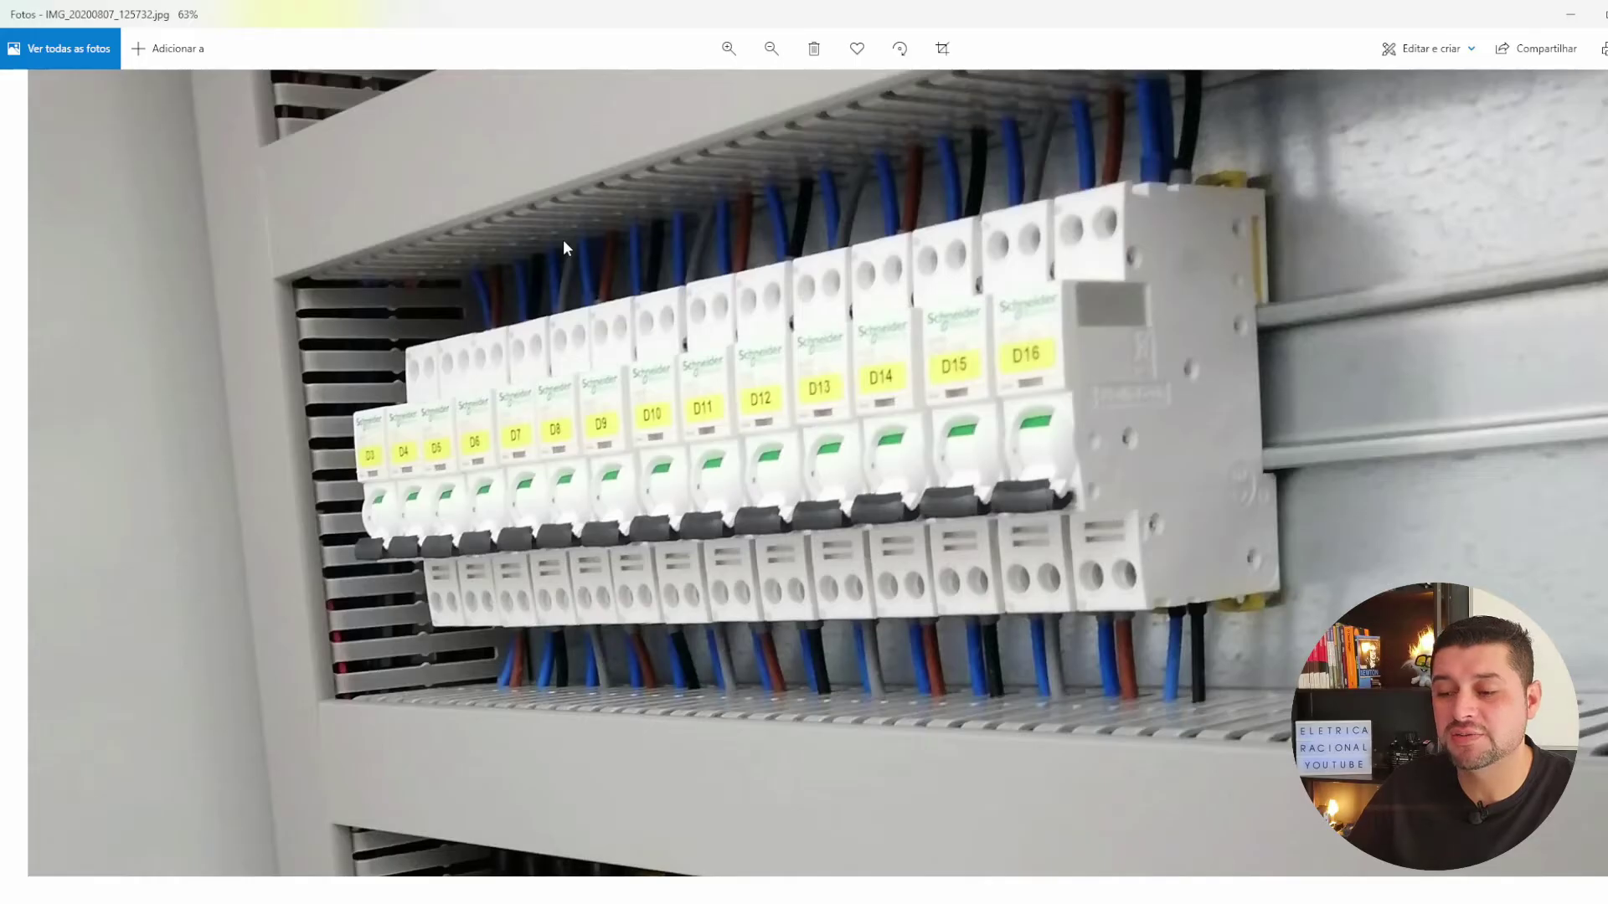
pyautogui.press('Left')
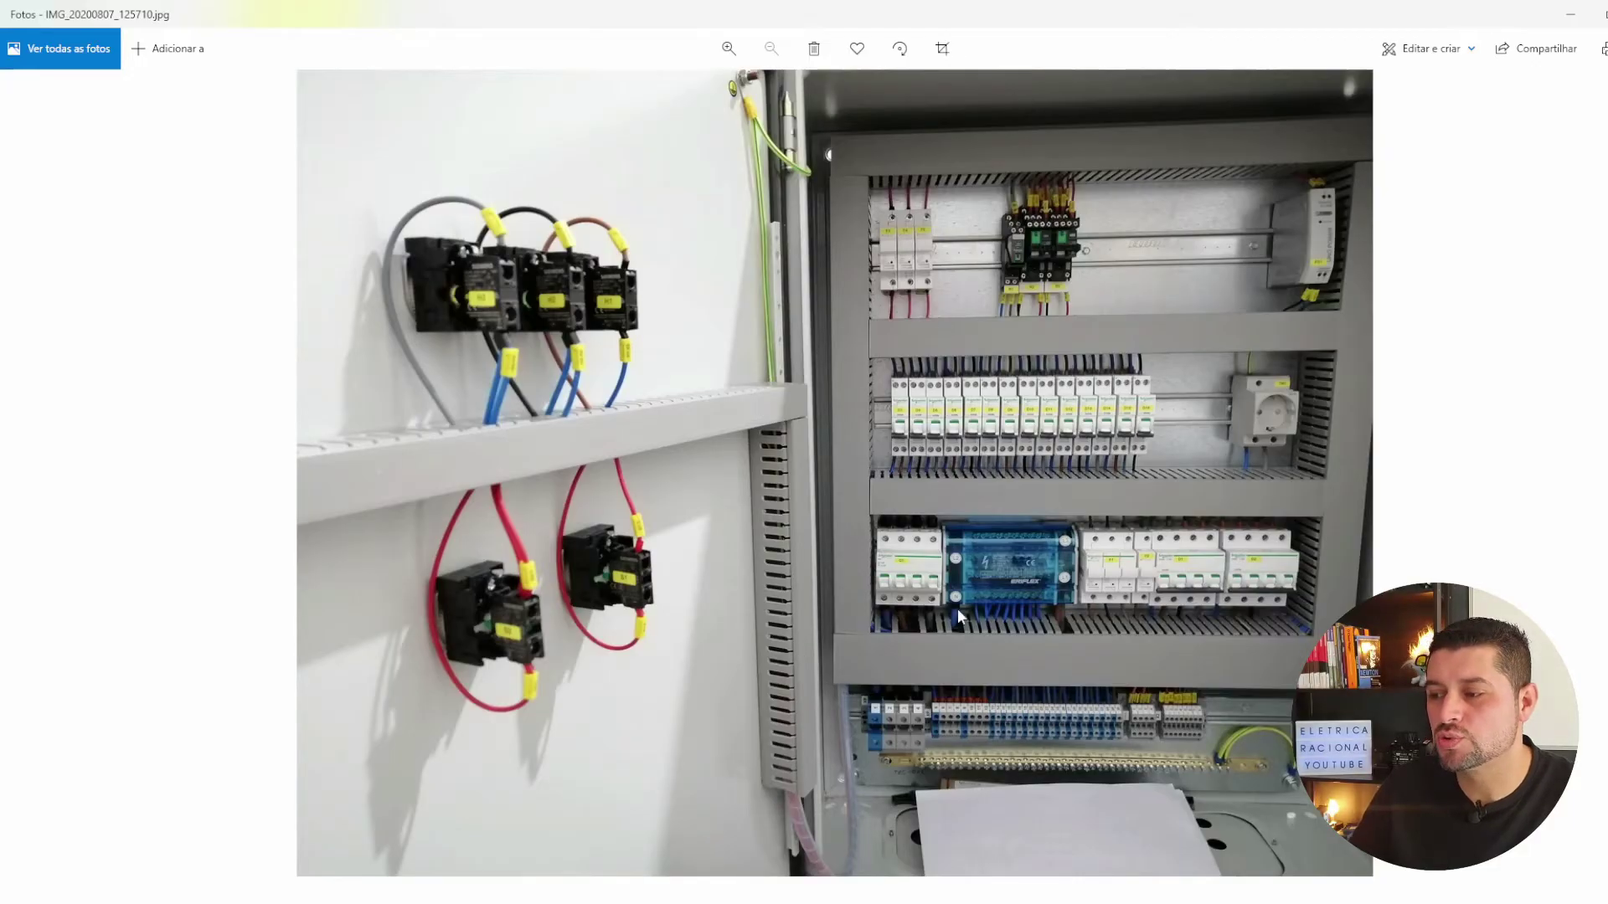
pyautogui.scroll(2, 1093, 231)
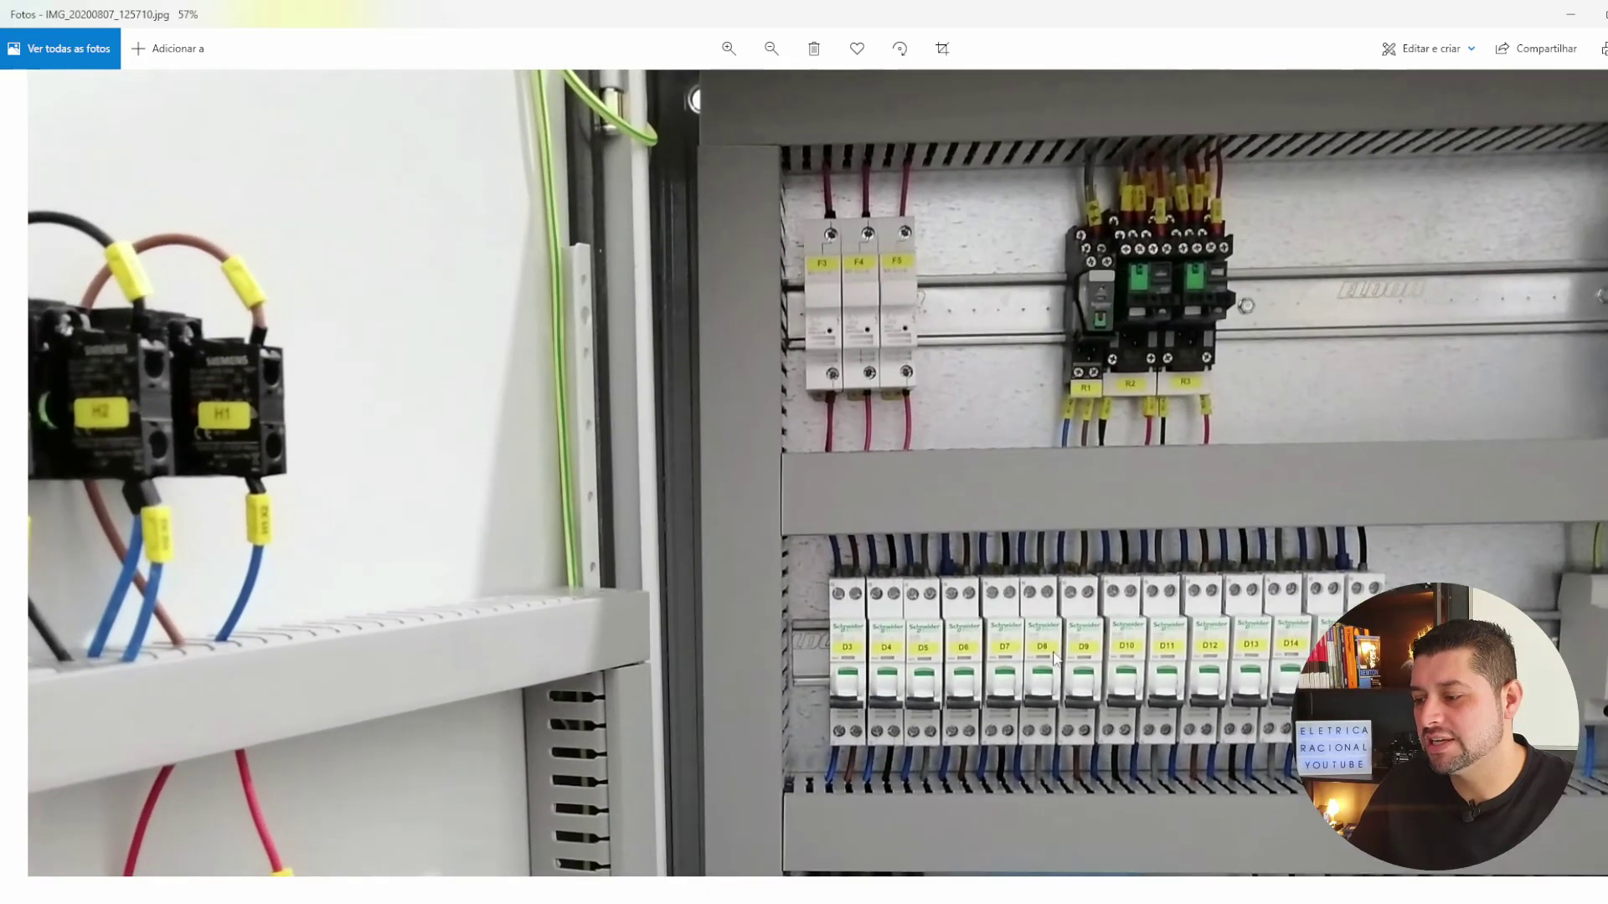
pyautogui.scroll(1, 1209, 343)
pyautogui.scroll(1, 1077, 653)
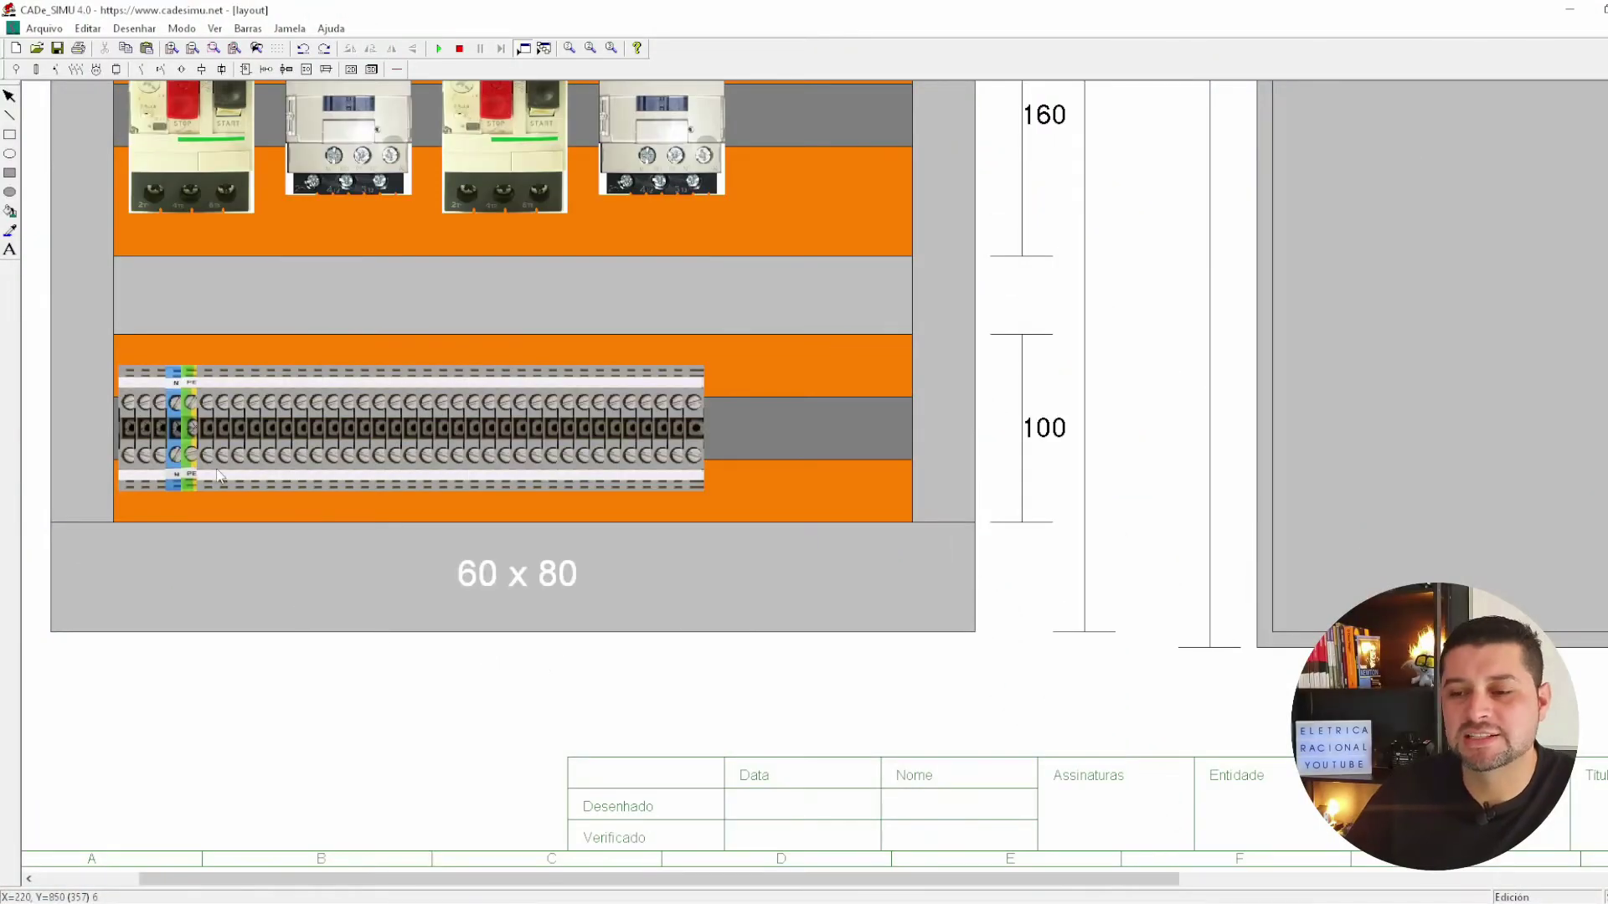
# Zoom around the view, then bring up the photo of the real X4 terminal strip (8–70).
pyautogui.scroll(1, 186, 455)
pyautogui.scroll(1, 204, 496)
pyautogui.scroll(1, 233, 490)
pyautogui.scroll(-2, 252, 489)
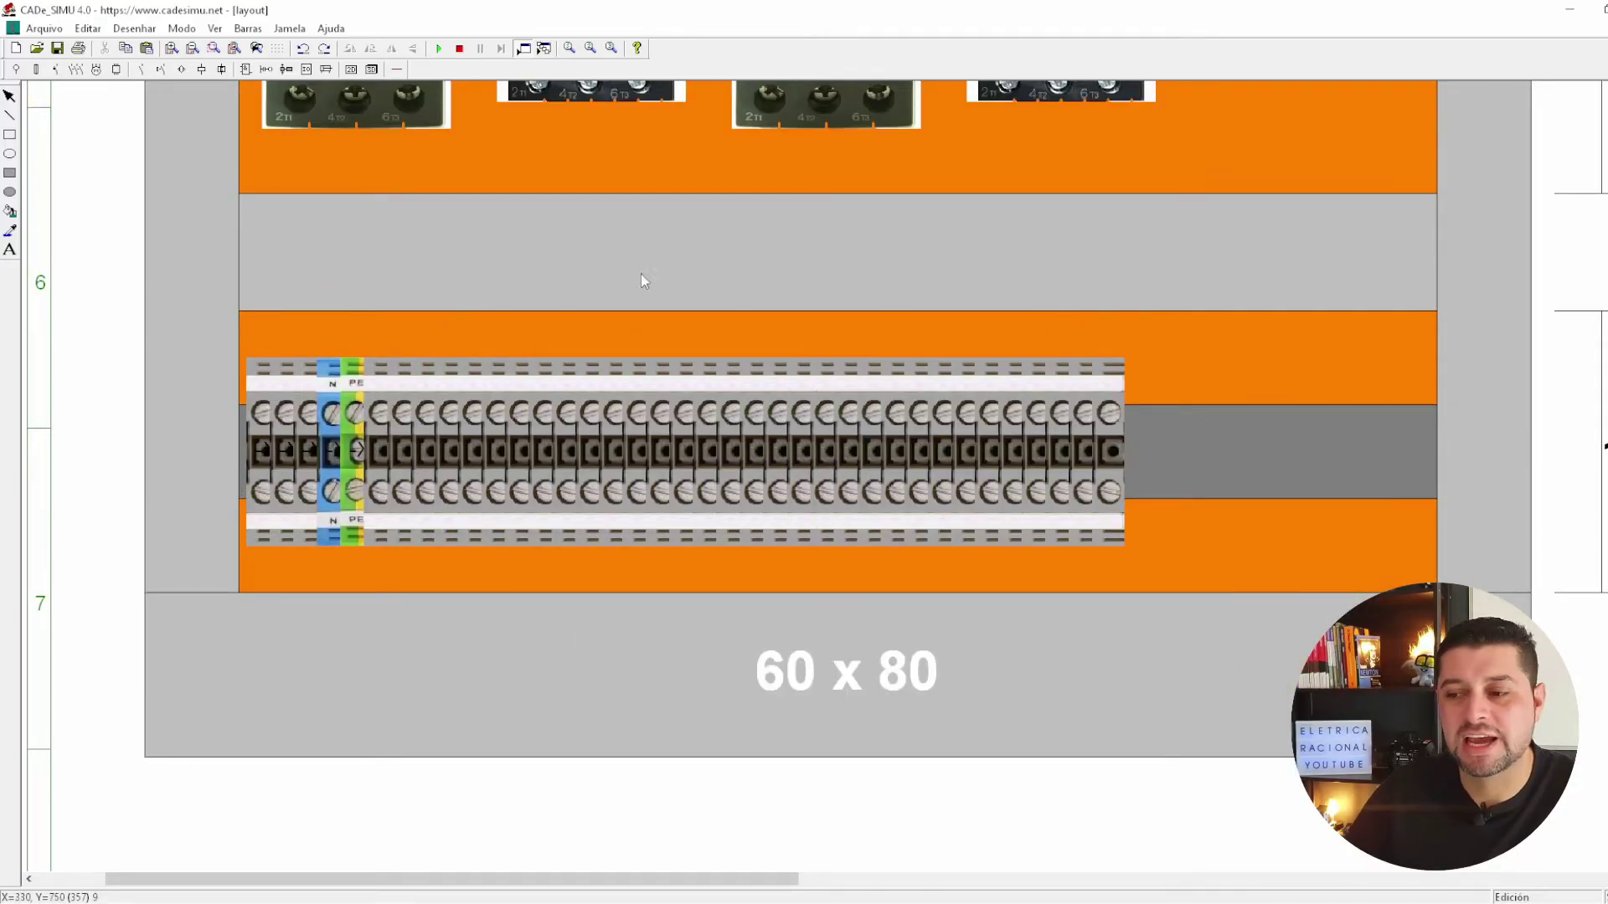
pyautogui.hotkey('alt', 'Tab')
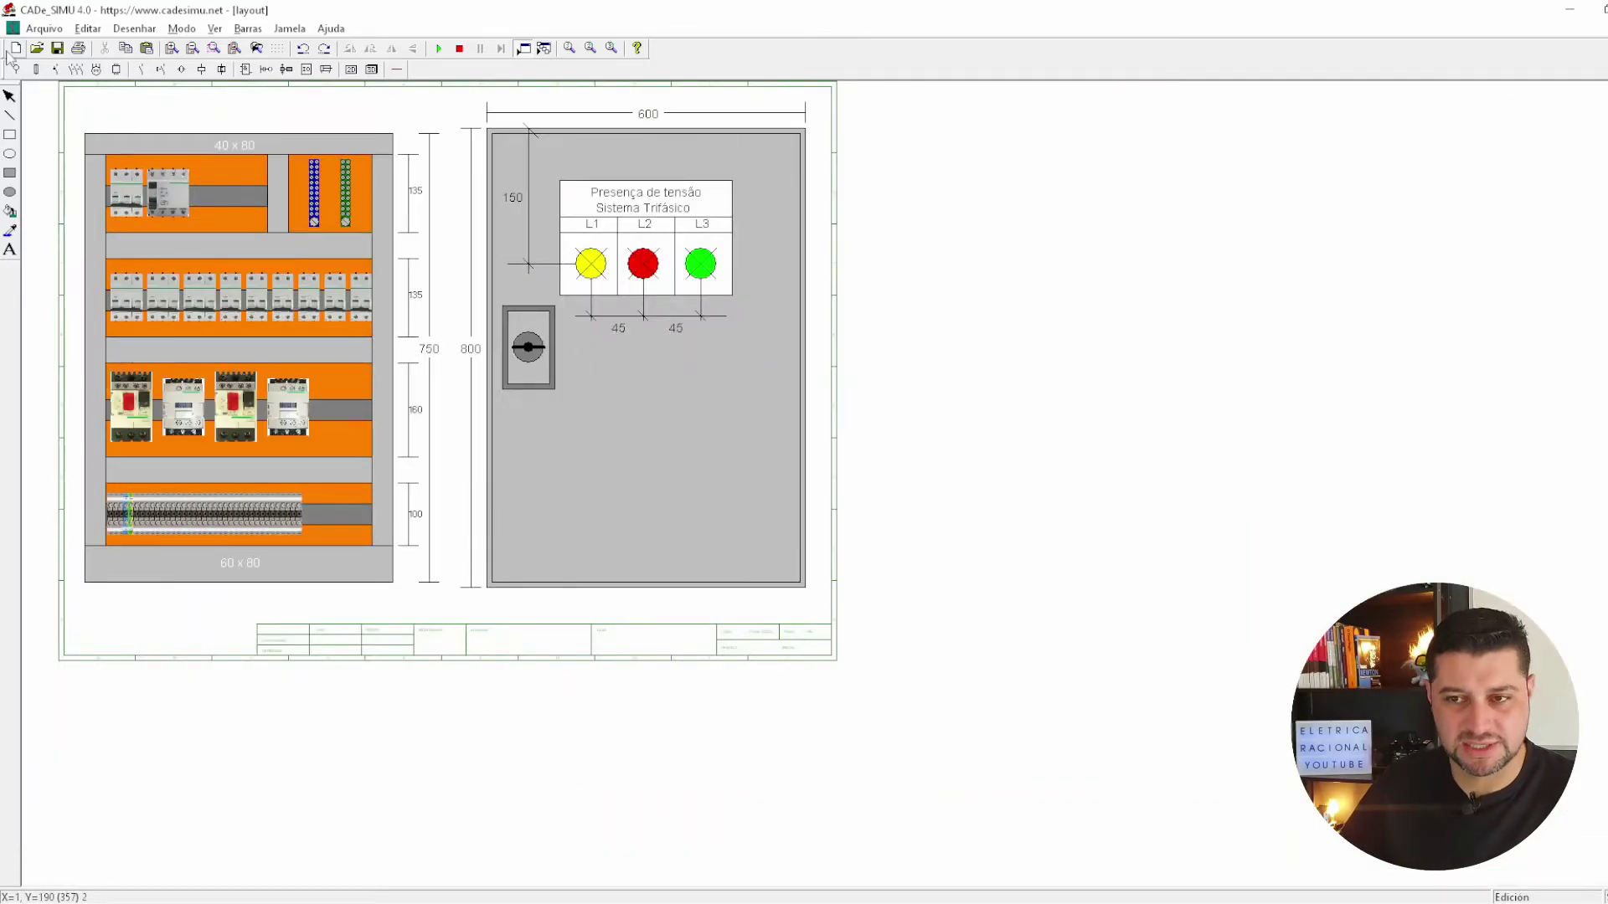
# Configure the sheet as A3 Formato 2 with line thickness 1 via Arquivo > Configuração.
pyautogui.click(44, 30)
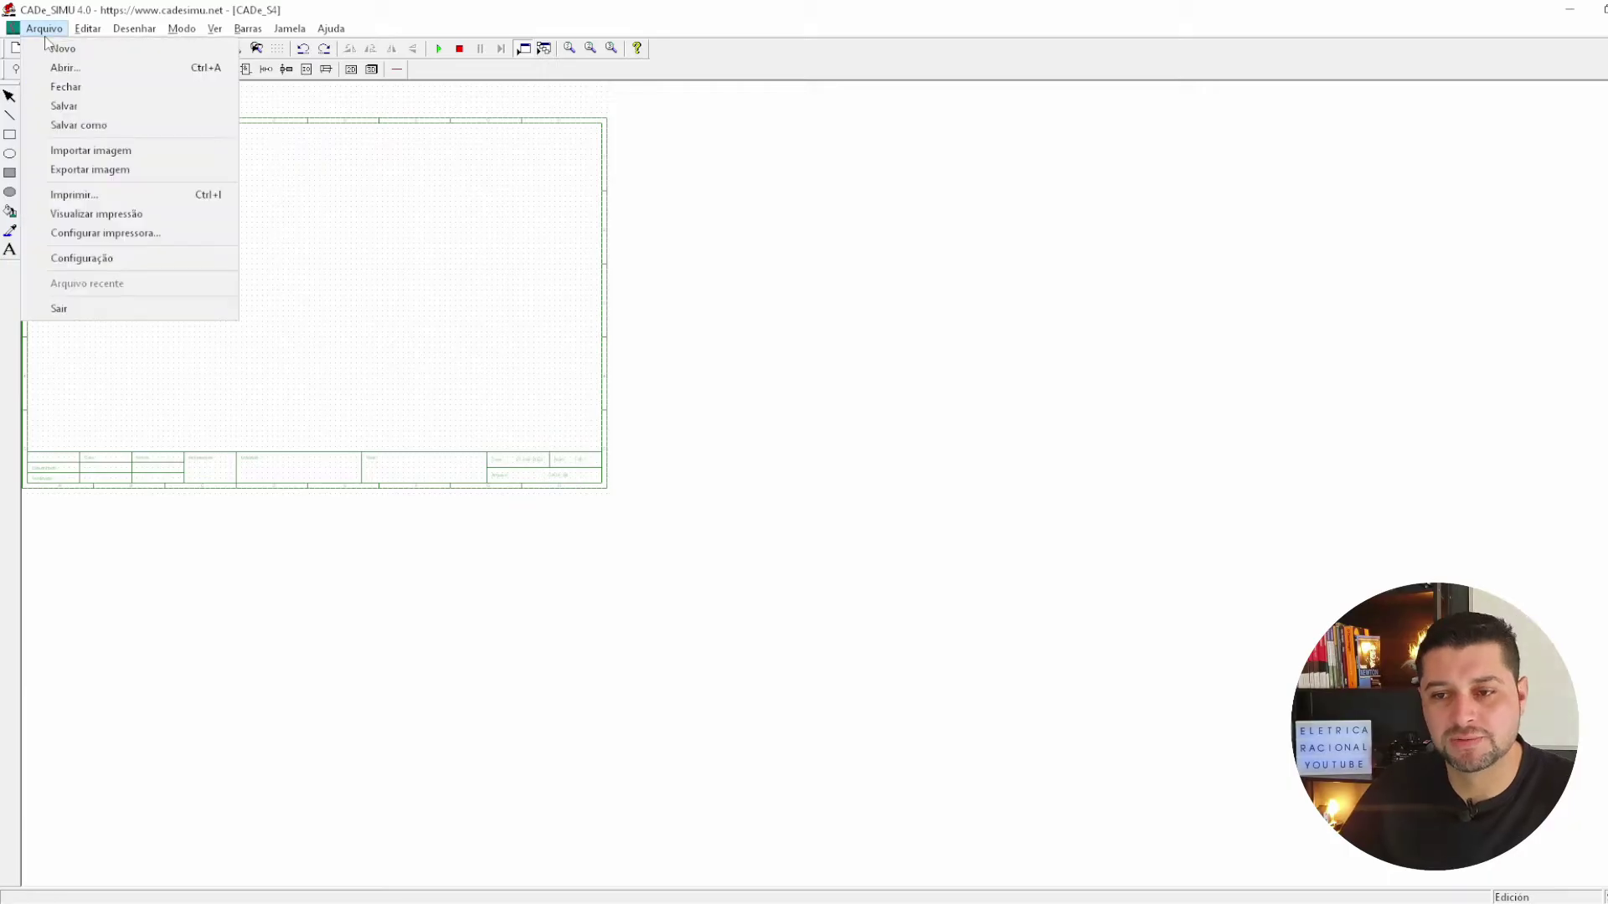
pyautogui.click(121, 259)
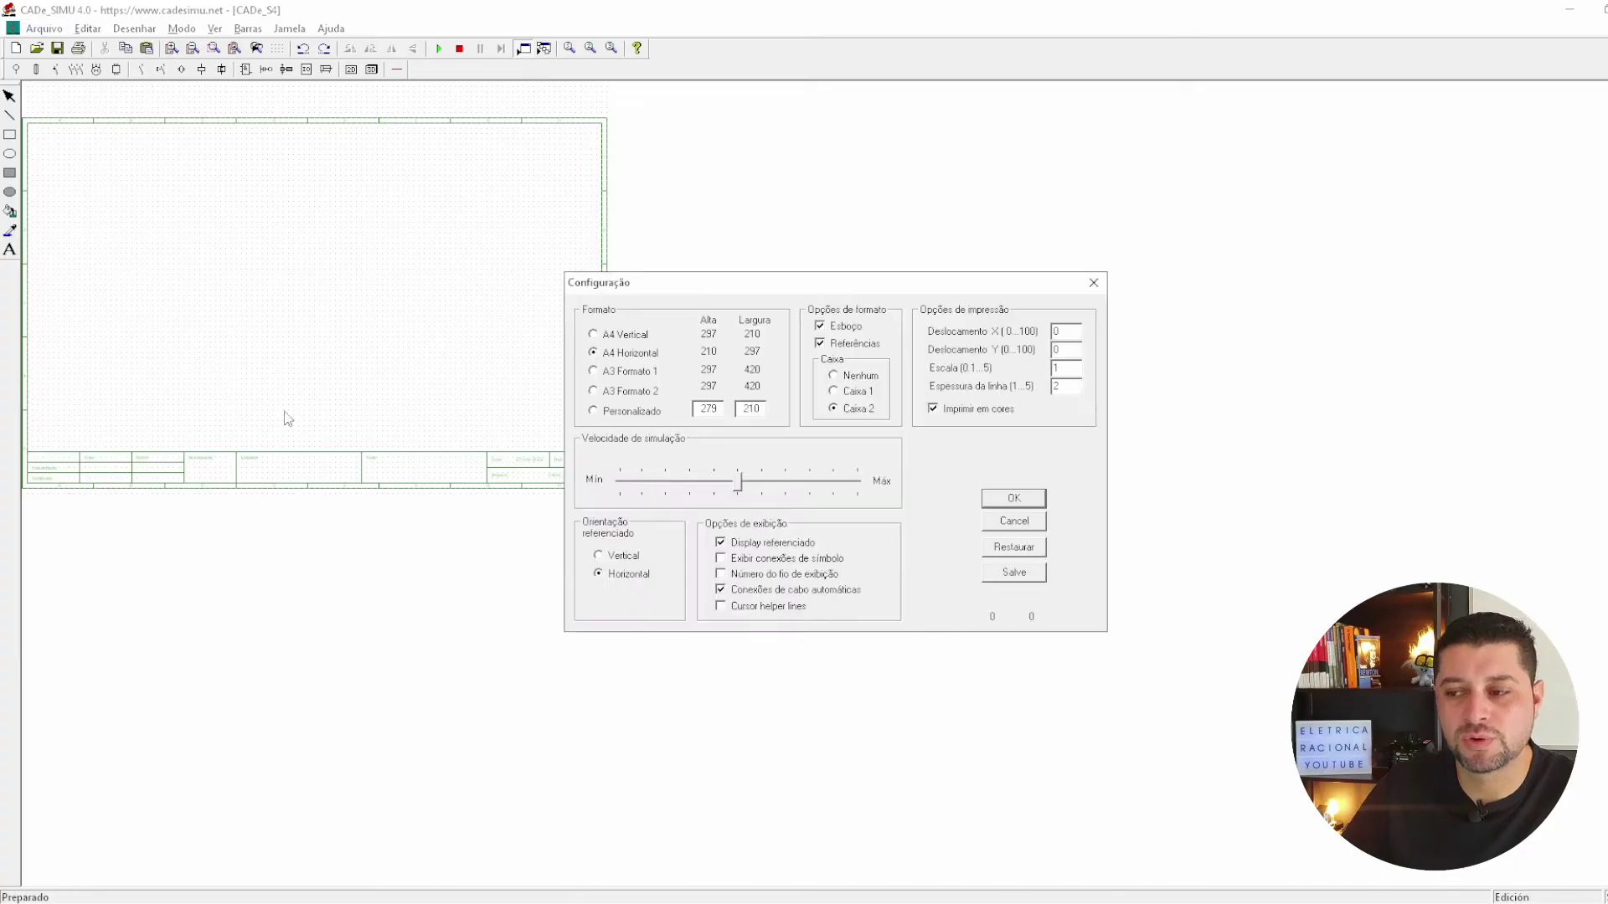
pyautogui.click(595, 391)
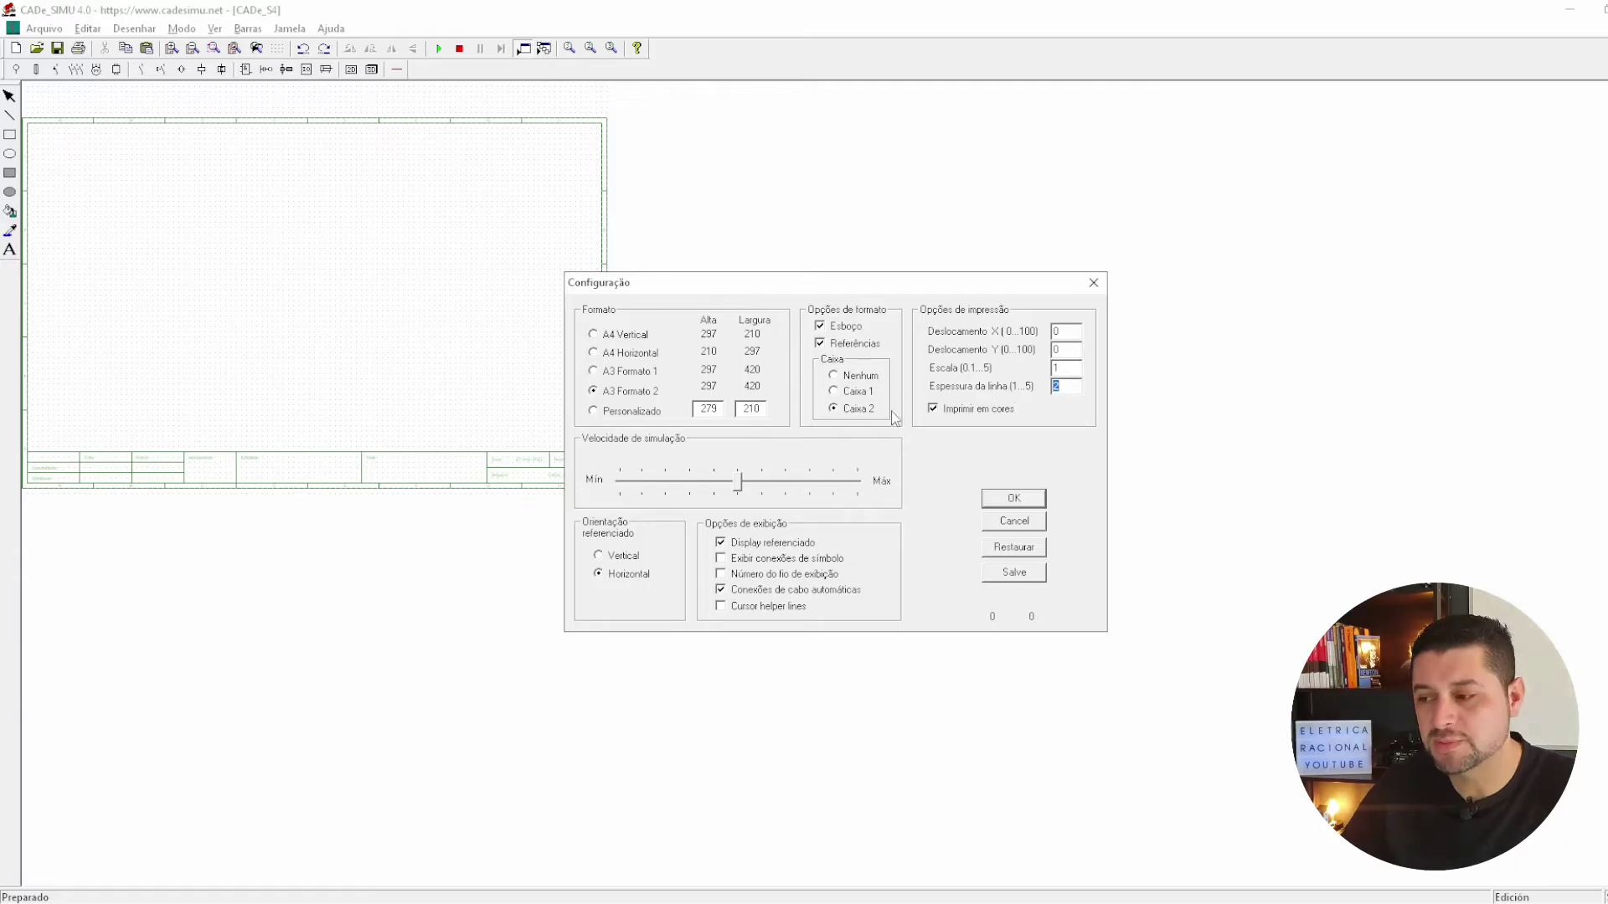
pyautogui.write('1')
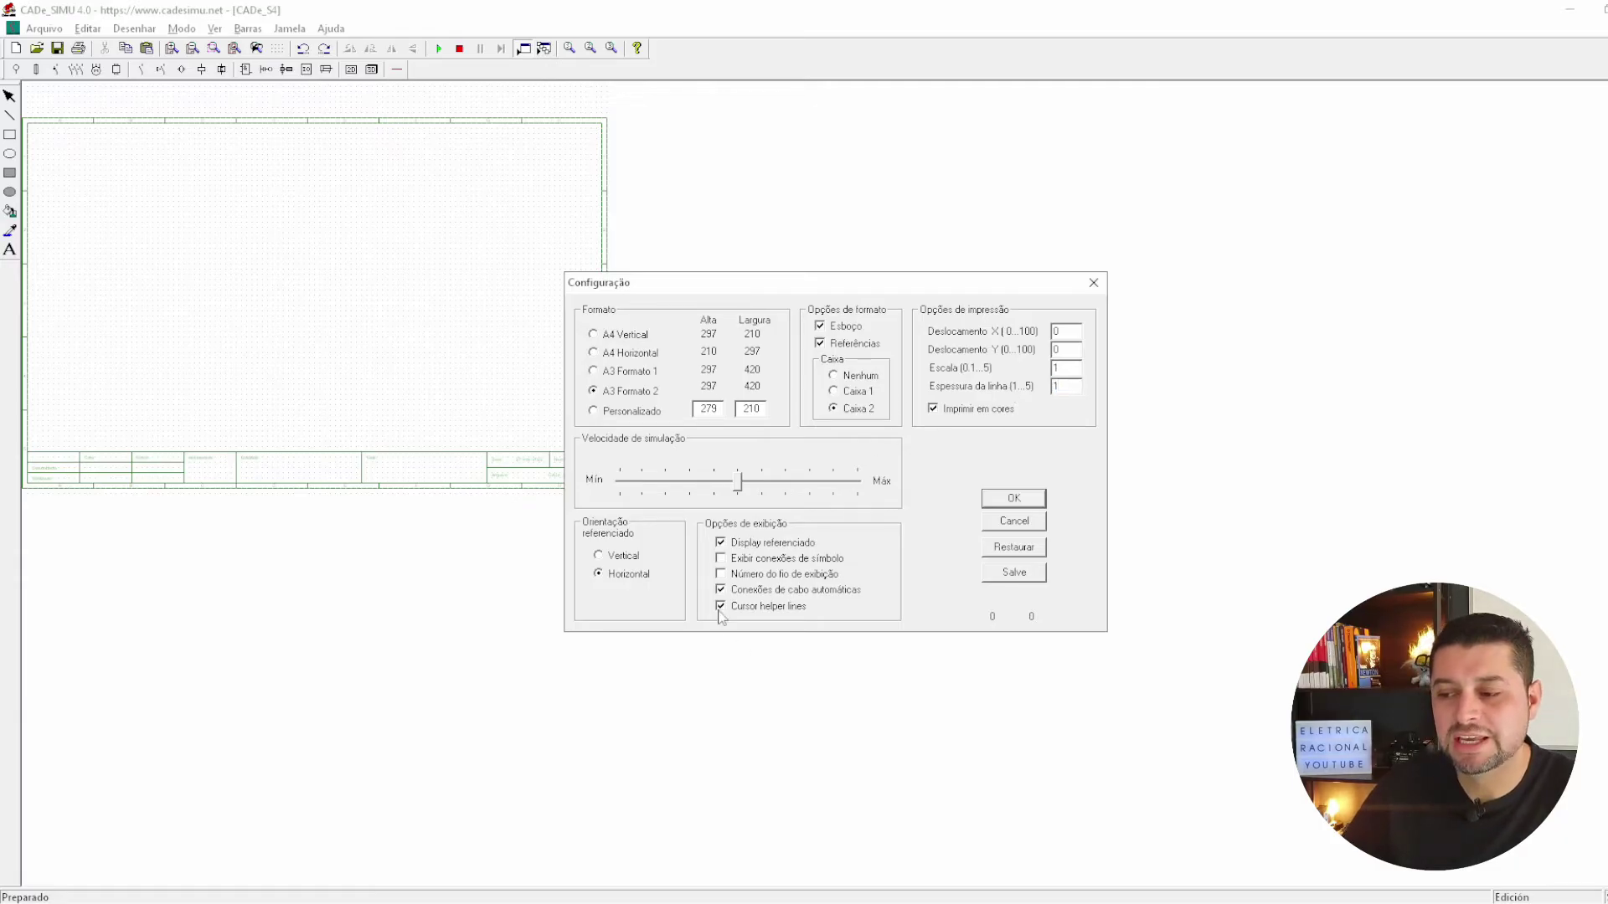
pyautogui.click(1013, 498)
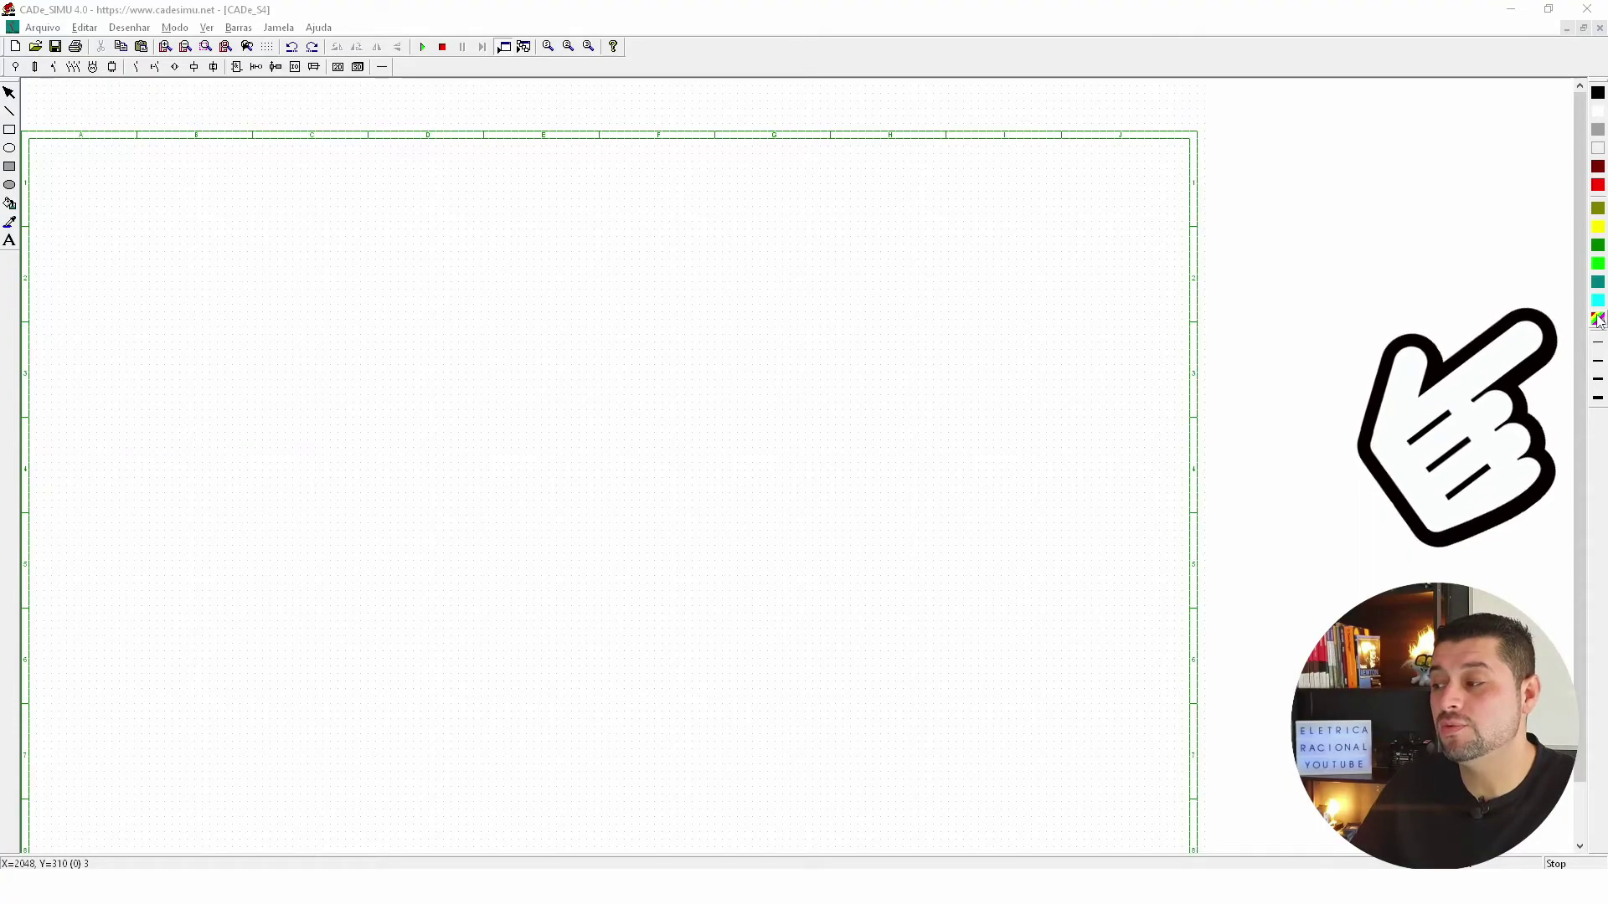
# Draw a tall orange filled rectangle as the panel plate and move it up and left.
pyautogui.click(1598, 319)
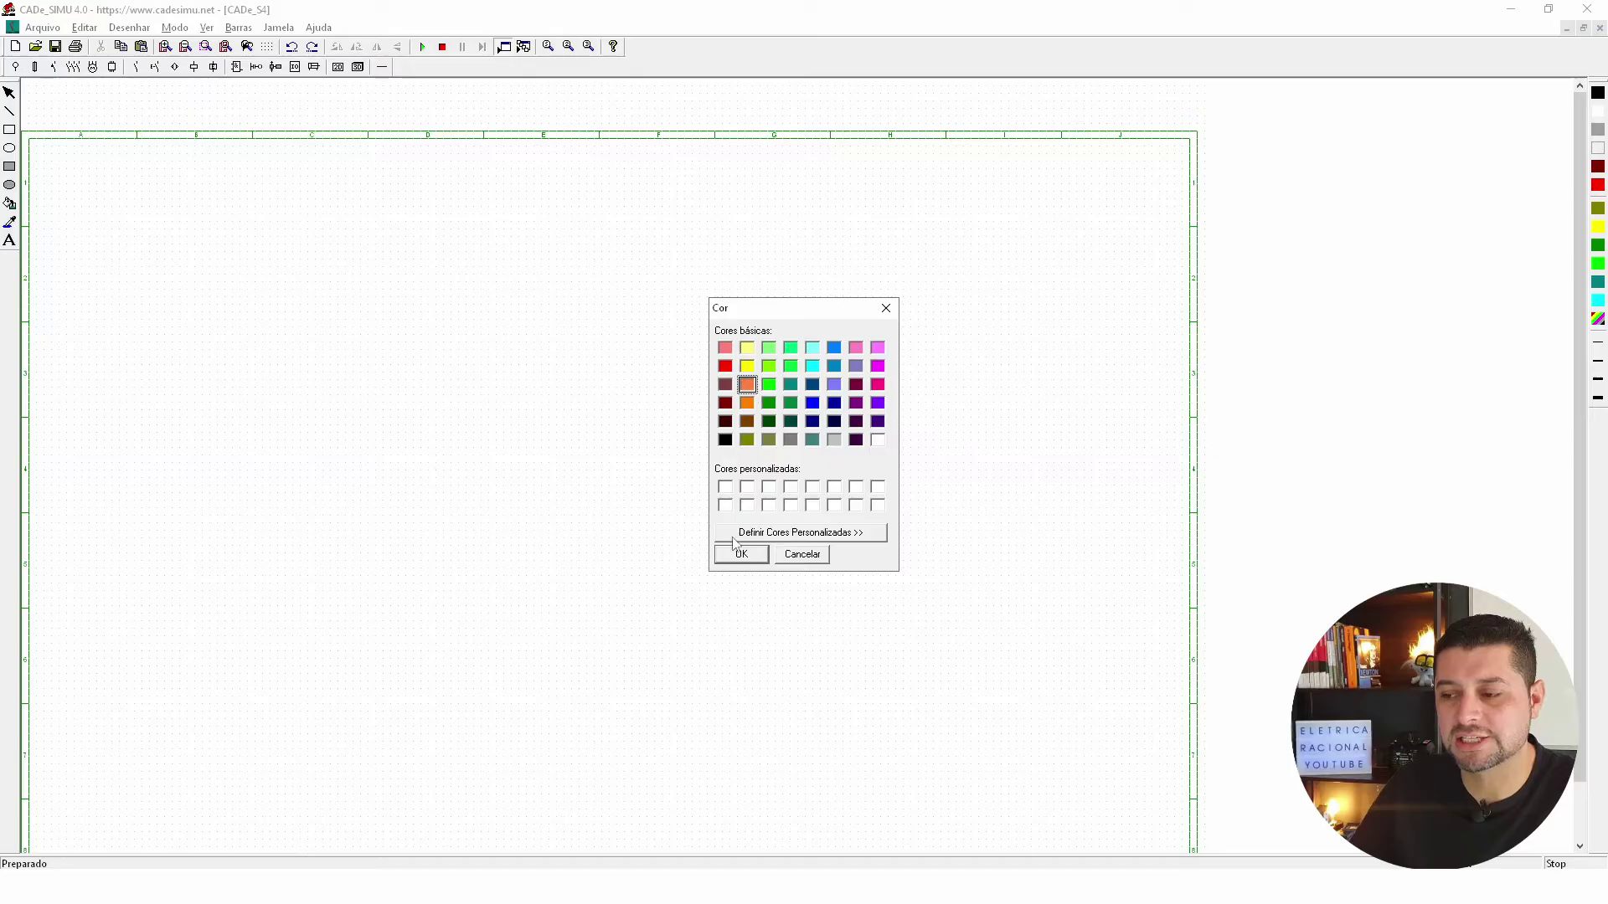
pyautogui.click(740, 554)
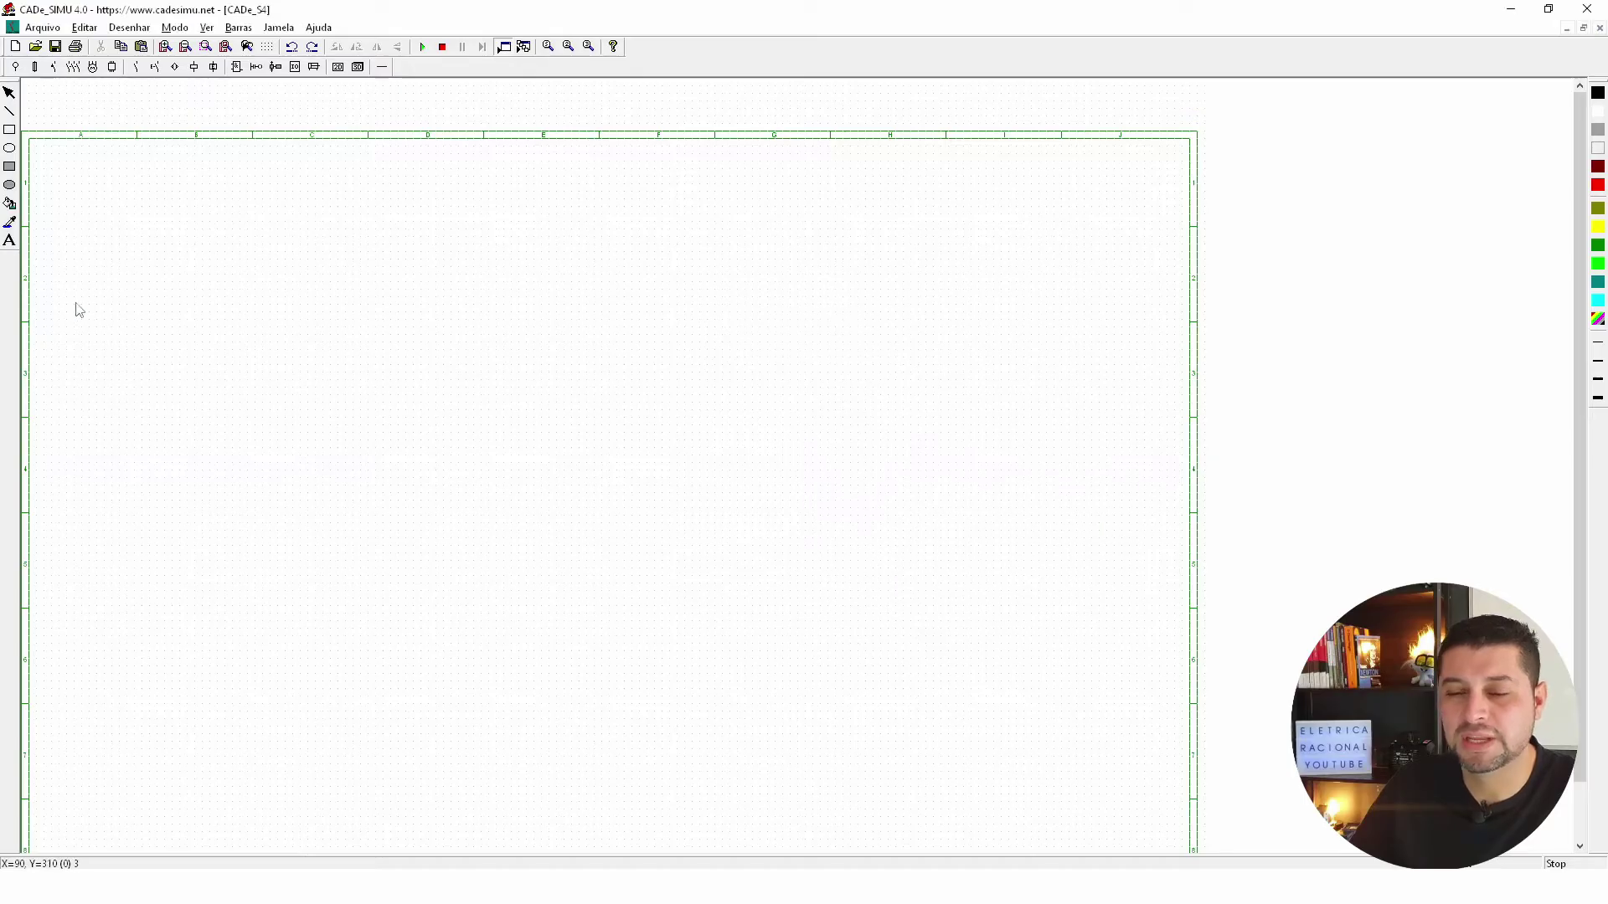
pyautogui.click(7, 168)
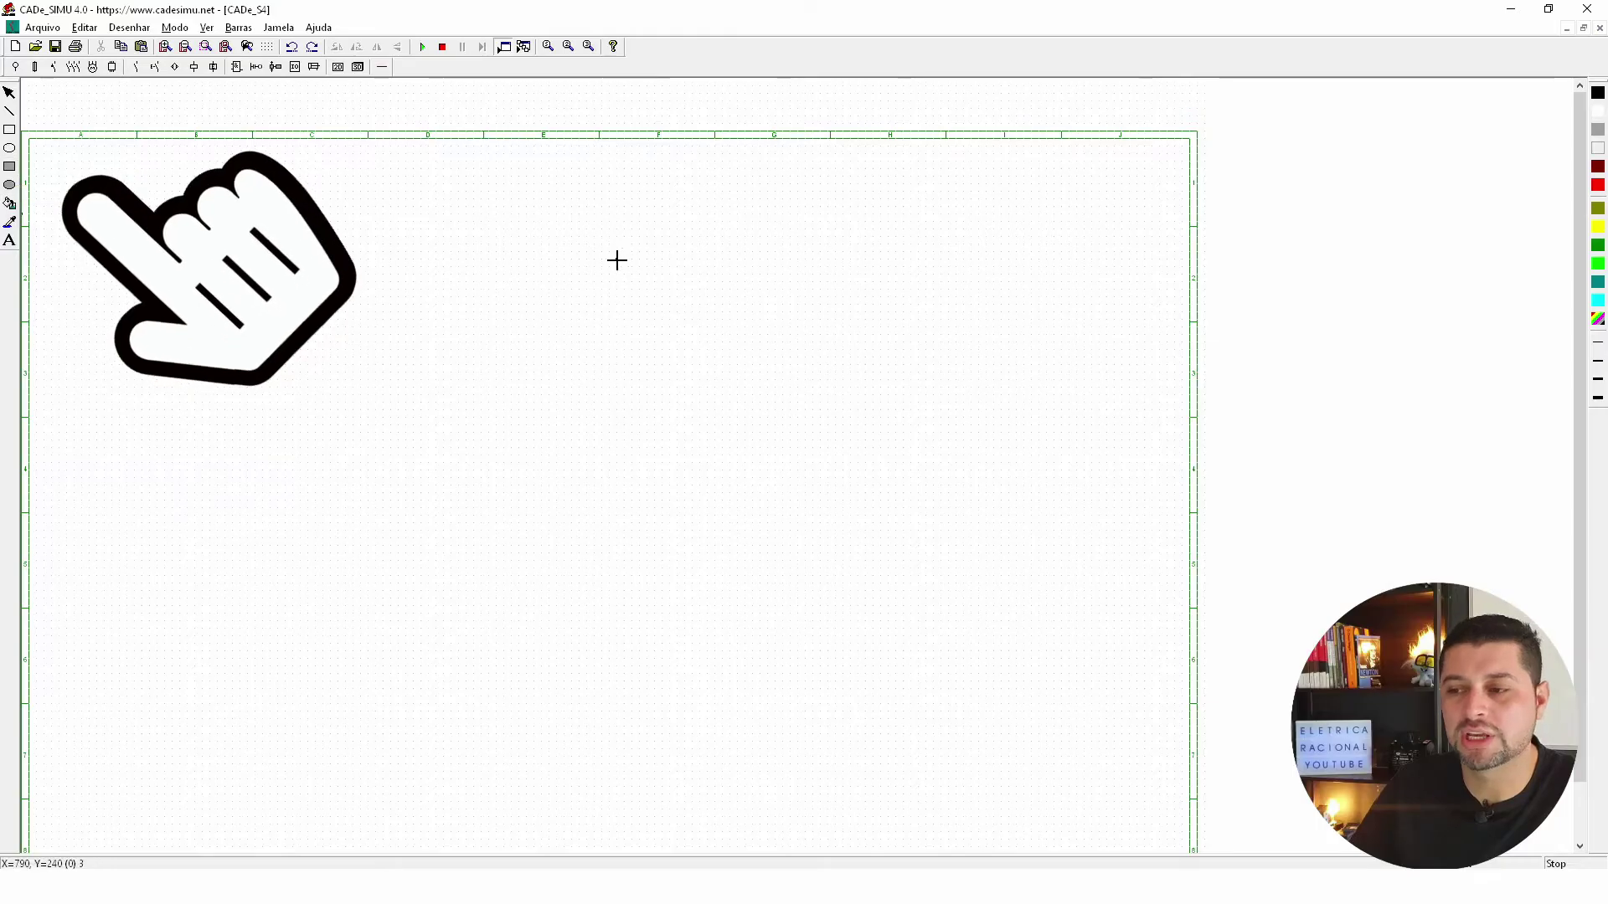
pyautogui.moveTo(496, 216)
pyautogui.mouseDown()
pyautogui.moveTo(835, 807)
pyautogui.moveTo(912, 840)
pyautogui.mouseUp()
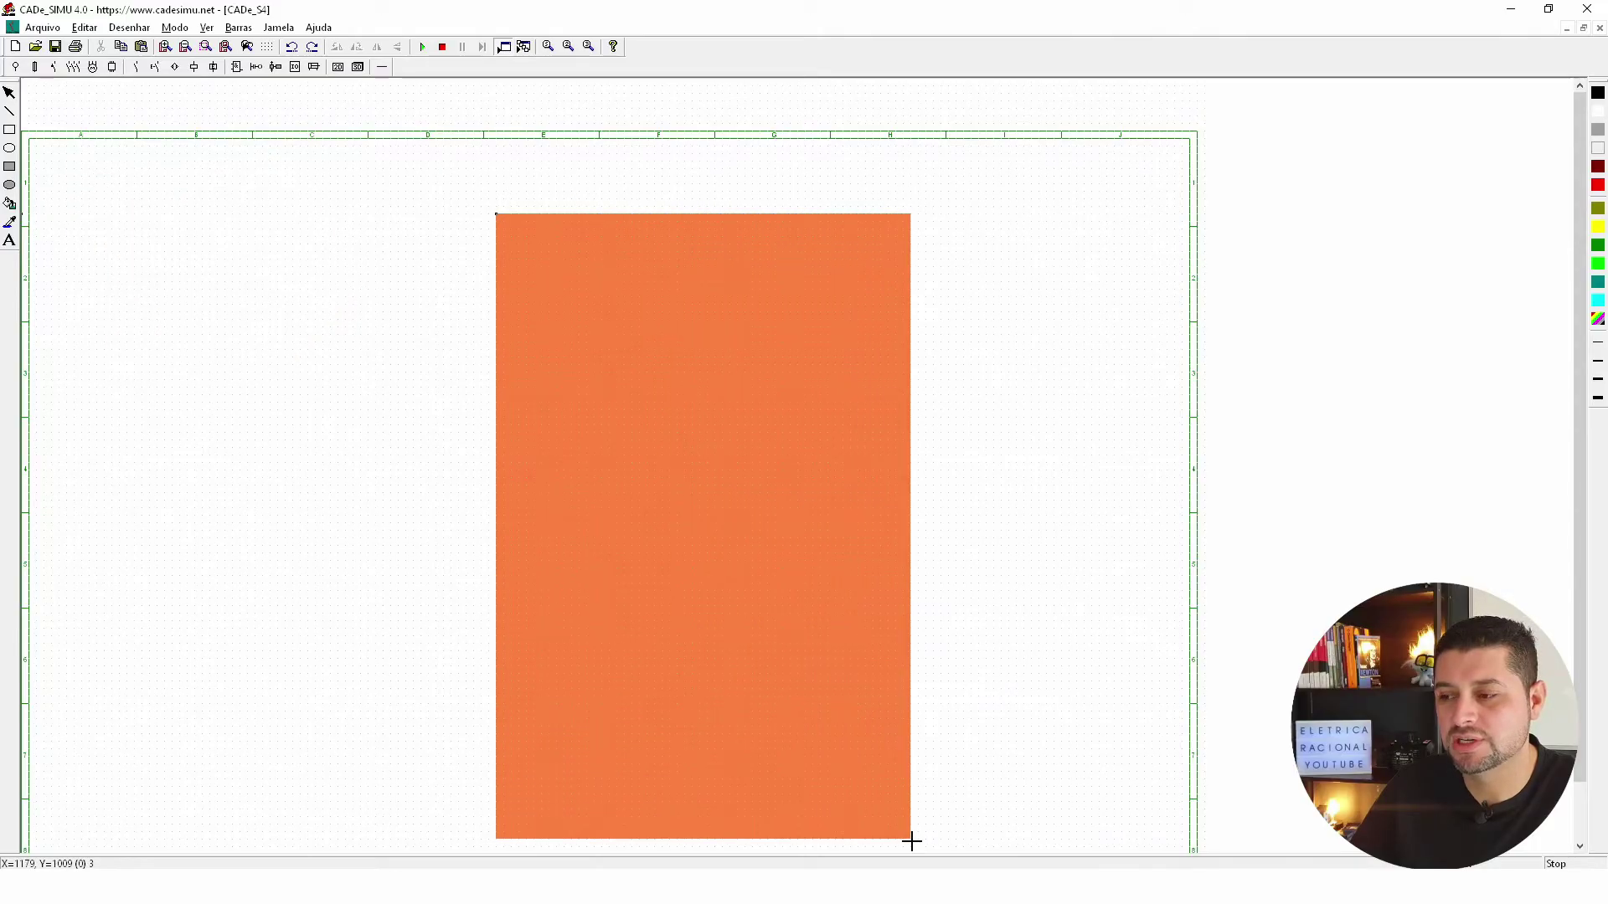
pyautogui.scroll(-2, 854, 592)
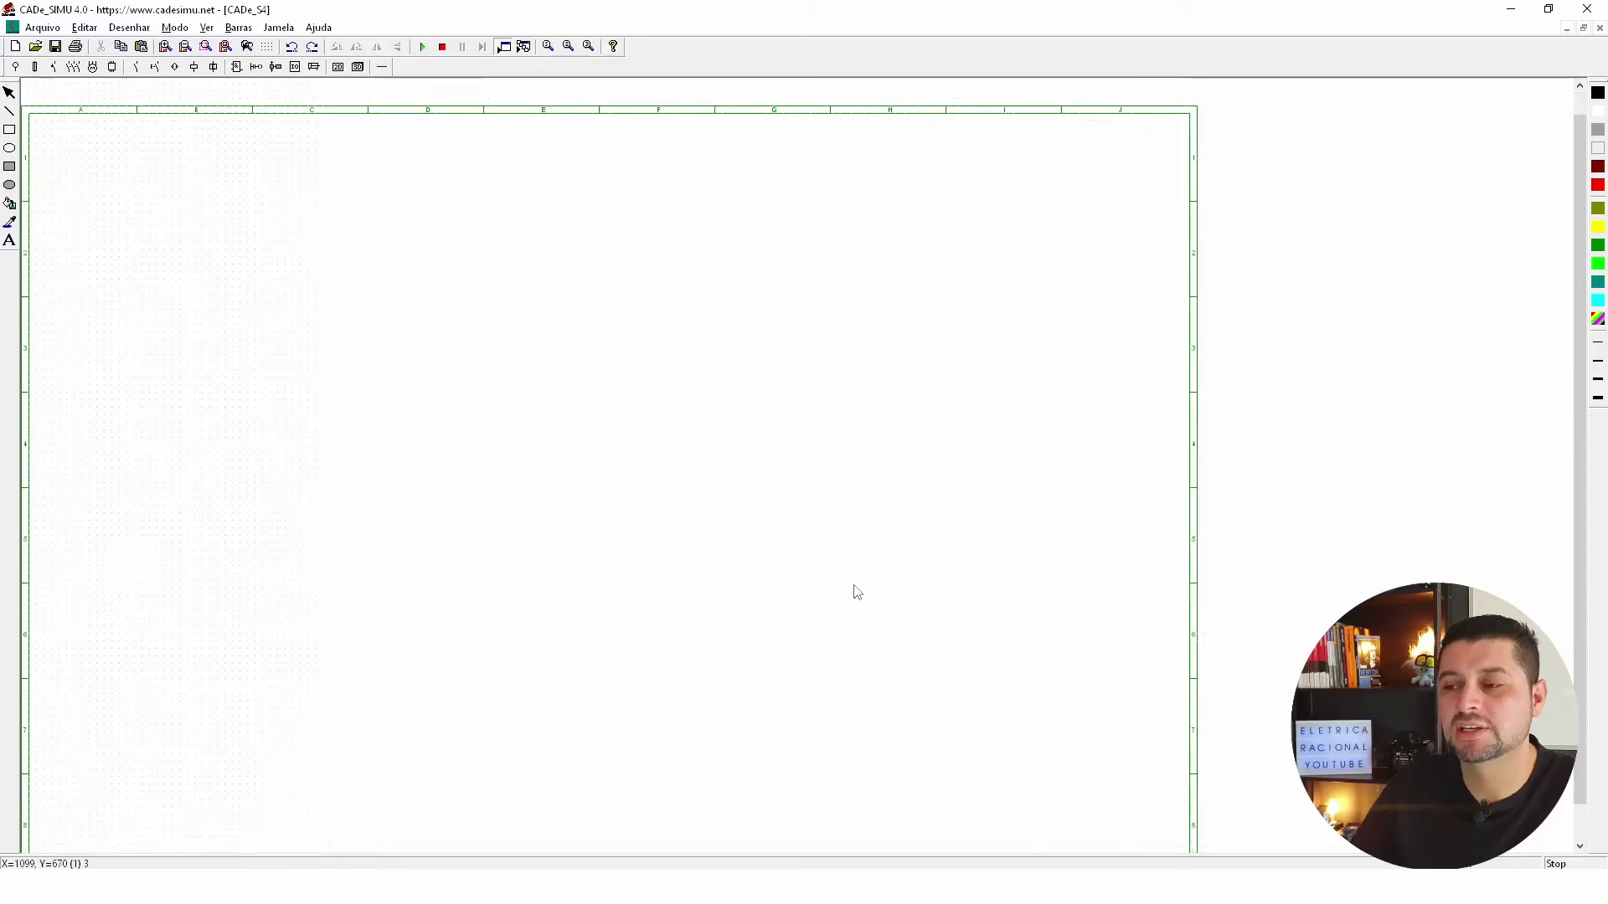
pyautogui.moveTo(810, 540)
pyautogui.mouseDown()
pyautogui.moveTo(700, 484)
pyautogui.moveTo(519, 504)
pyautogui.mouseUp()
pyautogui.click(938, 501)
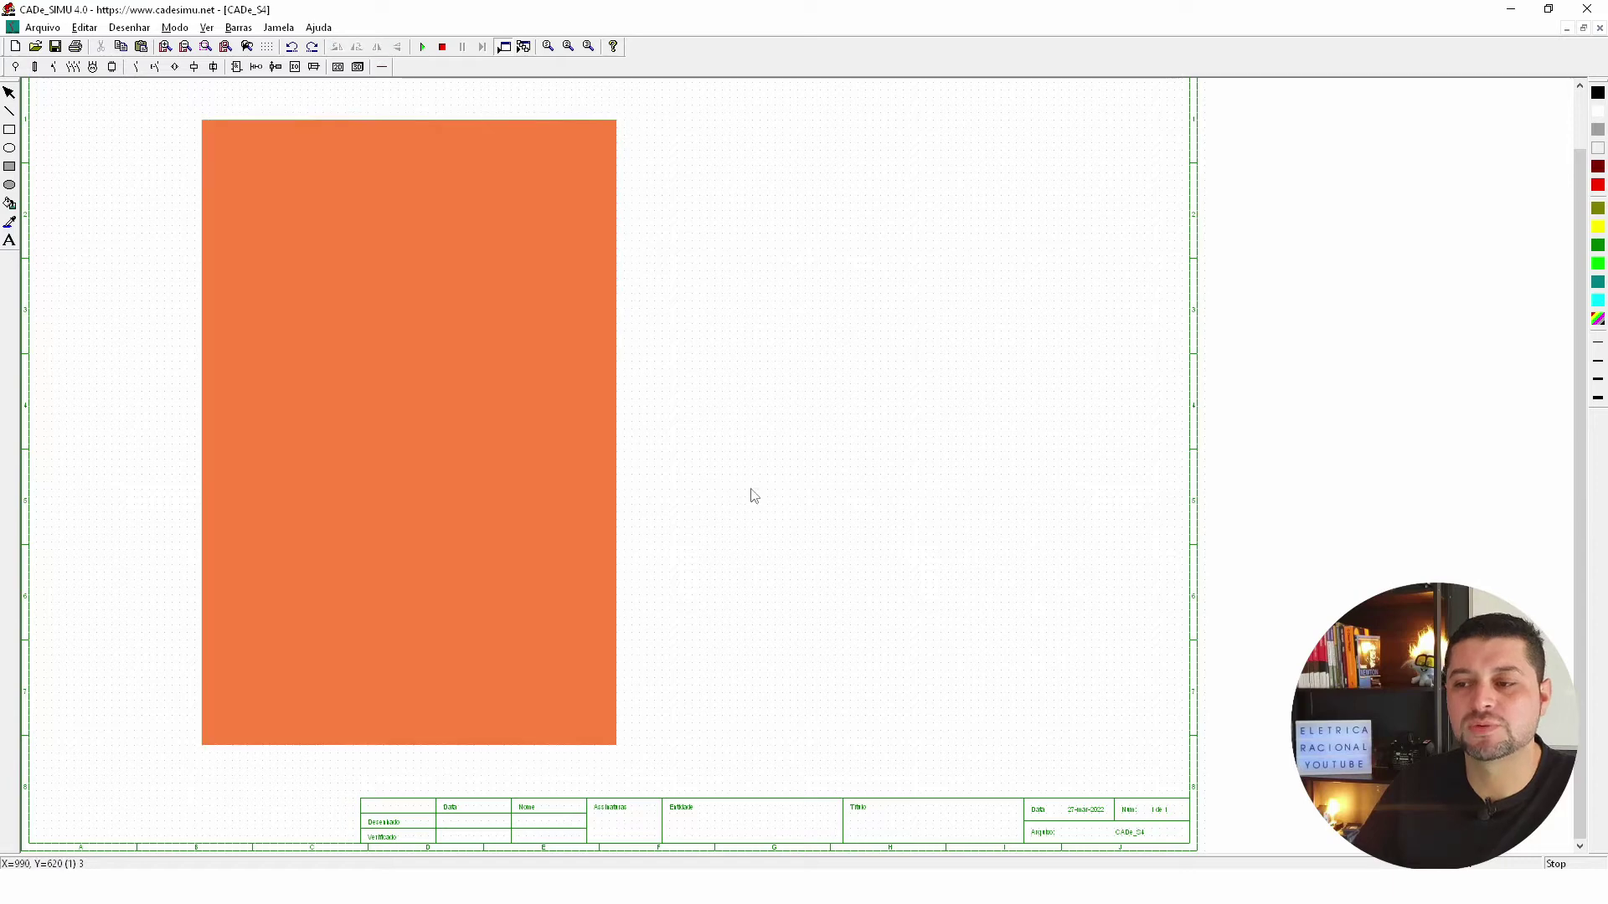
# Show the panel layout component symbols toolbar.
pyautogui.keyDown('ctrl'); pyautogui.scroll(2, 707, 483); pyautogui.keyUp('ctrl')
pyautogui.scroll(-2, 705, 475)
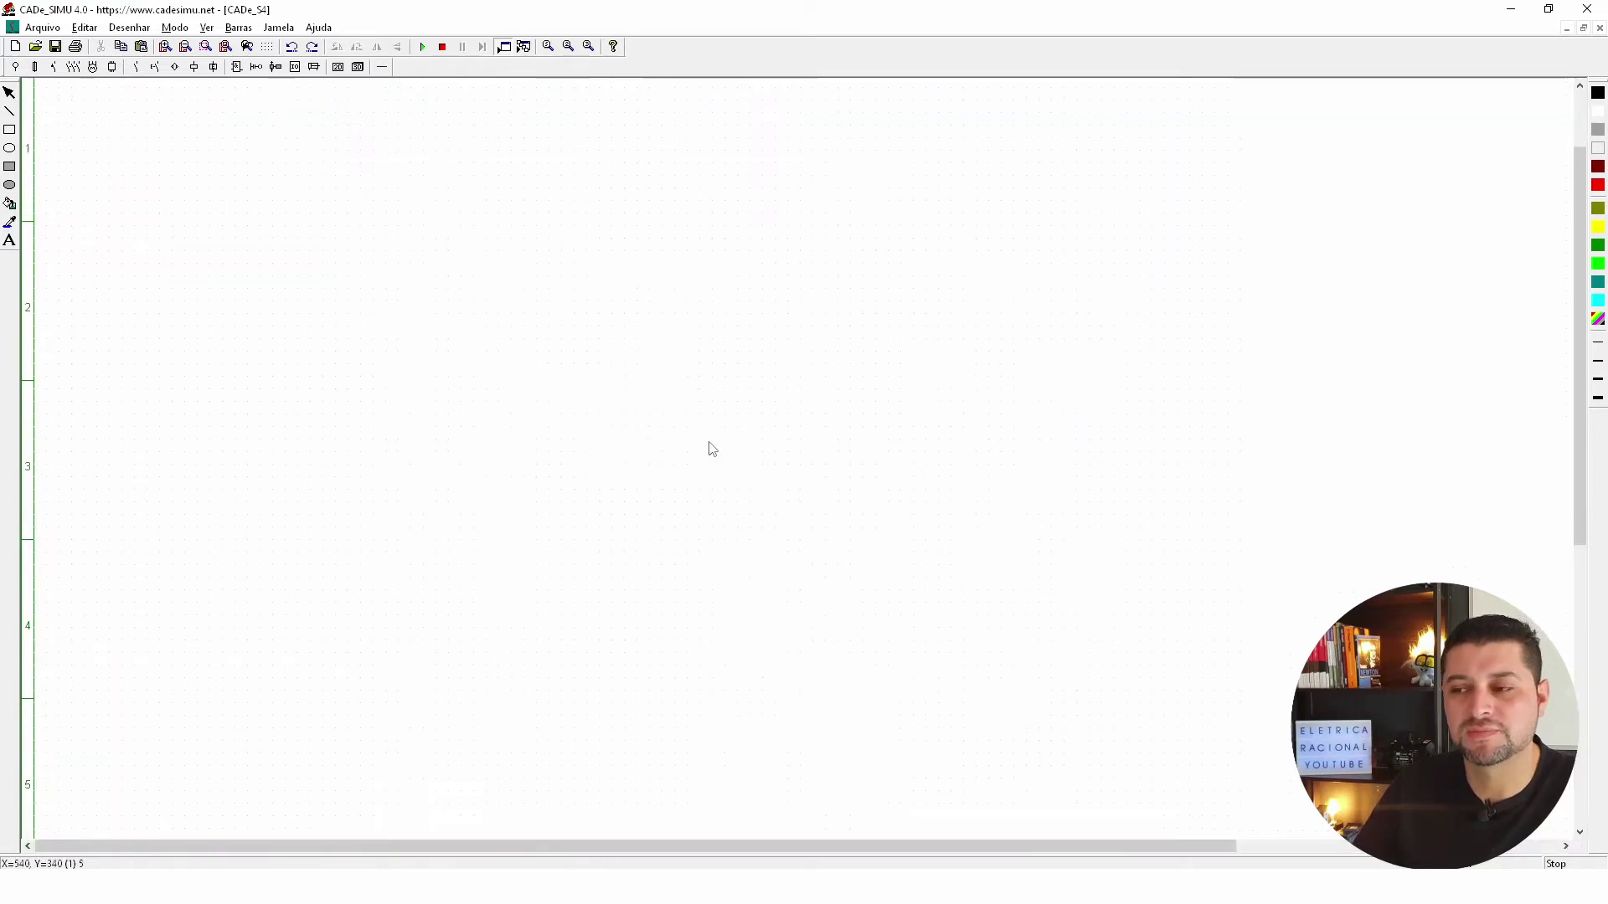
pyautogui.keyDown('ctrl'); pyautogui.scroll(-1, 707, 429); pyautogui.keyUp('ctrl')
pyautogui.scroll(1, 550, 368)
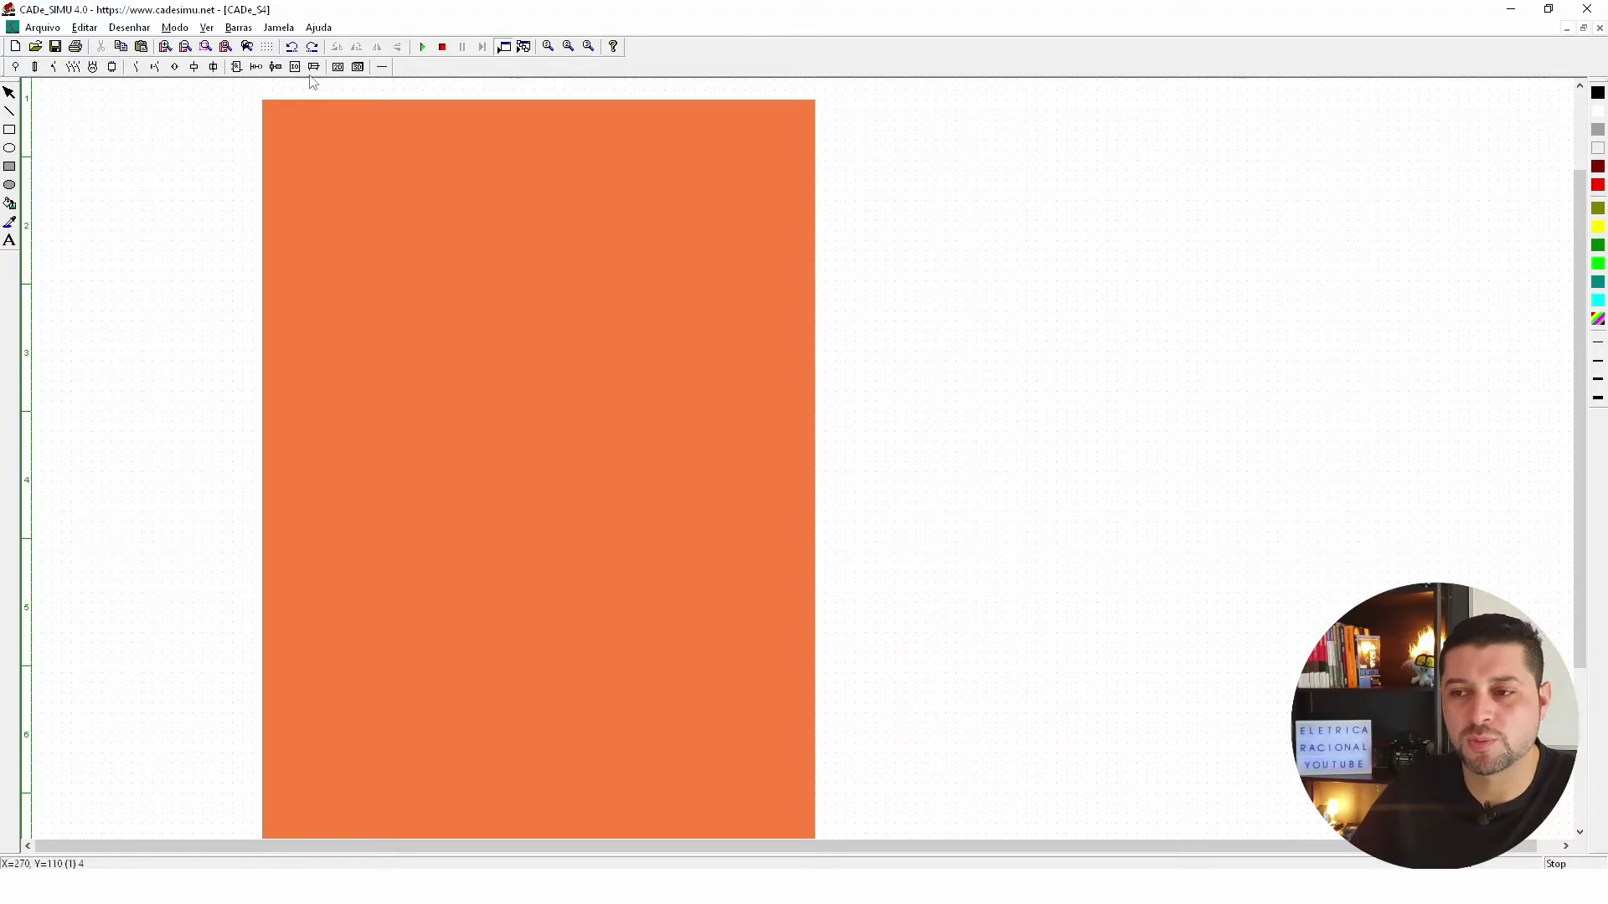
pyautogui.click(338, 67)
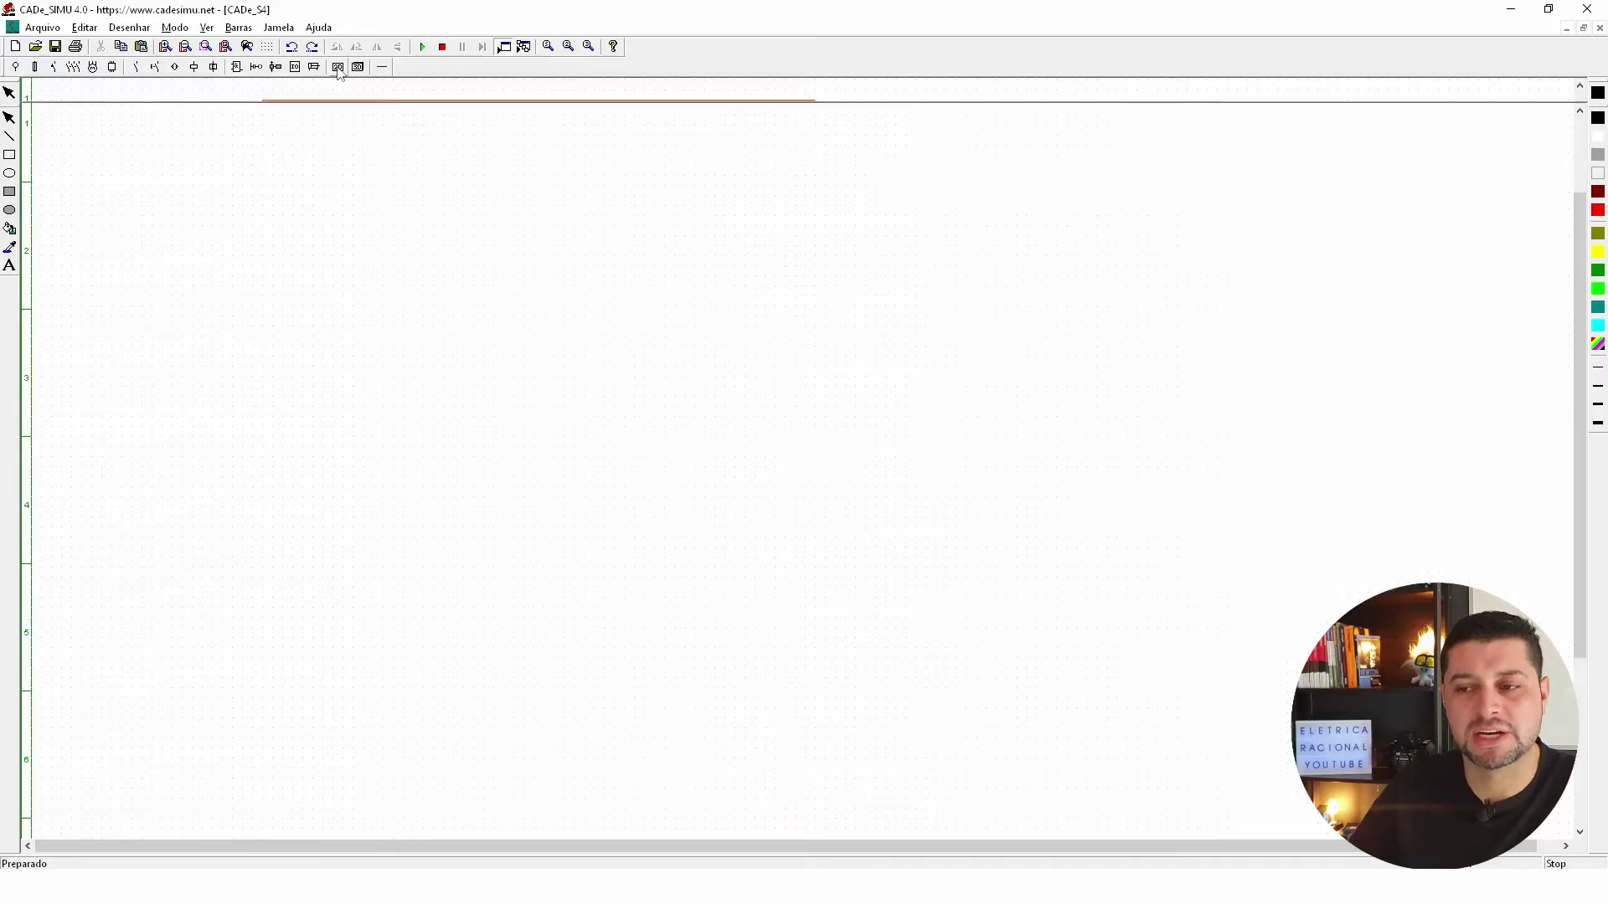
# Place a circuit breaker near the top-left of the orange plate.
pyautogui.click(92, 91)
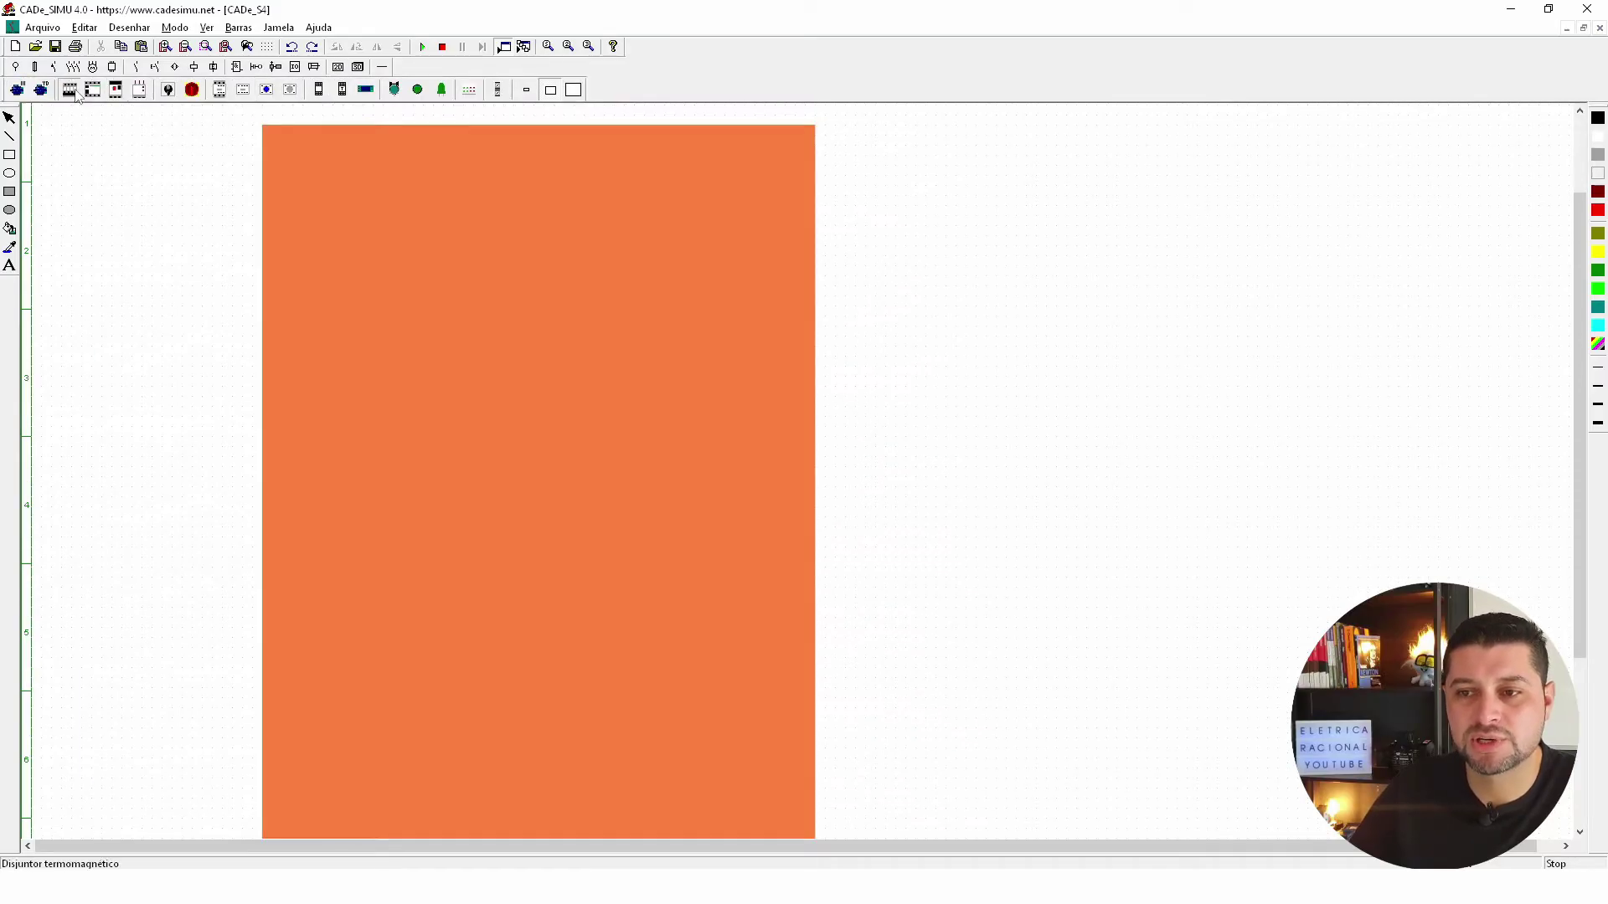
pyautogui.click(354, 210)
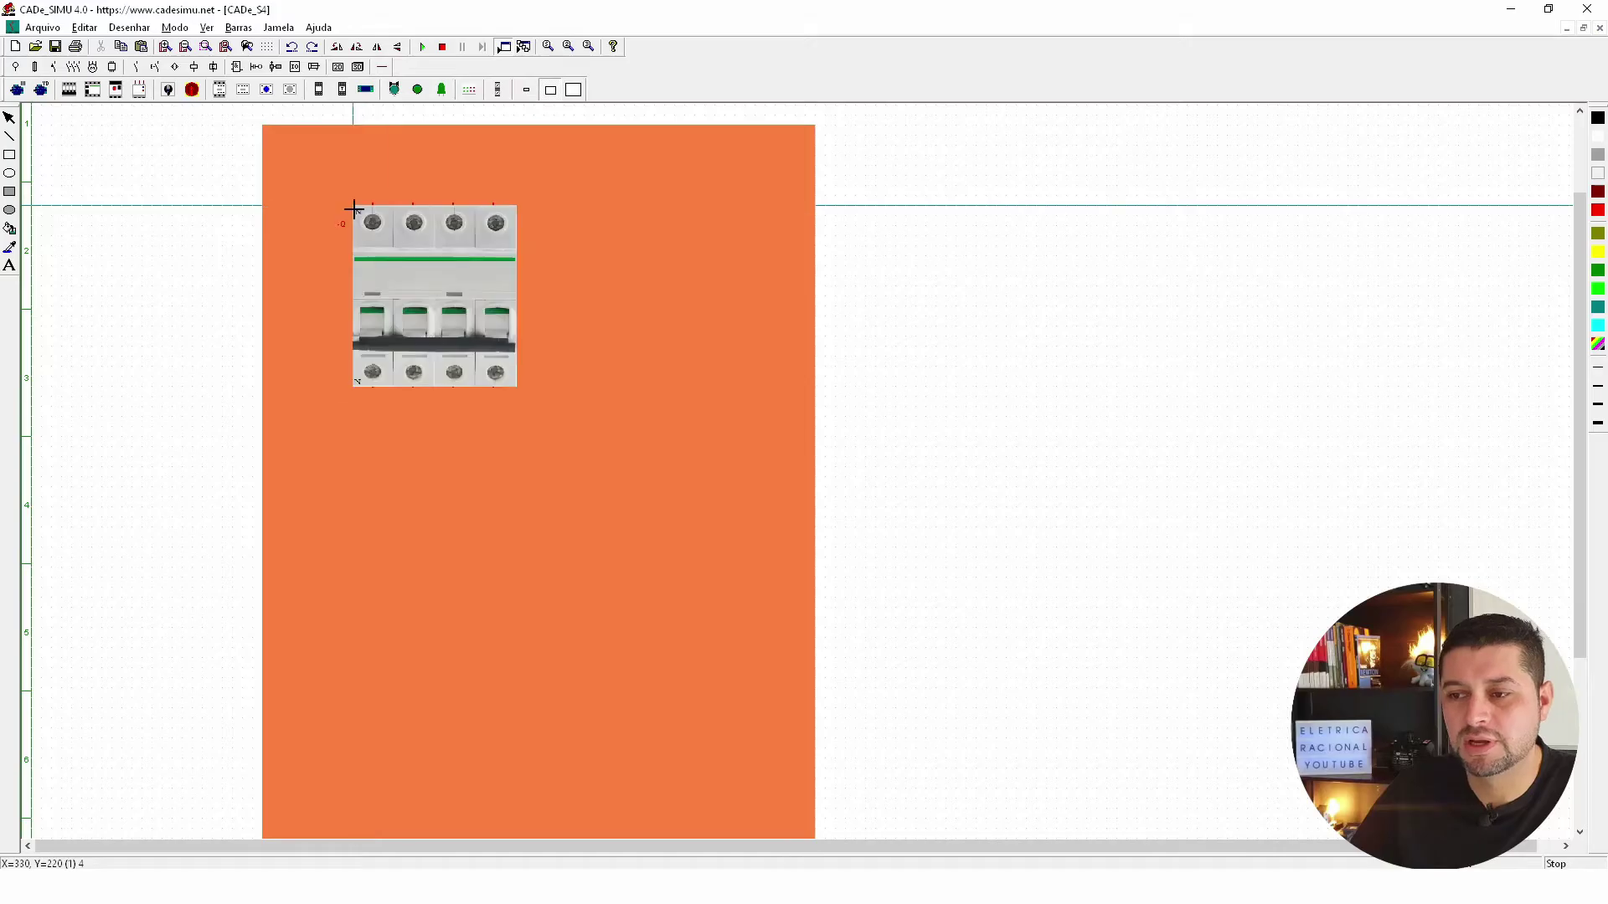
pyautogui.moveTo(453, 325); pyautogui.dragTo(433, 328)
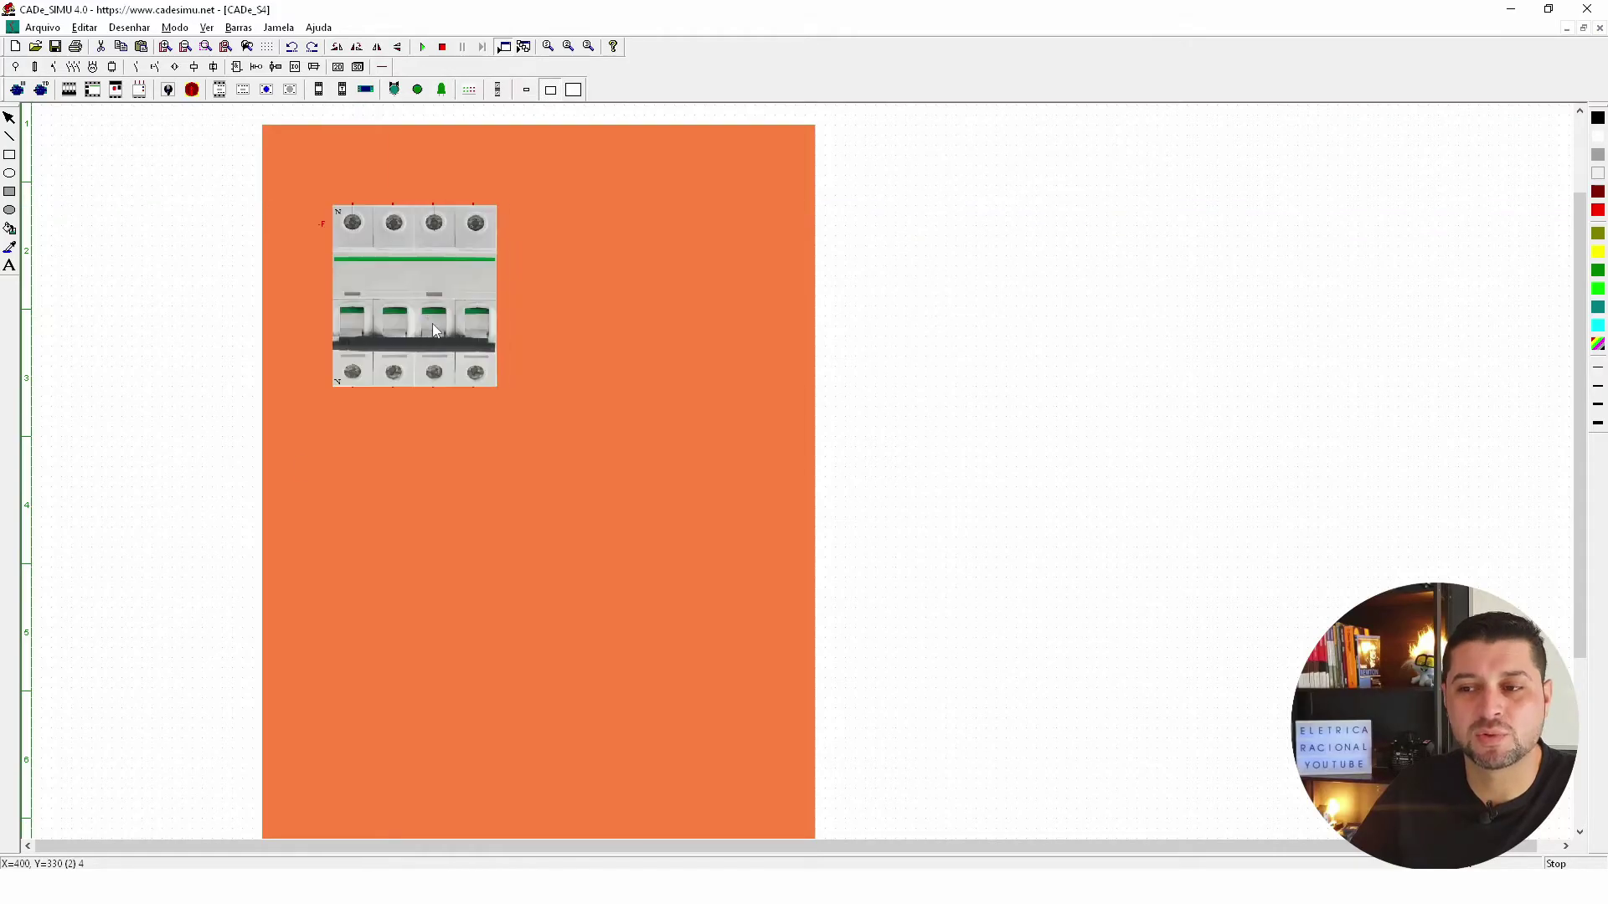
pyautogui.scroll(-1, 430, 324)
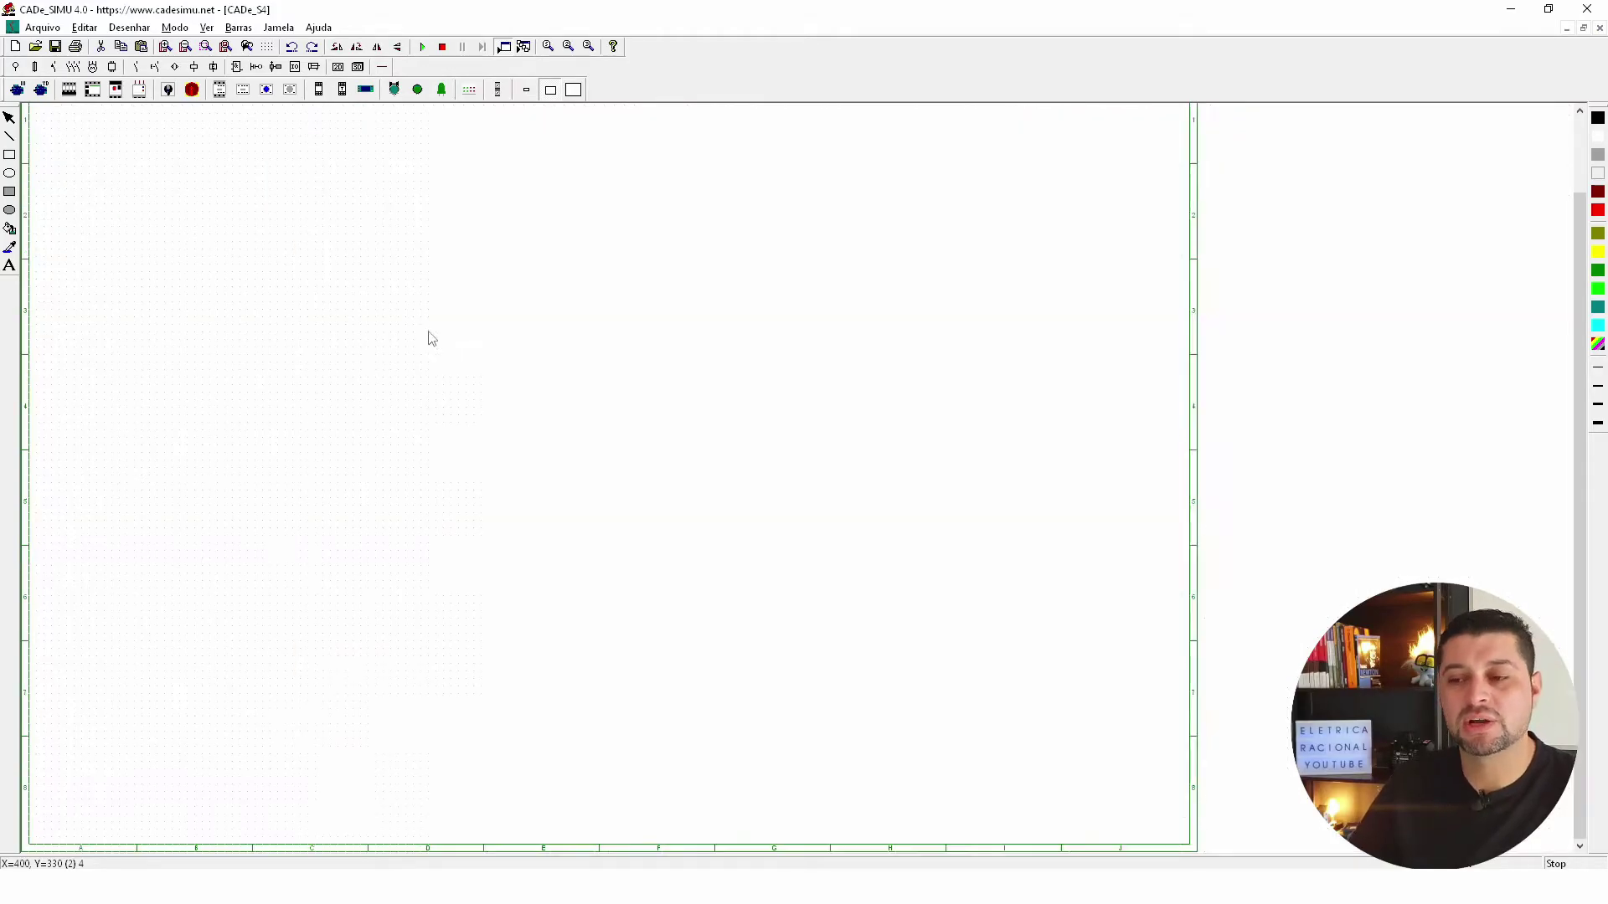
pyautogui.scroll(1, 387, 335)
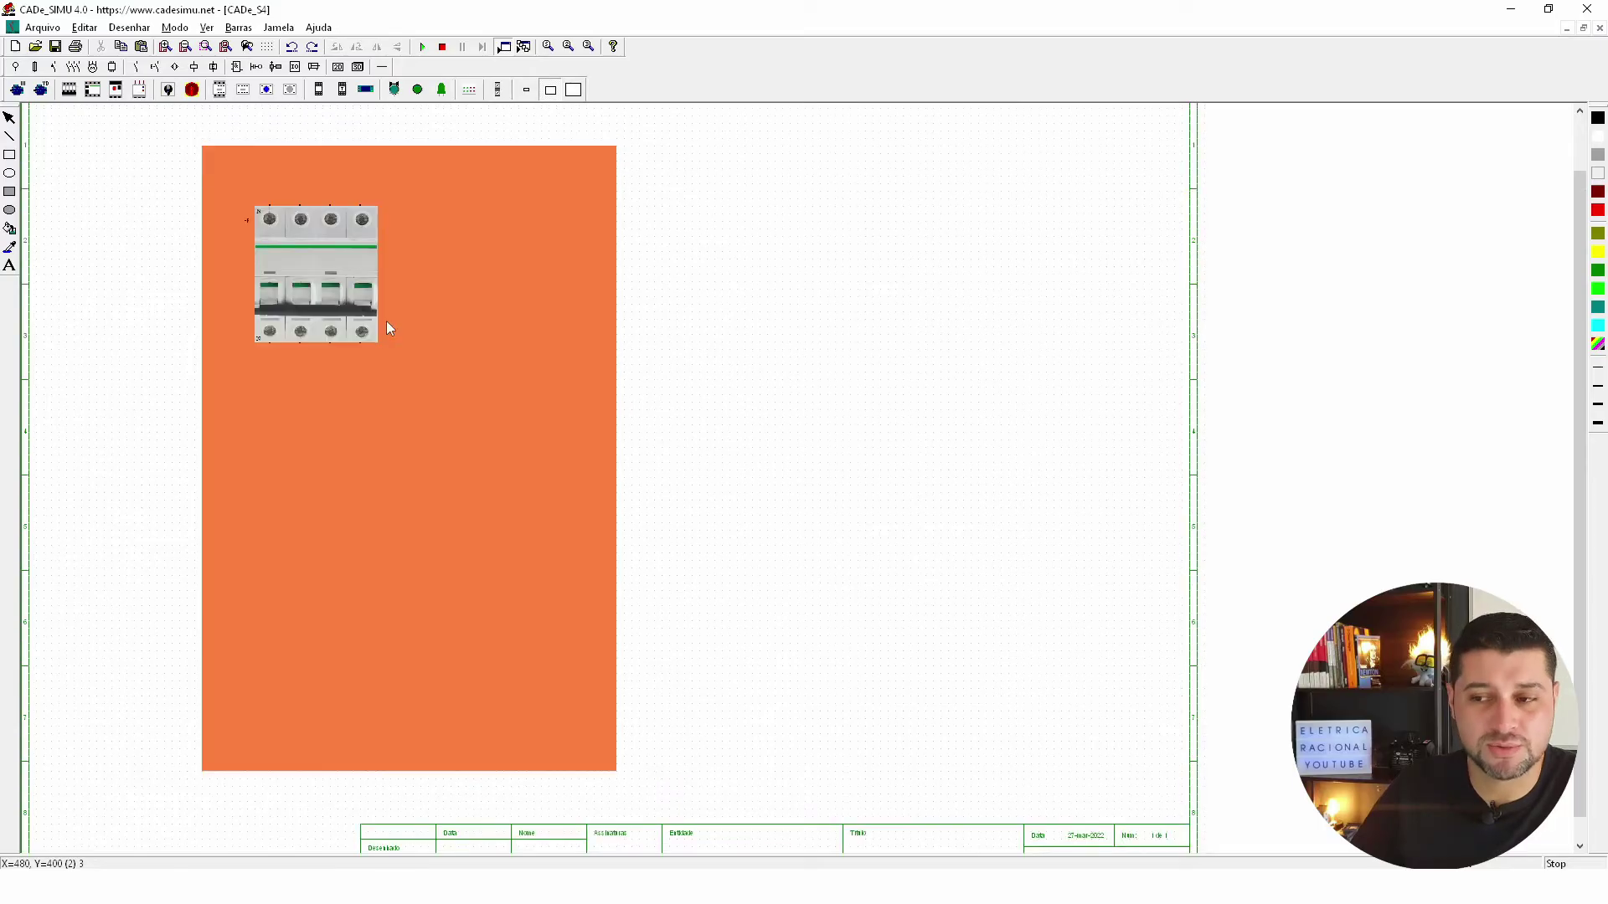
# Give the breaker Pequeño size and the three-pole Imagem 2D III, and hide its -F label.
pyautogui.doubleClick(331, 262)
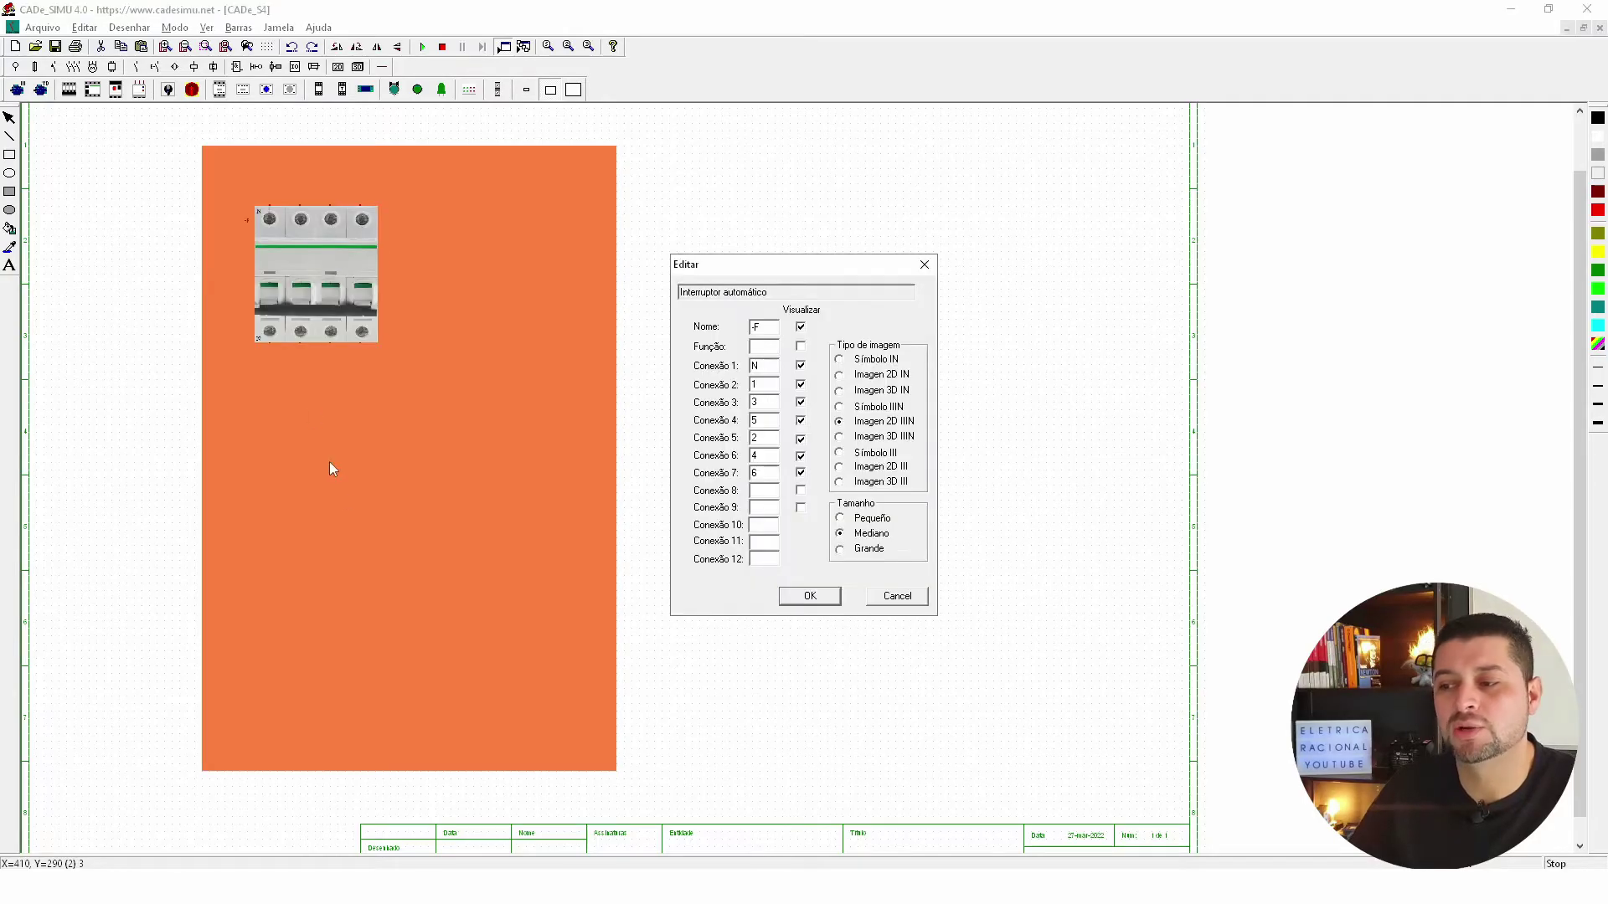
pyautogui.click(809, 597)
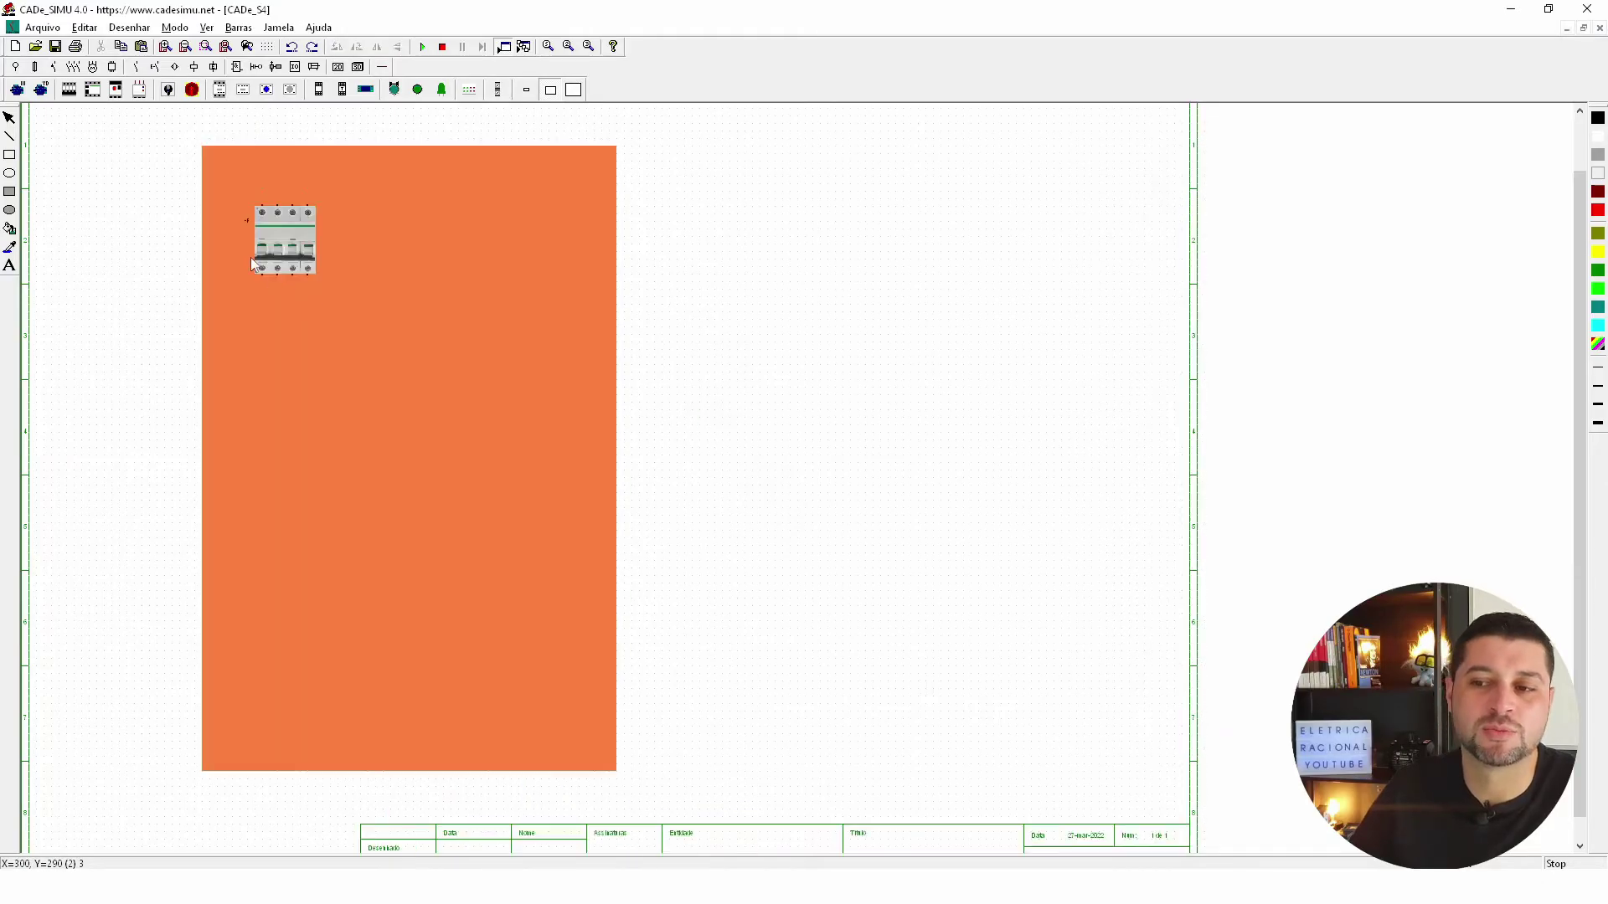
pyautogui.scroll(2, 252, 263)
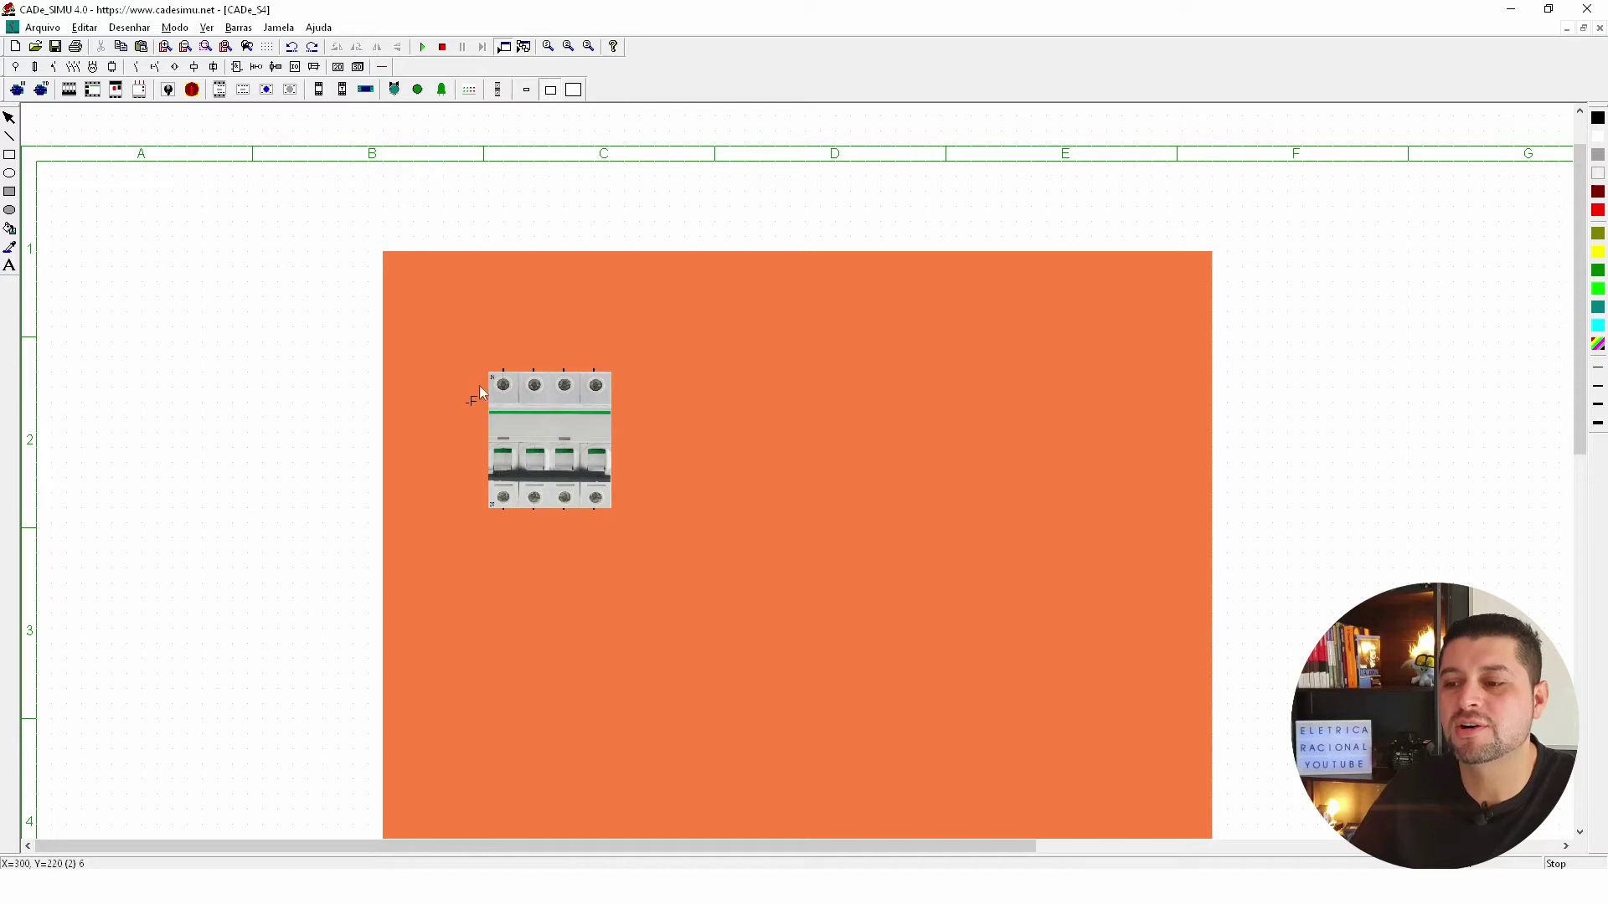
pyautogui.moveTo(517, 444); pyautogui.dragTo(518, 430)
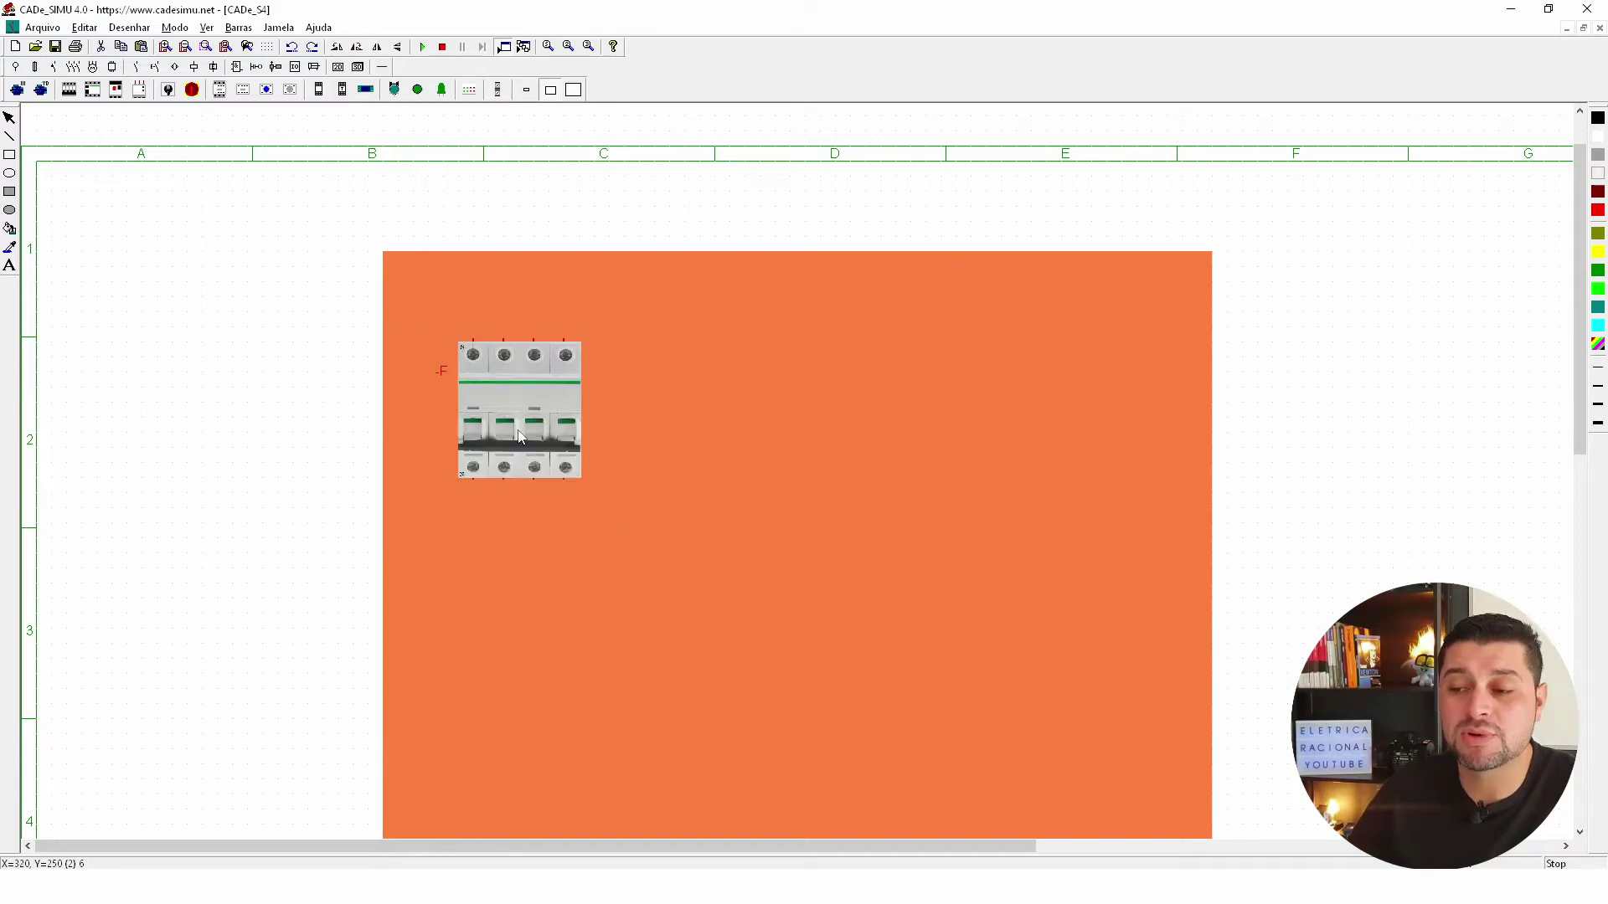
pyautogui.doubleClick(519, 435)
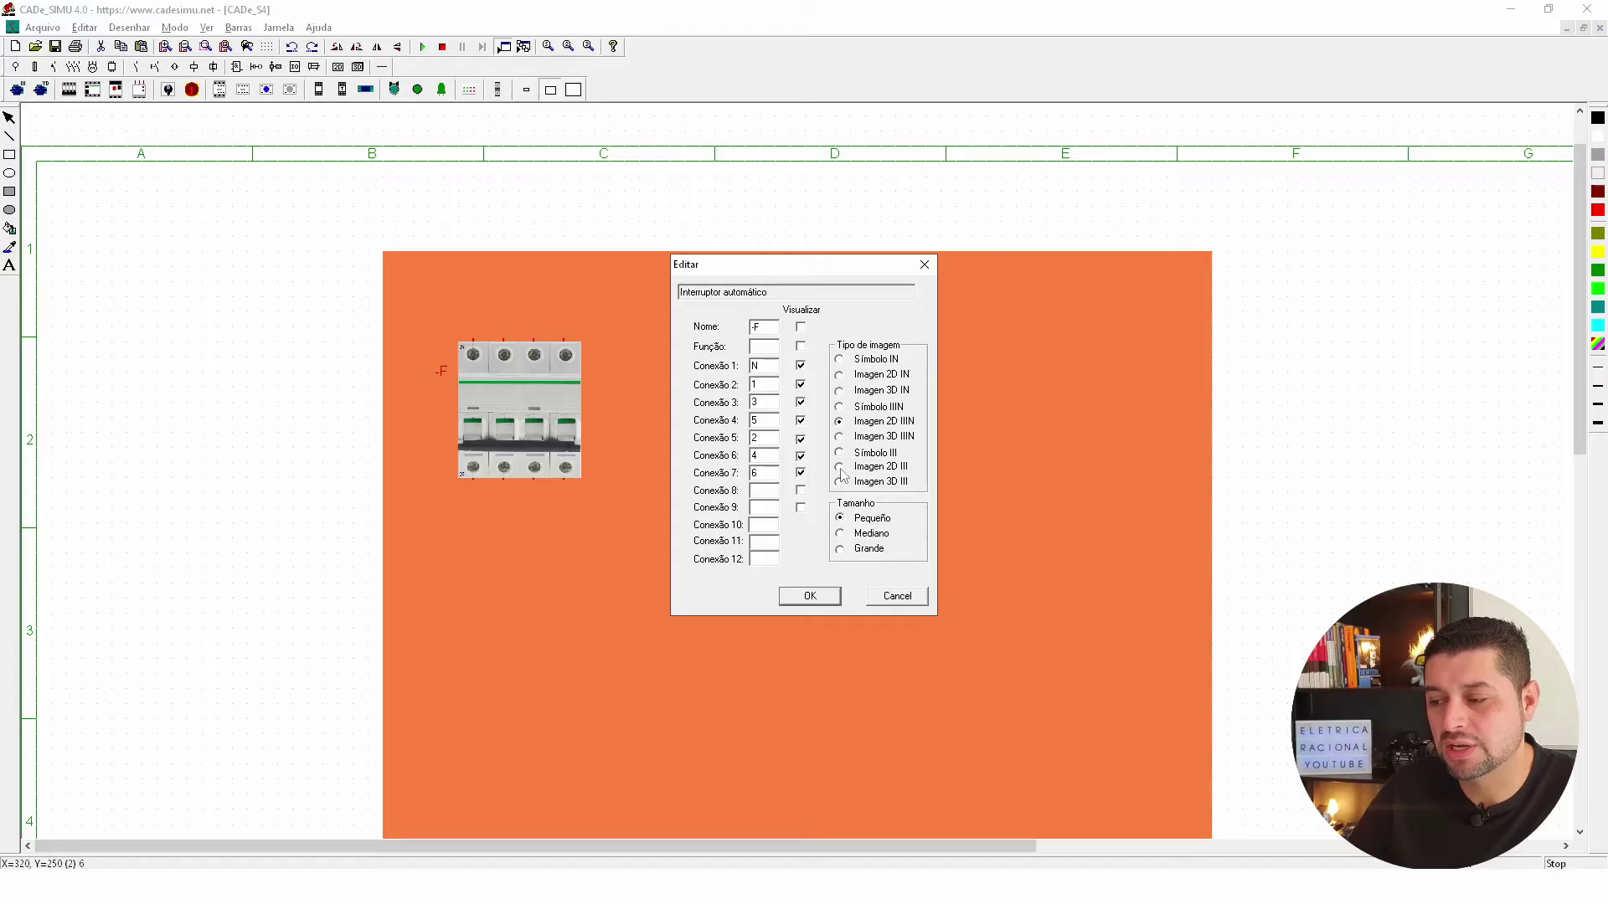
pyautogui.click(811, 597)
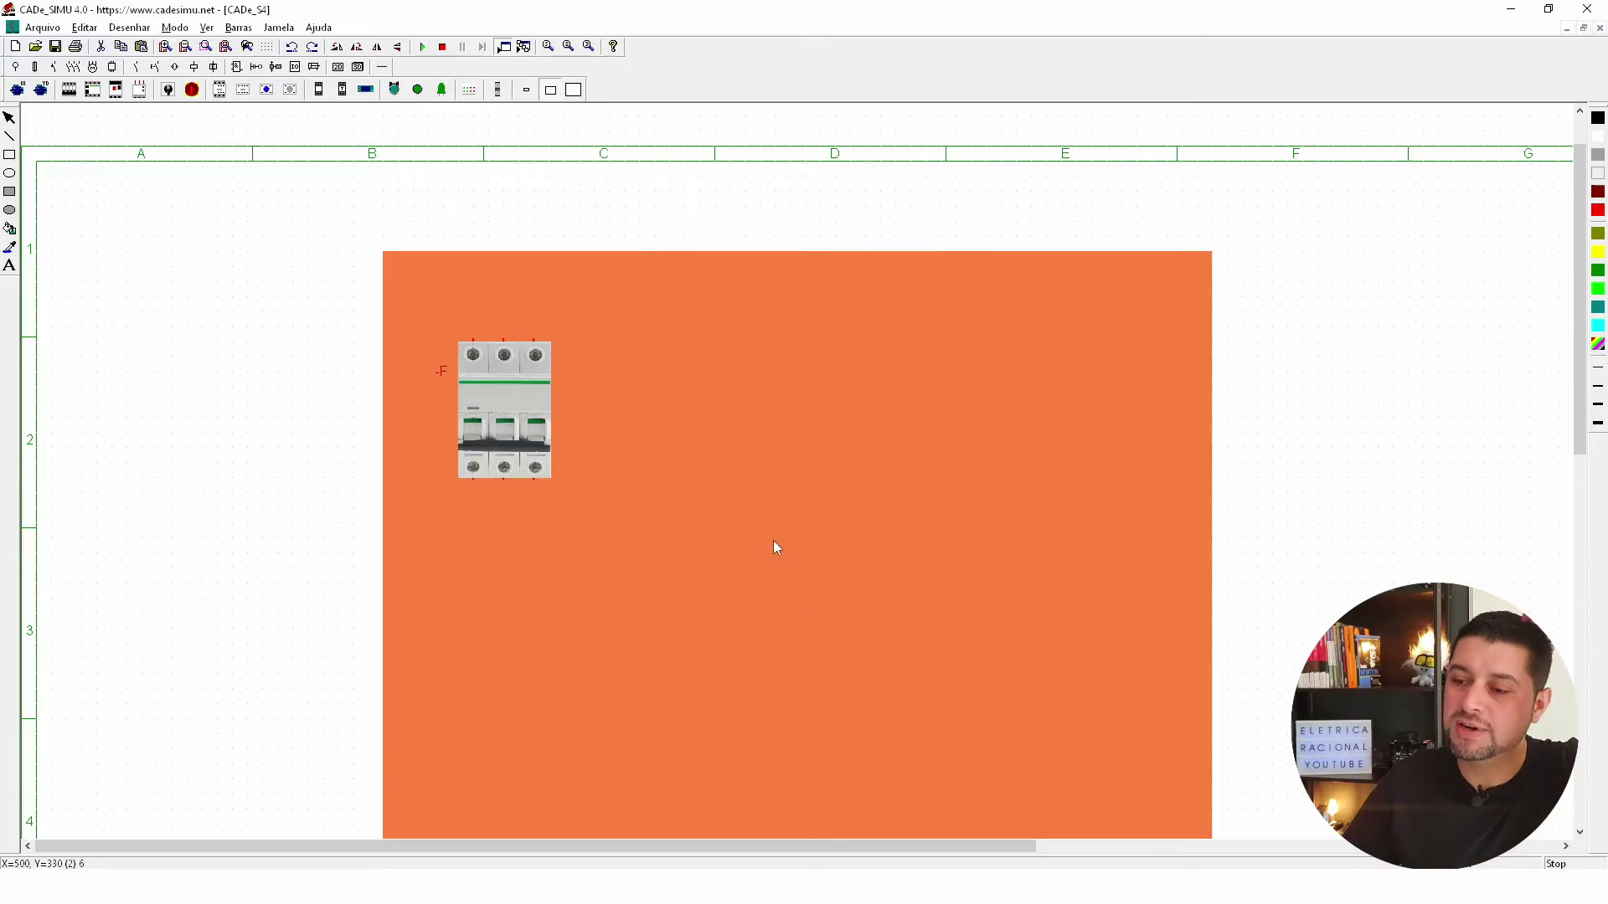
pyautogui.doubleClick(490, 422)
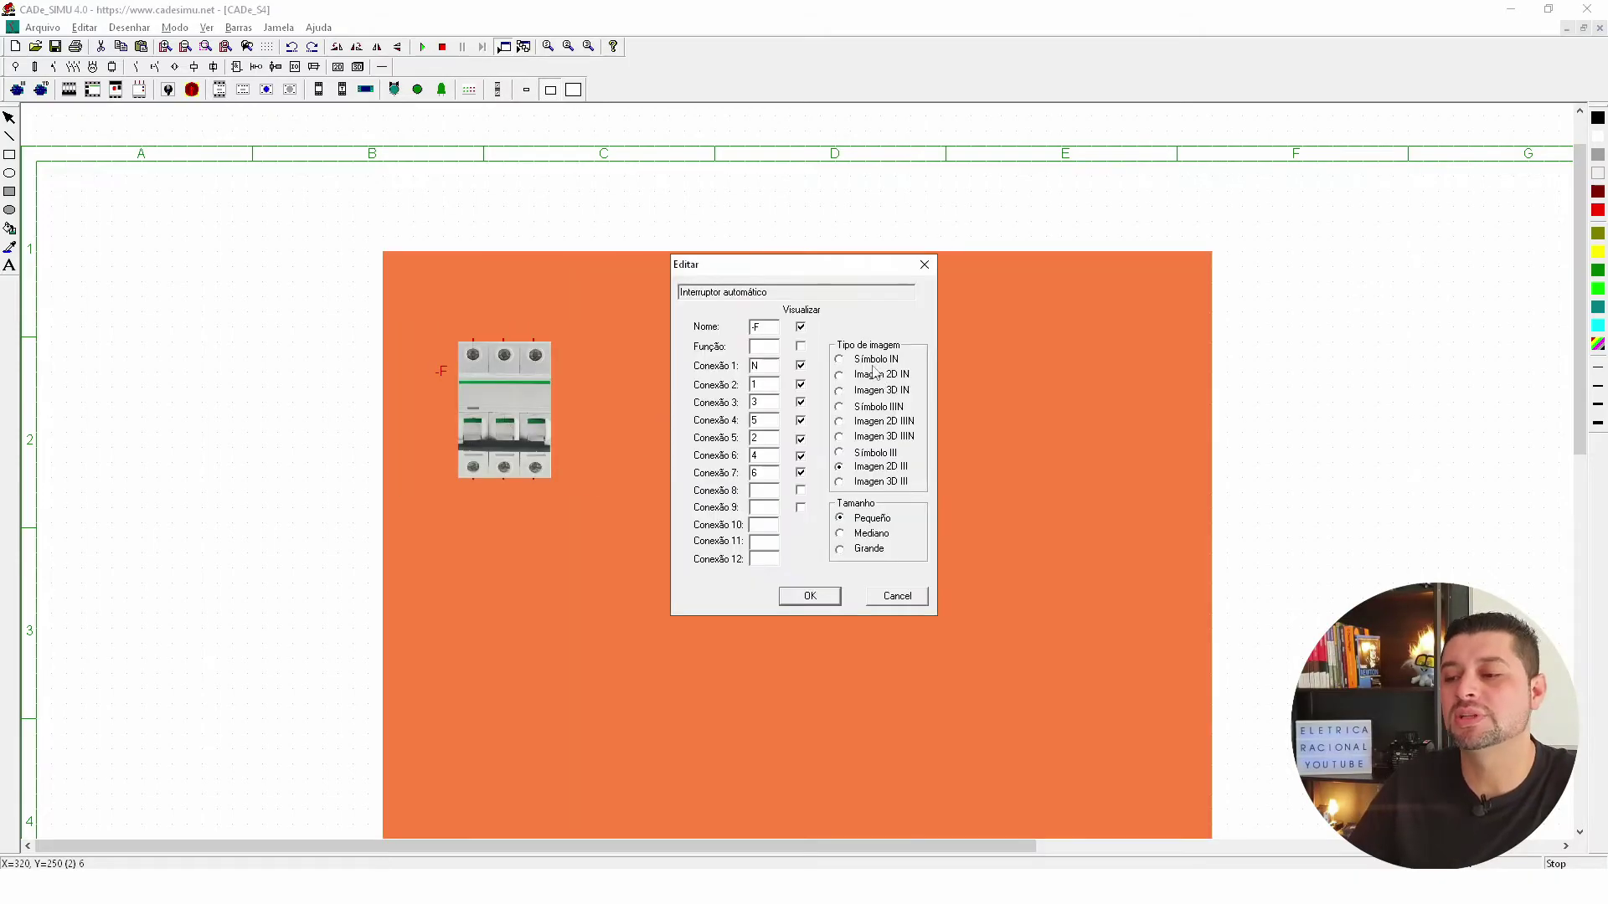
pyautogui.click(800, 327)
pyautogui.click(809, 595)
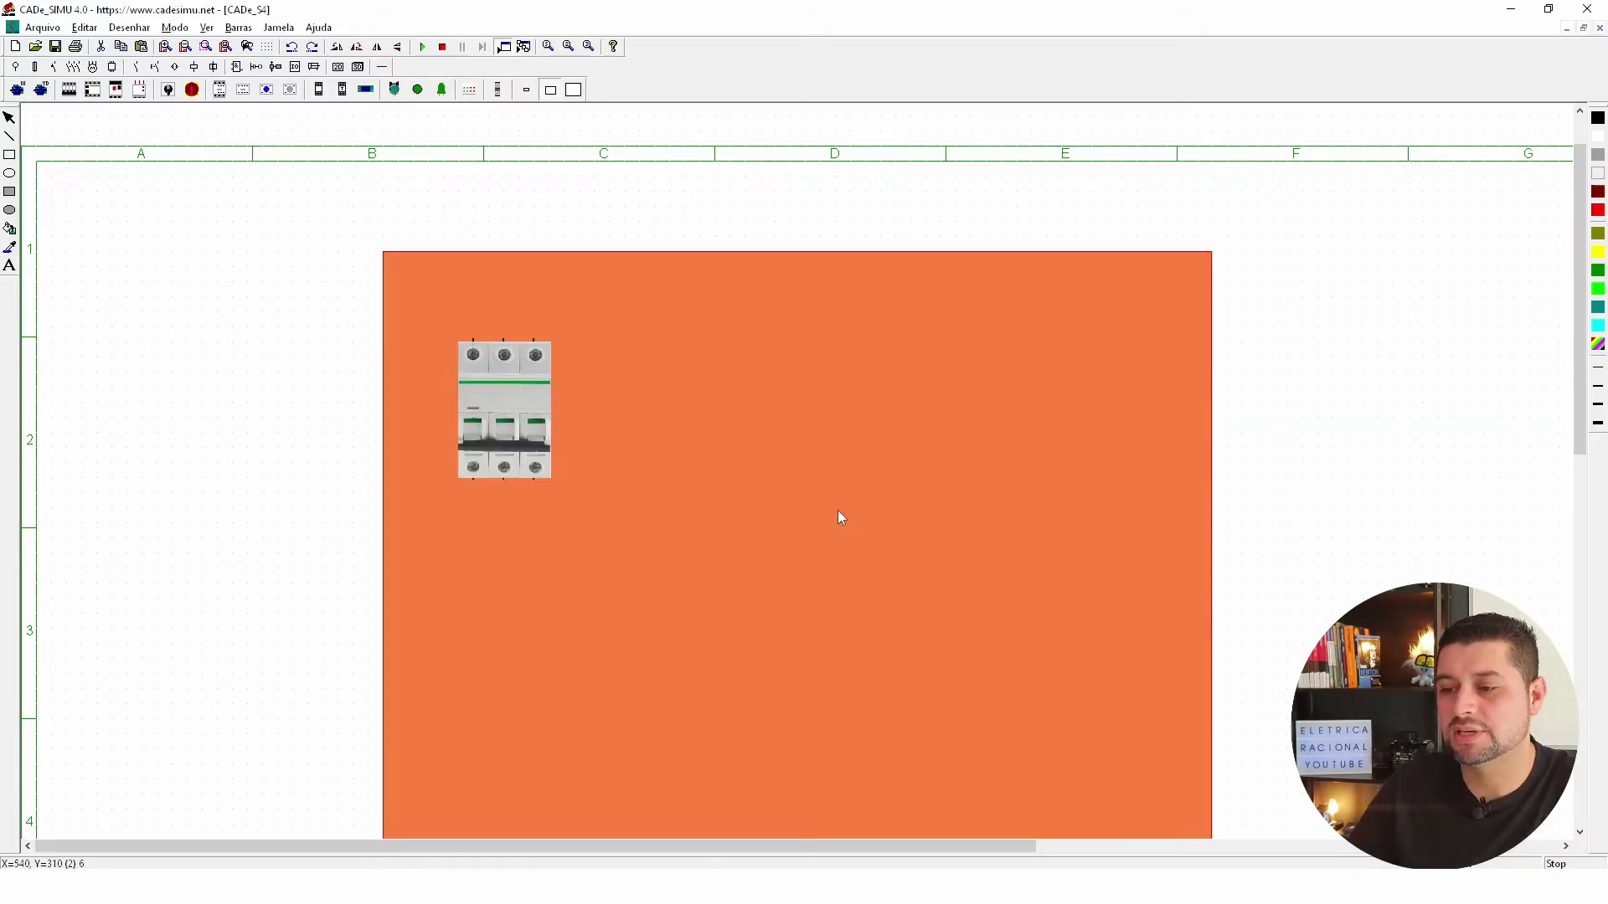
# Place a small four-pole residual-current device next to the breaker.
pyautogui.click(92, 90)
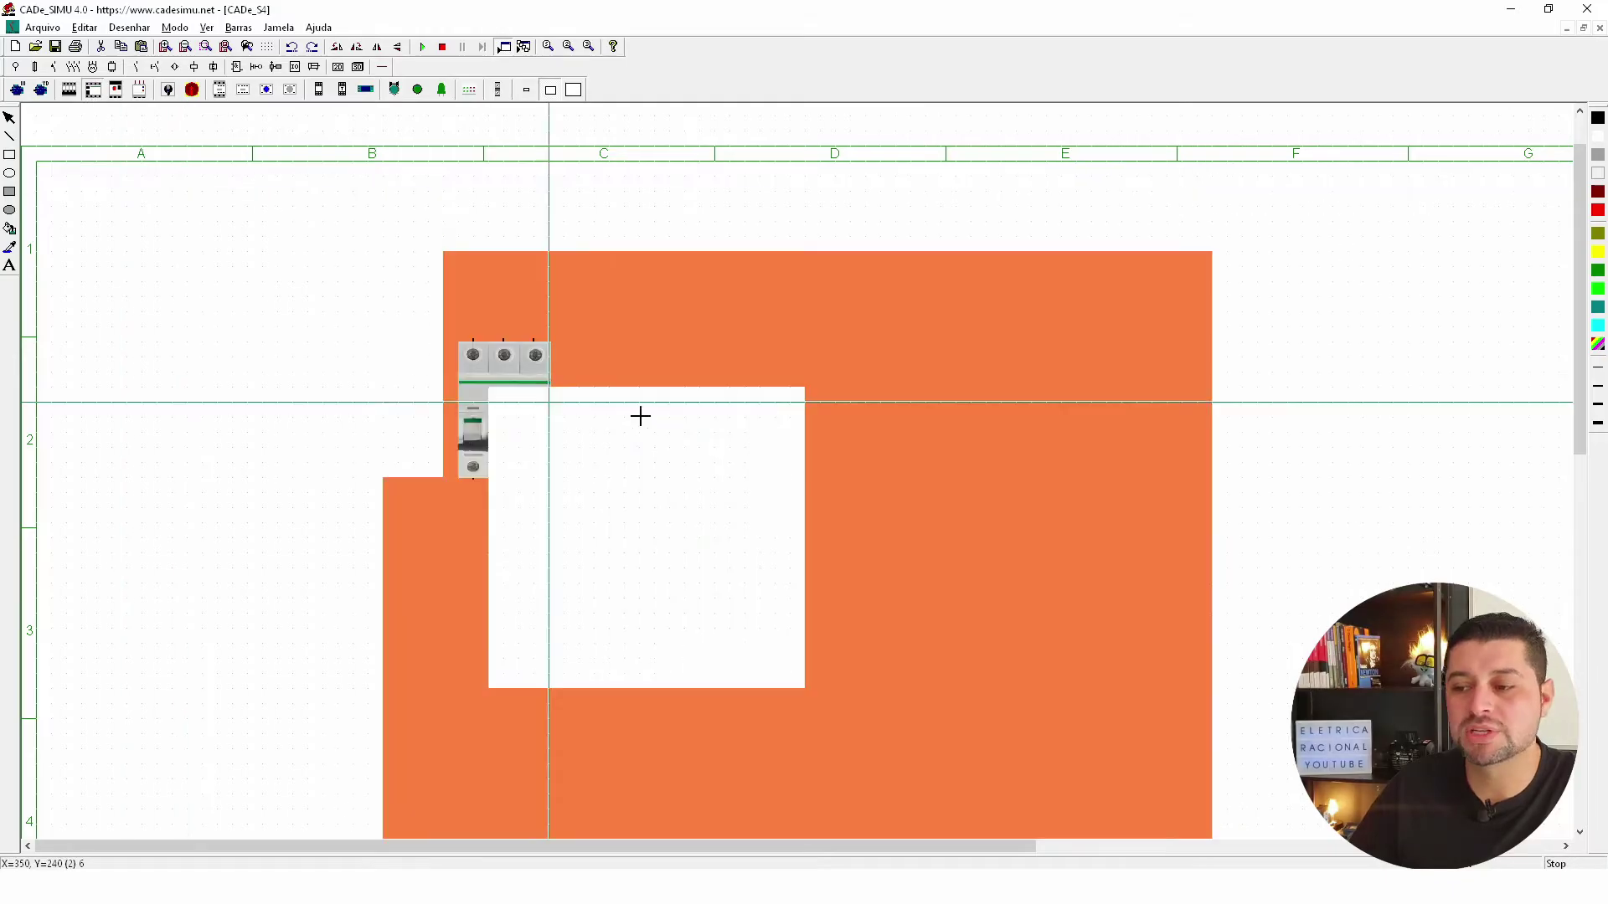
pyautogui.click(666, 379)
pyautogui.doubleClick(726, 461)
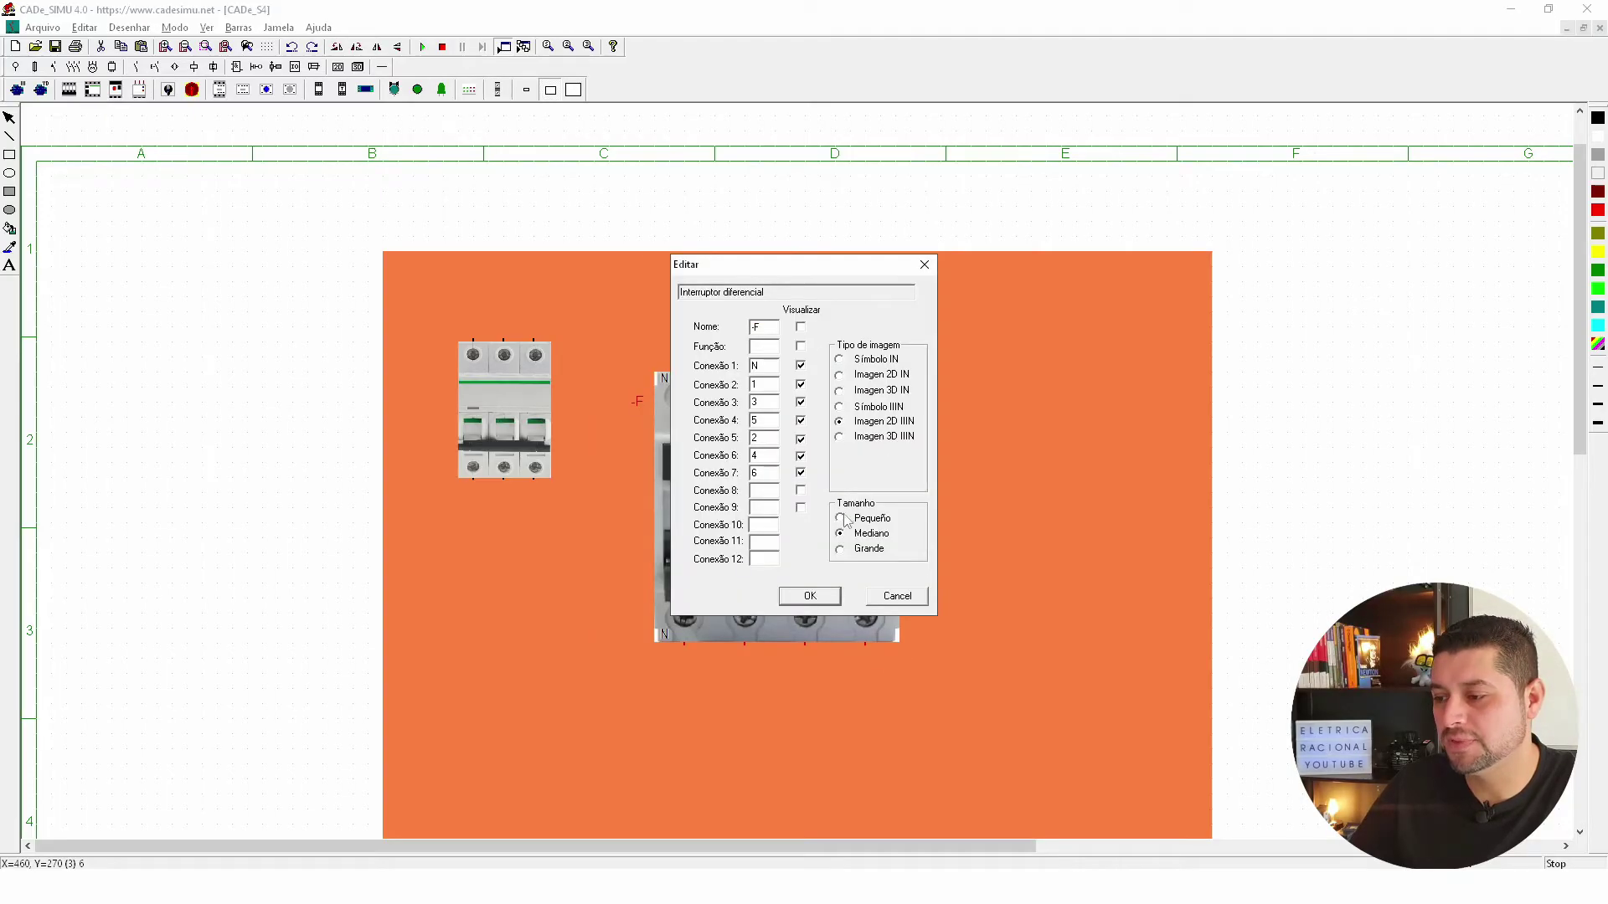
pyautogui.click(822, 597)
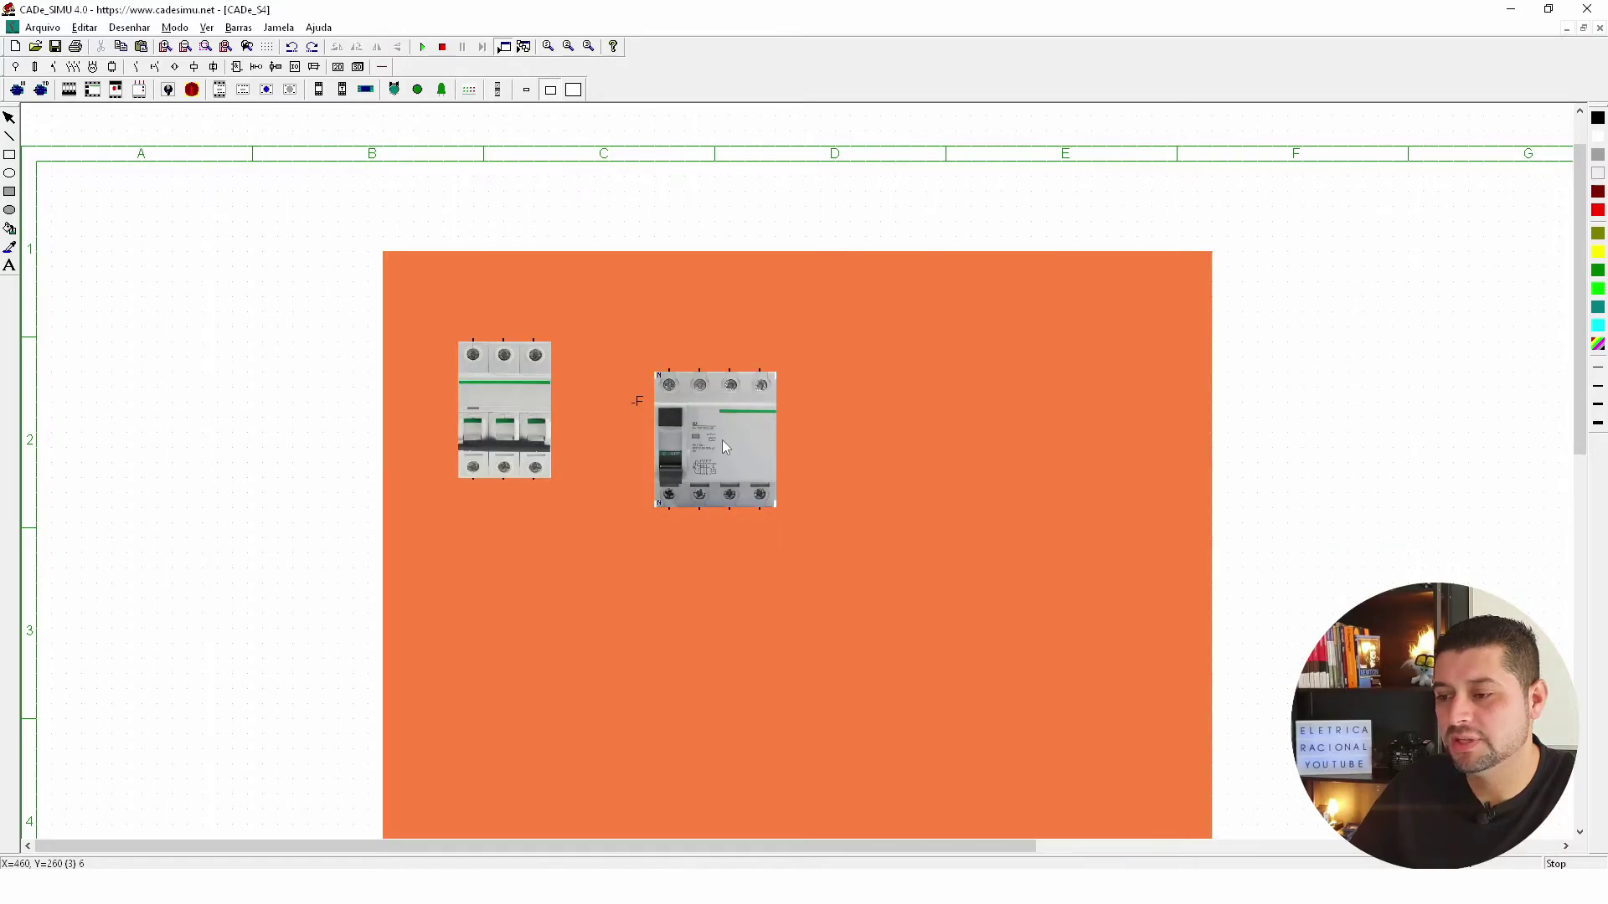
pyautogui.moveTo(721, 440); pyautogui.dragTo(642, 404)
pyautogui.doubleClick(636, 403)
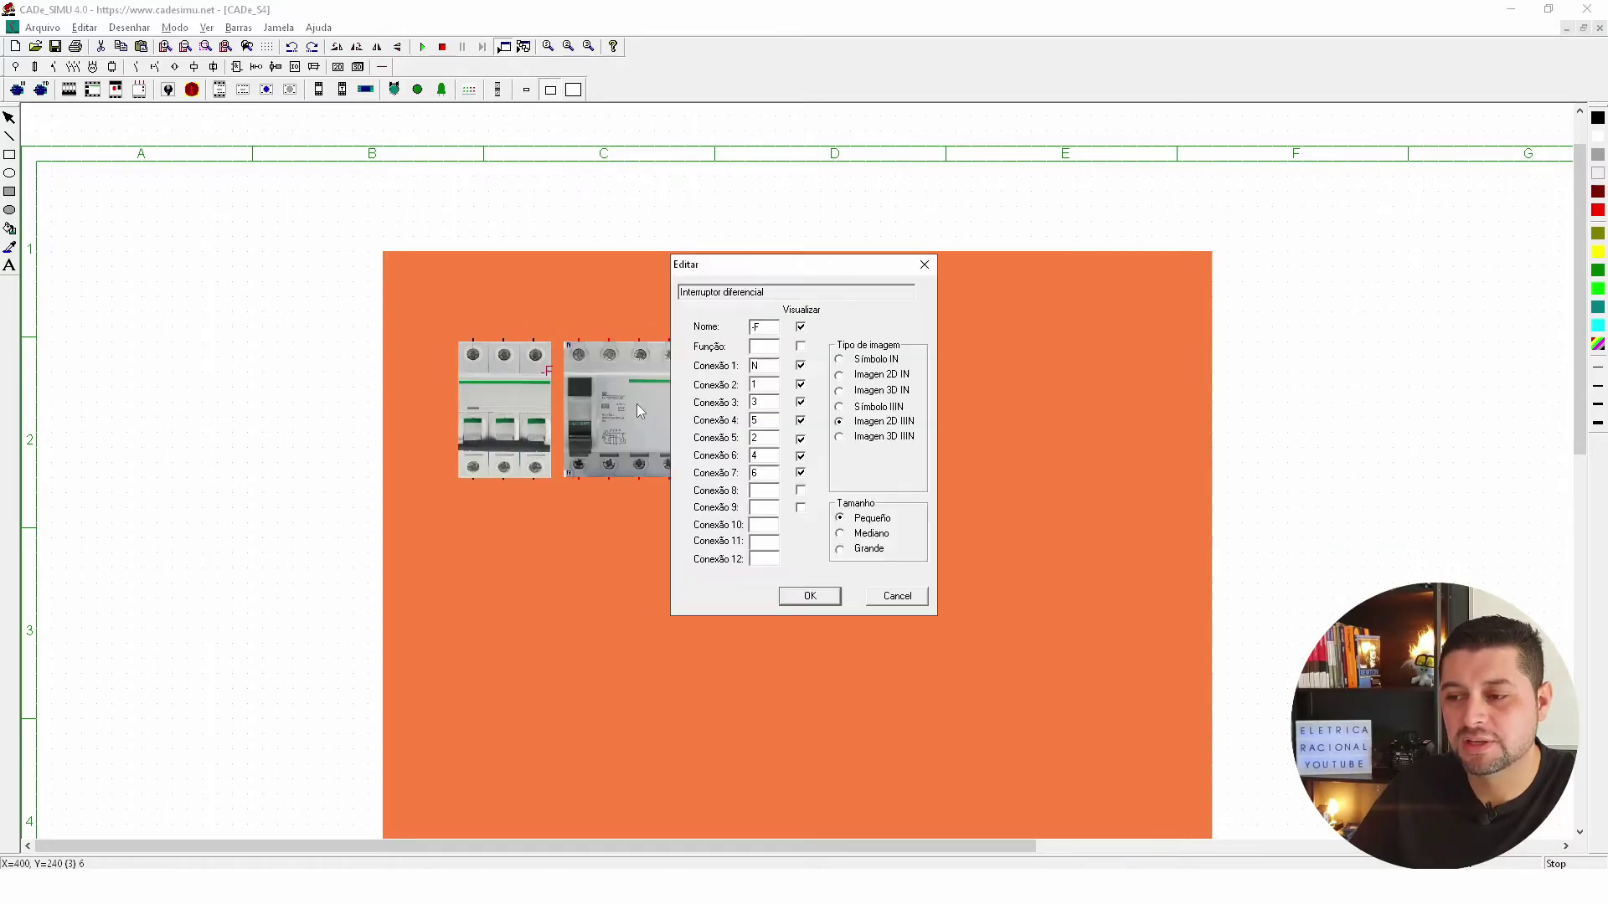
pyautogui.click(809, 595)
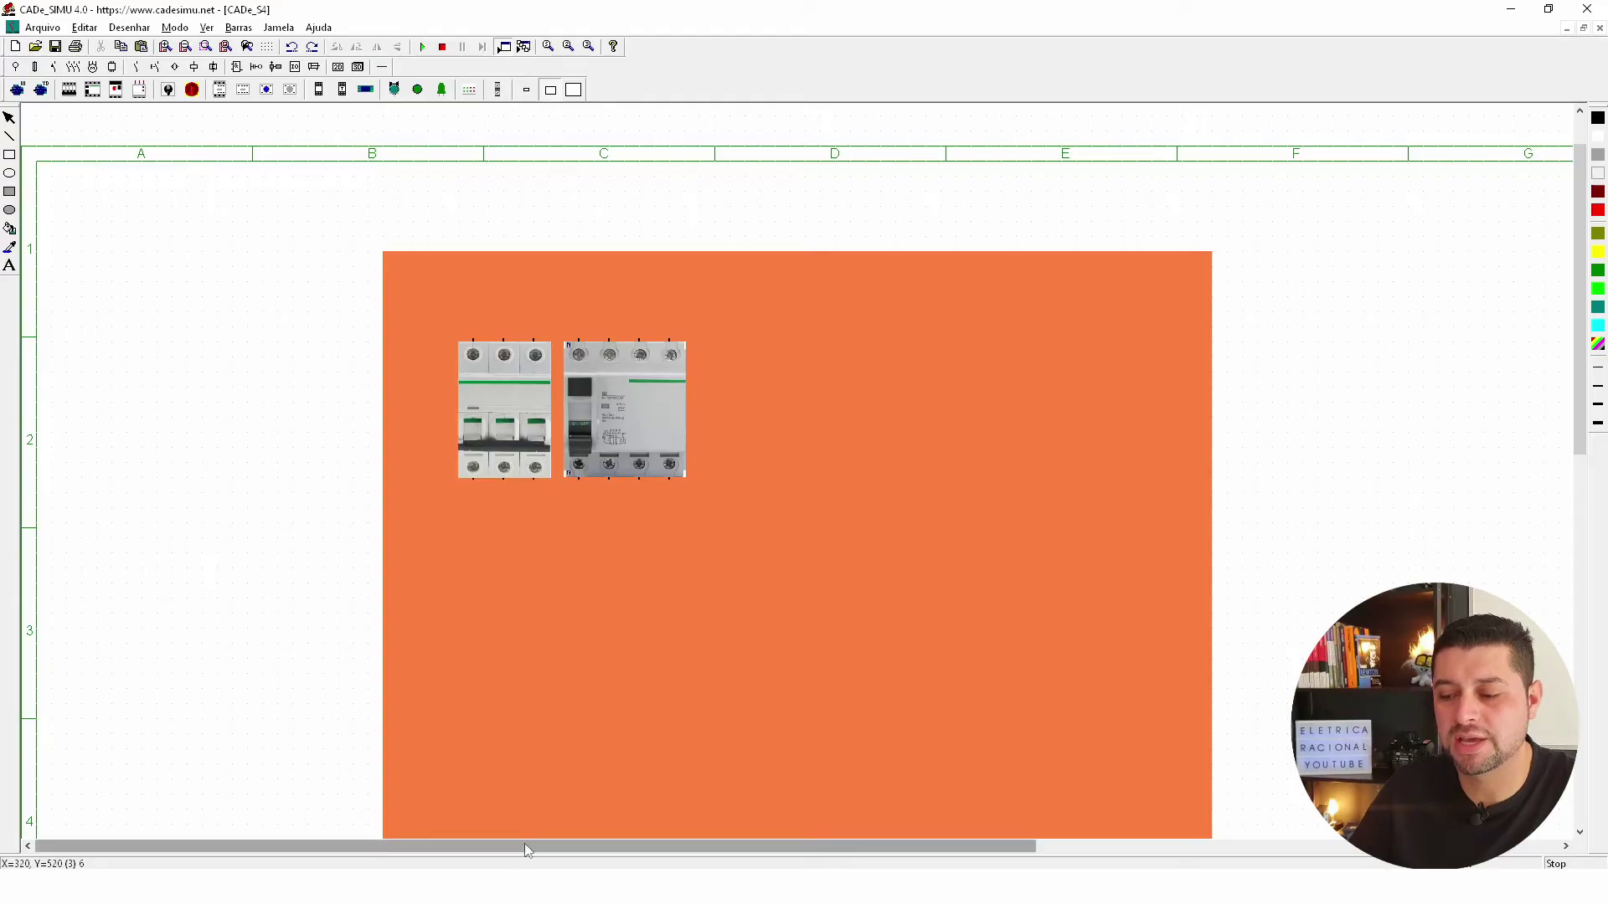
# Shift the RCD and the three-pole breaker apart to leave a gap between them.
pyautogui.moveTo(524, 846); pyautogui.dragTo(638, 846)
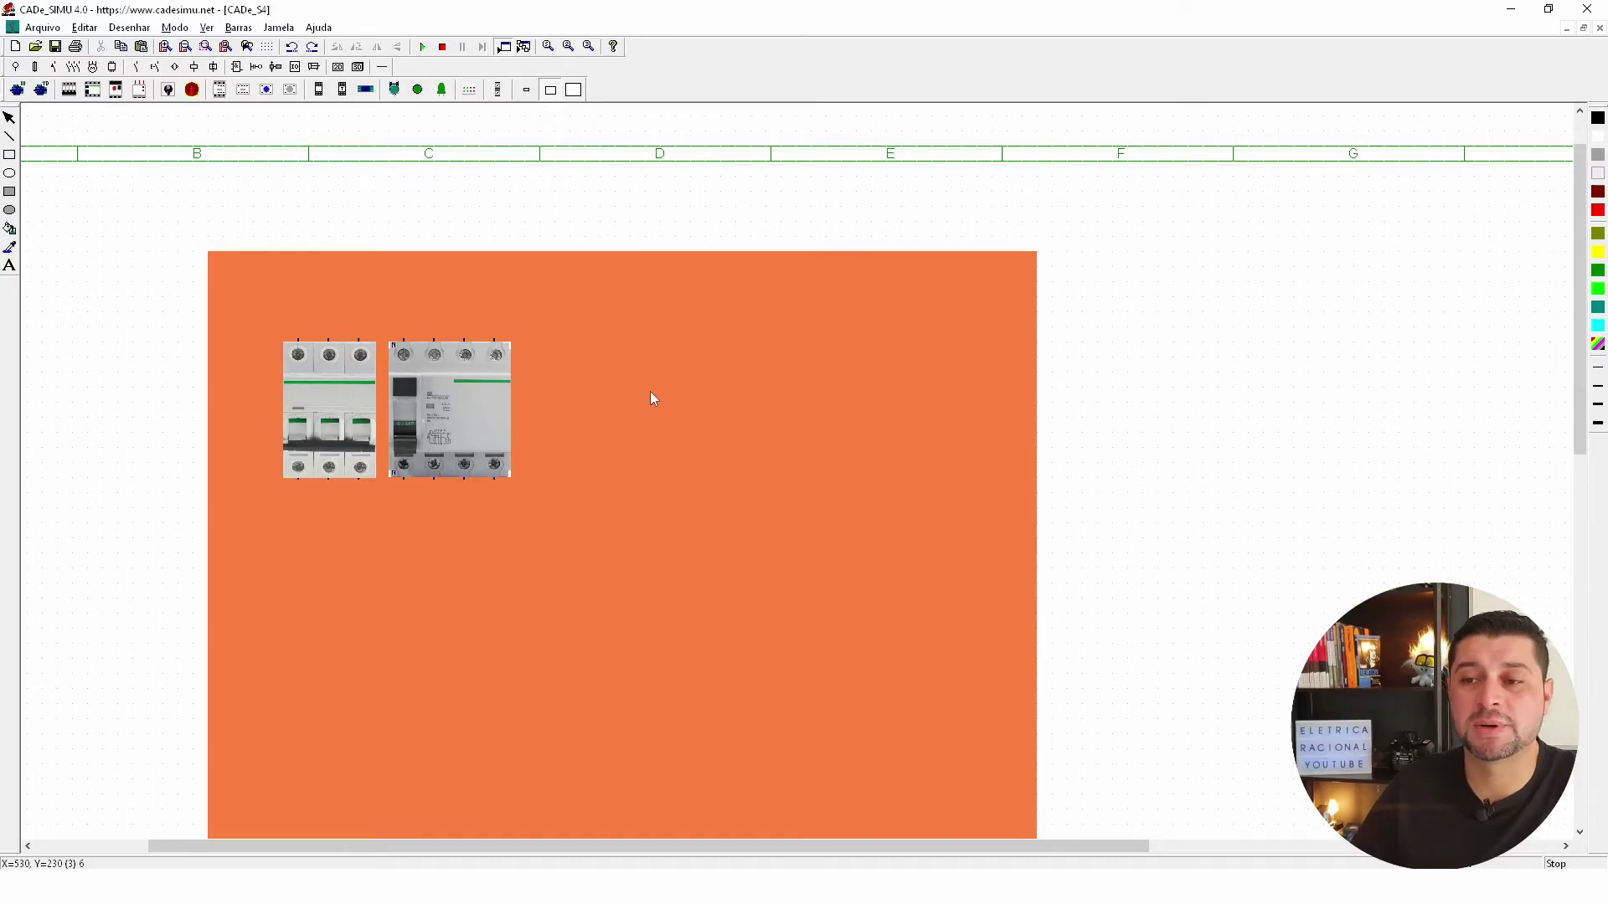
pyautogui.moveTo(442, 425); pyautogui.dragTo(473, 429)
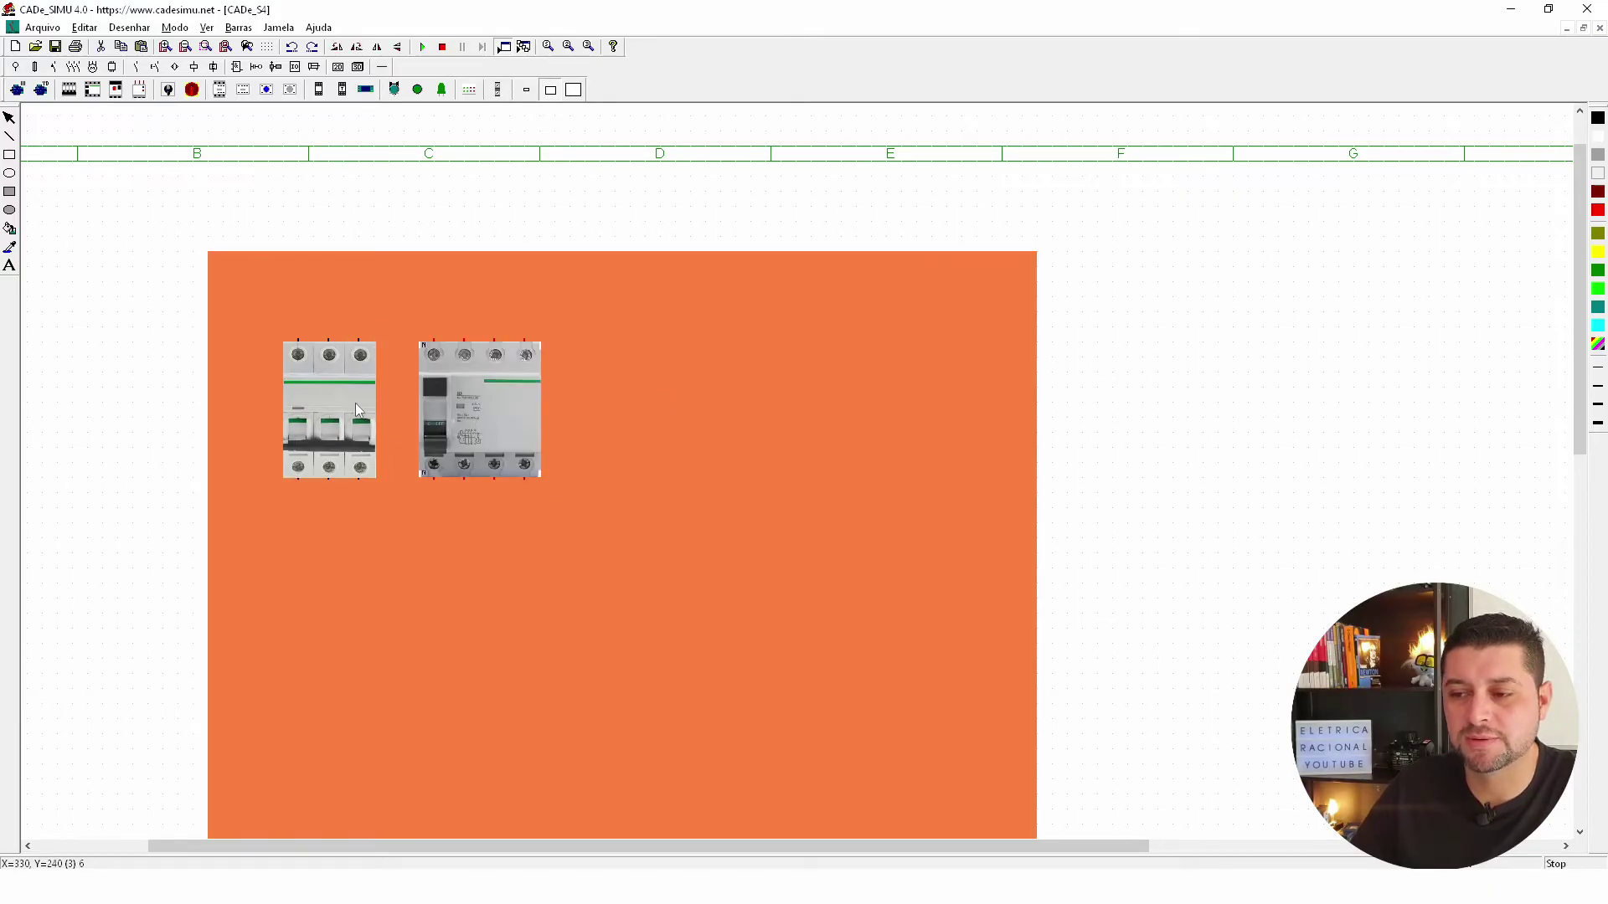
pyautogui.moveTo(376, 415); pyautogui.dragTo(364, 409)
pyautogui.click(1156, 269)
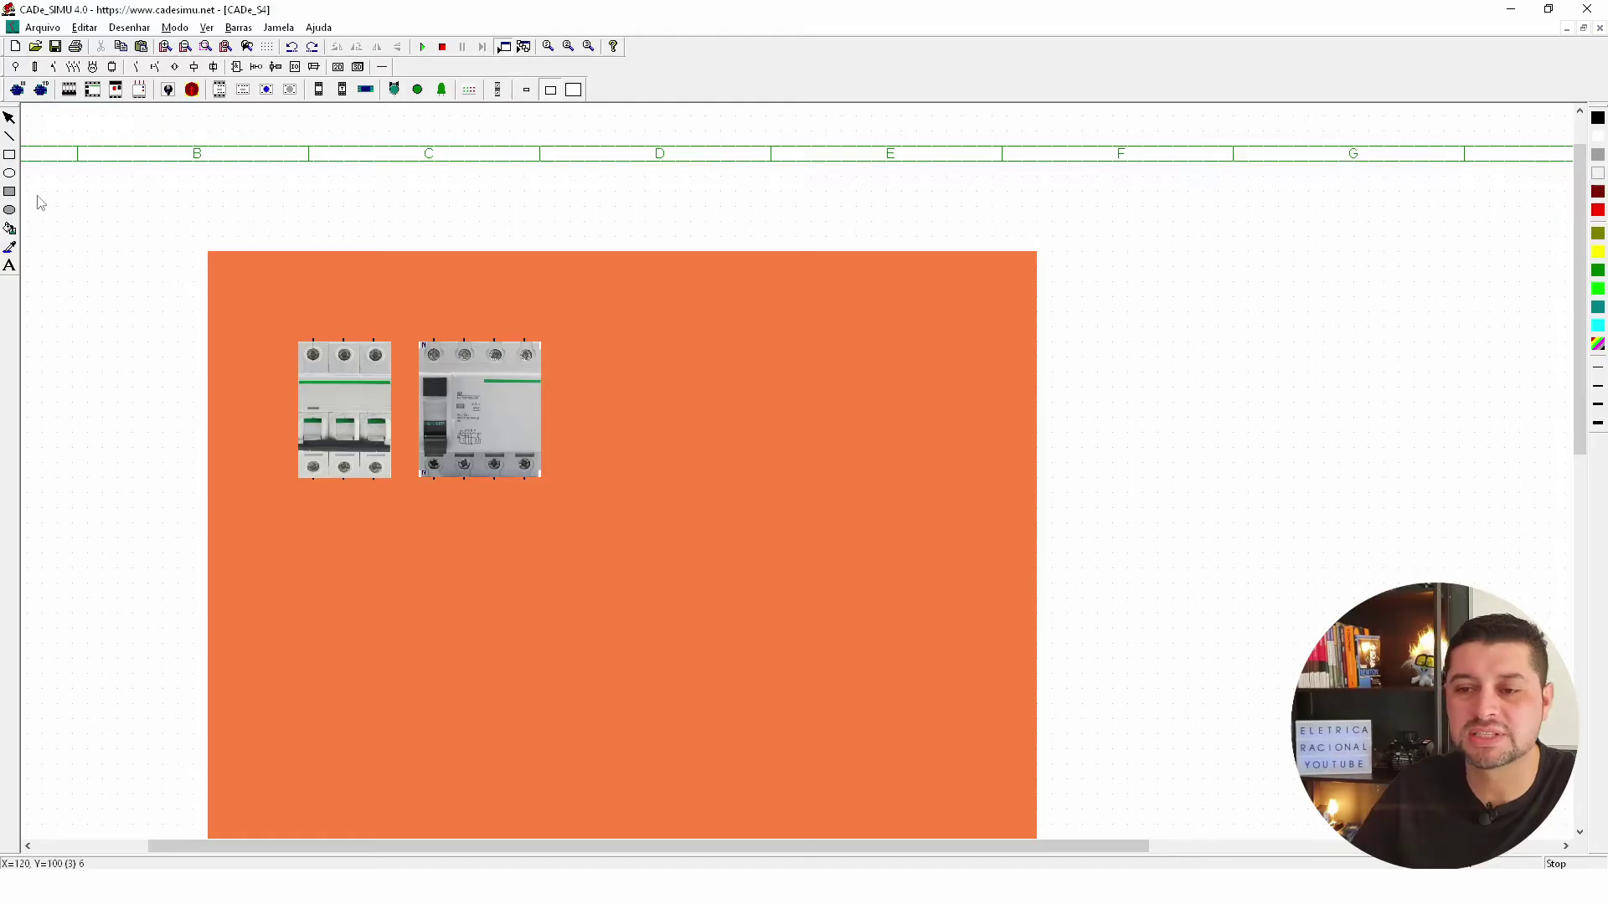
# Draw a grey filled duct strip across the plate top and move both breakers below it.
pyautogui.click(12, 192)
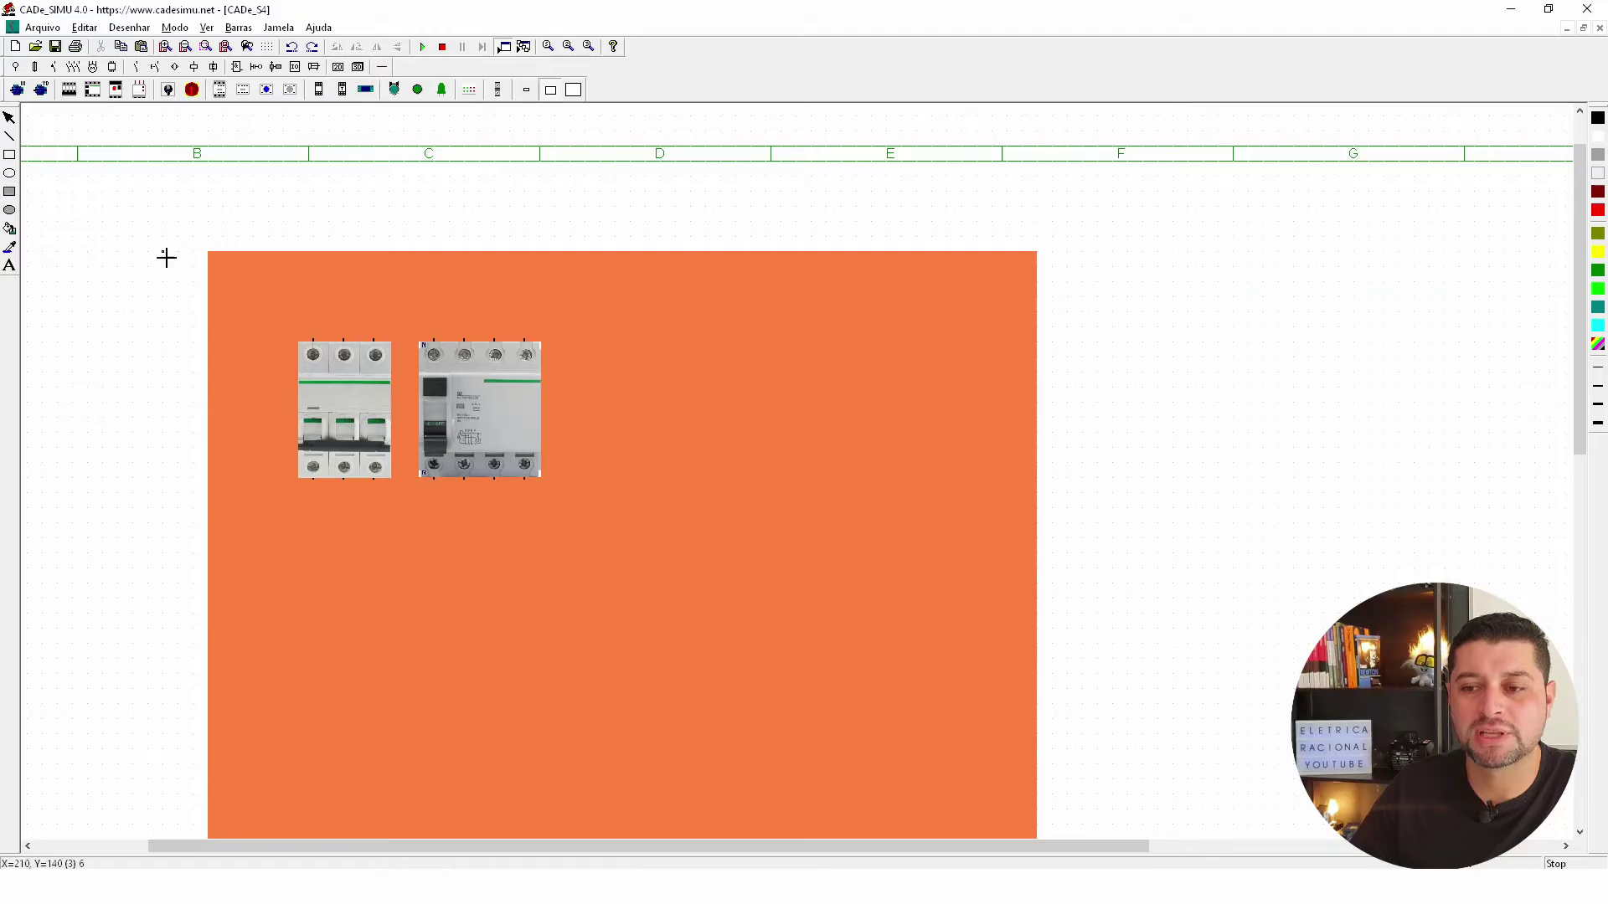
pyautogui.moveTo(217, 280); pyautogui.dragTo(1037, 340)
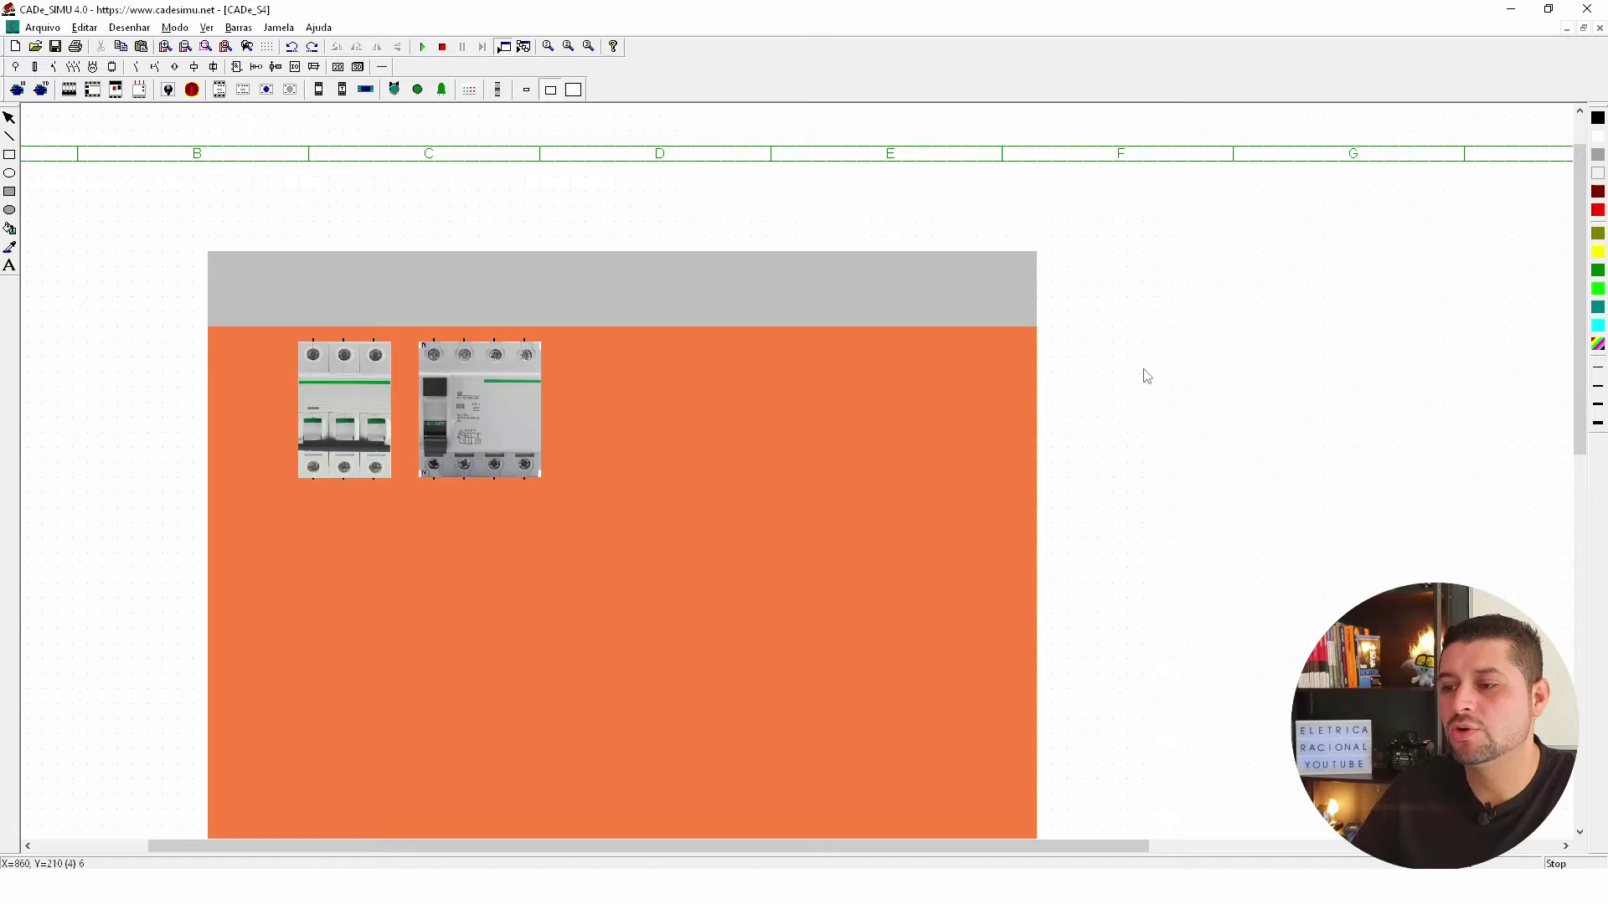
pyautogui.moveTo(310, 373); pyautogui.dragTo(346, 429)
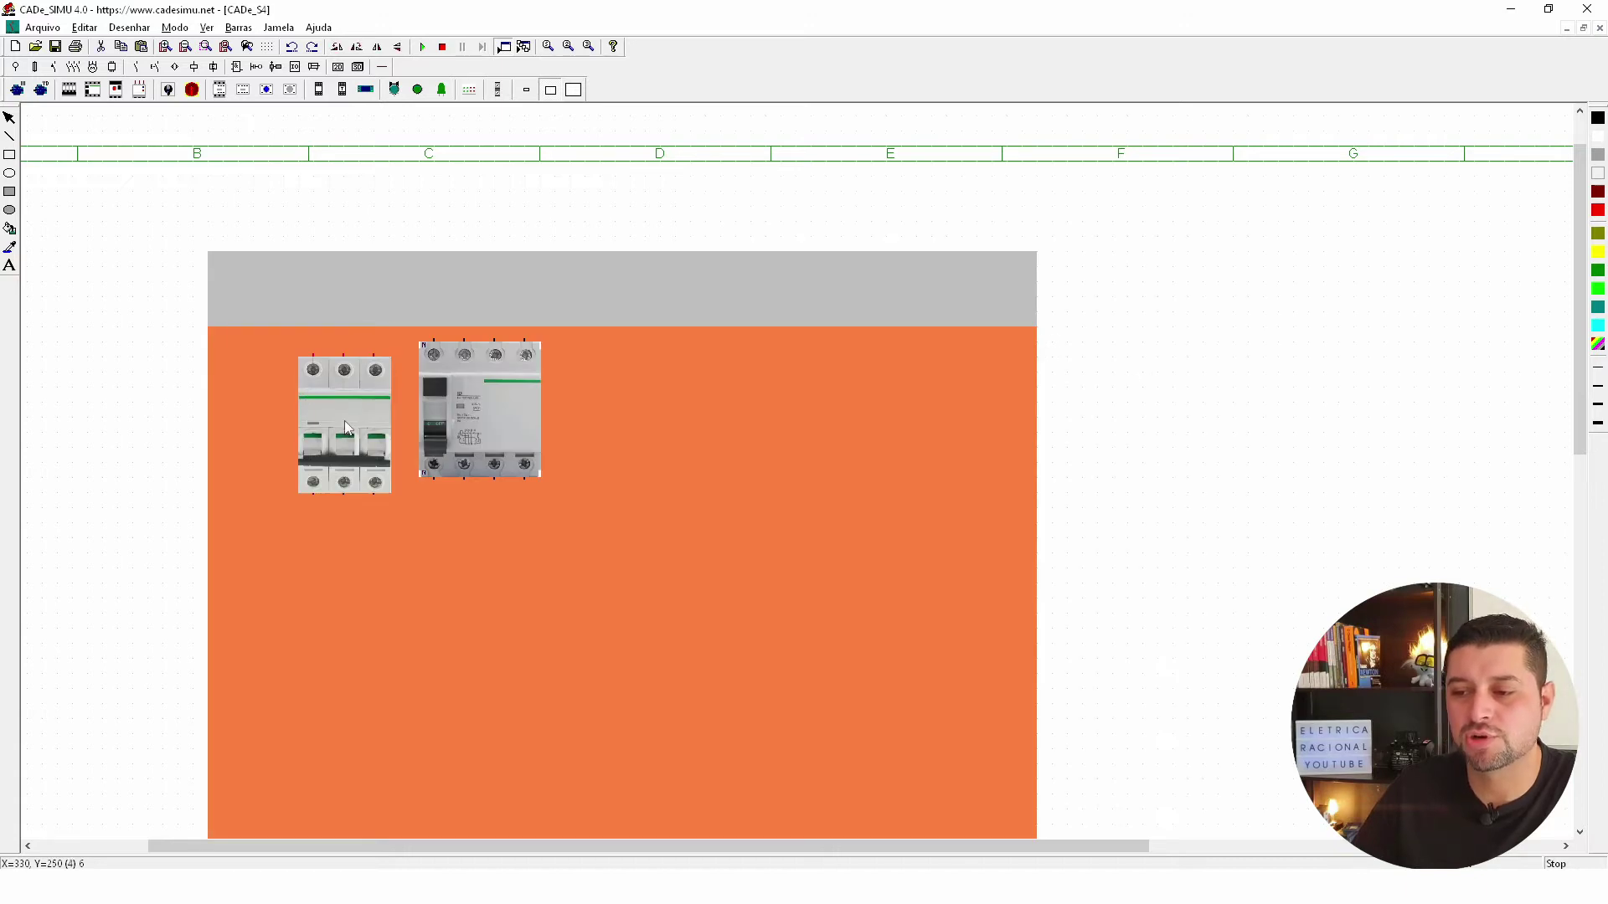
pyautogui.moveTo(437, 408)
pyautogui.mouseDown()
pyautogui.moveTo(450, 401)
pyautogui.moveTo(450, 423)
pyautogui.mouseUp()
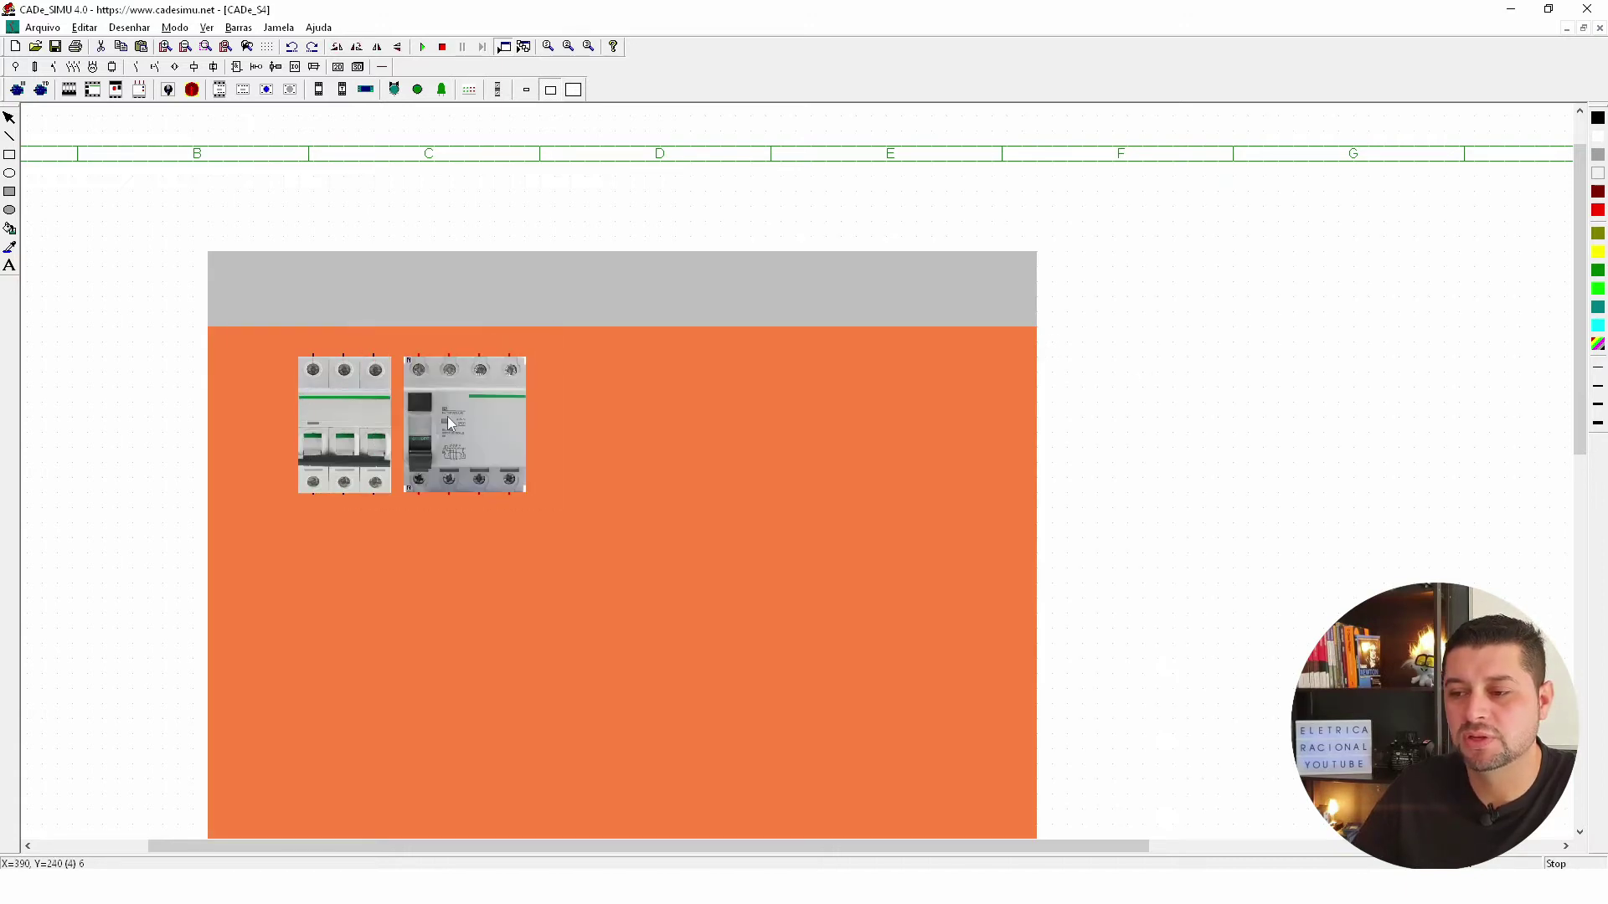
# Add a black rectangle outline around the top duct strip.
pyautogui.scroll(-1, 653, 376)
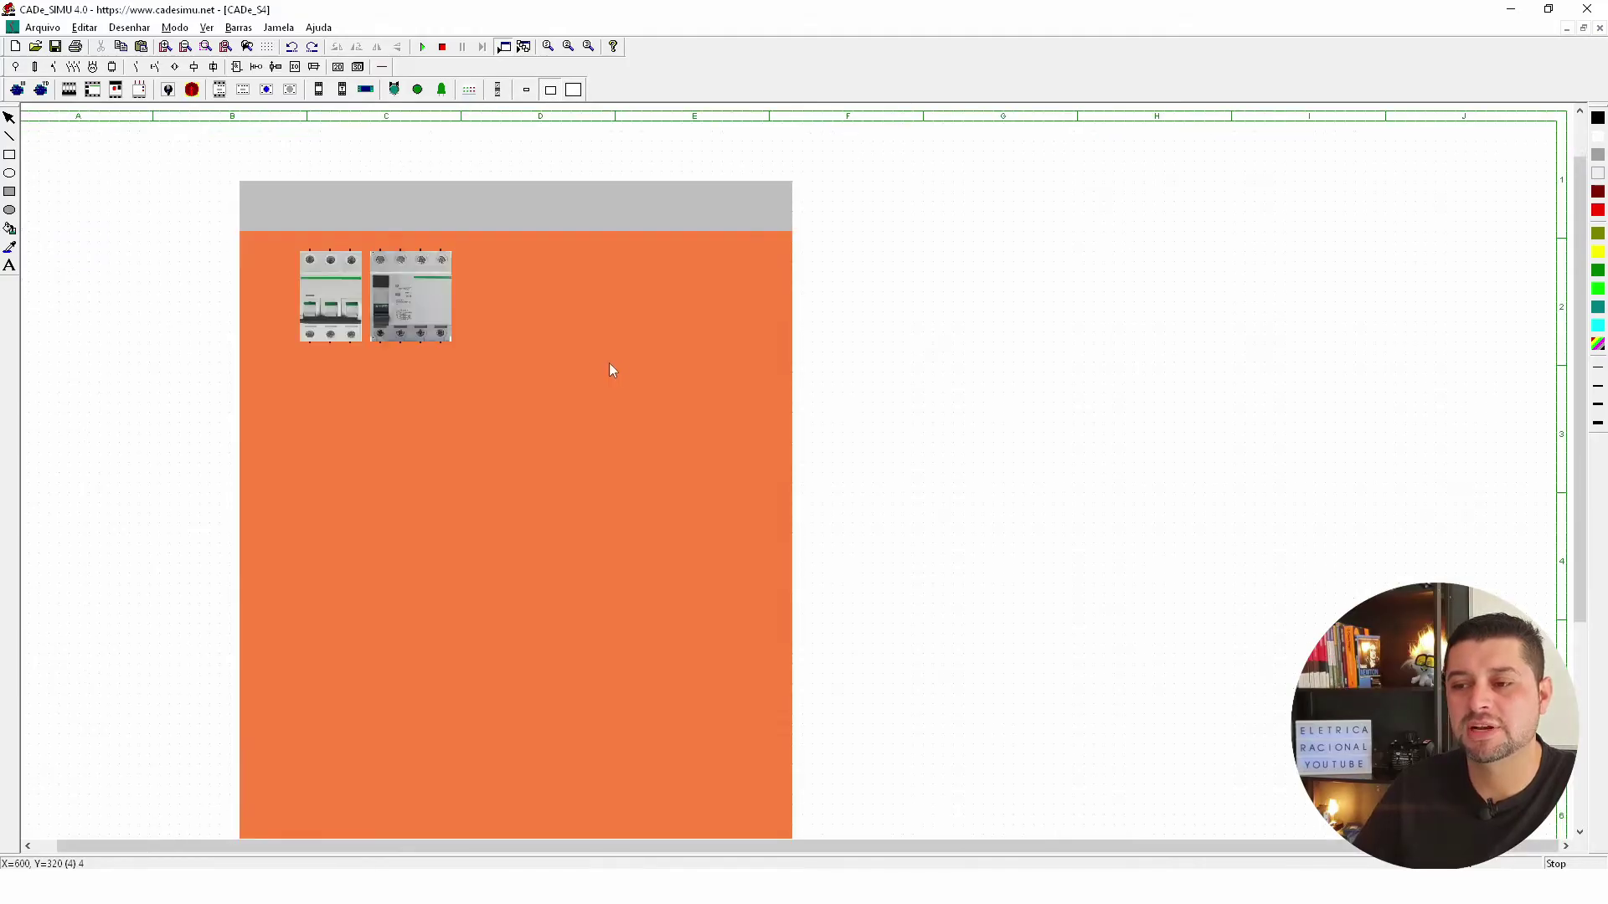
pyautogui.scroll(-1, 536, 327)
pyautogui.scroll(-1, 469, 315)
pyautogui.scroll(-1, 409, 312)
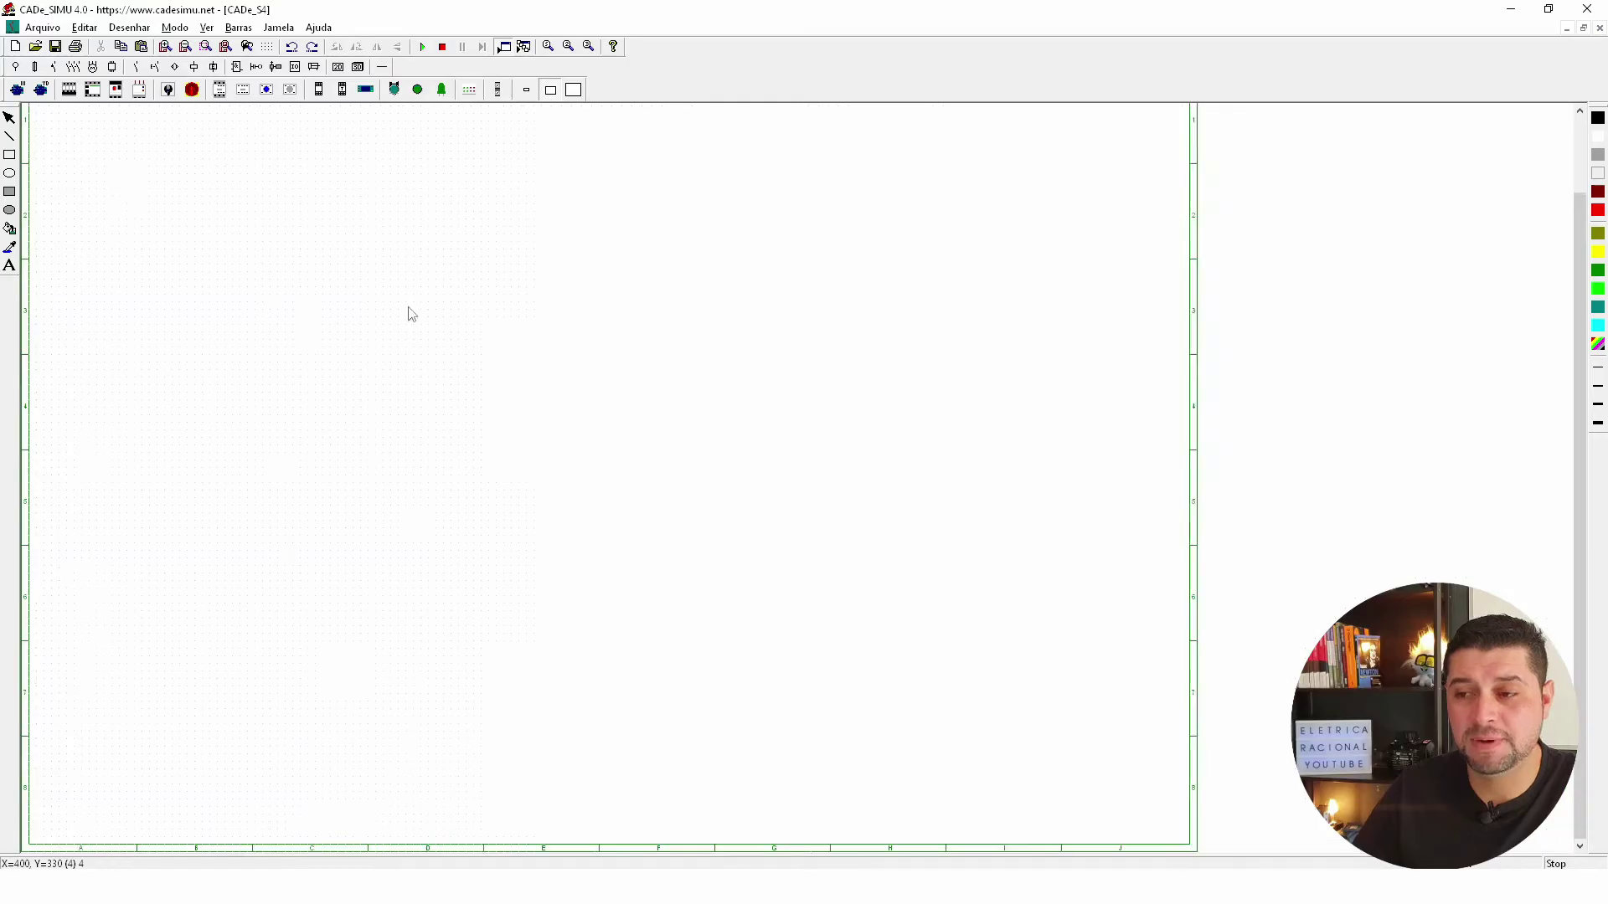
pyautogui.scroll(1, 390, 293)
pyautogui.scroll(1, 243, 266)
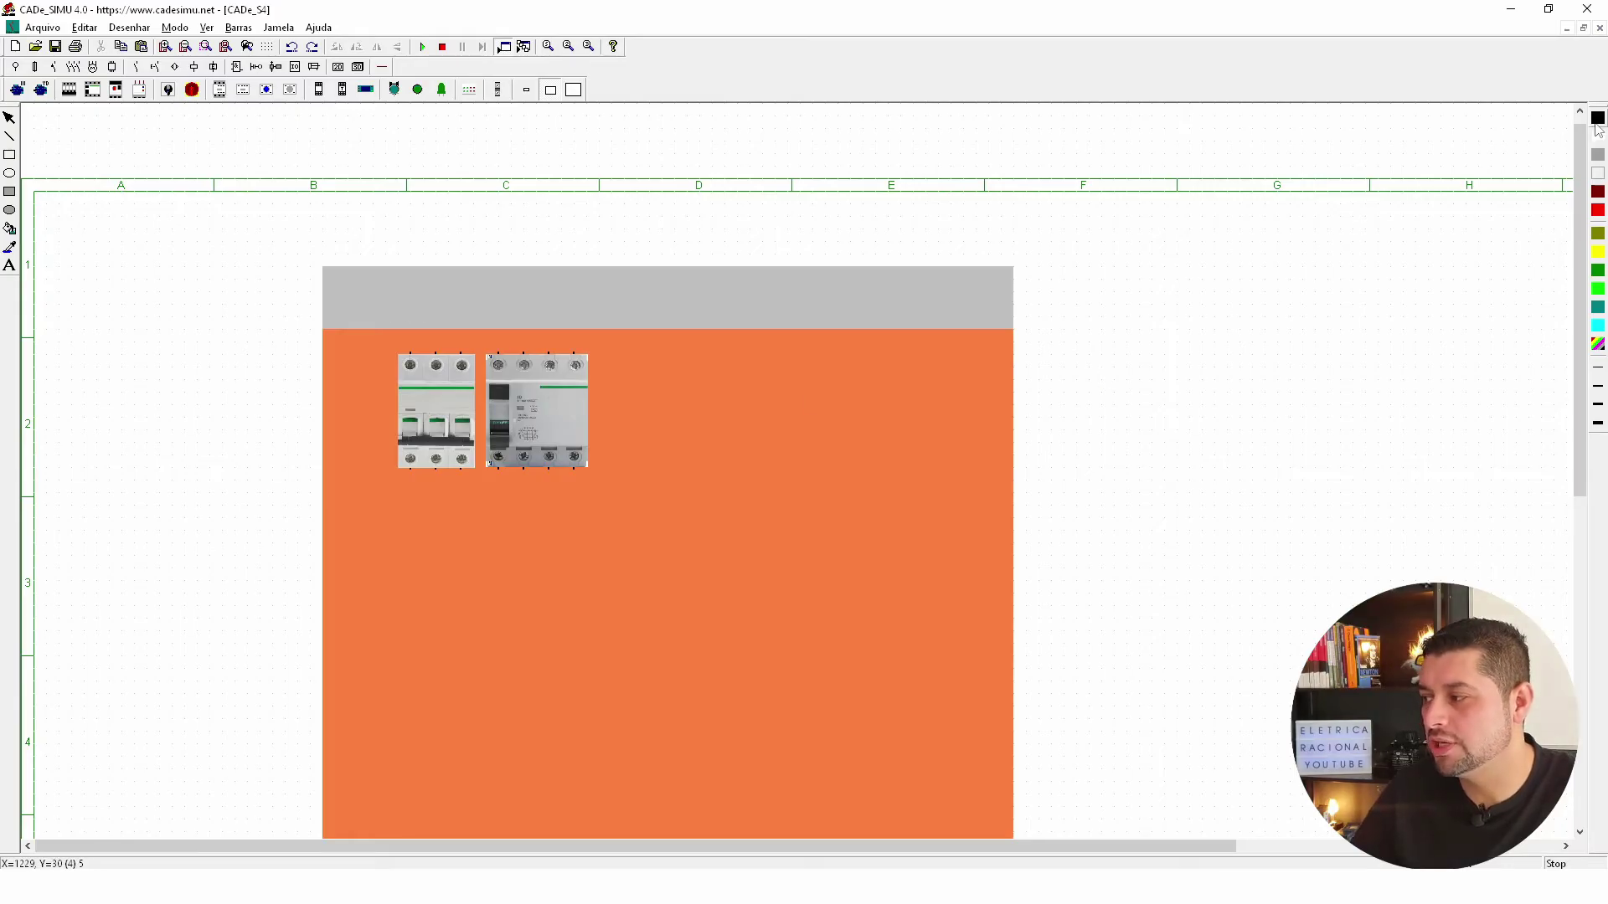
pyautogui.click(10, 155)
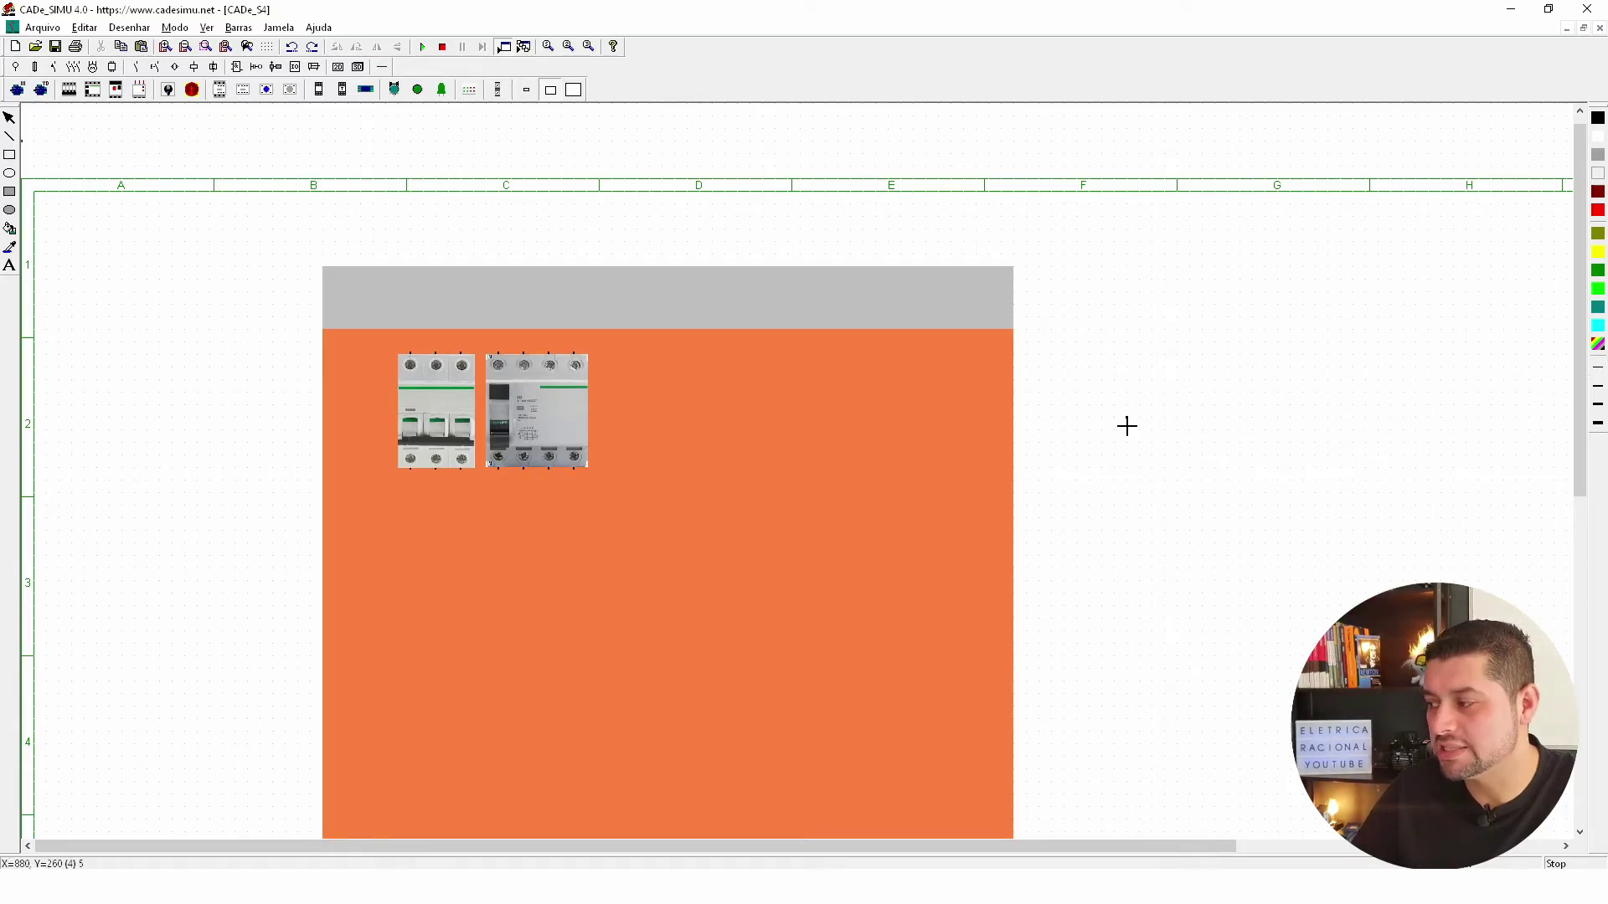
pyautogui.moveTo(323, 266)
pyautogui.mouseDown()
pyautogui.moveTo(459, 329)
pyautogui.moveTo(1013, 334)
pyautogui.mouseUp()
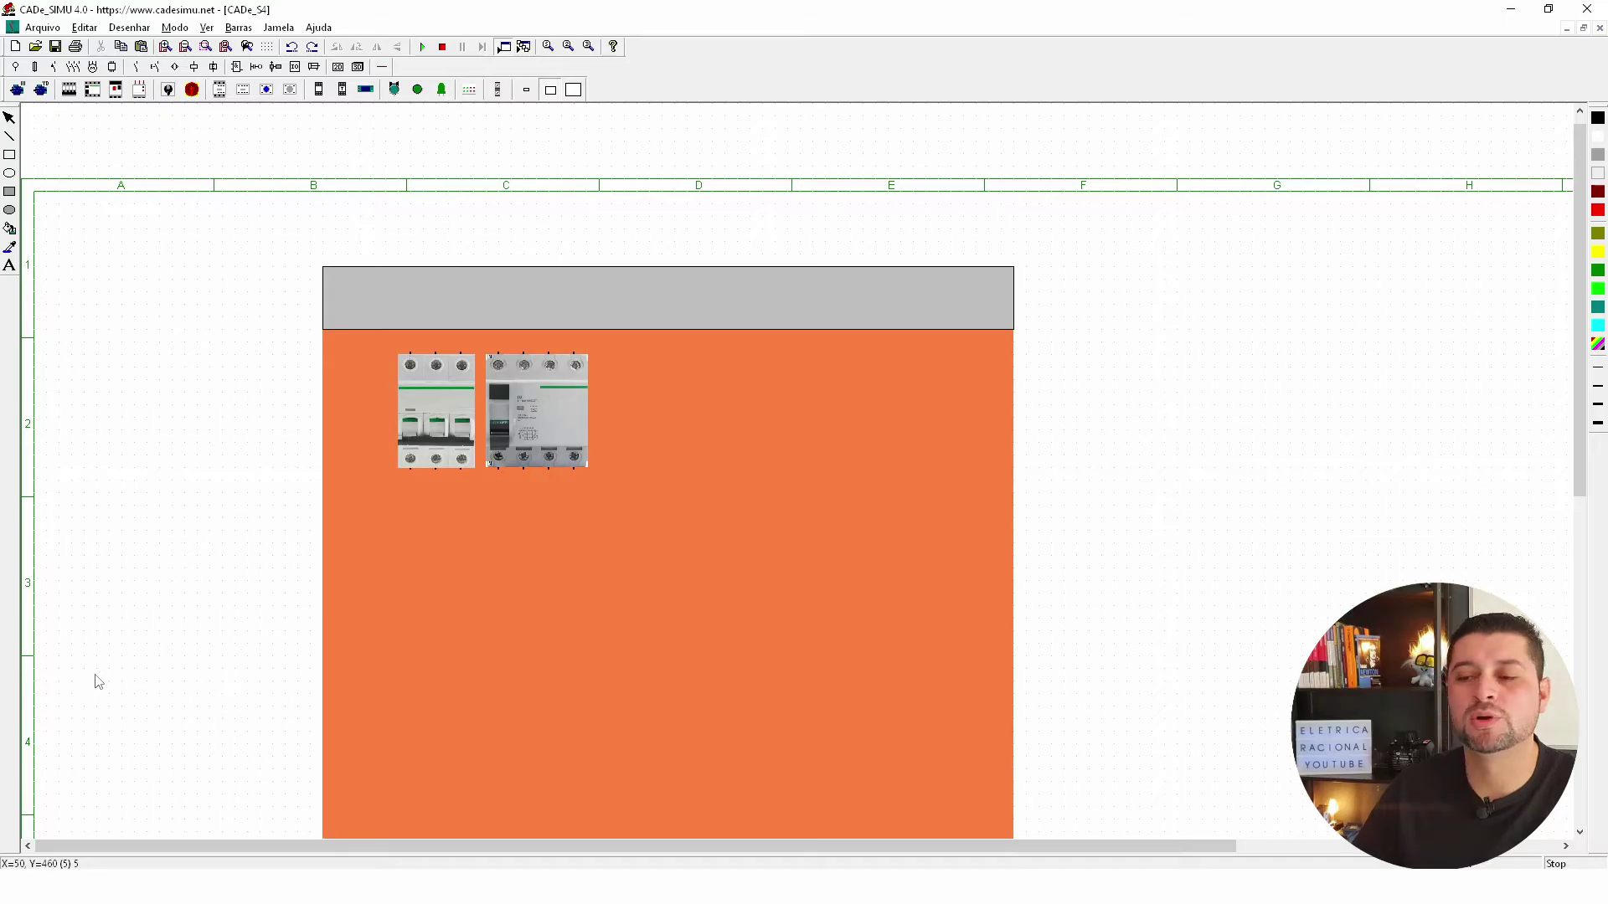
# Copy the top grey duct down to the bottom edge of the orange plate.
pyautogui.scroll(-1, 335, 486)
pyautogui.scroll(-1, 335, 483)
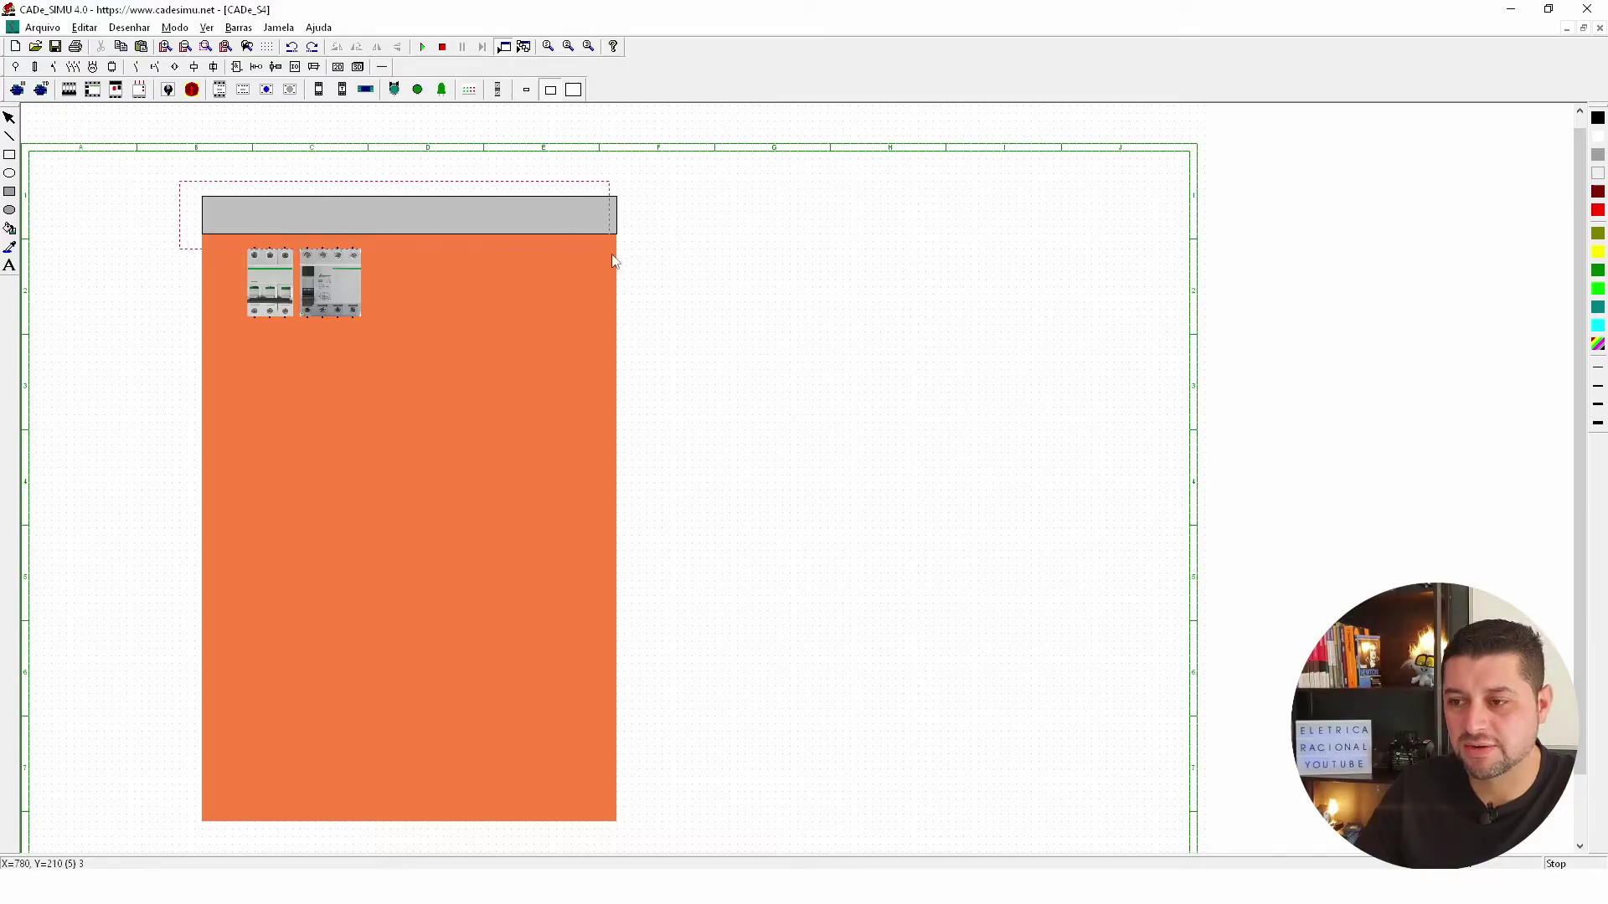
pyautogui.moveTo(371, 248); pyautogui.dragTo(642, 258)
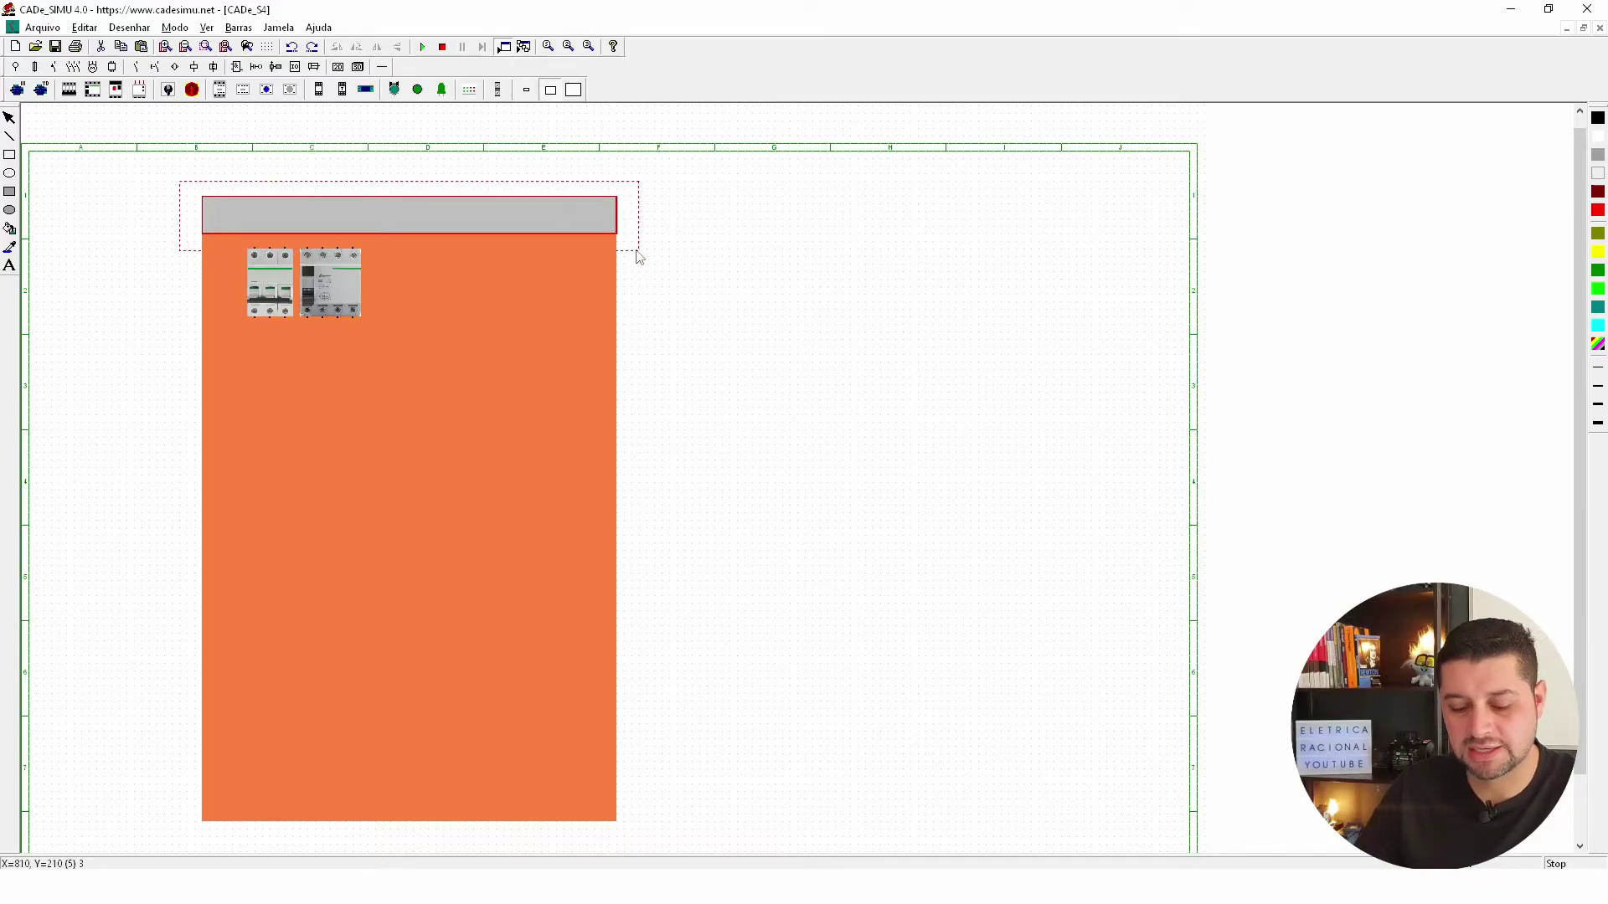
pyautogui.moveTo(492, 226); pyautogui.dragTo(463, 754)
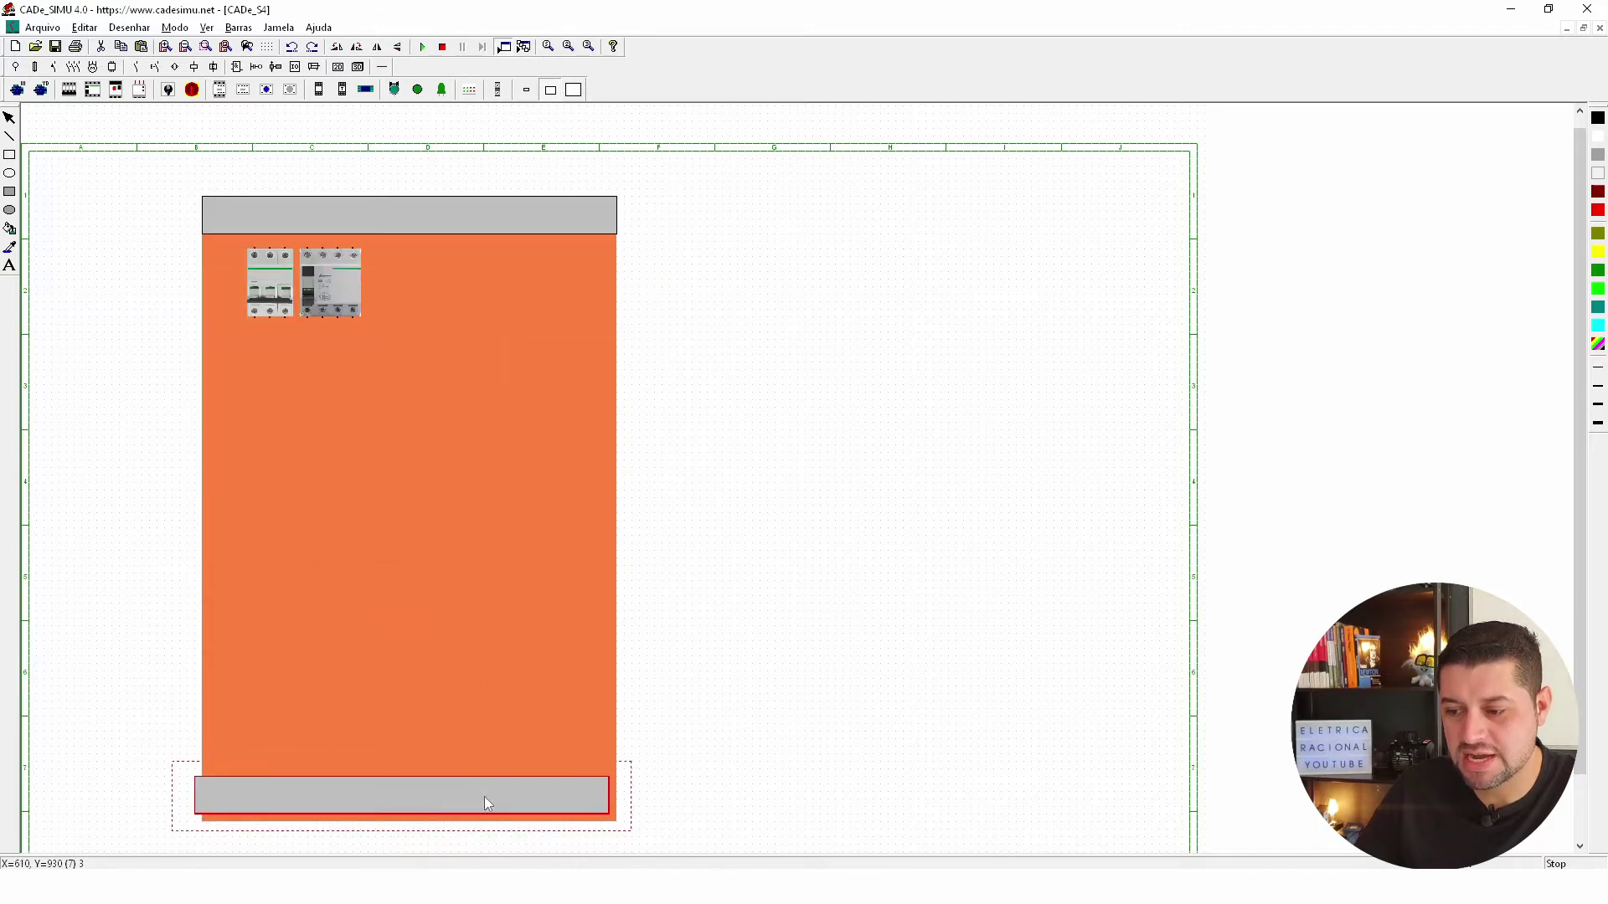
pyautogui.moveTo(463, 754); pyautogui.dragTo(491, 805)
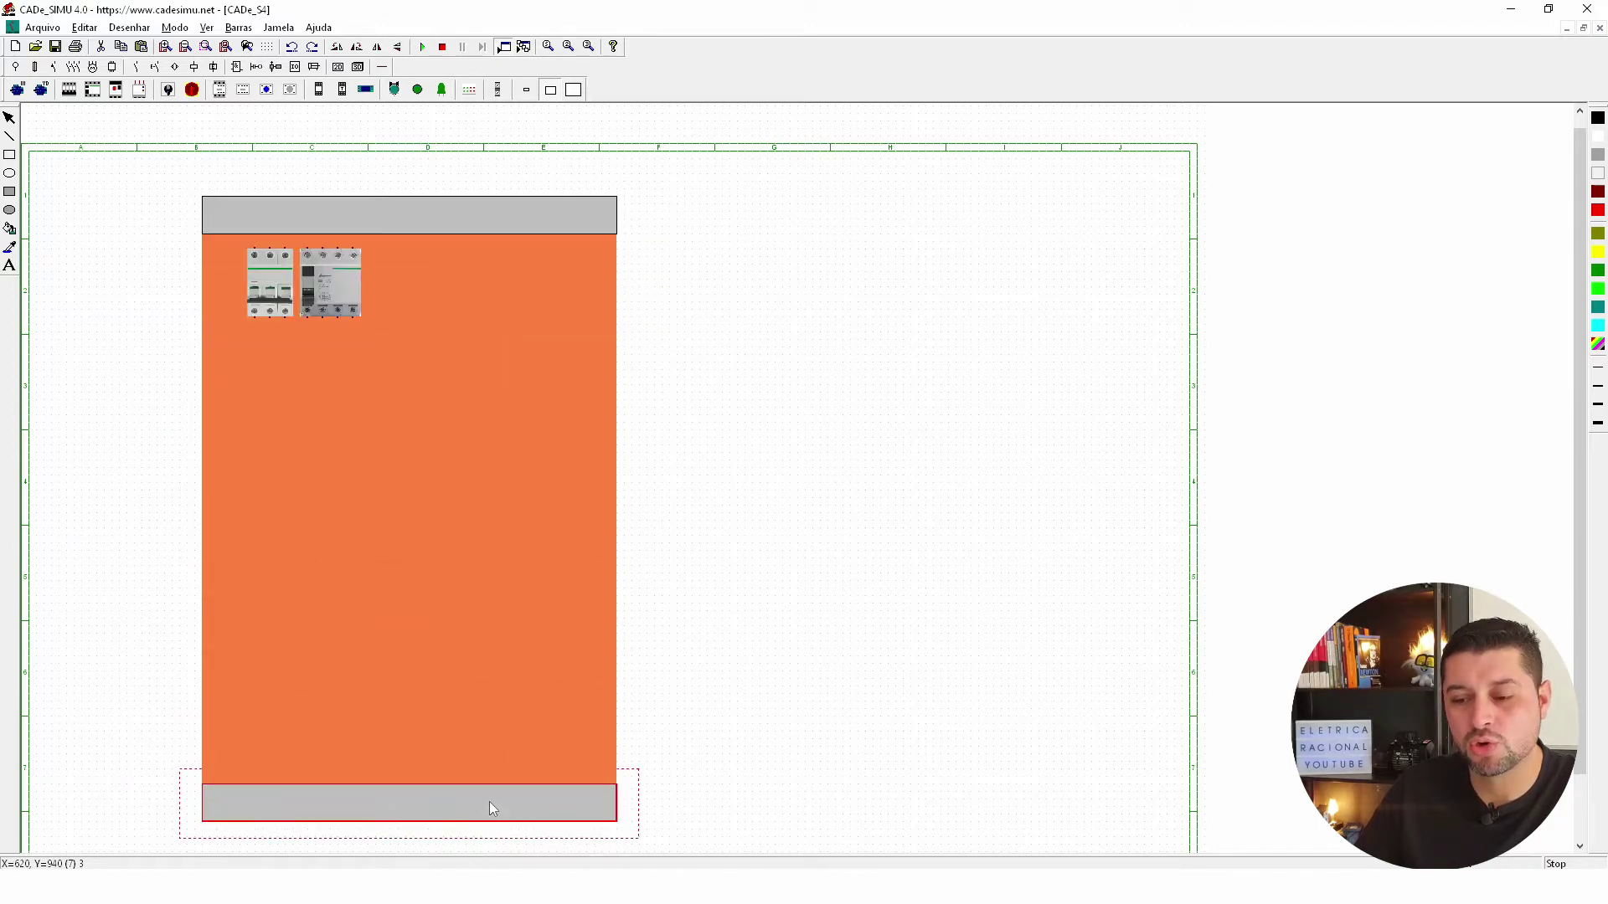
pyautogui.click(762, 583)
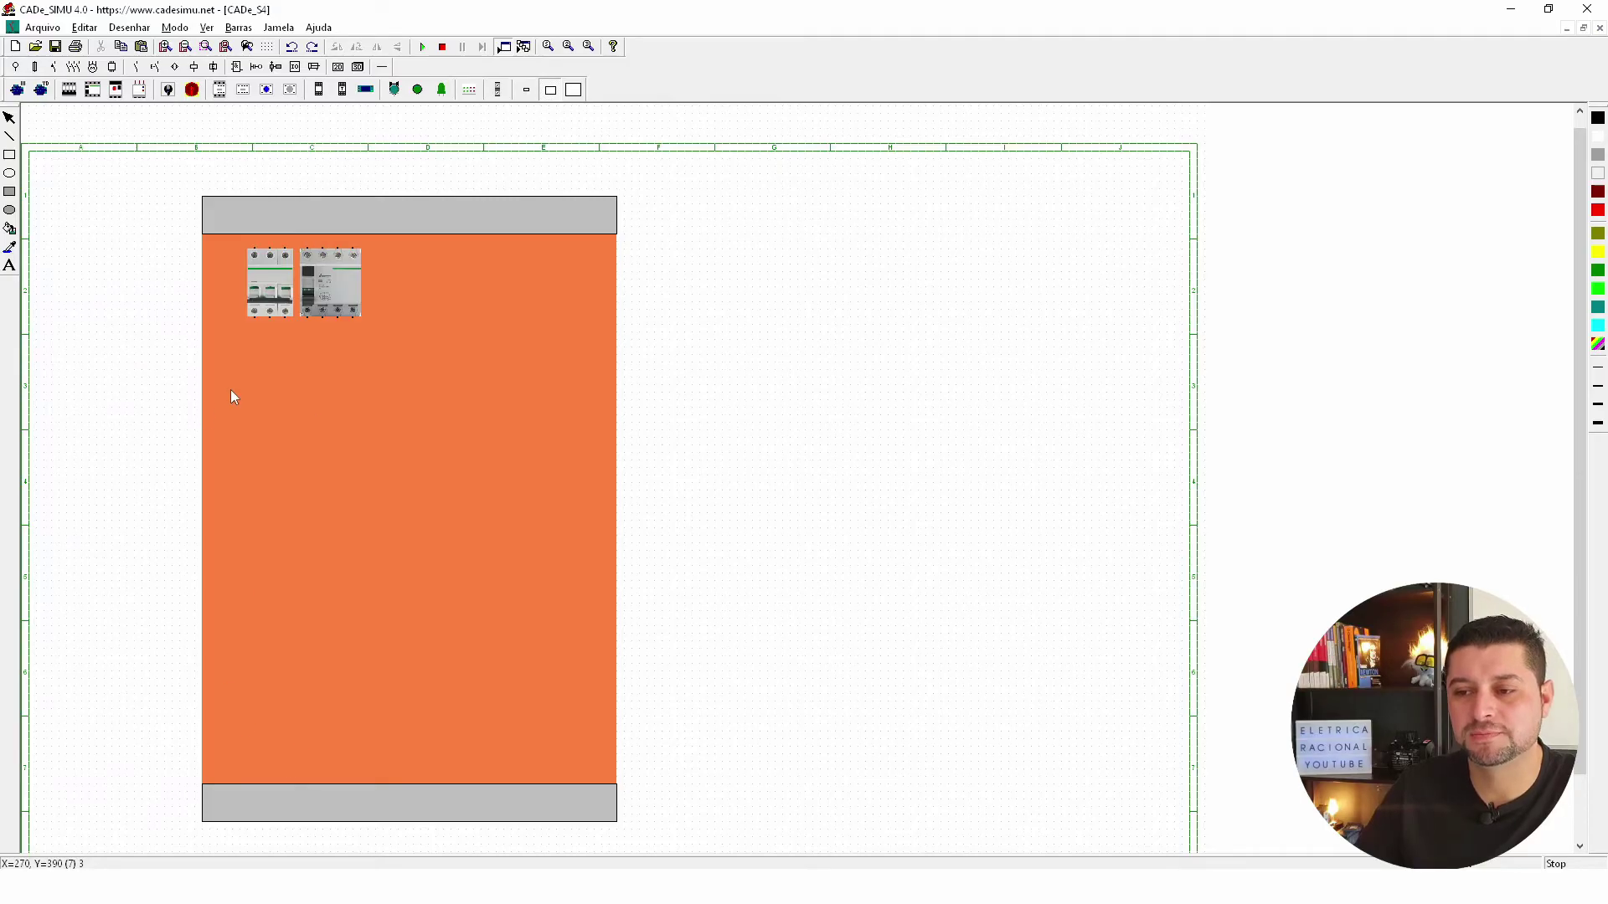
pyautogui.scroll(1, 233, 396)
pyautogui.scroll(1, 261, 399)
pyautogui.scroll(1, 280, 406)
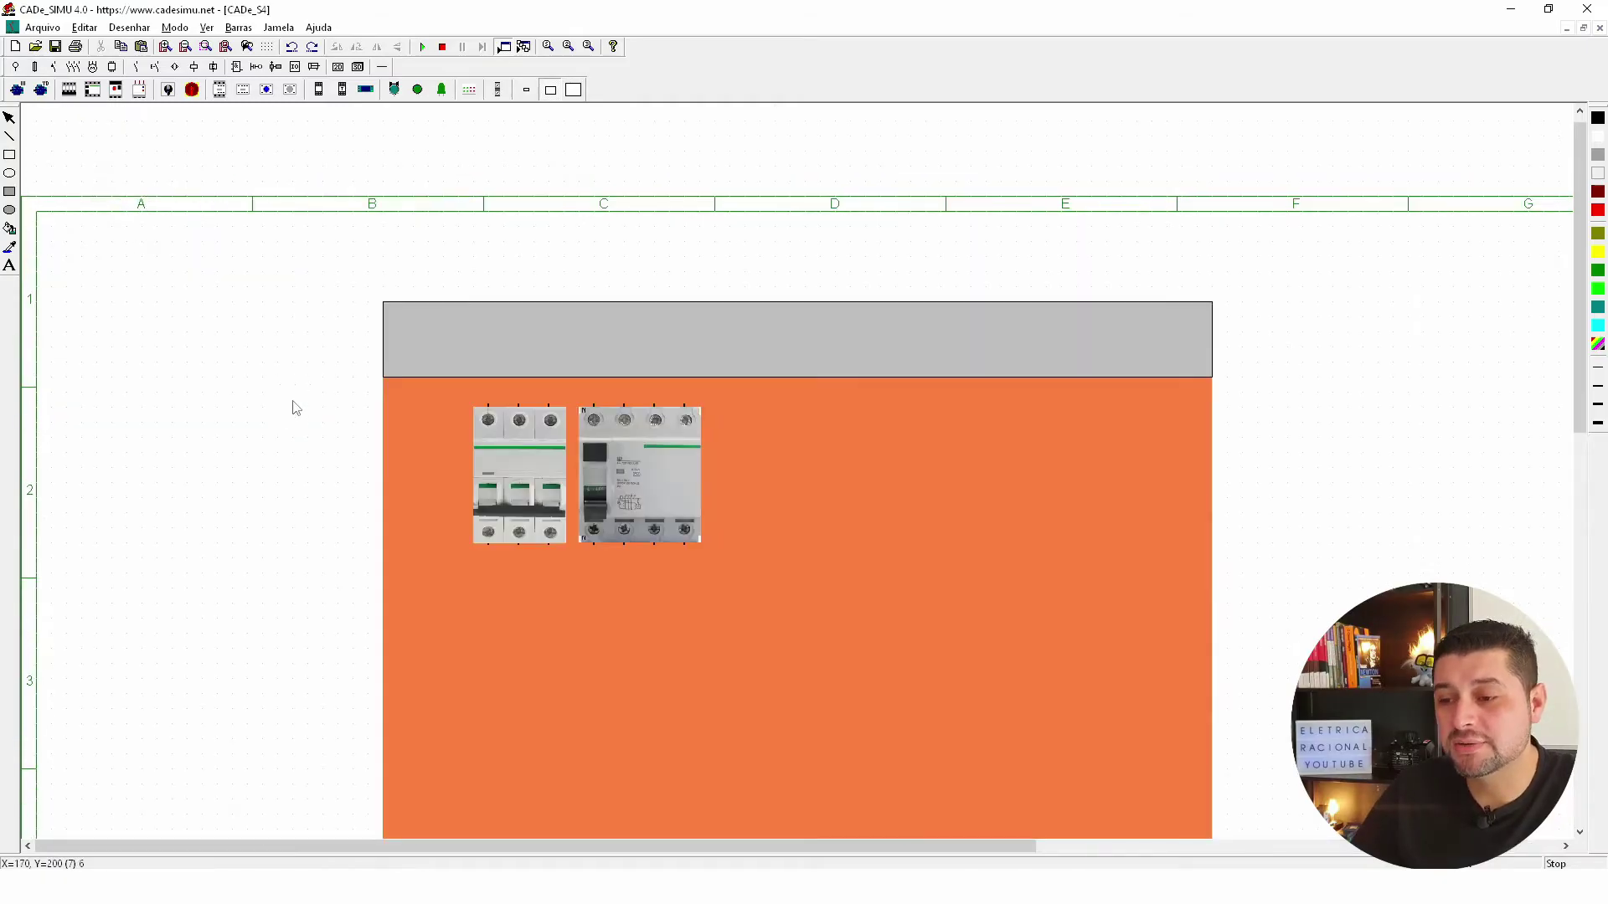
pyautogui.scroll(-1, 486, 422)
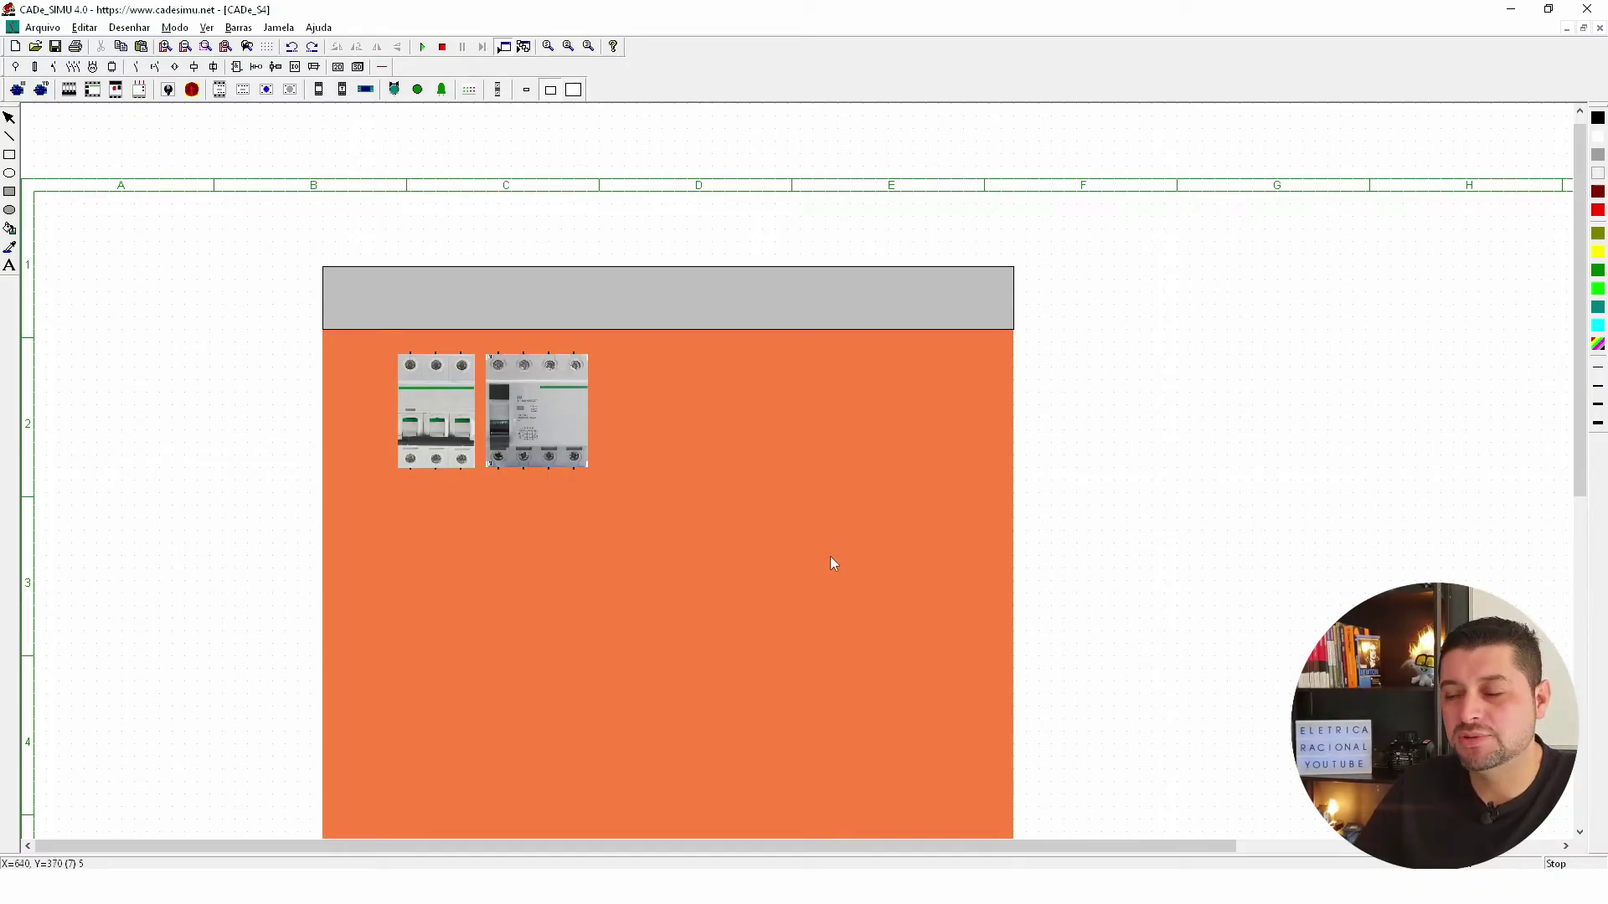
# Add an outlined grey vertical duct below the top strip and shift the breakers right.
pyautogui.click(10, 193)
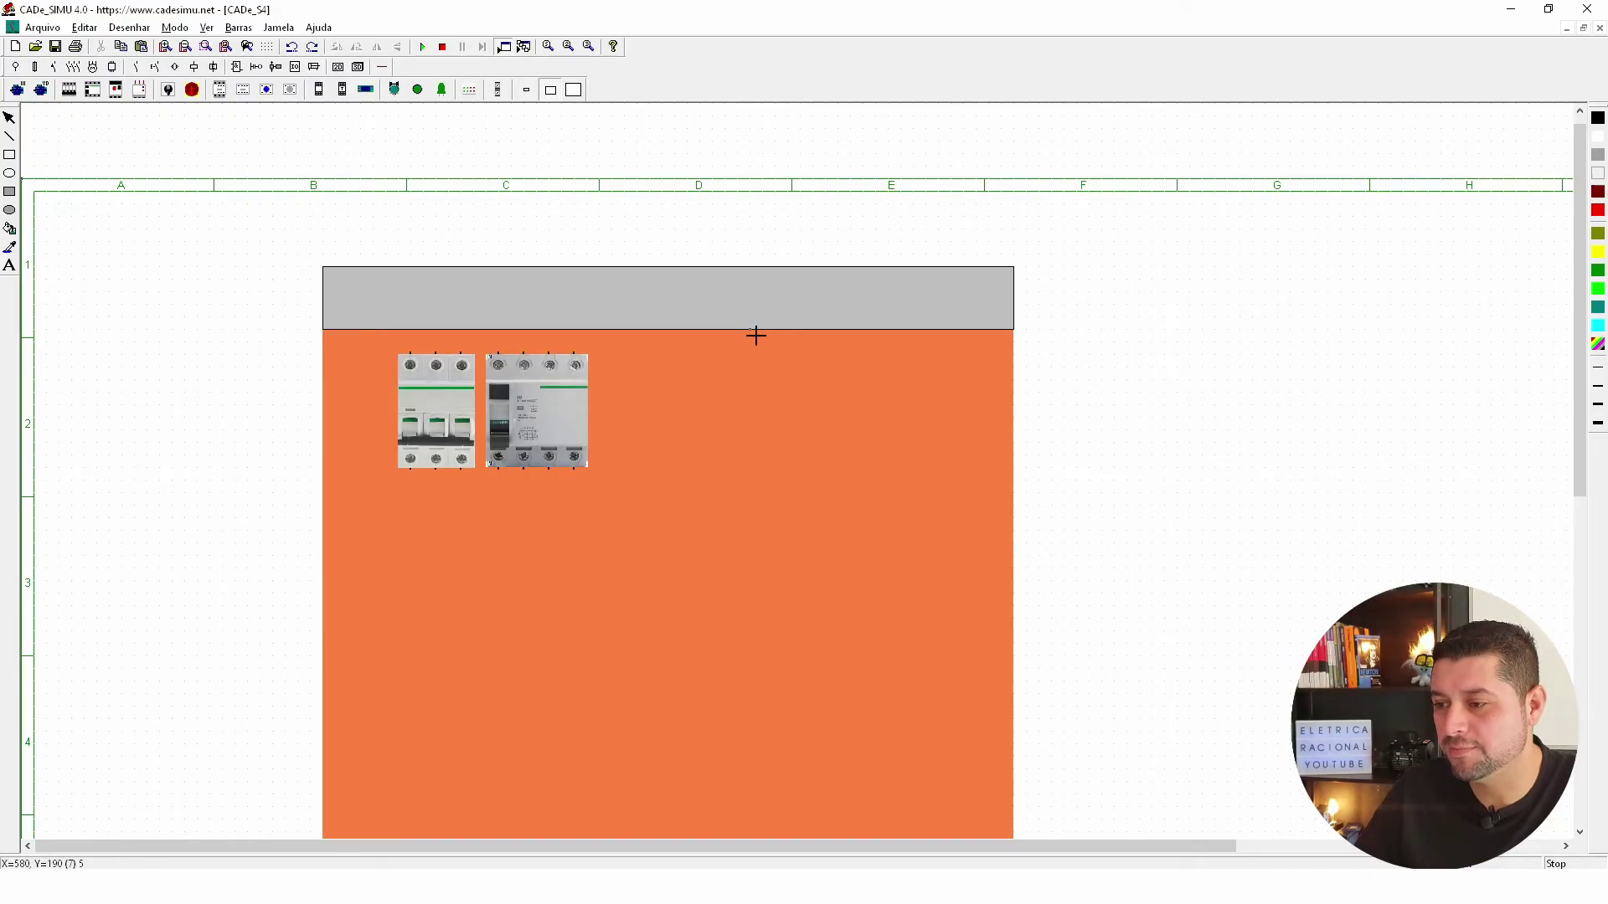
pyautogui.moveTo(755, 335); pyautogui.dragTo(799, 517)
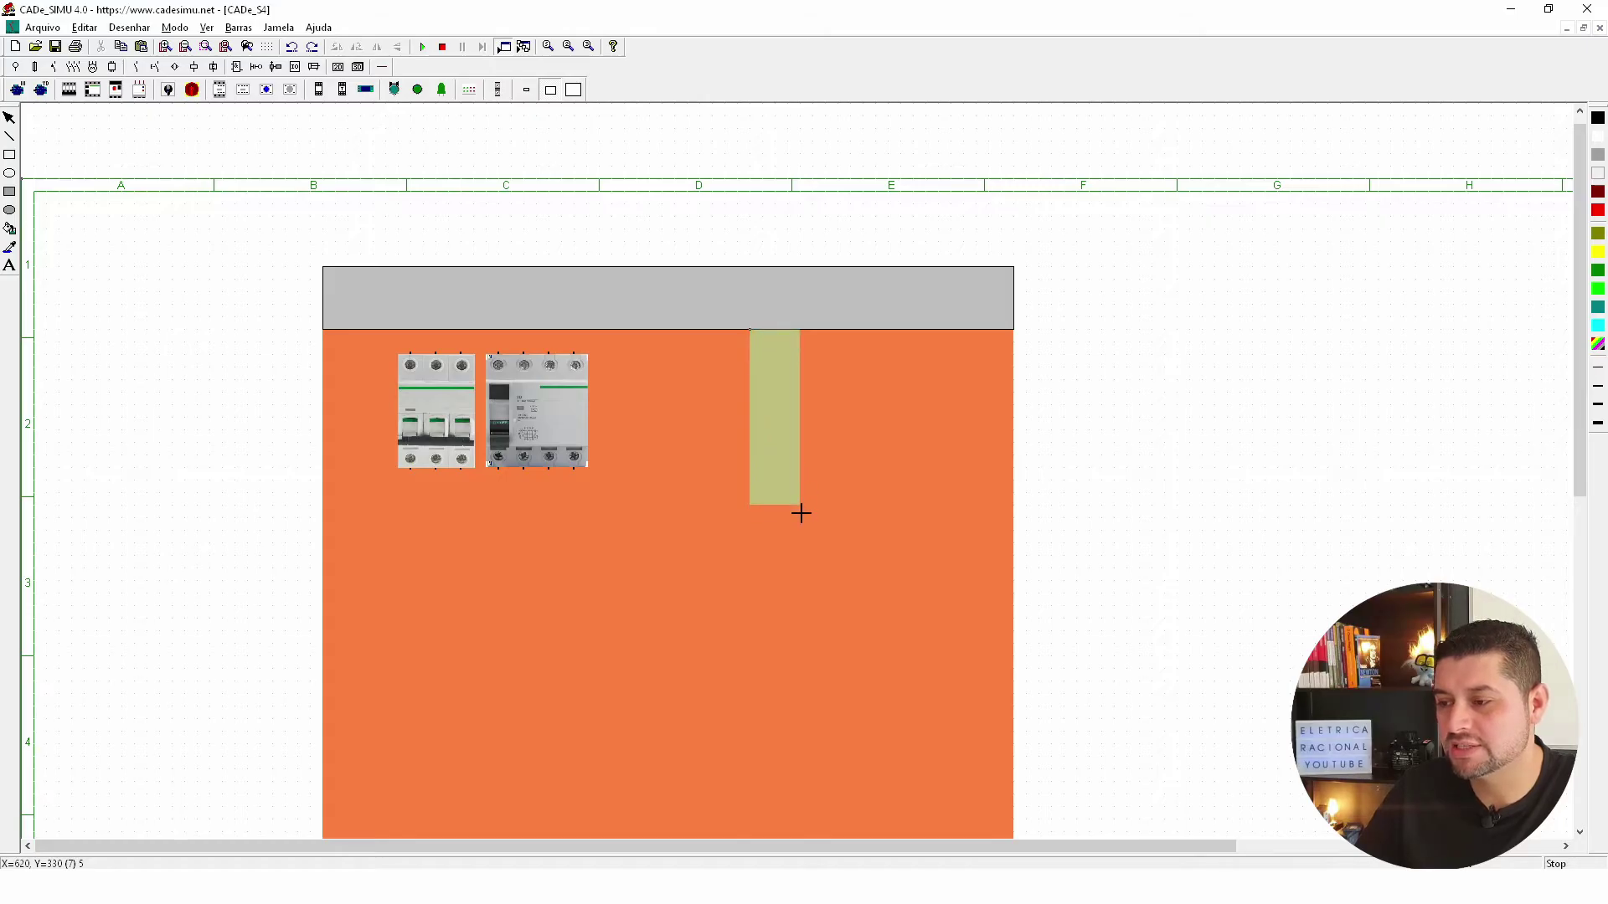
pyautogui.click(802, 513)
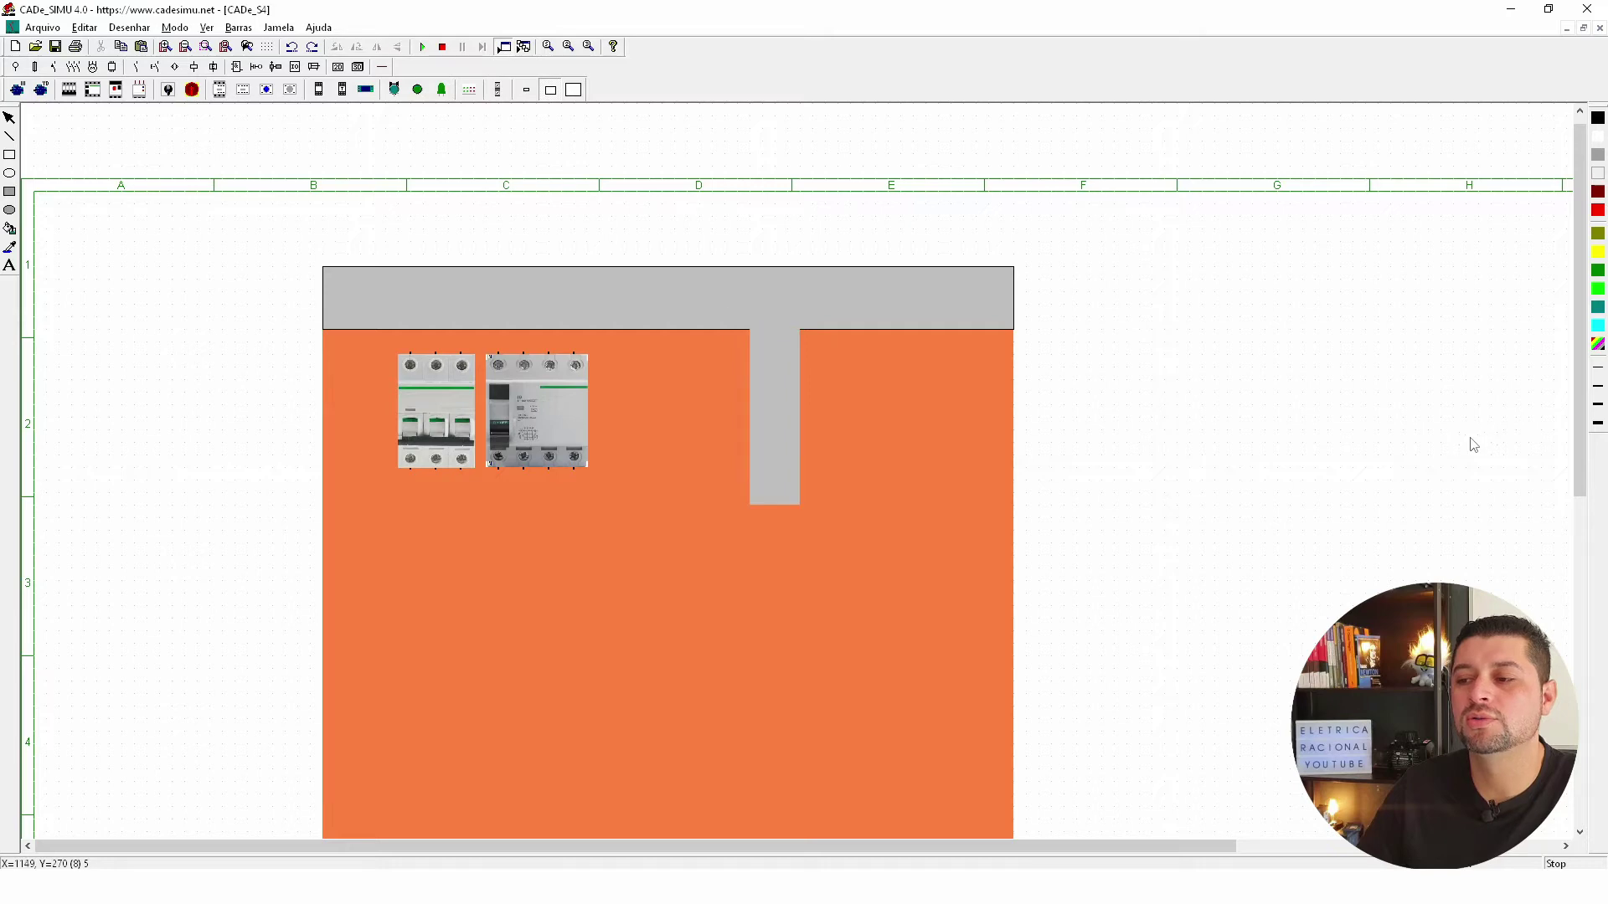
pyautogui.click(9, 155)
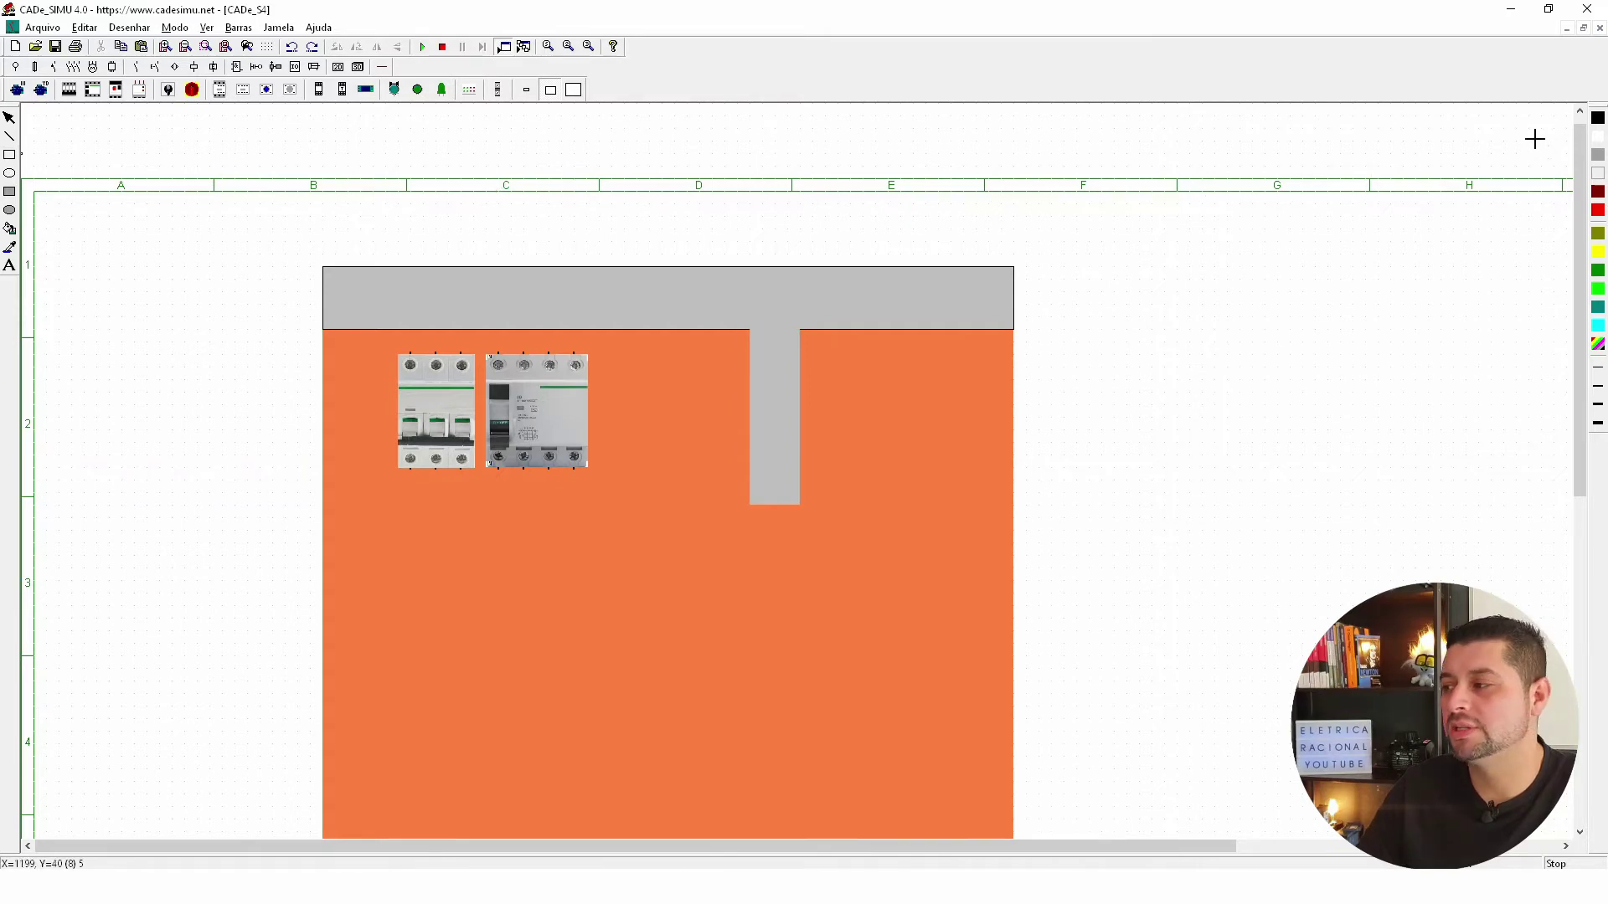
pyautogui.moveTo(749, 330); pyautogui.dragTo(801, 504)
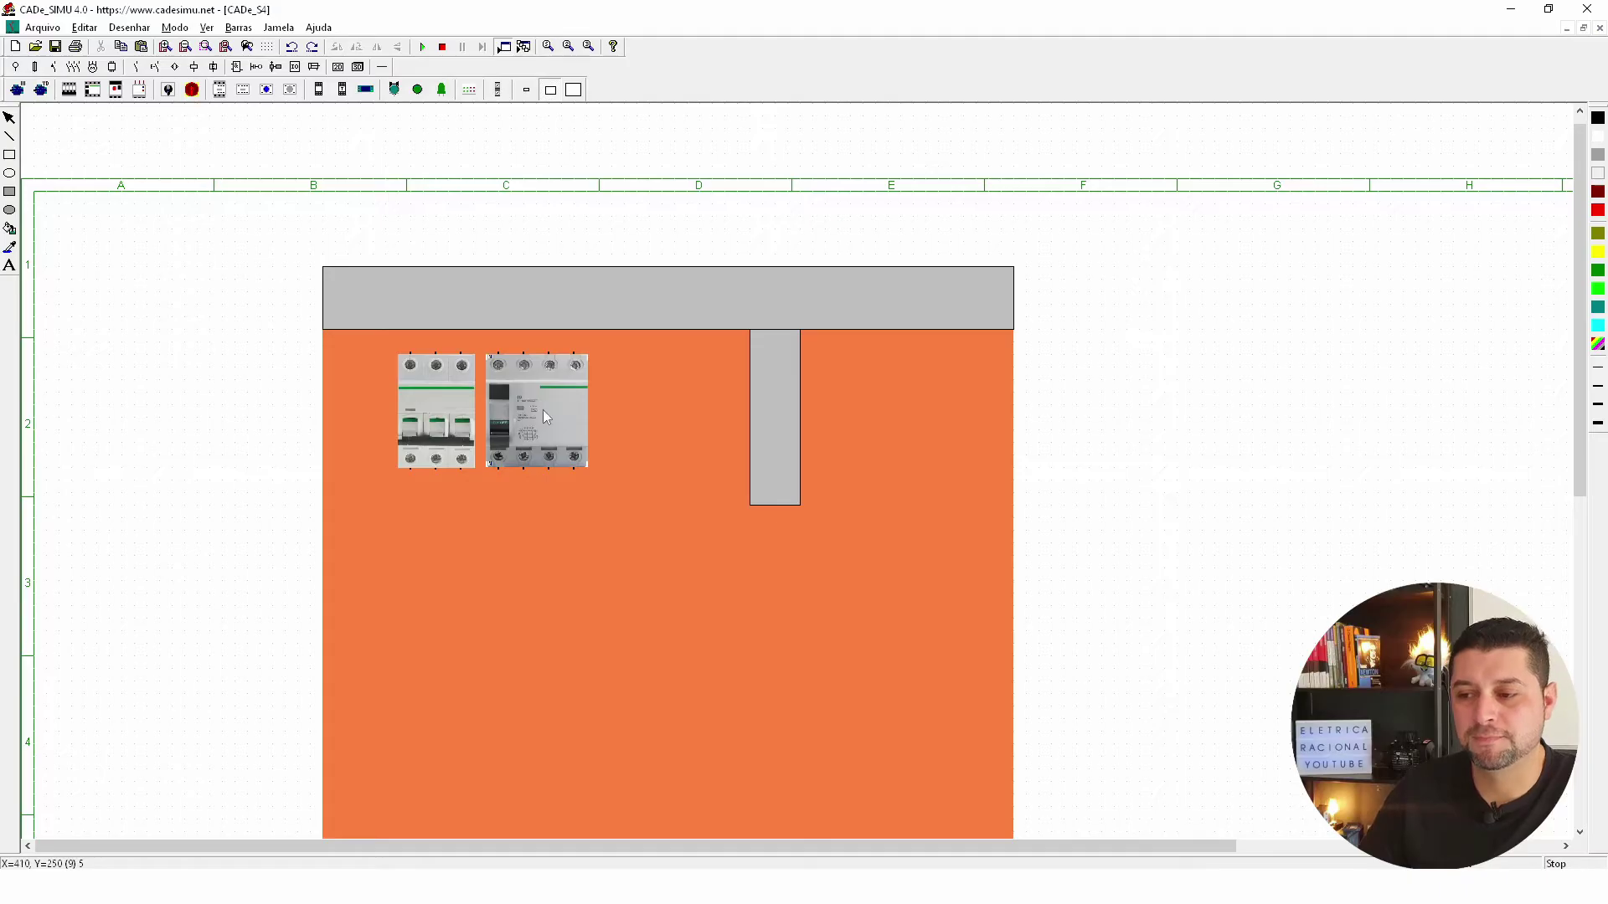
pyautogui.moveTo(545, 416)
pyautogui.mouseDown()
pyautogui.moveTo(466, 420)
pyautogui.moveTo(466, 406)
pyautogui.mouseUp()
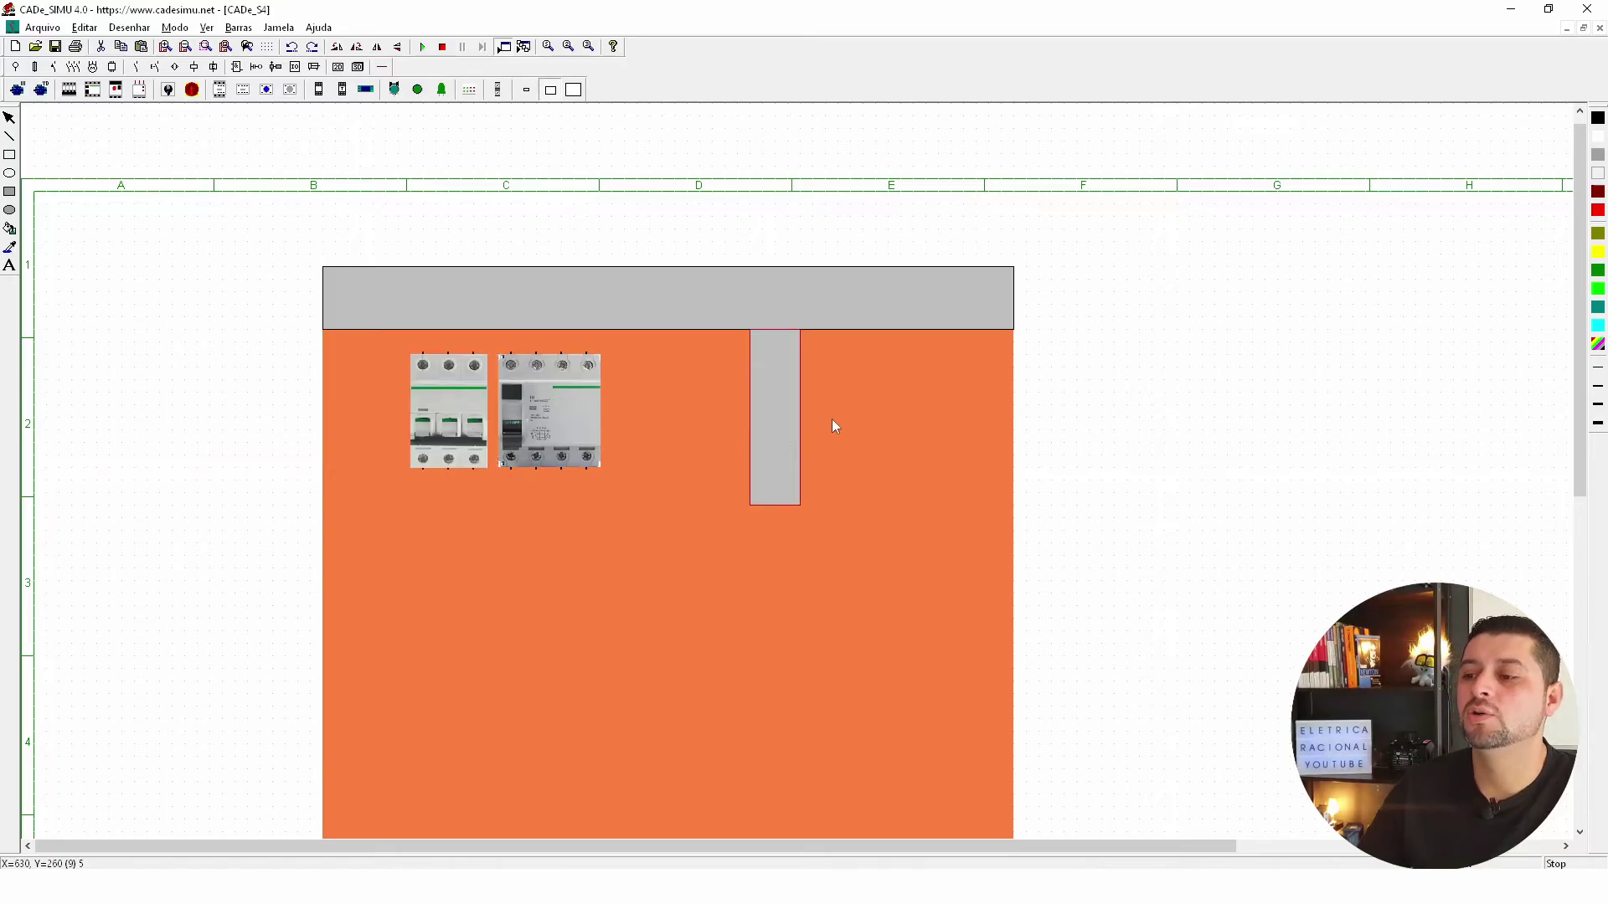
pyautogui.click(875, 427)
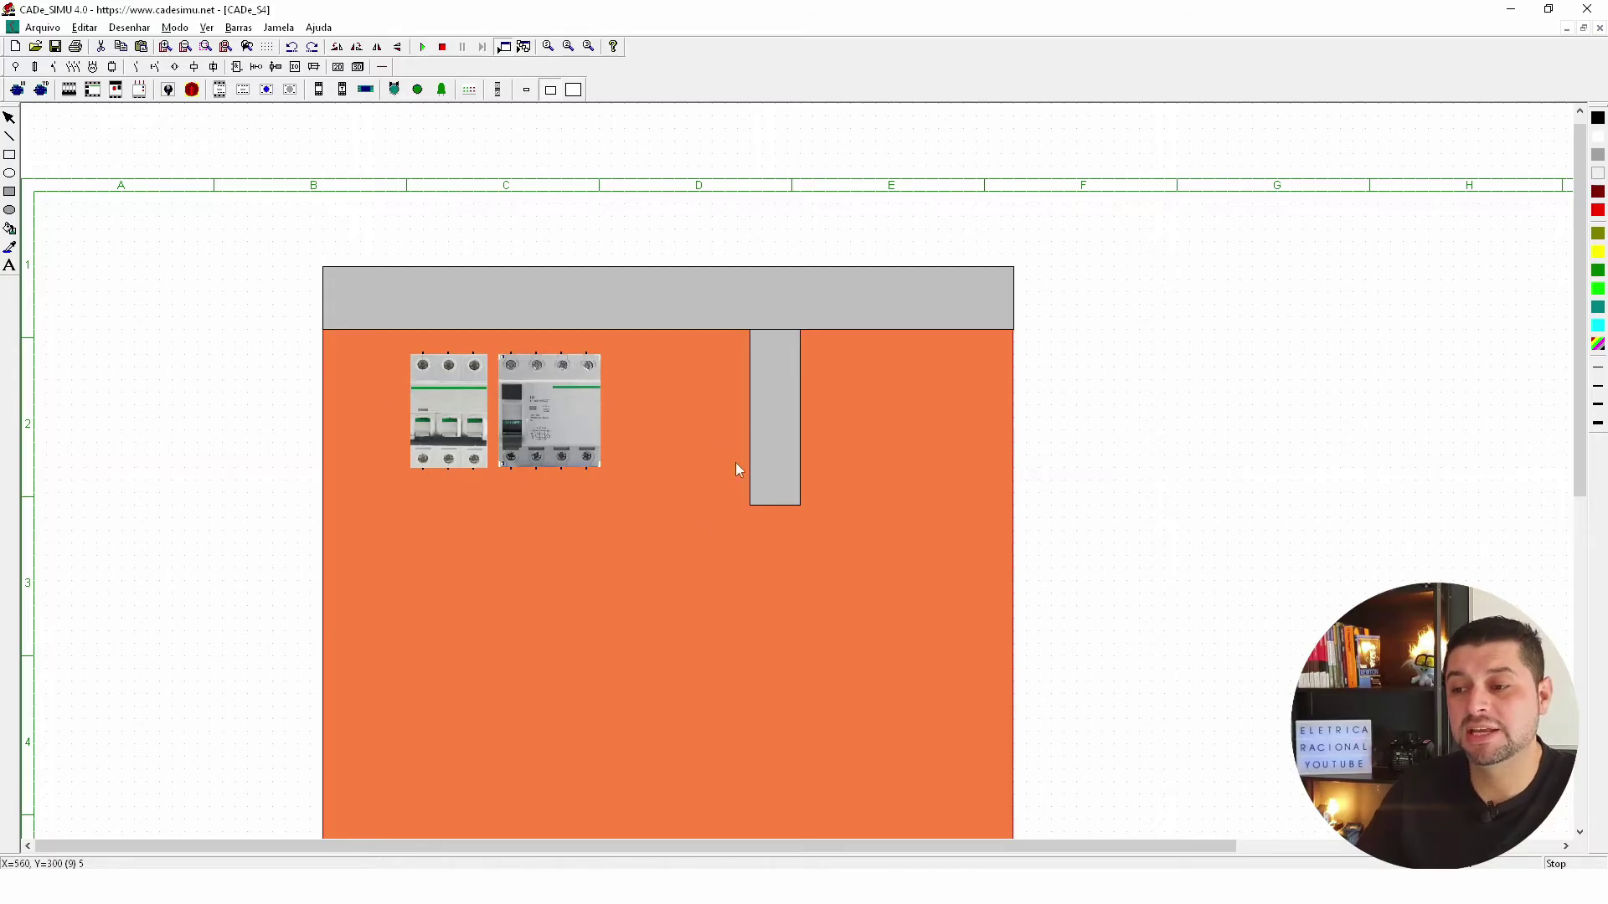
pyautogui.scroll(-2, 477, 394)
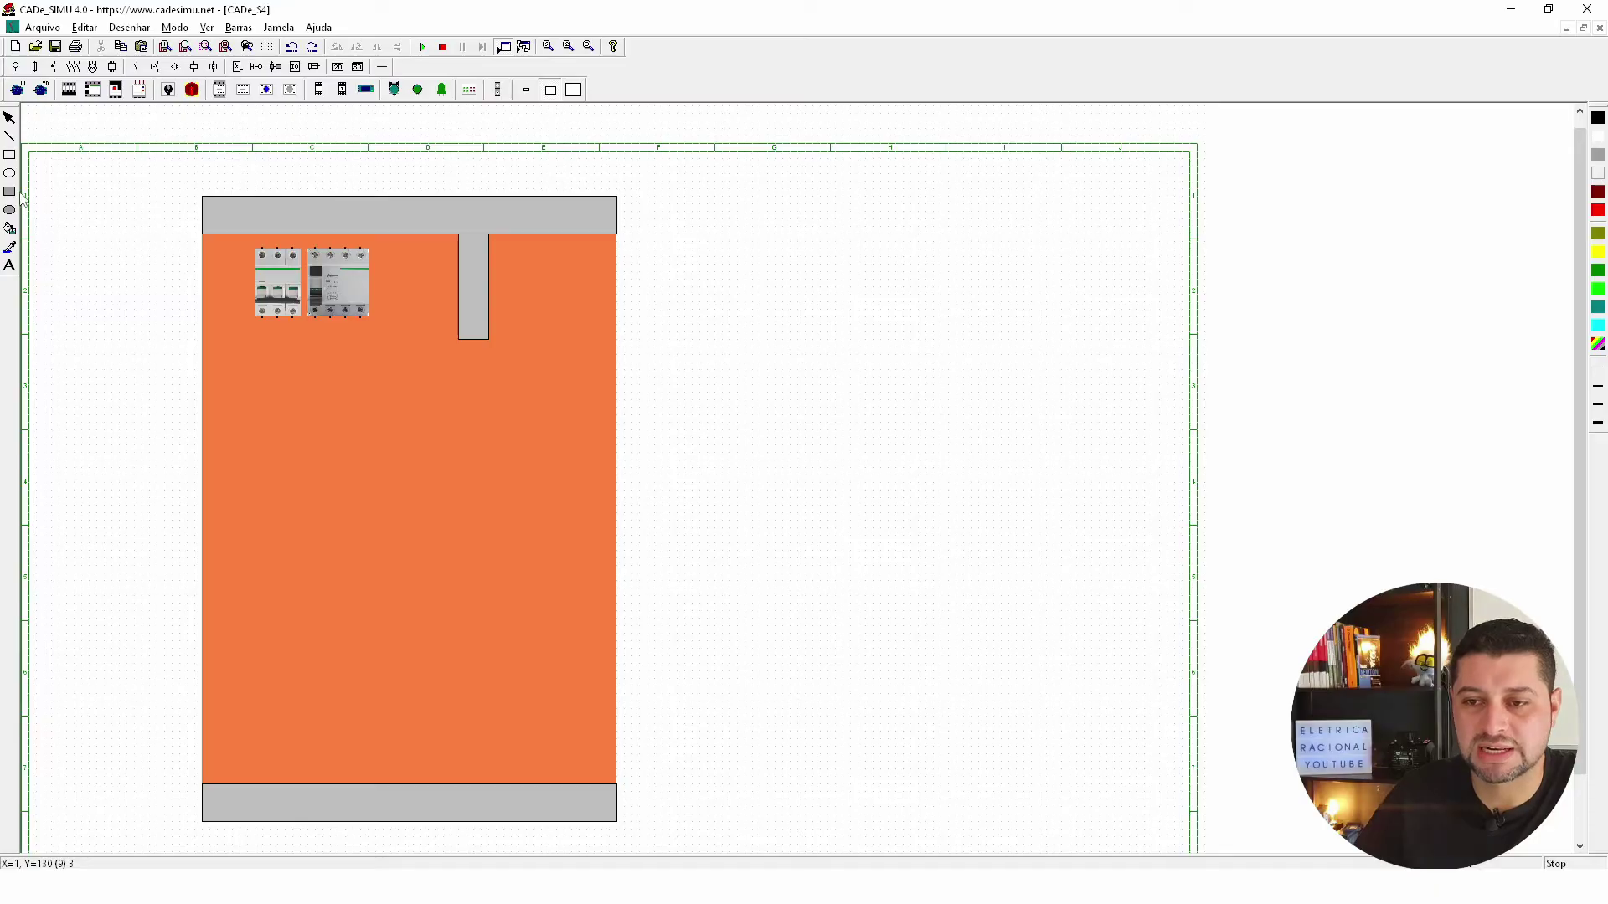
# Redraw the filled grey duct with a border down the plate's left edge.
pyautogui.click(10, 192)
pyautogui.moveTo(205, 238); pyautogui.dragTo(247, 783)
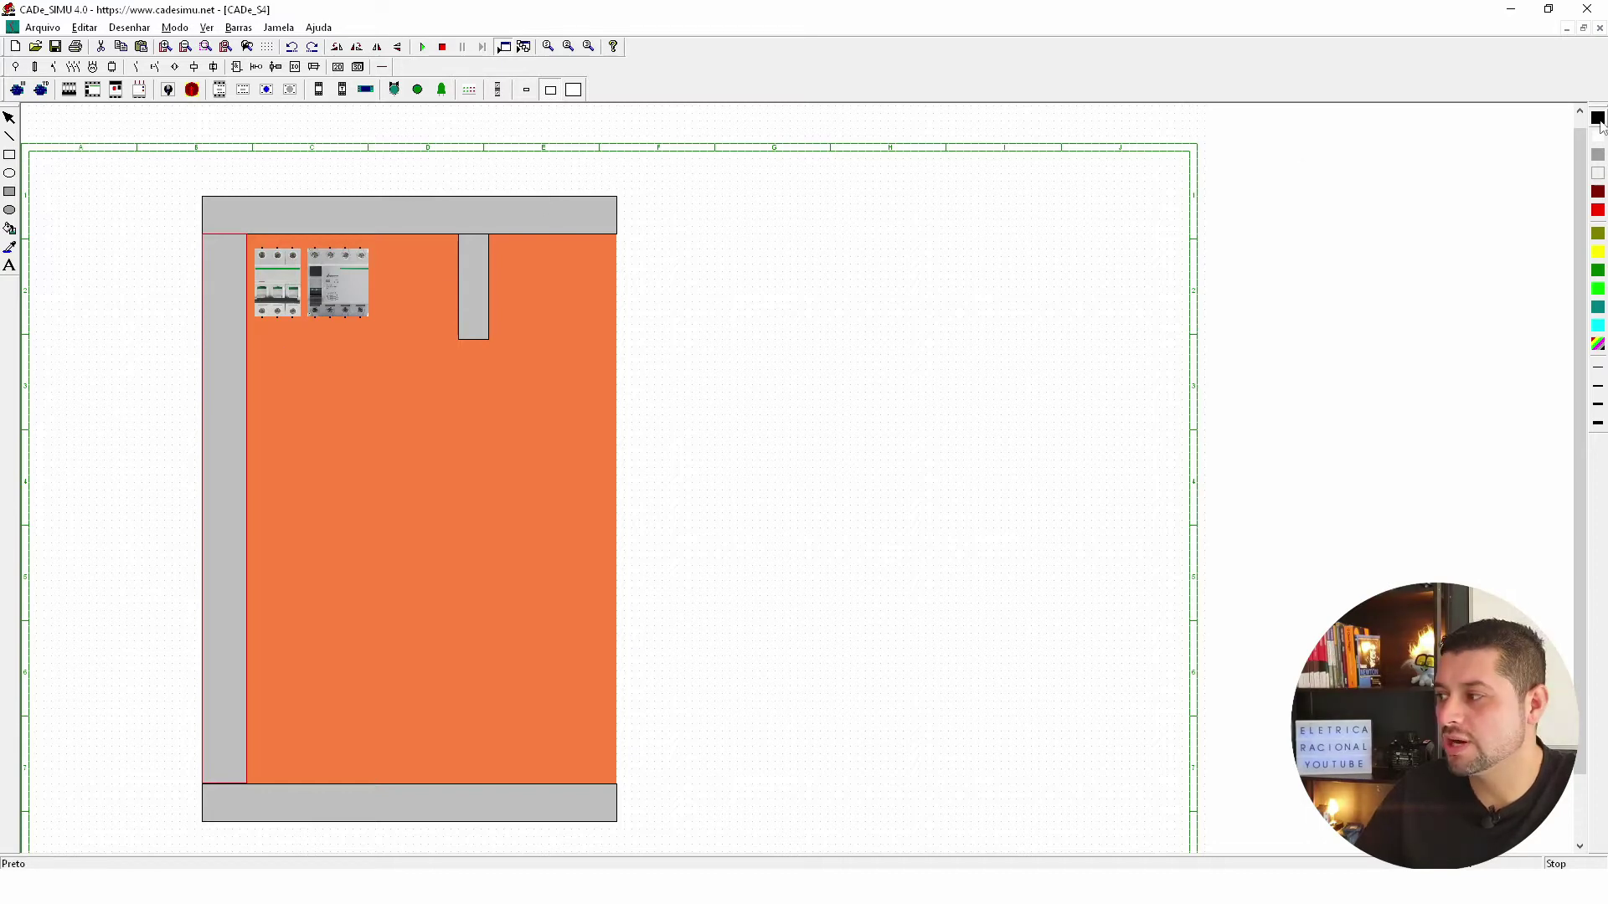
pyautogui.click(10, 155)
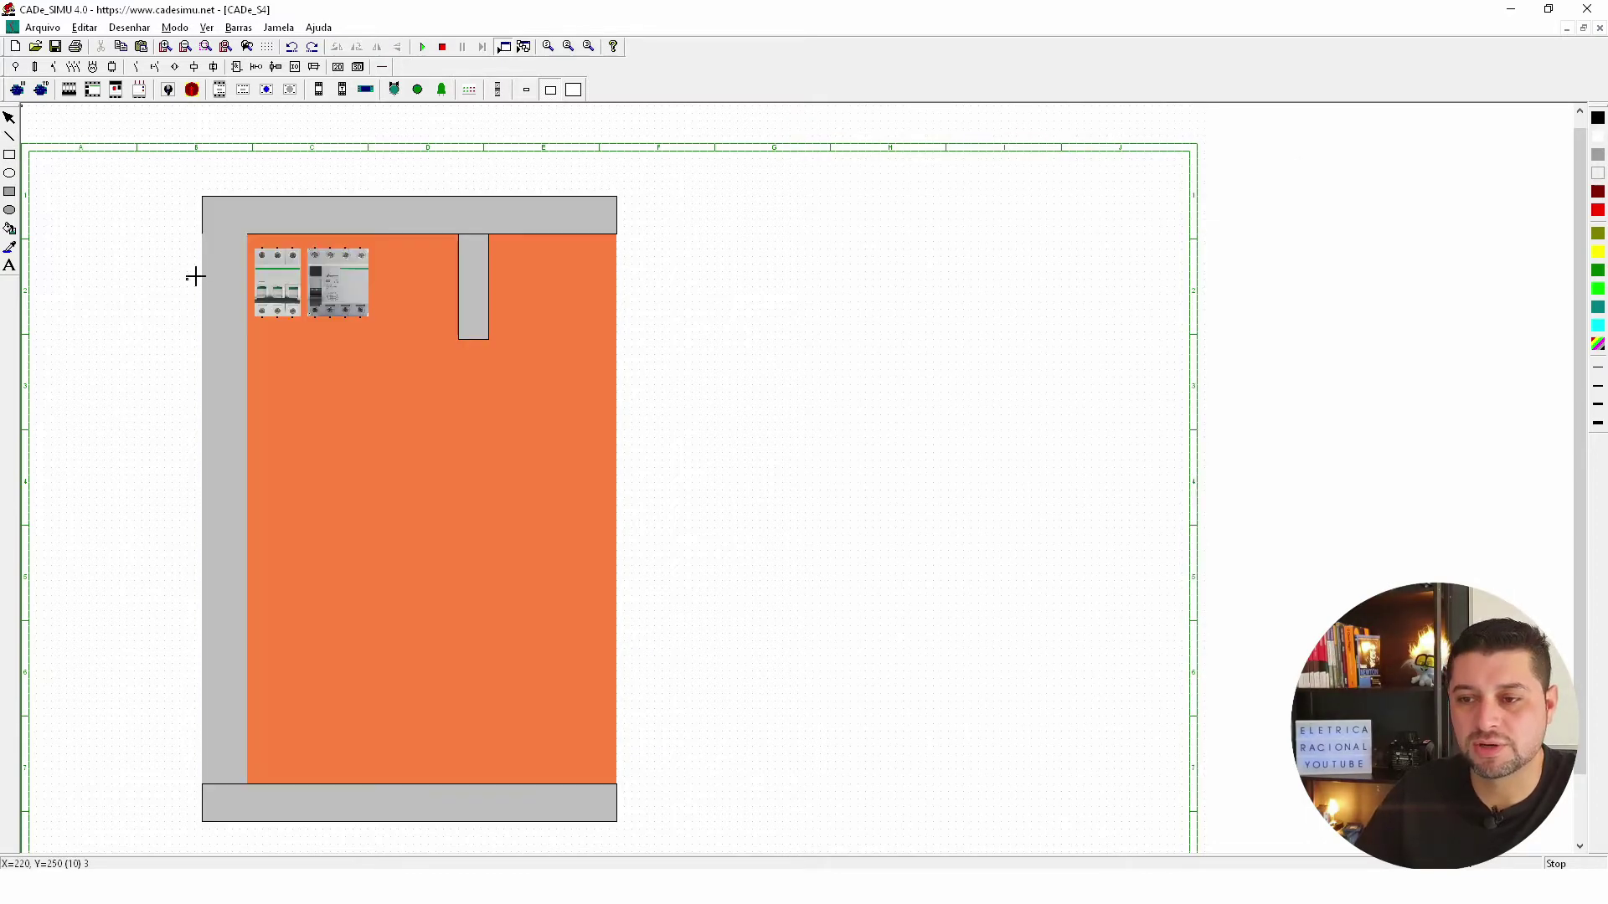
pyautogui.moveTo(207, 237); pyautogui.dragTo(251, 784)
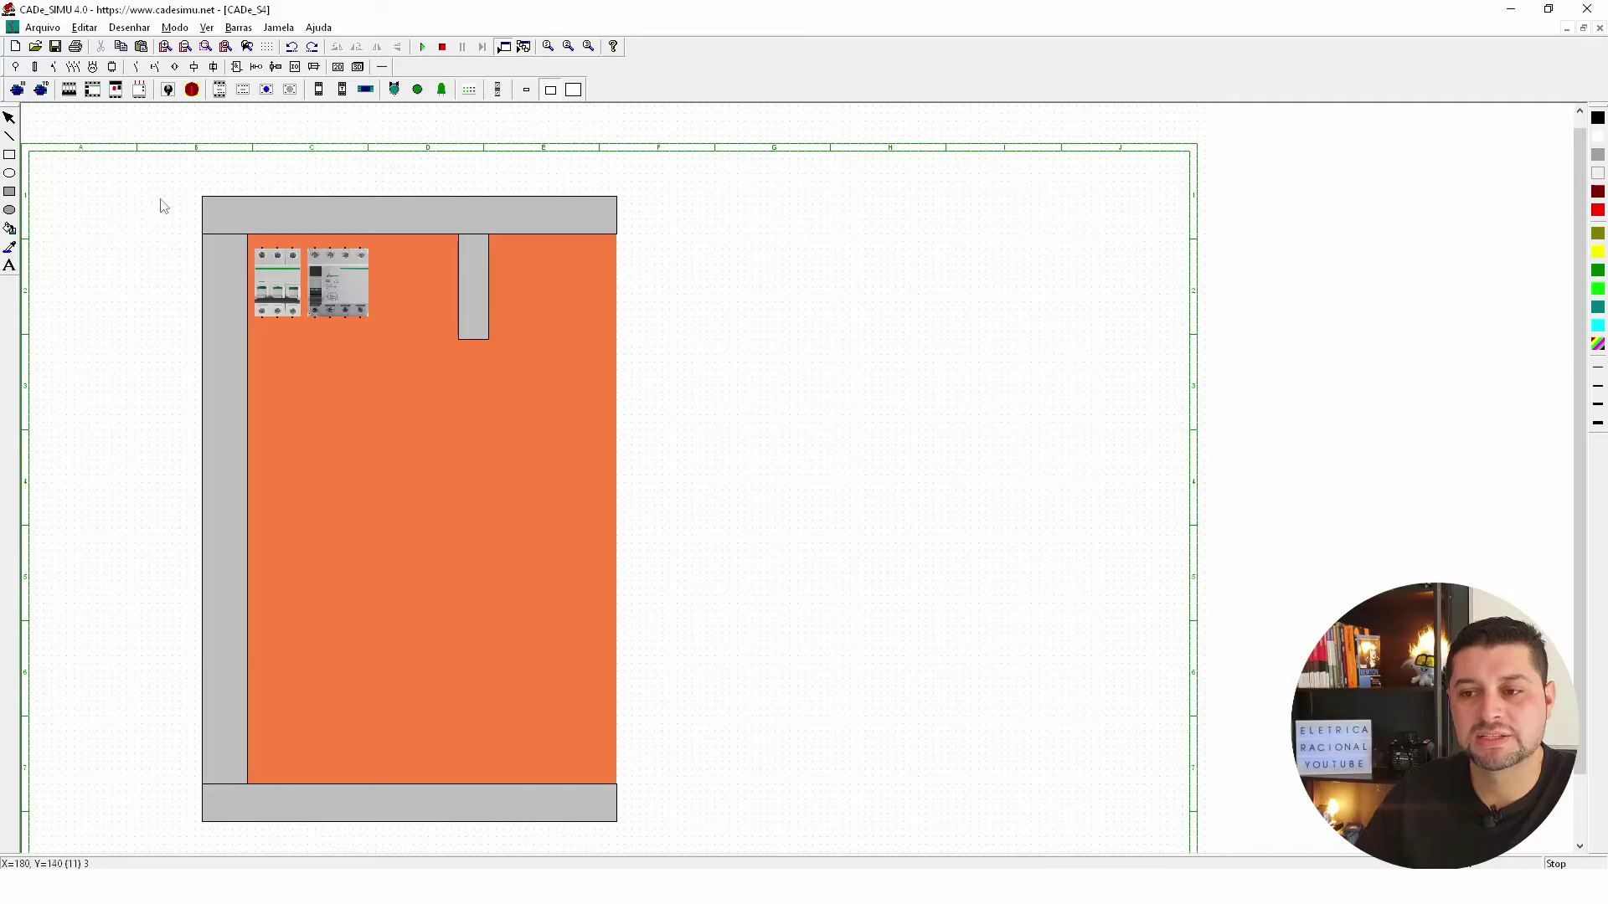
# Duplicate the left duct and place the copy along the plate's right edge.
pyautogui.moveTo(162, 202); pyautogui.dragTo(211, 651)
pyautogui.moveTo(271, 773); pyautogui.dragTo(267, 794)
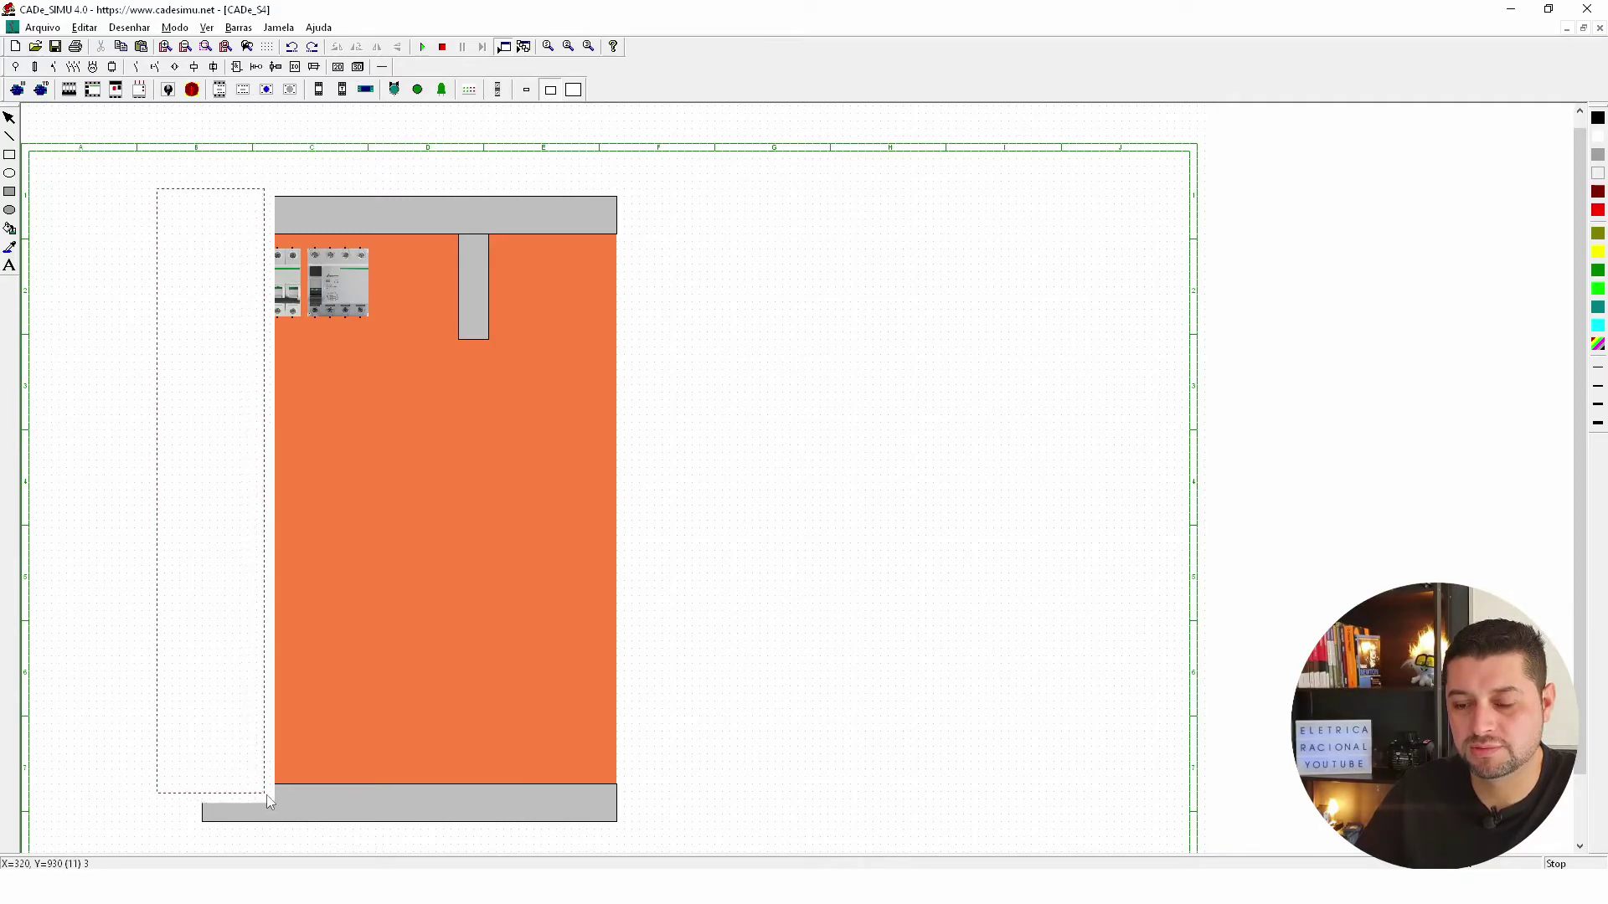
pyautogui.hotkey('ctrl', 'v')
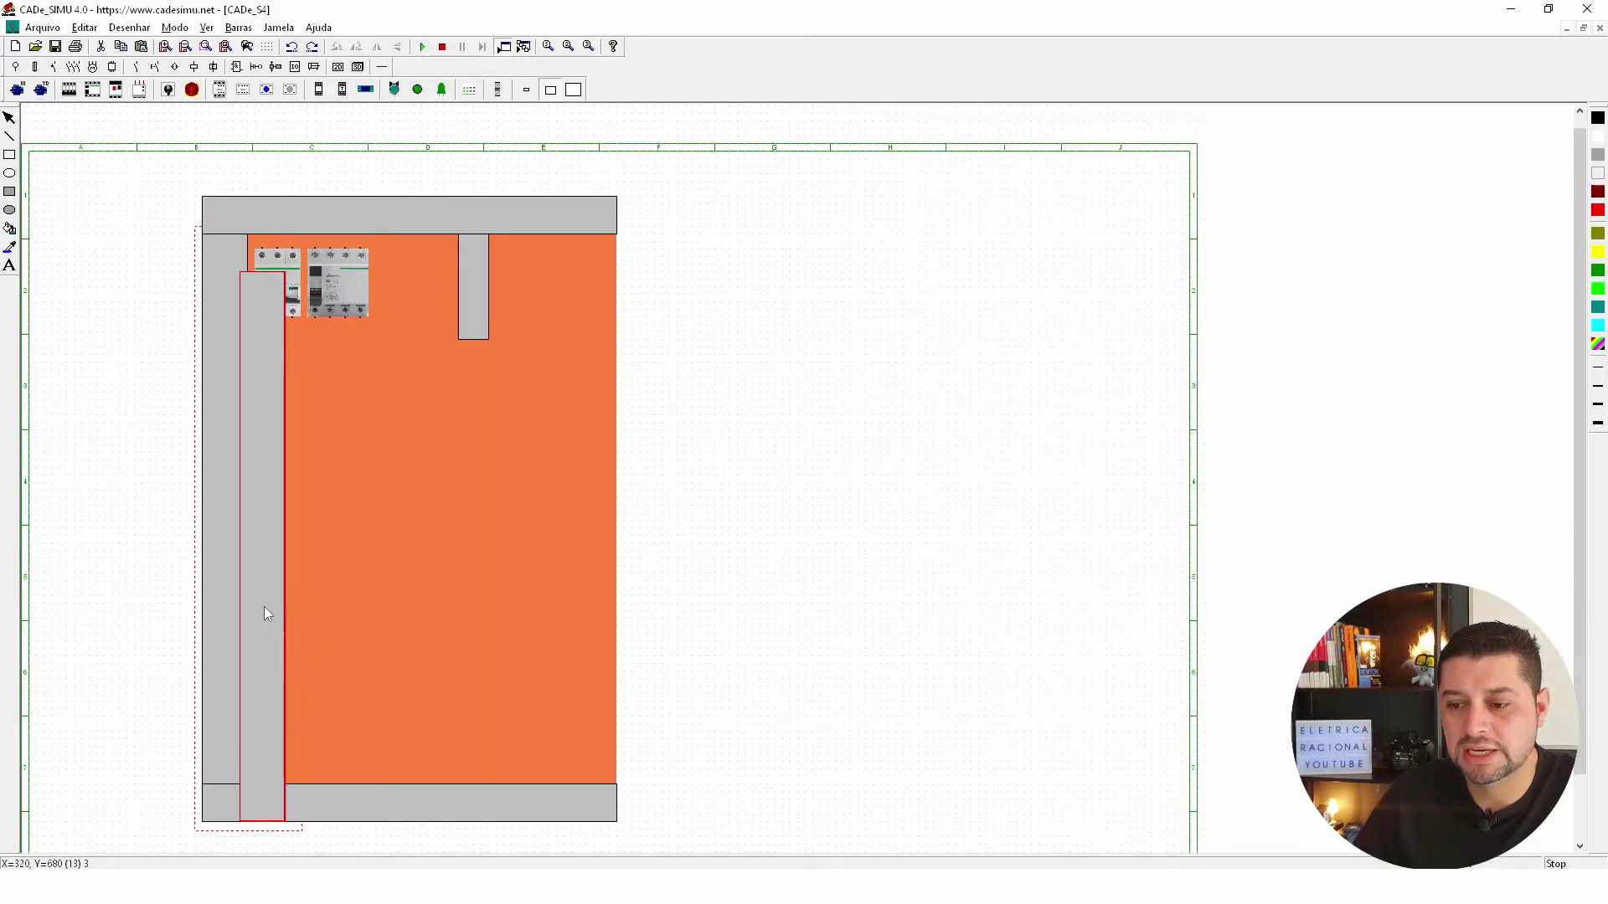
pyautogui.moveTo(266, 613); pyautogui.dragTo(592, 593)
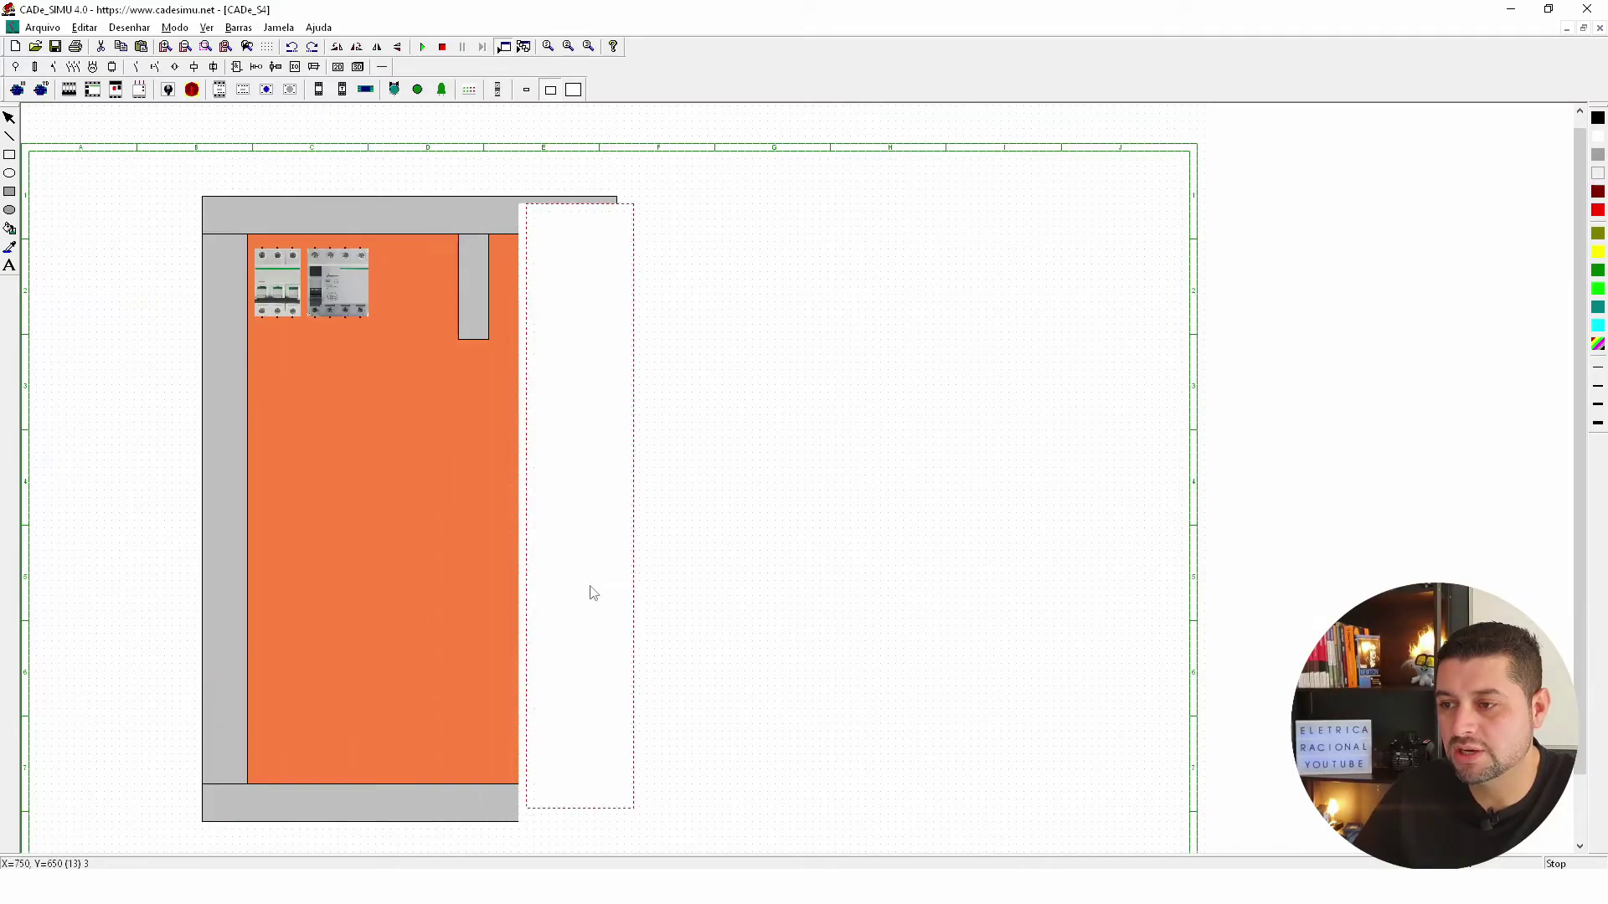
pyautogui.moveTo(592, 593); pyautogui.dragTo(591, 567)
pyautogui.click(781, 543)
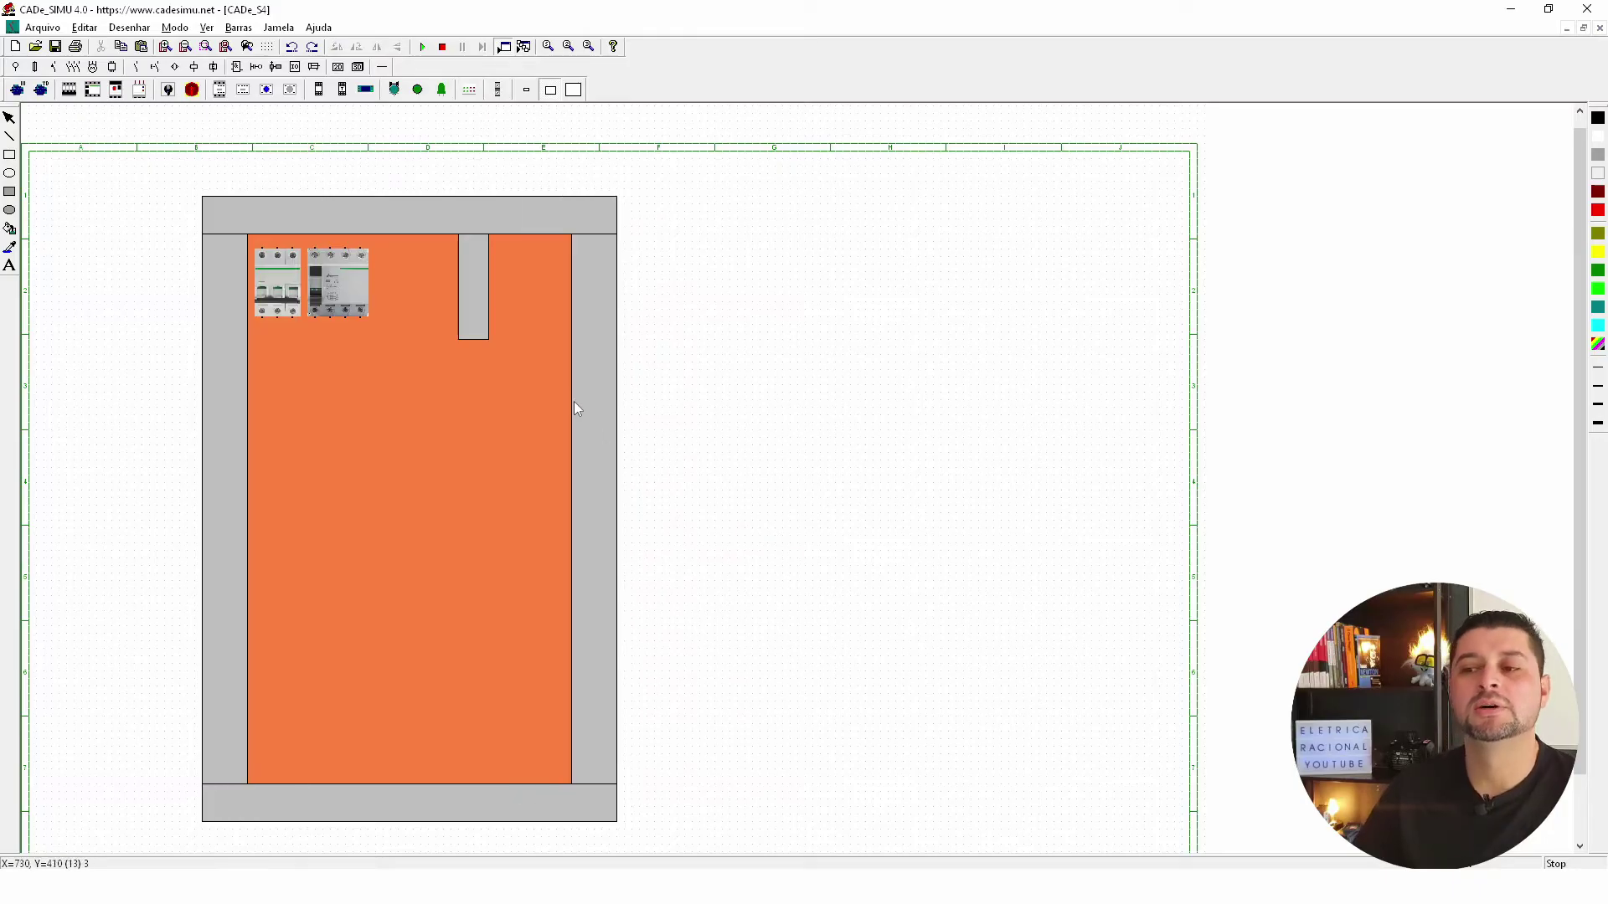
pyautogui.scroll(1, 559, 380)
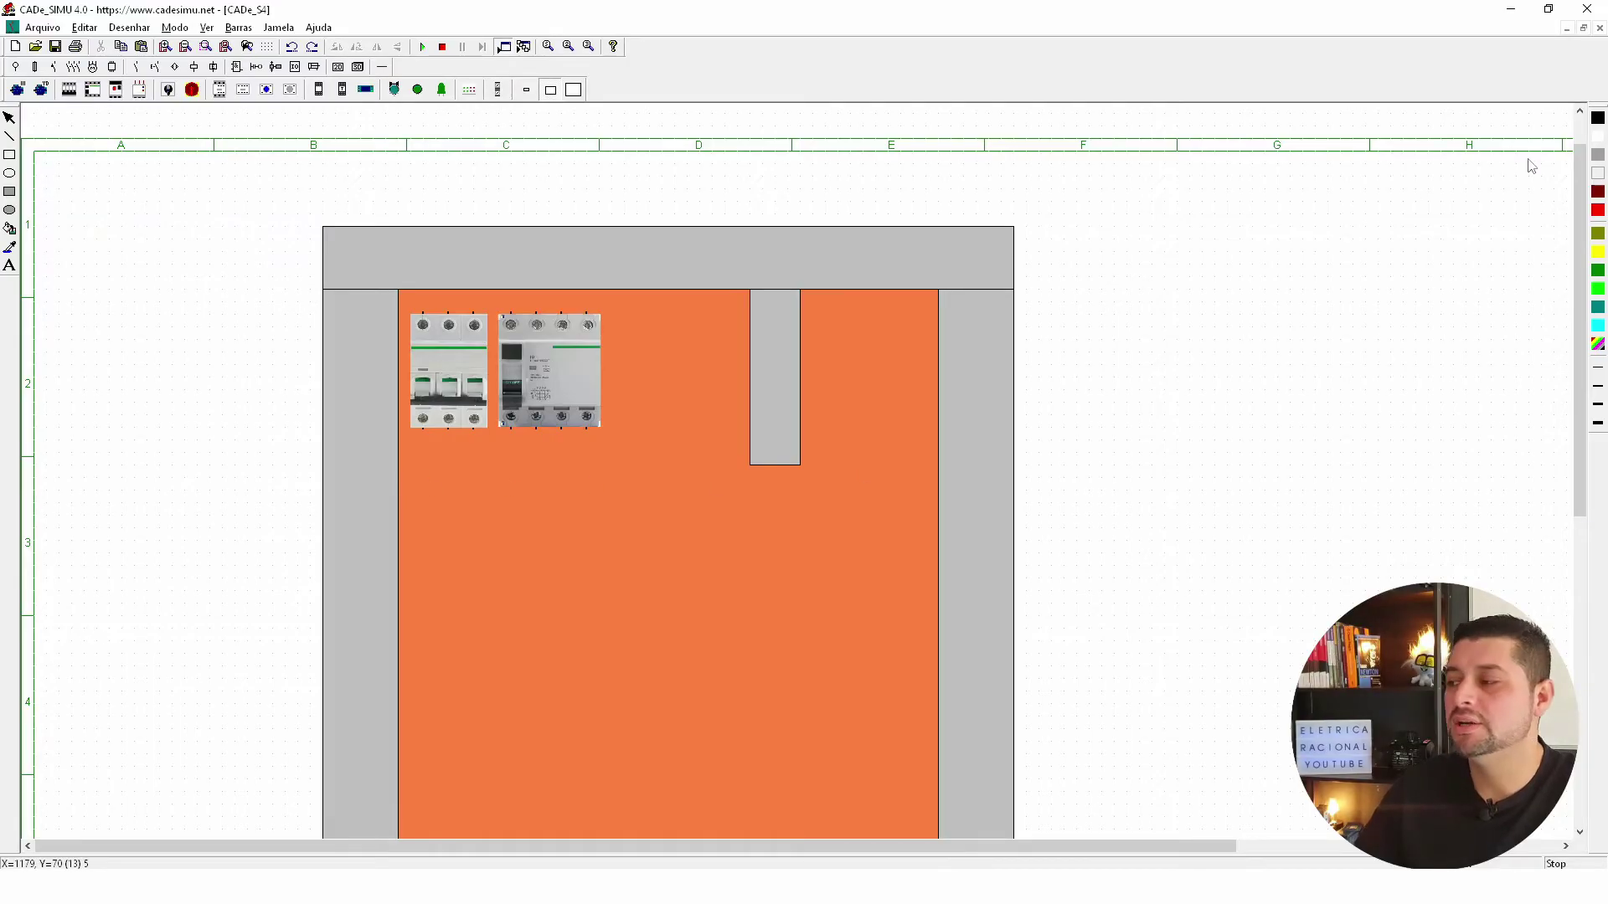
# Draw a bordered horizontal grey duct below the breakers, reaching the right-hand duct.
pyautogui.click(9, 191)
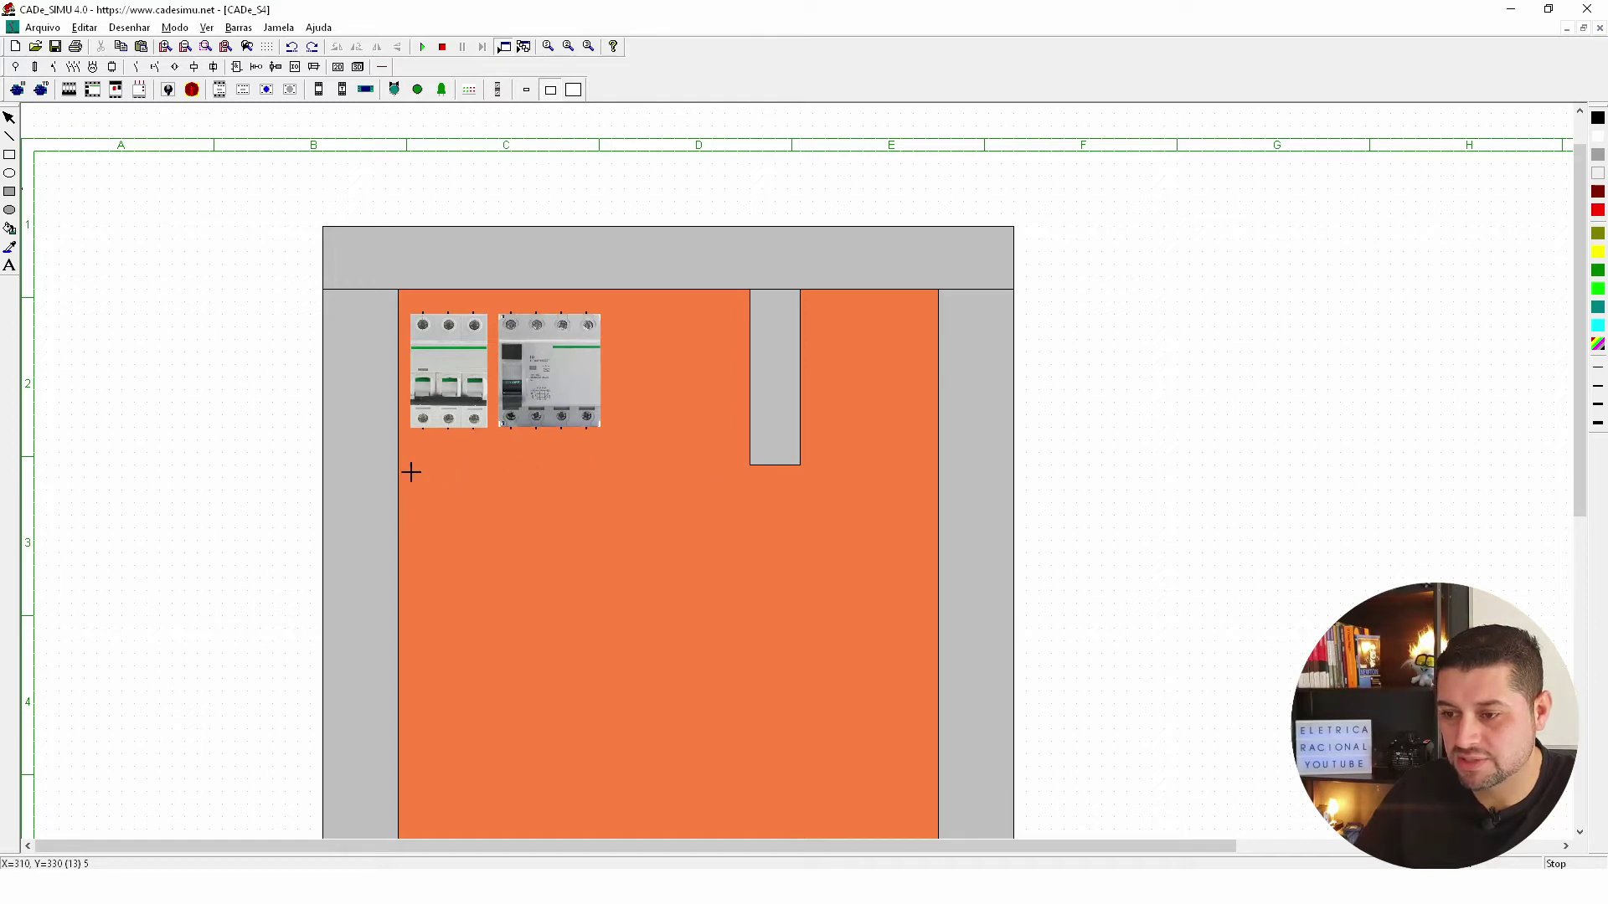
pyautogui.moveTo(404, 519)
pyautogui.mouseDown()
pyautogui.moveTo(817, 548)
pyautogui.moveTo(929, 536)
pyautogui.mouseUp()
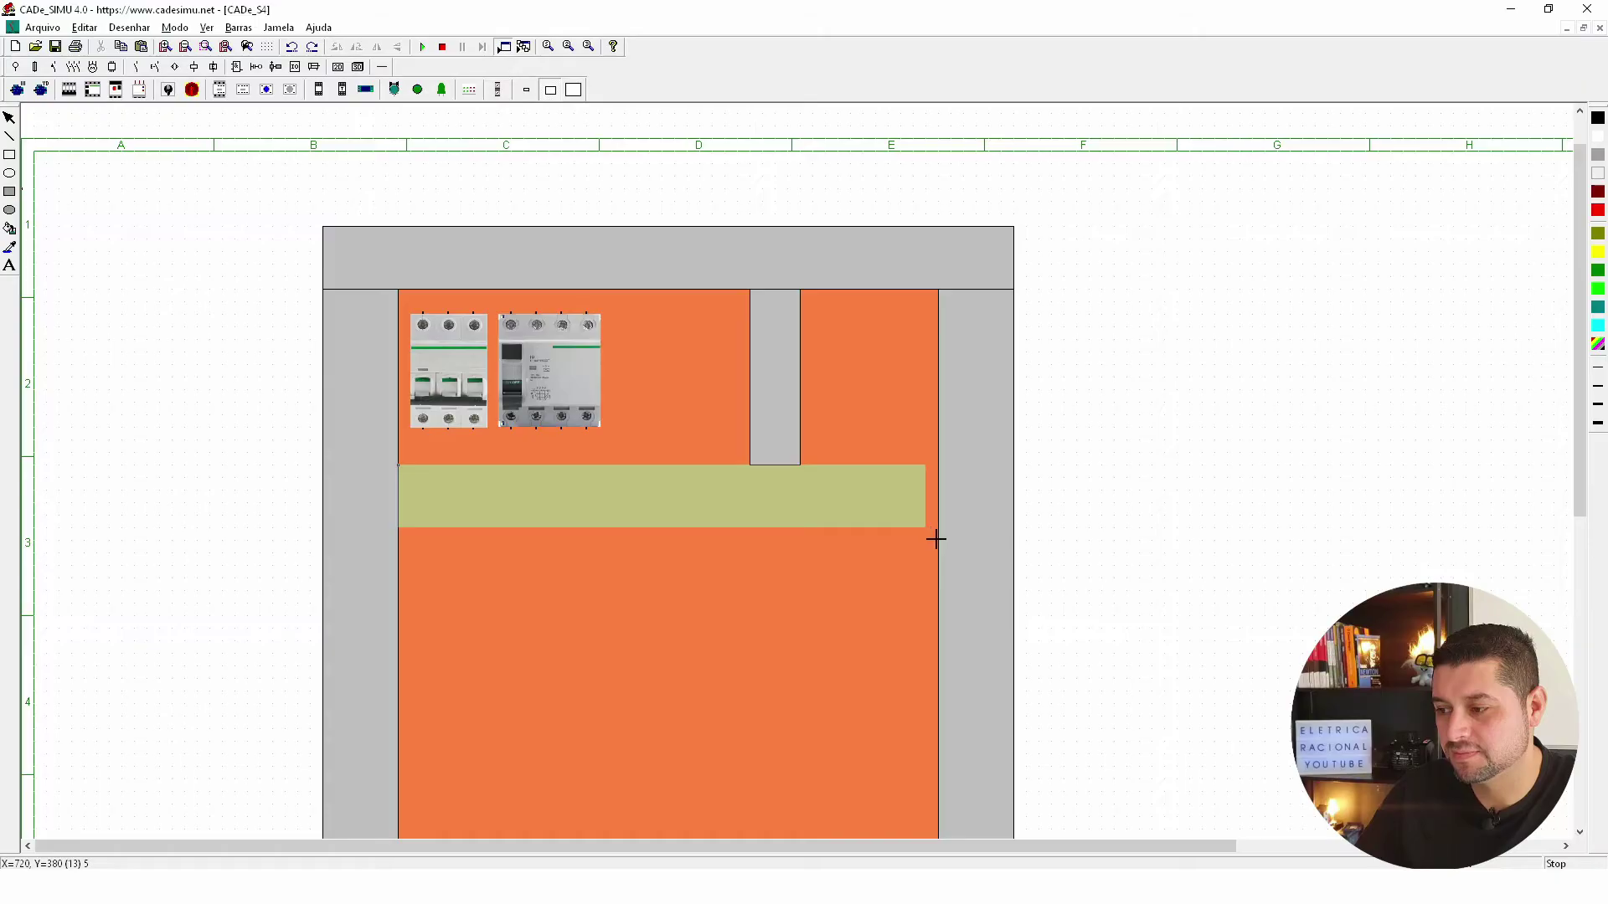
pyautogui.moveTo(935, 539); pyautogui.dragTo(943, 535)
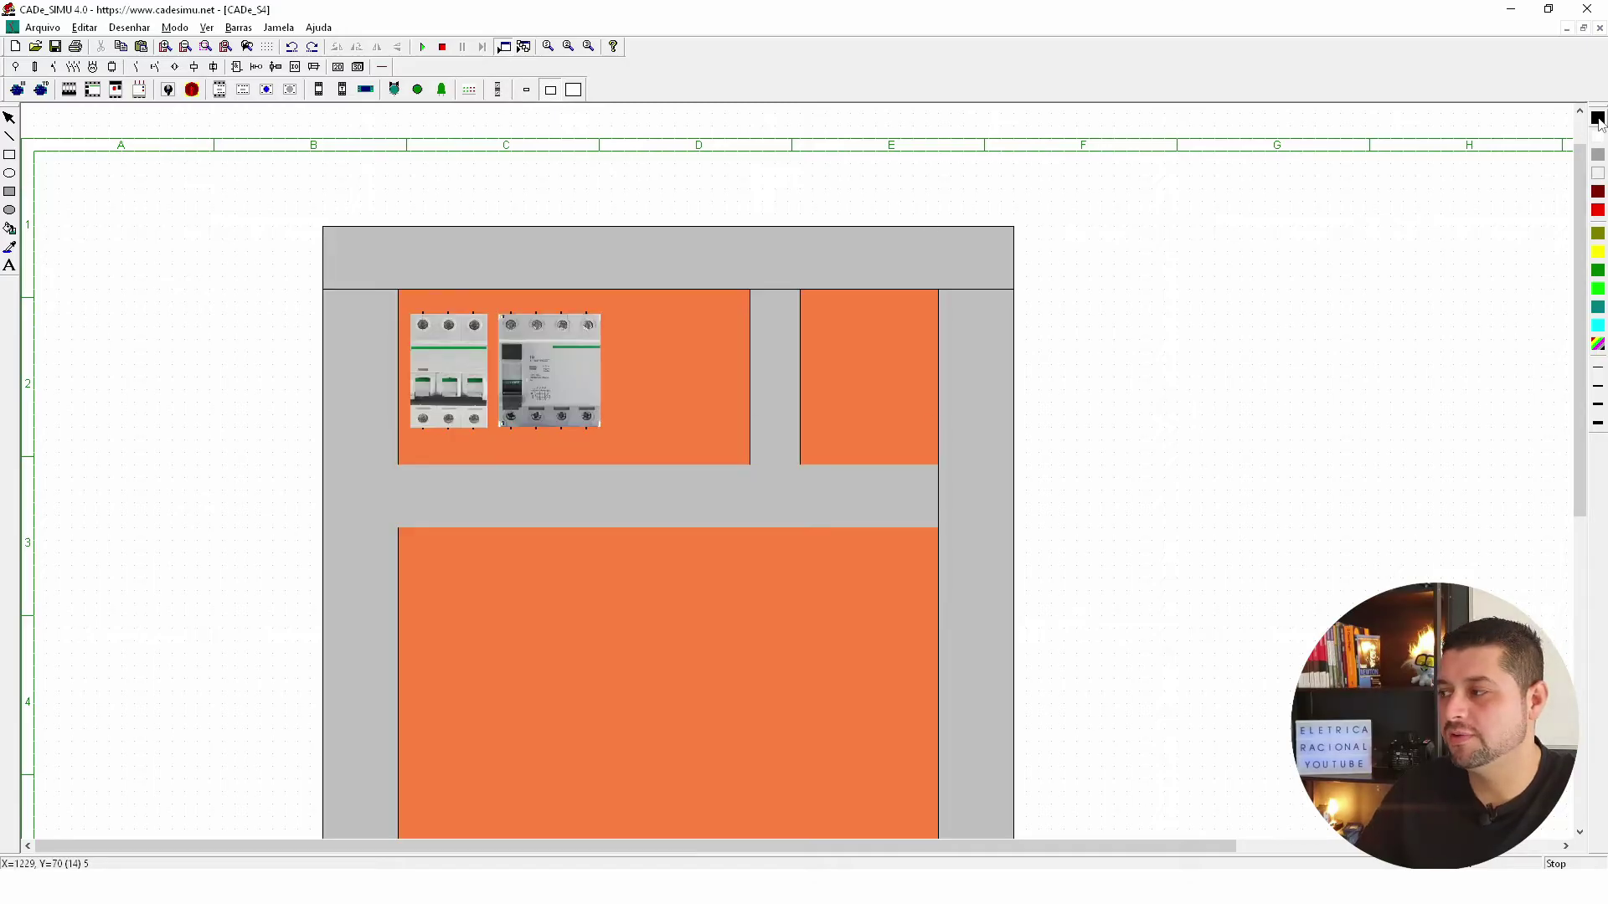
pyautogui.click(10, 155)
pyautogui.moveTo(412, 484); pyautogui.dragTo(940, 534)
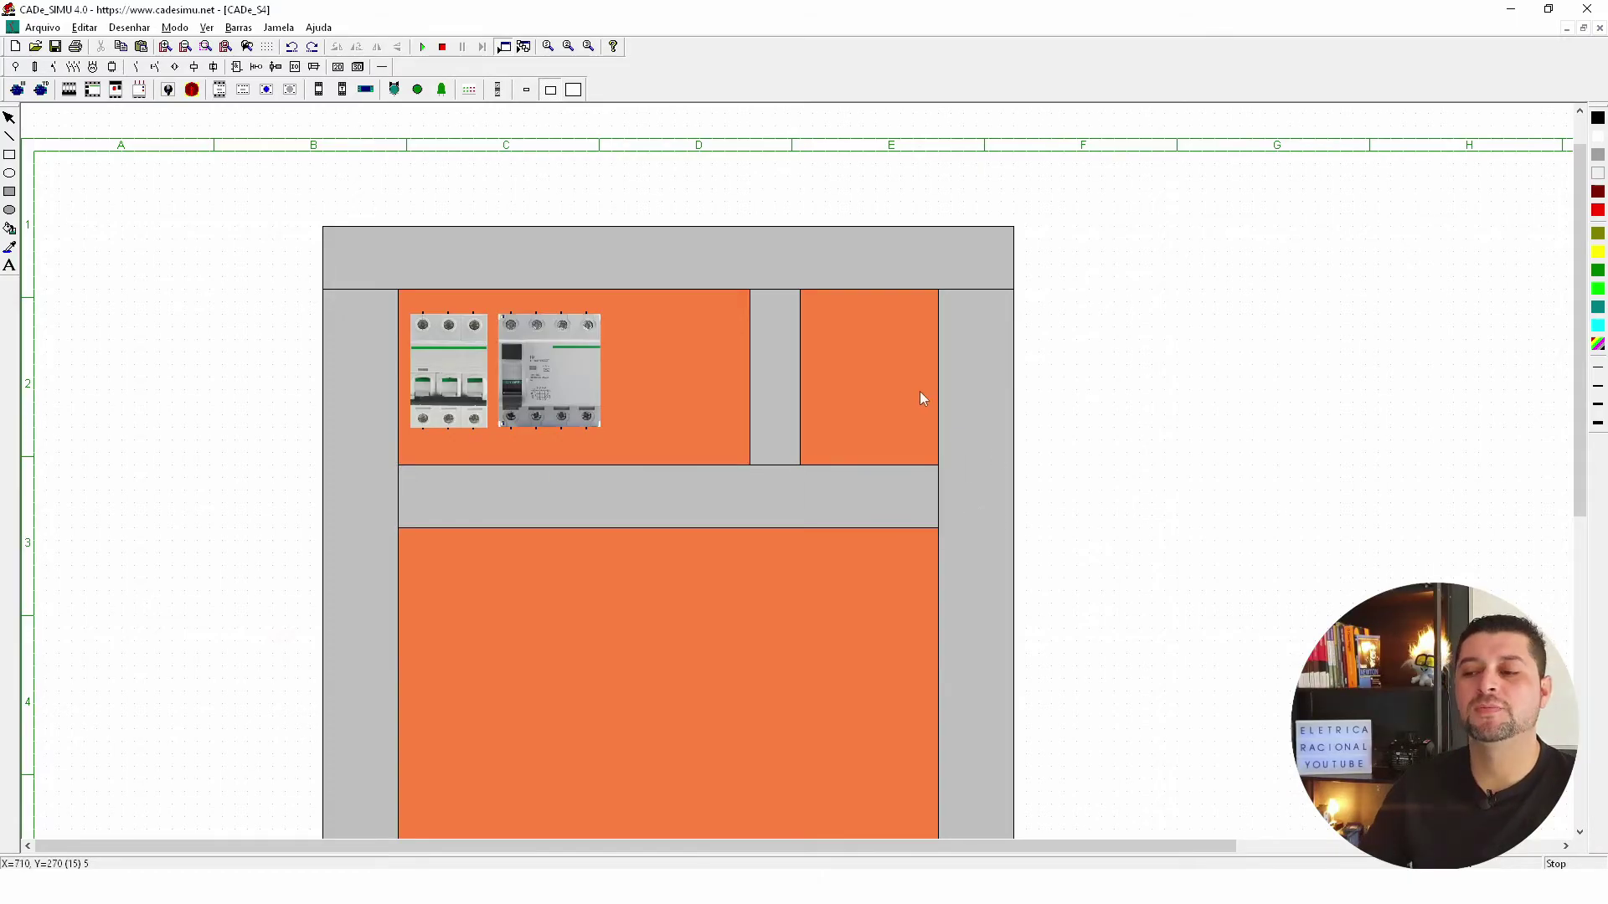
# Raise the RCD so it sits level with the first breaker.
pyautogui.scroll(-1, 920, 399)
pyautogui.scroll(-1, 875, 386)
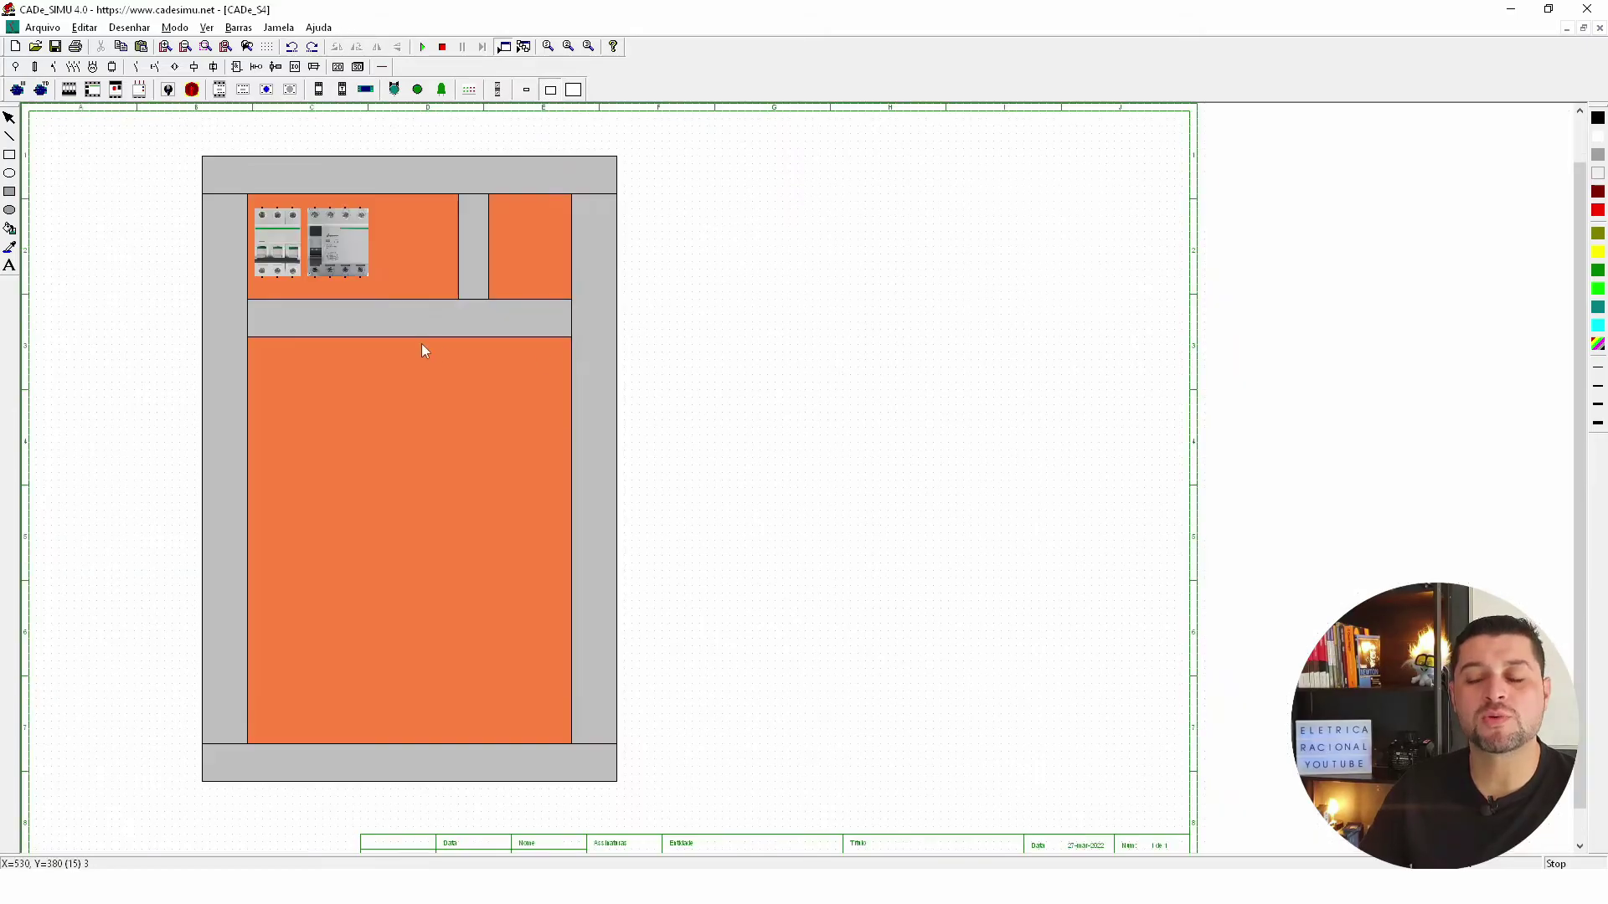
pyautogui.click(331, 254)
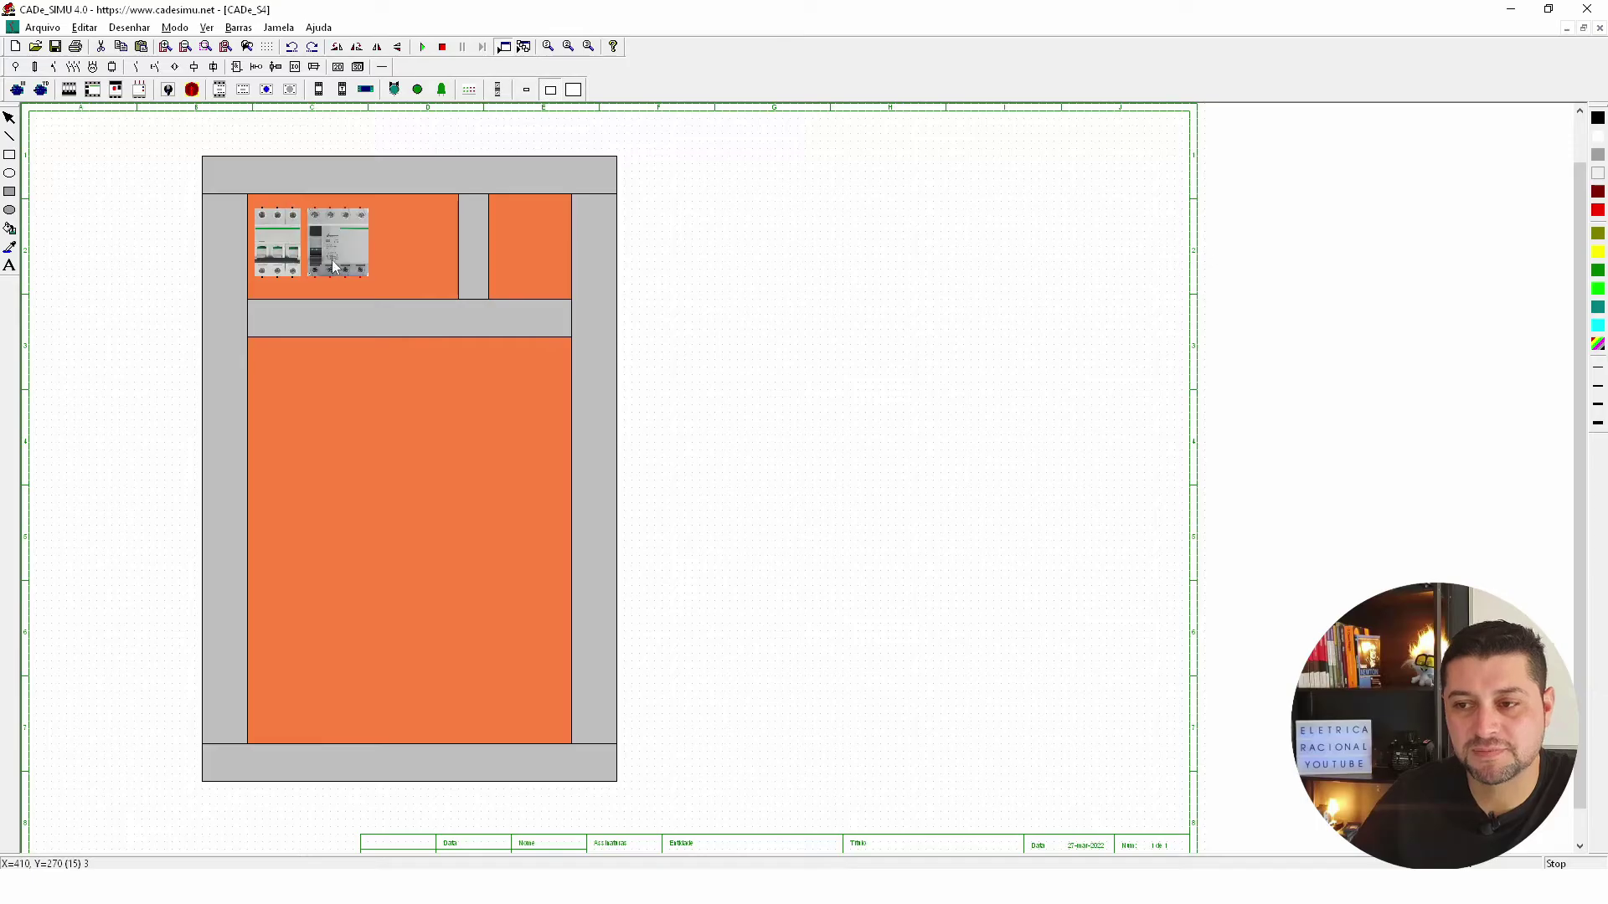
pyautogui.moveTo(331, 263); pyautogui.dragTo(331, 254)
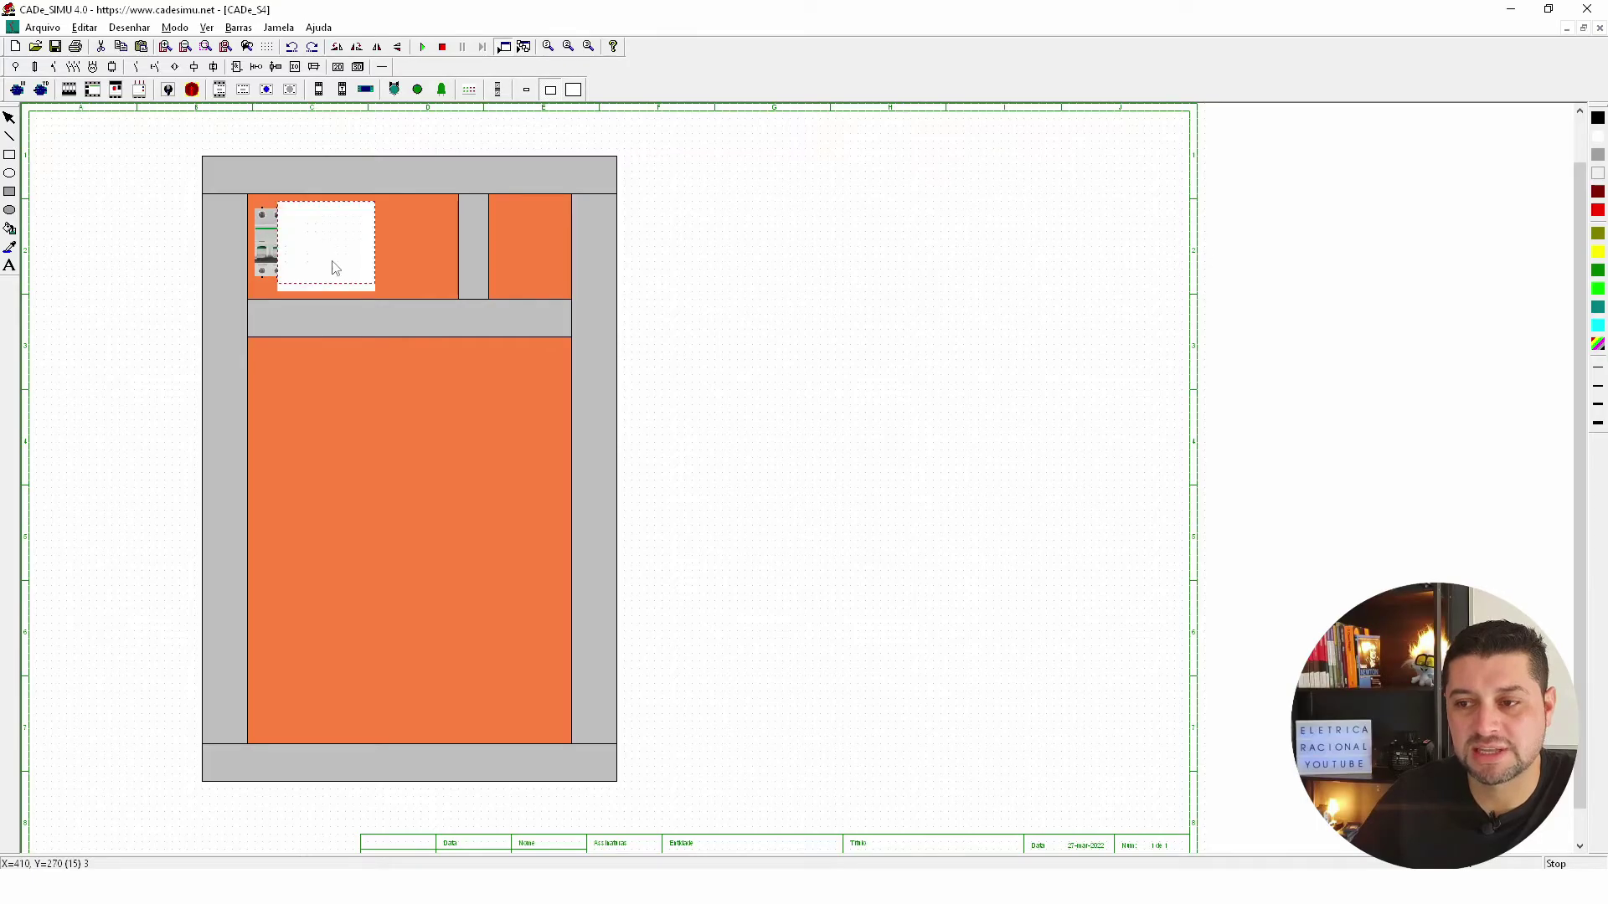
# Save the panel drawing under the name 'layout chapa de montagem'.
pyautogui.scroll(2, 225, 277)
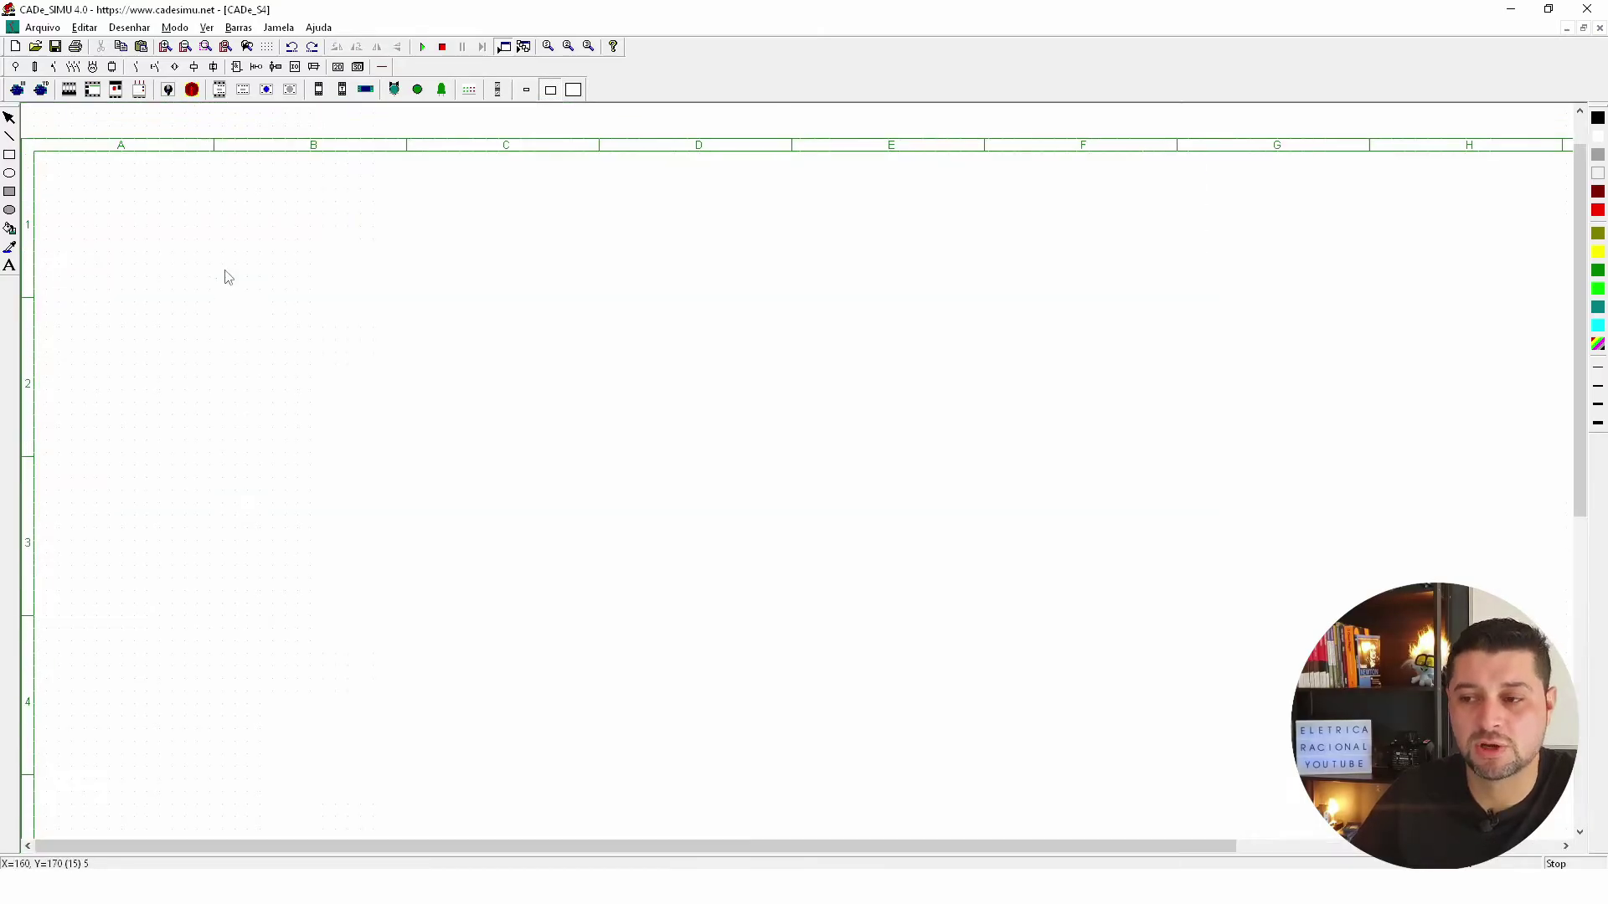
pyautogui.scroll(1, 502, 368)
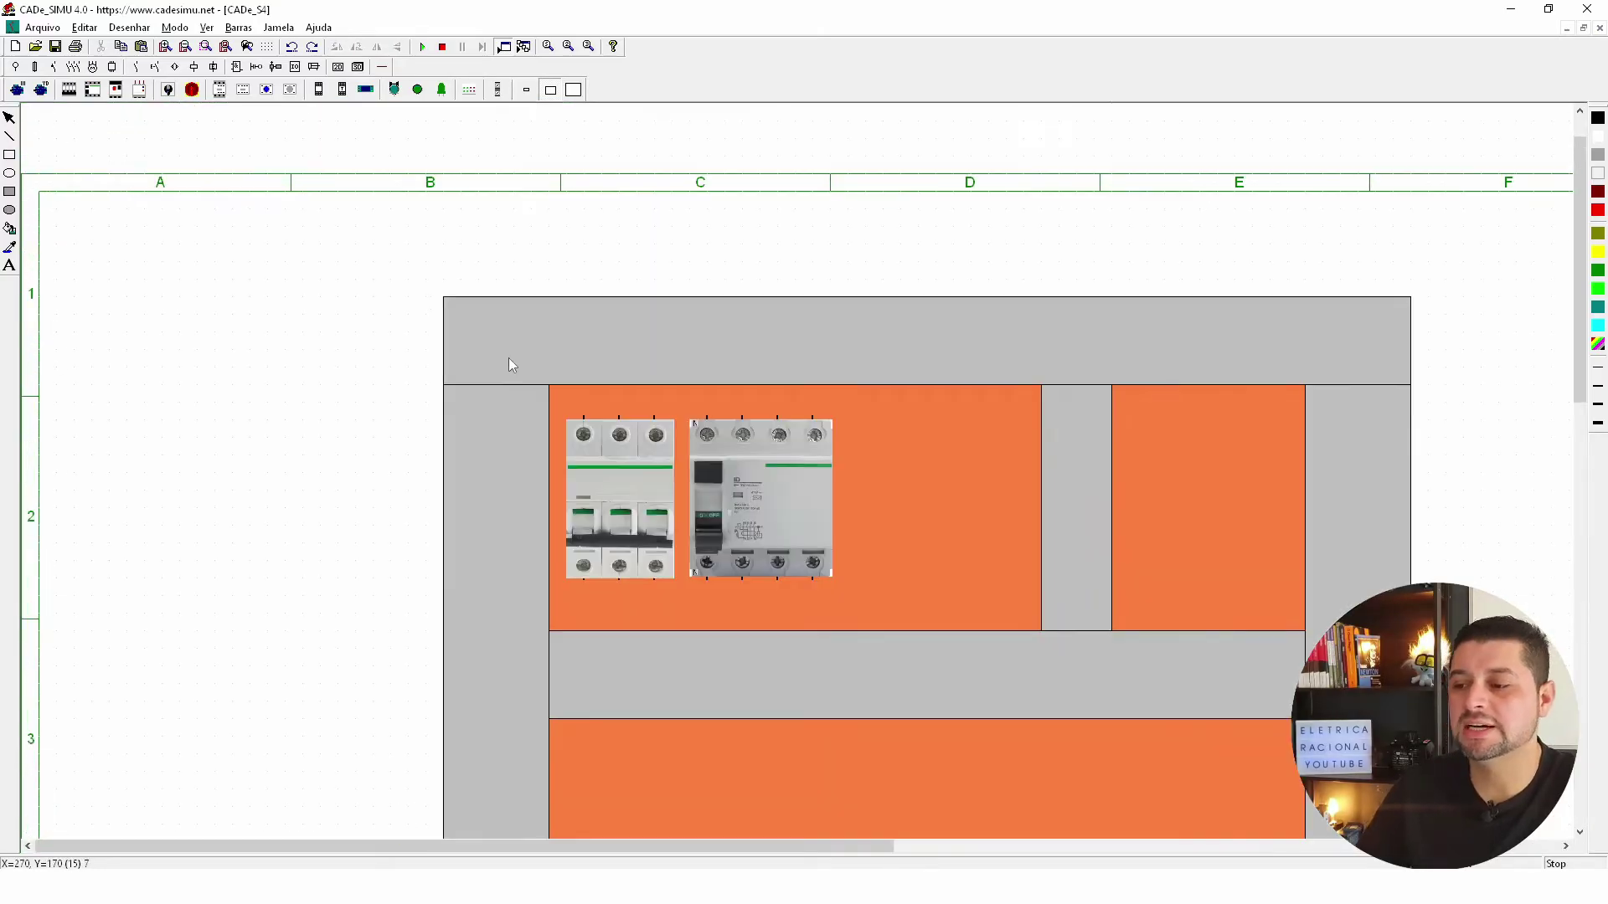
pyautogui.scroll(-1, 509, 359)
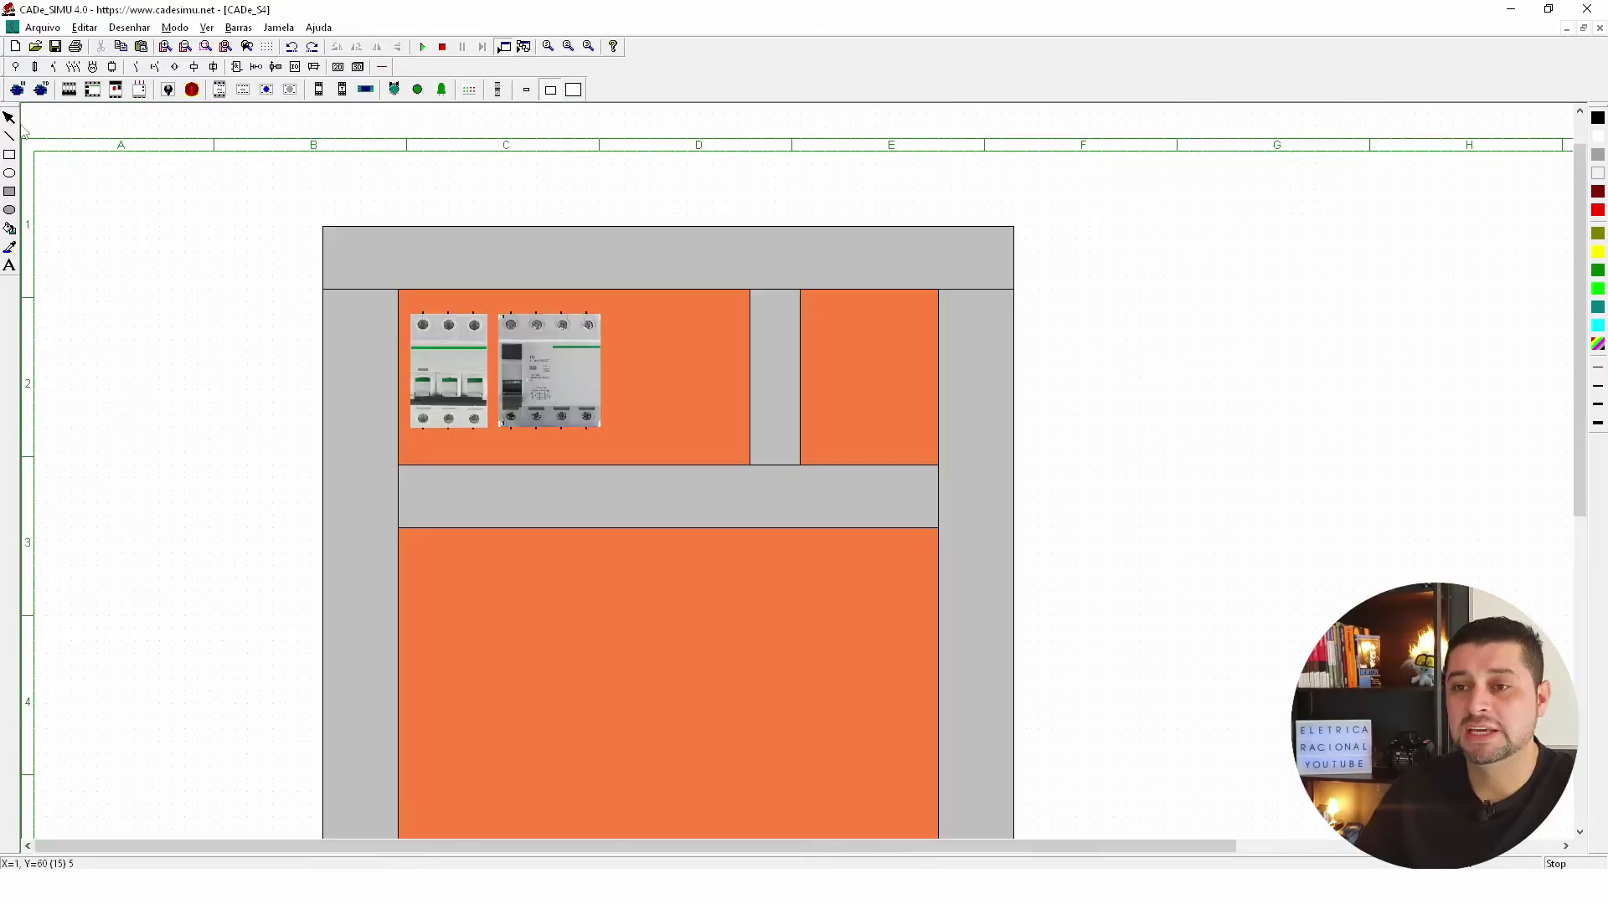
pyautogui.click(55, 47)
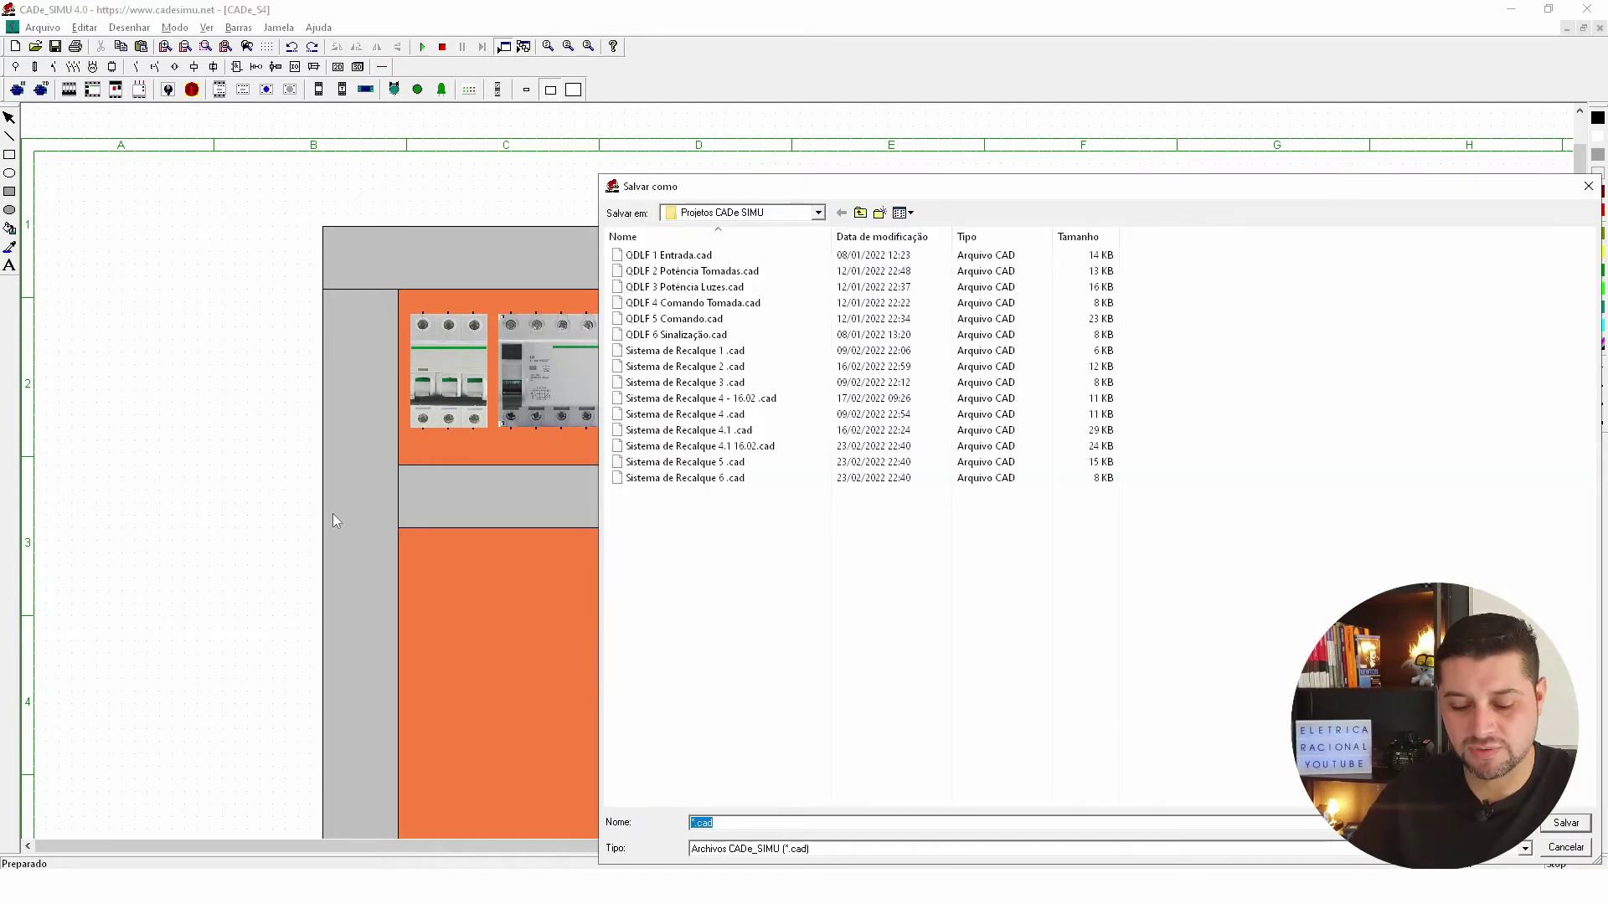
pyautogui.write('lay')
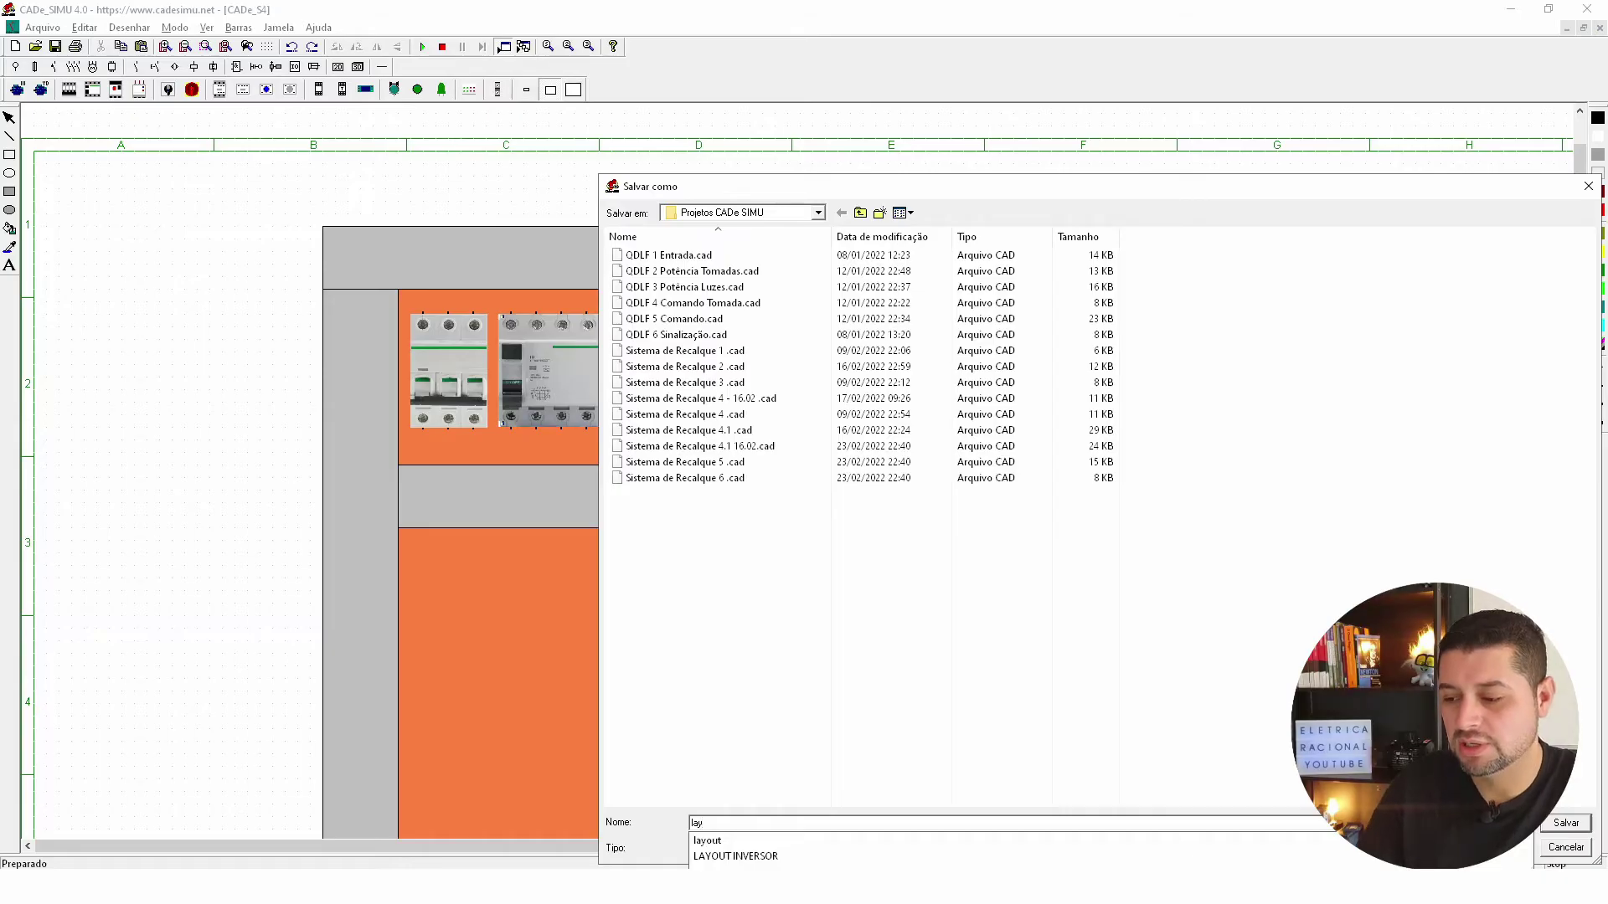
pyautogui.write('out chapa de montagem')
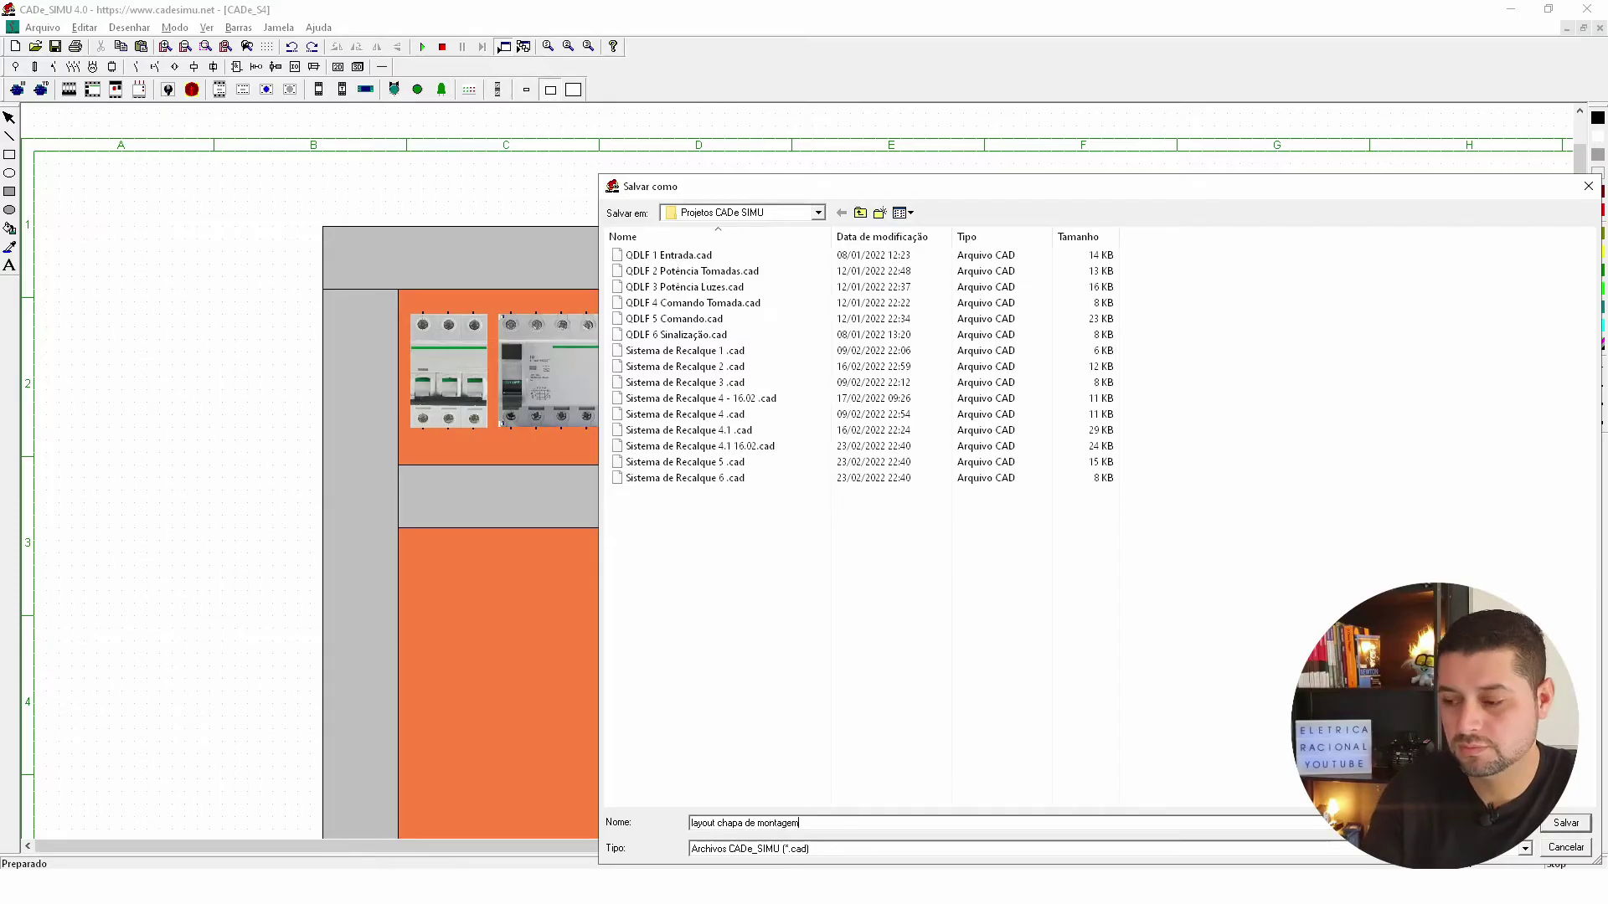
pyautogui.press('Return')
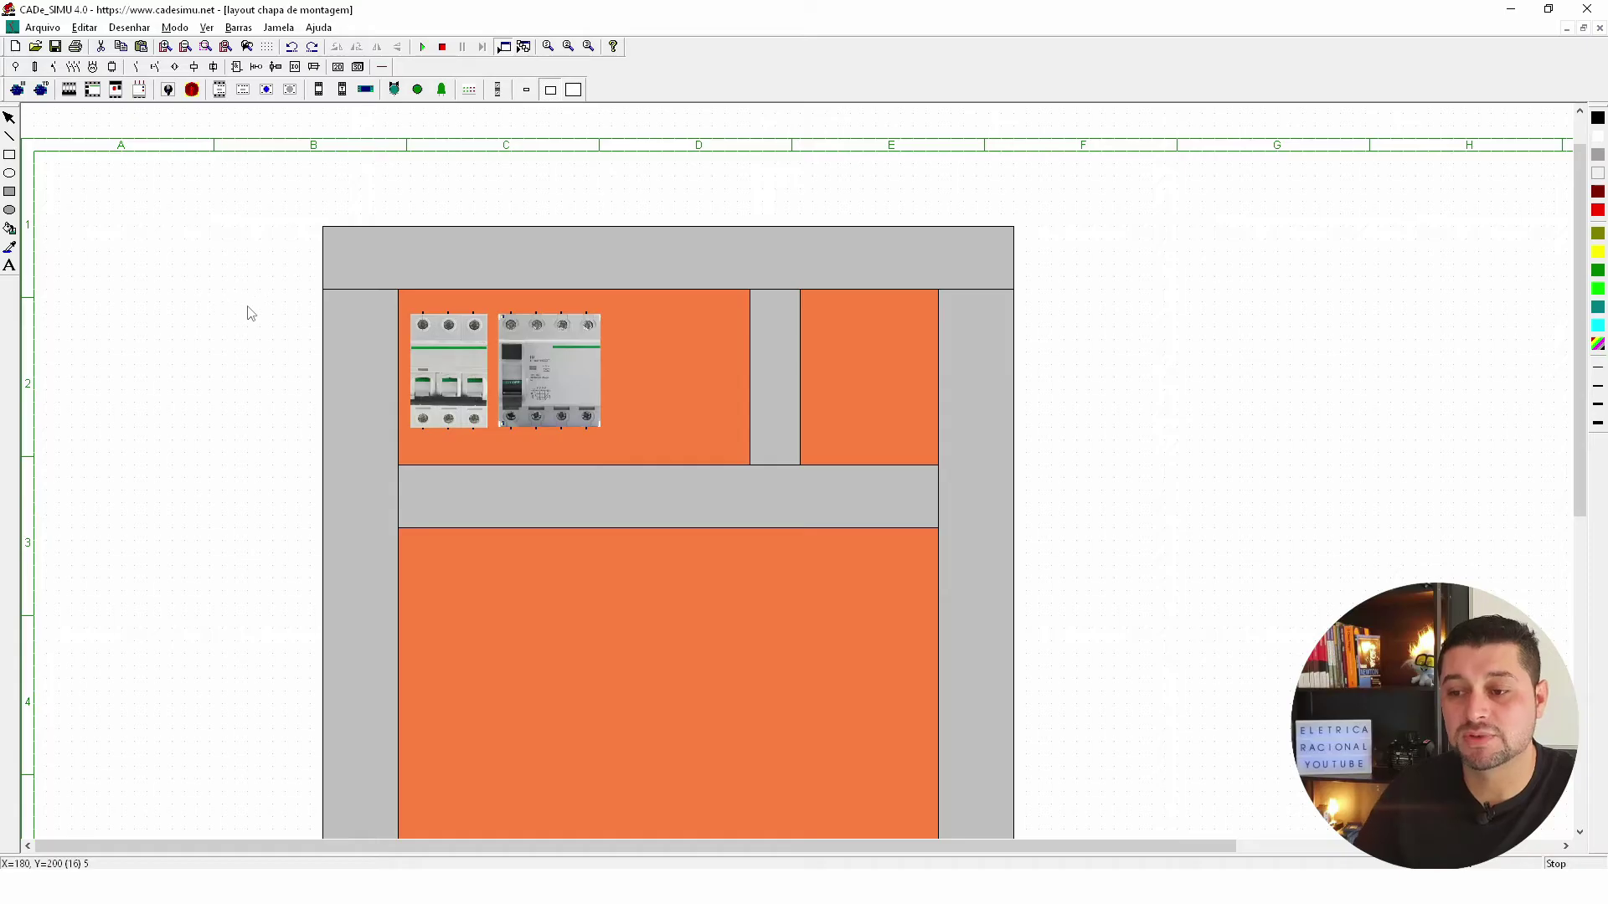
# Draw a dark grey DIN rail across the upper-left section up to the vertical duct.
pyautogui.moveTo(248, 303)
pyautogui.mouseDown()
pyautogui.moveTo(641, 440)
pyautogui.moveTo(1273, 405)
pyautogui.mouseUp()
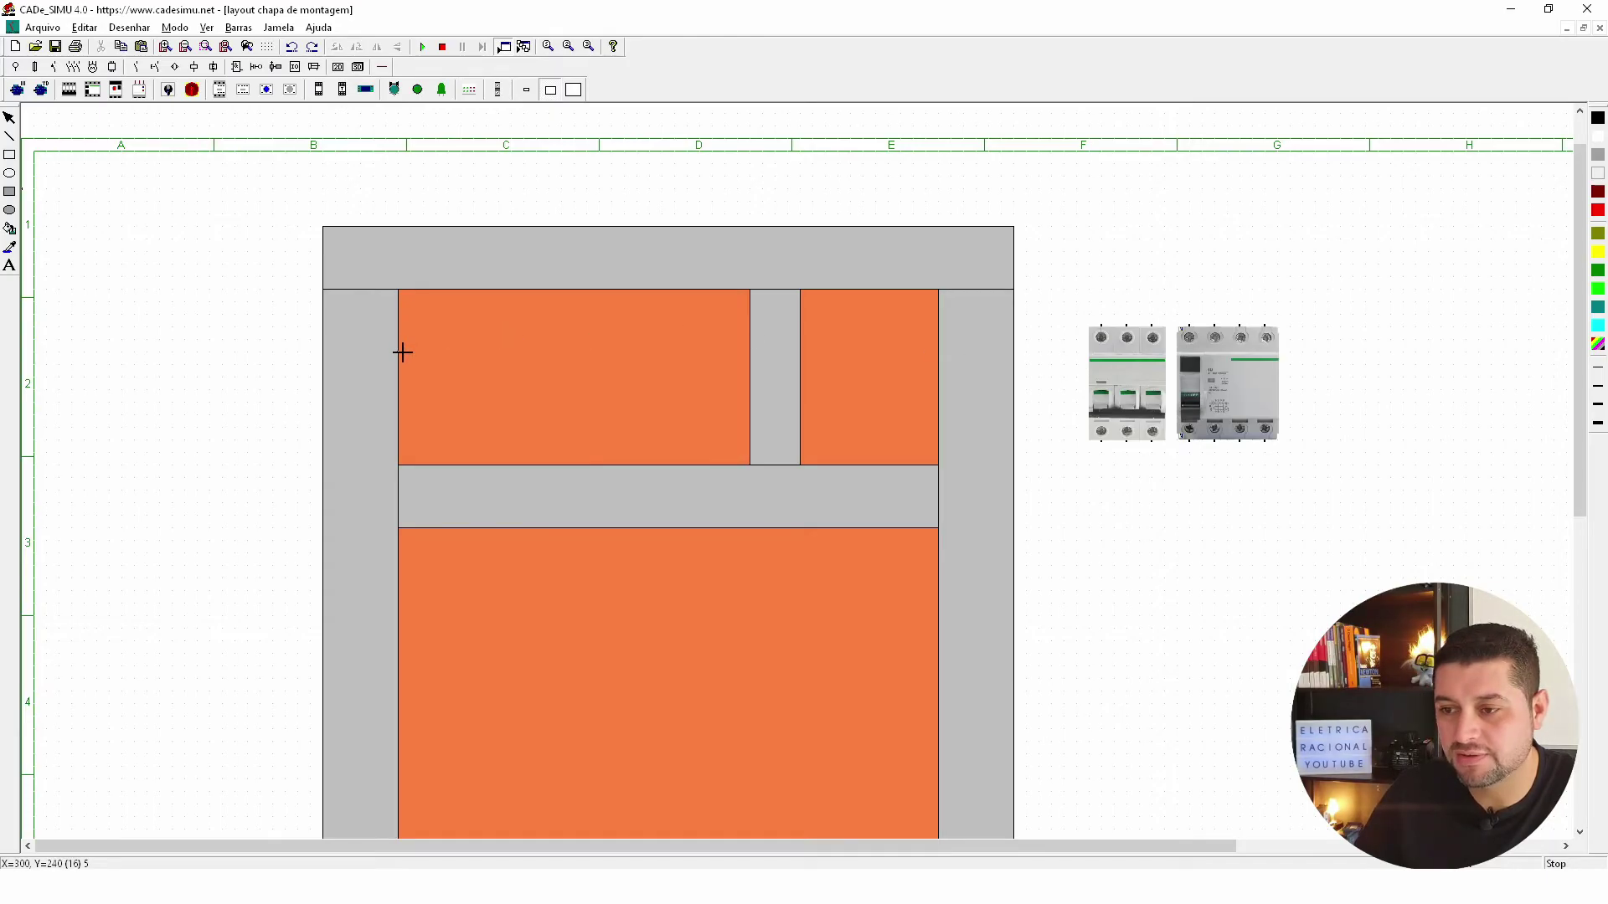
pyautogui.moveTo(404, 393); pyautogui.dragTo(637, 403)
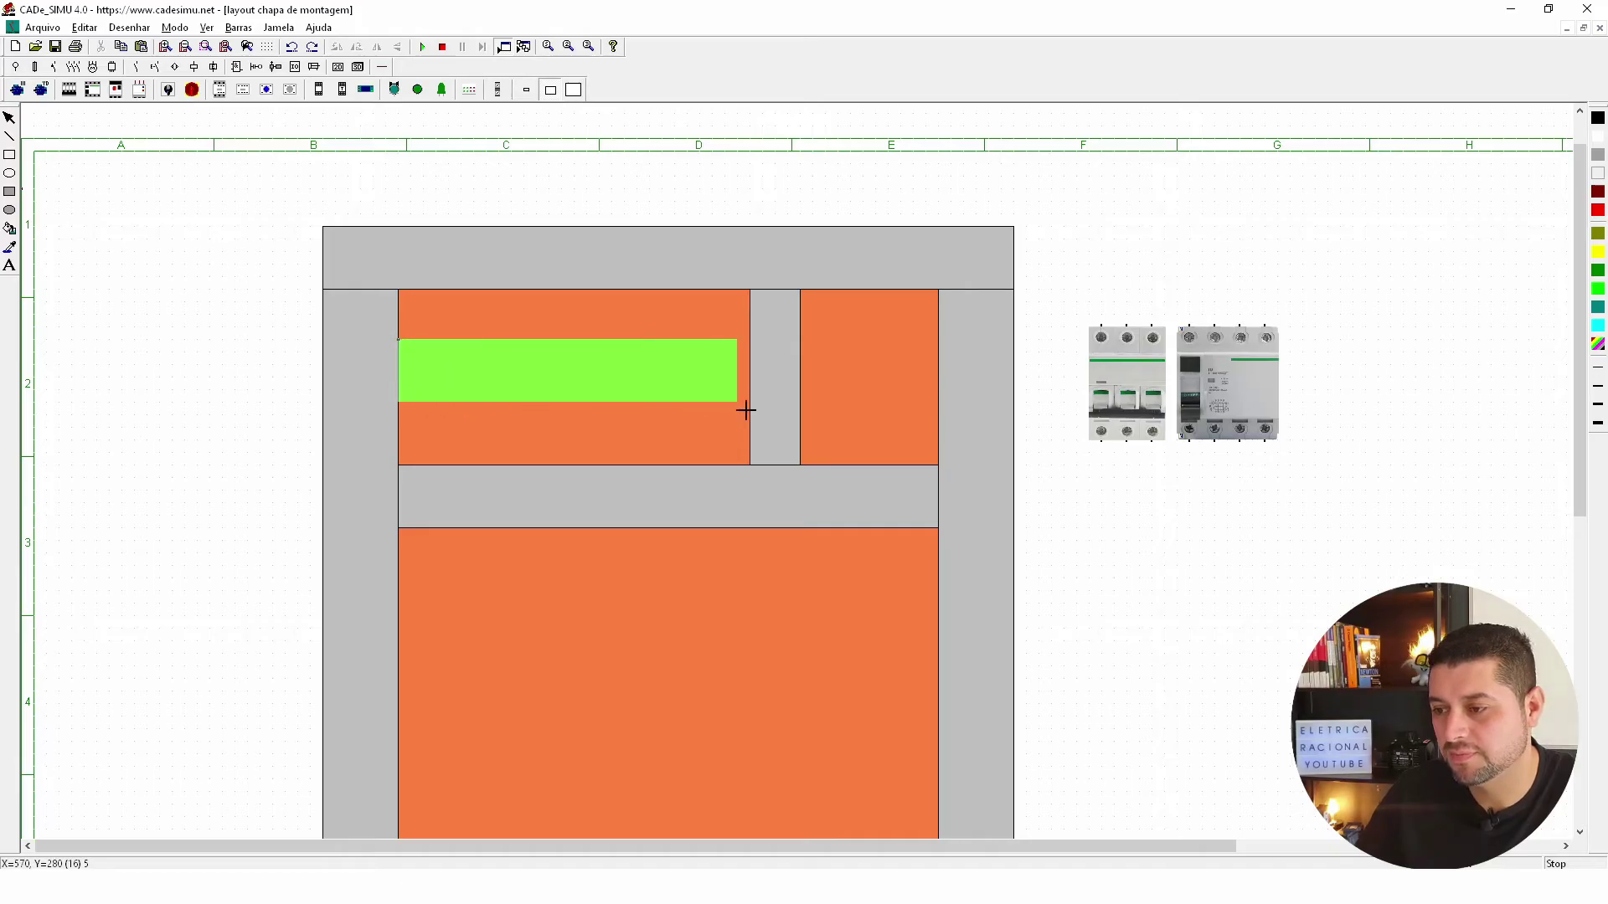
pyautogui.moveTo(636, 403); pyautogui.dragTo(753, 410)
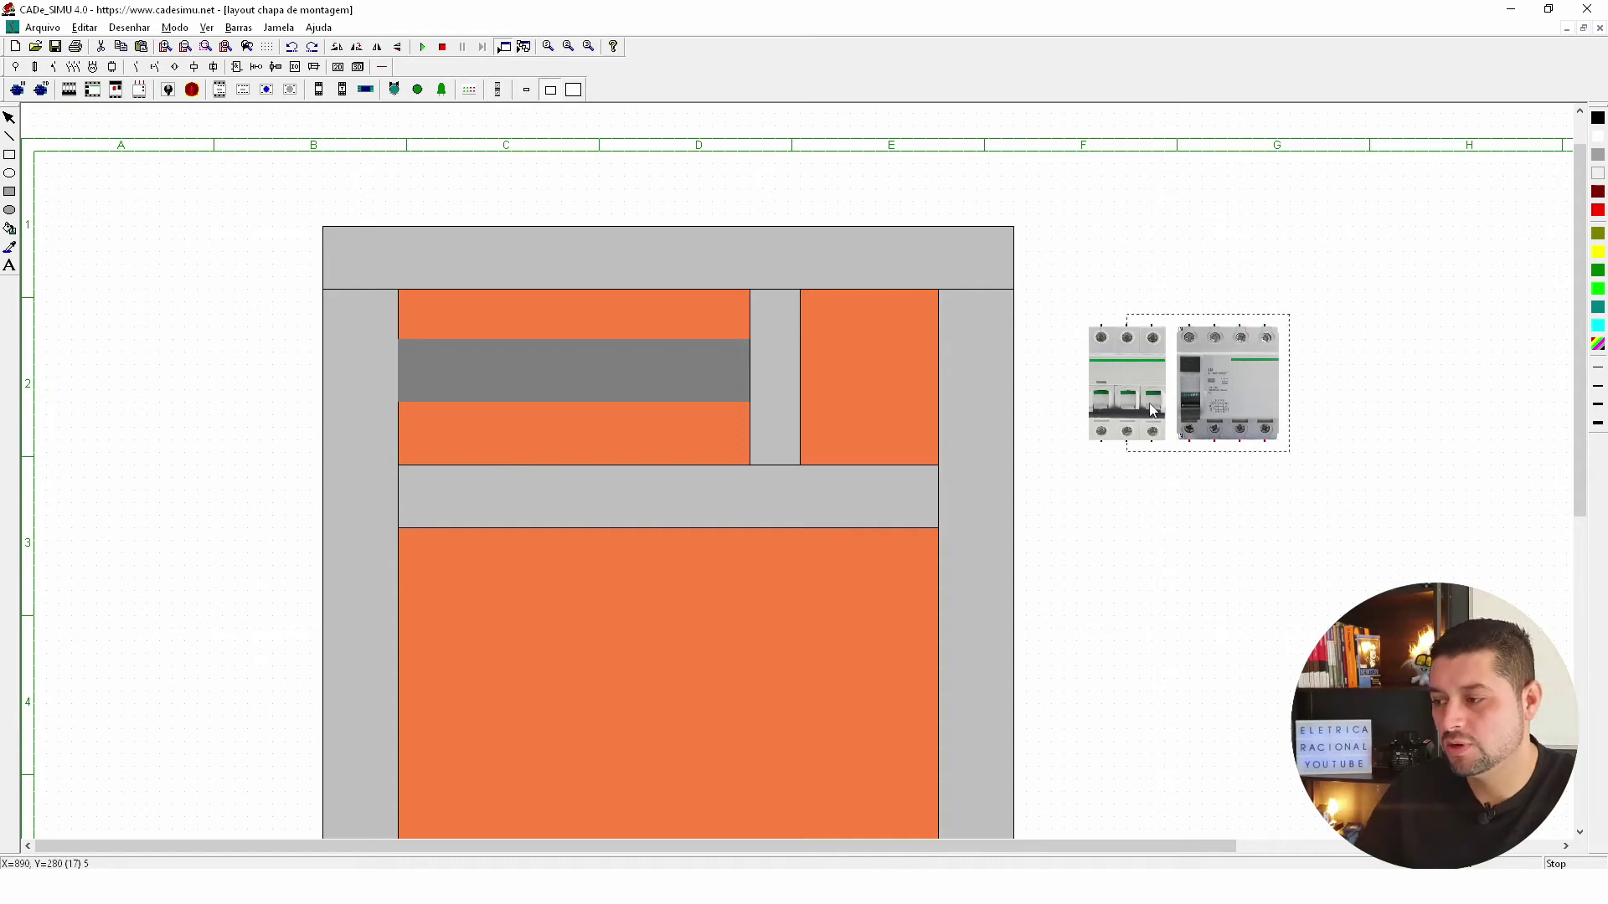
# Delete the spare RCD and 3-pole breaker copies beside the panel.
pyautogui.moveTo(1052, 265)
pyautogui.mouseDown()
pyautogui.moveTo(1288, 496)
pyautogui.moveTo(1310, 496)
pyautogui.moveTo(622, 479)
pyautogui.moveTo(545, 383)
pyautogui.mouseUp()
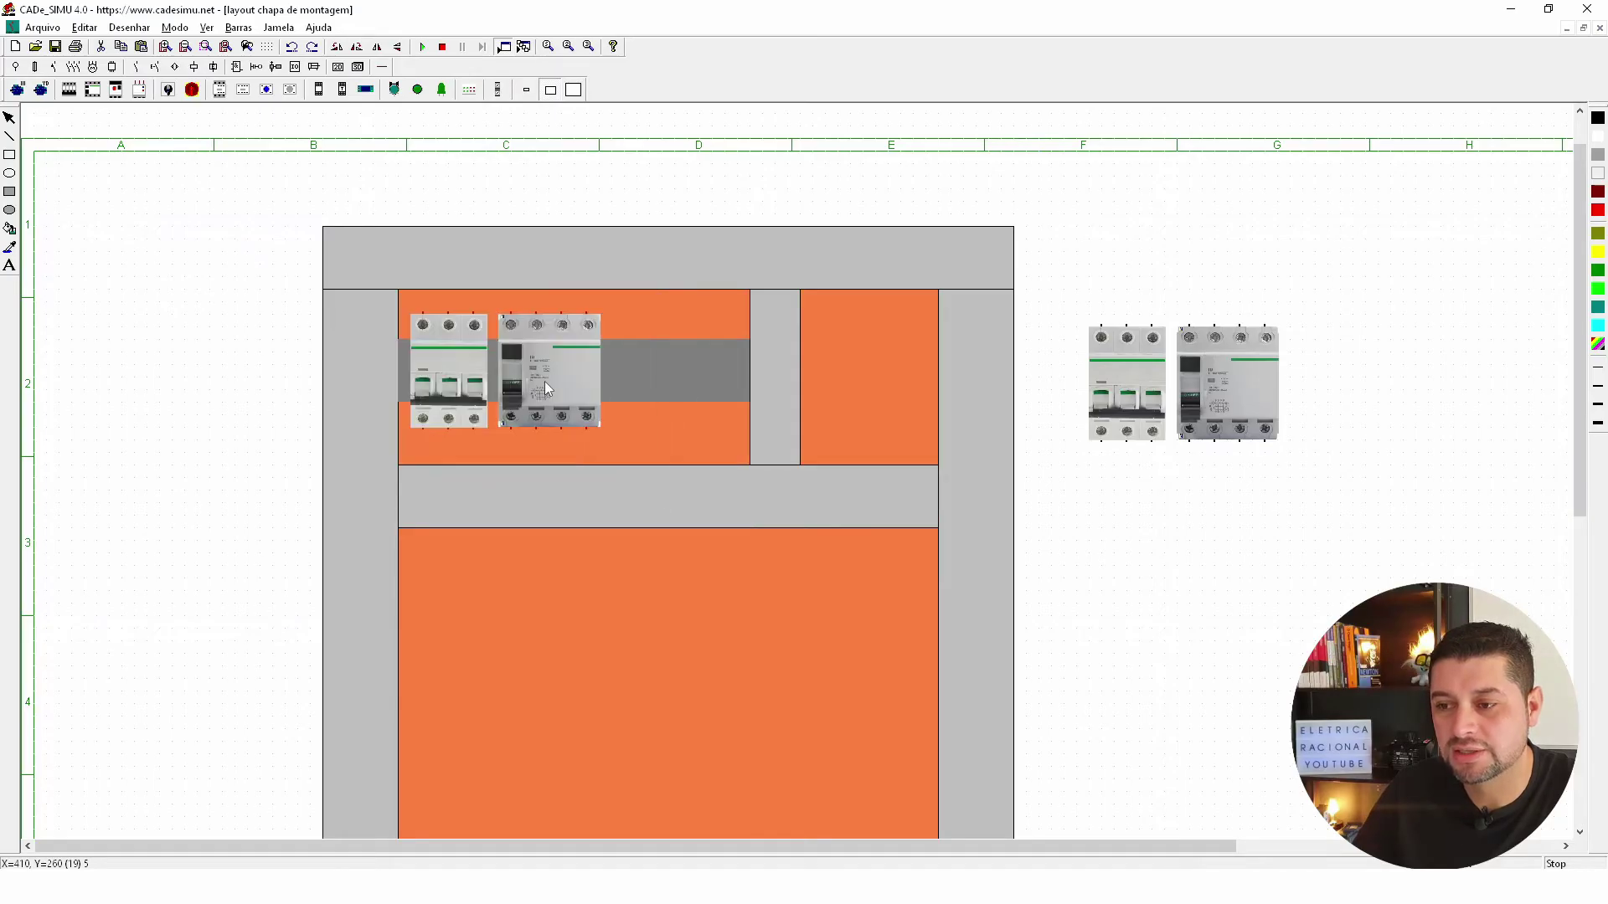
pyautogui.click(1194, 232)
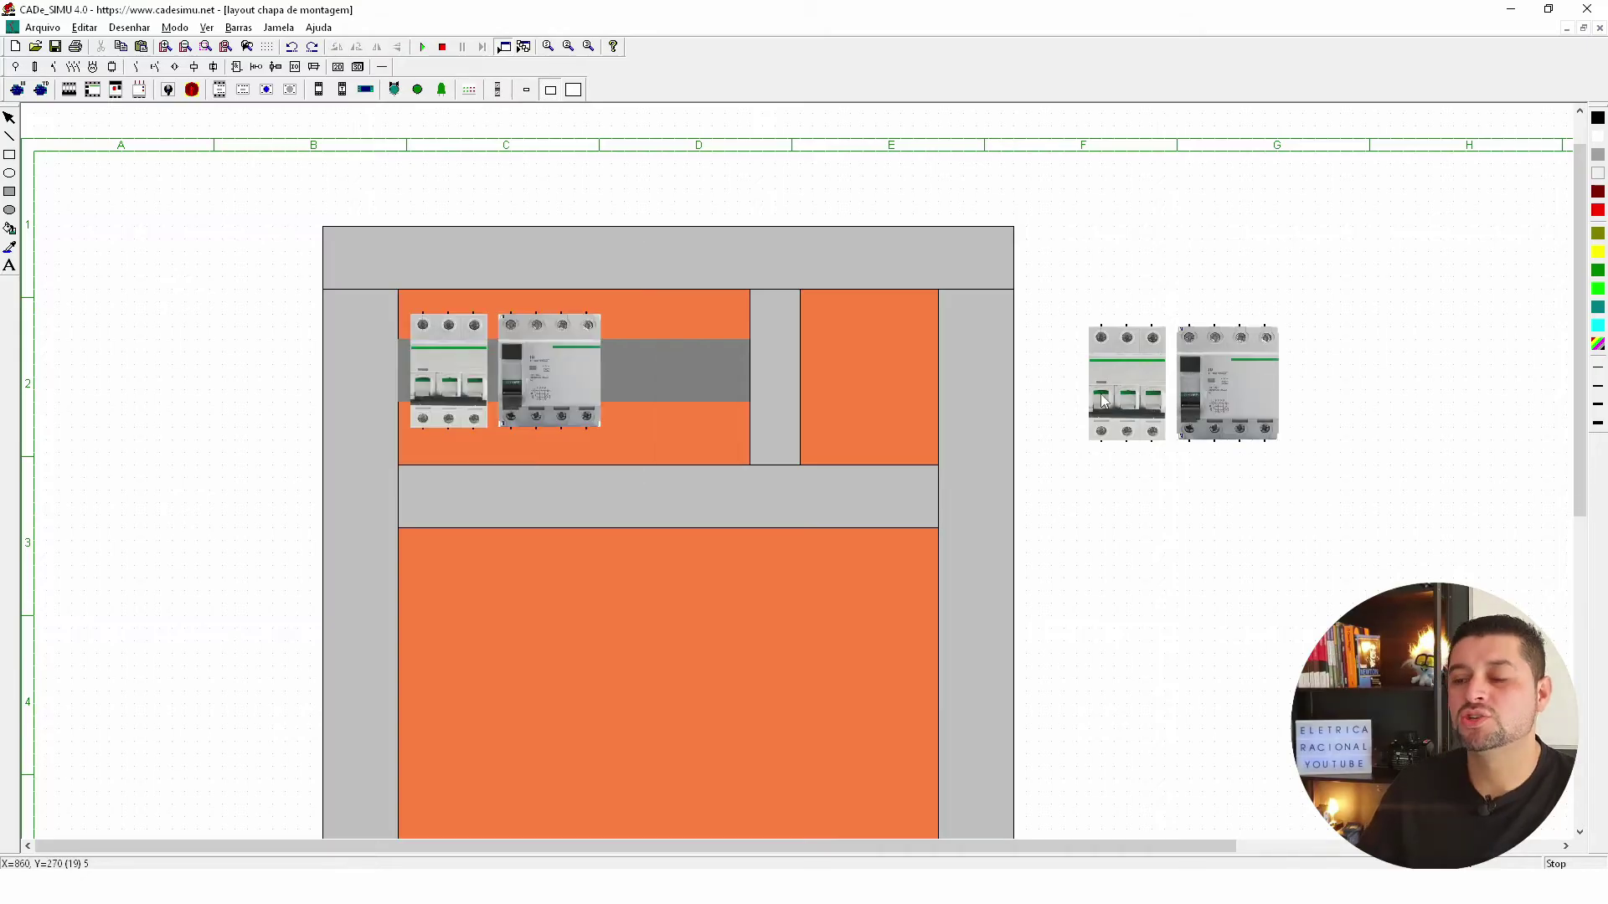
pyautogui.moveTo(1079, 290); pyautogui.dragTo(1336, 485)
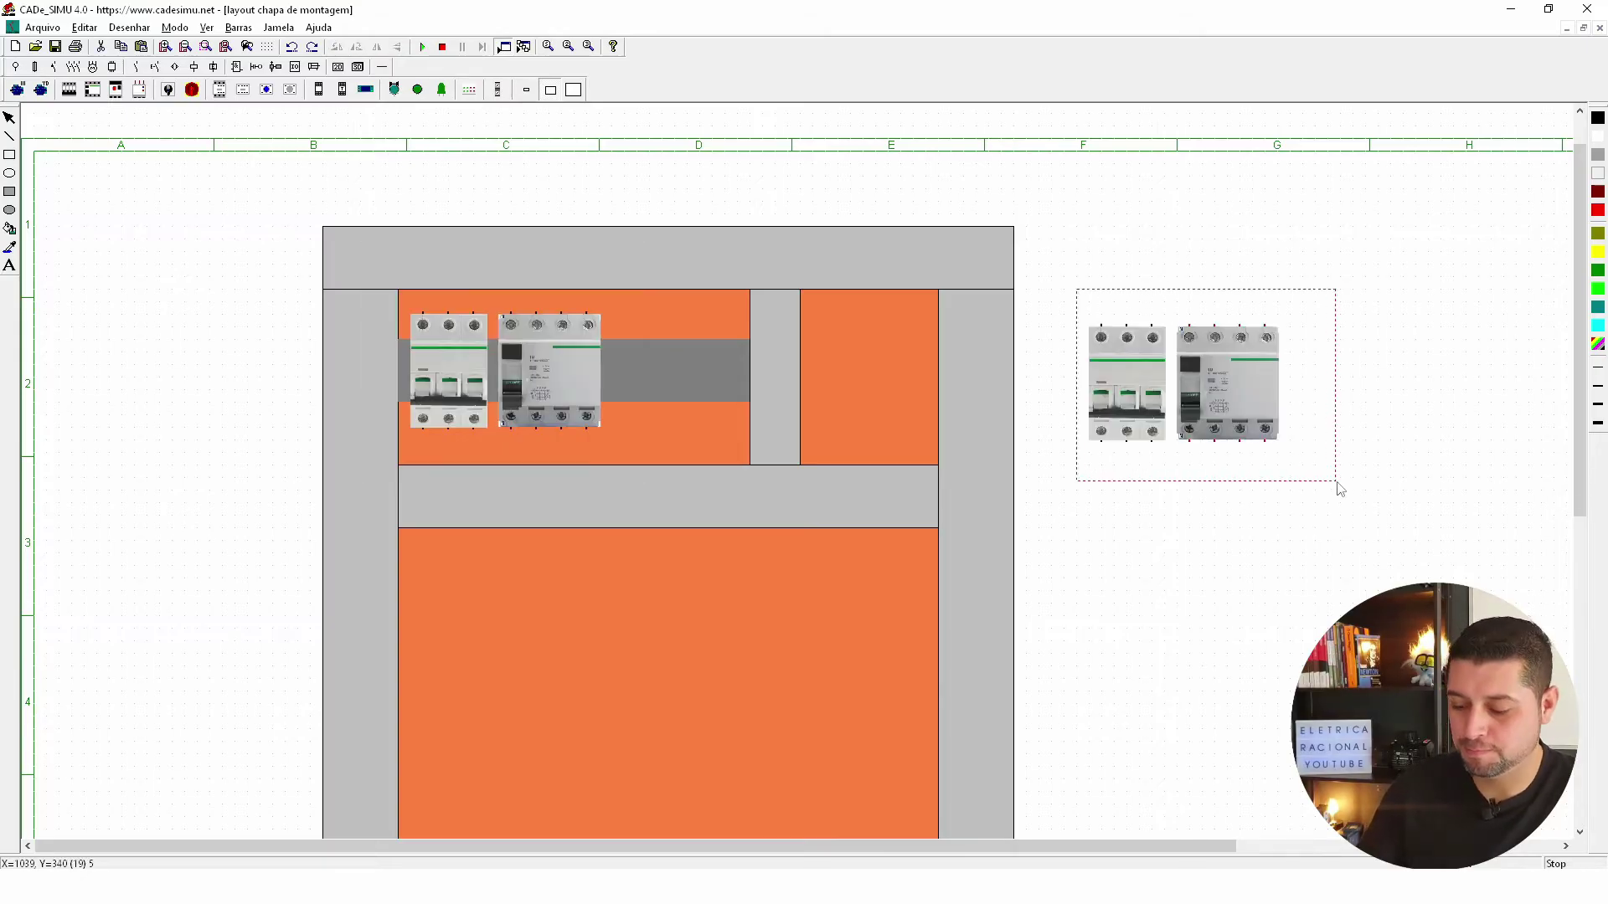
pyautogui.press('Delete')
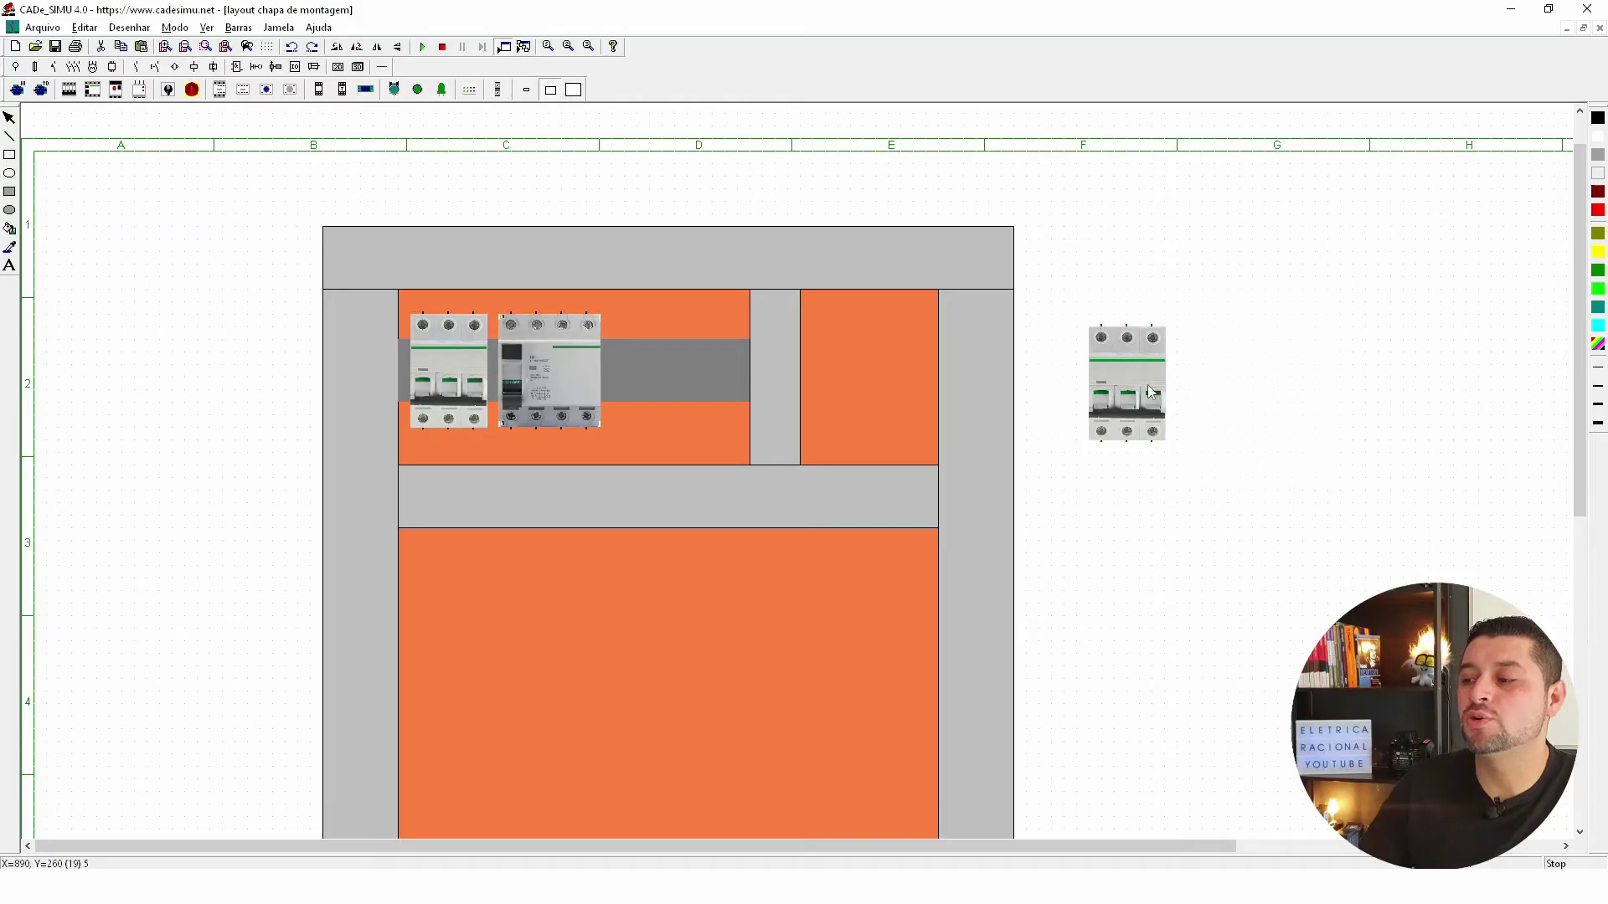
pyautogui.click(1147, 353)
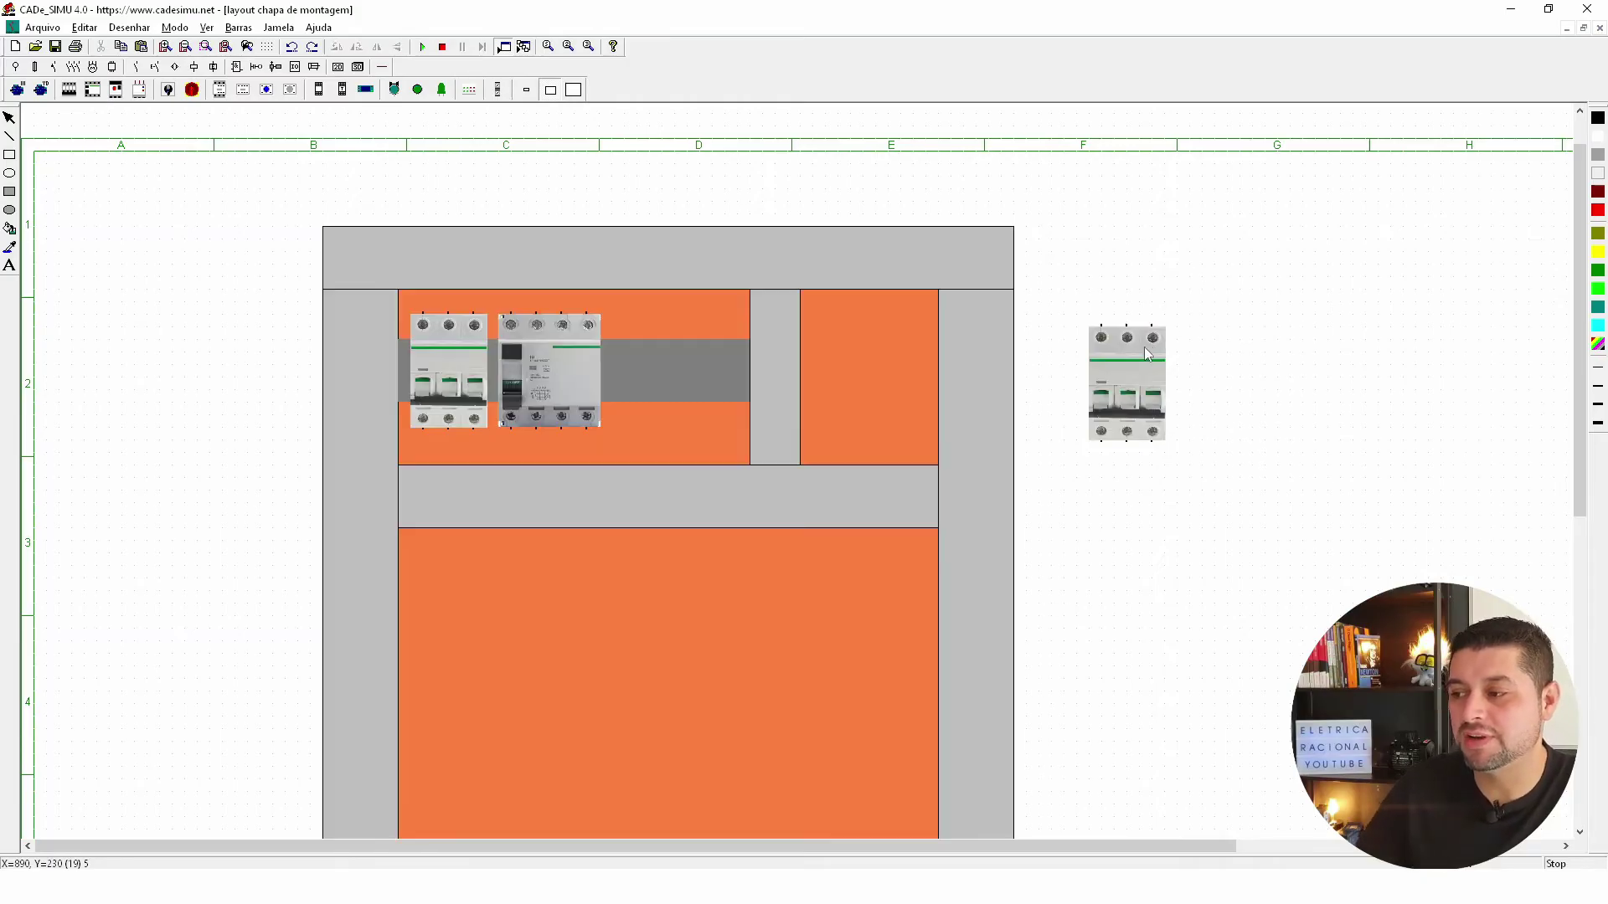
pyautogui.press('Delete')
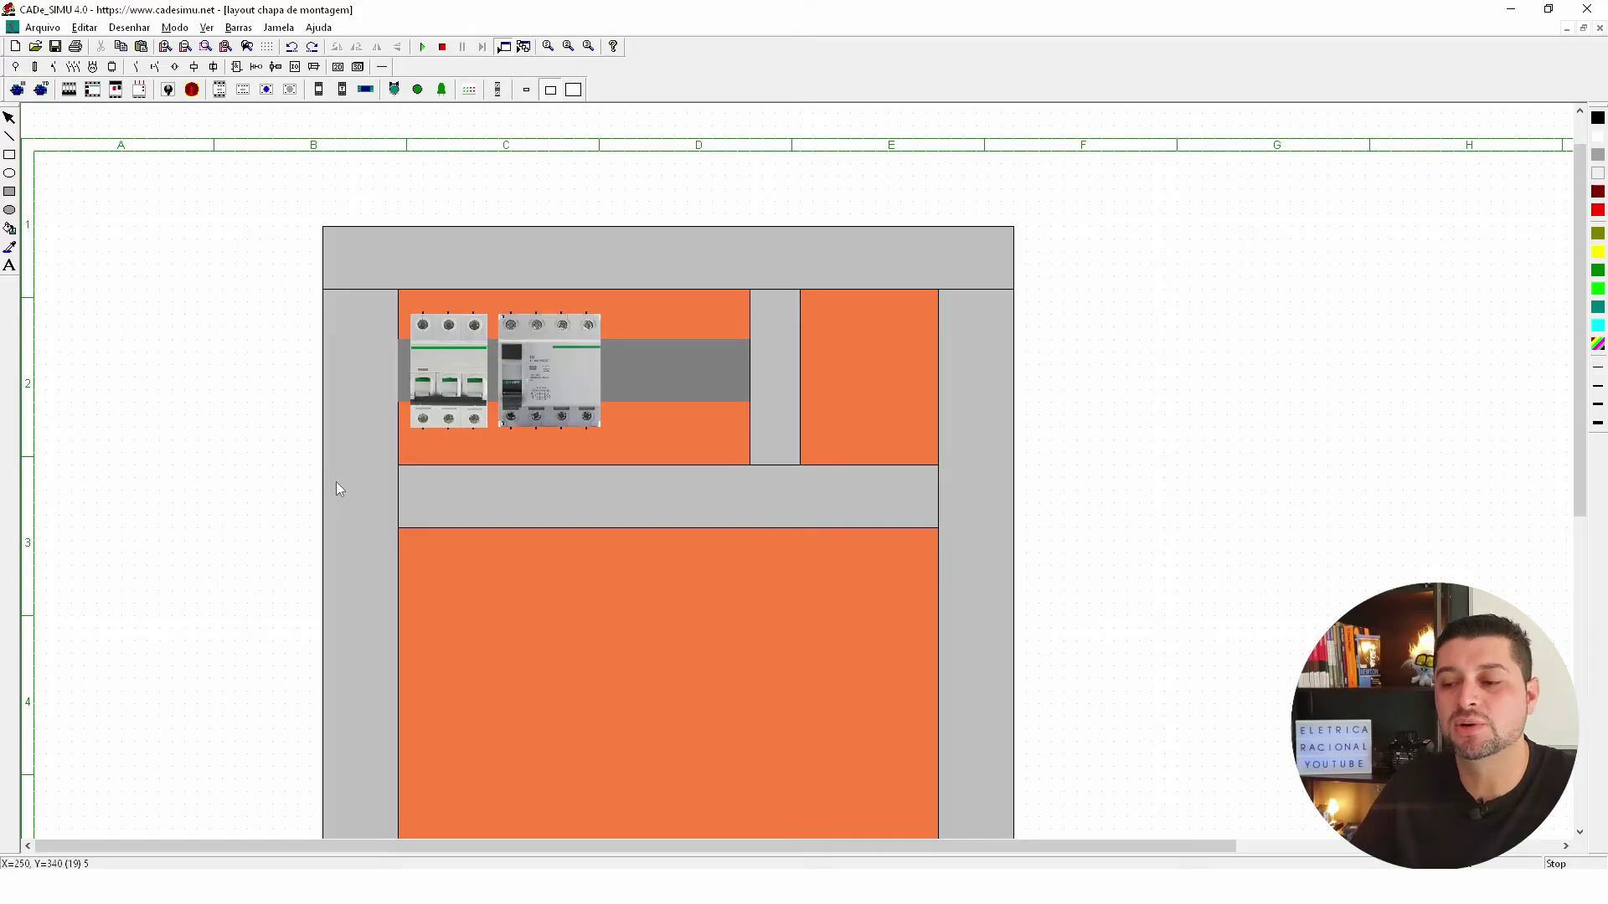
# Move the 3-pole breaker and RCD off the rail to beside the panel's right side.
pyautogui.moveTo(445, 388); pyautogui.dragTo(225, 465)
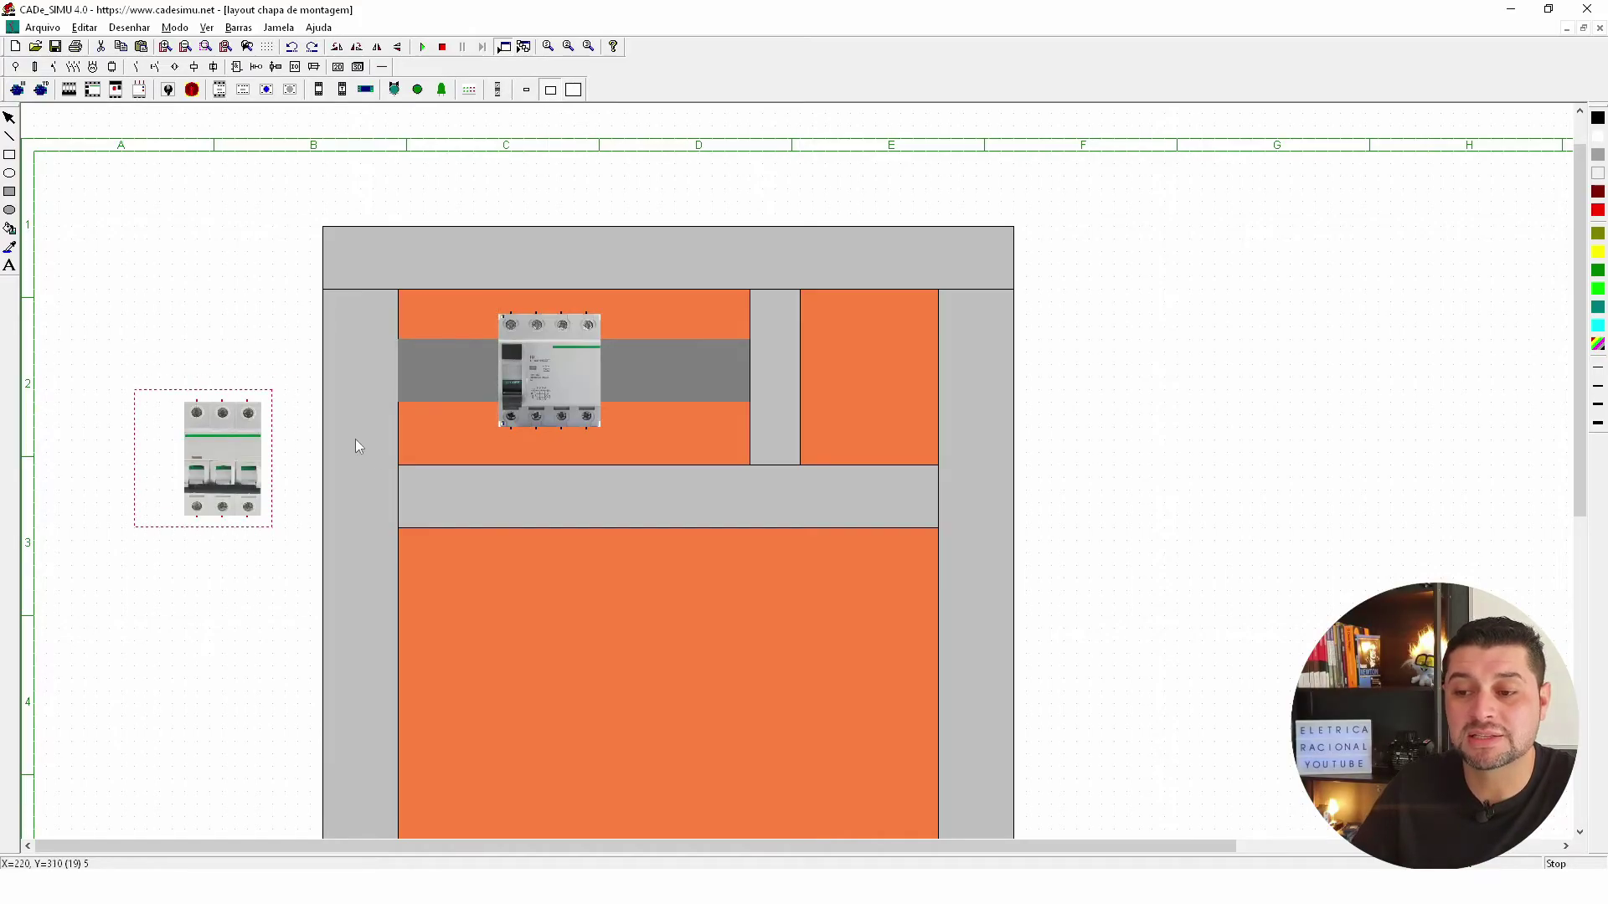
pyautogui.moveTo(544, 365)
pyautogui.mouseDown()
pyautogui.moveTo(218, 604)
pyautogui.moveTo(1202, 362)
pyautogui.moveTo(1298, 379)
pyautogui.mouseUp()
pyautogui.moveTo(222, 465); pyautogui.dragTo(1178, 383)
pyautogui.click(1447, 300)
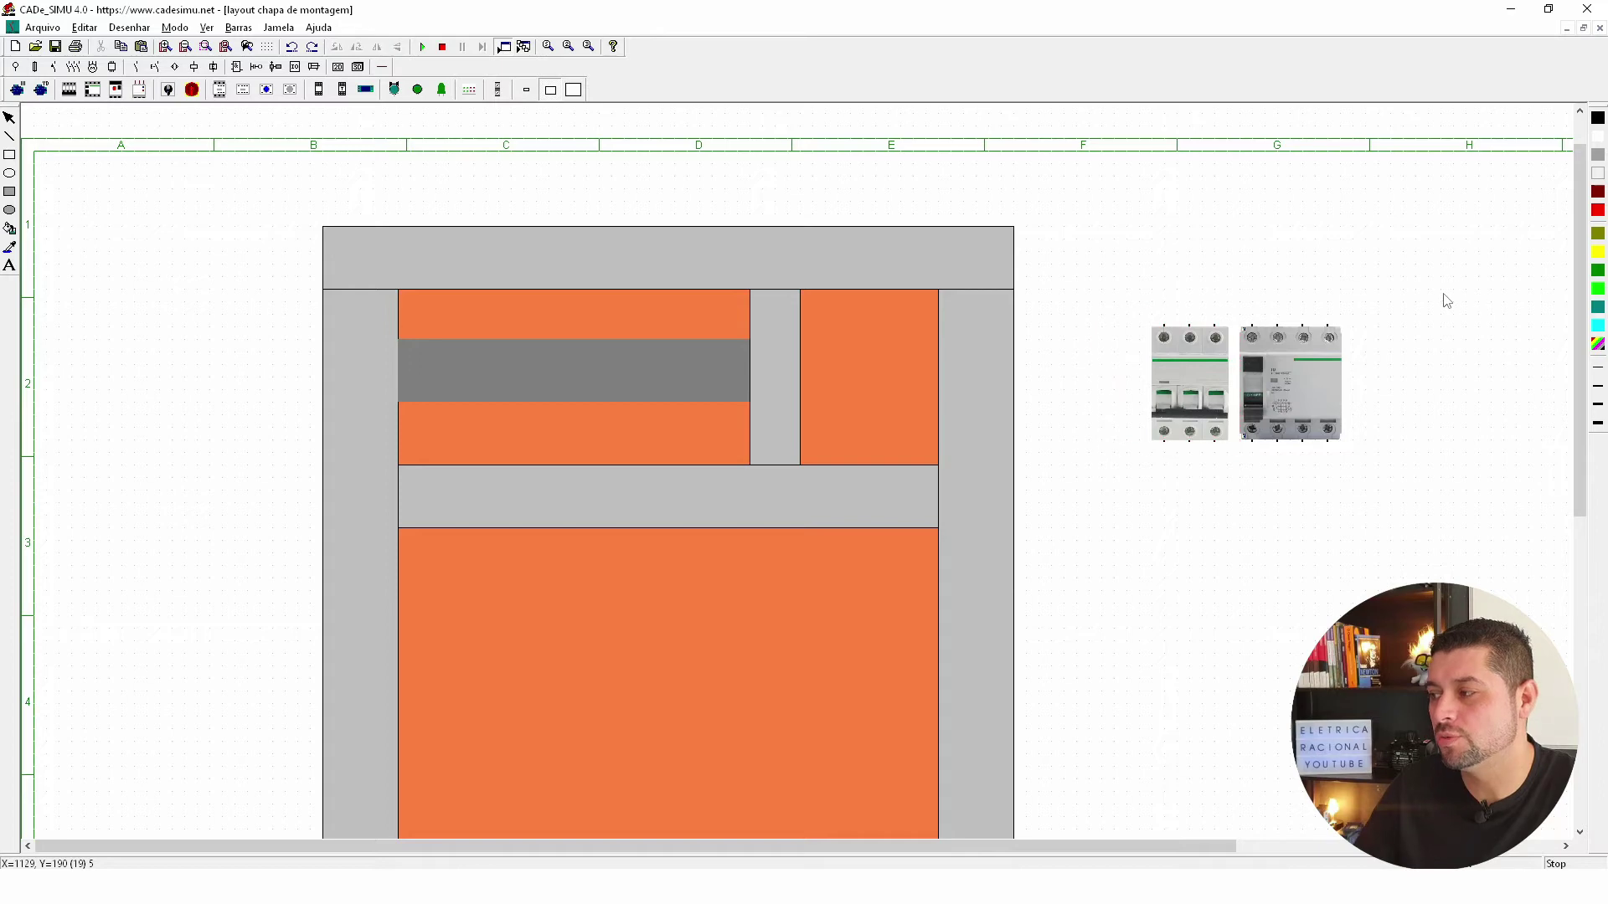
pyautogui.click(10, 153)
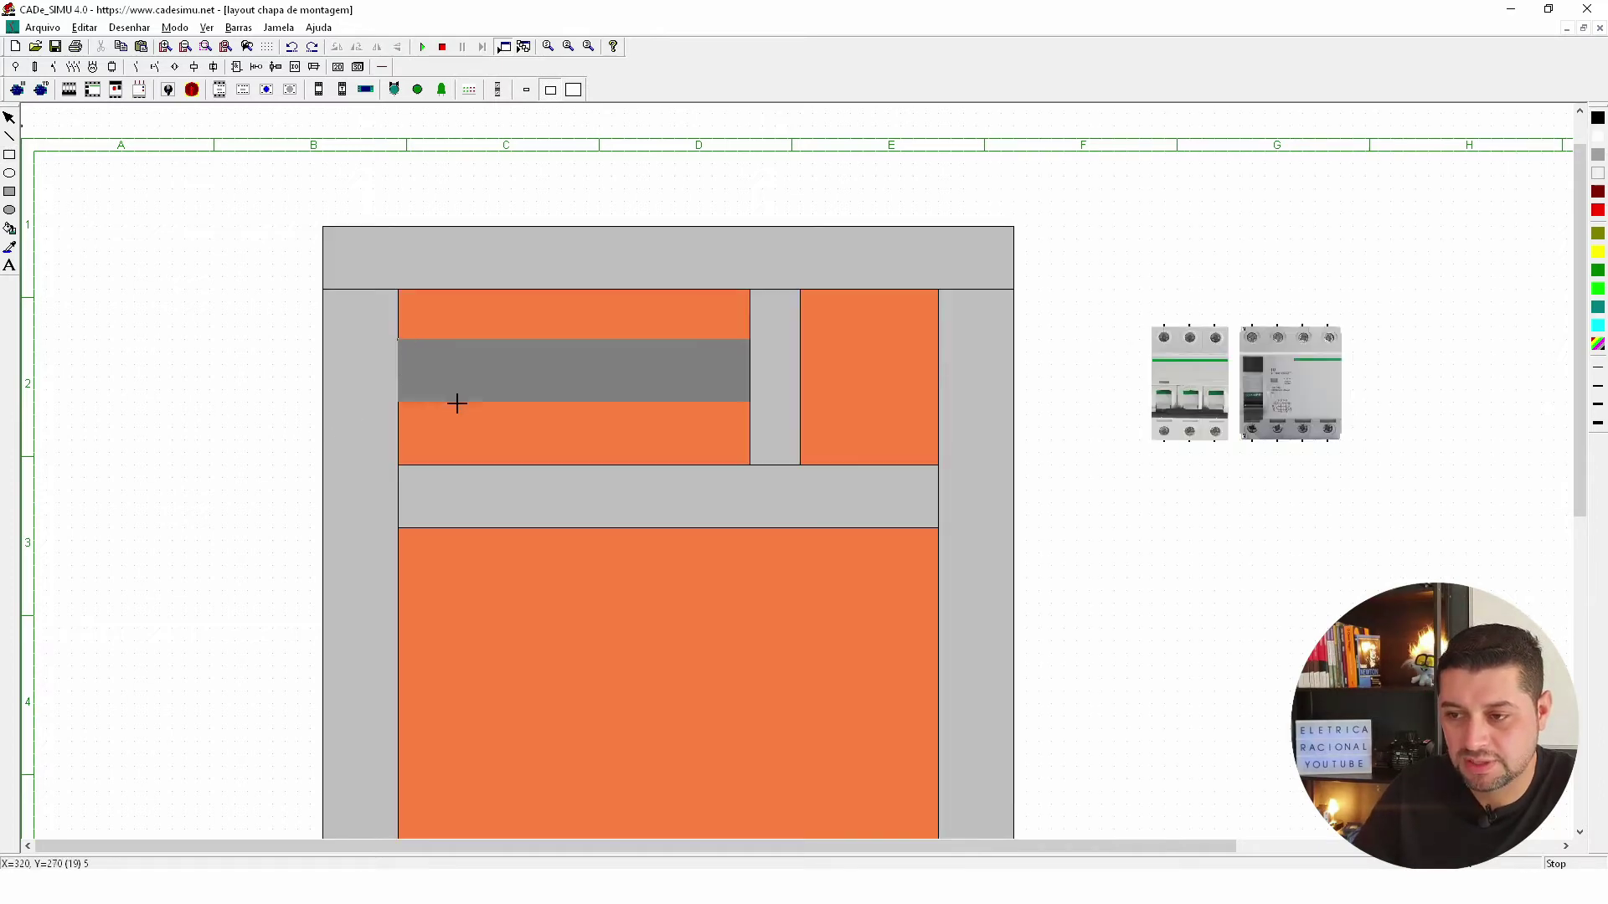
# Draw a small orange filled rectangle left of the panel, removing the empty outline.
pyautogui.rightClick(751, 406)
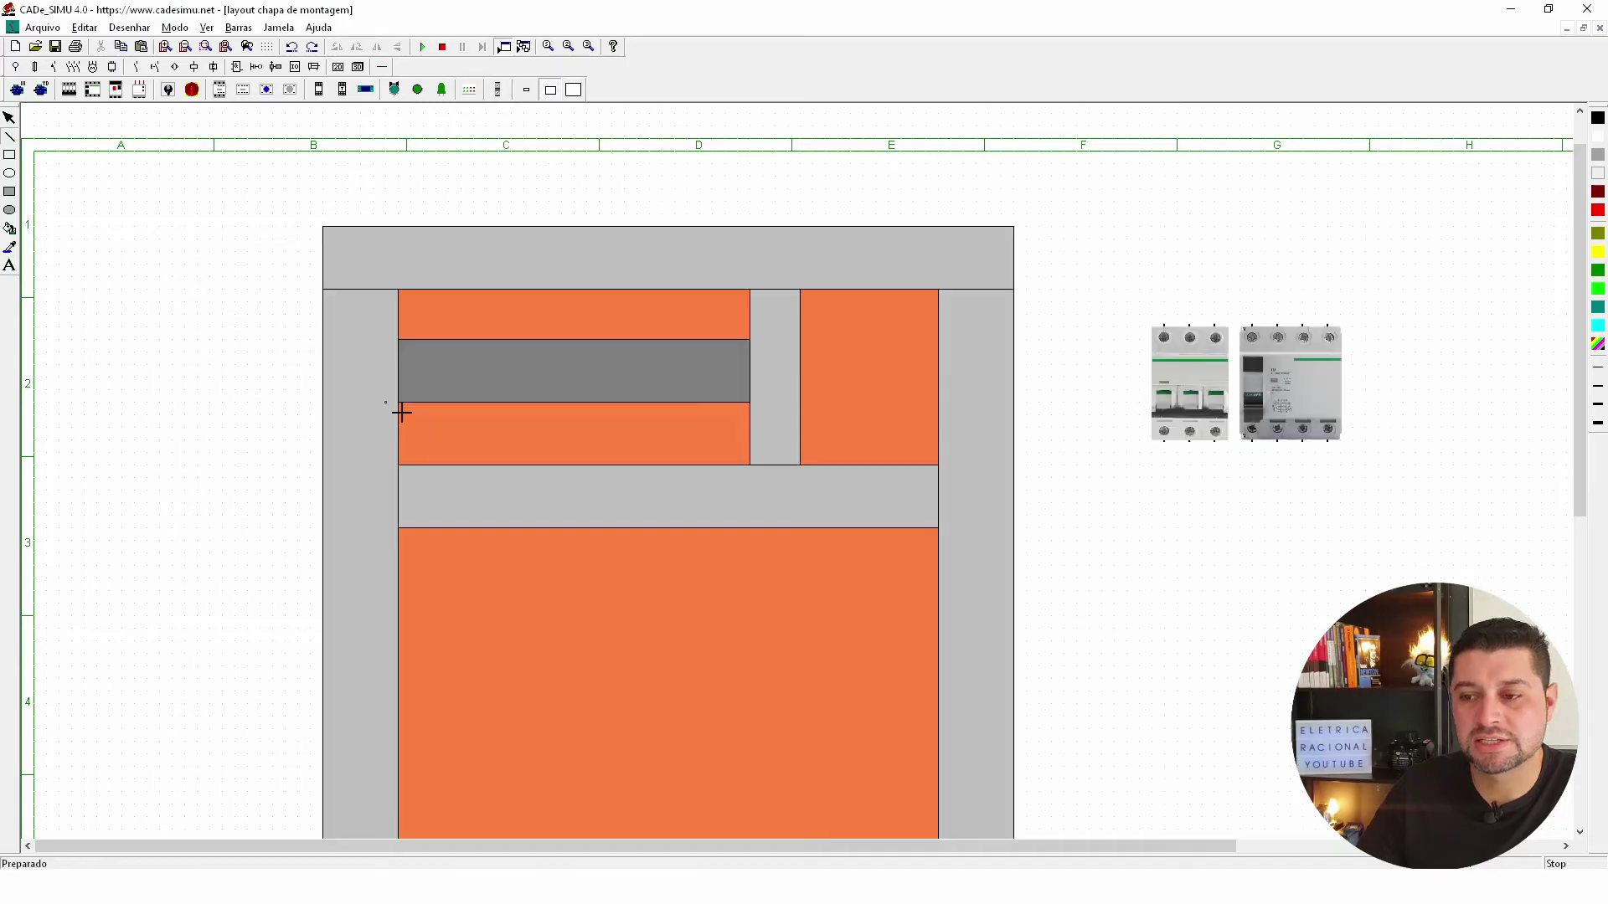
pyautogui.click(1597, 344)
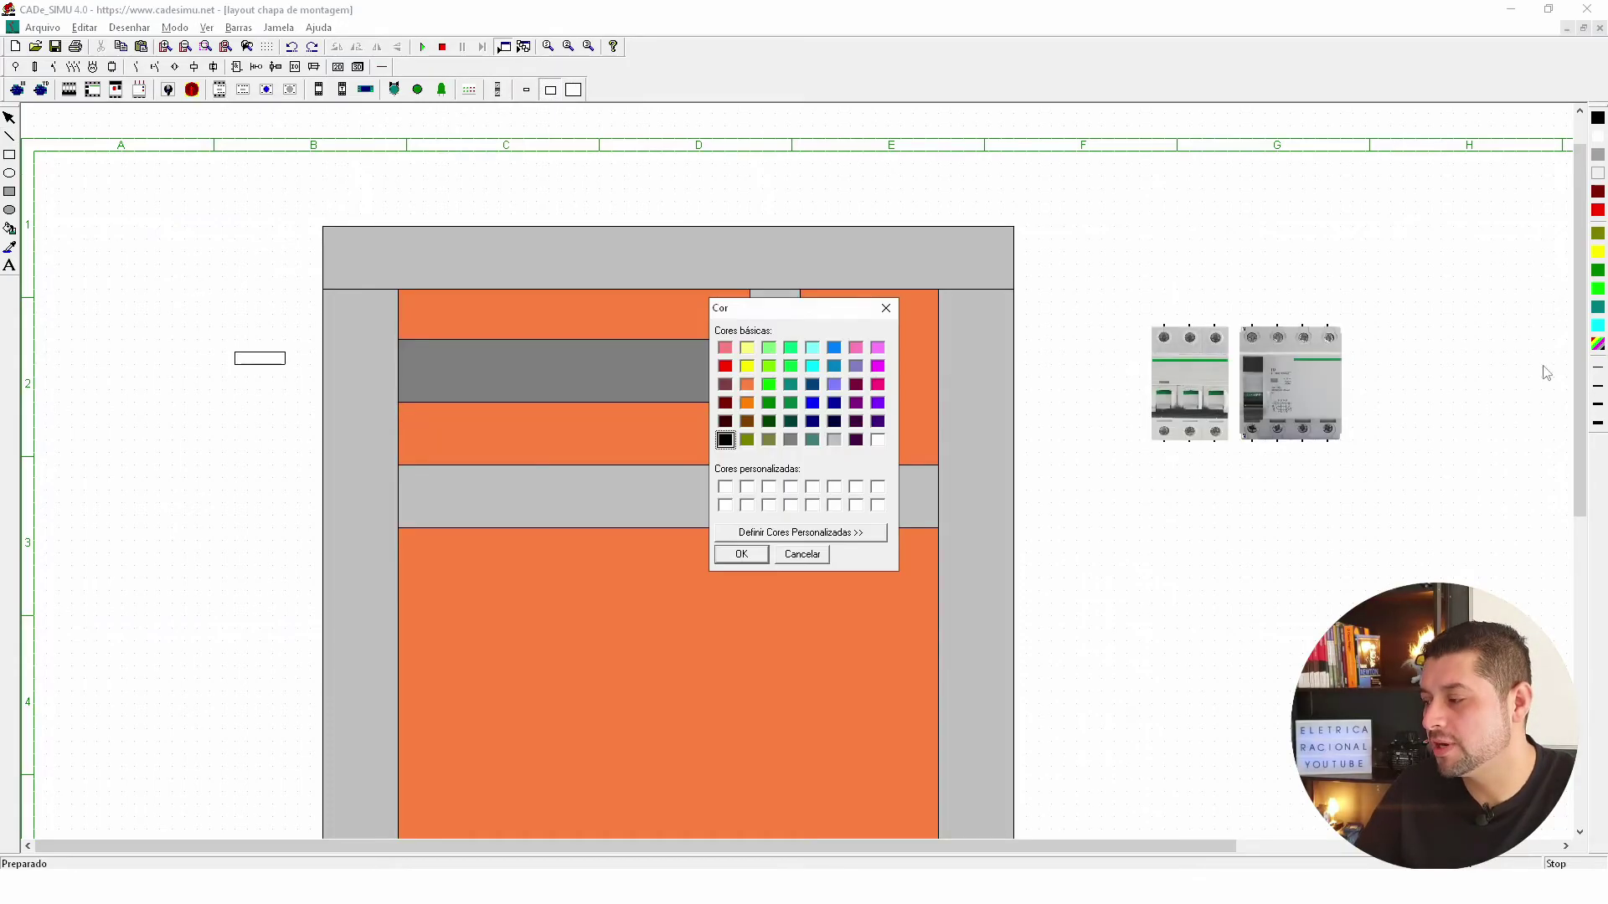
pyautogui.click(746, 384)
pyautogui.click(741, 553)
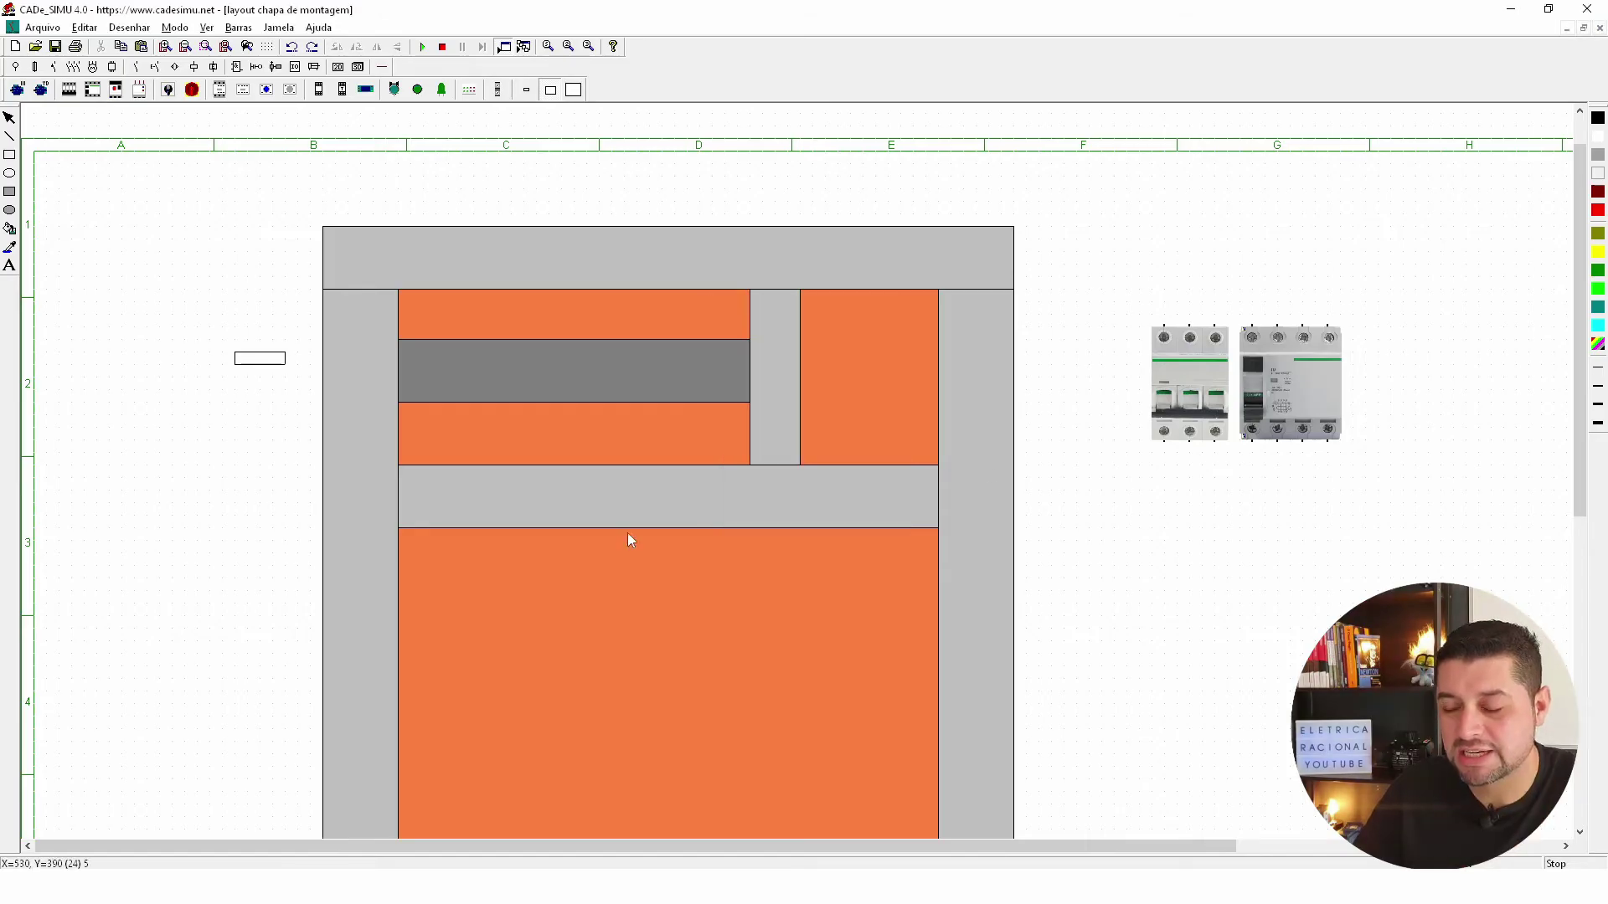
pyautogui.click(12, 193)
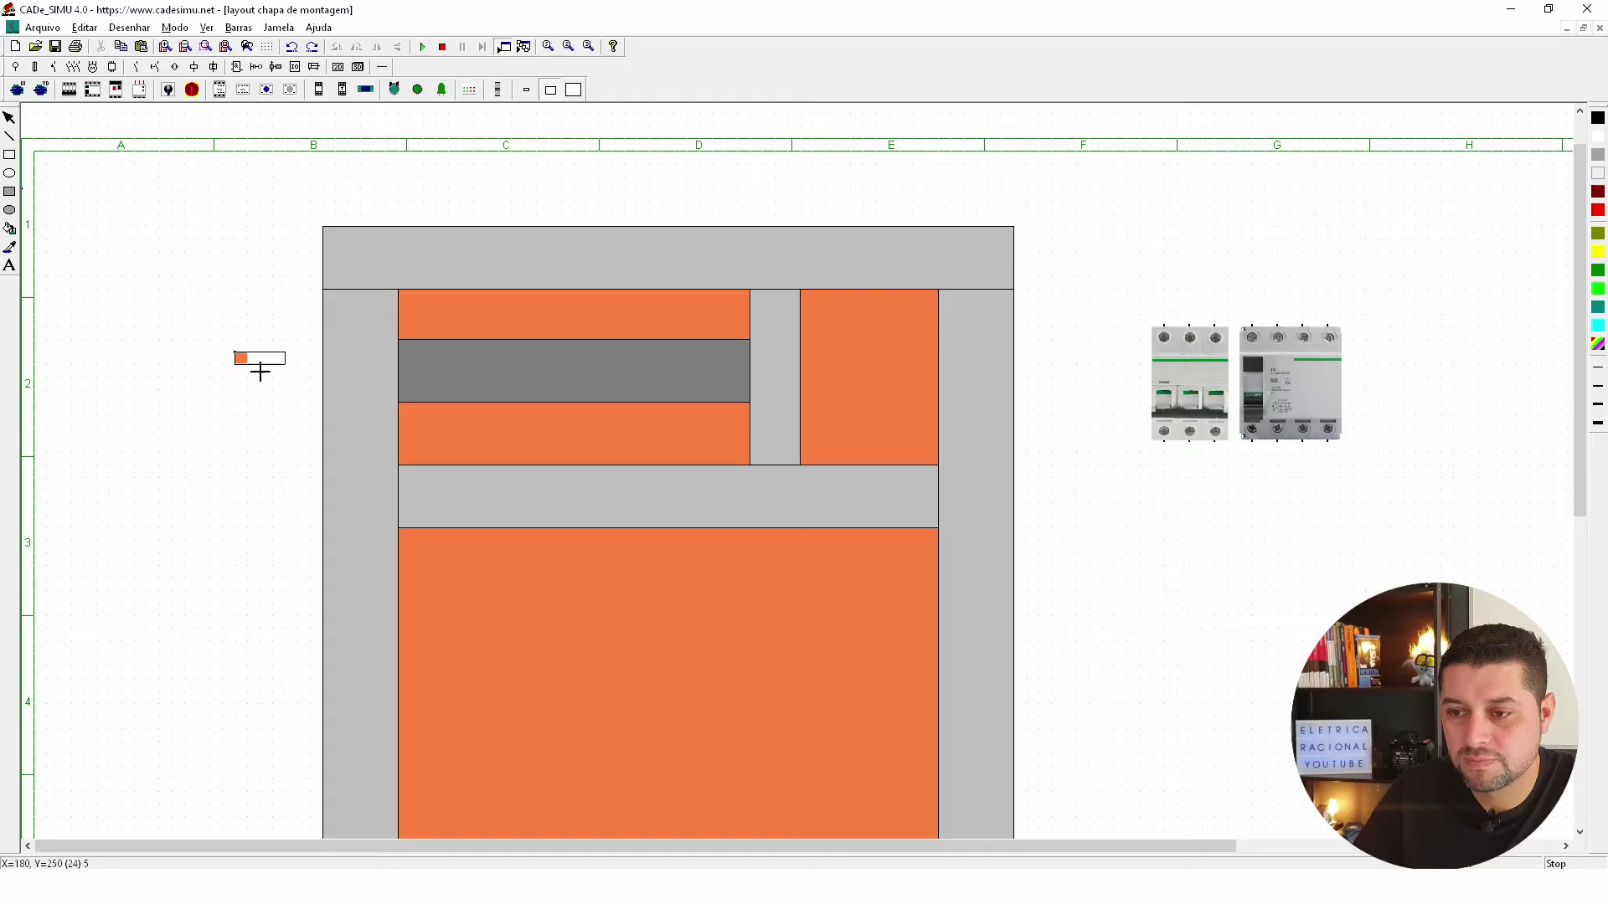
pyautogui.moveTo(260, 372)
pyautogui.mouseDown()
pyautogui.moveTo(281, 366)
pyautogui.moveTo(237, 302)
pyautogui.mouseUp()
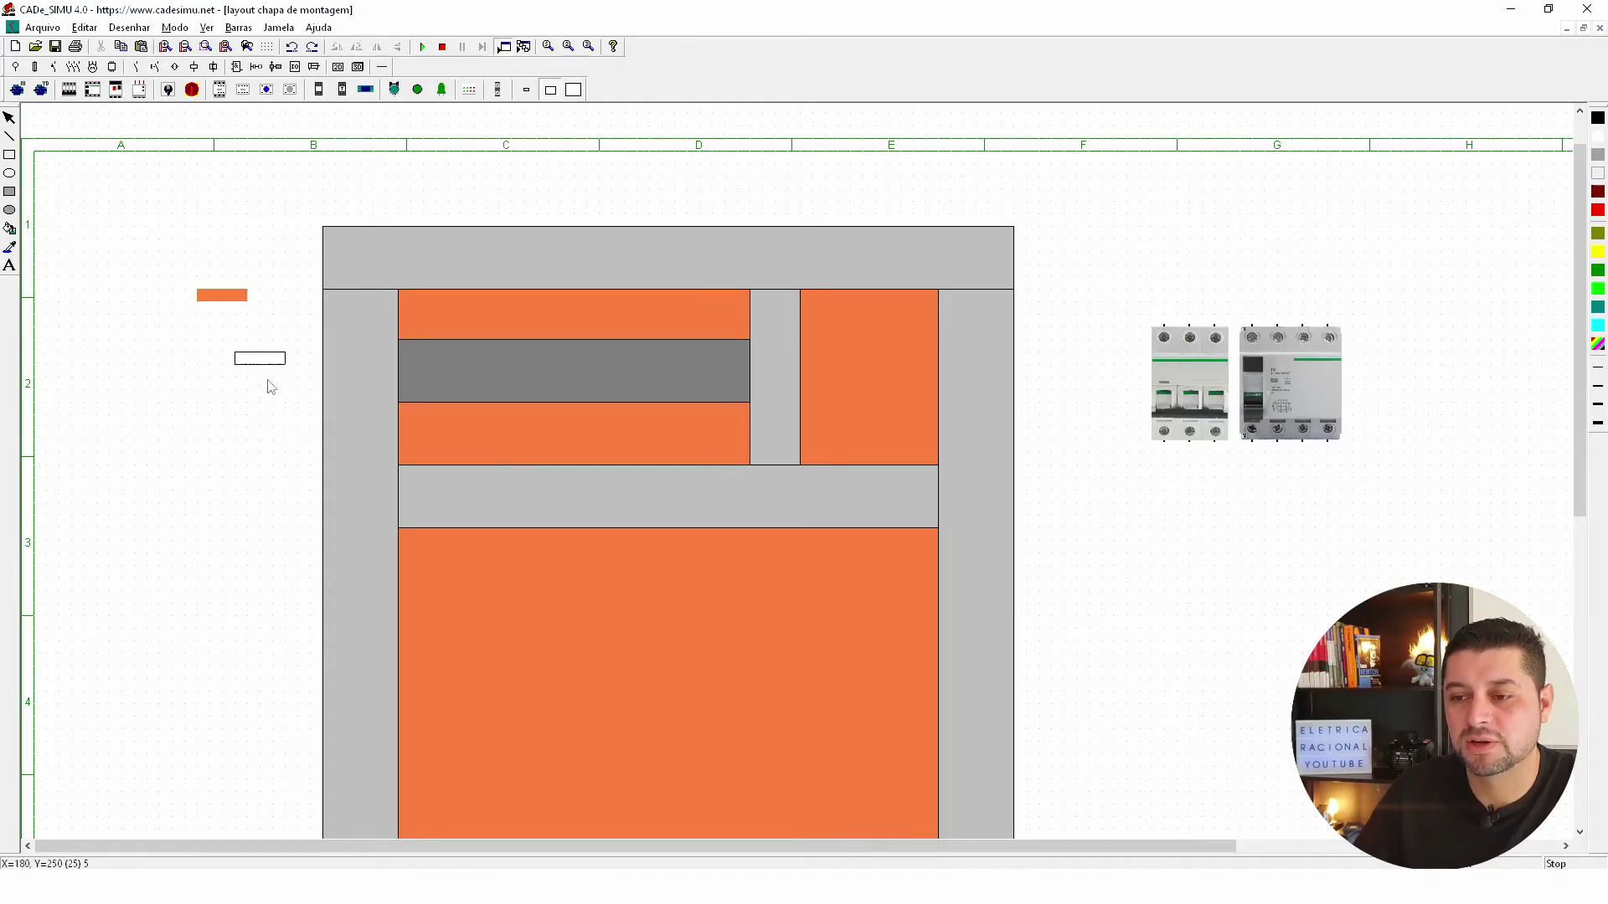
pyautogui.click(235, 352)
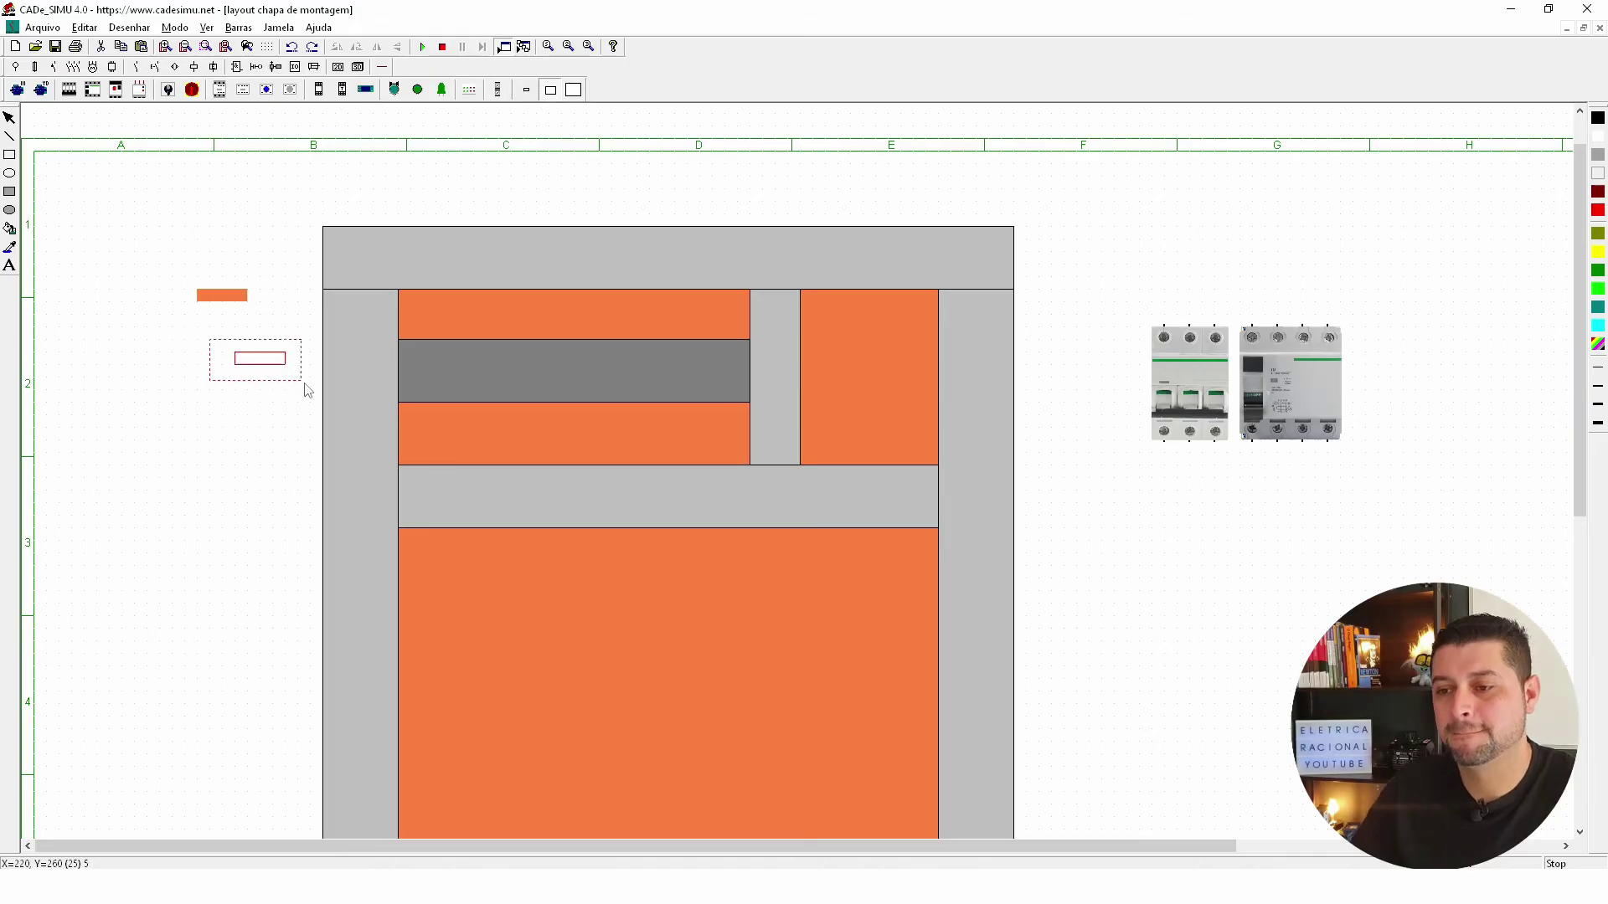
pyautogui.press('Delete')
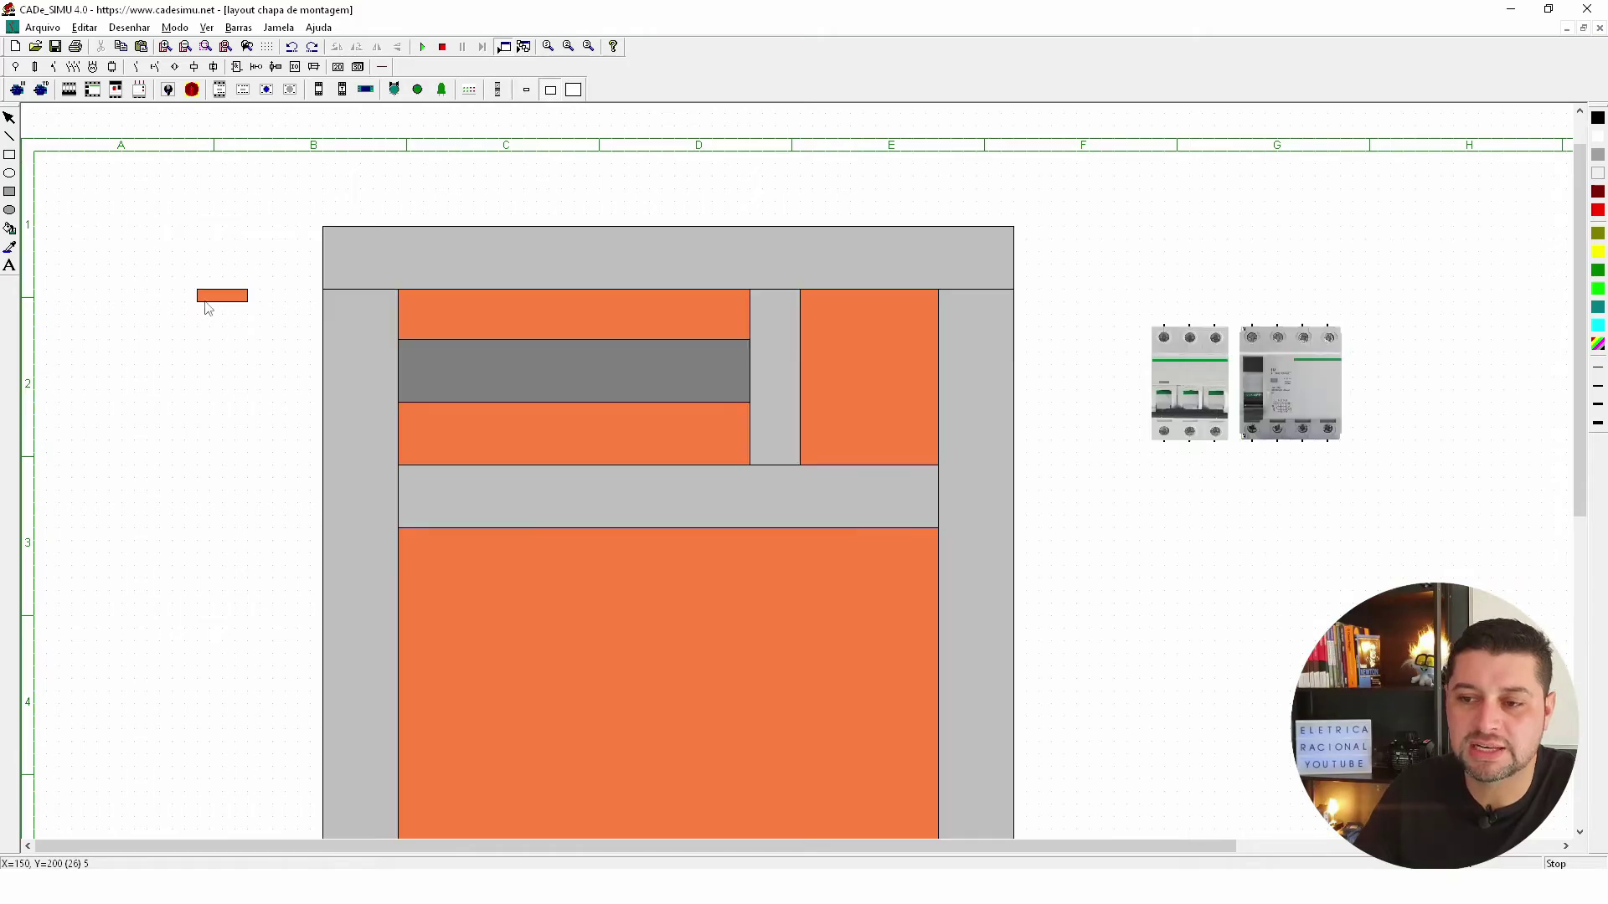
# Place two copies of the orange slot side by side on the DIN rail.
pyautogui.click(225, 296)
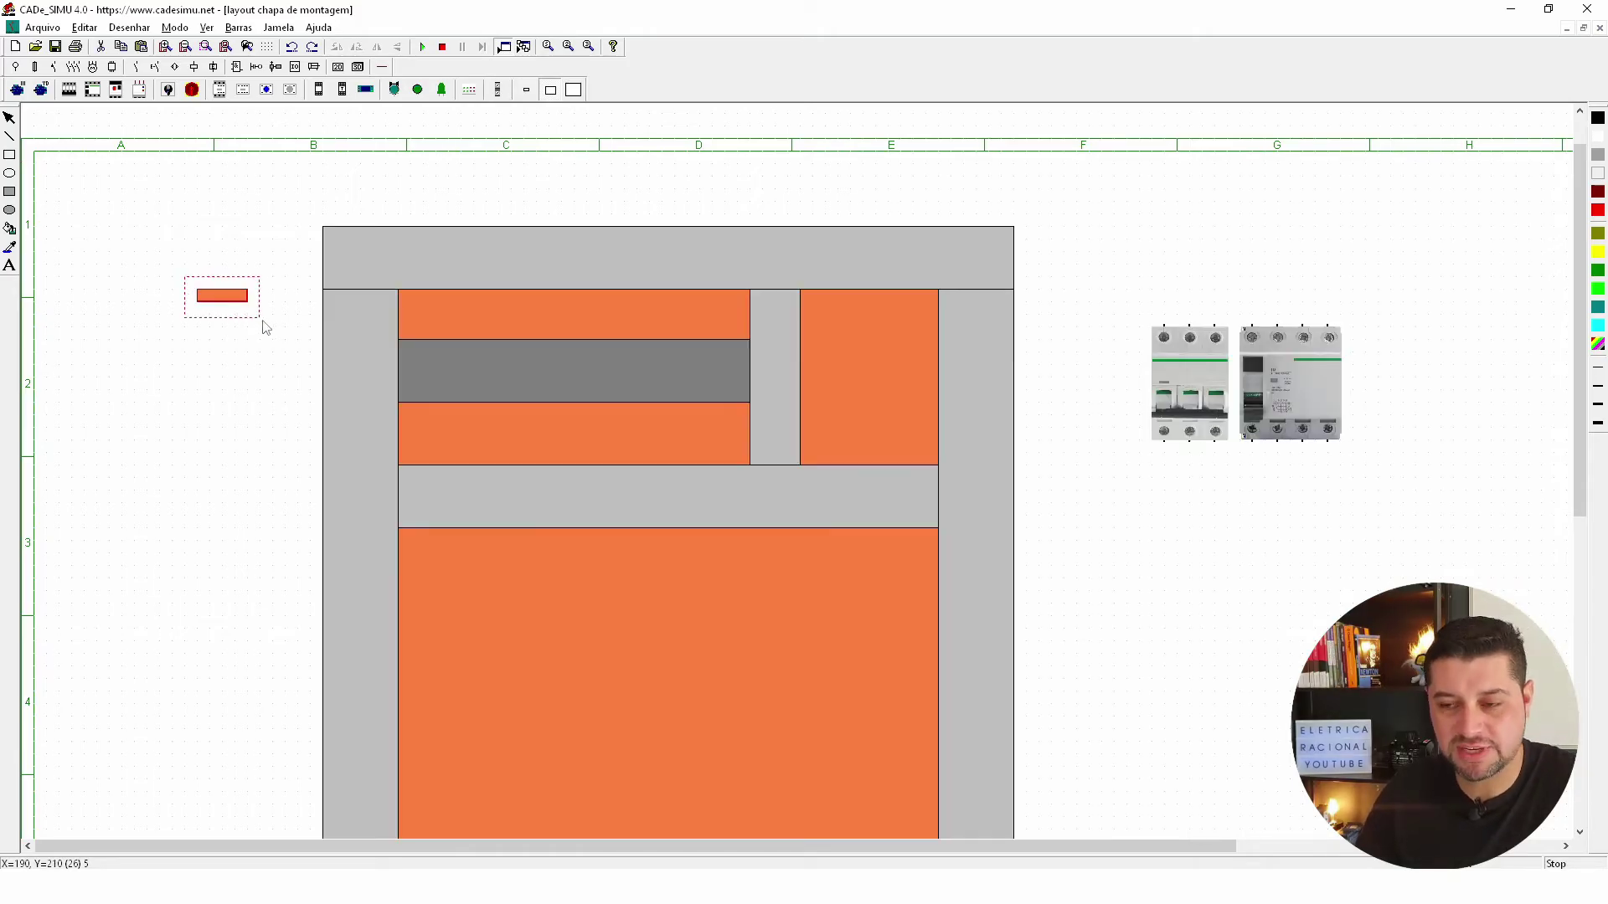
pyautogui.hotkey('ctrl', 'c')
pyautogui.hotkey('ctrl', 'v')
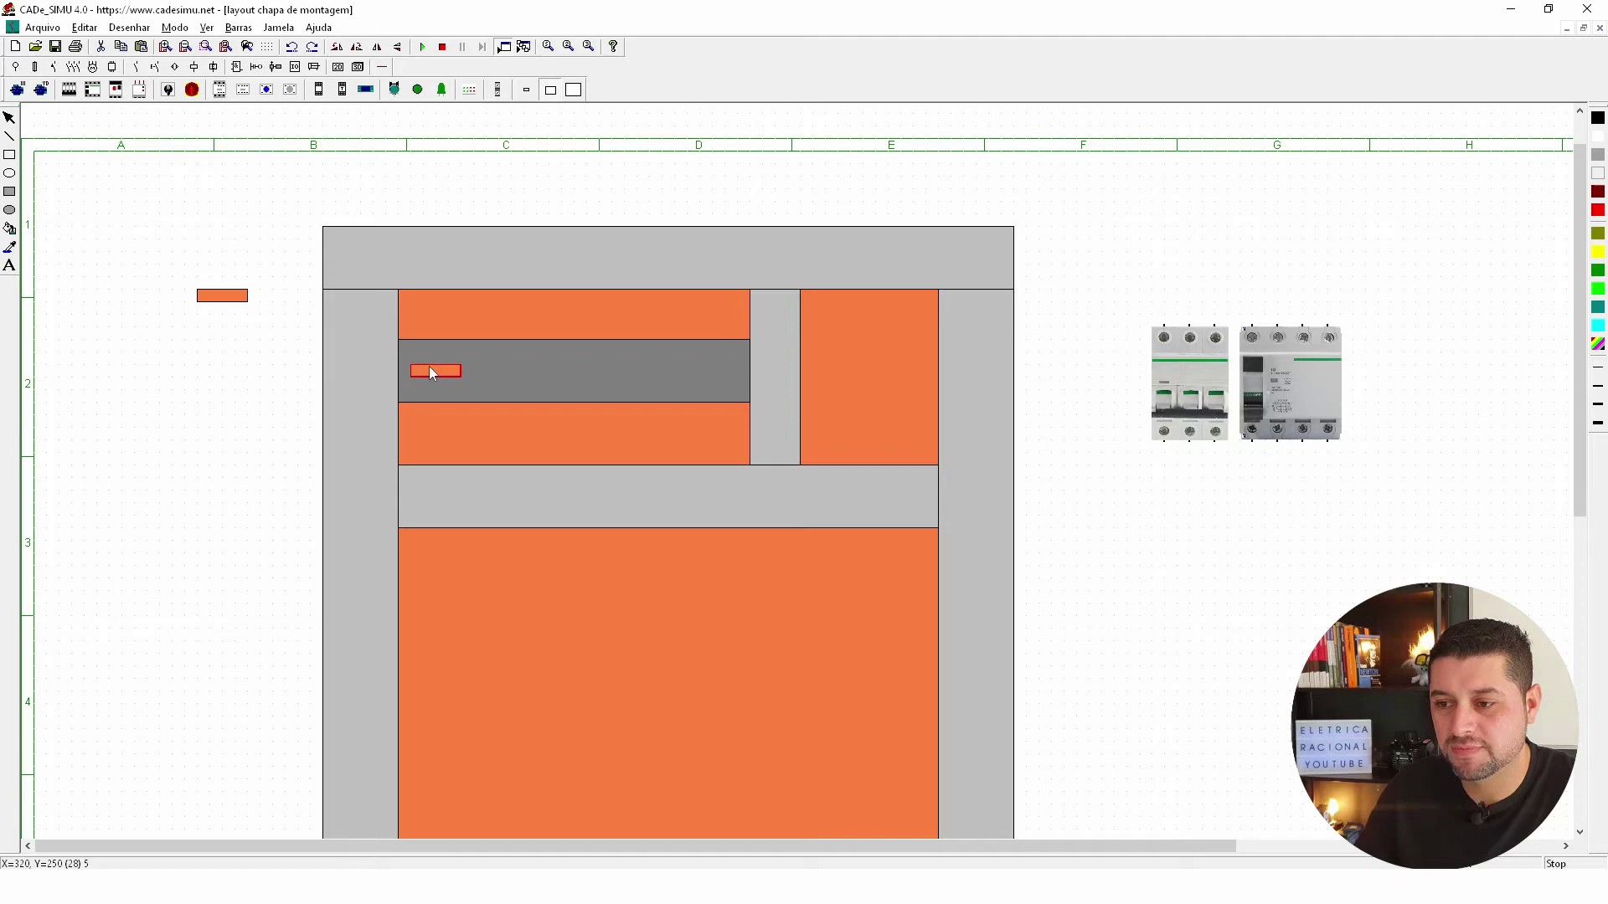
pyautogui.click(428, 369)
pyautogui.click(201, 293)
pyautogui.moveTo(270, 337); pyautogui.dragTo(272, 334)
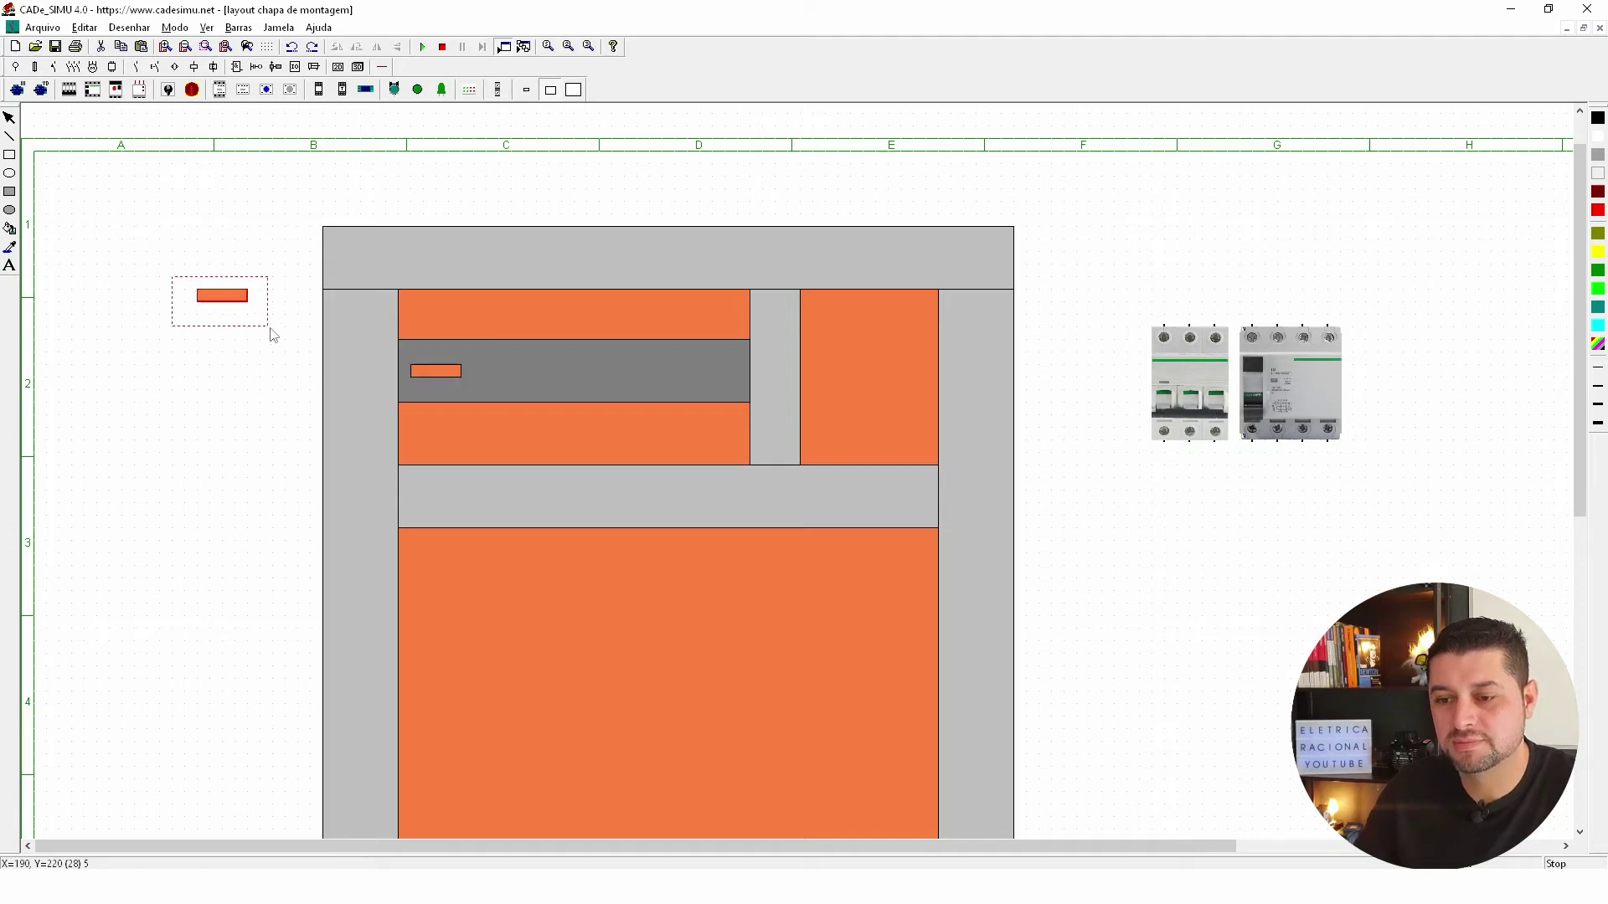
pyautogui.hotkey('ctrl', 'c')
pyautogui.hotkey('ctrl', 'v')
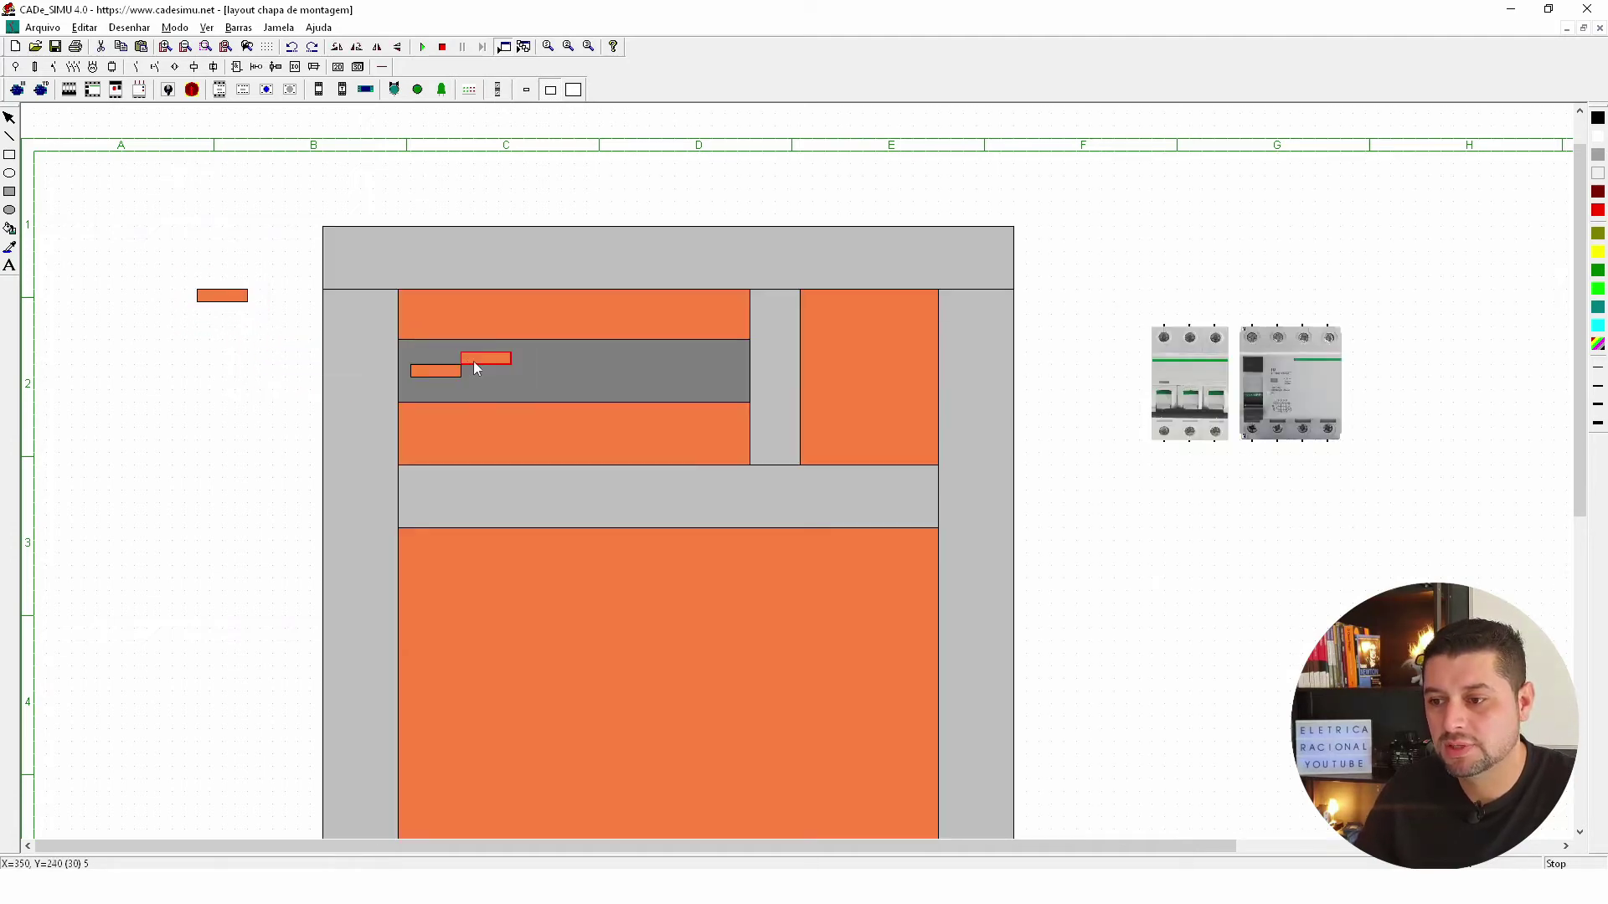
pyautogui.click(491, 371)
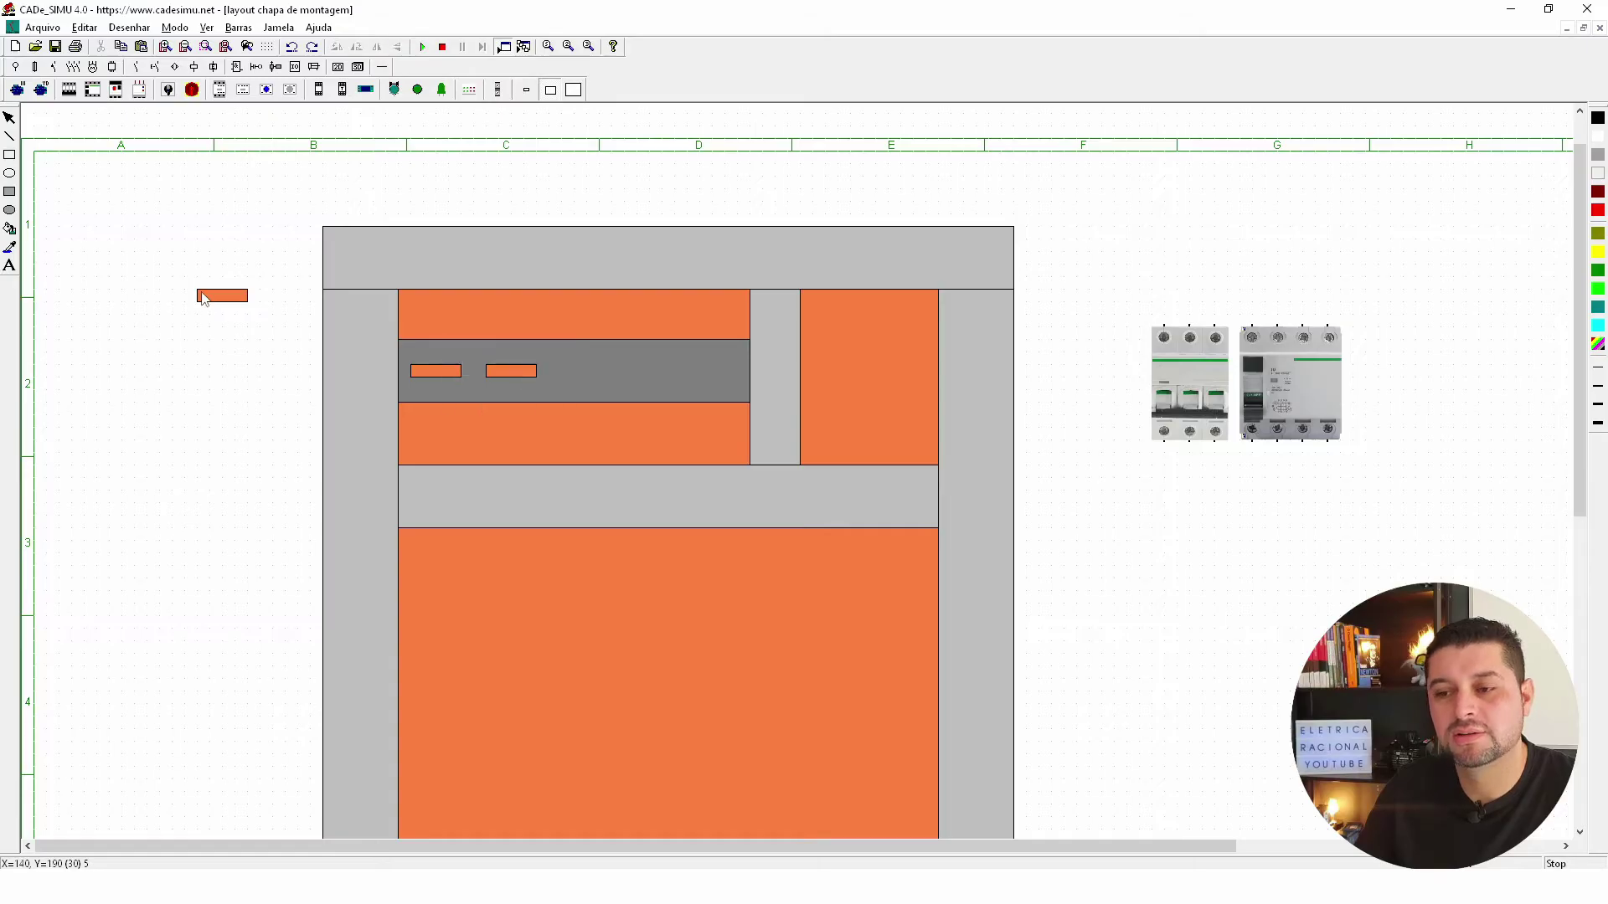
# Duplicate the pair of slots and line them up further along the rail.
pyautogui.moveTo(259, 339); pyautogui.dragTo(453, 405)
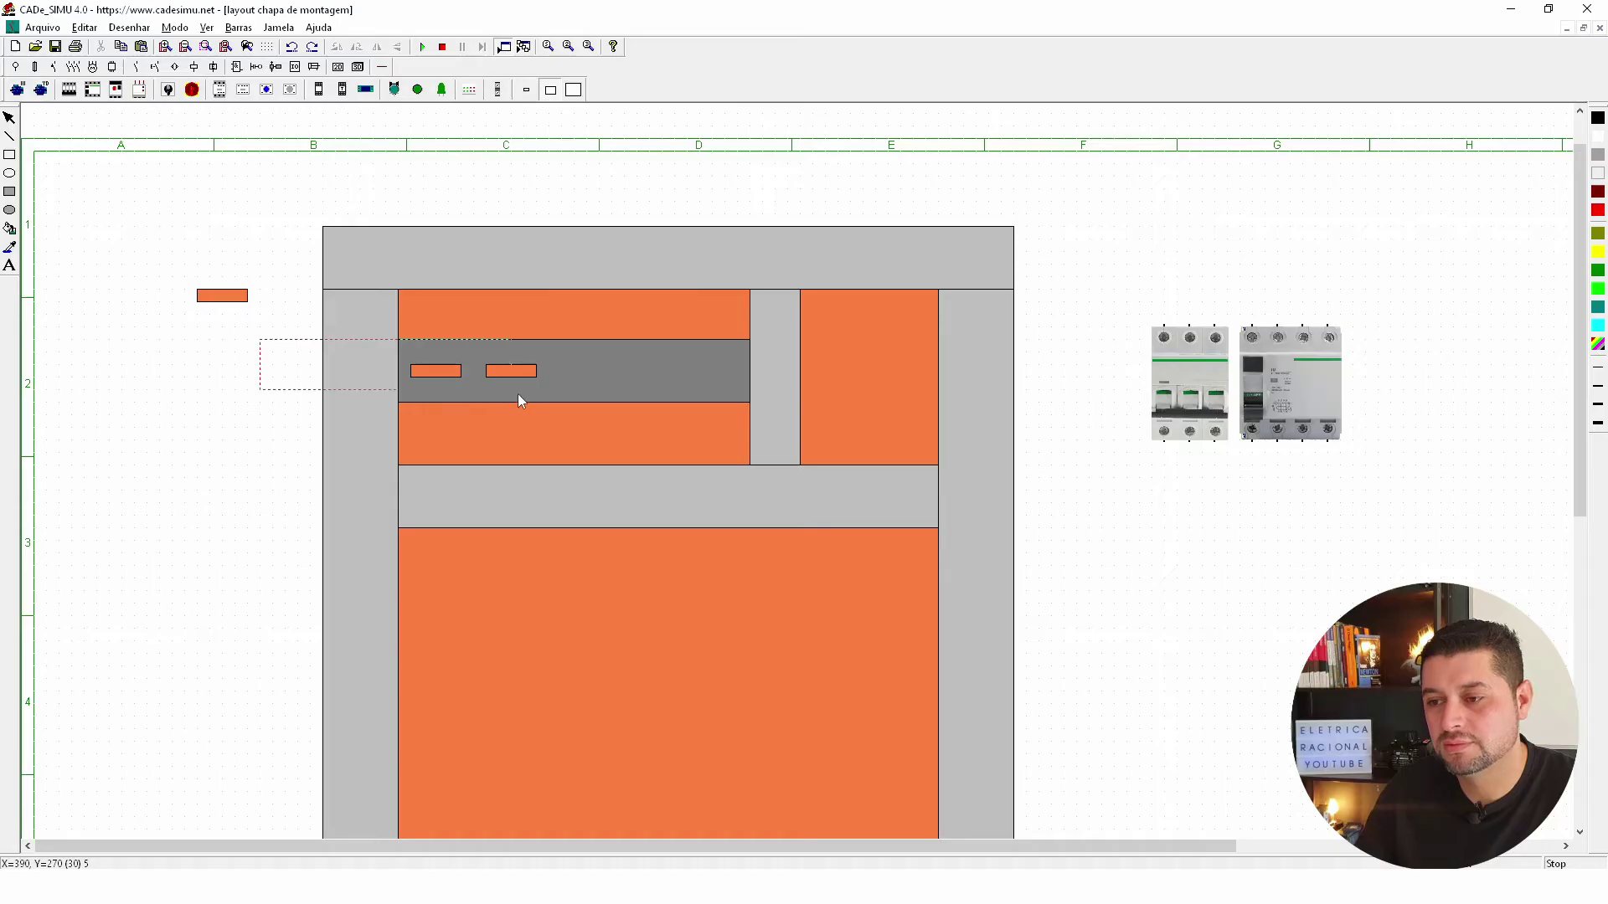
pyautogui.moveTo(550, 400); pyautogui.dragTo(550, 399)
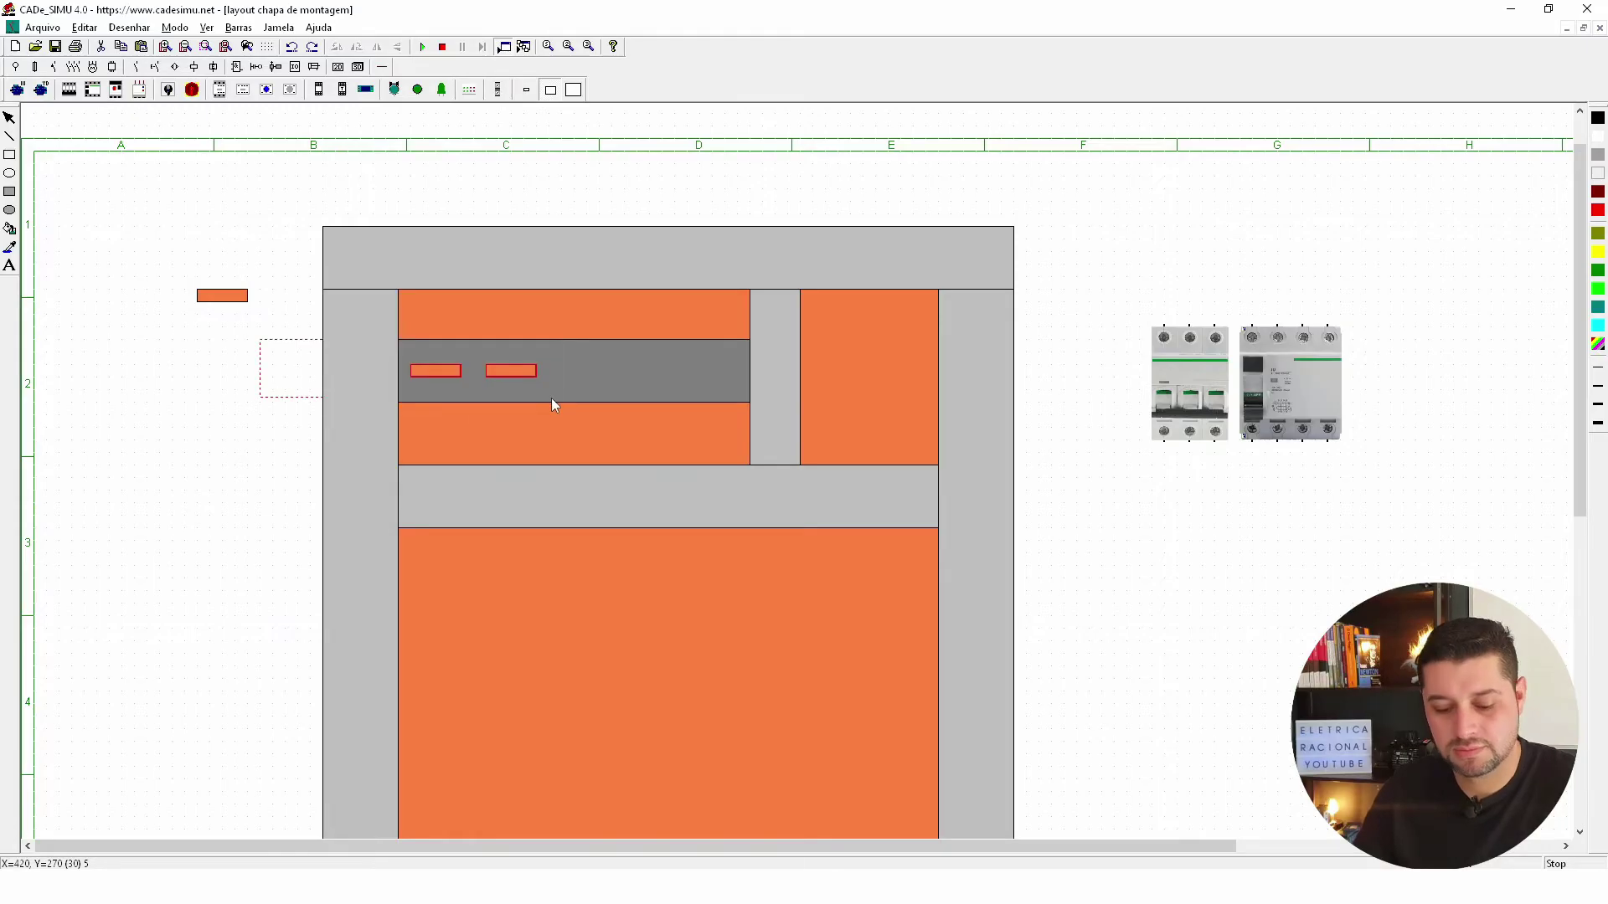
pyautogui.hotkey('ctrl', 'c')
pyautogui.hotkey('ctrl', 'v')
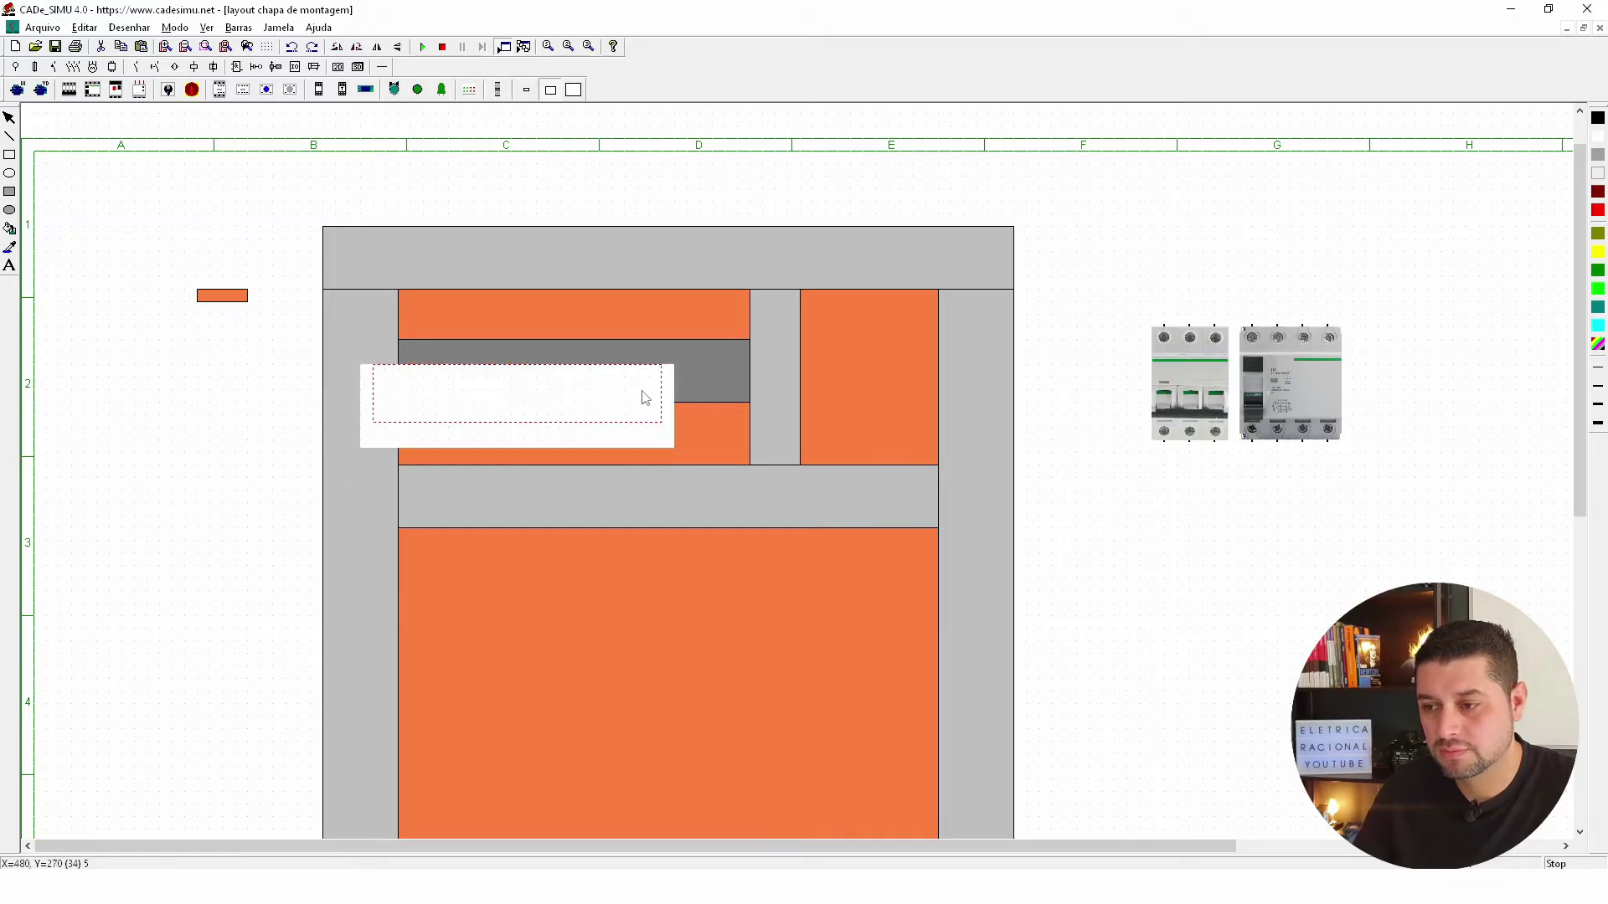
pyautogui.click(656, 380)
pyautogui.moveTo(656, 380); pyautogui.dragTo(670, 374)
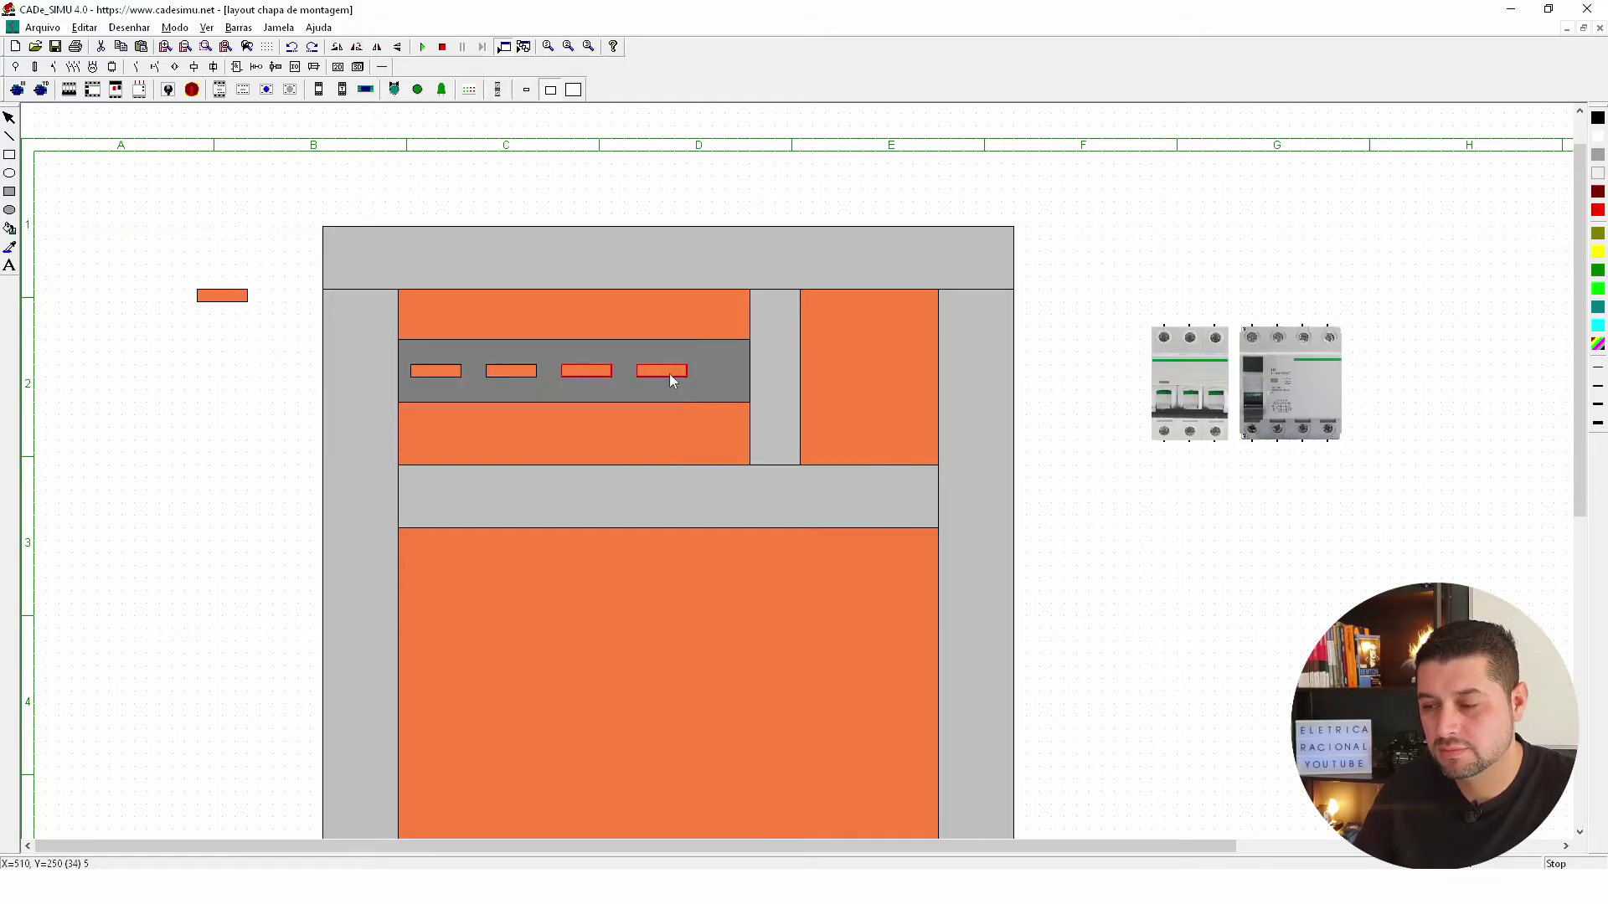
pyautogui.click(158, 406)
# Delete the stray pasted breaker and the leftover orange rectangle outside the panel.
pyautogui.moveTo(1140, 290)
pyautogui.mouseDown()
pyautogui.moveTo(1287, 504)
pyautogui.moveTo(1335, 448)
pyautogui.mouseUp()
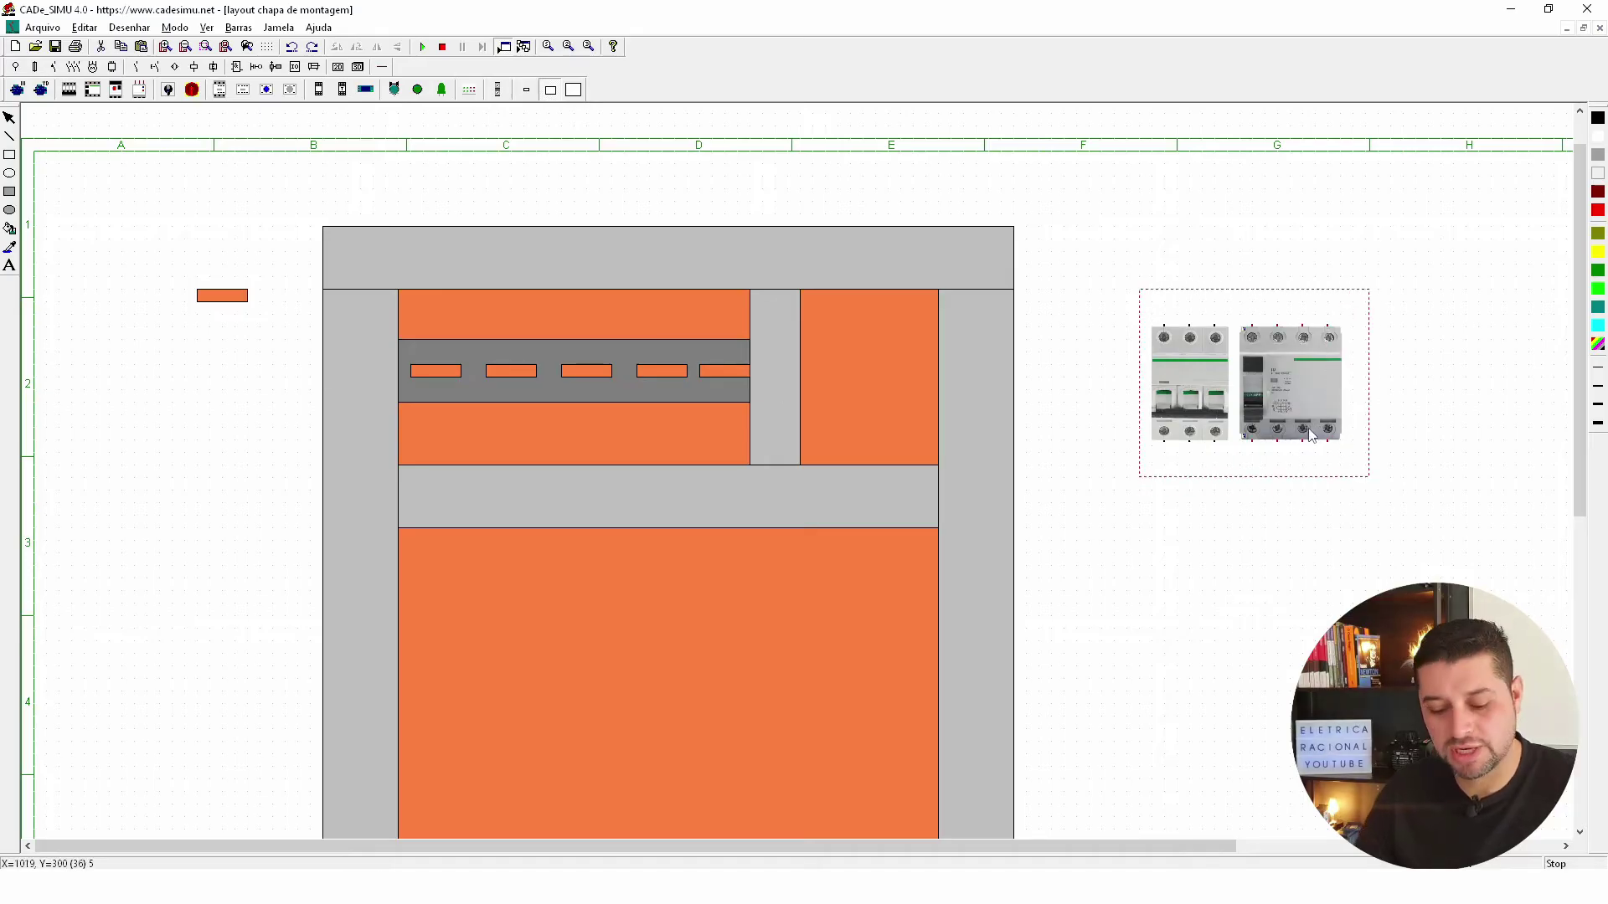
pyautogui.hotkey('ctrl', 'c')
pyautogui.hotkey('ctrl', 'v')
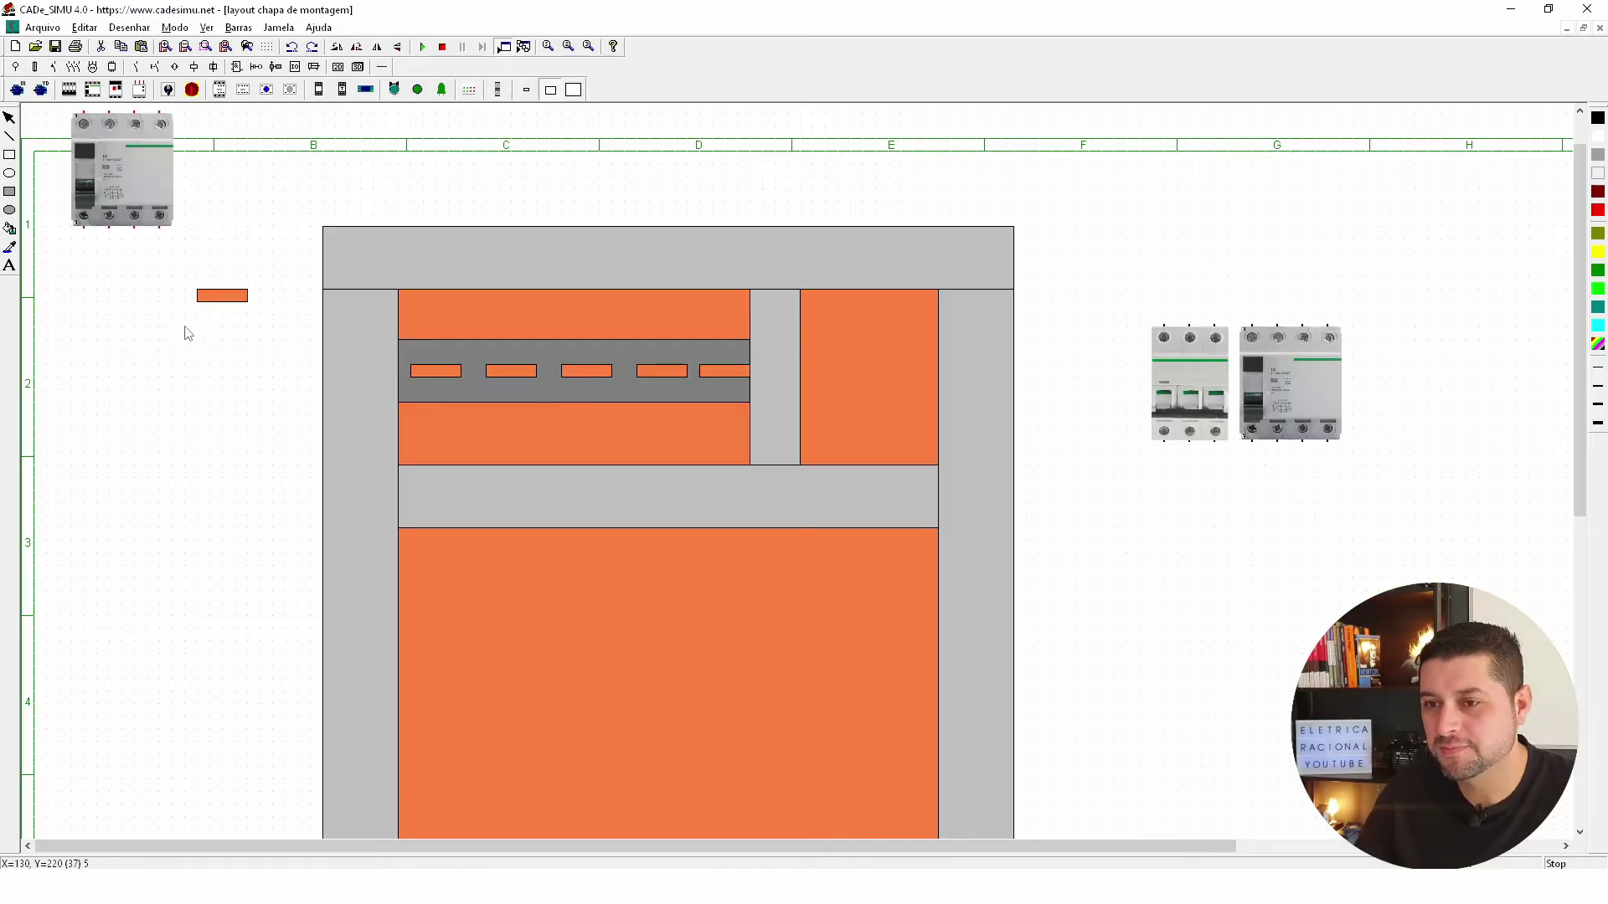
pyautogui.press('Delete')
pyautogui.moveTo(133, 226); pyautogui.dragTo(265, 343)
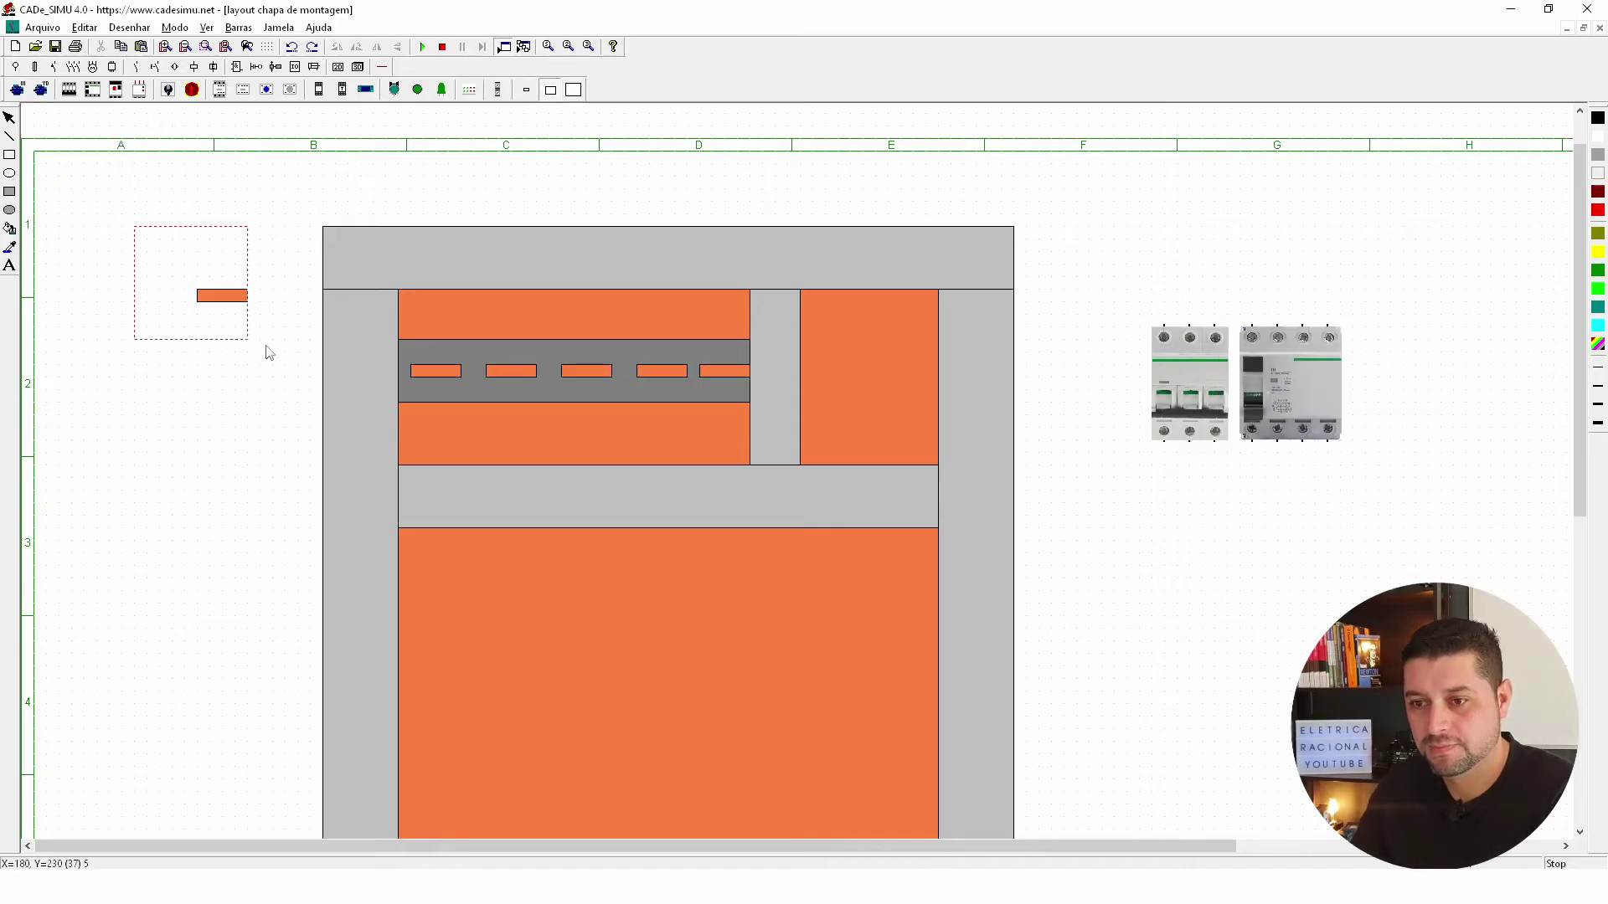
pyautogui.press('Delete')
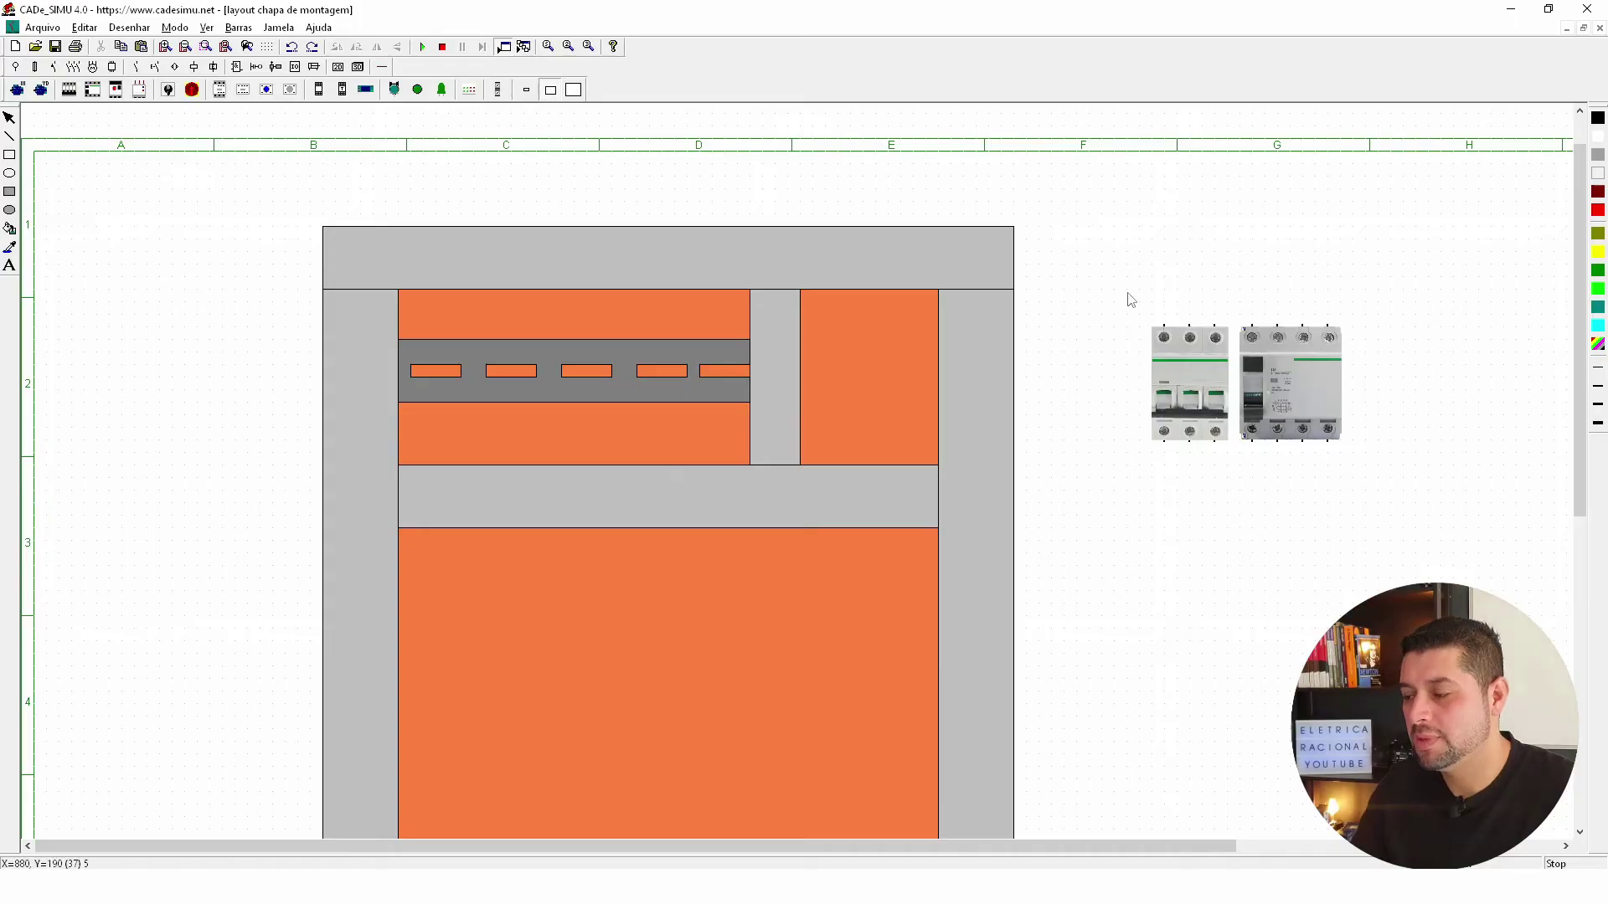
# Copy the three-pole breaker and RCD onto the left end of the DIN rail.
pyautogui.moveTo(1114, 302)
pyautogui.mouseDown()
pyautogui.moveTo(1203, 465)
pyautogui.moveTo(1390, 498)
pyautogui.moveTo(388, 459)
pyautogui.moveTo(420, 402)
pyautogui.moveTo(475, 403)
pyautogui.mouseUp()
pyautogui.hotkey('ctrl', 'c')
pyautogui.hotkey('ctrl', 'v')
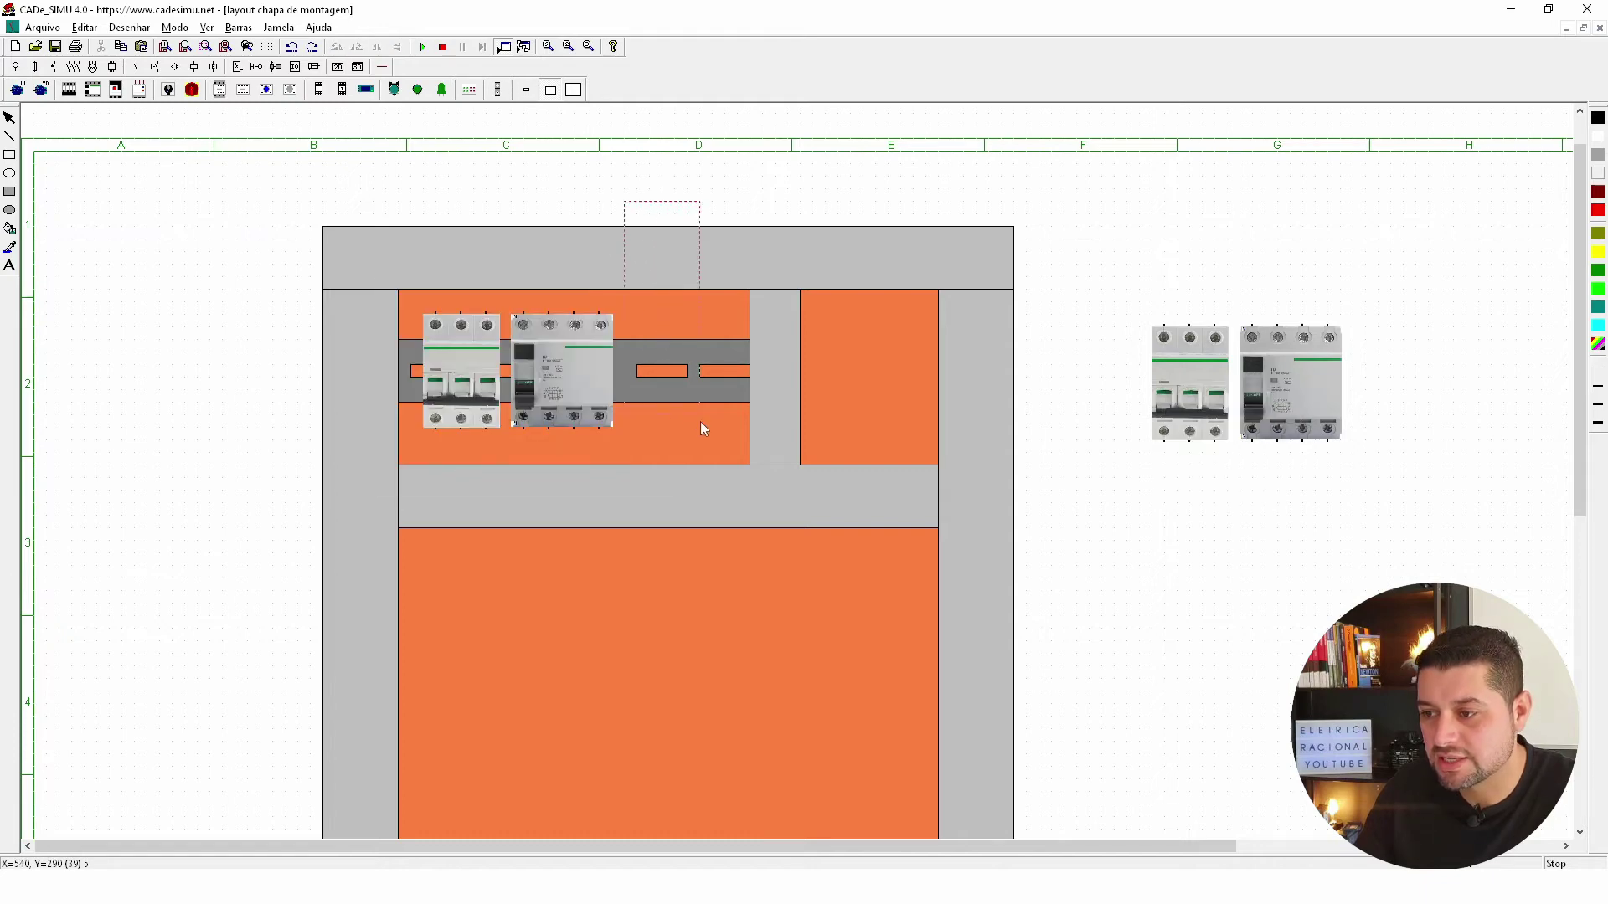
# Nudge one rail slot slightly left and adjust the view.
pyautogui.click(667, 371)
pyautogui.moveTo(663, 369); pyautogui.dragTo(655, 369)
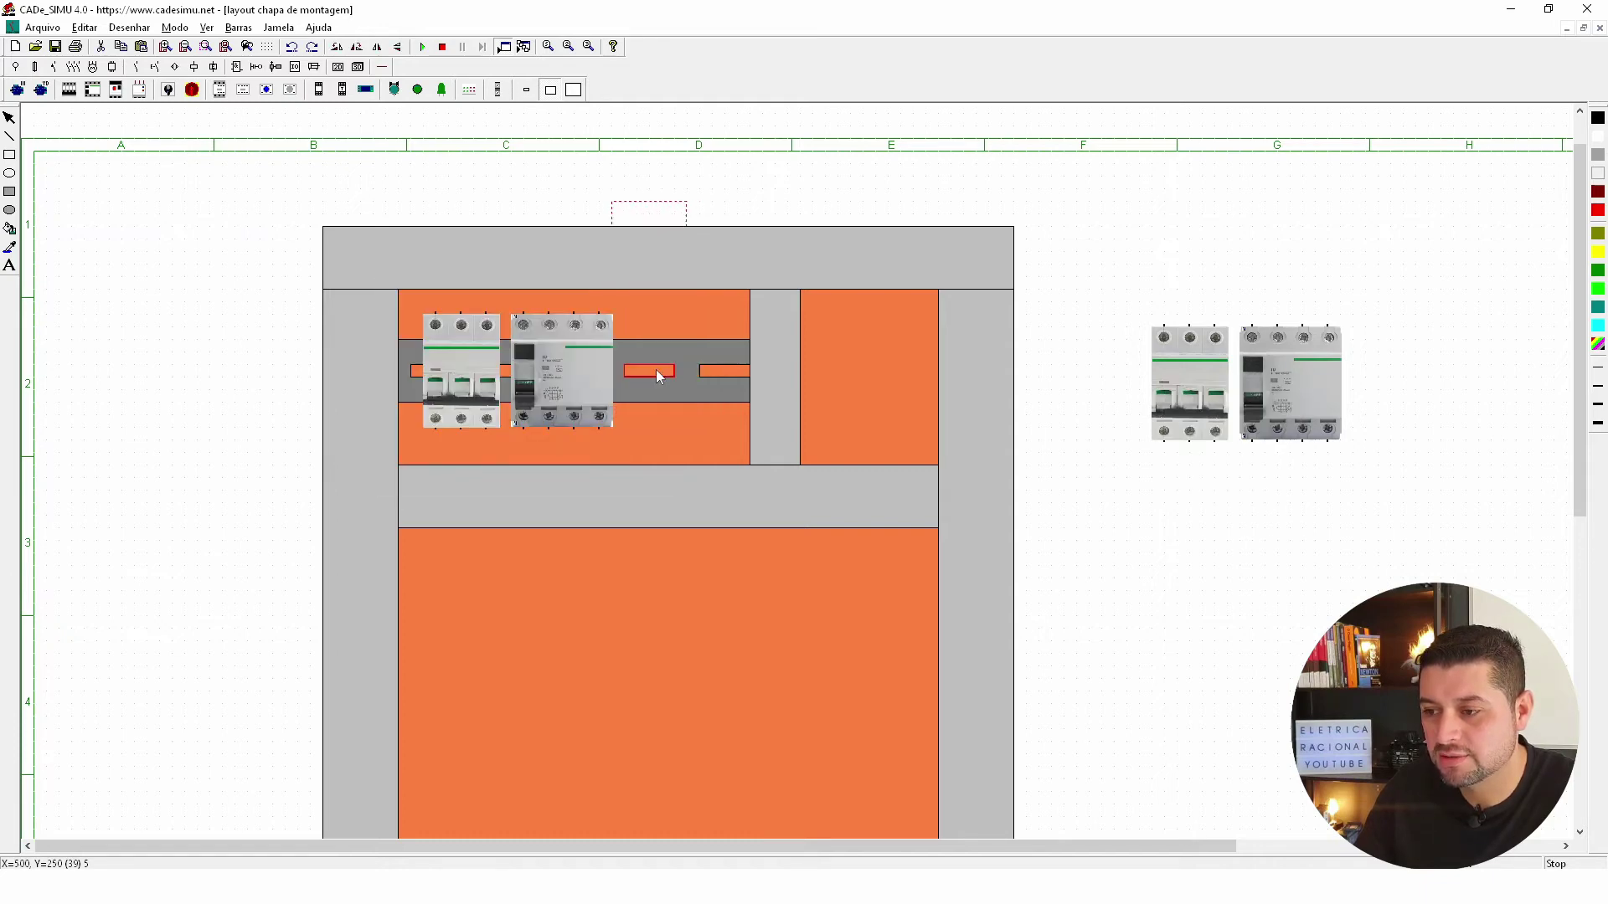
pyautogui.click(724, 216)
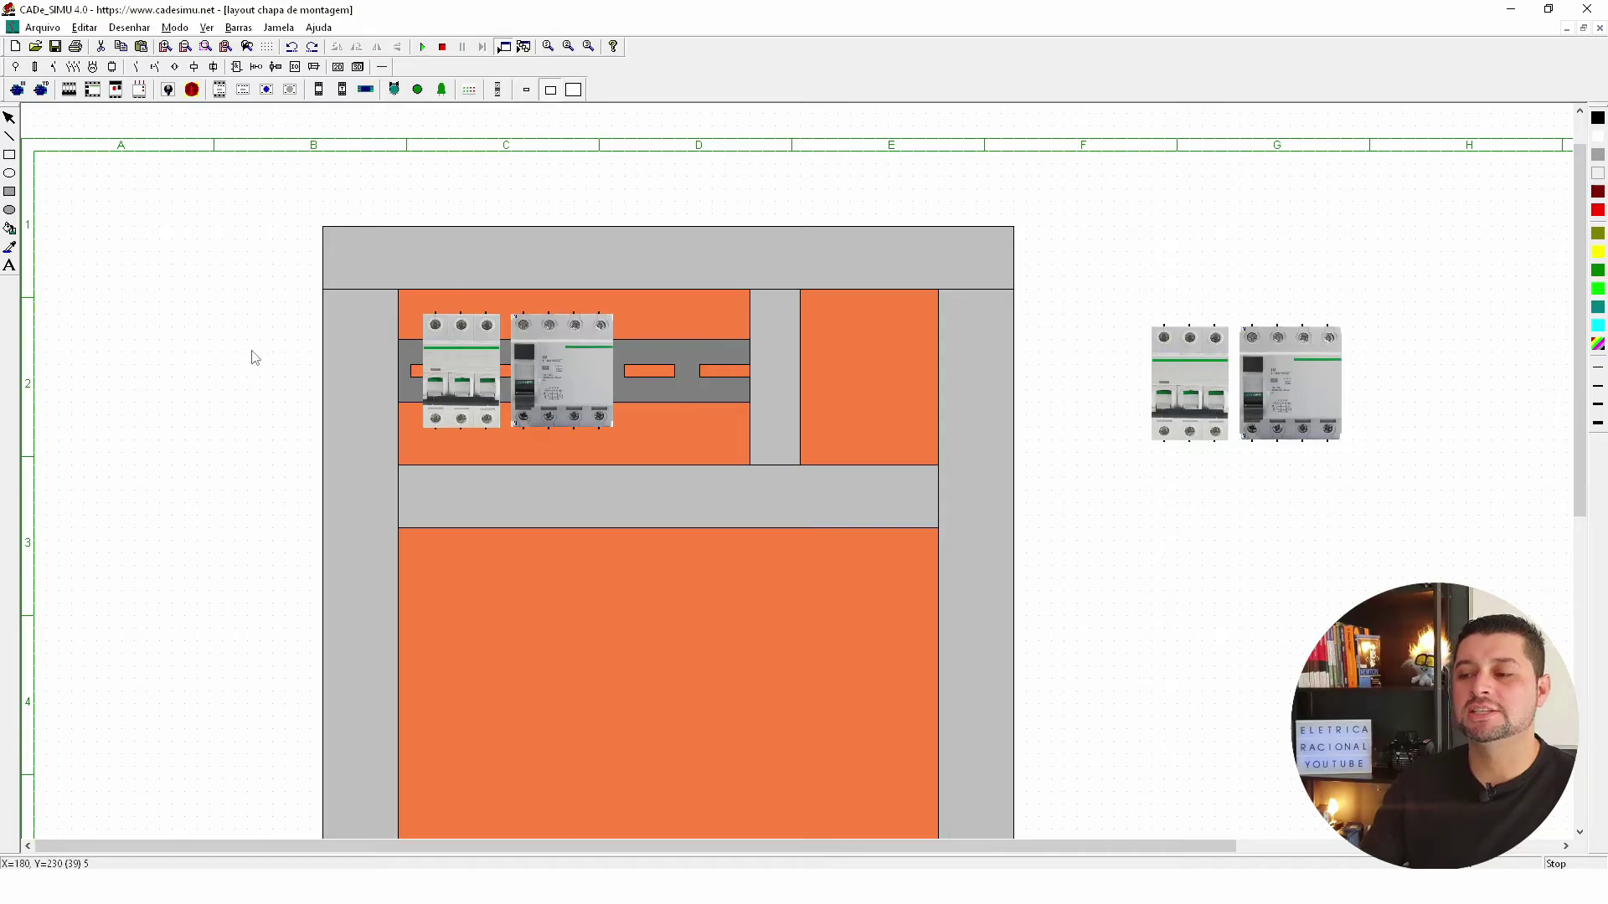
pyautogui.keyDown('ctrl'); pyautogui.scroll(-1, 284, 355); pyautogui.keyUp('ctrl')
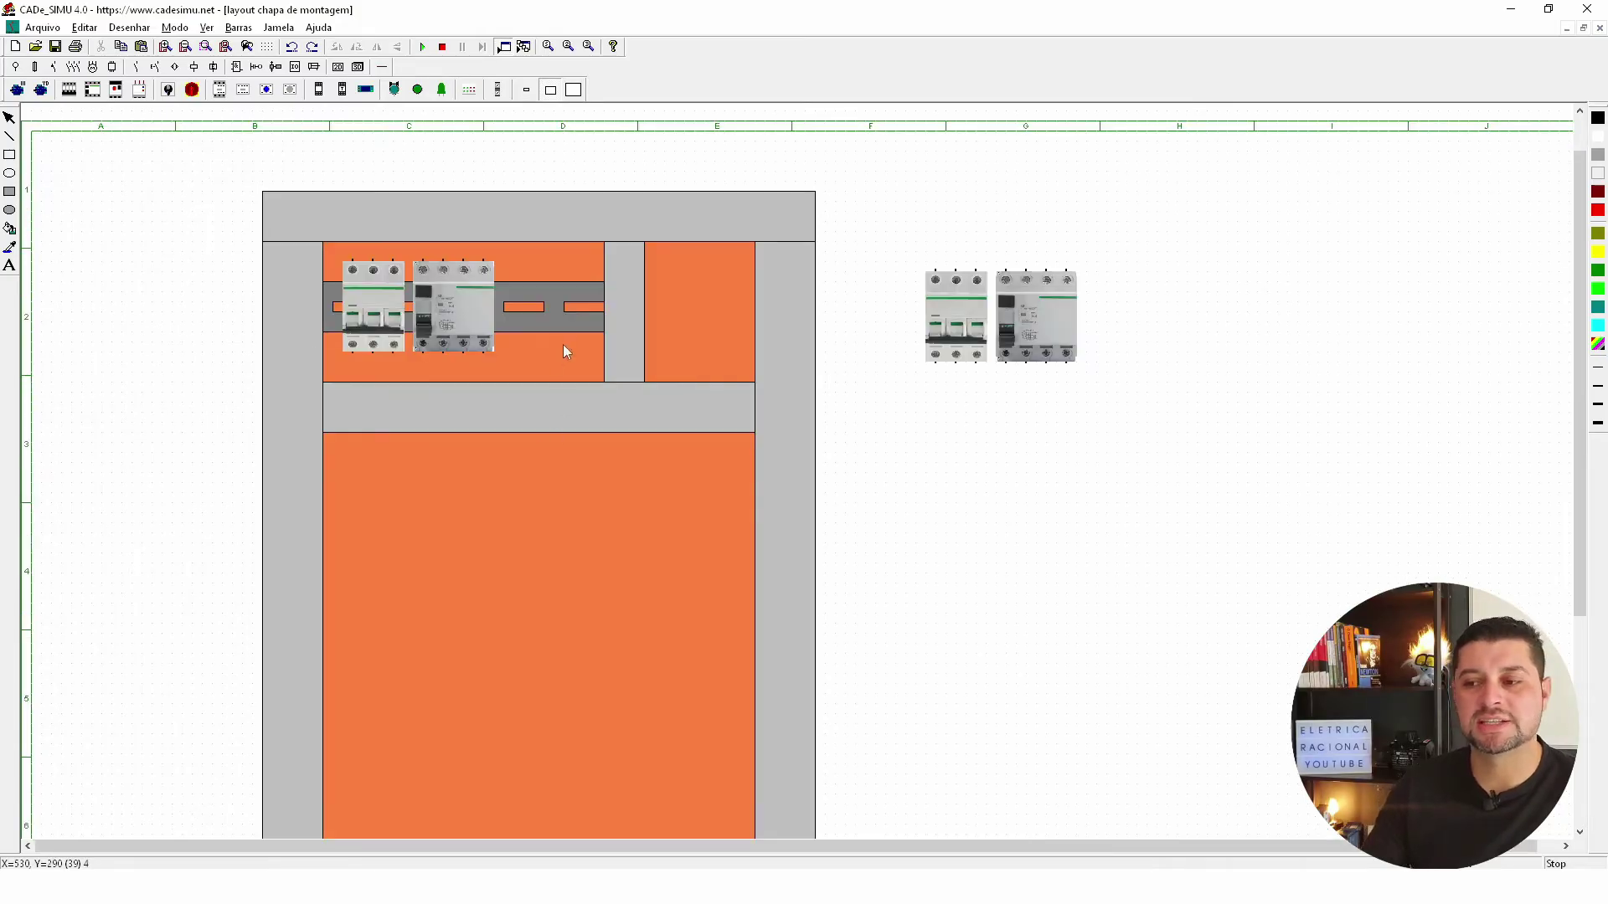
pyautogui.keyDown('ctrl'); pyautogui.scroll(1, 563, 345); pyautogui.keyUp('ctrl')
pyautogui.keyDown('ctrl'); pyautogui.scroll(1, 596, 494); pyautogui.keyUp('ctrl')
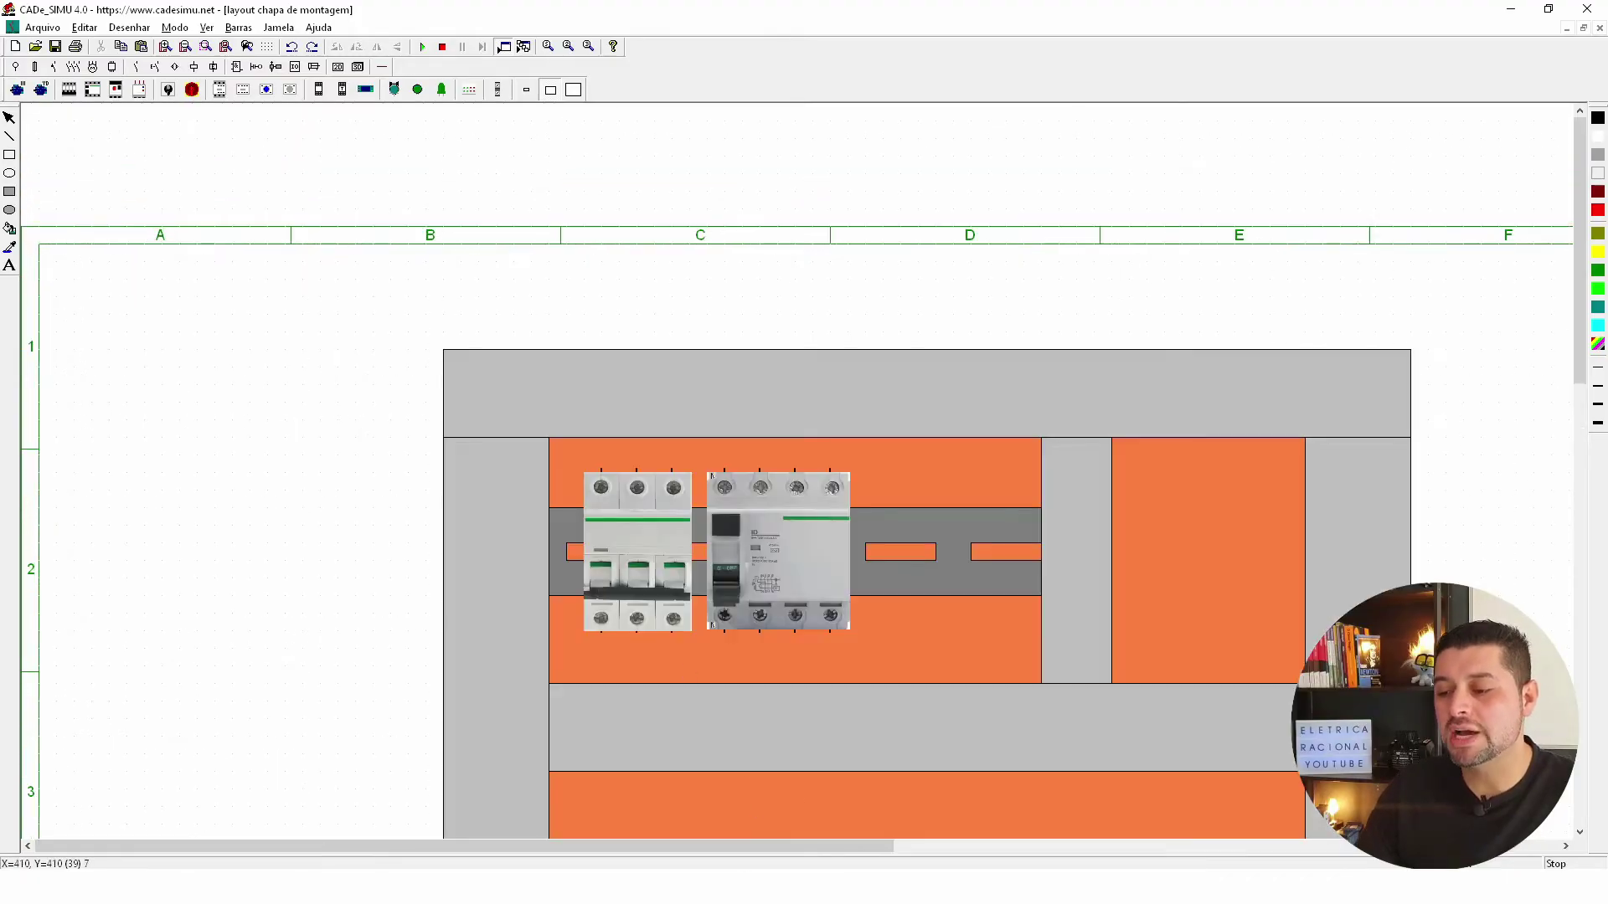
pyautogui.moveTo(726, 847); pyautogui.dragTo(889, 829)
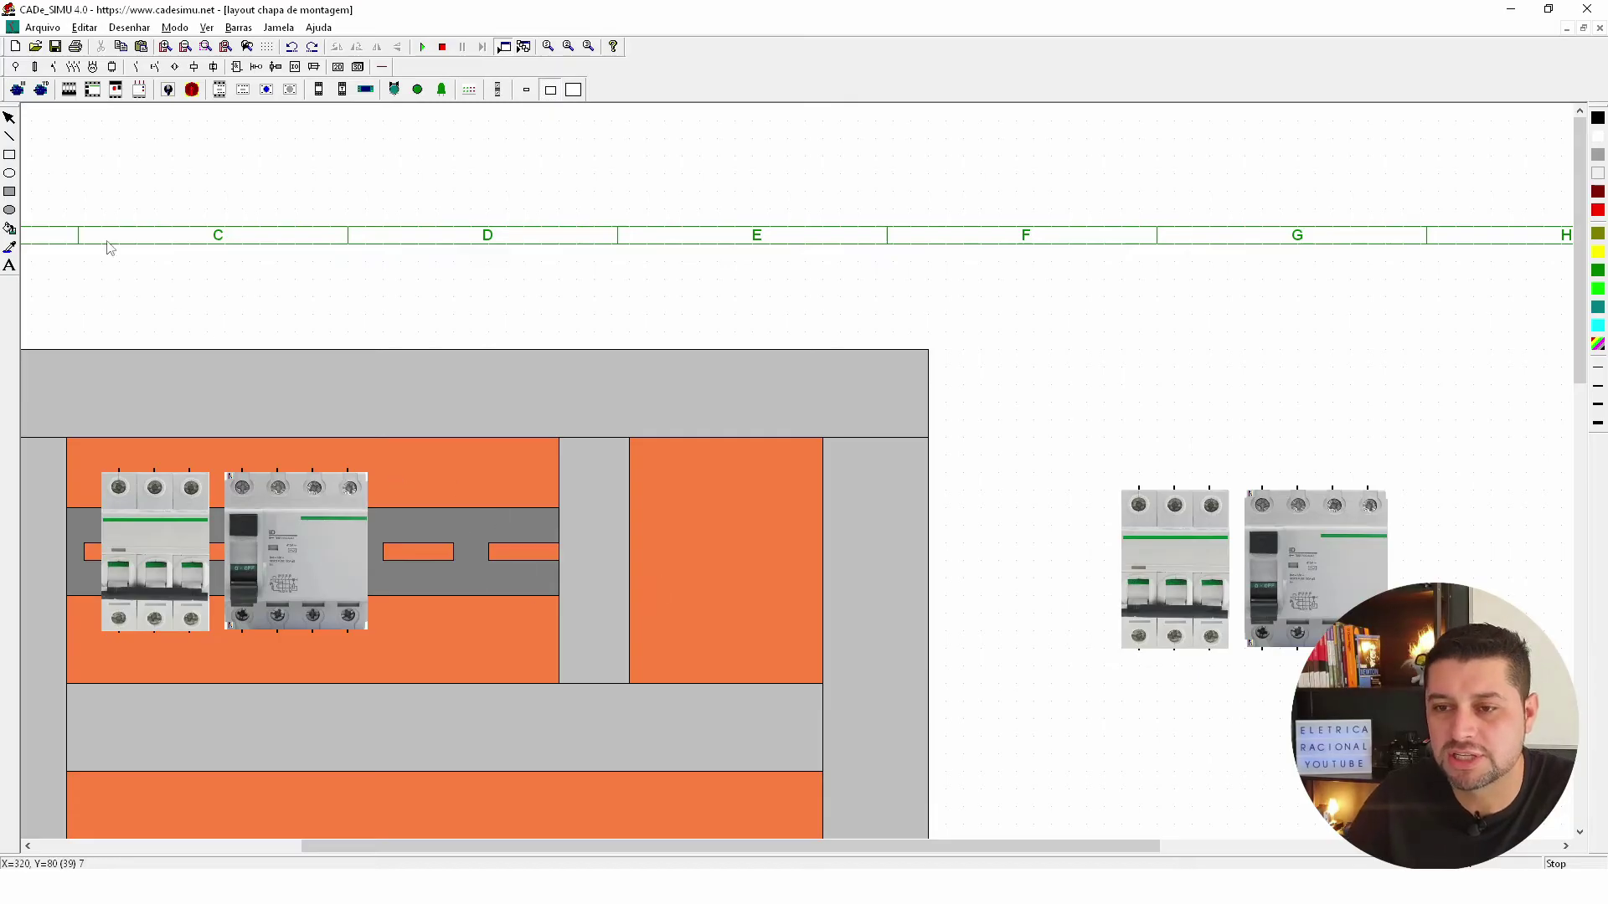
# Draw a tall dark green bar and move it beside the breakers outside the panel.
pyautogui.click(1597, 344)
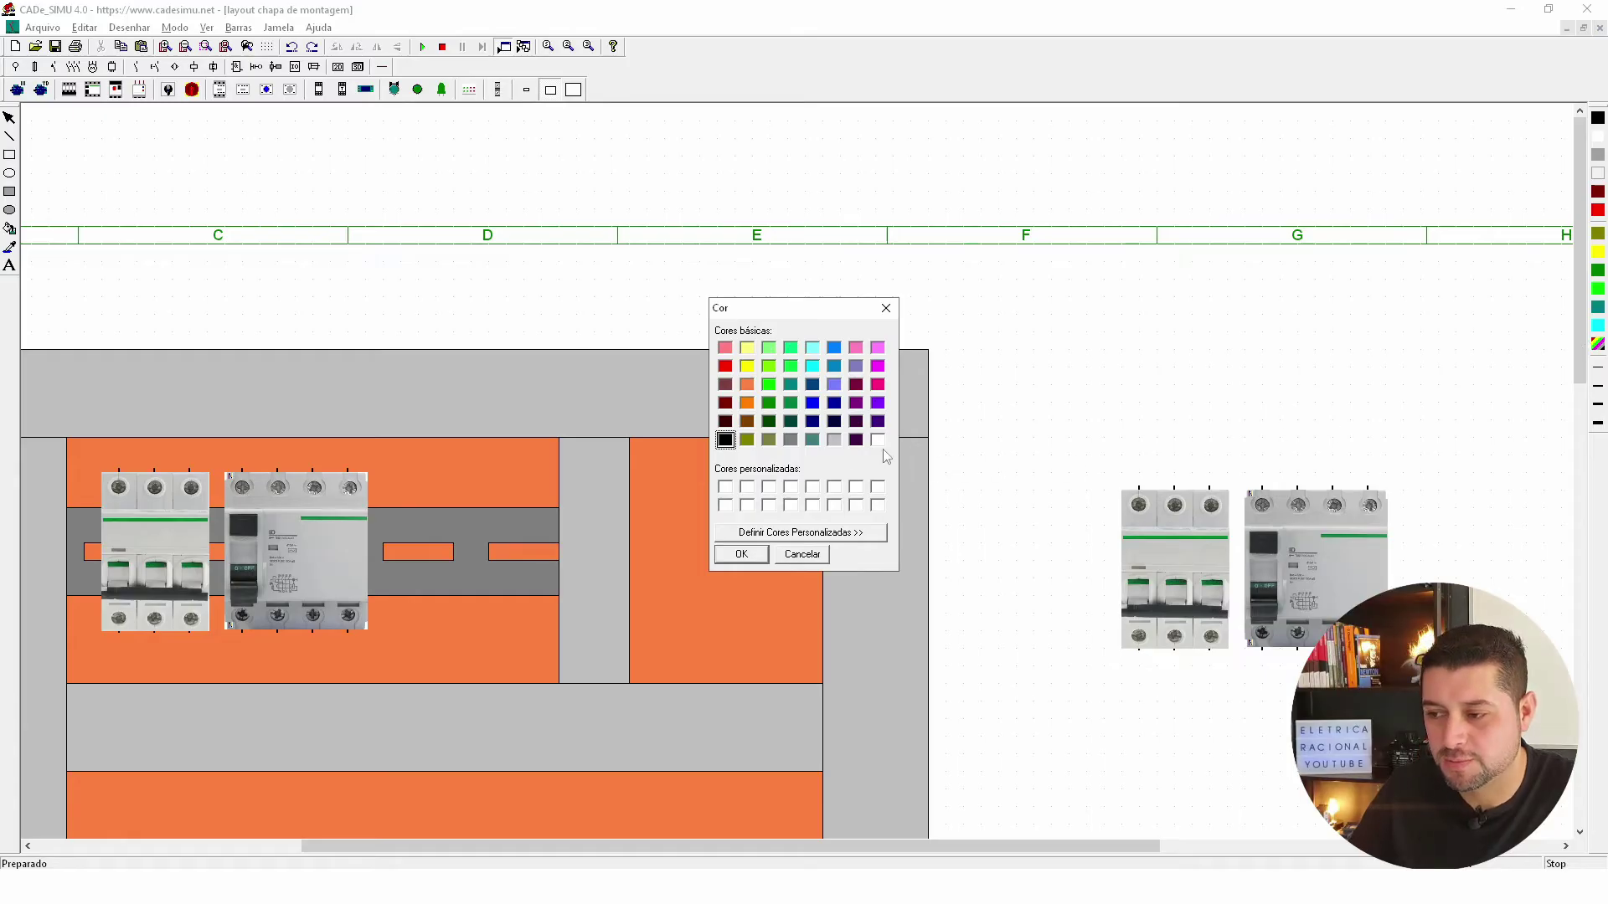
pyautogui.click(768, 404)
pyautogui.click(741, 555)
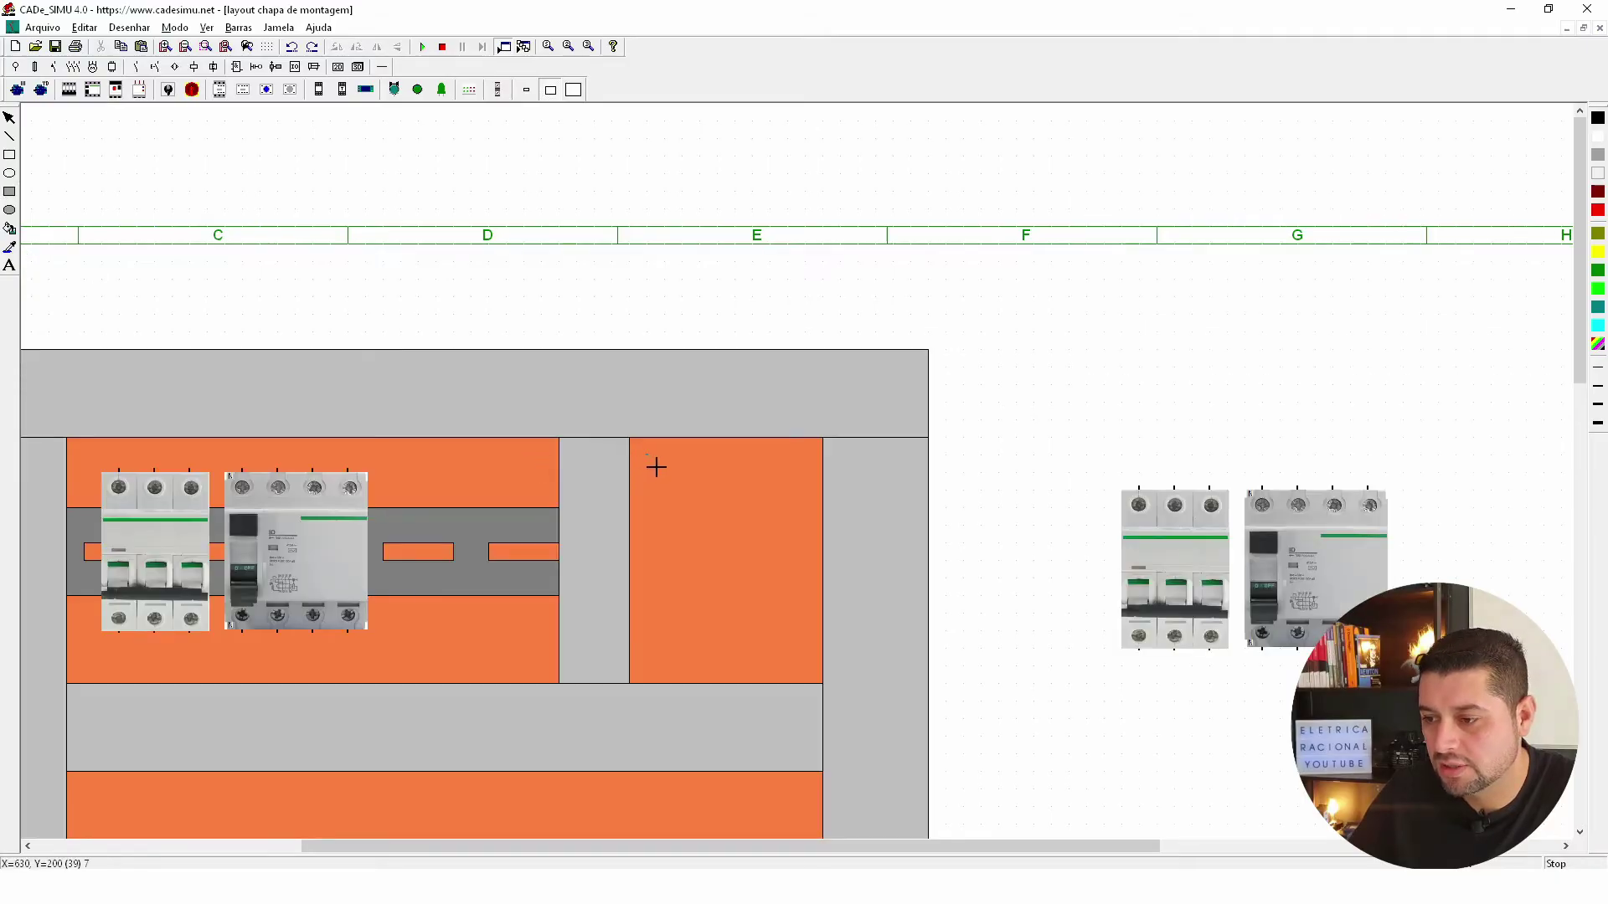
pyautogui.moveTo(656, 466)
pyautogui.mouseDown()
pyautogui.moveTo(694, 684)
pyautogui.moveTo(694, 666)
pyautogui.mouseUp()
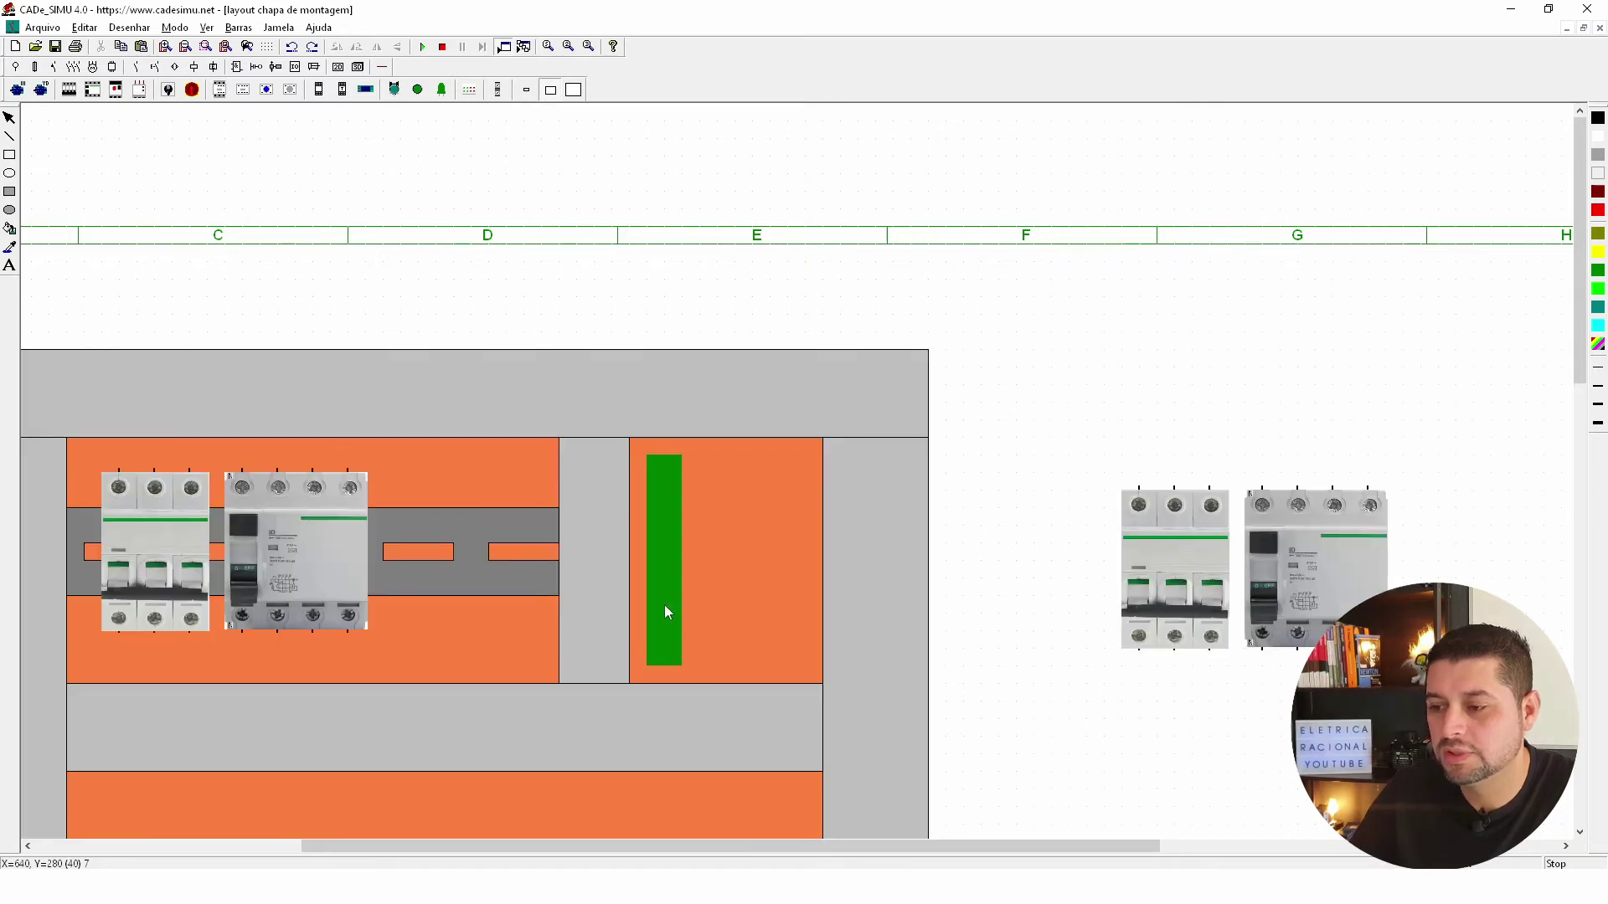
pyautogui.moveTo(665, 612); pyautogui.dragTo(999, 612)
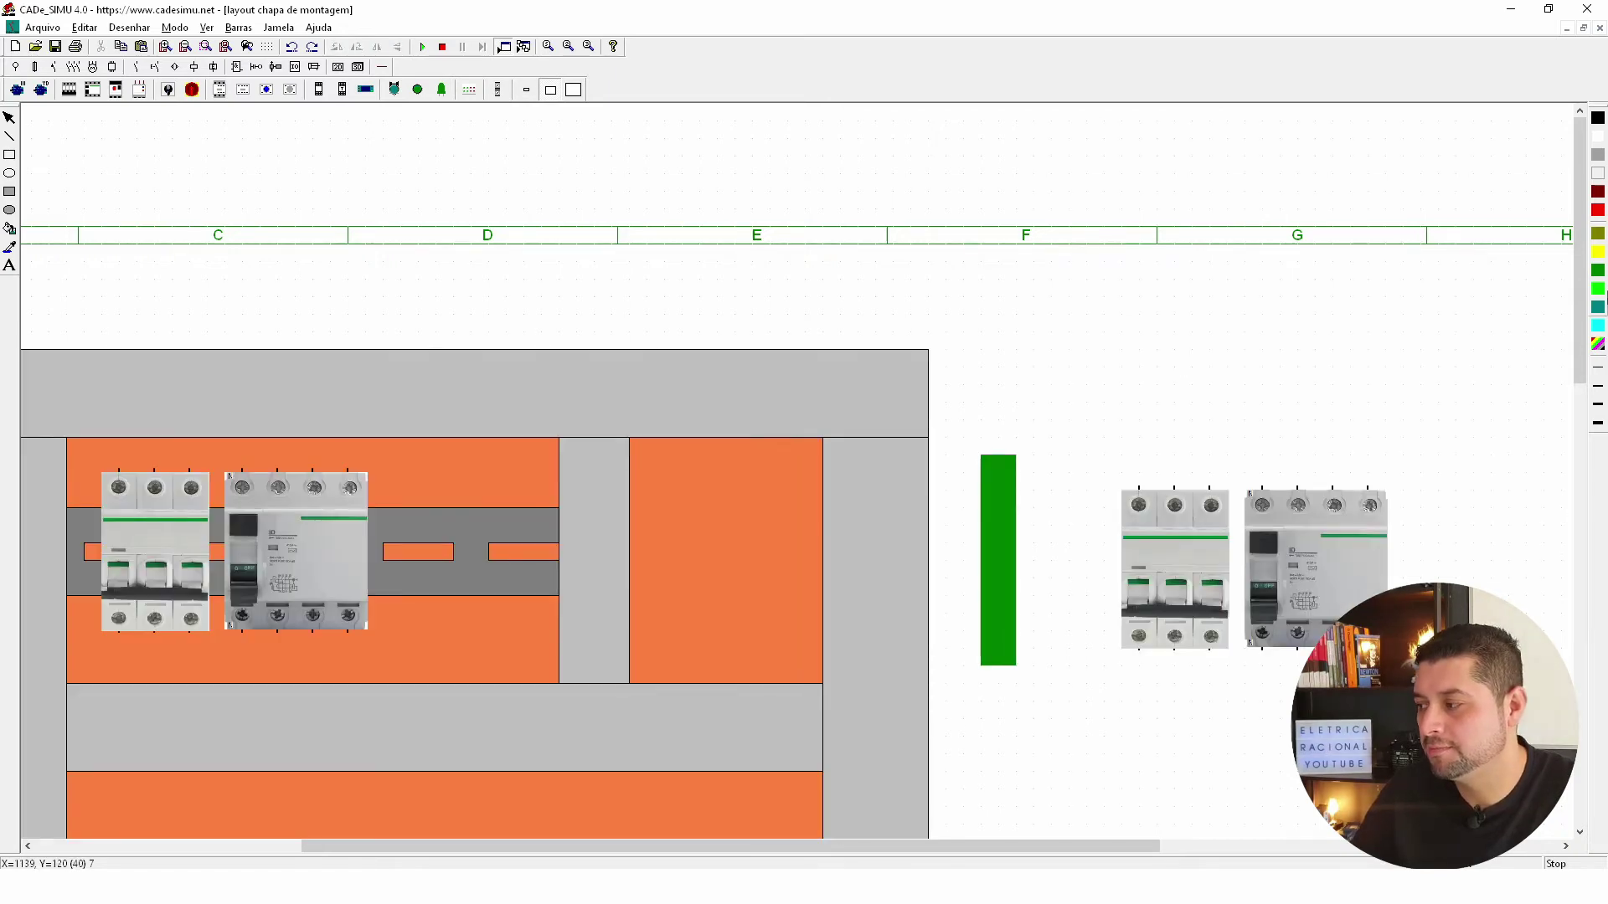
# Draw a tall blue terminal bar next to the green bar.
pyautogui.click(1598, 343)
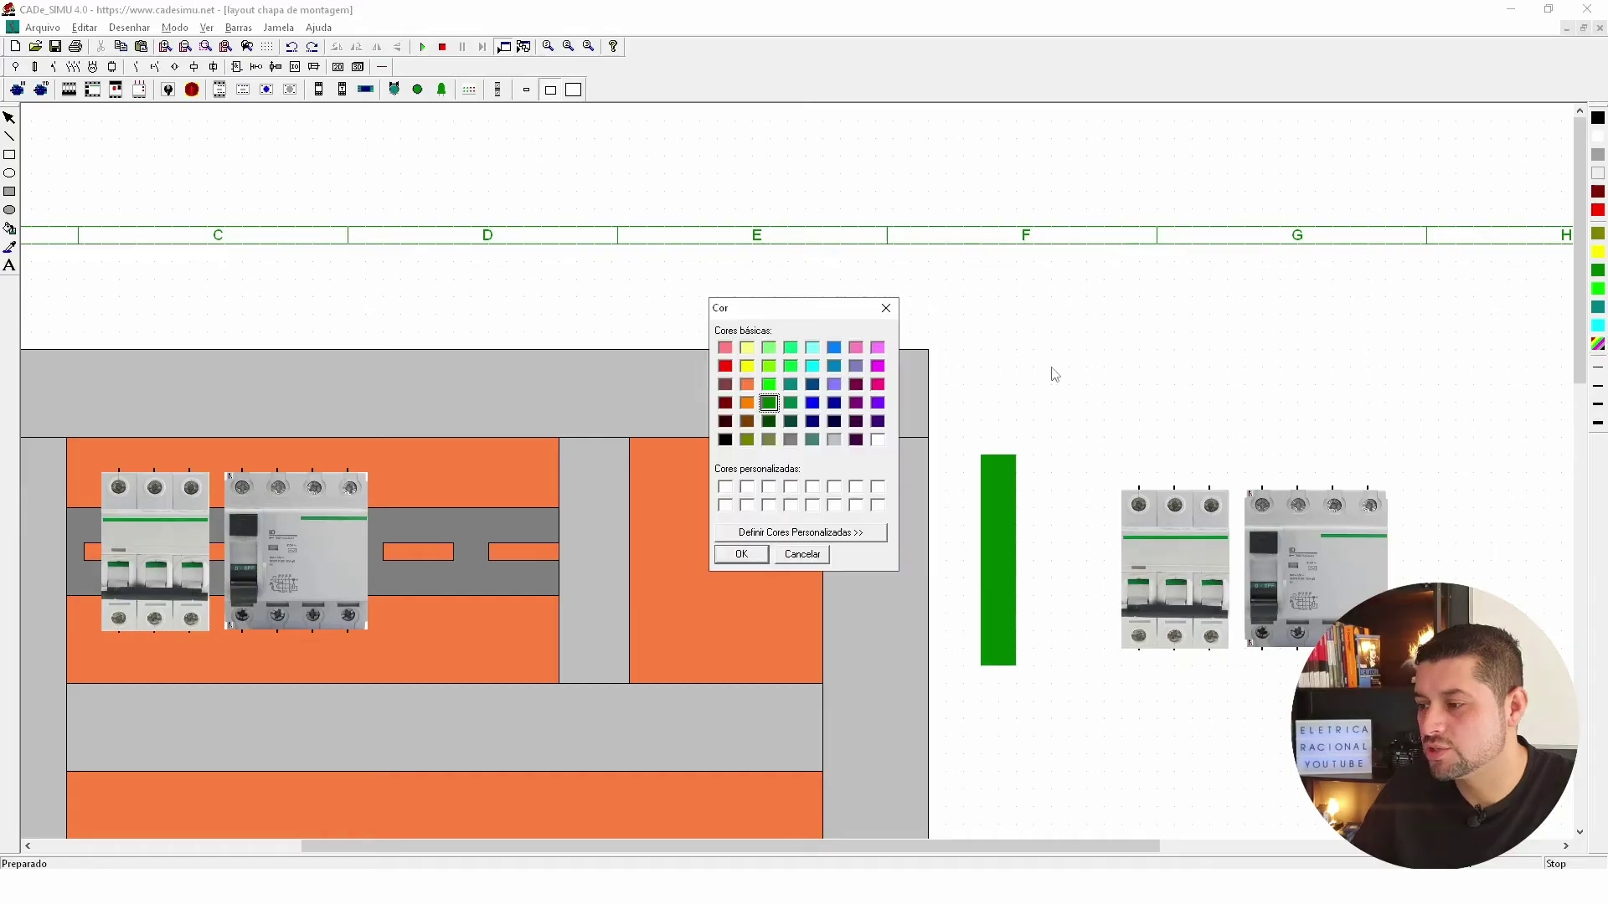
pyautogui.click(811, 406)
pyautogui.click(765, 557)
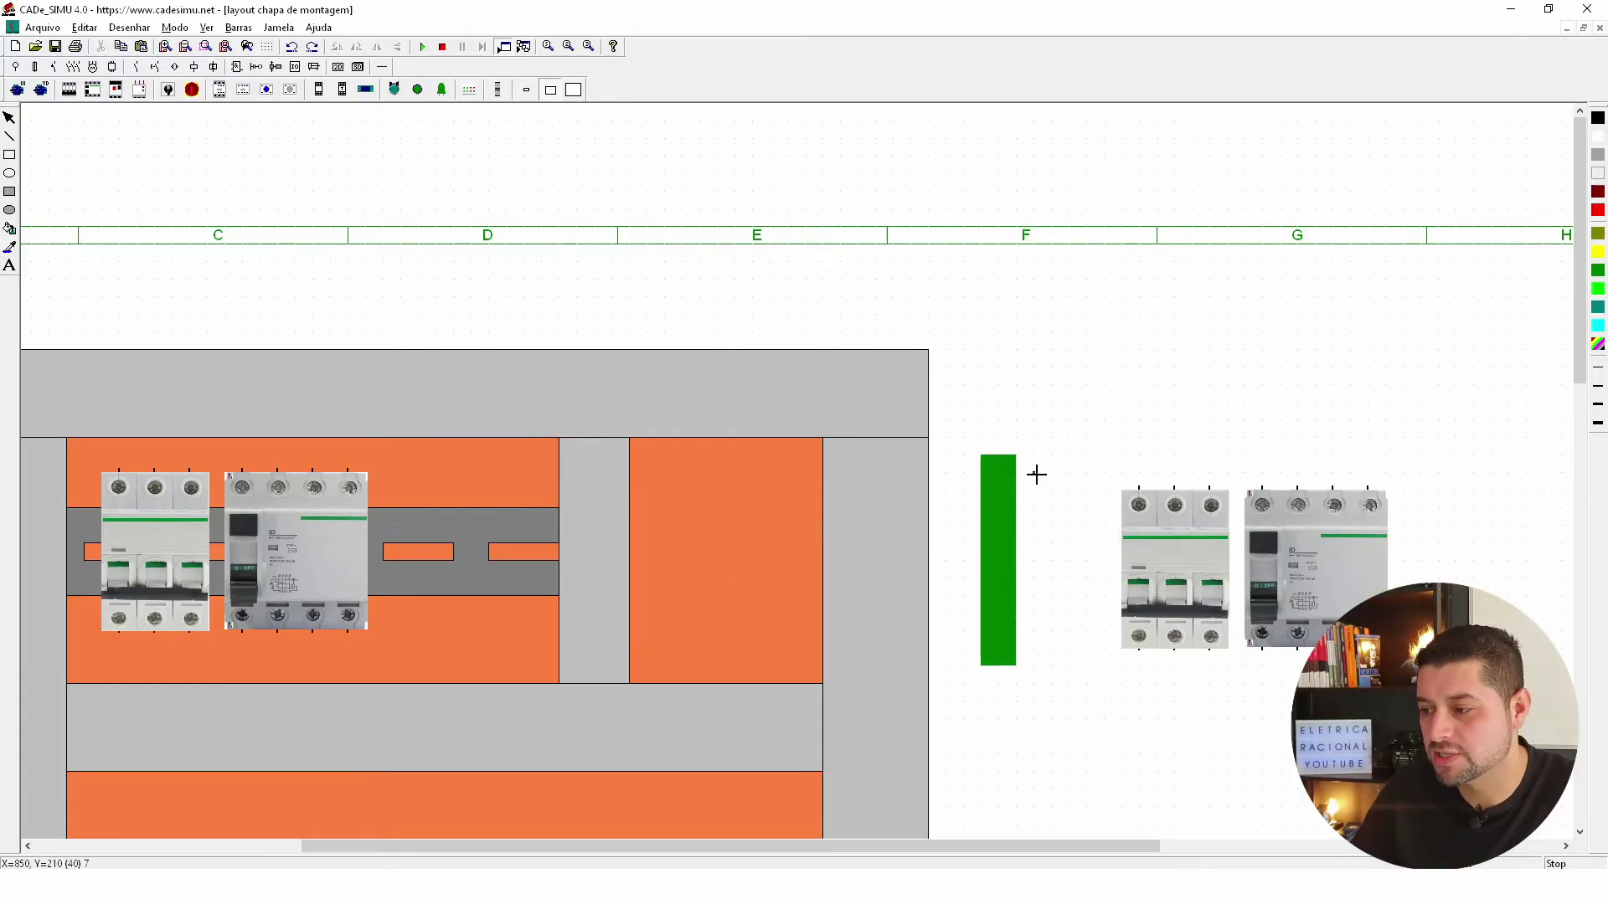
pyautogui.moveTo(979, 455); pyautogui.dragTo(1023, 664)
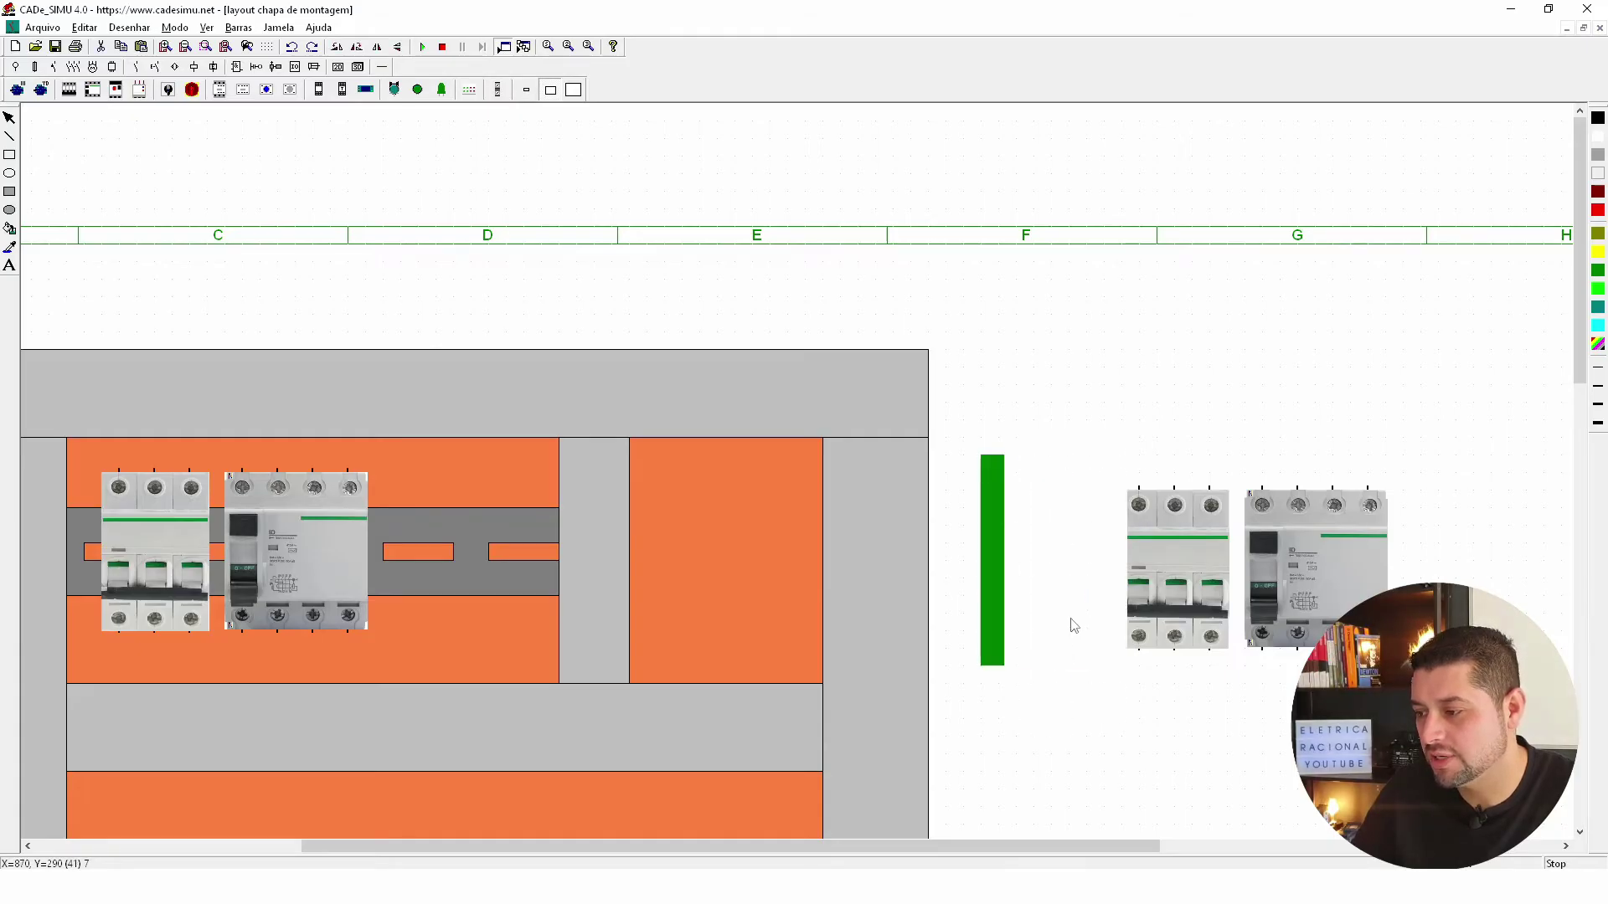
pyautogui.click(1073, 614)
# Delete the three-pole breaker and RCD standing outside the panel.
pyautogui.click(1172, 570)
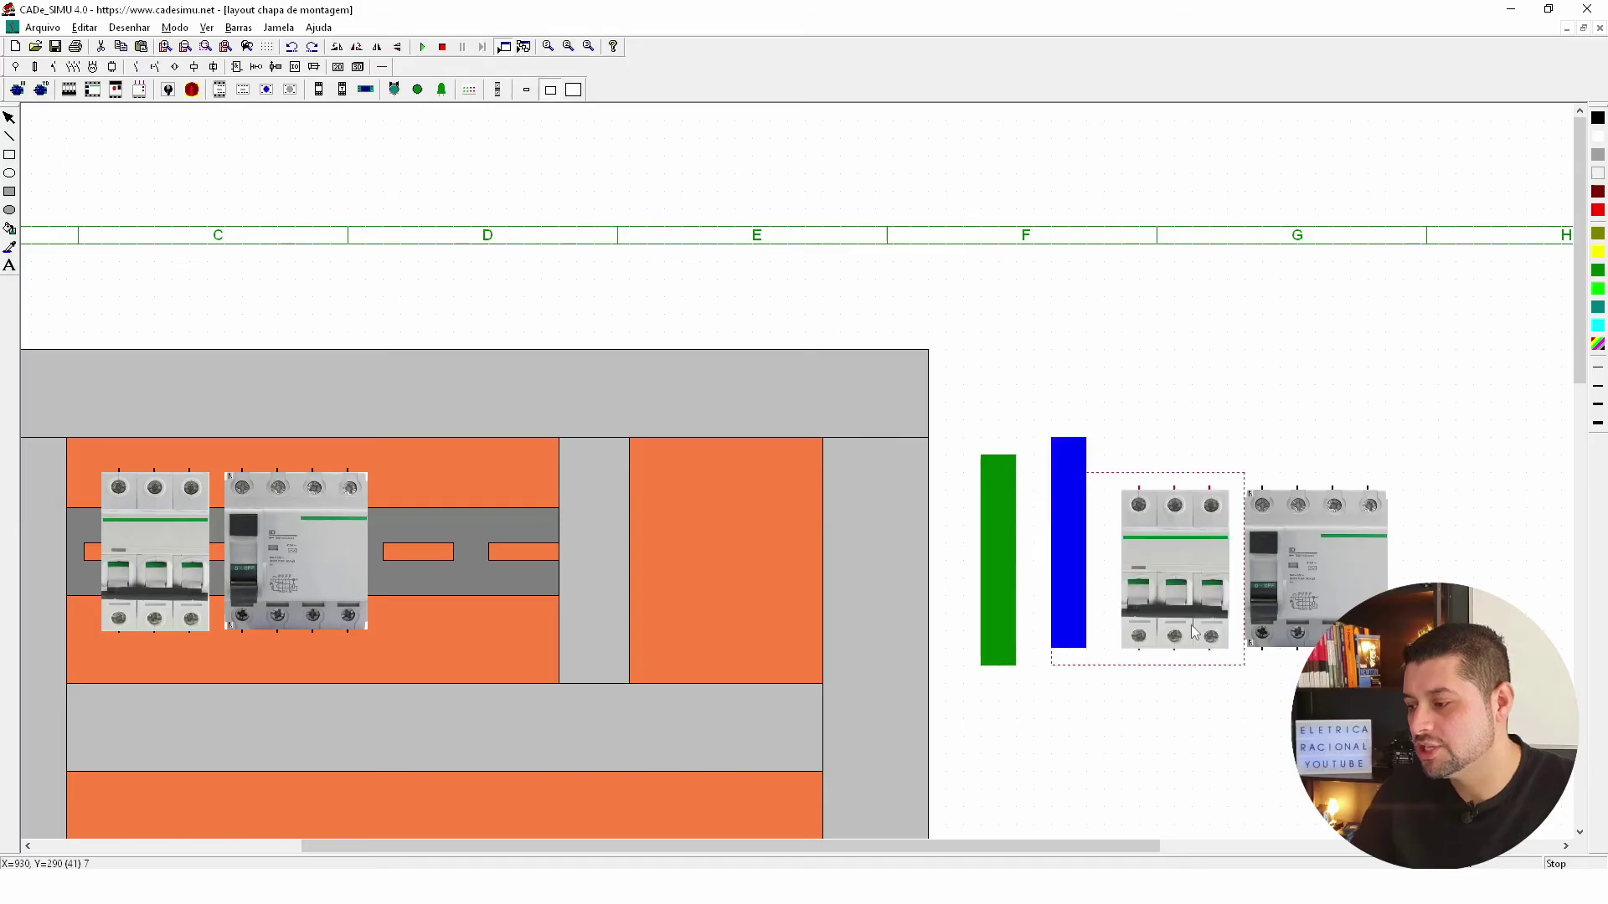
pyautogui.press('Delete')
pyautogui.click(1324, 586)
pyautogui.press('Delete')
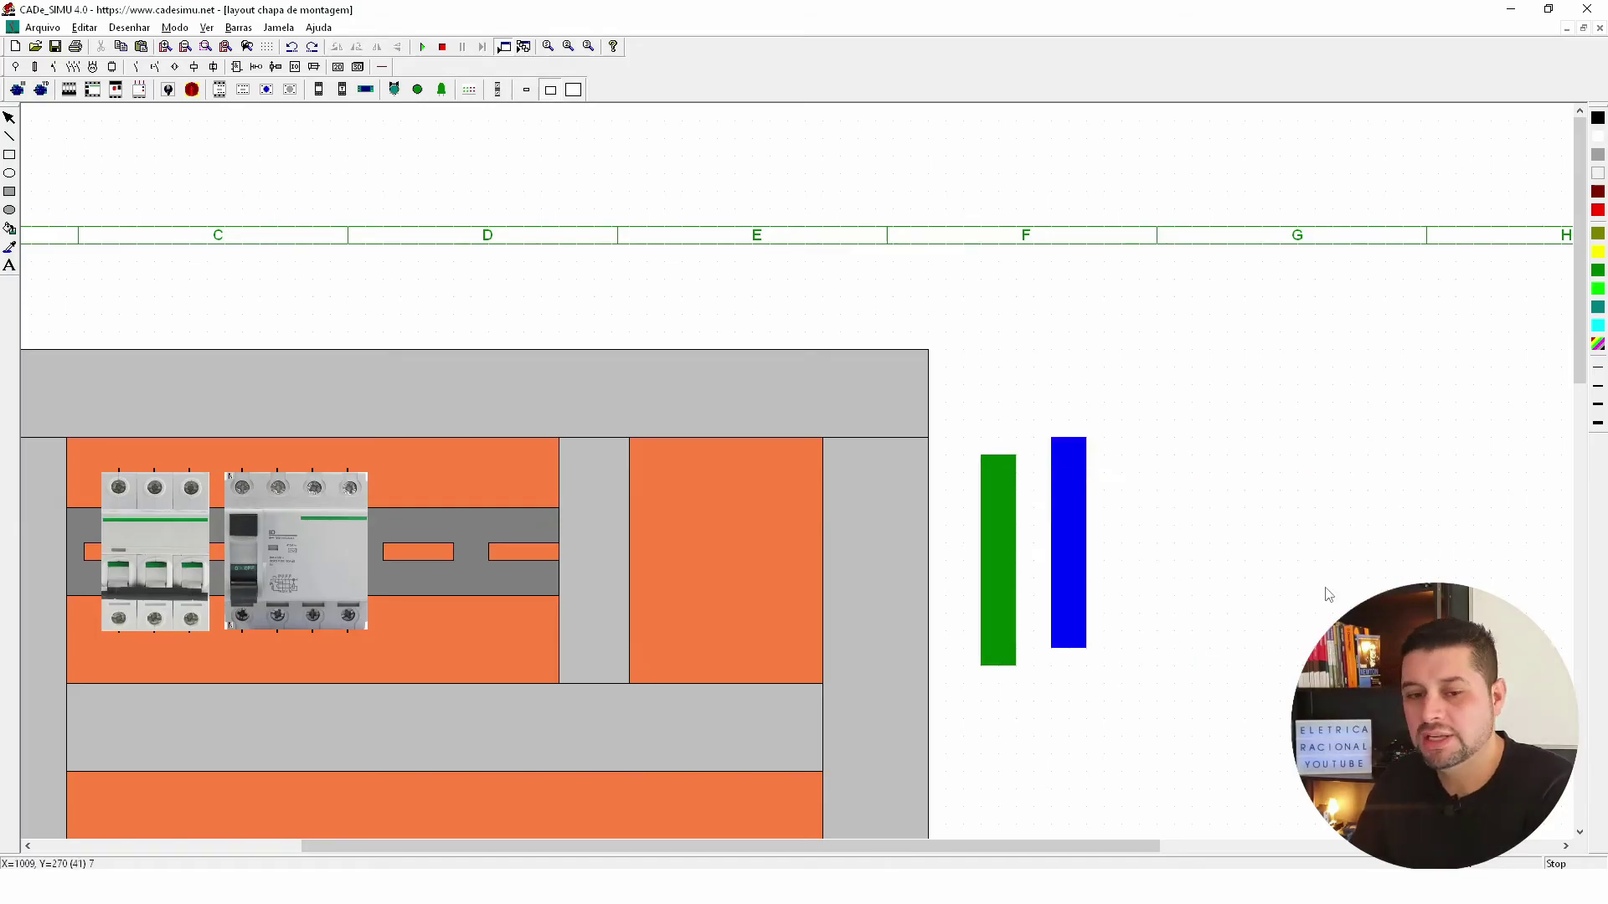
# Raise the green bar level with the blue bar and outline both bars.
pyautogui.moveTo(1005, 510); pyautogui.dragTo(1006, 495)
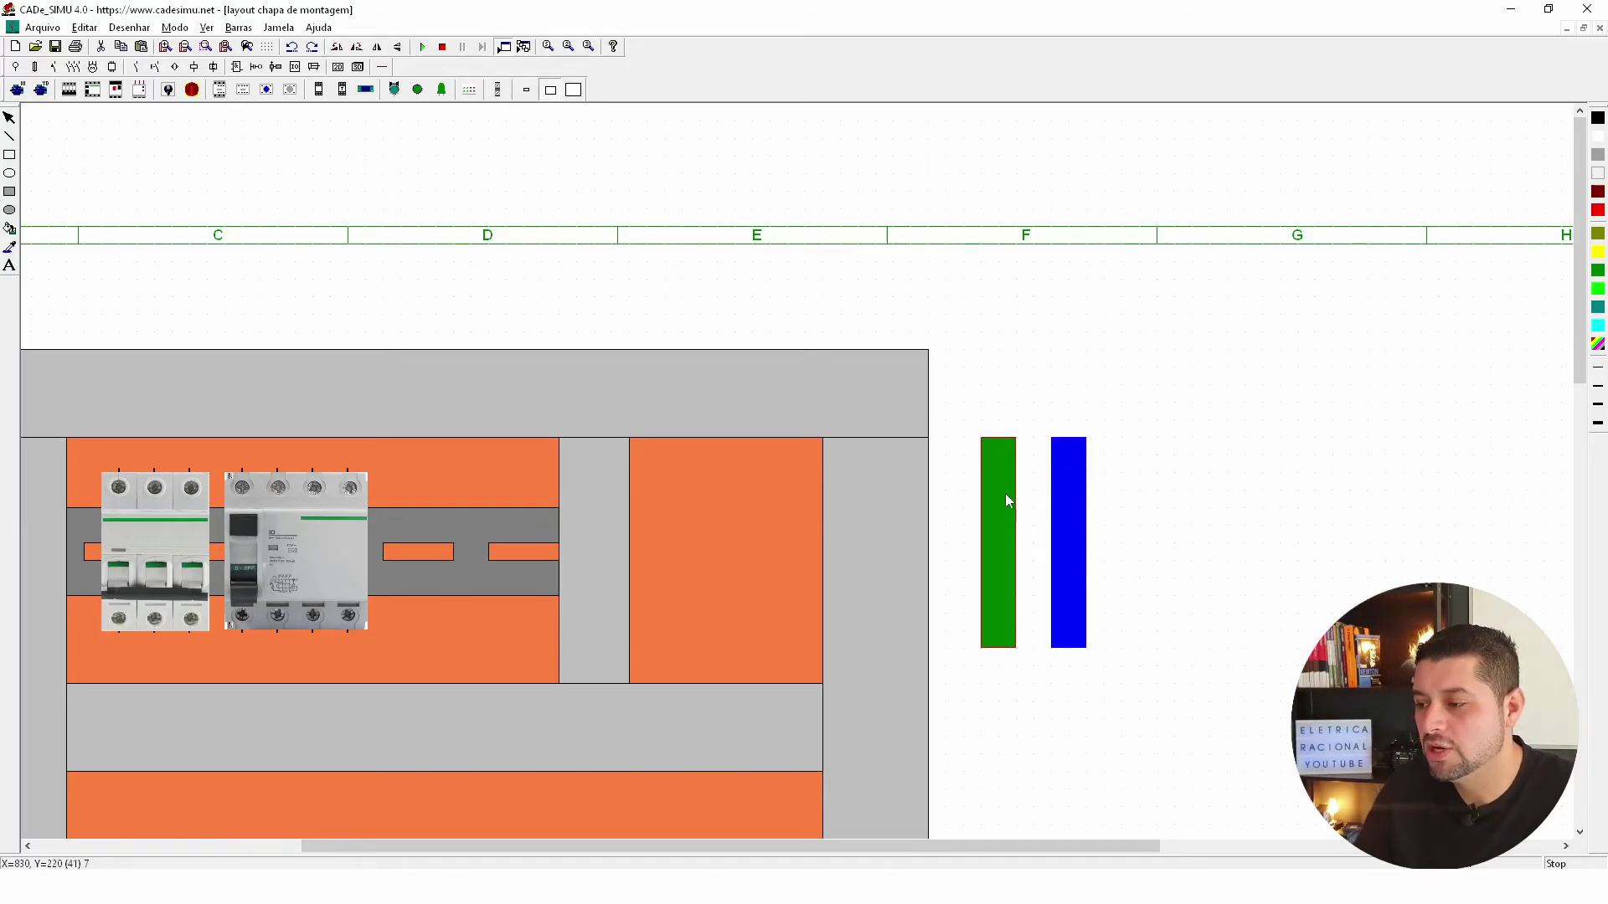
pyautogui.click(1118, 532)
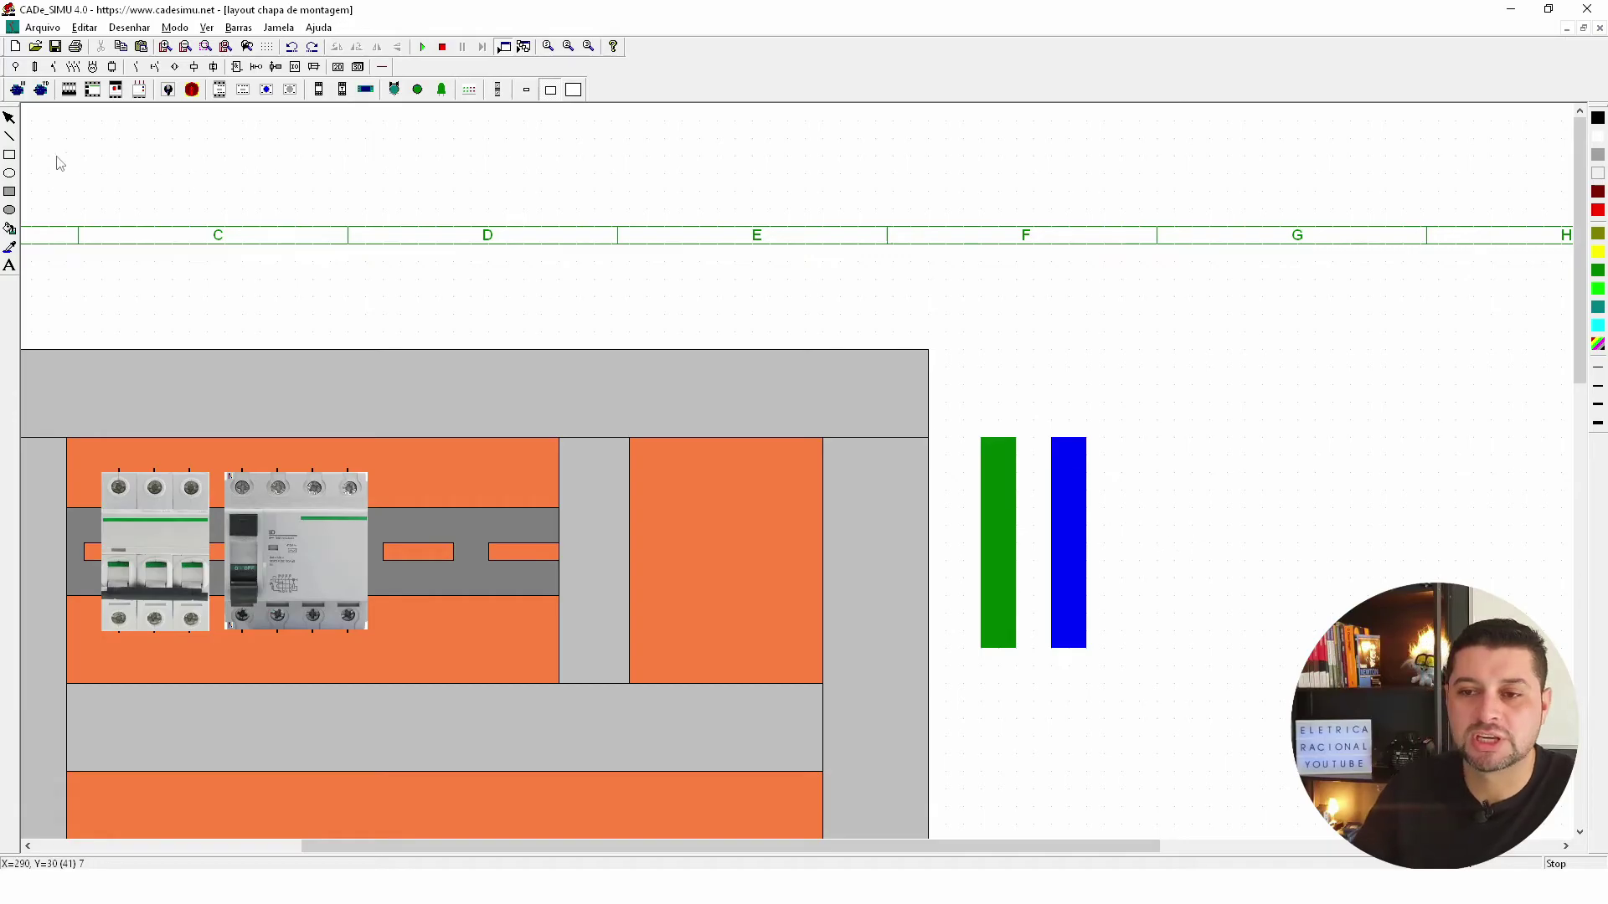
pyautogui.click(10, 172)
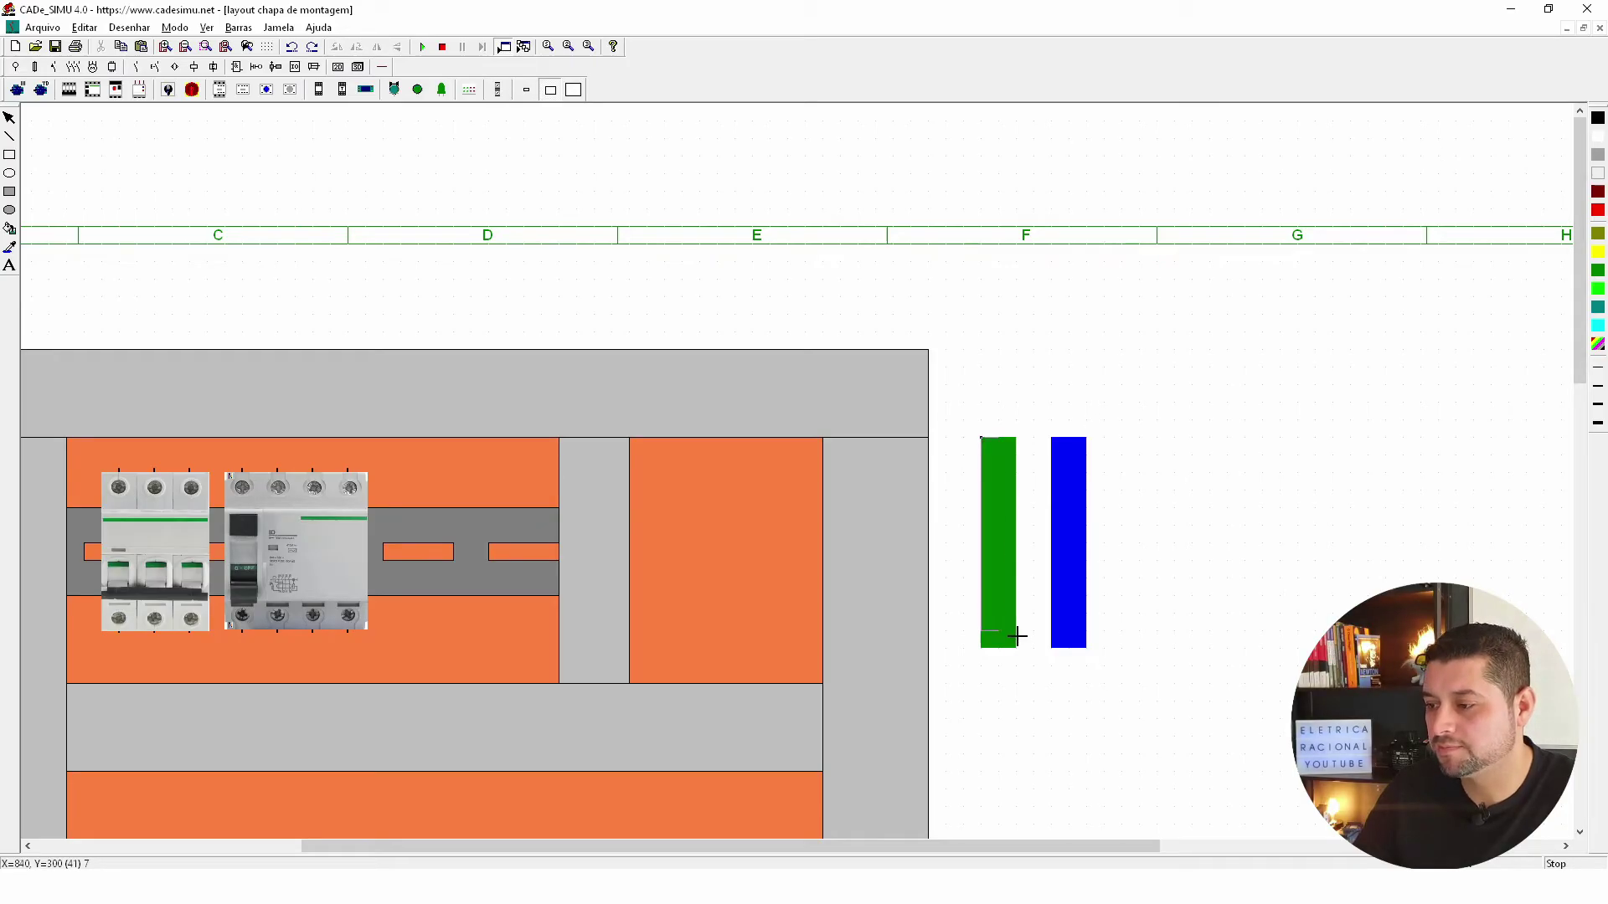
pyautogui.moveTo(985, 472); pyautogui.dragTo(1017, 659)
pyautogui.moveTo(1052, 450); pyautogui.dragTo(1085, 650)
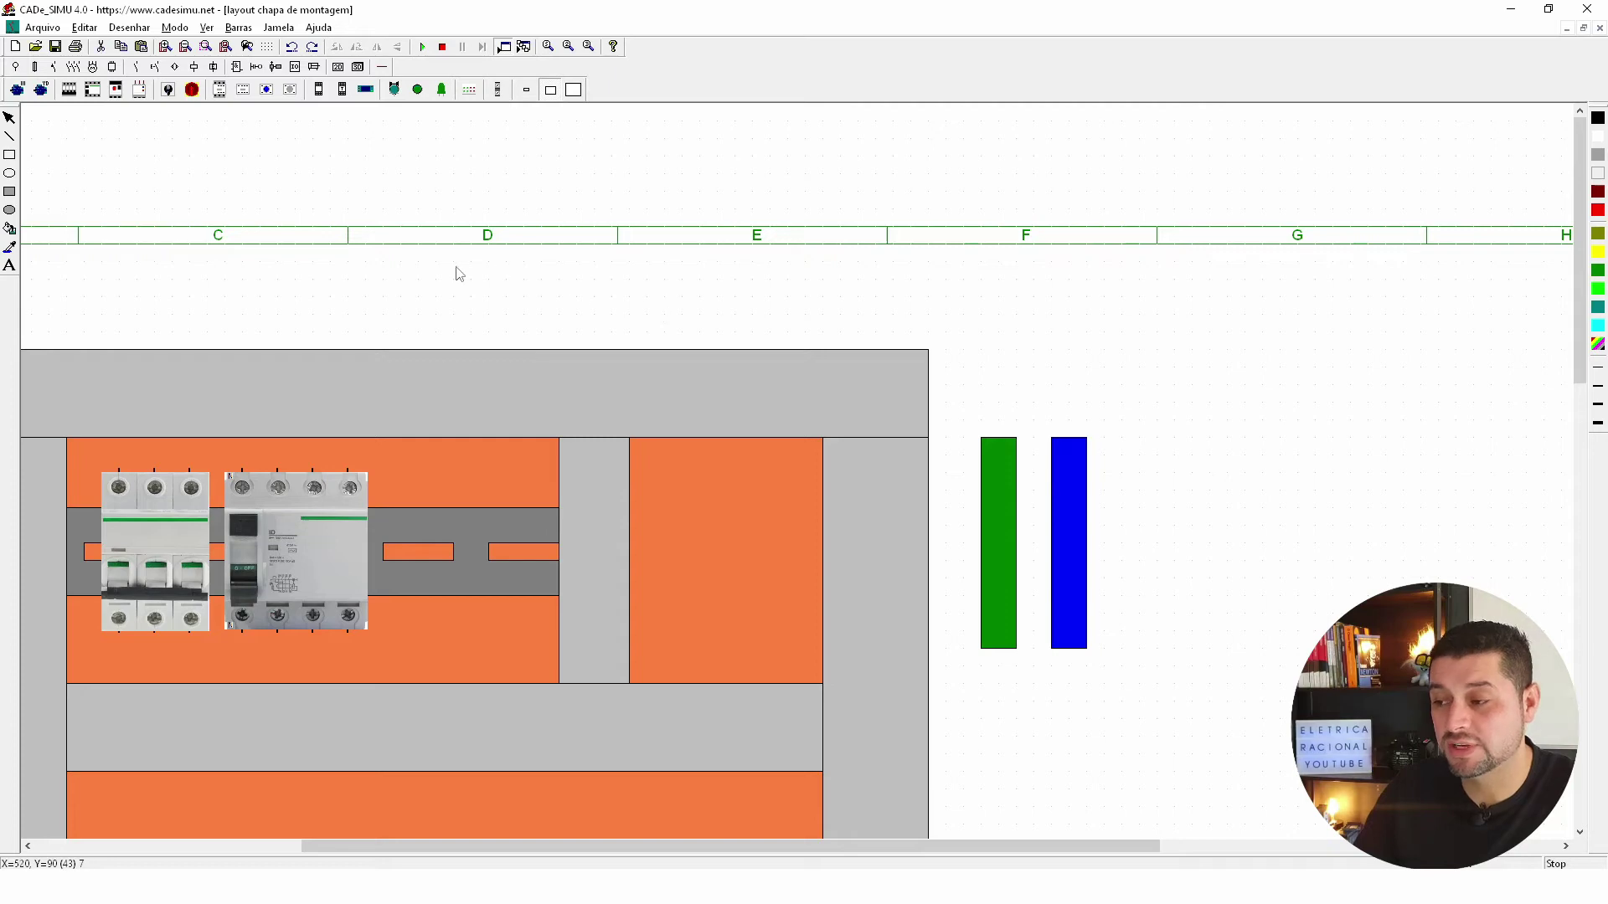
# Draw a small grey filled circle and place a copy beside it.
pyautogui.click(9, 210)
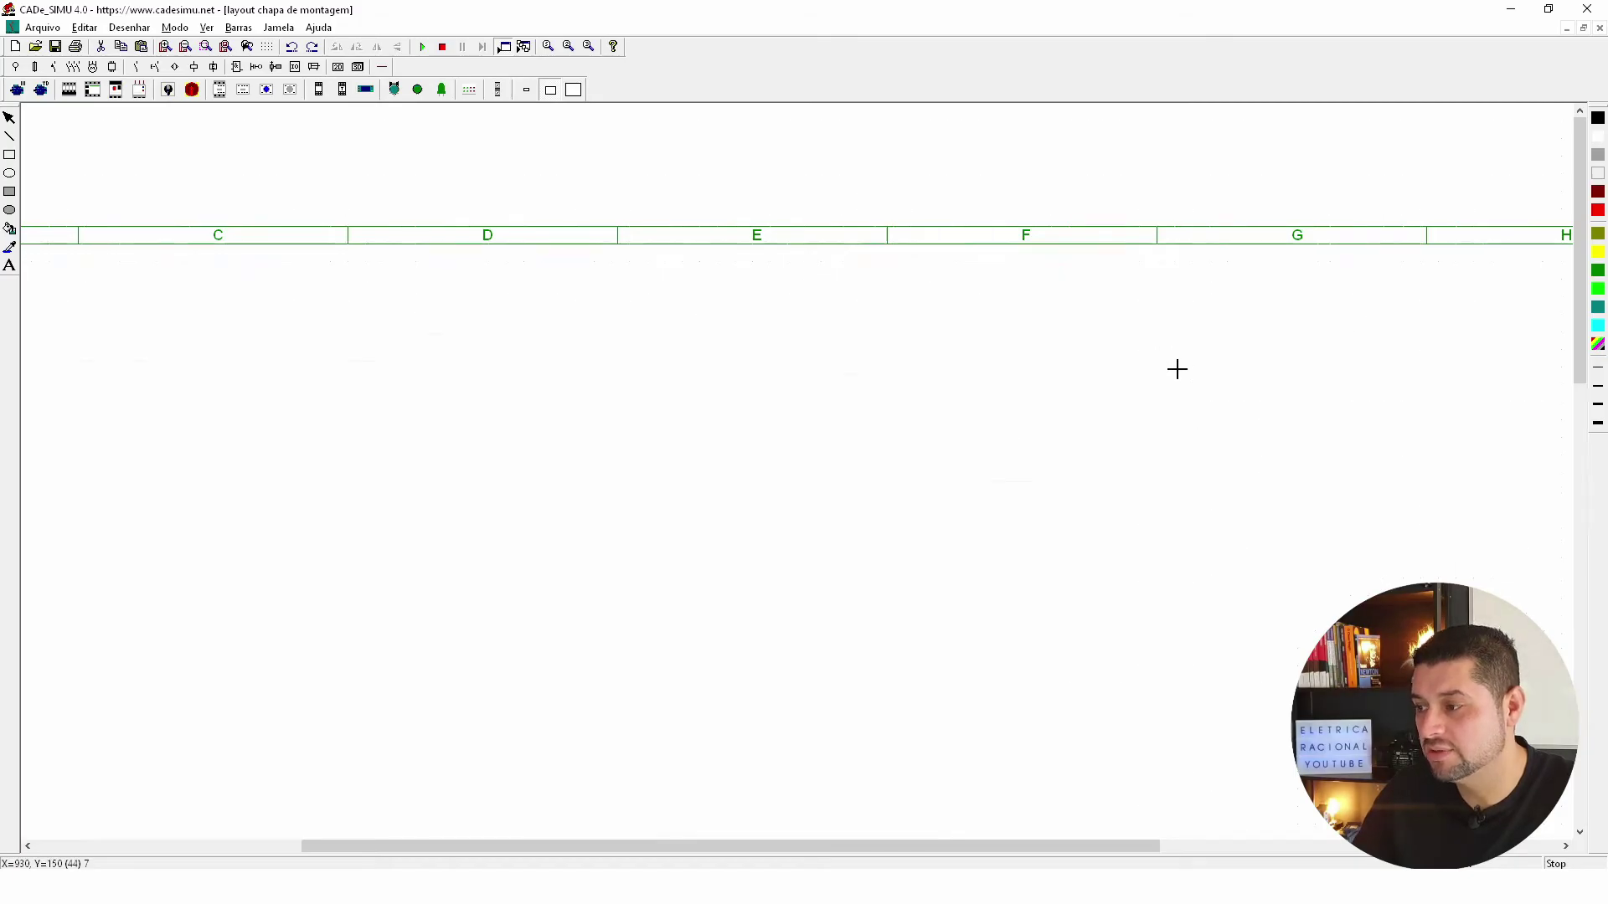
pyautogui.click(1177, 370)
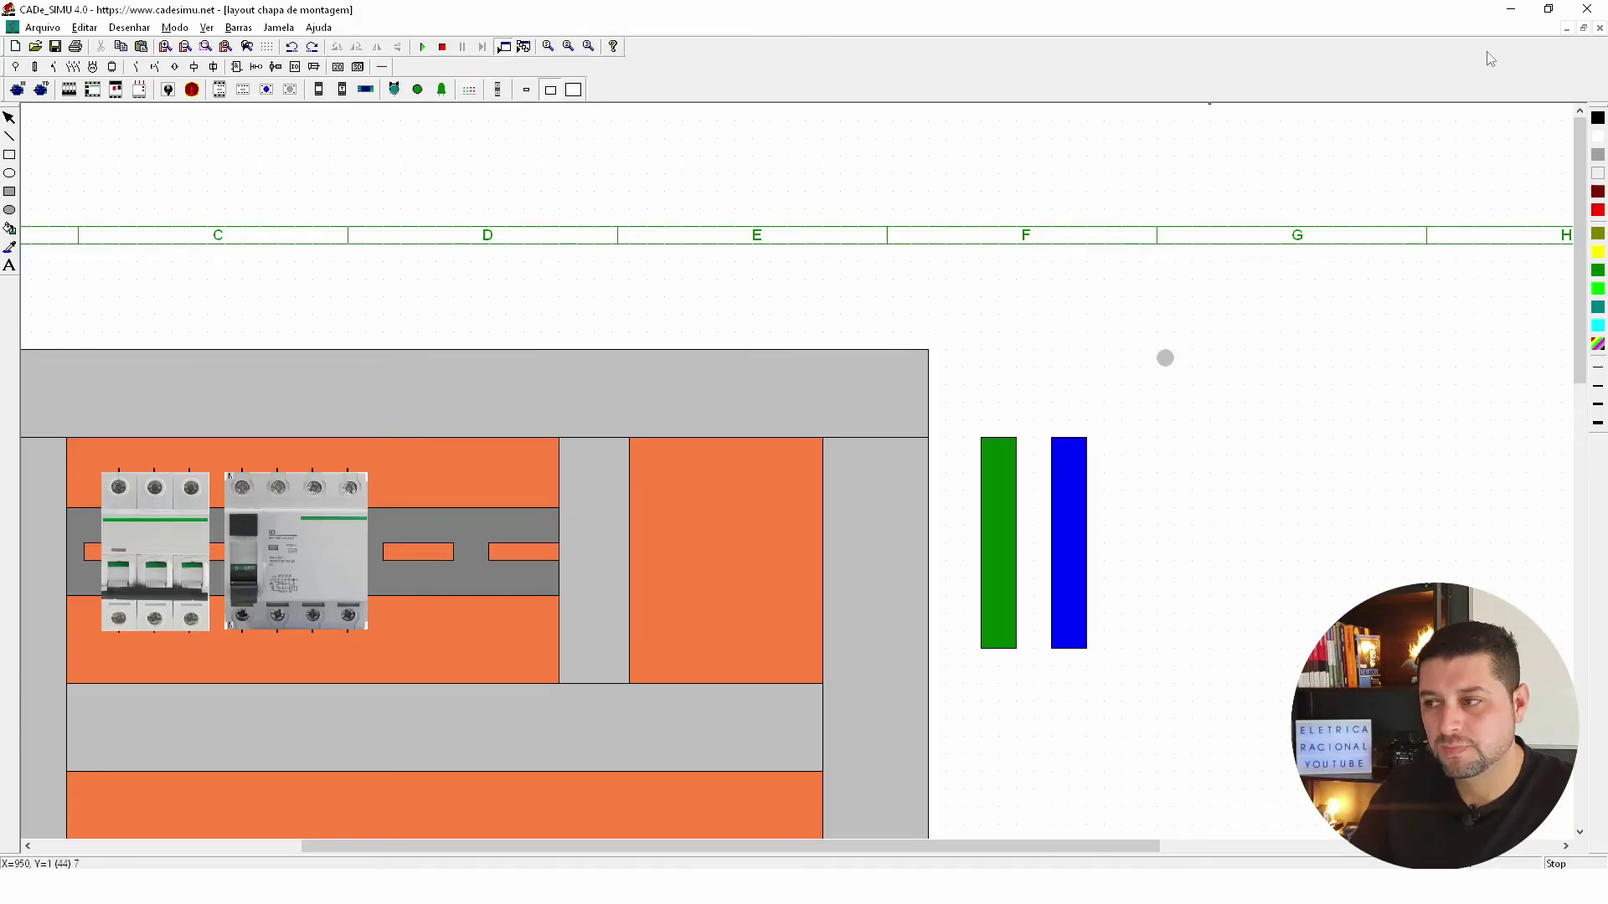
pyautogui.rightClick(1176, 377)
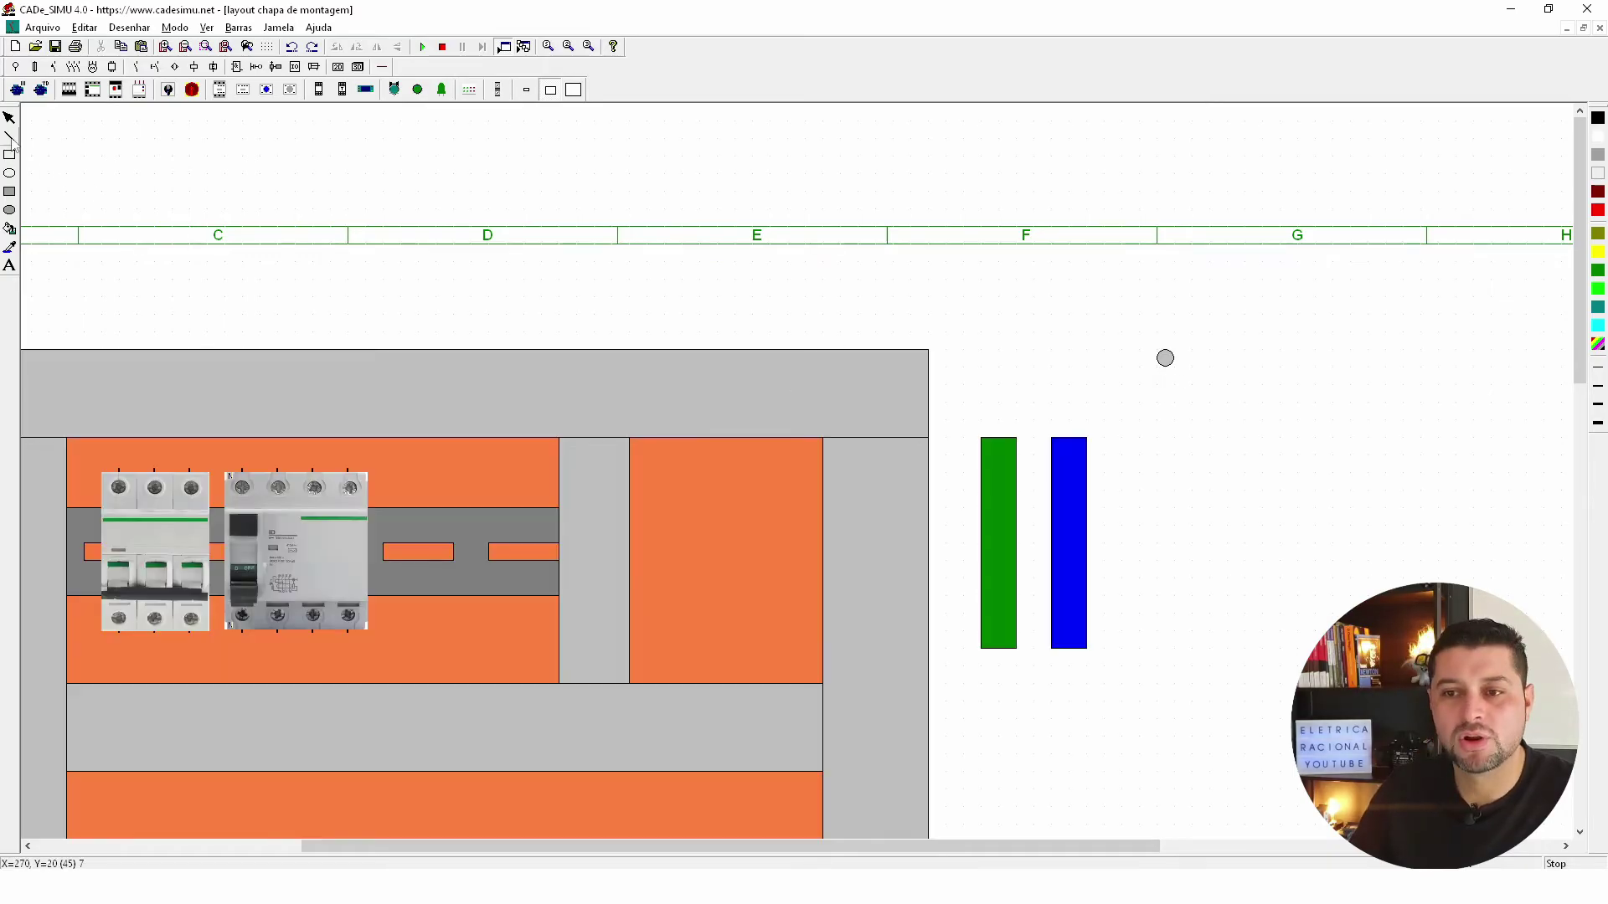
pyautogui.rightClick(1176, 369)
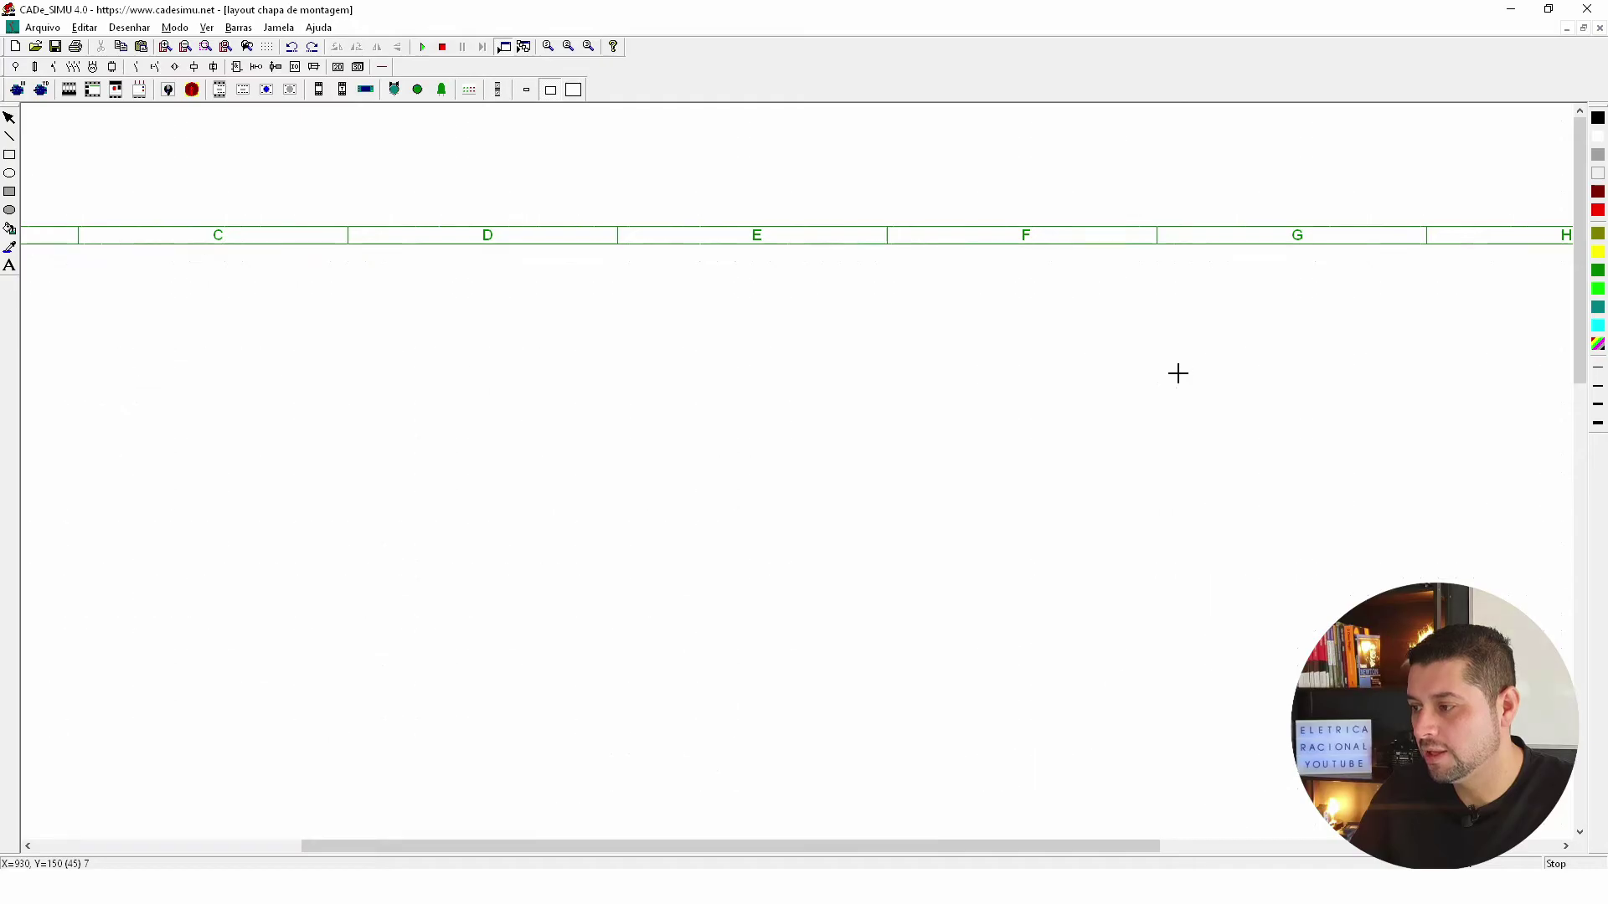
pyautogui.moveTo(1139, 332); pyautogui.dragTo(1198, 379)
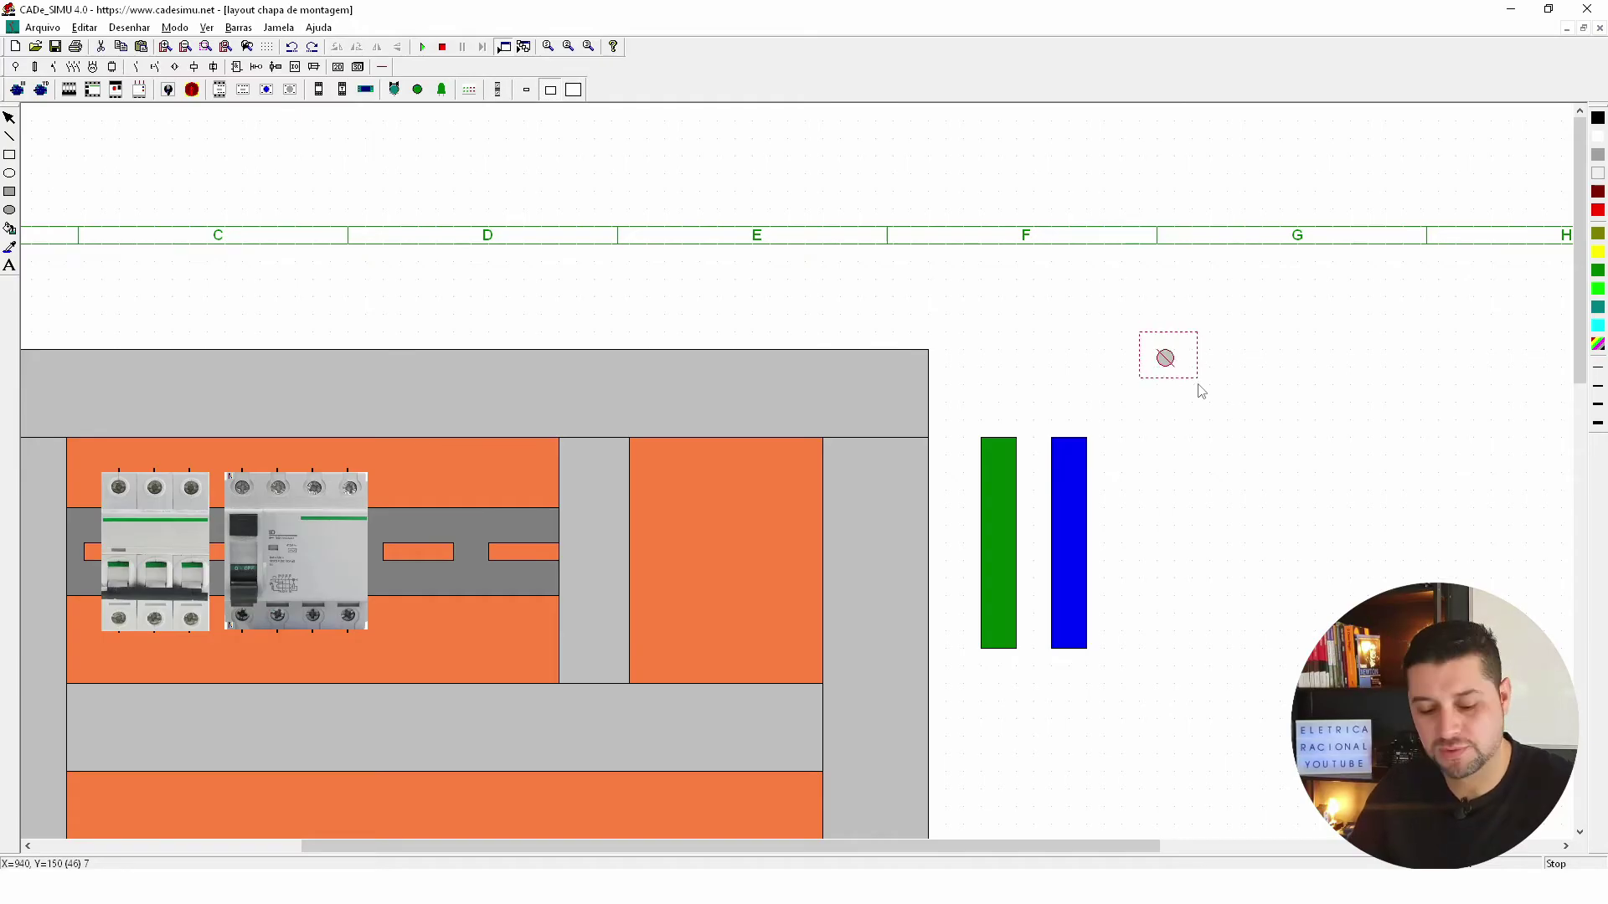
pyautogui.hotkey('ctrl', 'v')
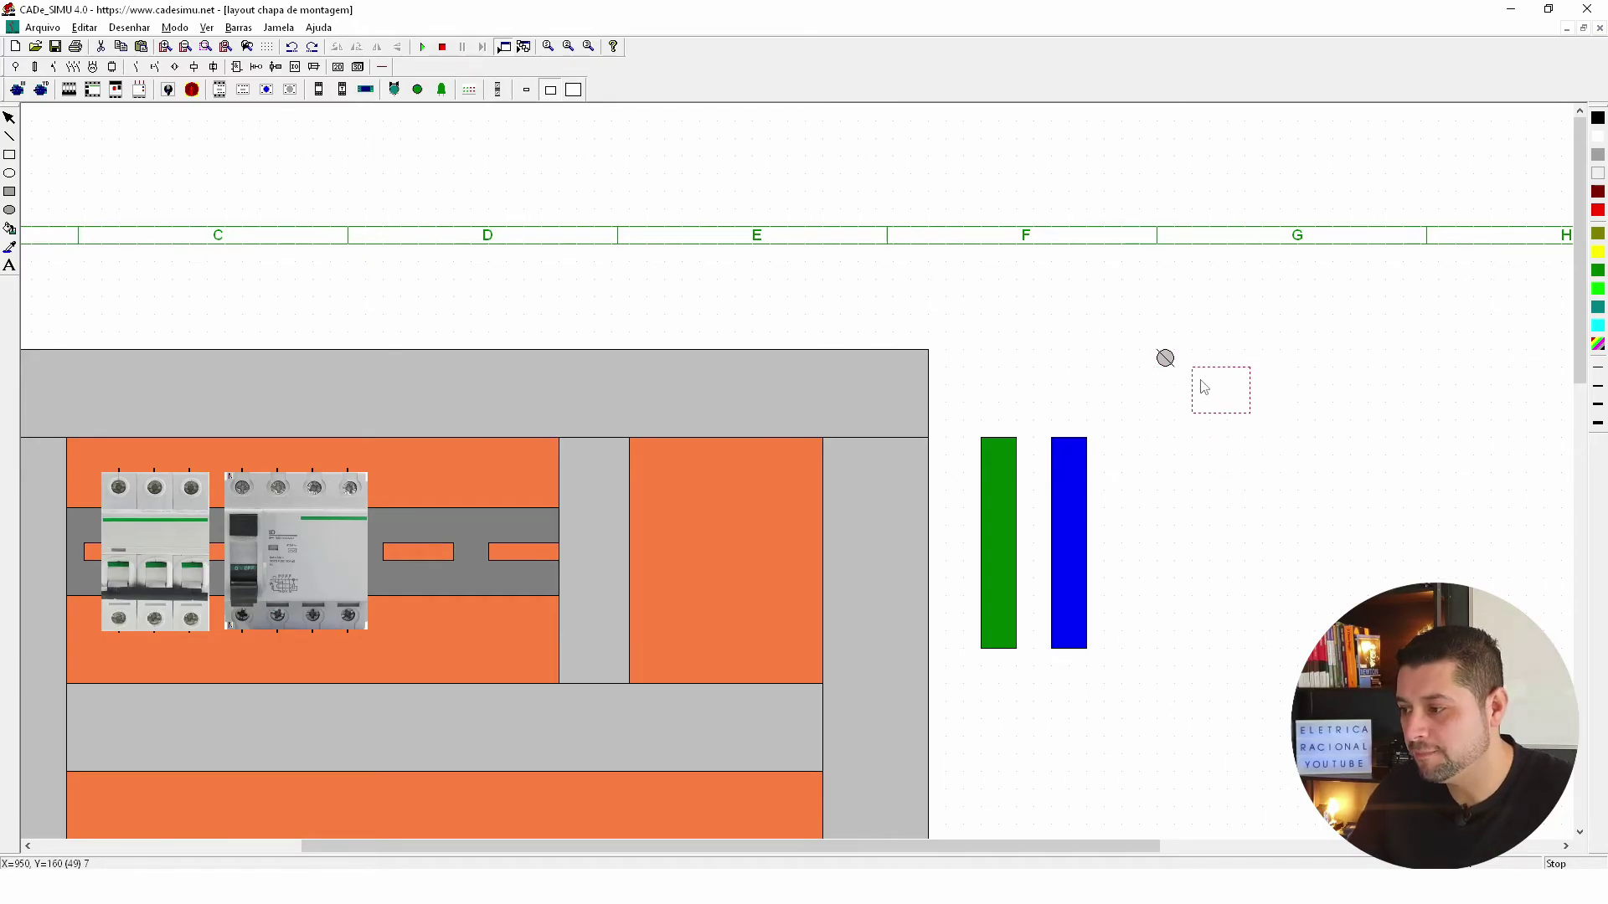
pyautogui.moveTo(1252, 450); pyautogui.dragTo(1180, 368)
# Build a four-circle group and stack a copy of it below.
pyautogui.hotkey('ctrl', 'c')
pyautogui.hotkey('ctrl', 'v')
pyautogui.press('Delete')
pyautogui.hotkey('ctrl', 'z')
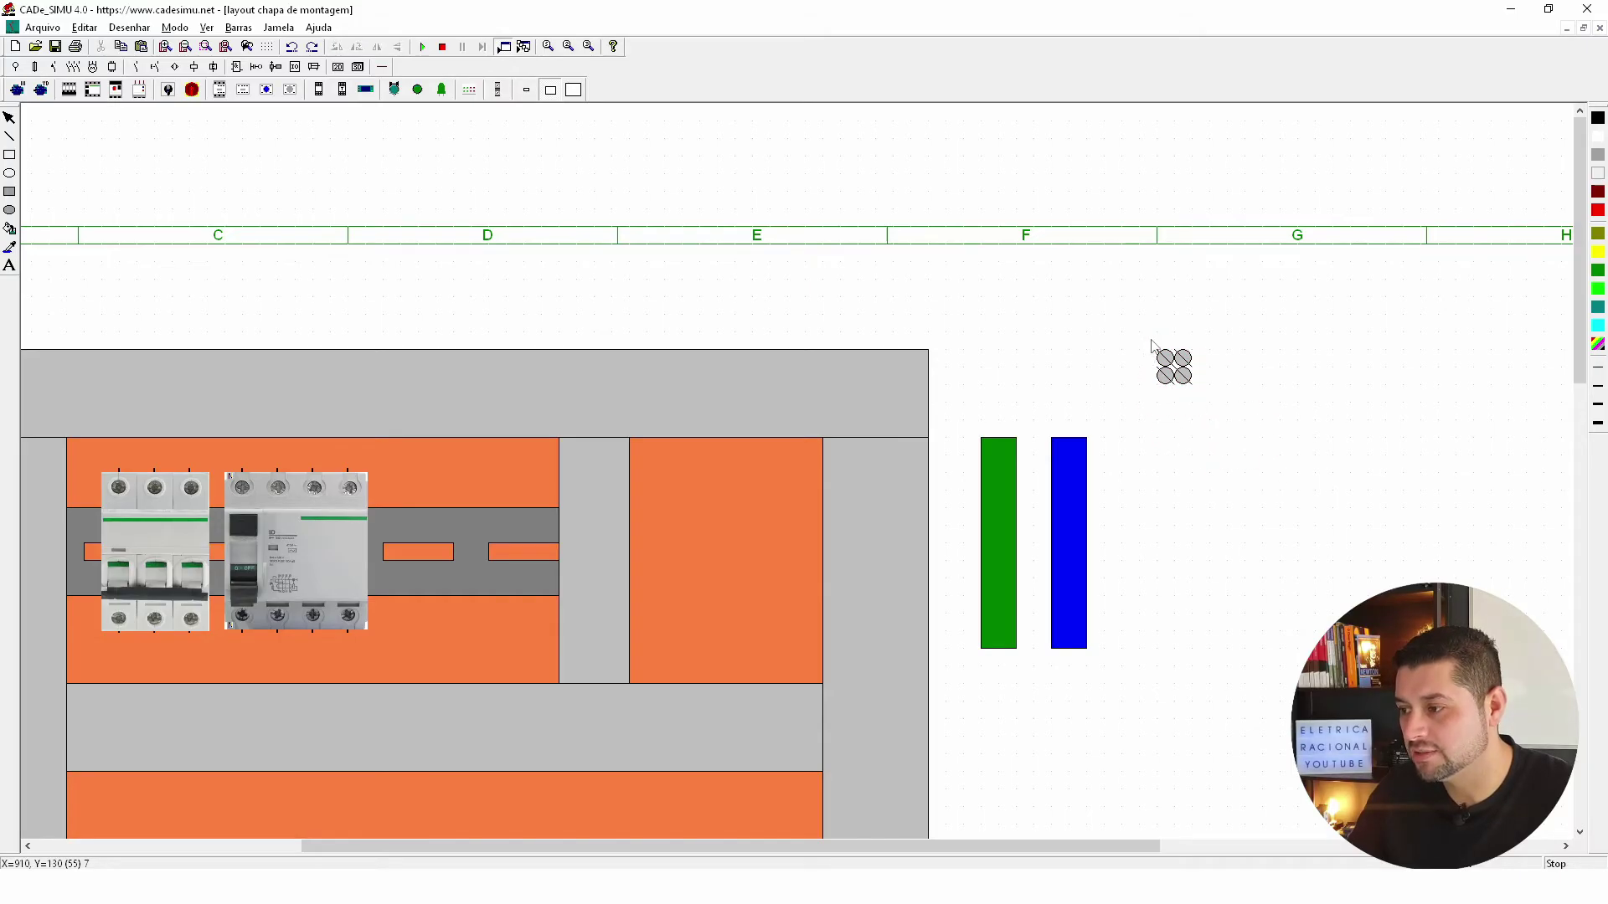
pyautogui.hotkey('ctrl', 'c')
pyautogui.hotkey('ctrl', 'v')
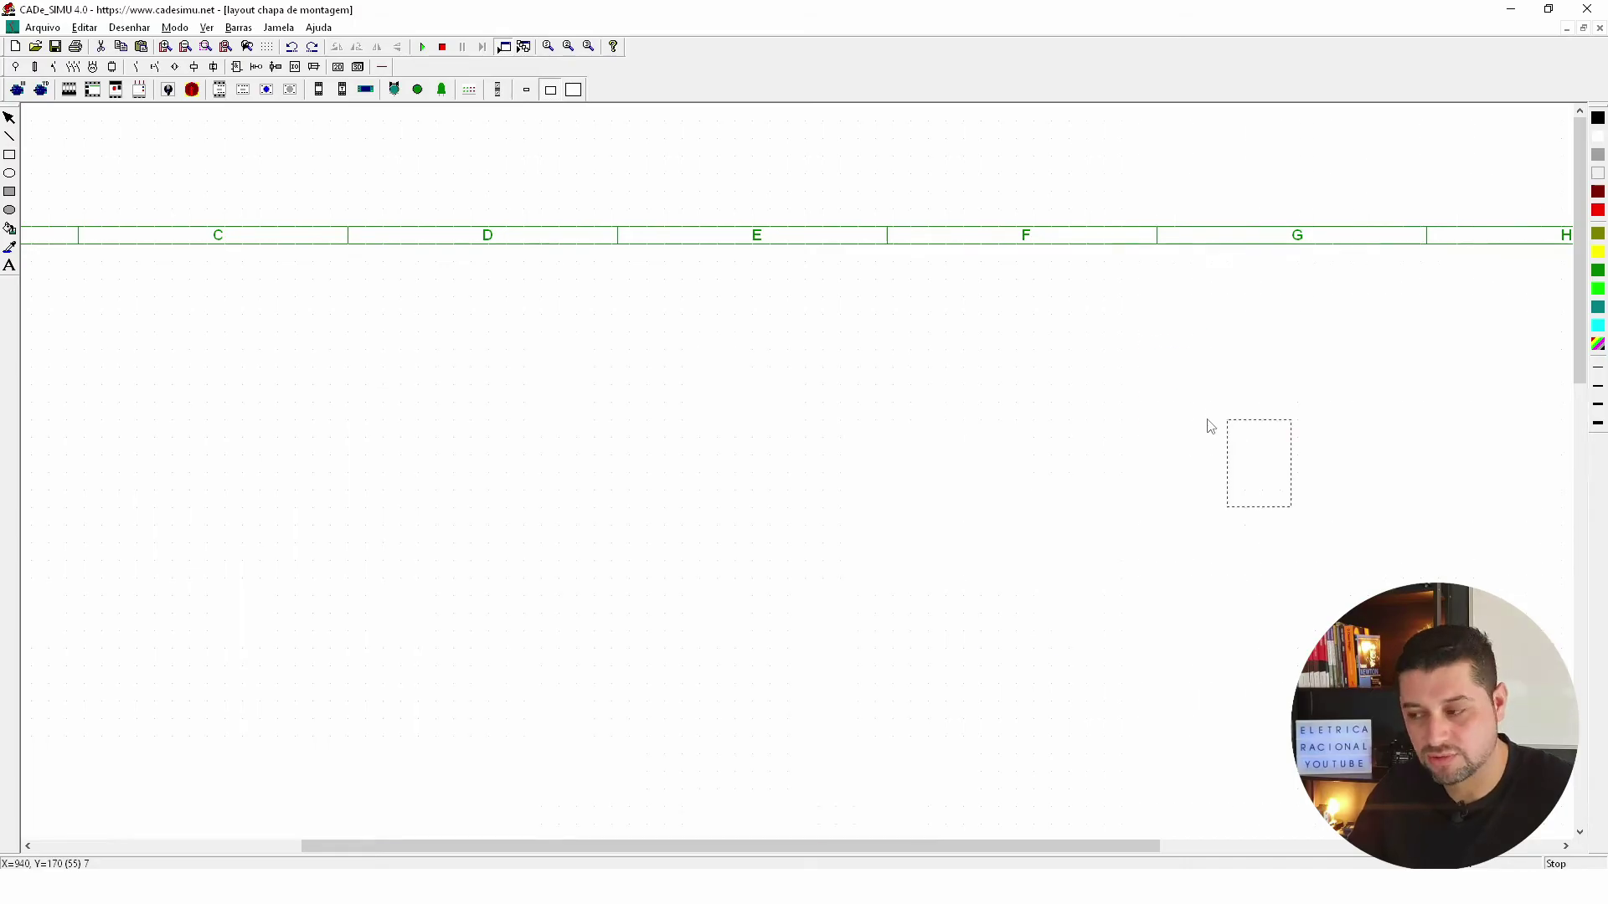
pyautogui.moveTo(1254, 457); pyautogui.dragTo(1166, 401)
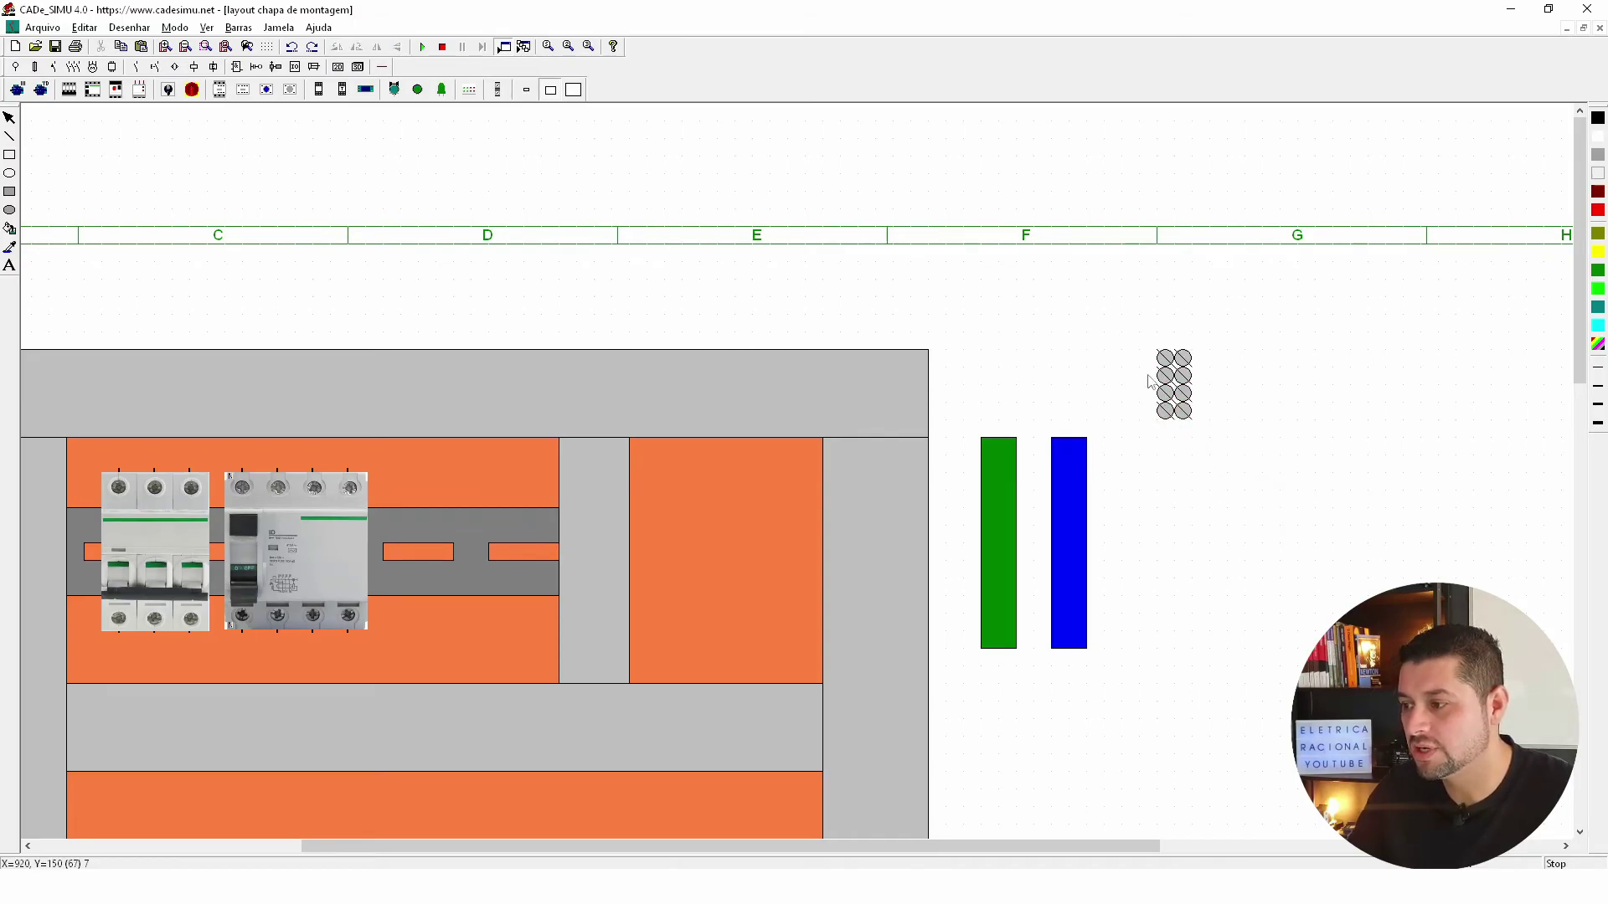
# Extend the stacked circles into a longer column with four more copies.
pyautogui.moveTo(1137, 335)
pyautogui.mouseDown()
pyautogui.moveTo(1218, 459)
pyautogui.moveTo(1169, 444)
pyautogui.mouseUp()
pyautogui.hotkey('ctrl', 'c')
pyautogui.hotkey('ctrl', 'v')
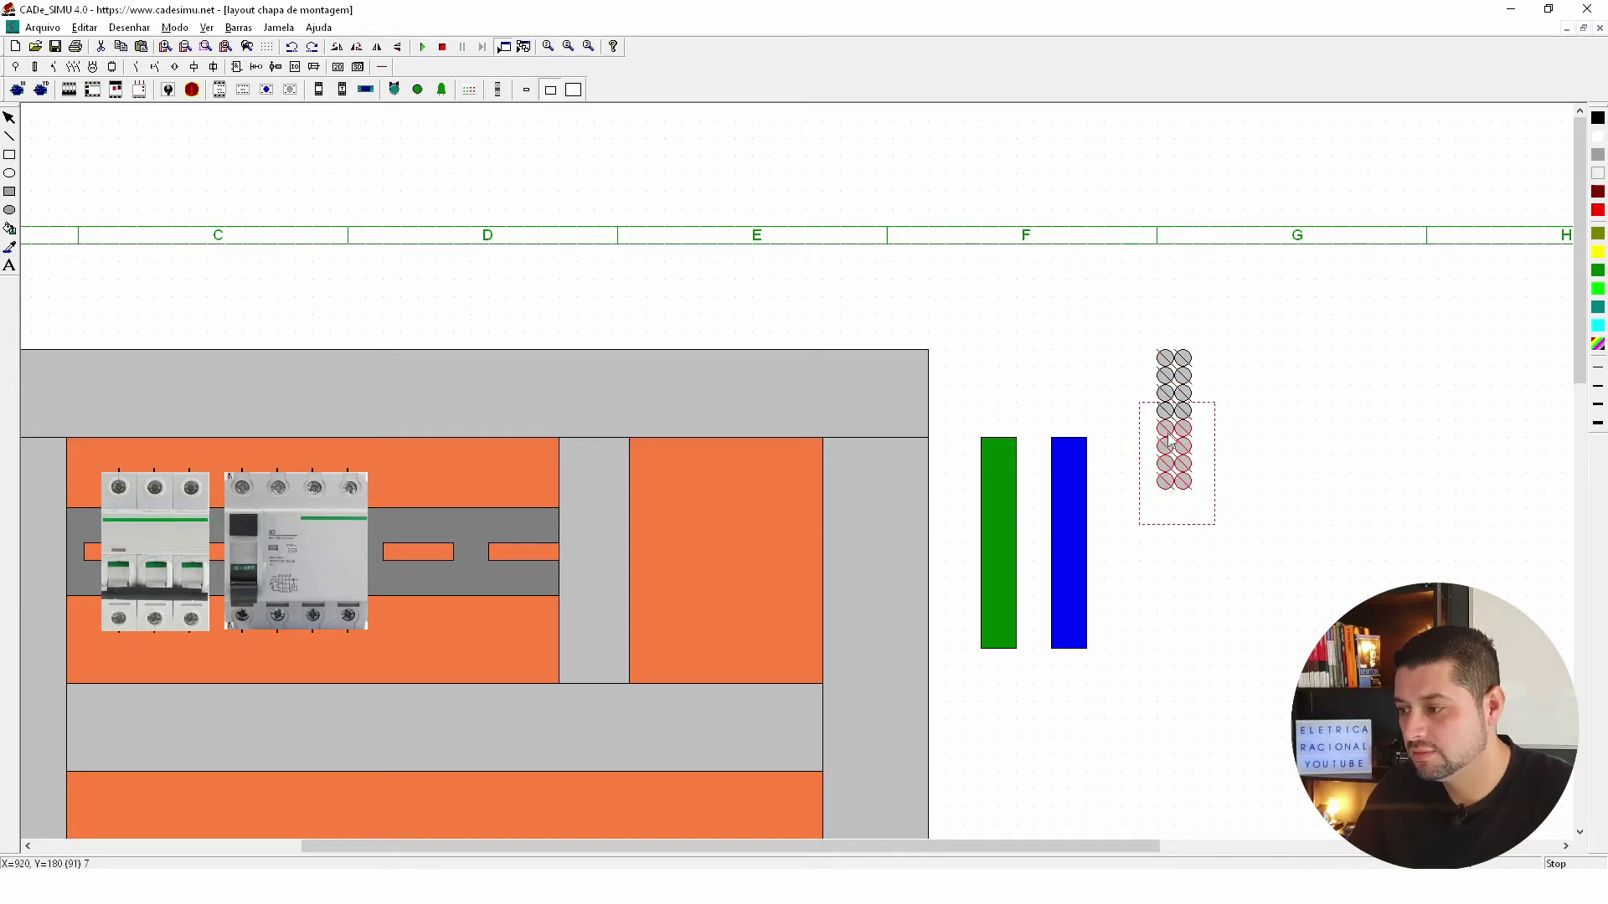
pyautogui.click(1232, 446)
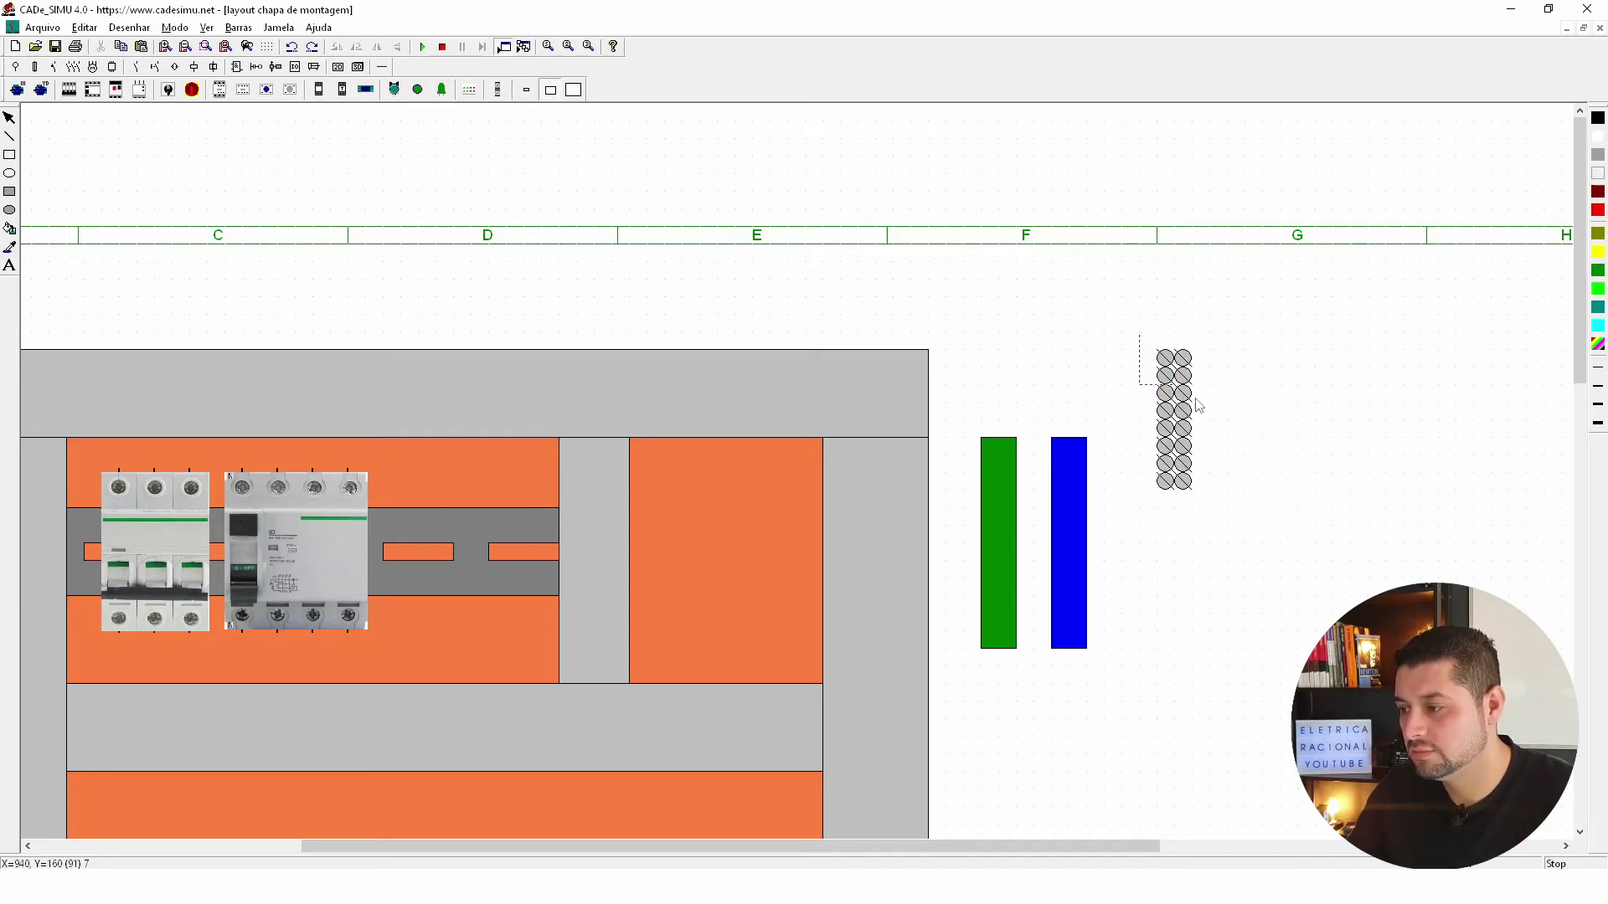
pyautogui.moveTo(1139, 333); pyautogui.dragTo(1216, 402)
pyautogui.hotkey('ctrl', 'c')
pyautogui.hotkey('ctrl', 'v')
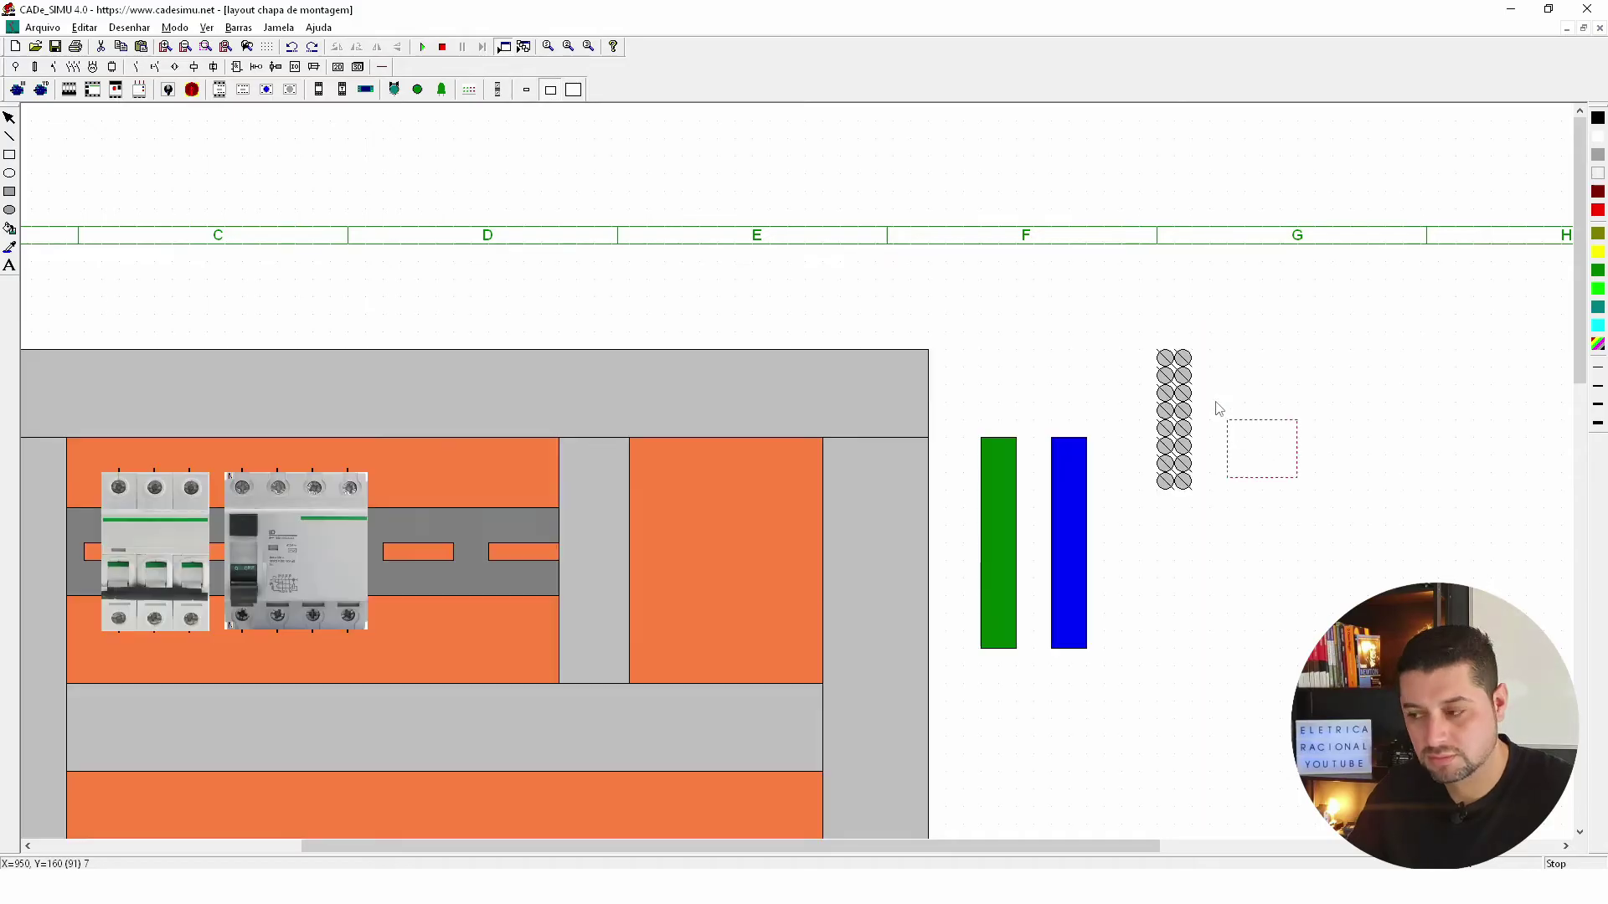
pyautogui.moveTo(1256, 452); pyautogui.dragTo(1170, 506)
pyautogui.click(1302, 496)
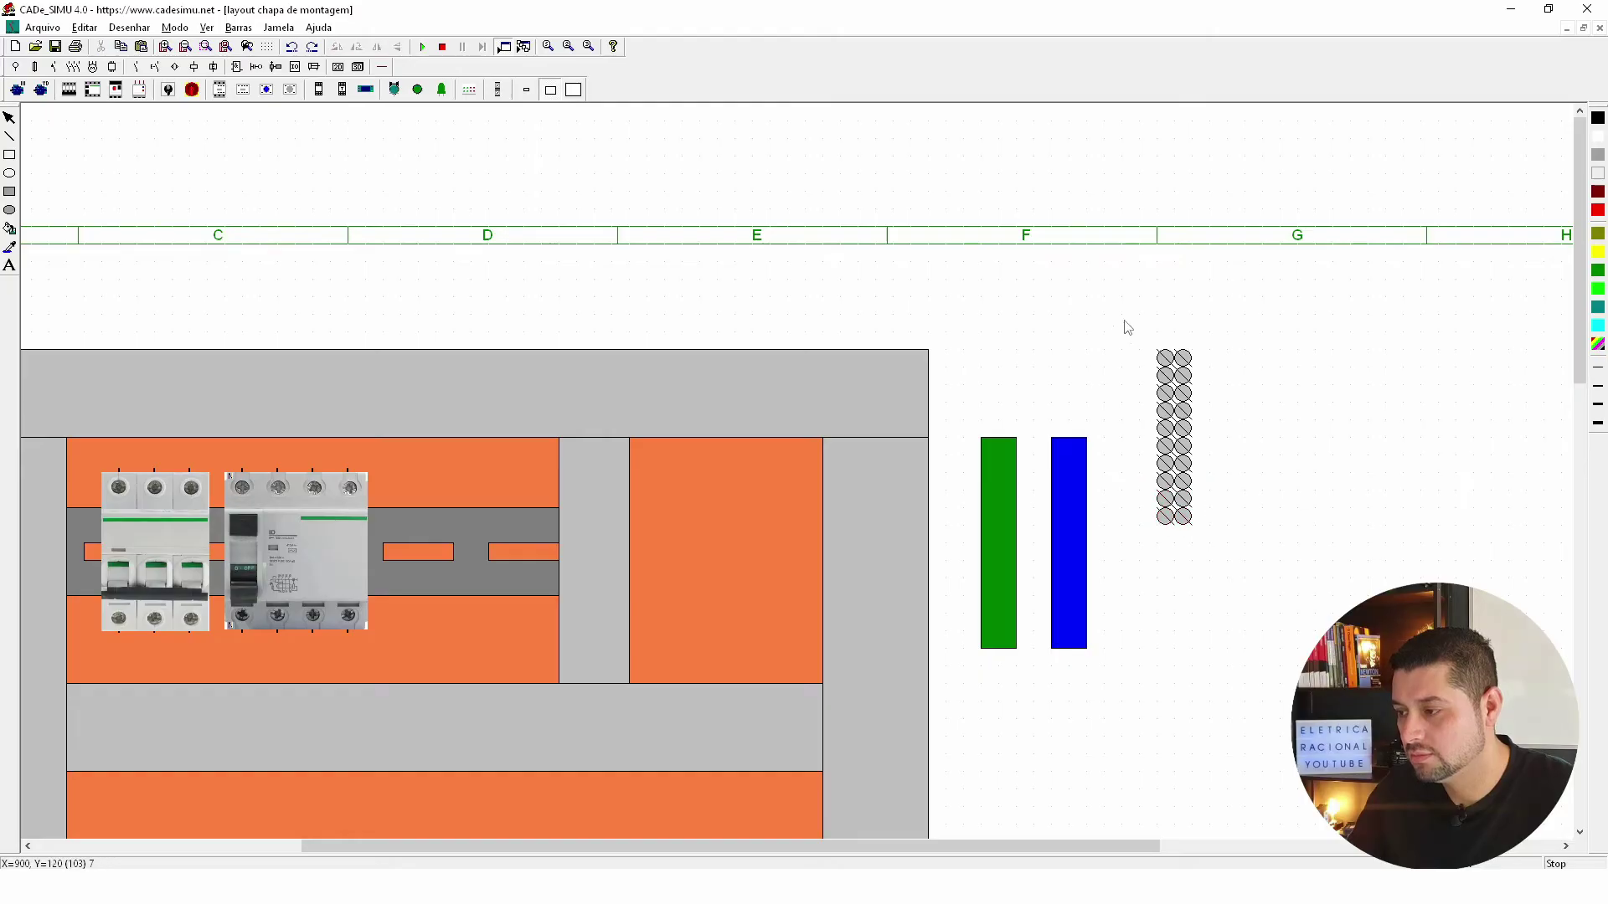
# Copy the whole circle column and lay it onto the blue bar.
pyautogui.moveTo(1138, 332); pyautogui.dragTo(1226, 549)
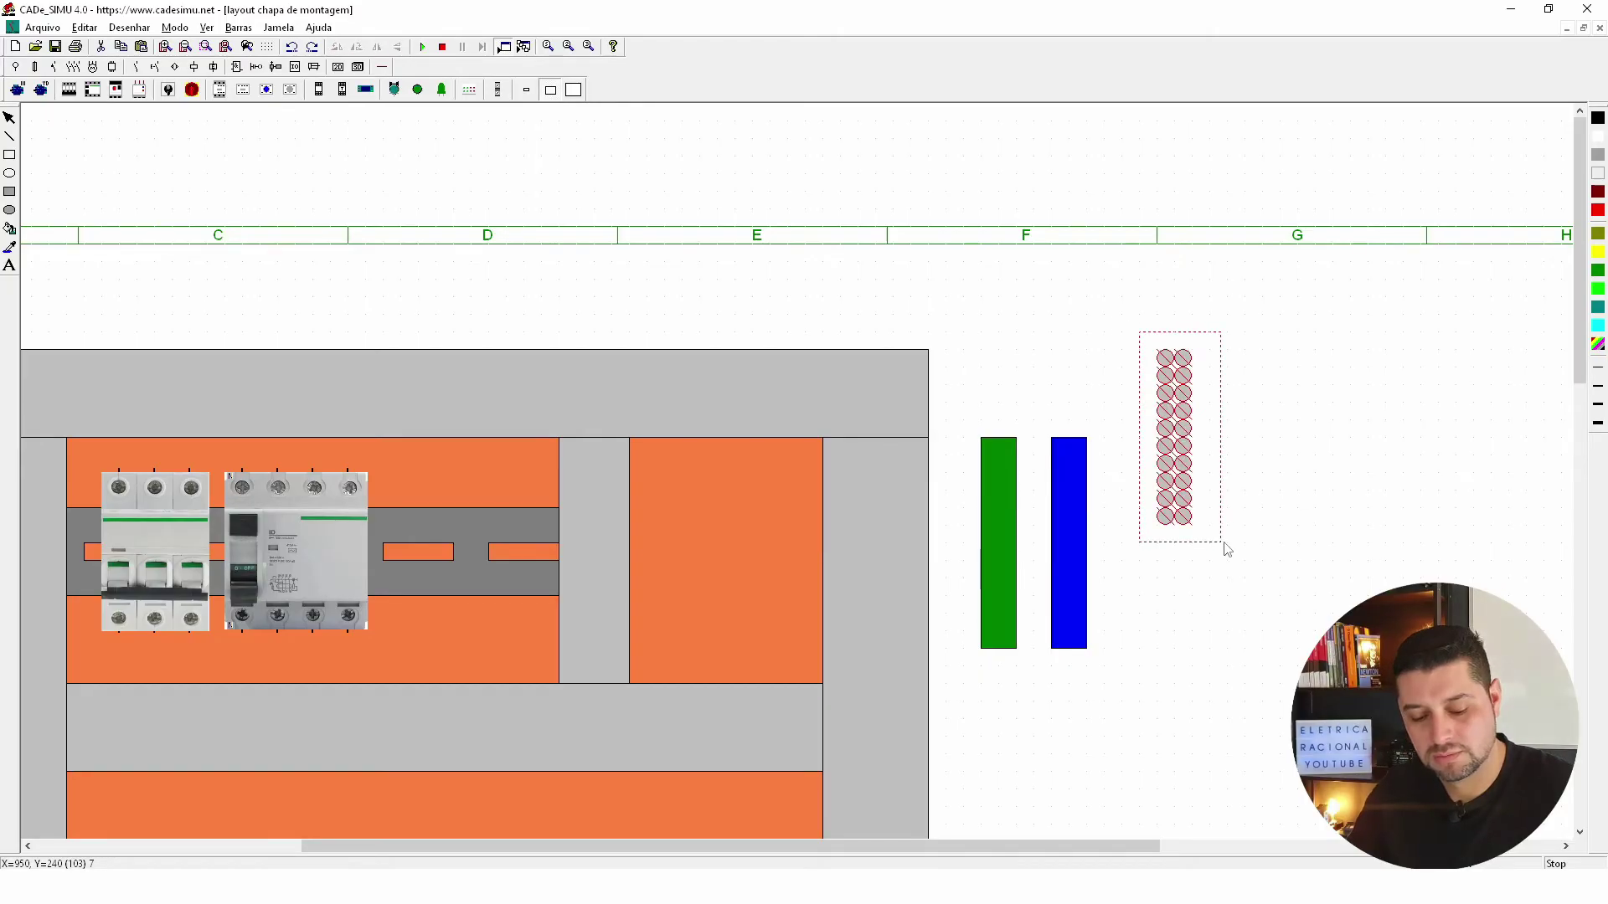
pyautogui.hotkey('ctrl', 'c')
pyautogui.hotkey('ctrl', 'v')
pyautogui.moveTo(1254, 452)
pyautogui.mouseDown()
pyautogui.moveTo(1082, 471)
pyautogui.moveTo(1068, 453)
pyautogui.mouseUp()
# Move the spare circle column onto the green bar.
pyautogui.click(1103, 375)
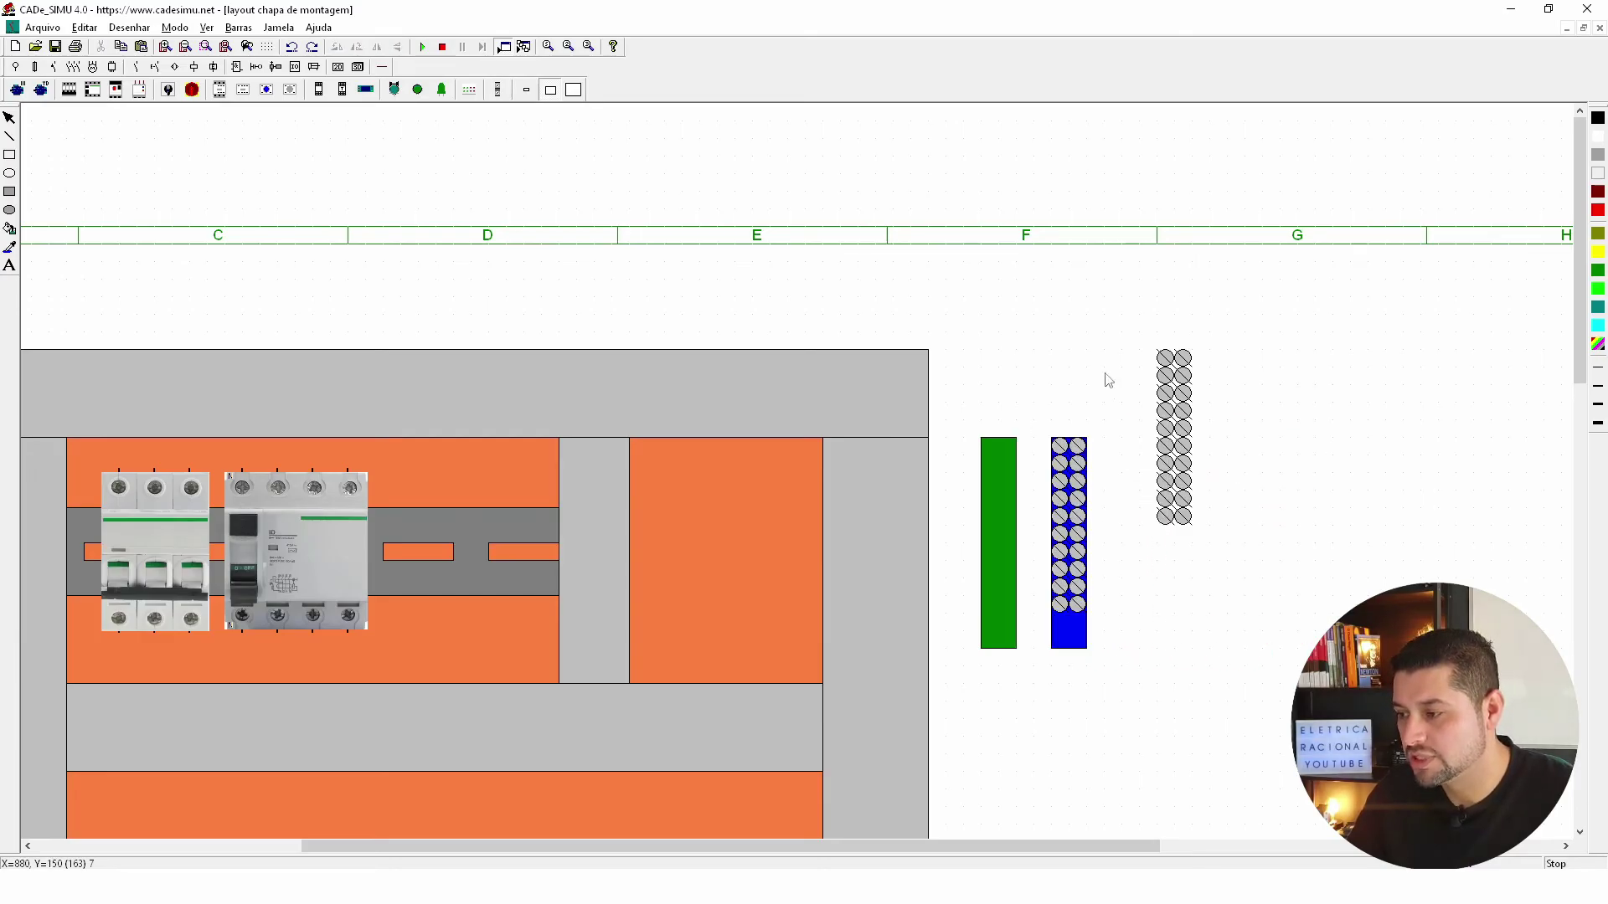
pyautogui.moveTo(1141, 334)
pyautogui.mouseDown()
pyautogui.moveTo(1225, 551)
pyautogui.moveTo(1012, 604)
pyautogui.mouseUp()
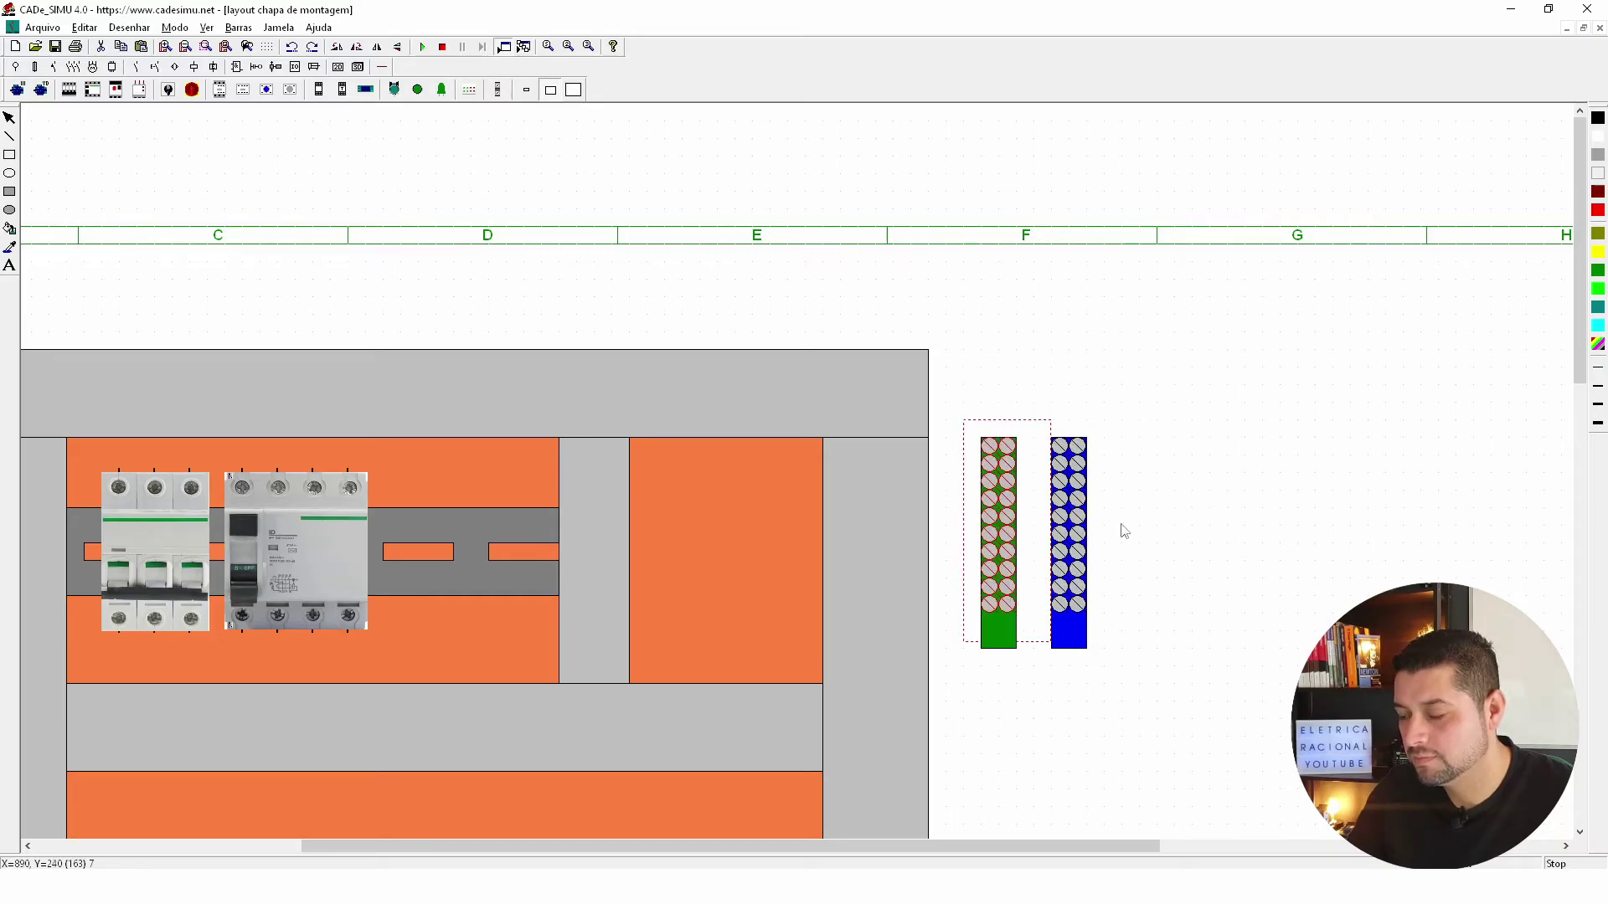
pyautogui.click(1211, 484)
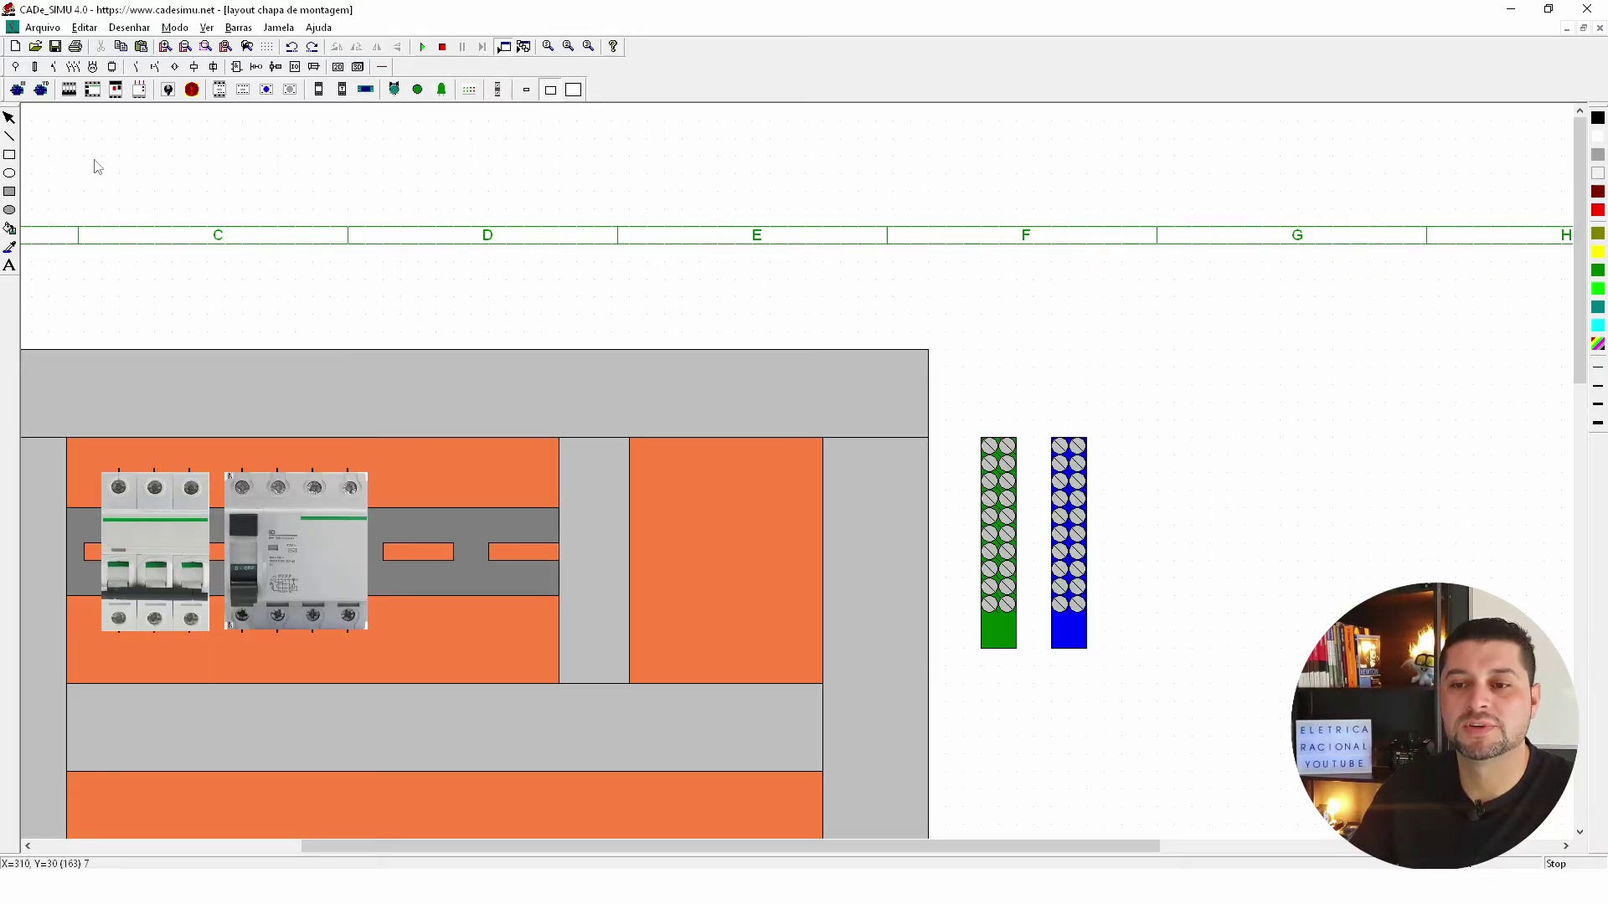
# Add a larger grey terminal circle at each bar's bottom and shift the blue bar slightly right.
pyautogui.click(9, 210)
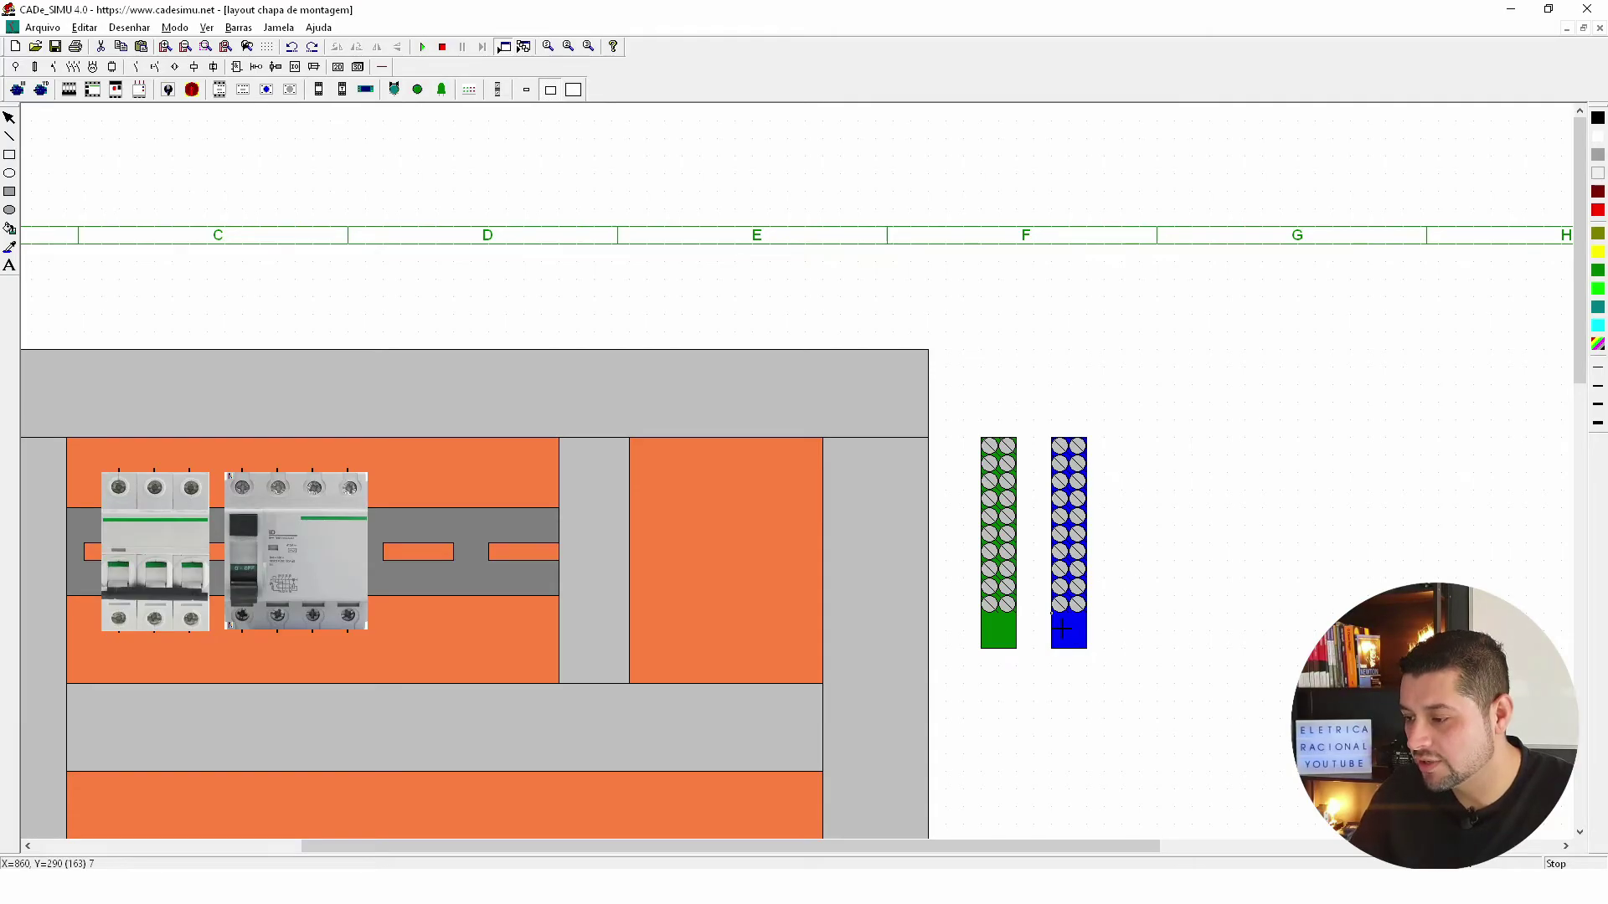
pyautogui.moveTo(1061, 628)
pyautogui.mouseDown()
pyautogui.moveTo(1088, 654)
pyautogui.moveTo(1175, 624)
pyautogui.mouseUp()
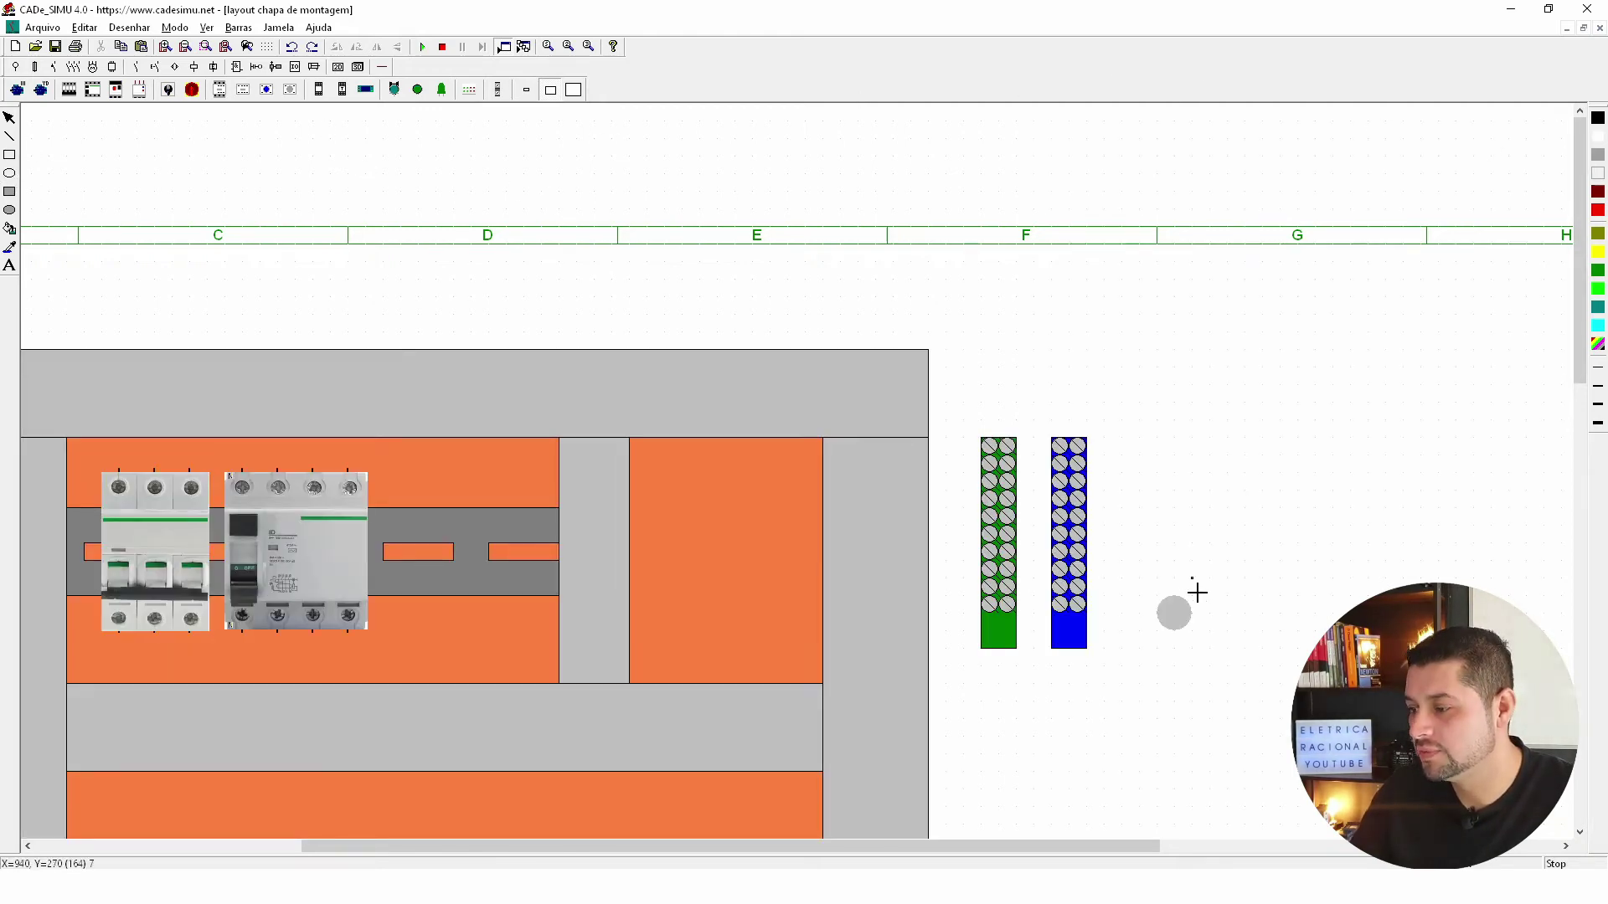
pyautogui.moveTo(1188, 630); pyautogui.dragTo(1188, 630)
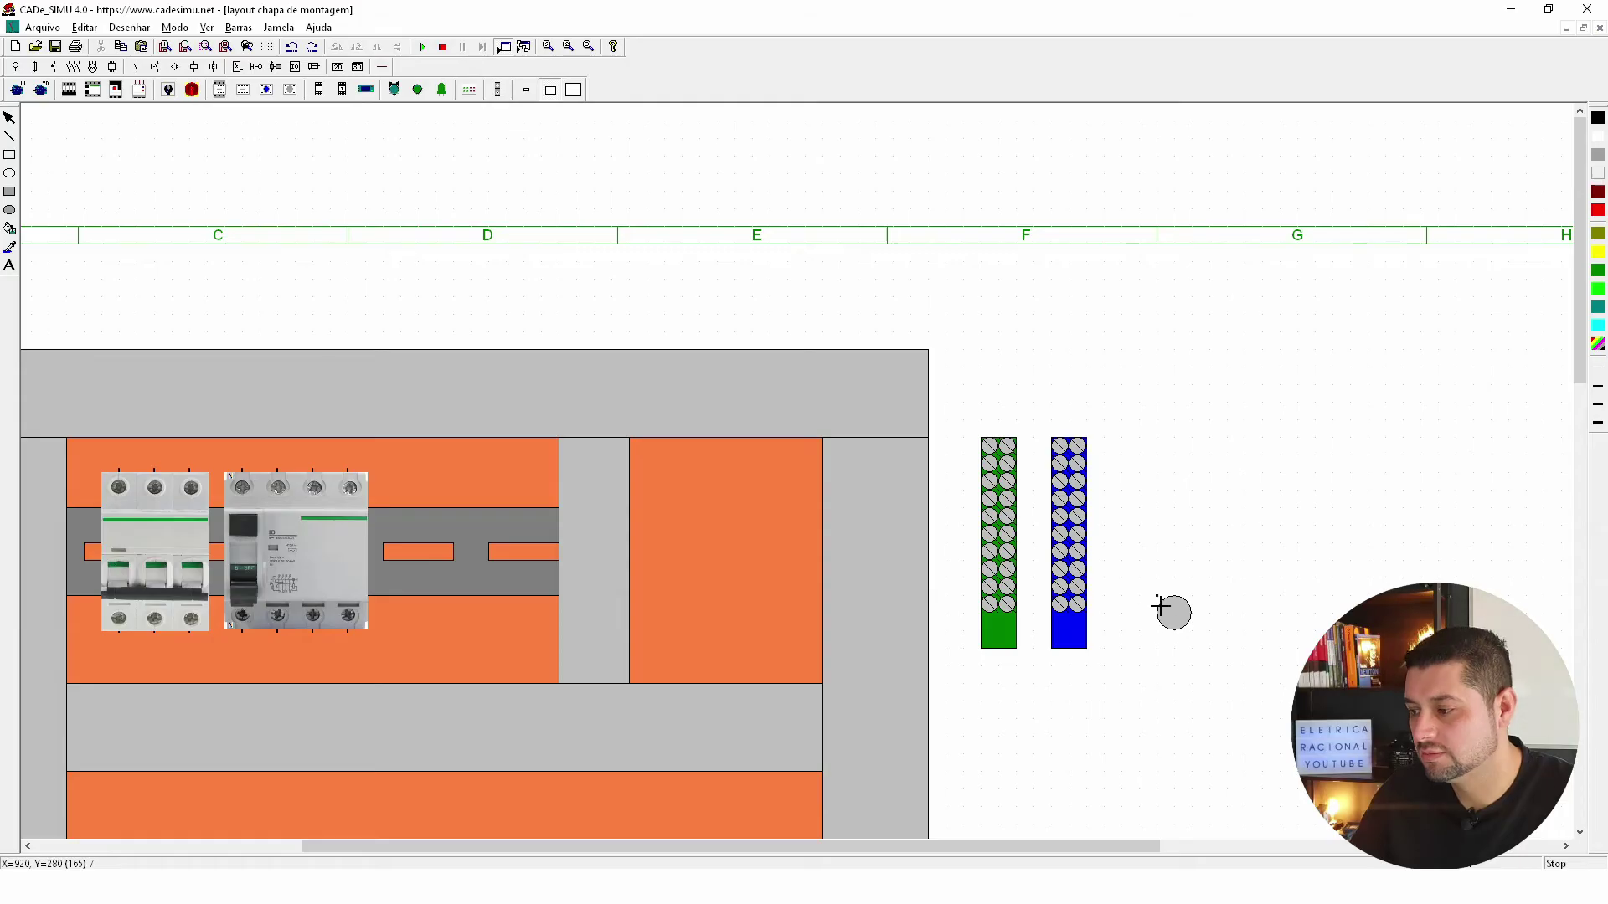
pyautogui.moveTo(1152, 586)
pyautogui.mouseDown()
pyautogui.moveTo(1231, 668)
pyautogui.moveTo(1011, 642)
pyautogui.mouseUp()
pyautogui.hotkey('ctrl', 'c')
pyautogui.hotkey('ctrl', 'v')
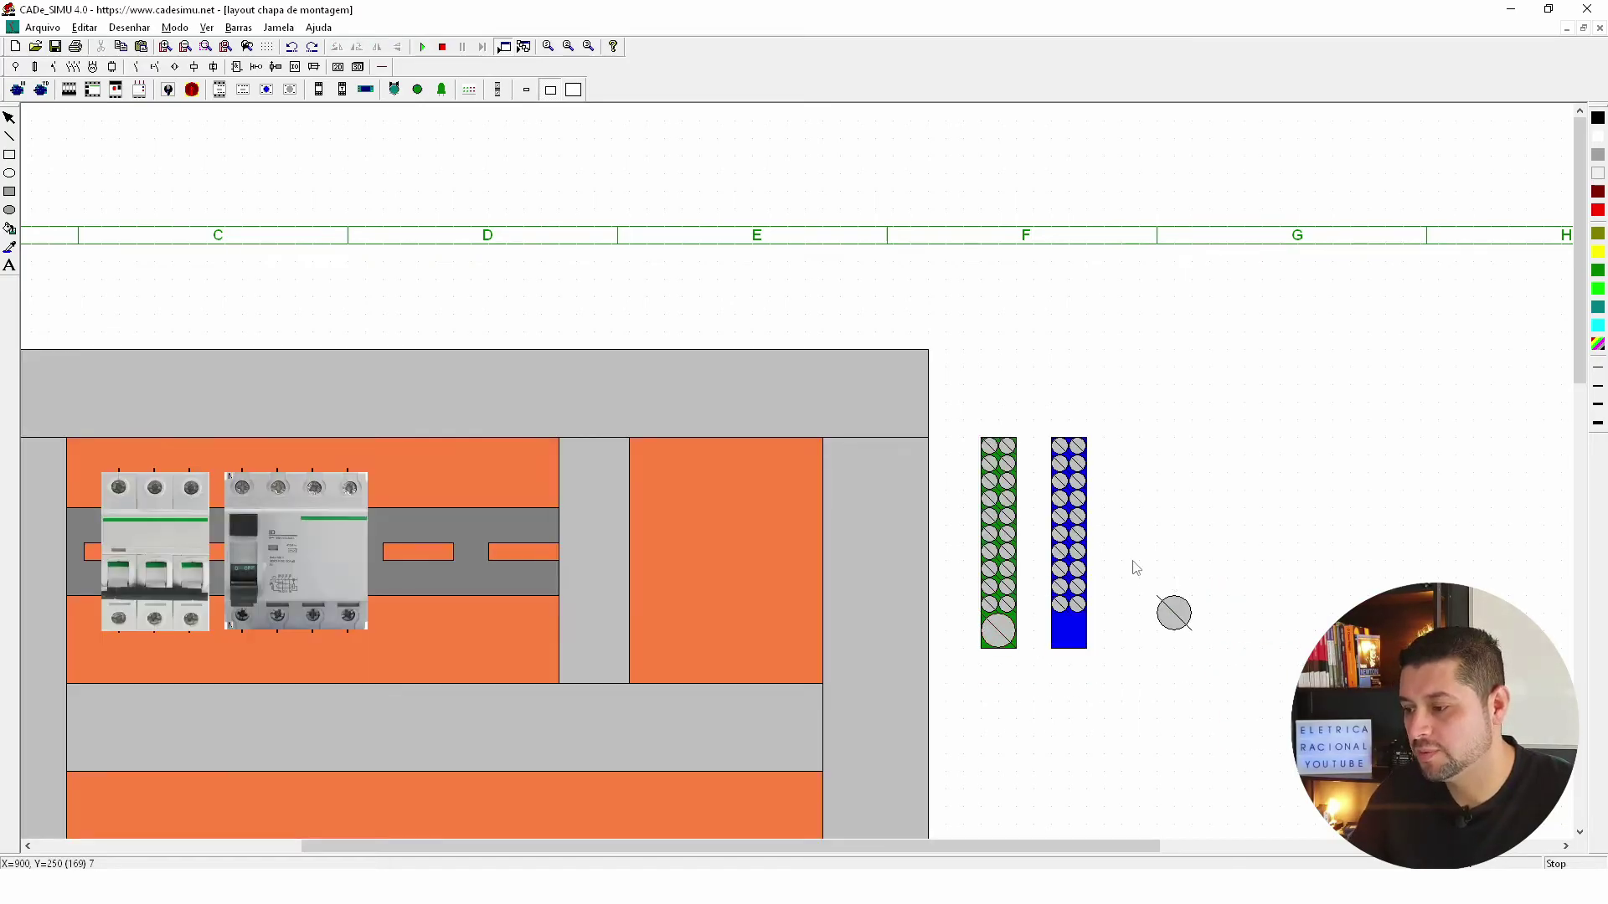
pyautogui.moveTo(1133, 563)
pyautogui.mouseDown()
pyautogui.moveTo(1220, 670)
pyautogui.moveTo(1107, 630)
pyautogui.moveTo(1080, 643)
pyautogui.mouseUp()
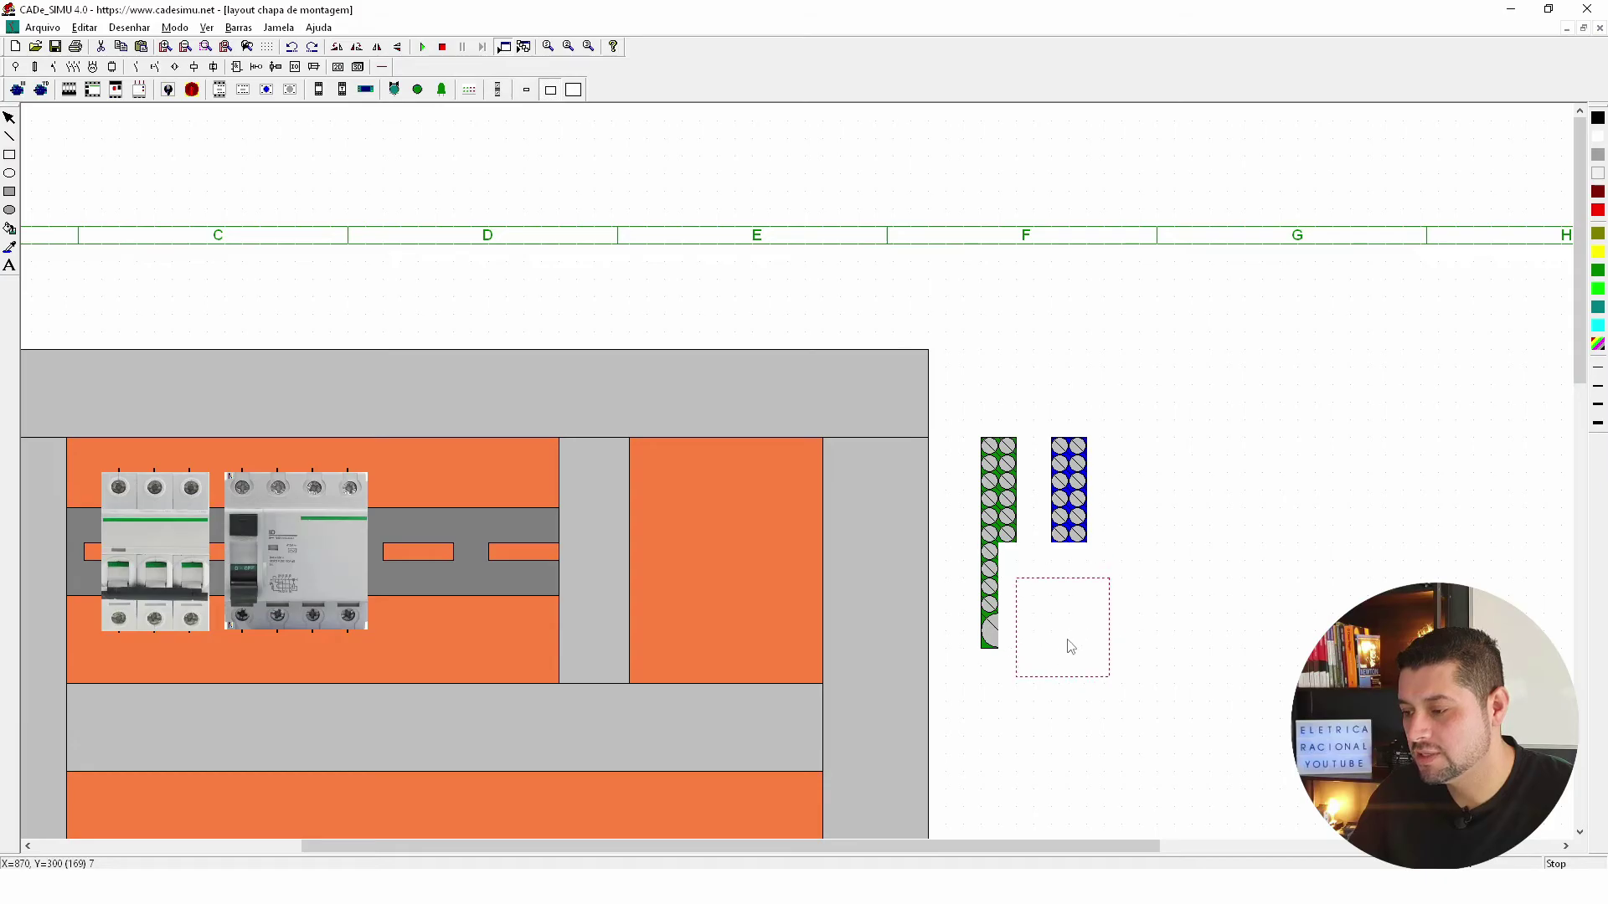
pyautogui.moveTo(1035, 420); pyautogui.dragTo(1115, 701)
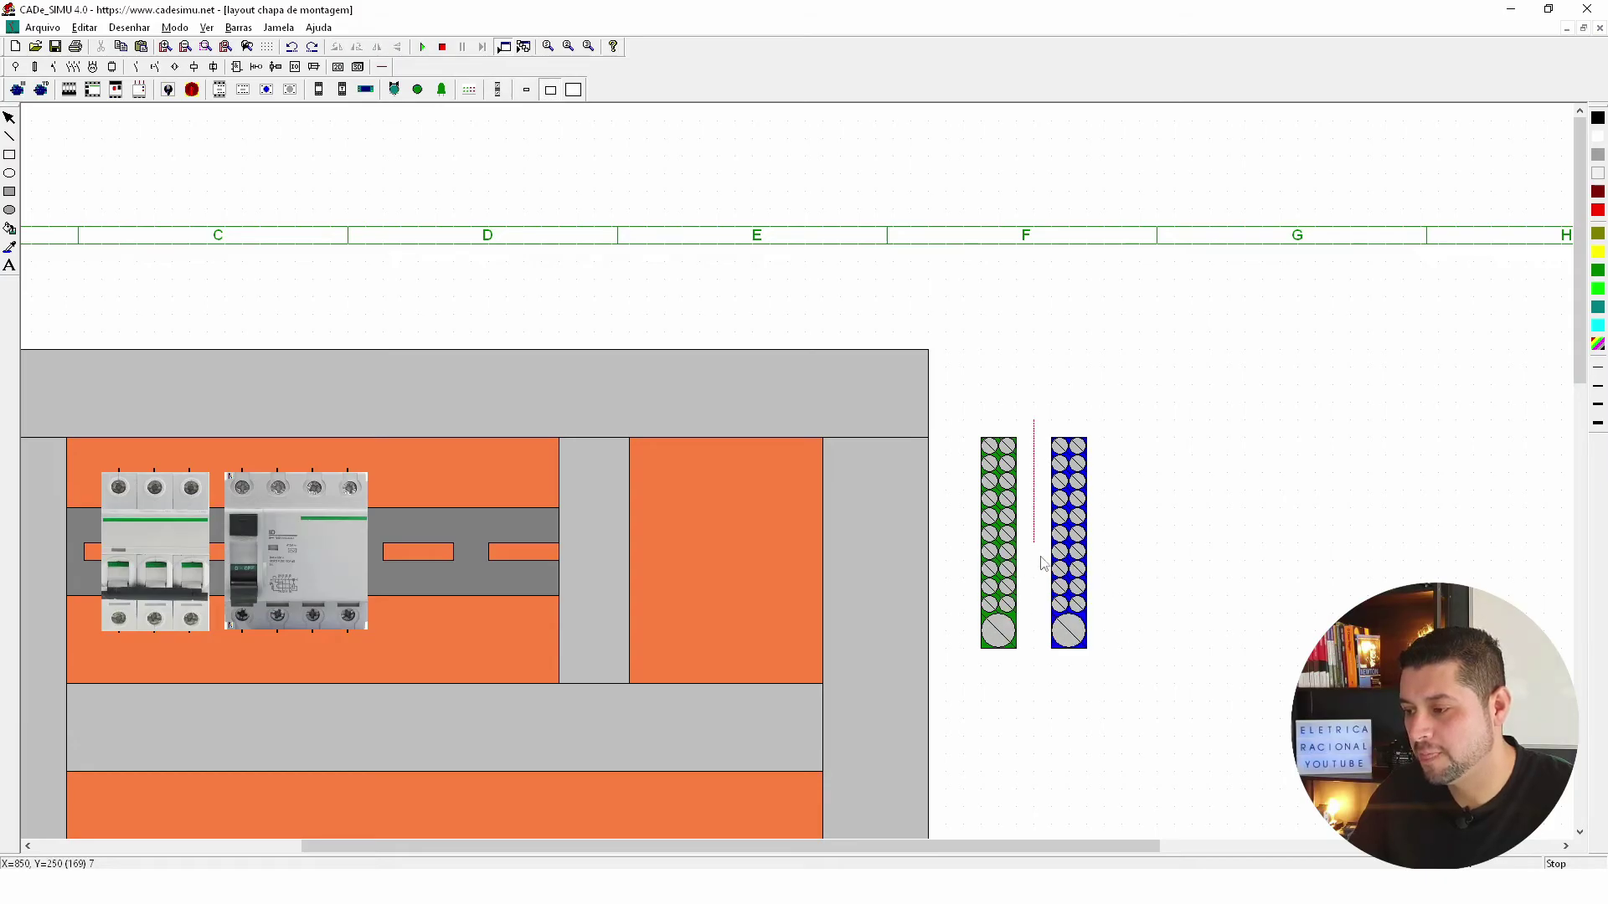
pyautogui.moveTo(1081, 643); pyautogui.dragTo(1117, 645)
# Place the blue and green terminal bars side by side in the plate's right orange section.
pyautogui.click(1235, 617)
pyautogui.moveTo(965, 404); pyautogui.dragTo(1168, 700)
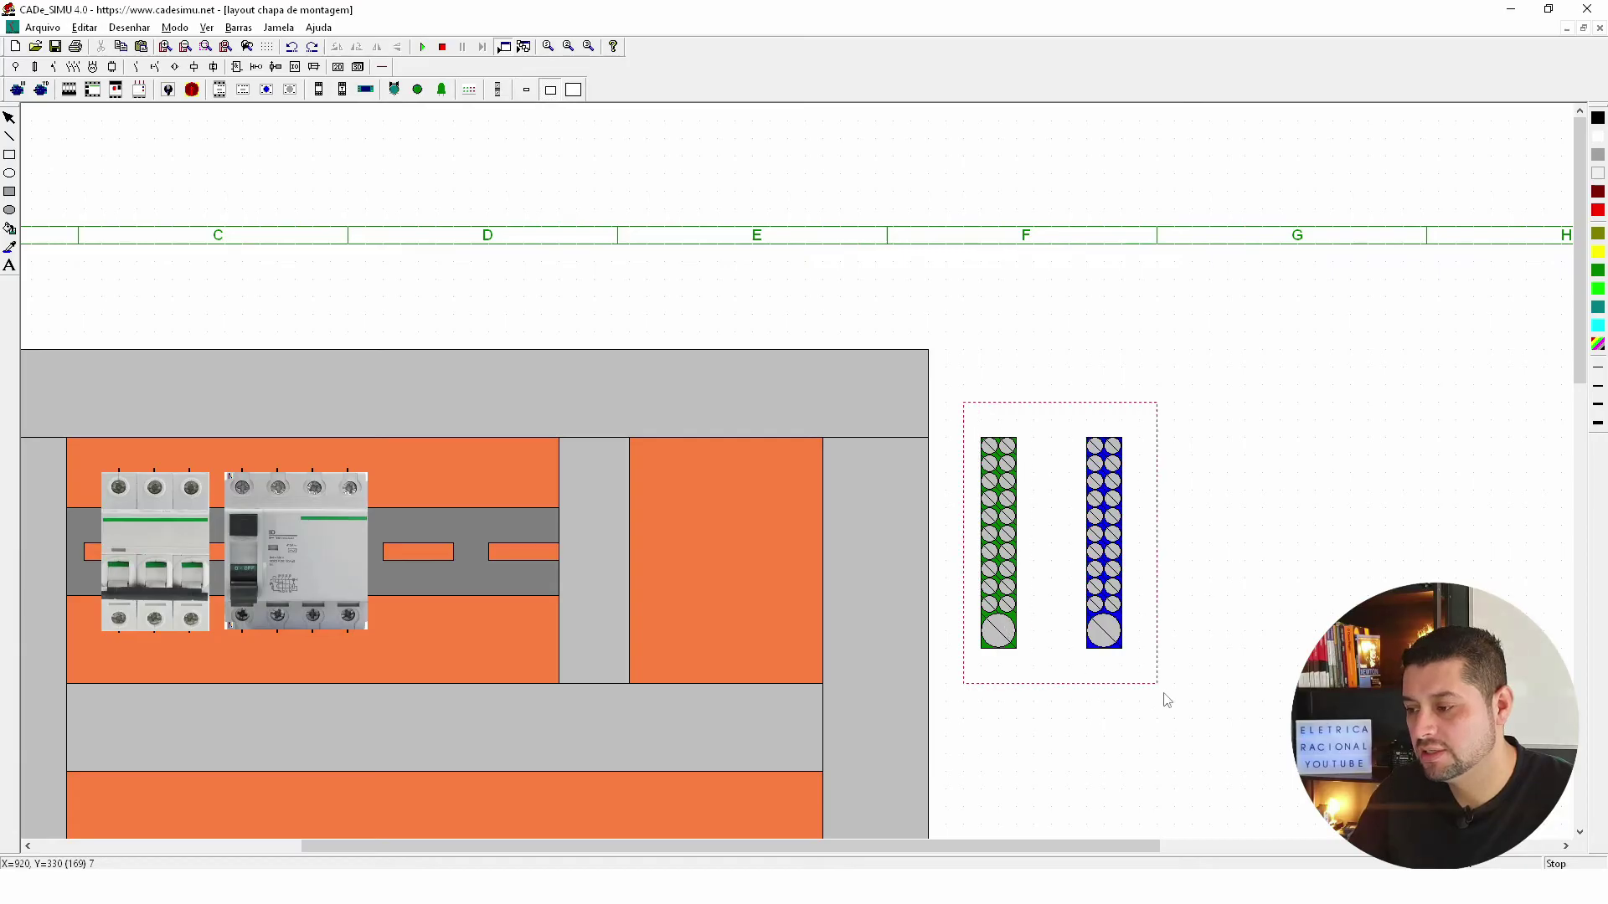
pyautogui.moveTo(1112, 645)
pyautogui.mouseDown()
pyautogui.moveTo(783, 660)
pyautogui.moveTo(1193, 658)
pyautogui.mouseUp()
pyautogui.click(1150, 429)
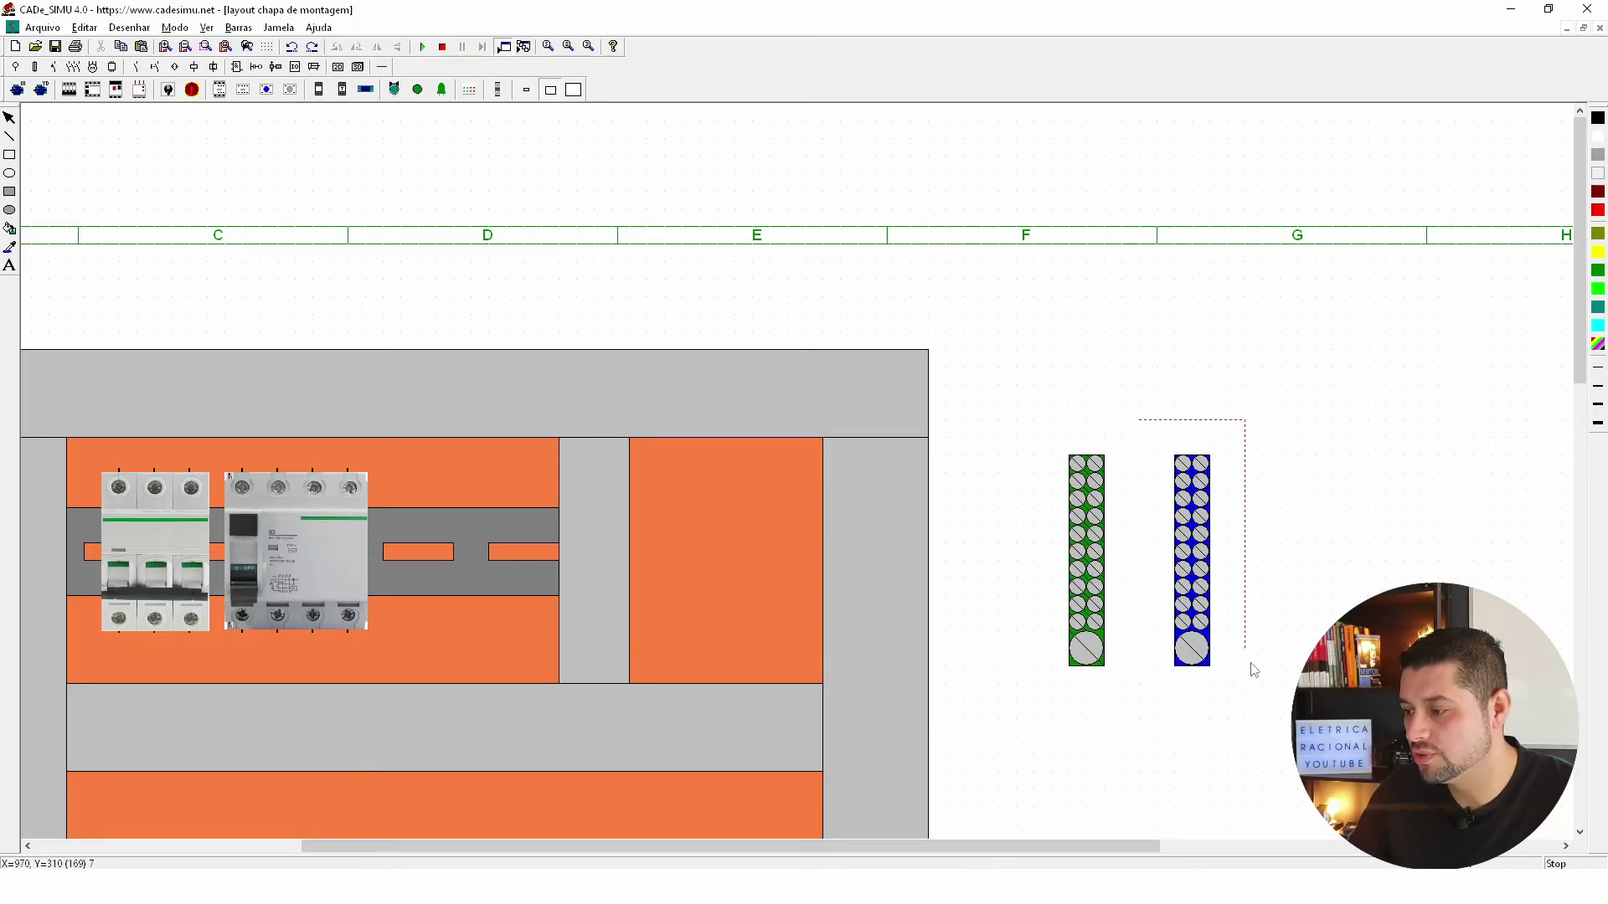
pyautogui.moveTo(1139, 420)
pyautogui.mouseDown()
pyautogui.moveTo(1262, 694)
pyautogui.moveTo(1176, 660)
pyautogui.mouseUp()
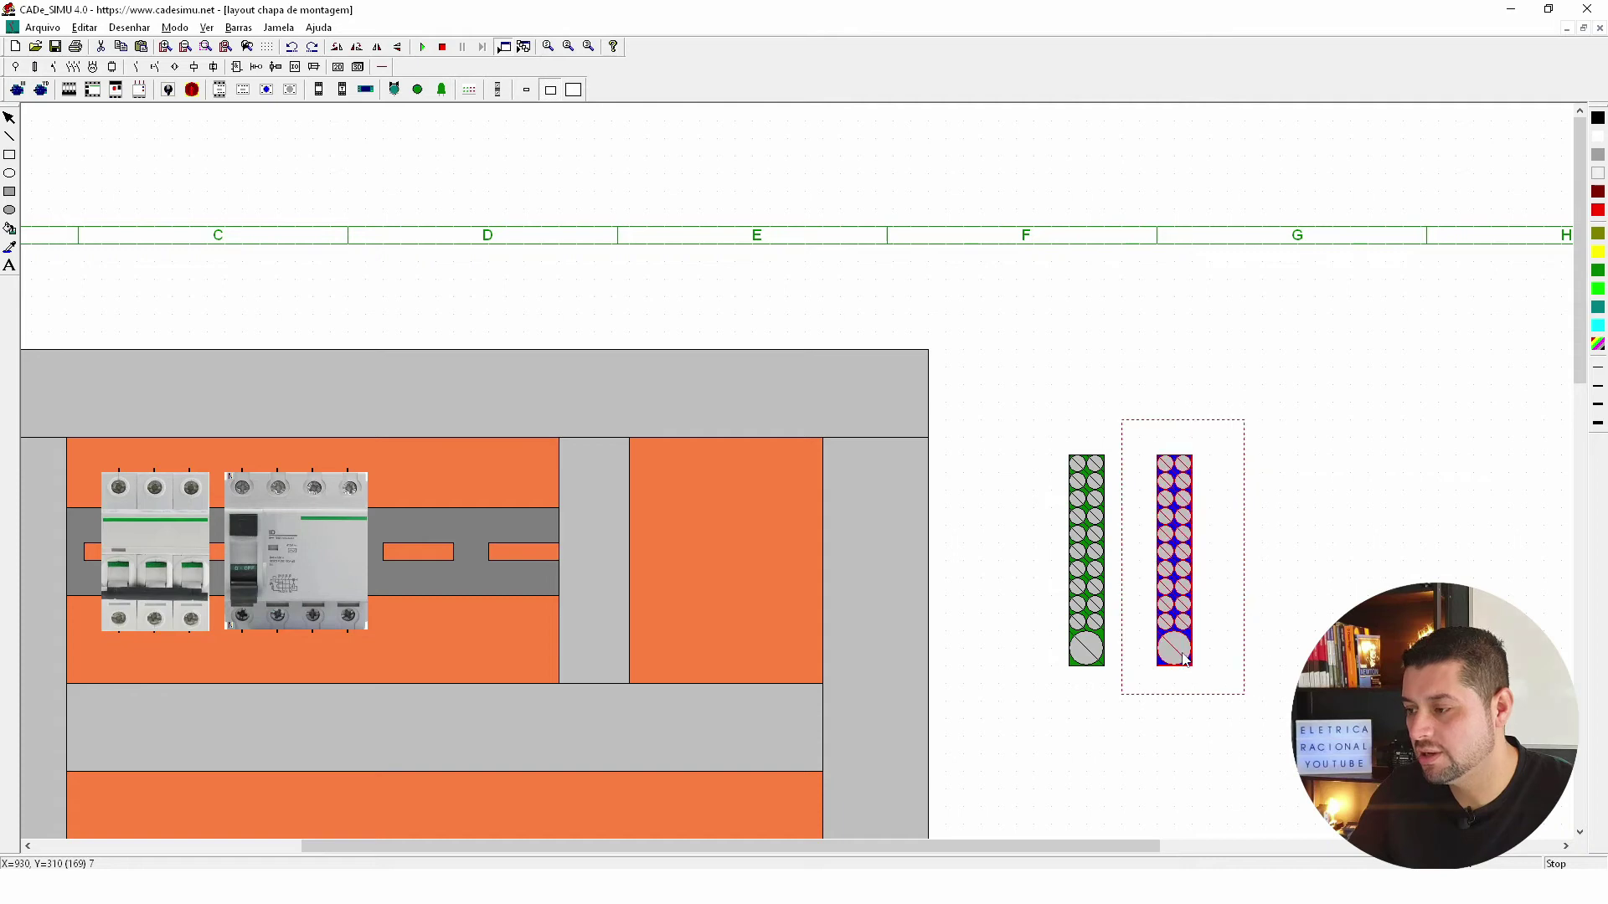
pyautogui.click(1127, 553)
pyautogui.moveTo(1050, 419)
pyautogui.mouseDown()
pyautogui.moveTo(1228, 703)
pyautogui.moveTo(851, 643)
pyautogui.moveTo(782, 663)
pyautogui.mouseUp()
pyautogui.click(1203, 492)
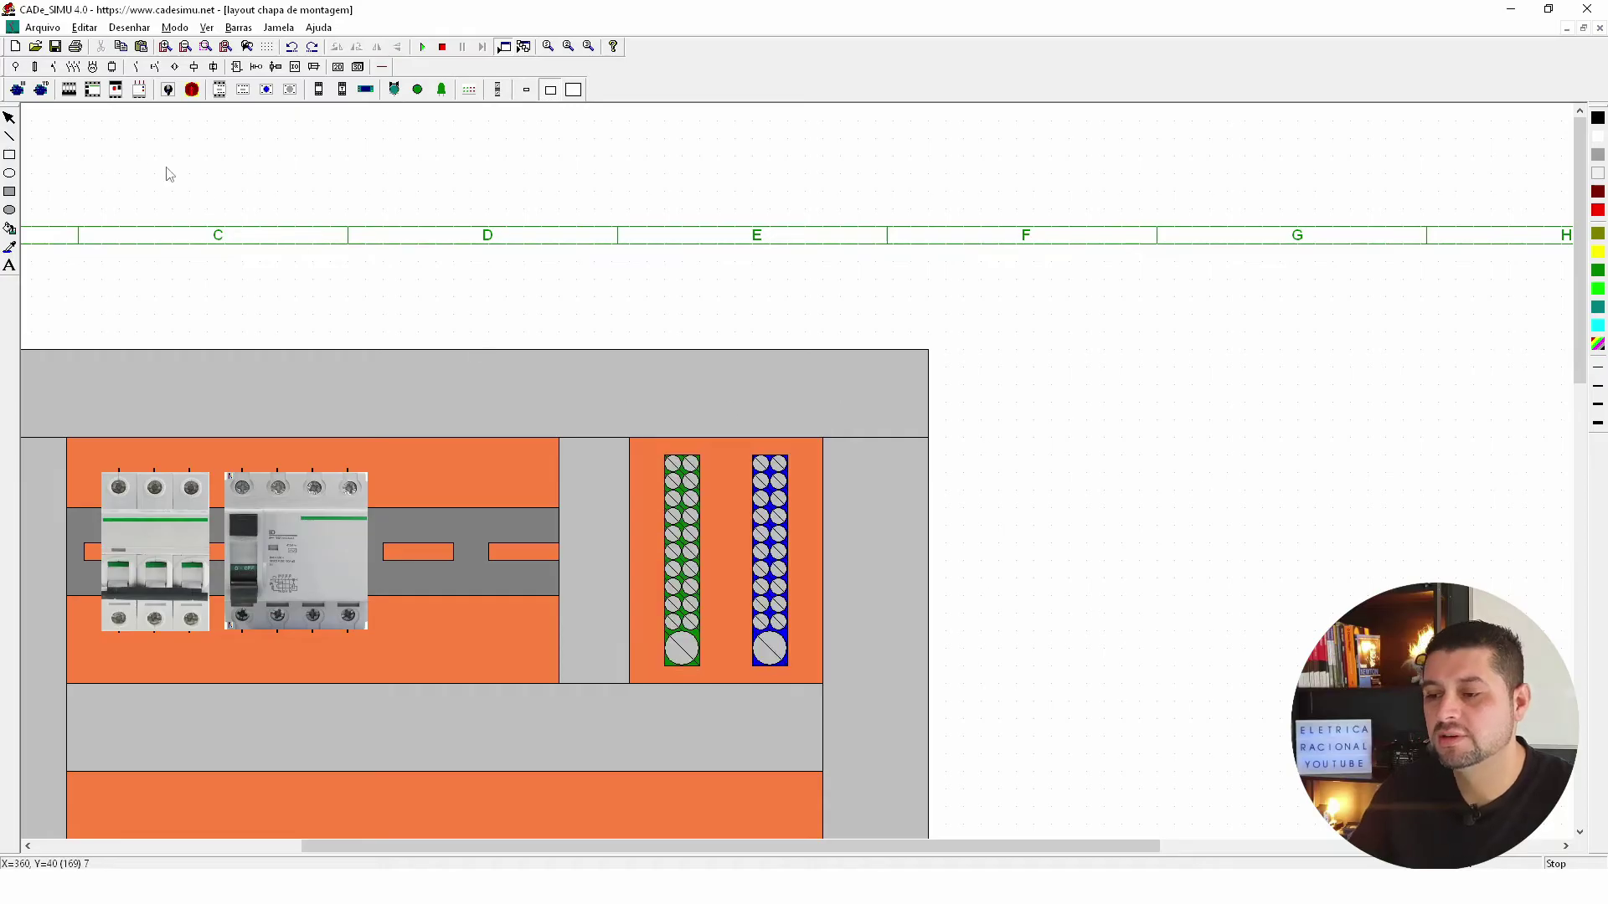
# Draw a grey filled rail strip across the lower orange plate.
pyautogui.scroll(-1, 466, 183)
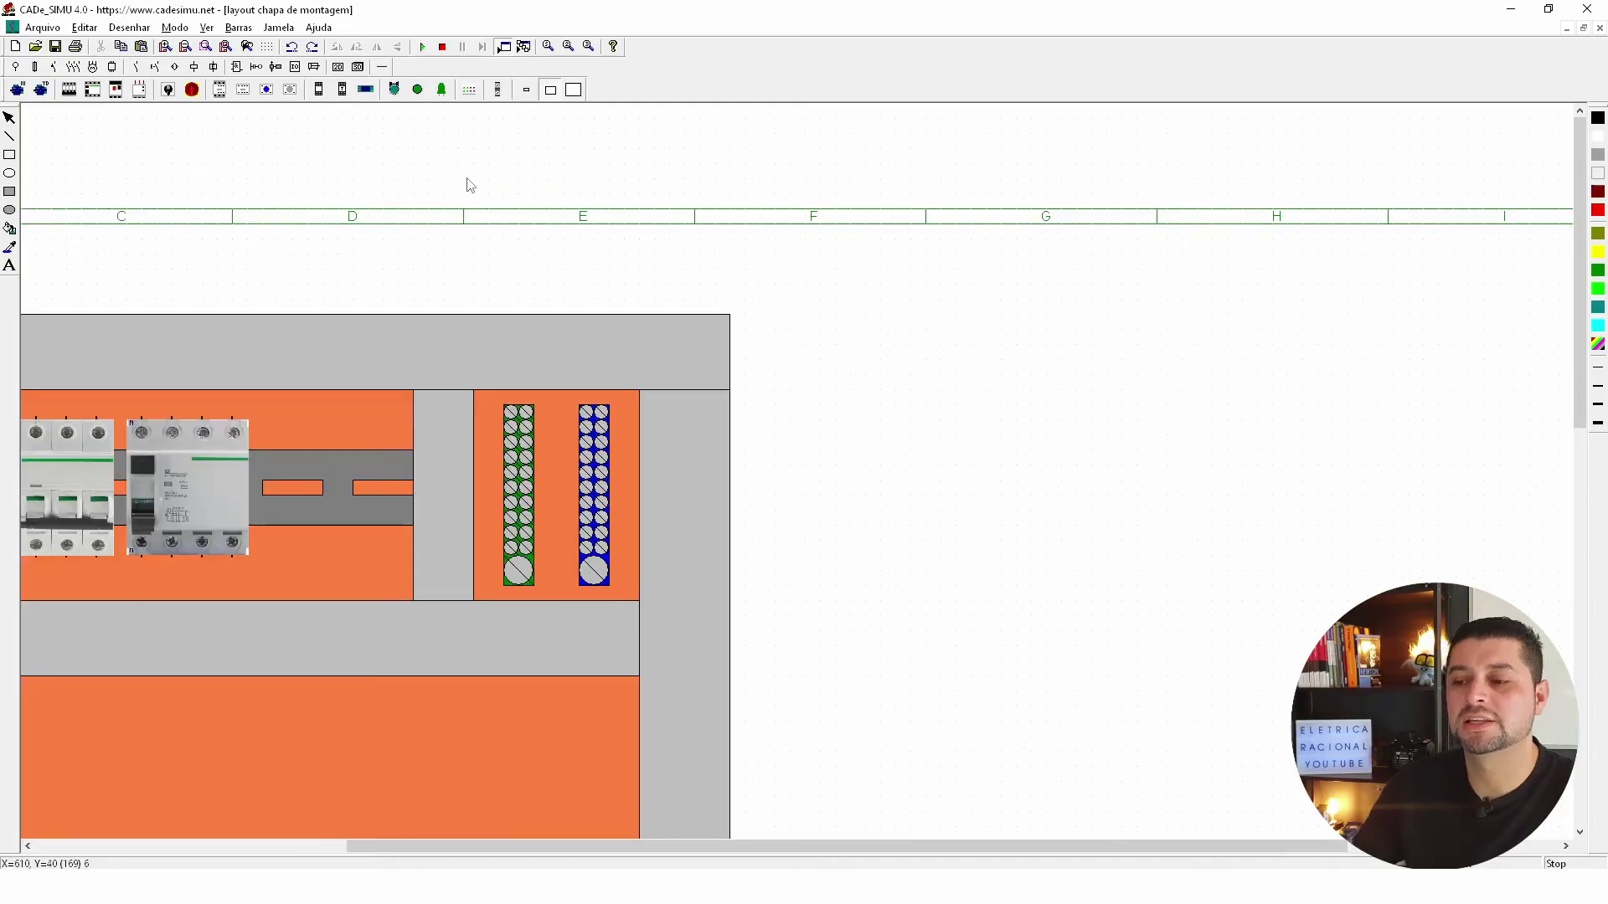
pyautogui.scroll(-1, 466, 183)
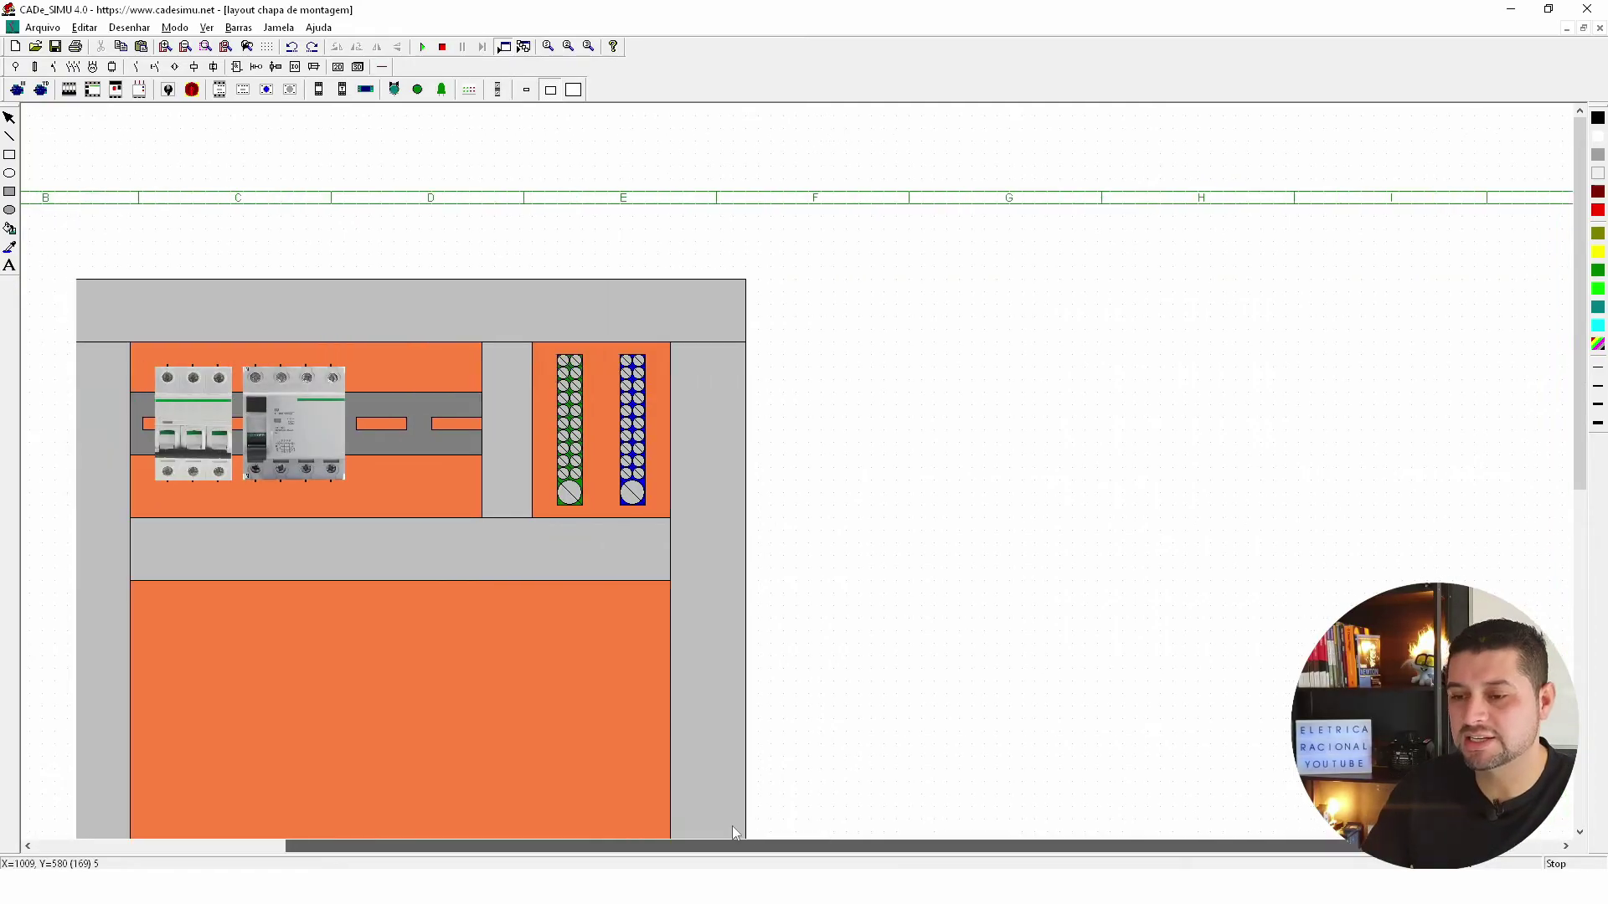
pyautogui.moveTo(882, 844); pyautogui.dragTo(607, 829)
pyautogui.scroll(-1, 498, 634)
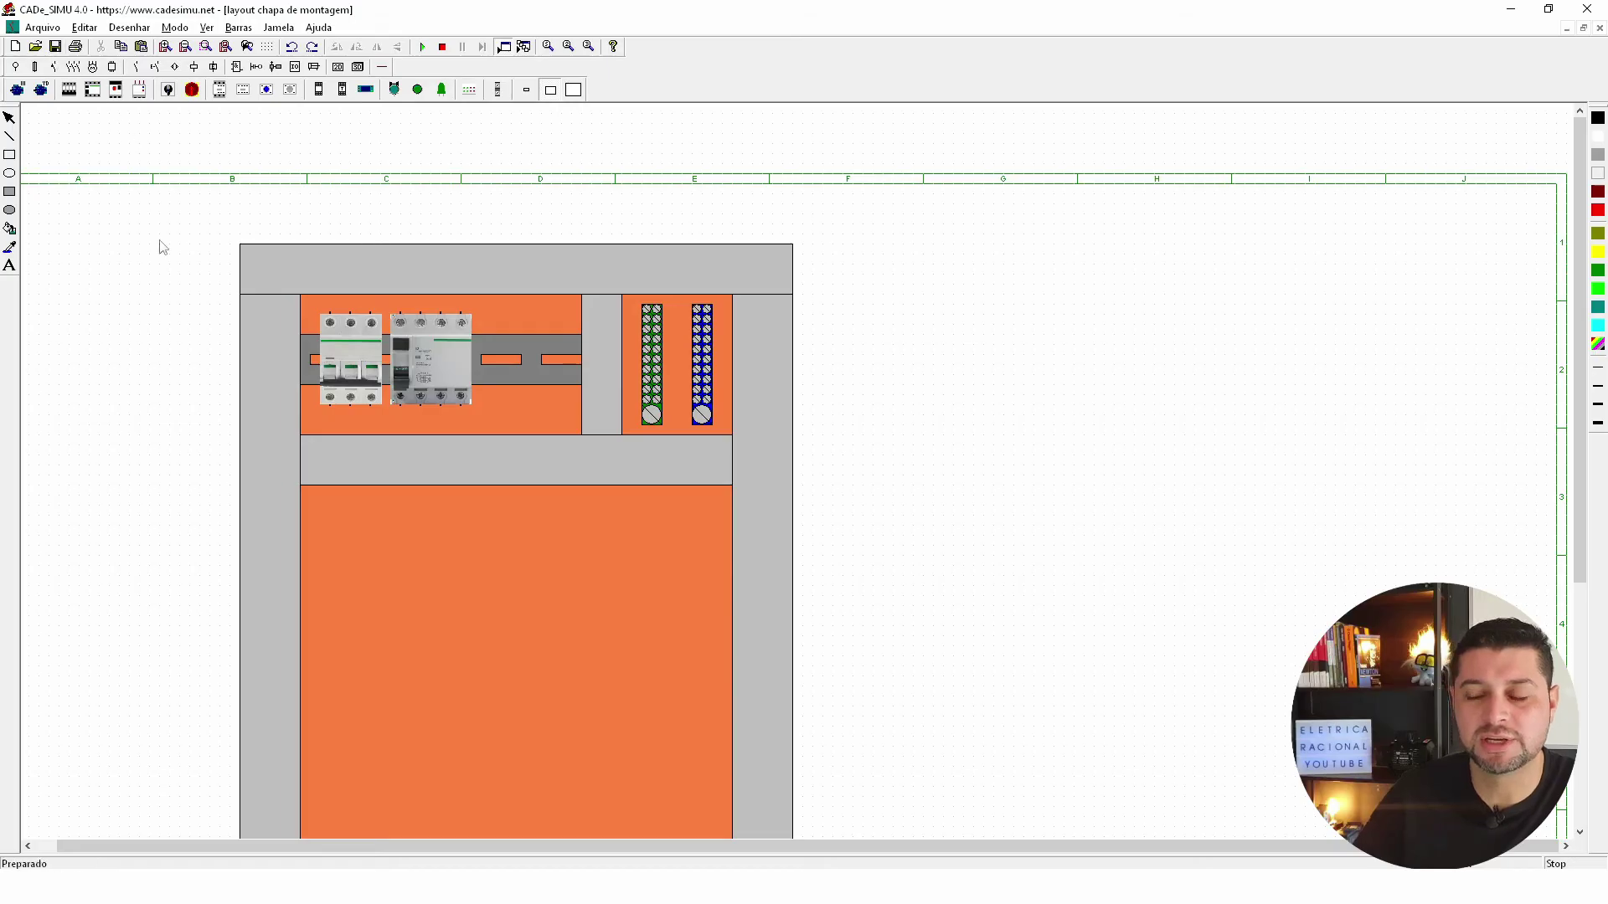
pyautogui.click(1598, 157)
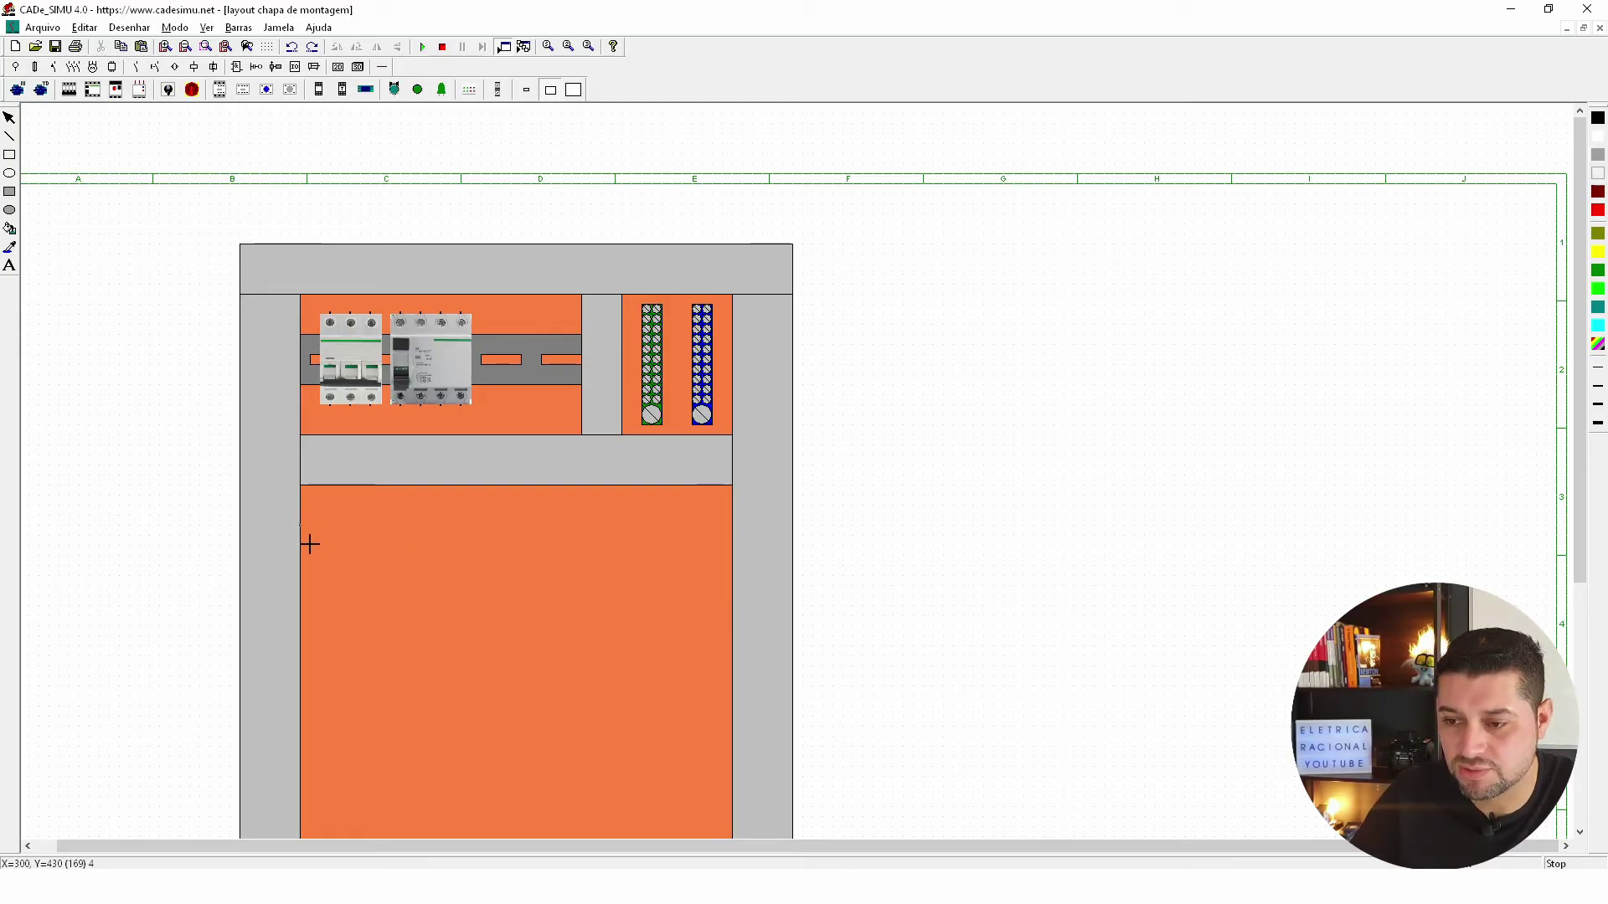
pyautogui.moveTo(309, 544); pyautogui.dragTo(731, 566)
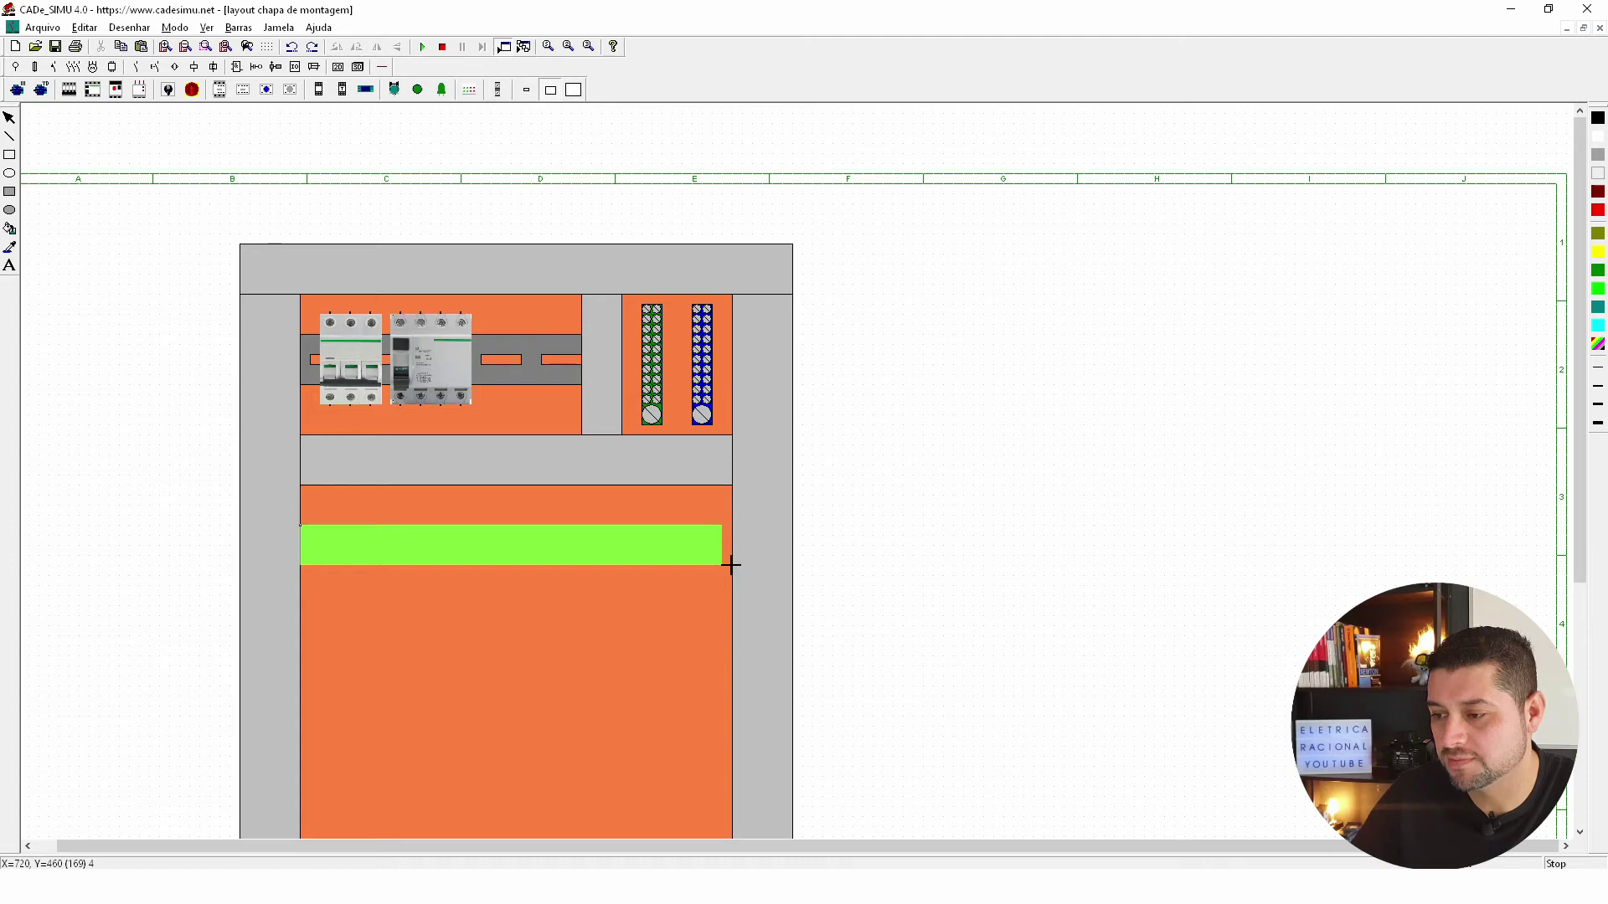
pyautogui.moveTo(732, 565); pyautogui.dragTo(732, 565)
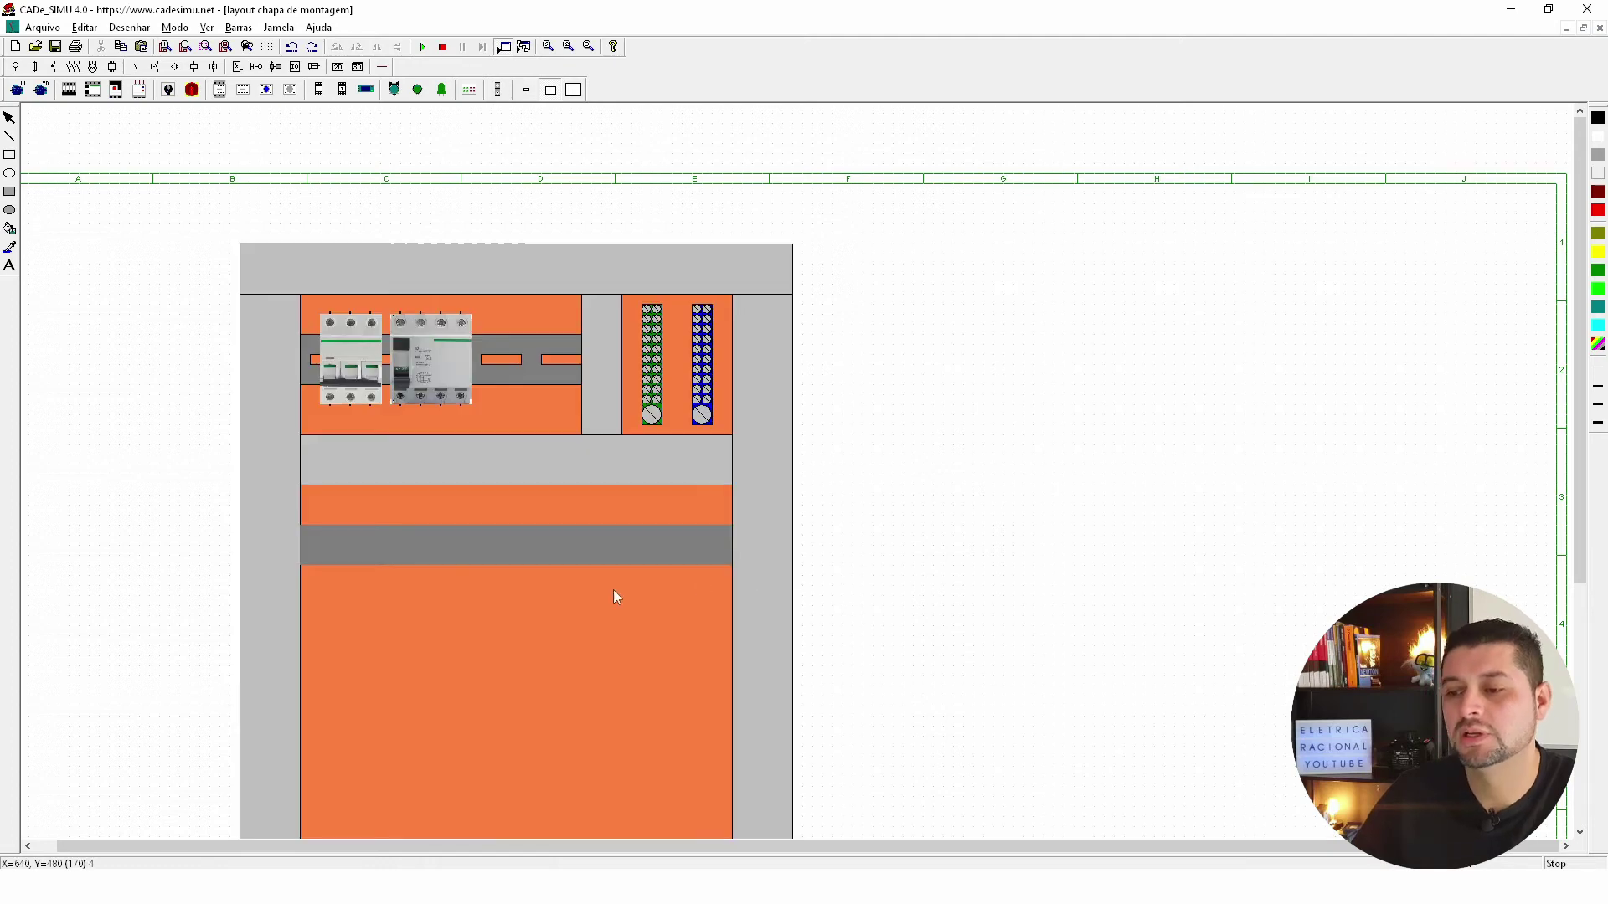
# Carry a copy of the upper rail's left breaker down the panel.
pyautogui.click(545, 557)
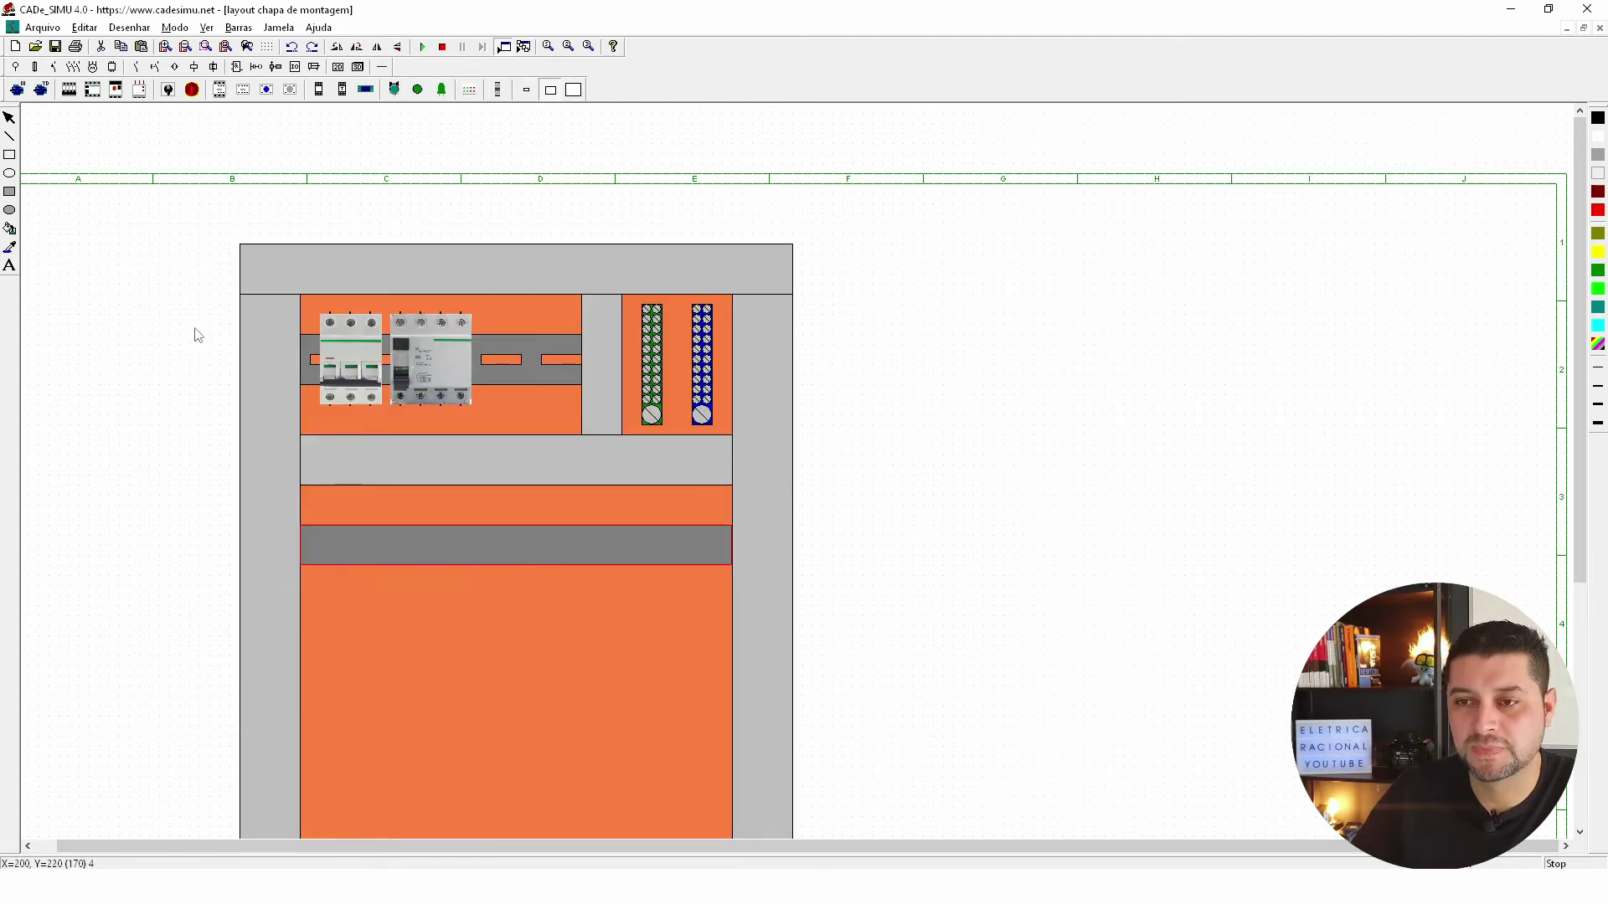
pyautogui.click(330, 365)
pyautogui.moveTo(329, 365); pyautogui.dragTo(323, 573)
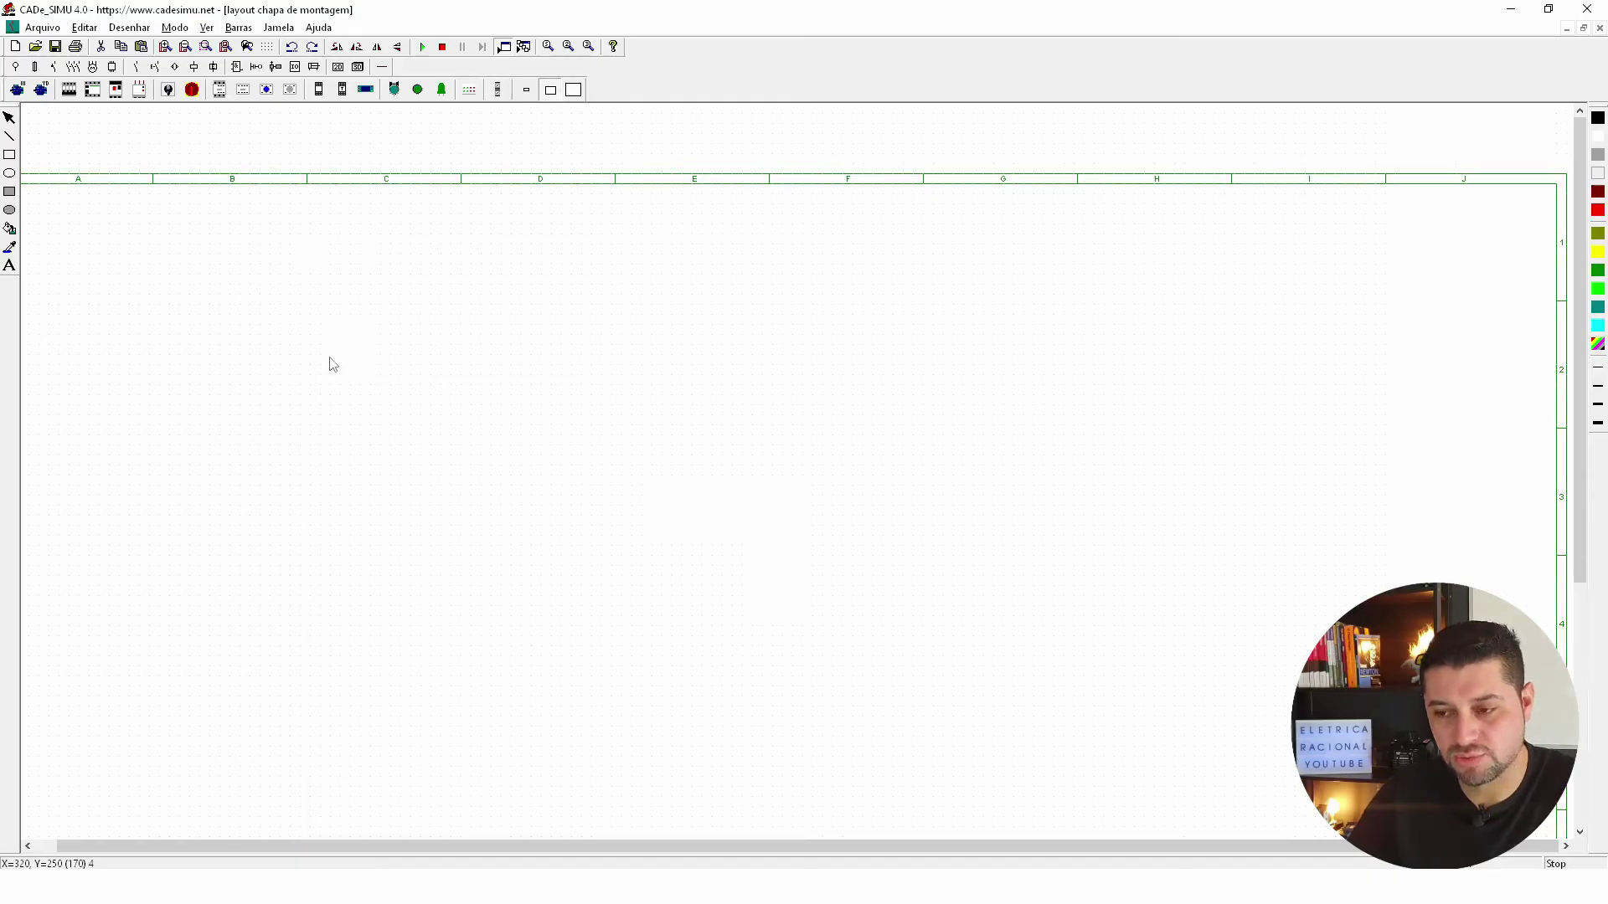
# Copy the grey duct to below the lower rail and move the spare breaker right of the panel.
pyautogui.click(345, 553)
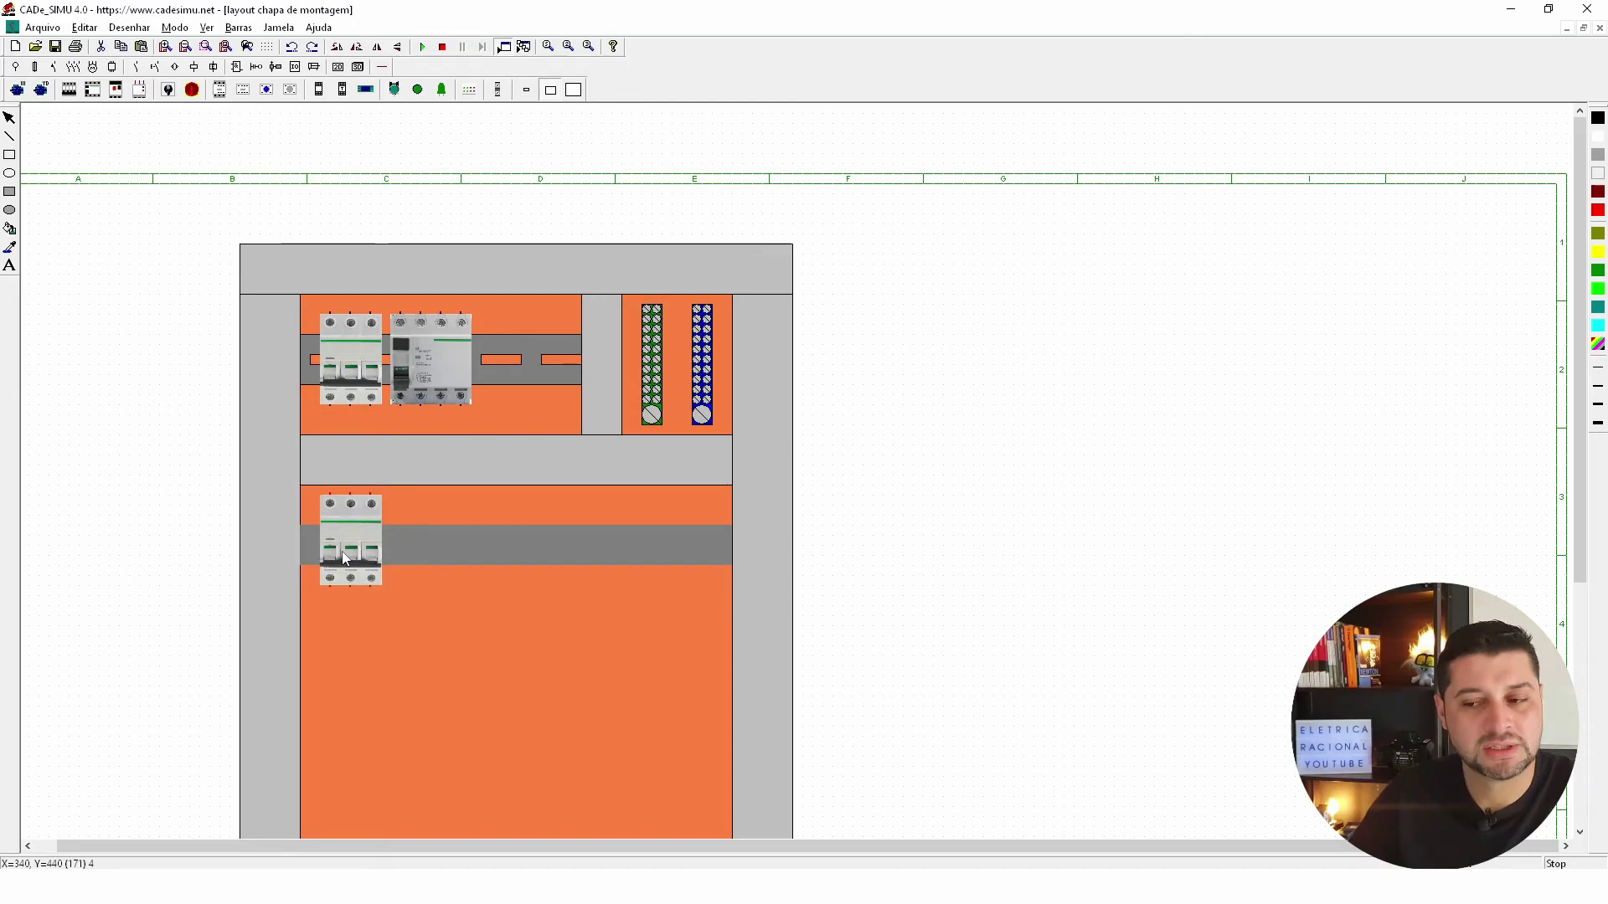
pyautogui.moveTo(345, 559); pyautogui.dragTo(424, 561)
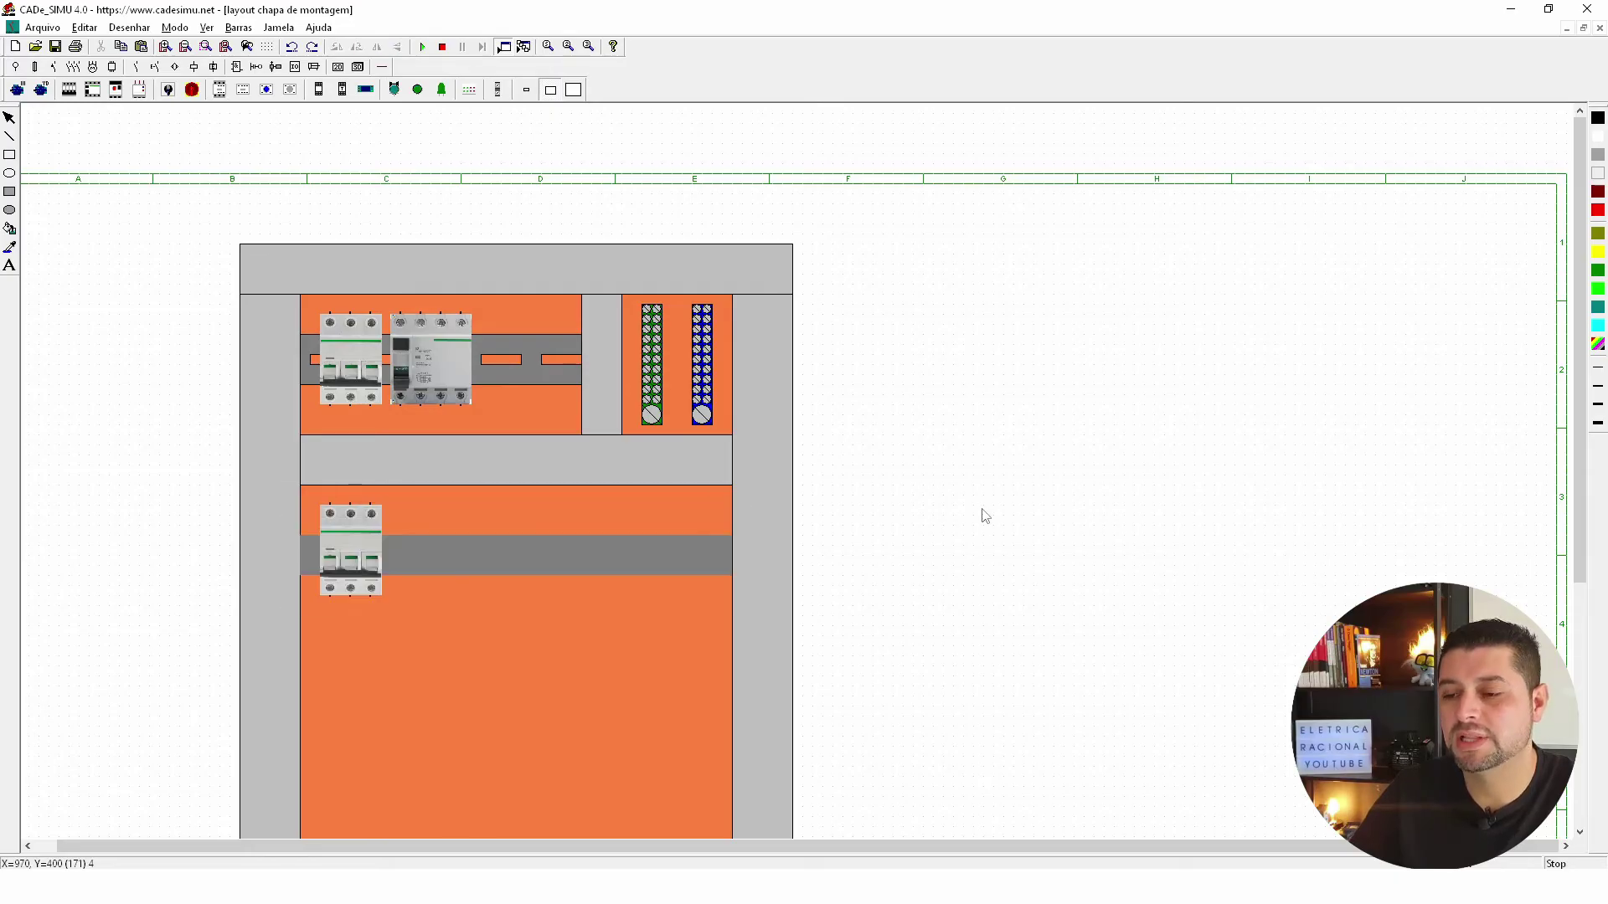
pyautogui.moveTo(200, 425); pyautogui.dragTo(783, 492)
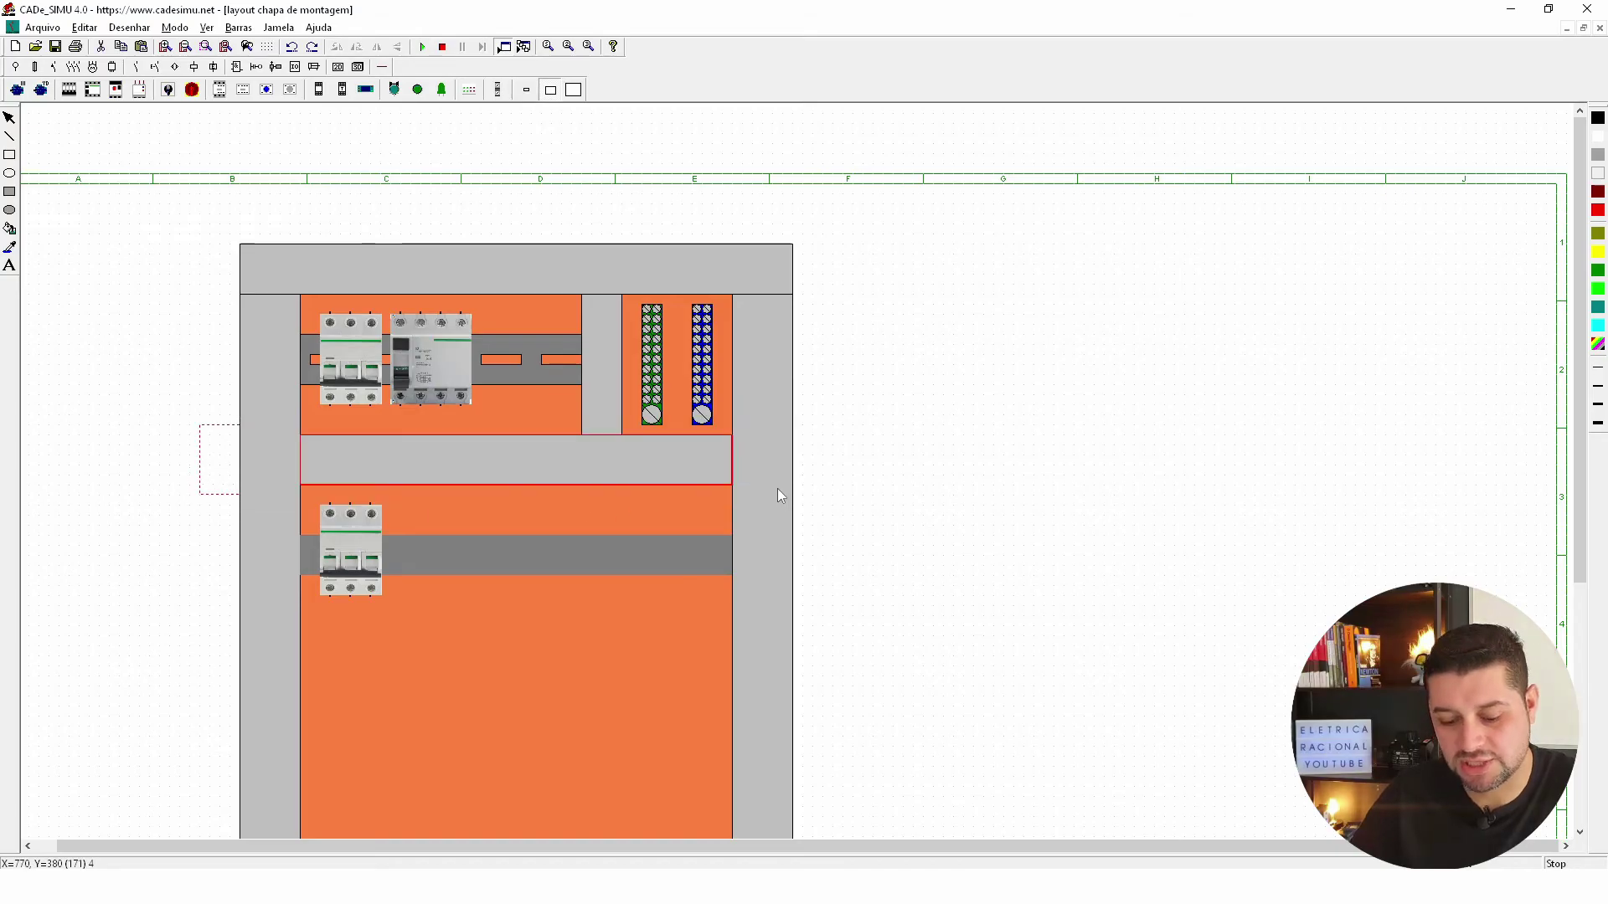
pyautogui.hotkey('ctrl', 'c')
pyautogui.hotkey('ctrl', 'v')
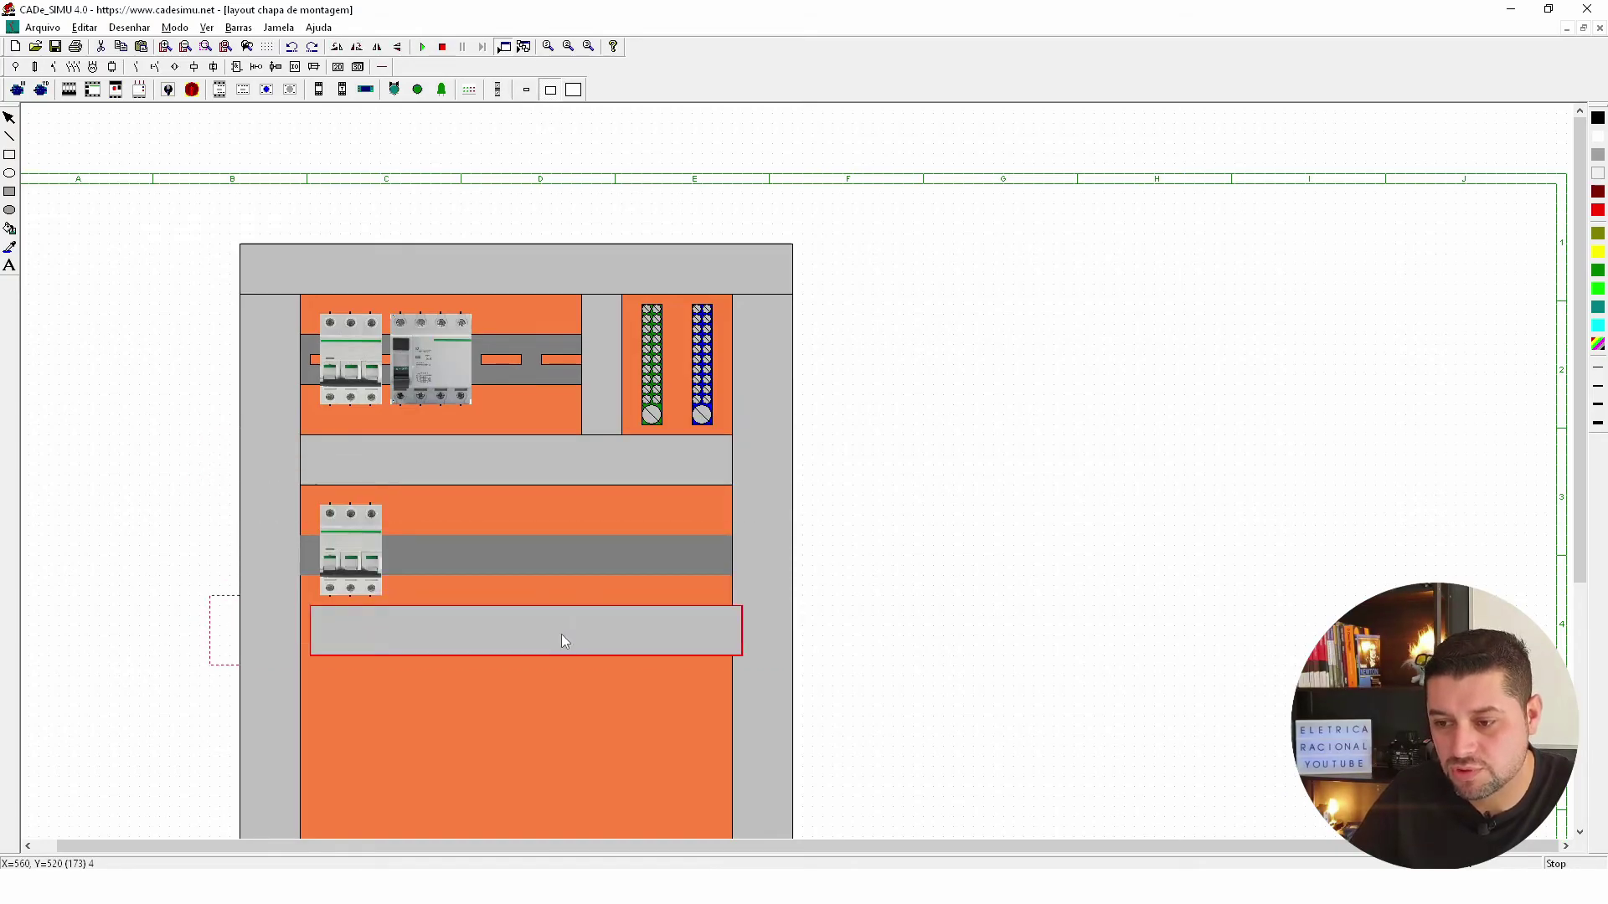
pyautogui.click(560, 636)
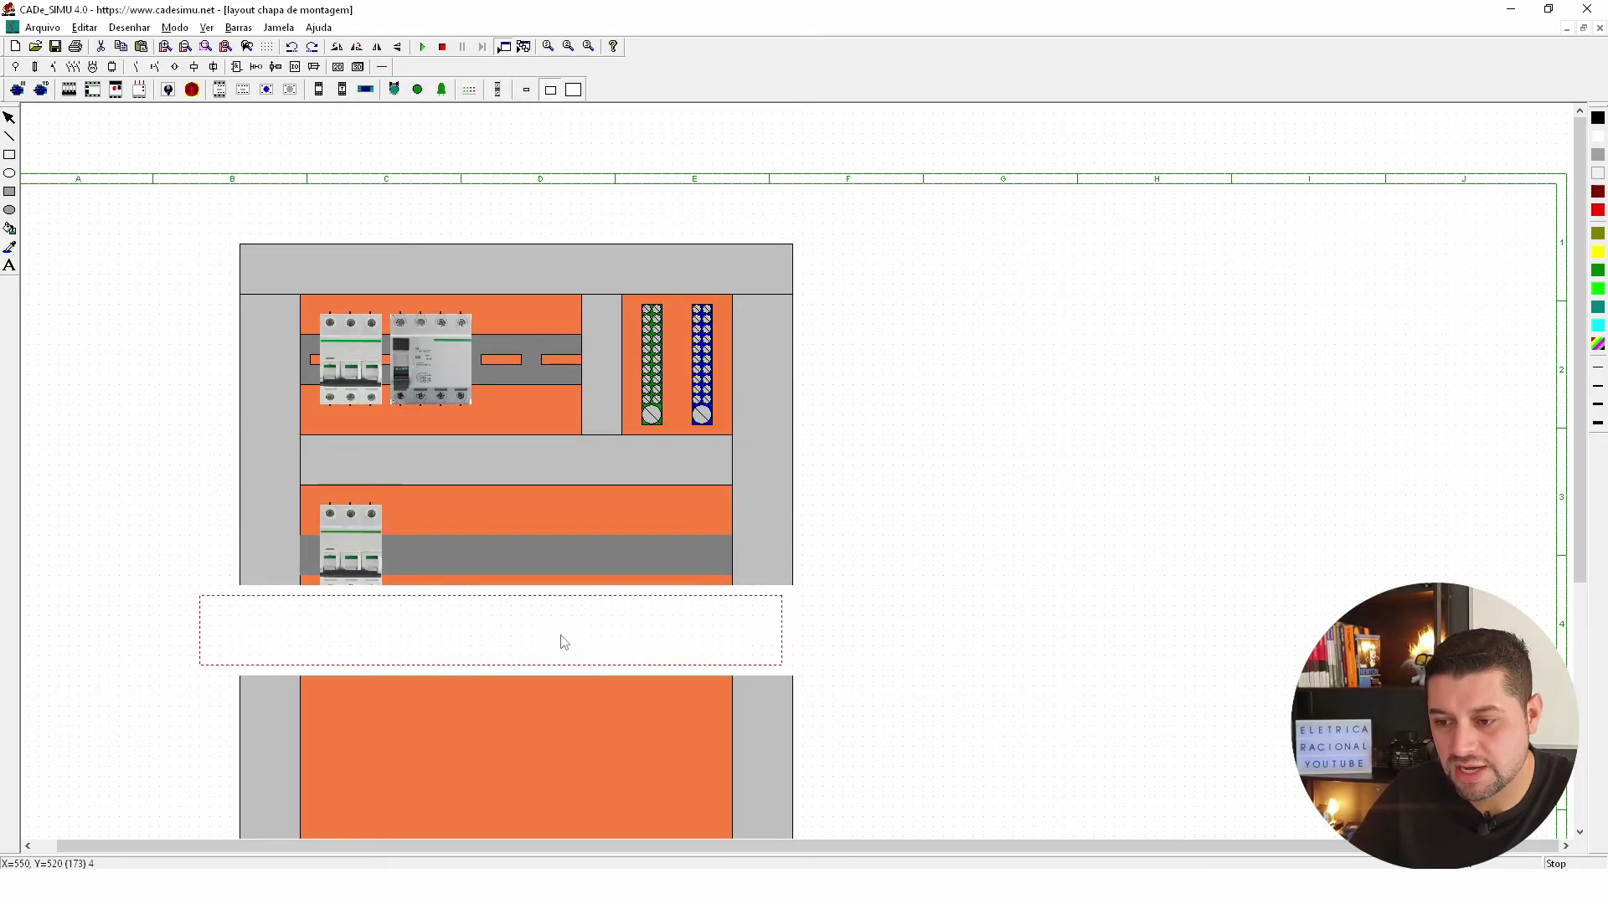
pyautogui.click(988, 594)
pyautogui.moveTo(355, 563); pyautogui.dragTo(1004, 526)
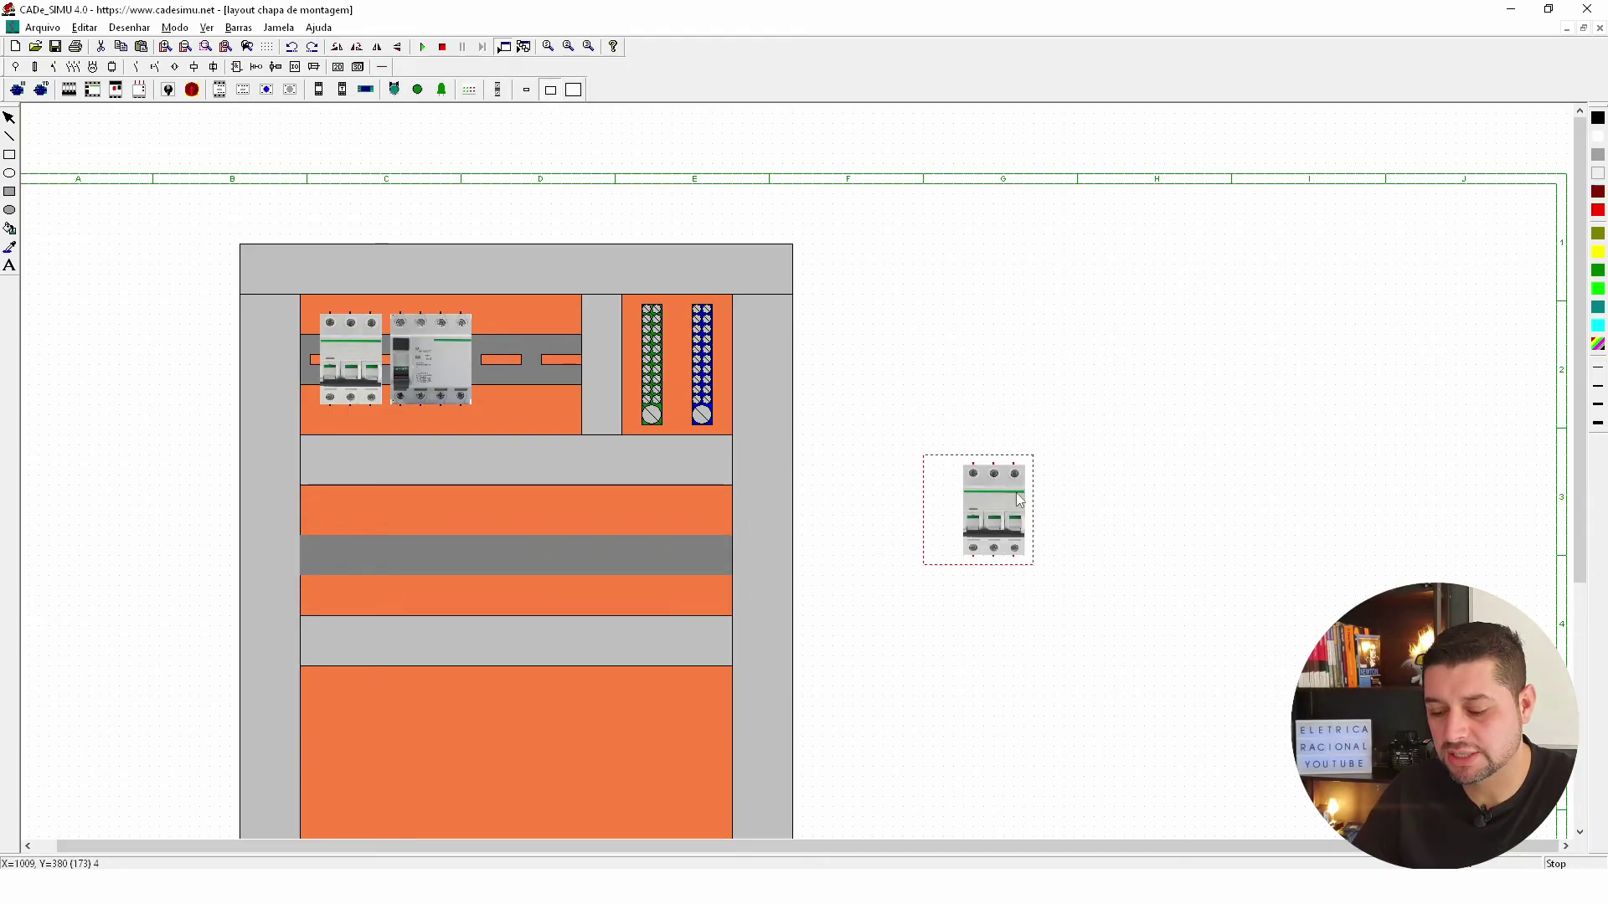
# Delete the spare breaker and duplicate the two orange rail slot pieces.
pyautogui.press('Delete')
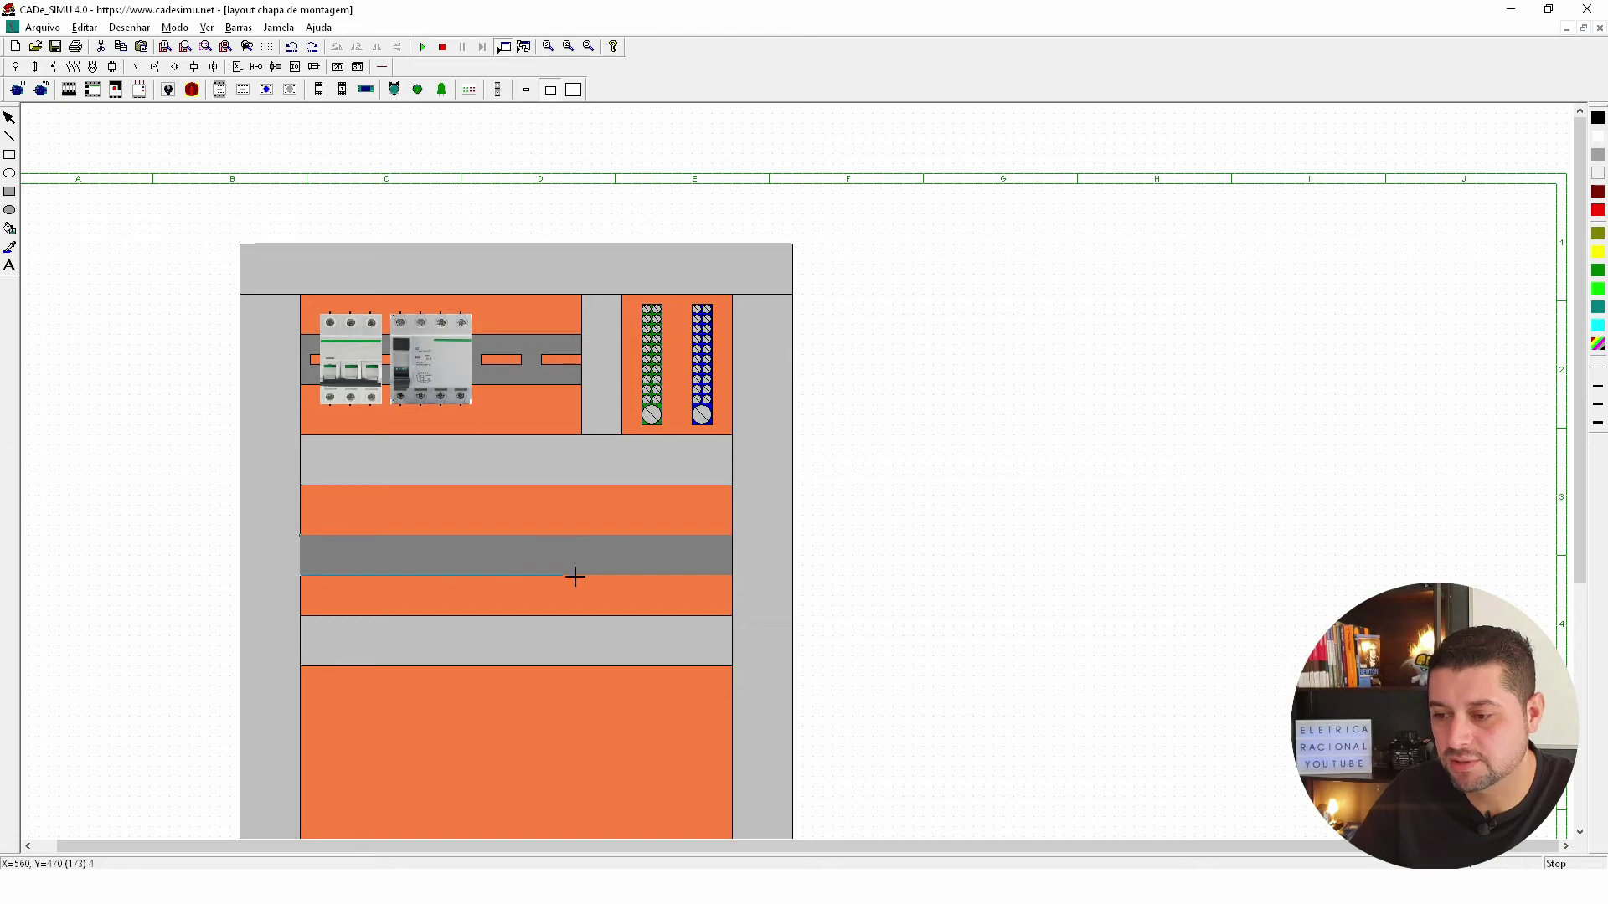
pyautogui.click(734, 578)
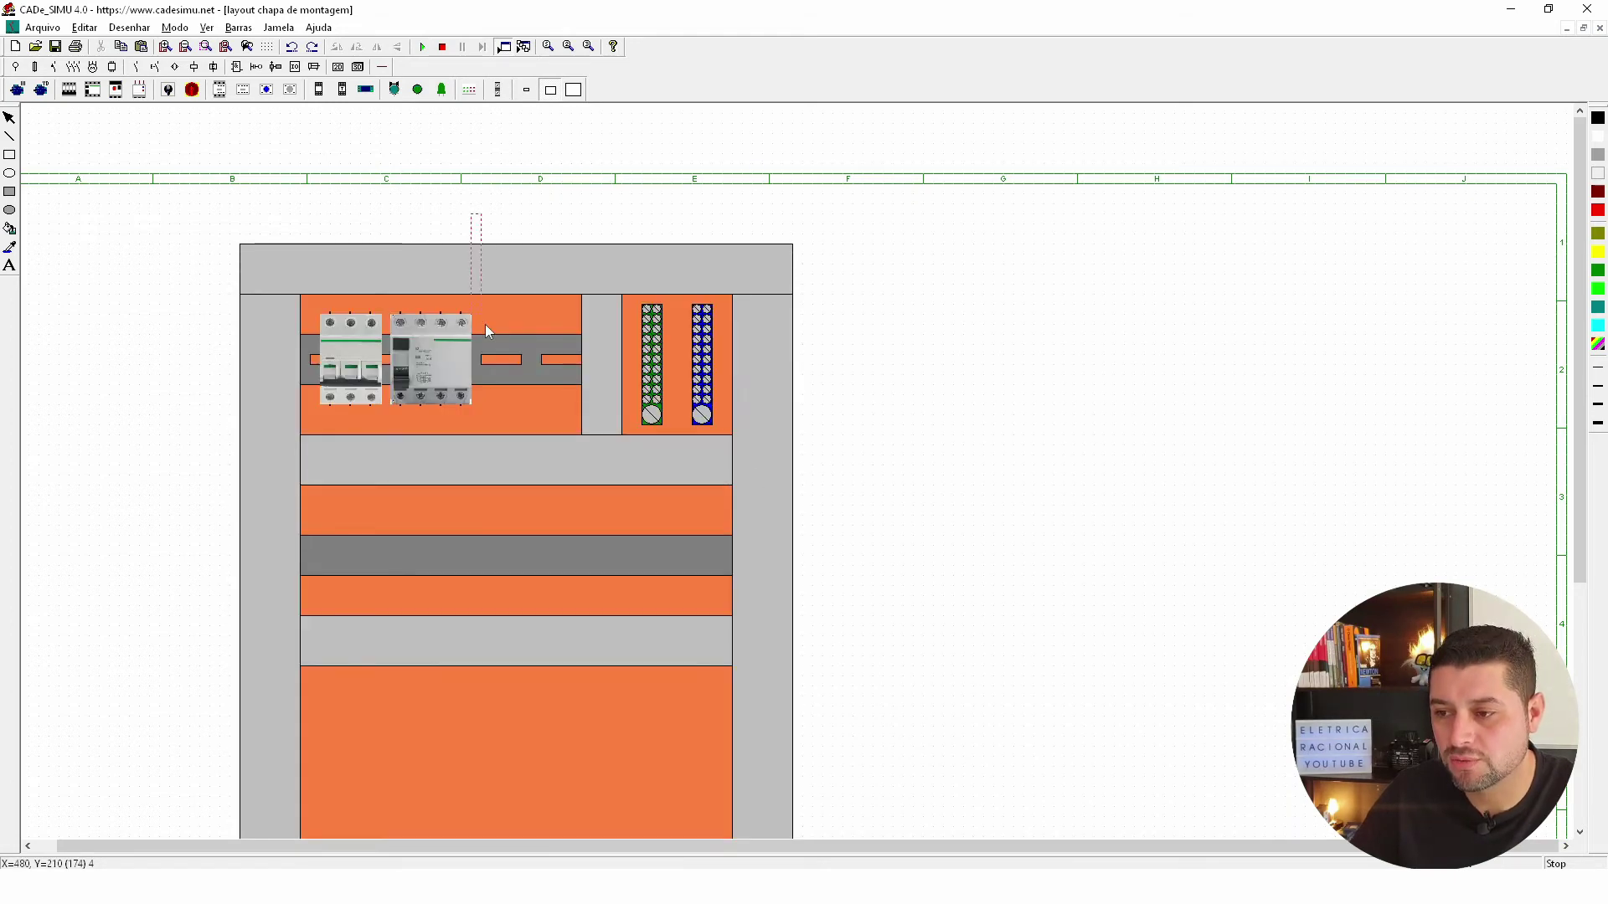
pyautogui.hotkey('ctrl', 'c')
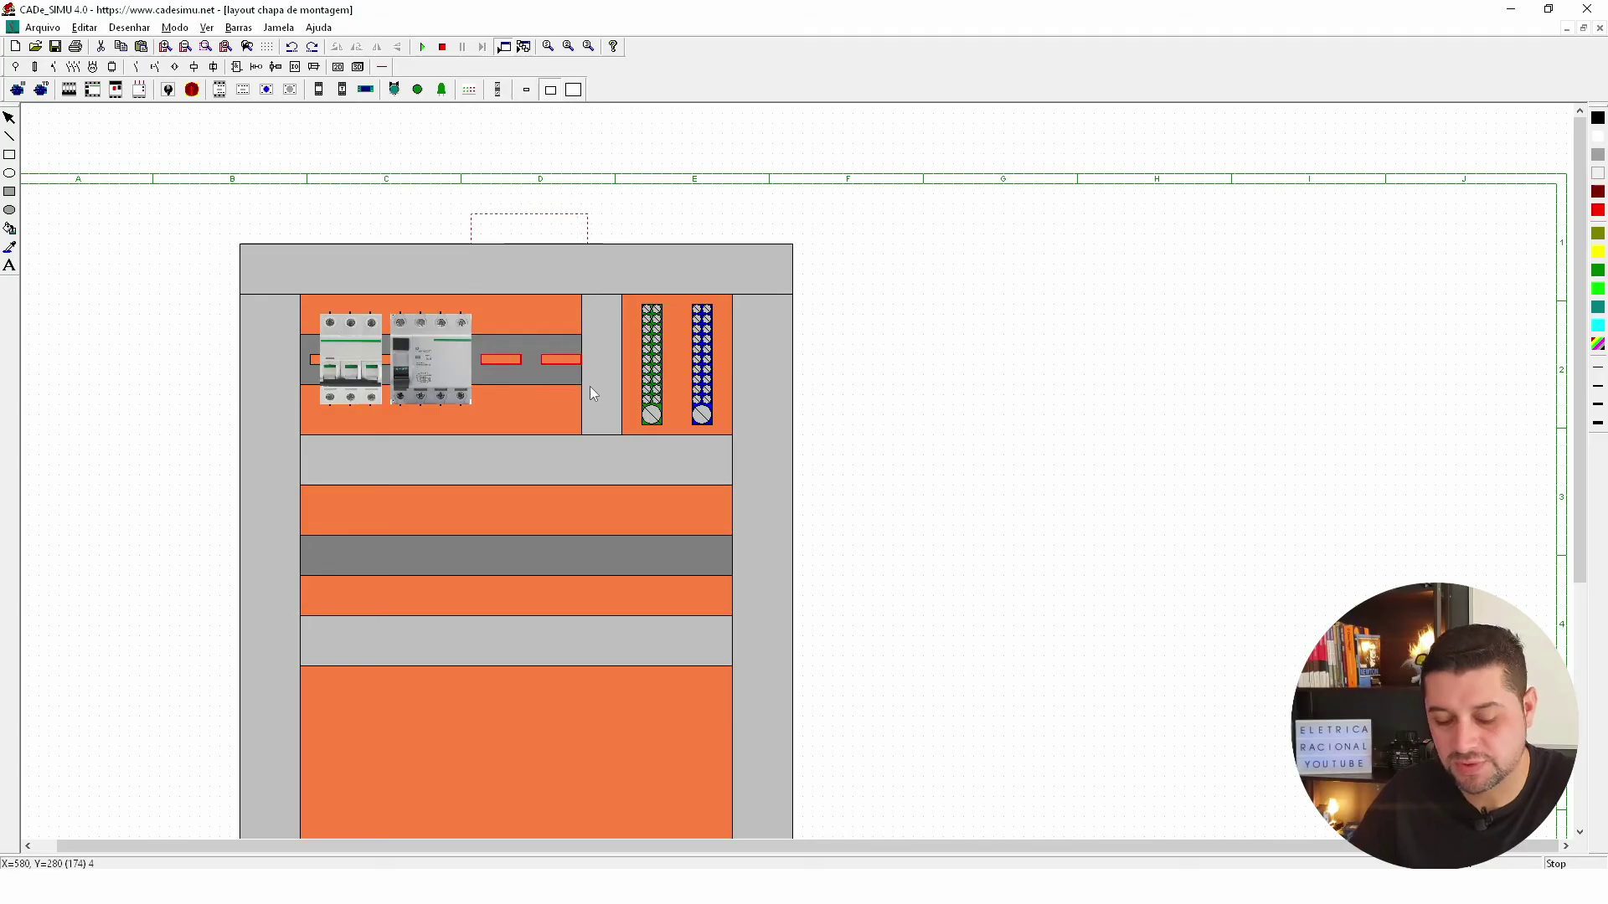
pyautogui.hotkey('ctrl', 'v')
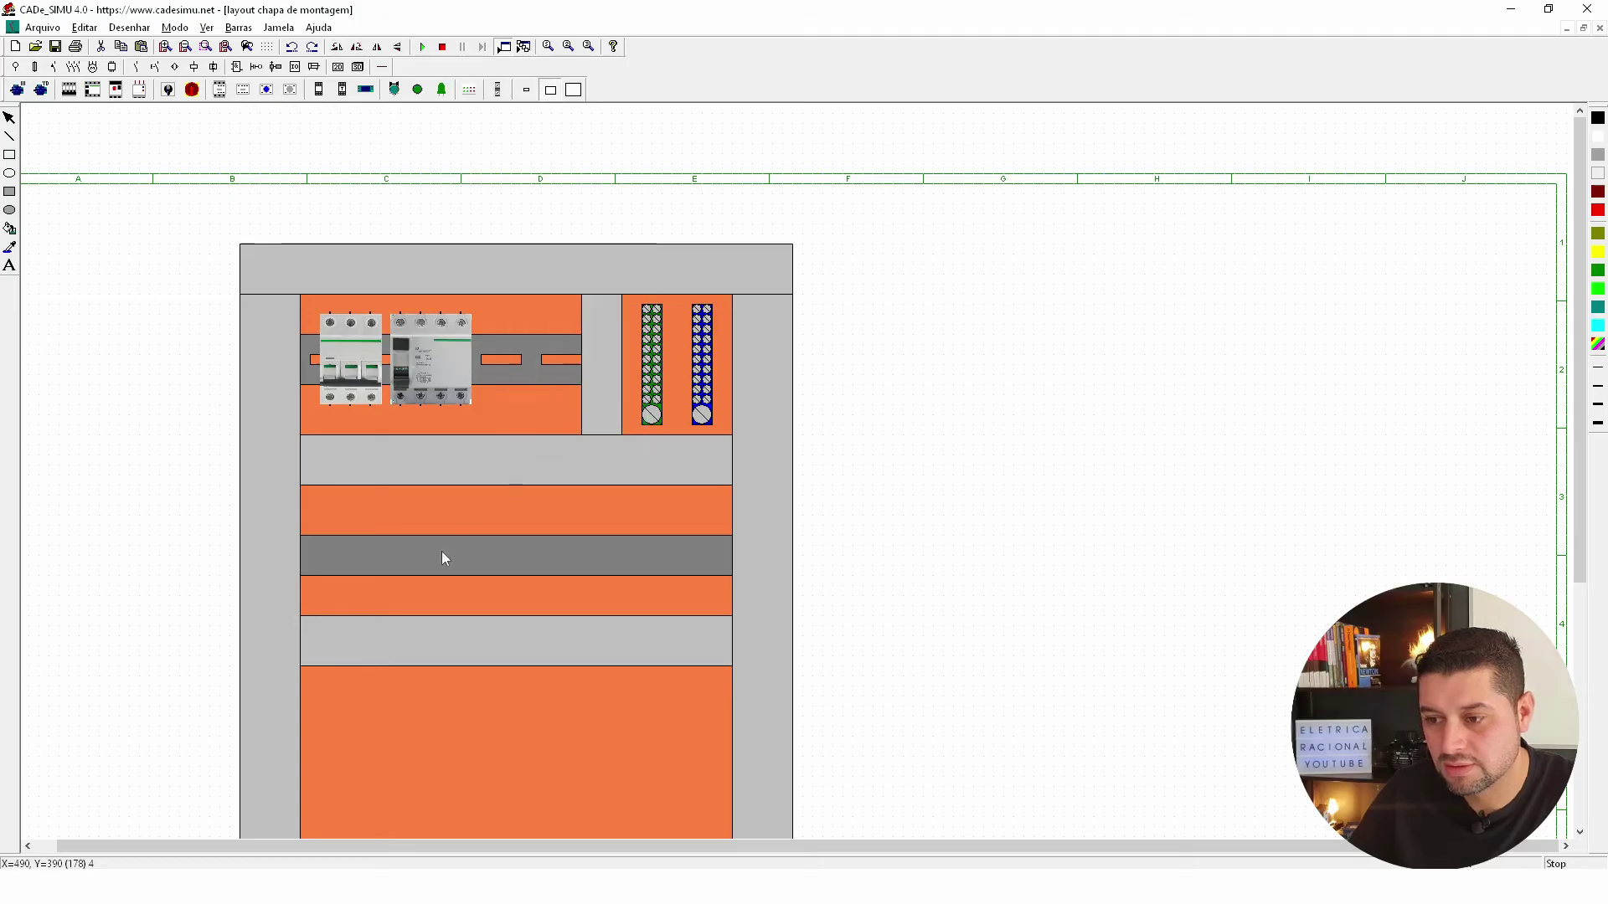
# Park the slot copies beside the panel and lower the bottom grey duct slightly.
pyautogui.moveTo(599, 418); pyautogui.dragTo(385, 562)
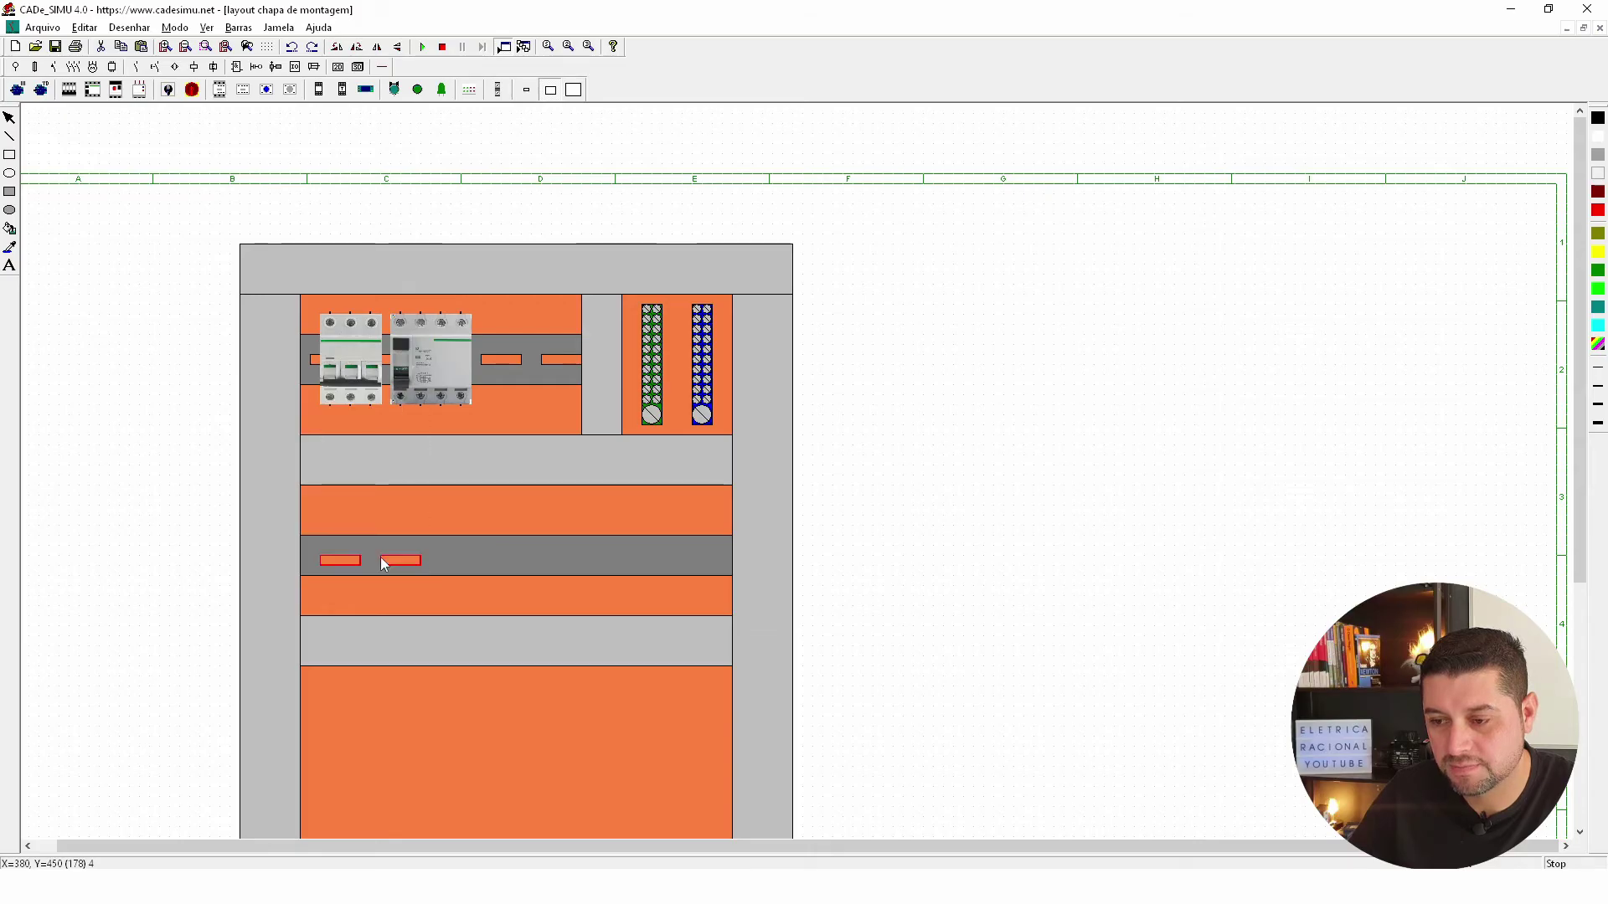
pyautogui.moveTo(404, 561); pyautogui.dragTo(897, 555)
pyautogui.click(1177, 534)
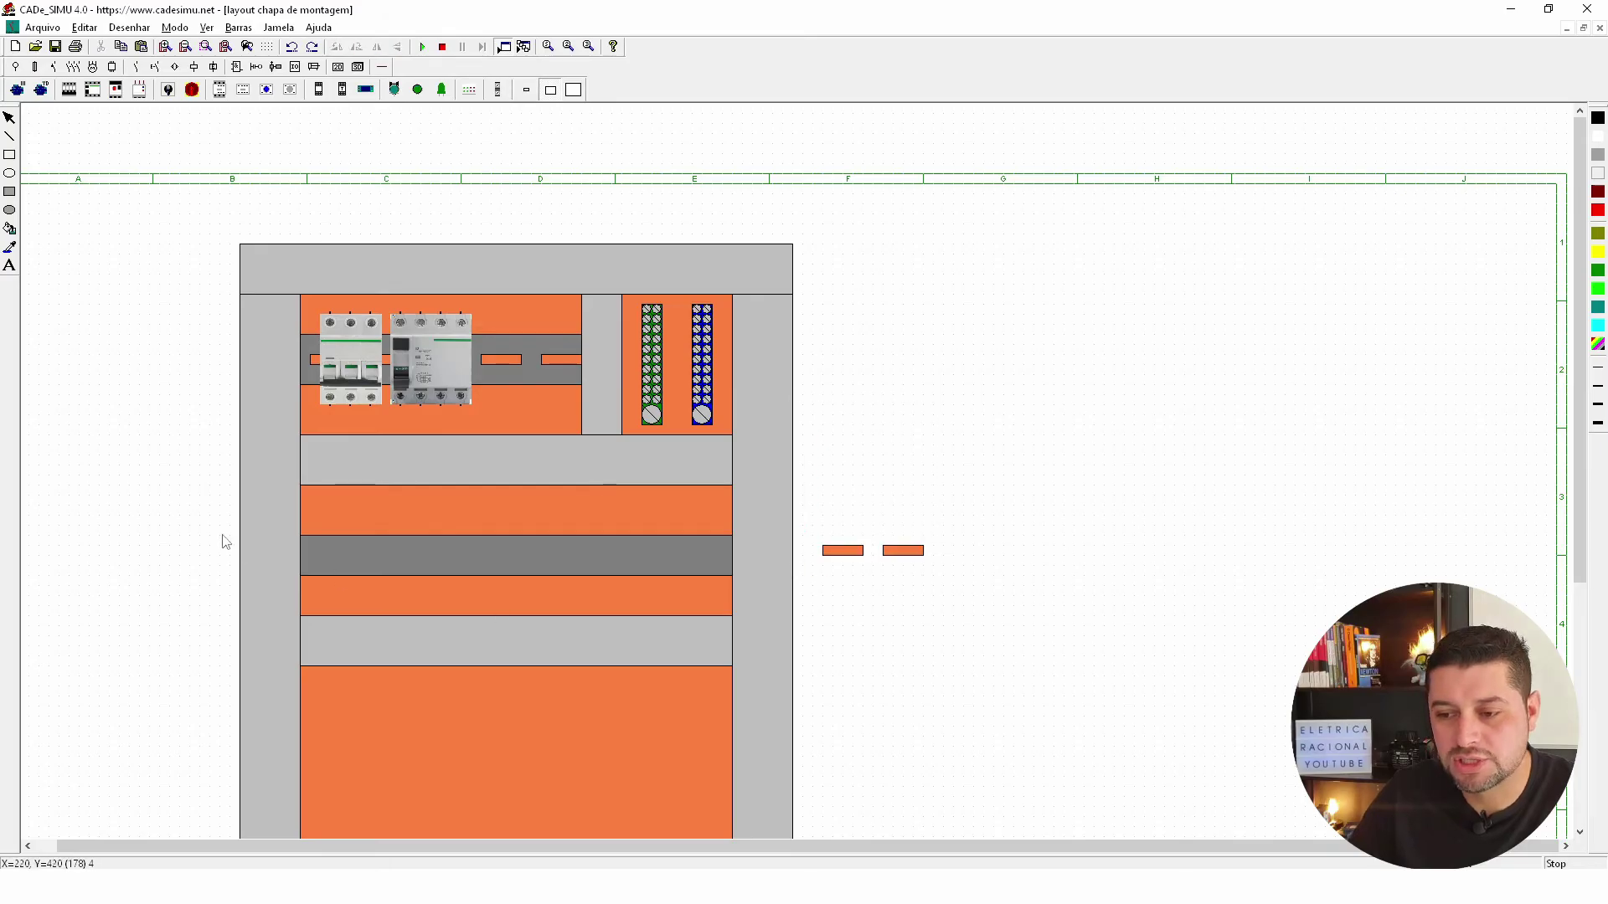
pyautogui.moveTo(721, 700); pyautogui.dragTo(706, 662)
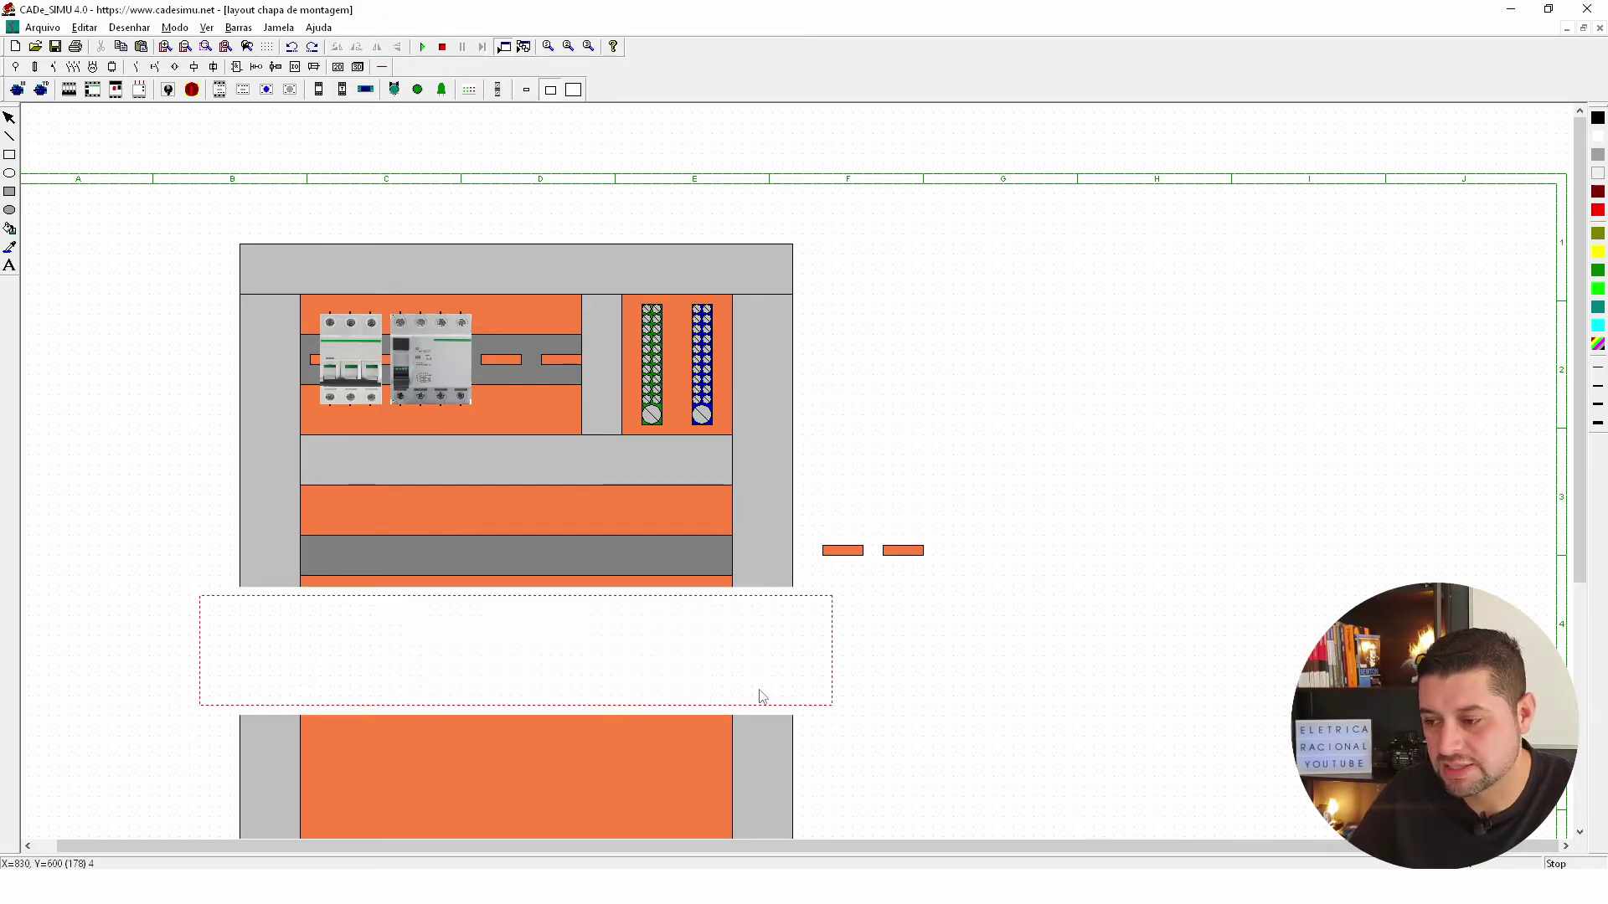
pyautogui.press('Escape')
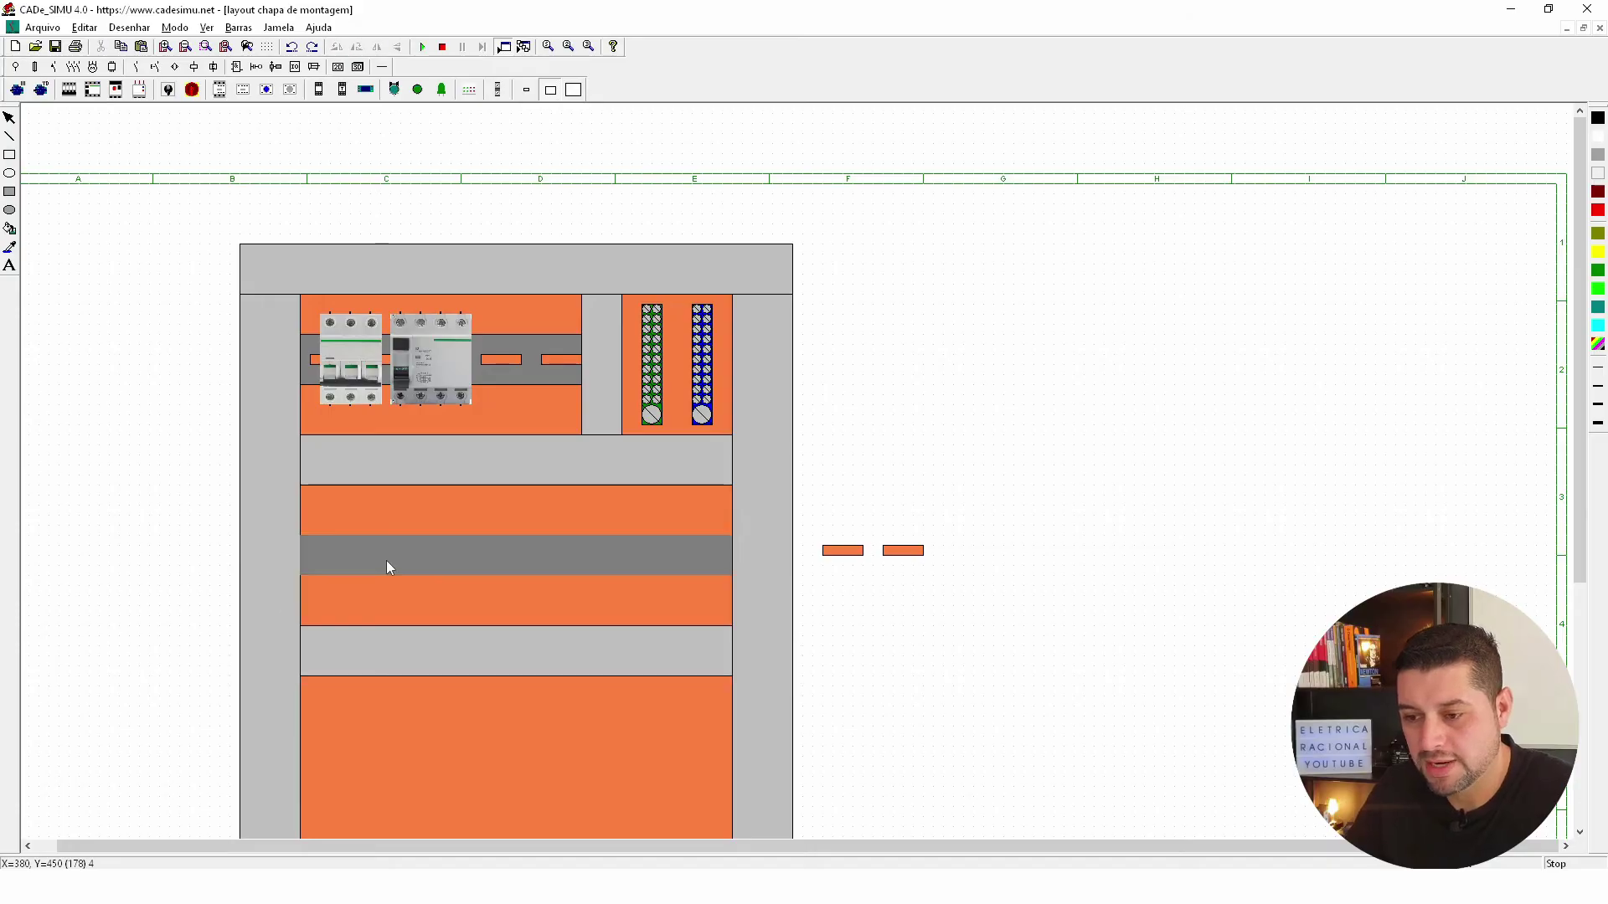
# Draw a new filled grey rail between the two lower ducts in place of the old one, and save.
pyautogui.moveTo(385, 560); pyautogui.dragTo(388, 568)
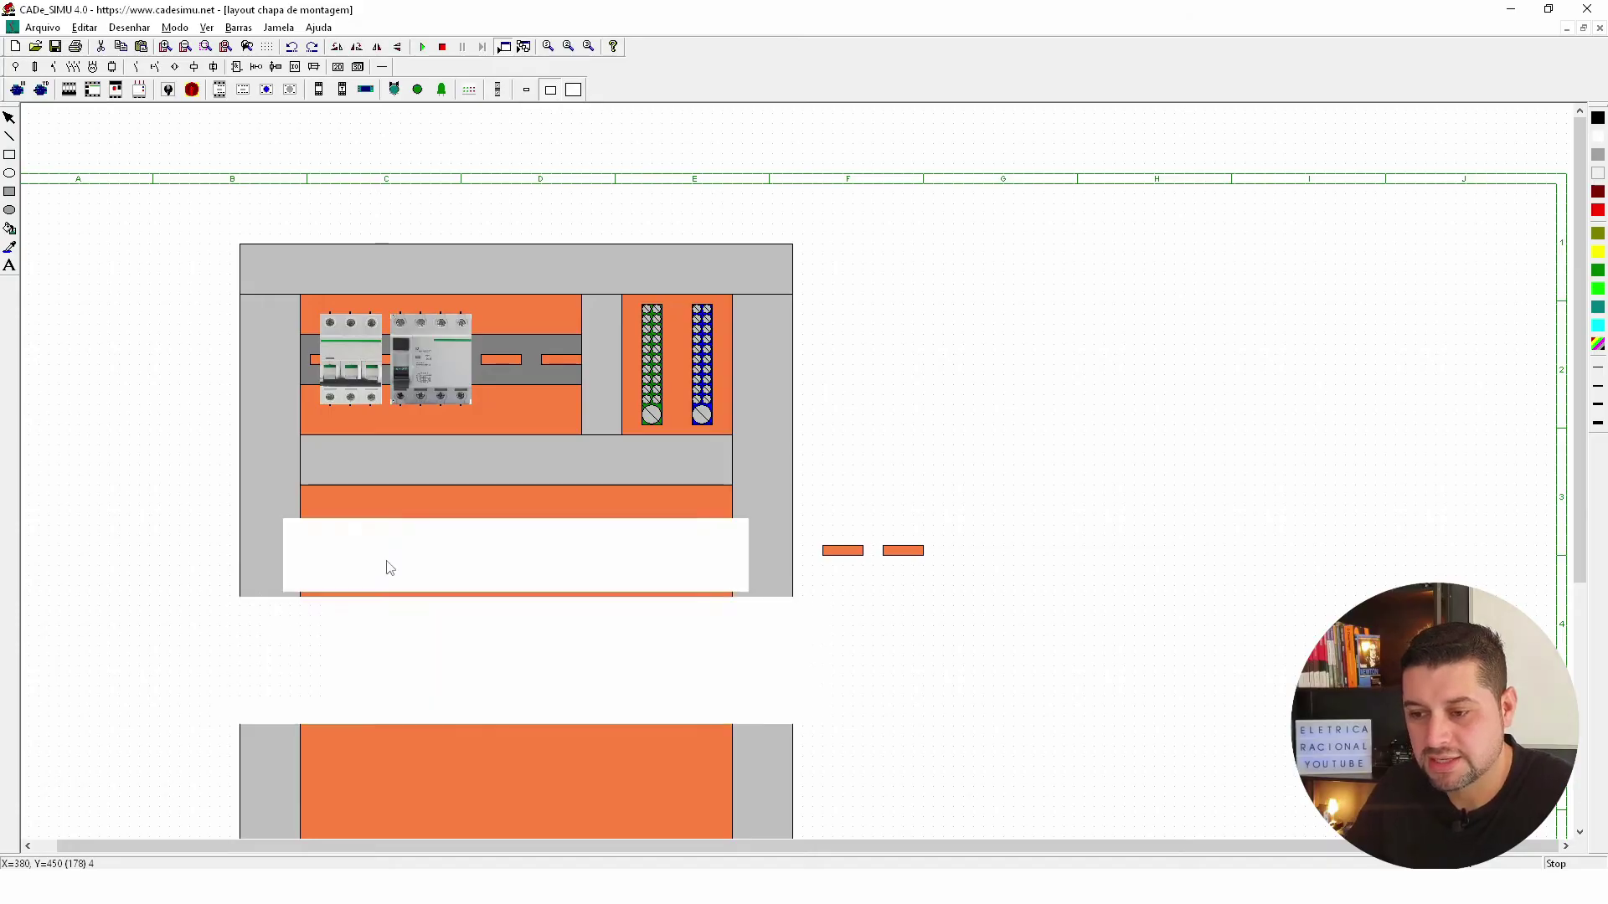
pyautogui.click(9, 193)
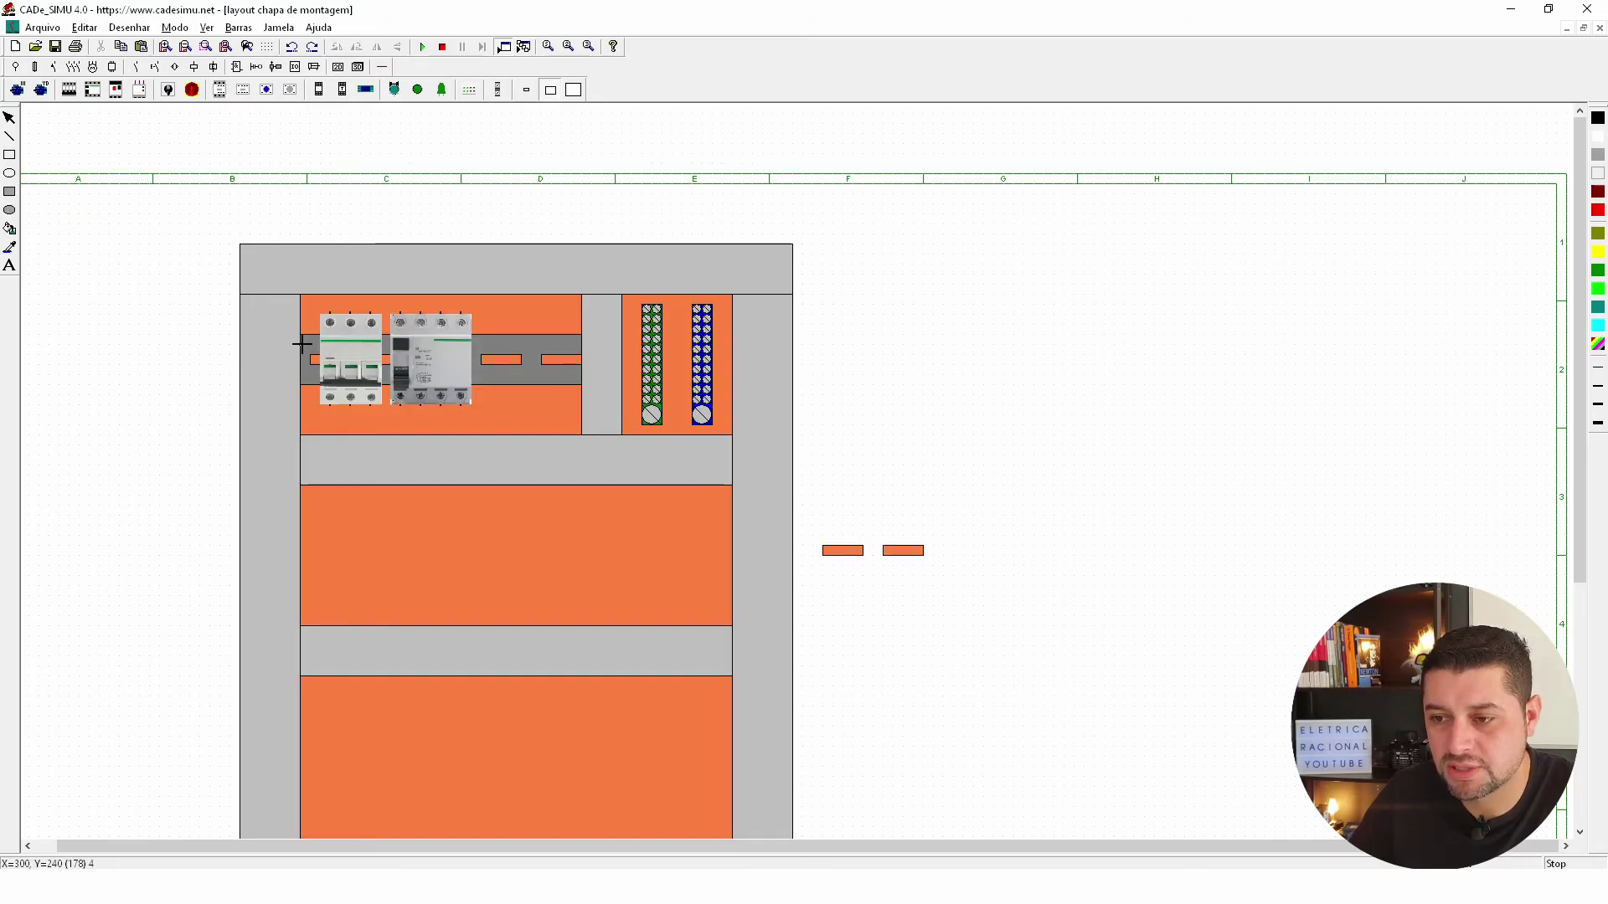
pyautogui.moveTo(301, 343); pyautogui.dragTo(312, 355)
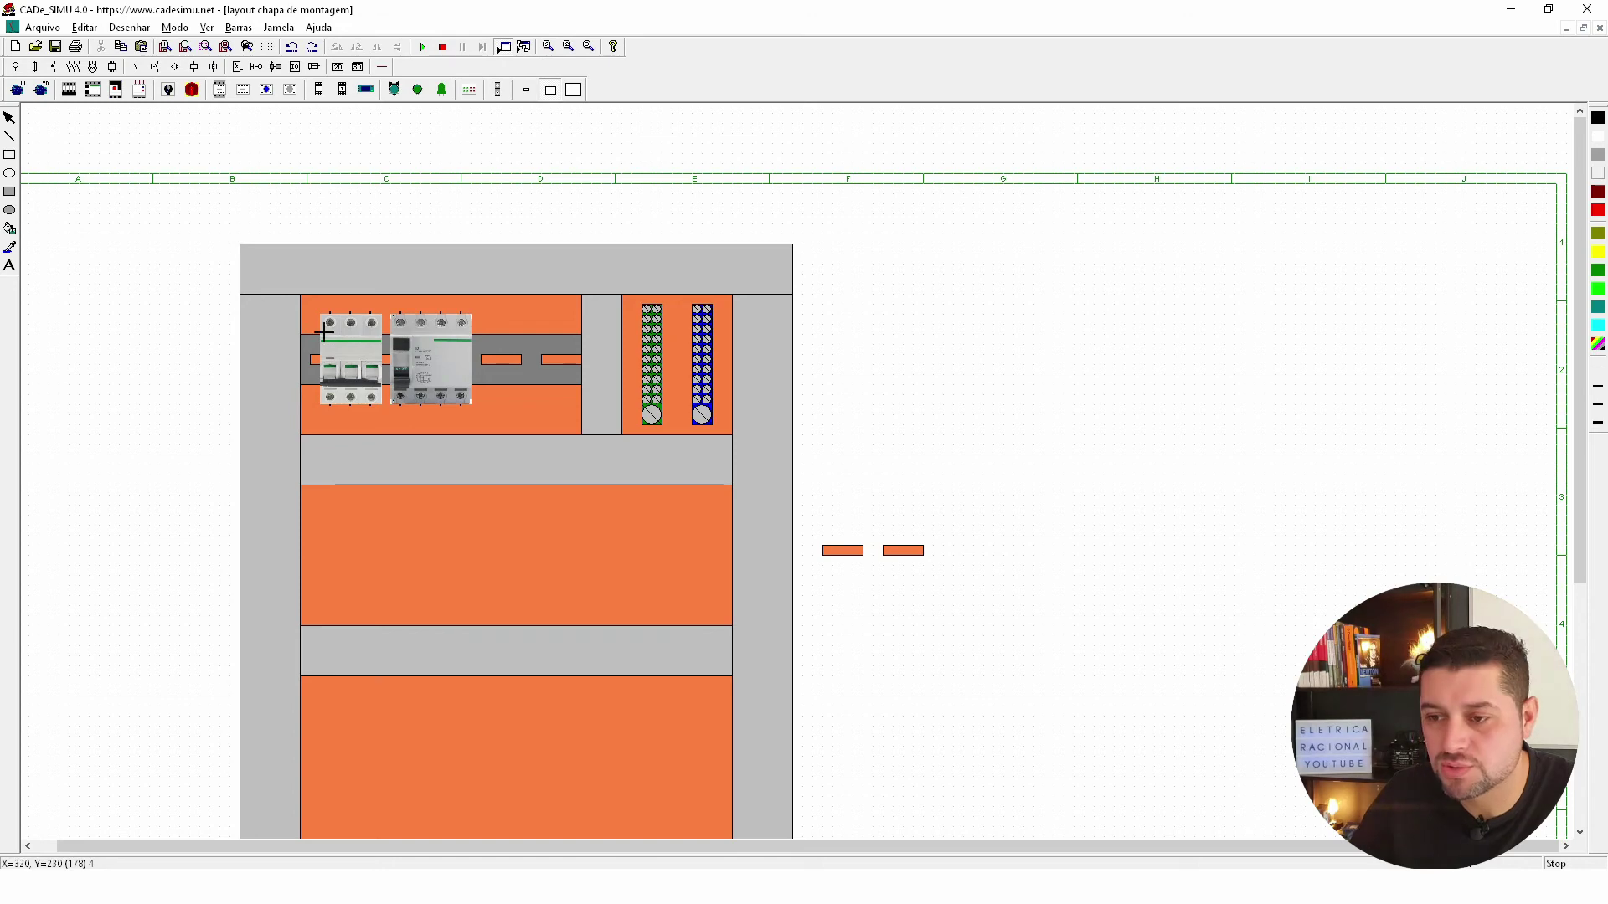
pyautogui.moveTo(302, 337); pyautogui.dragTo(725, 387)
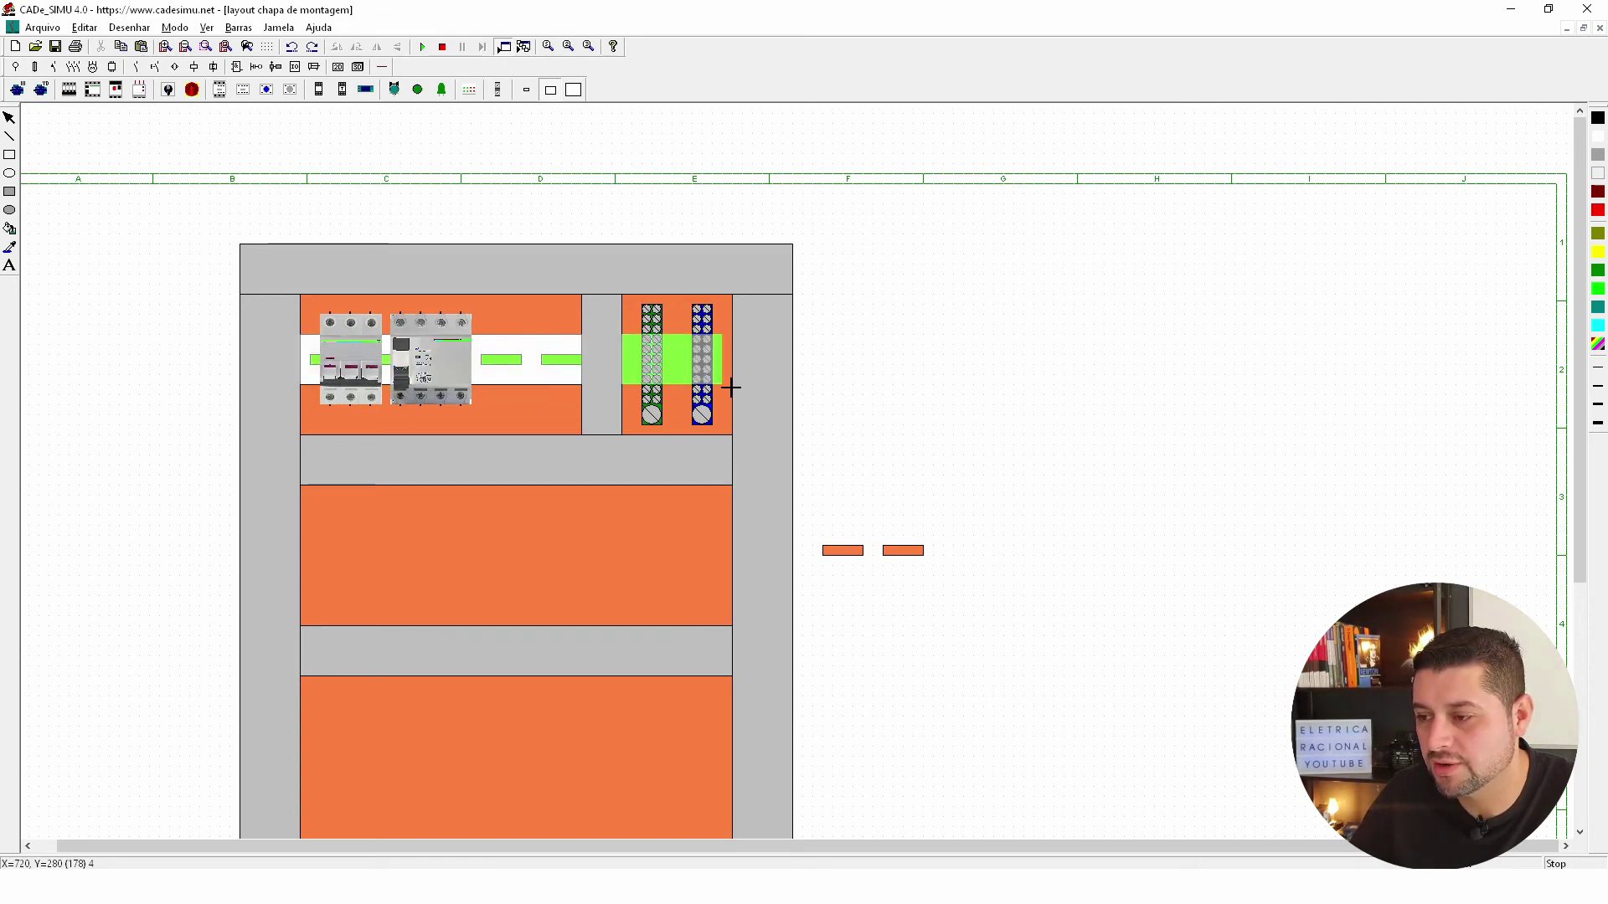
pyautogui.click(734, 387)
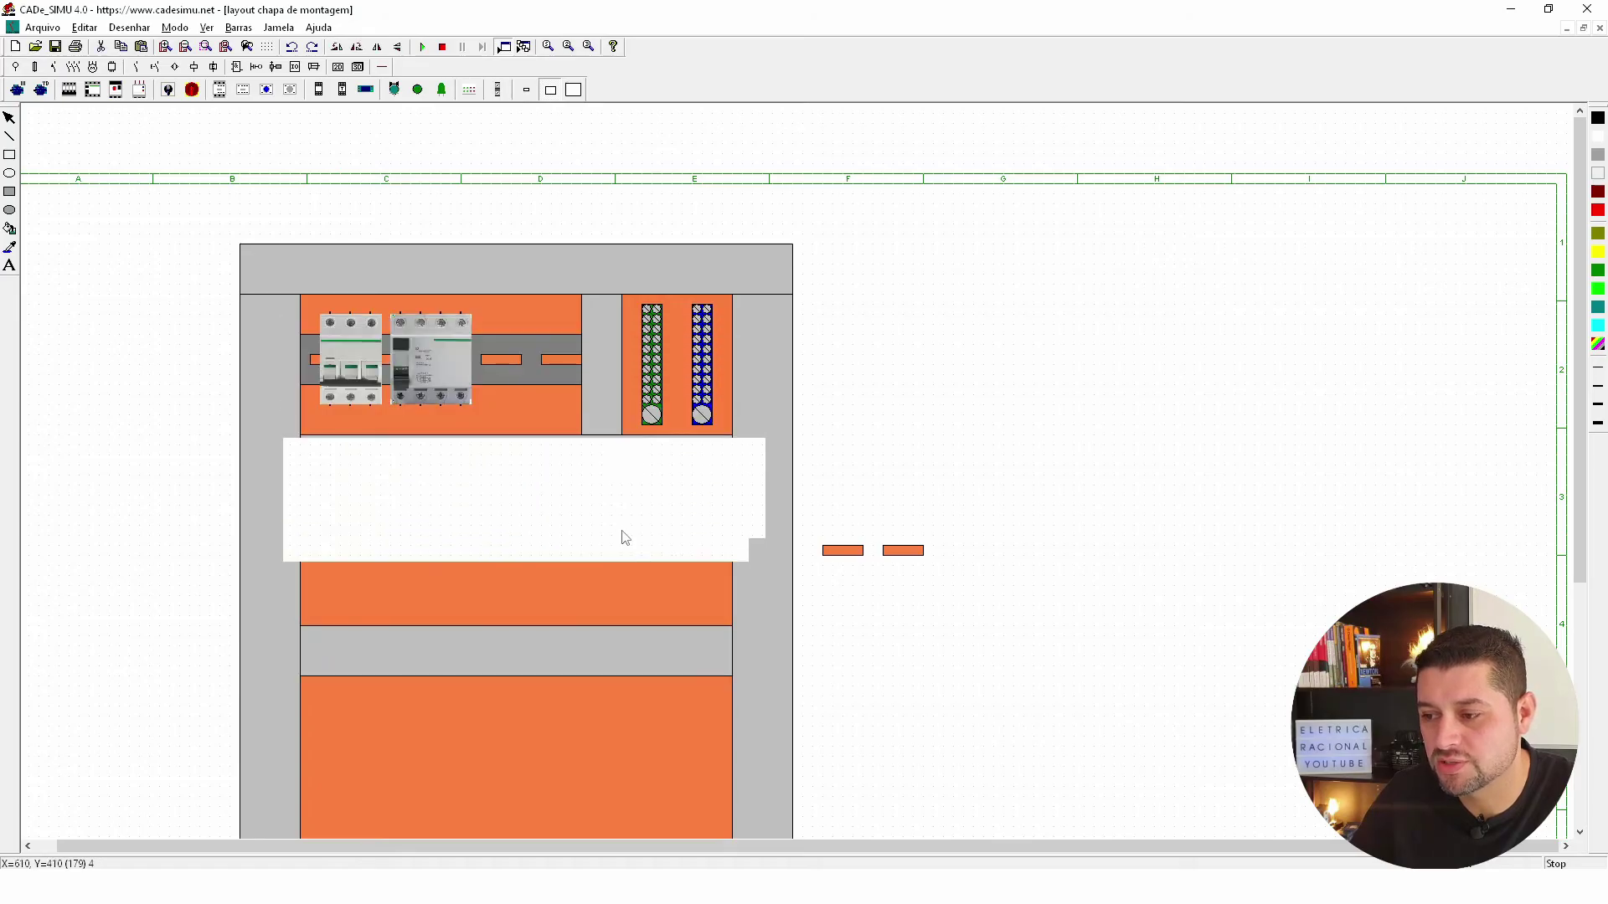
pyautogui.moveTo(618, 366); pyautogui.dragTo(621, 550)
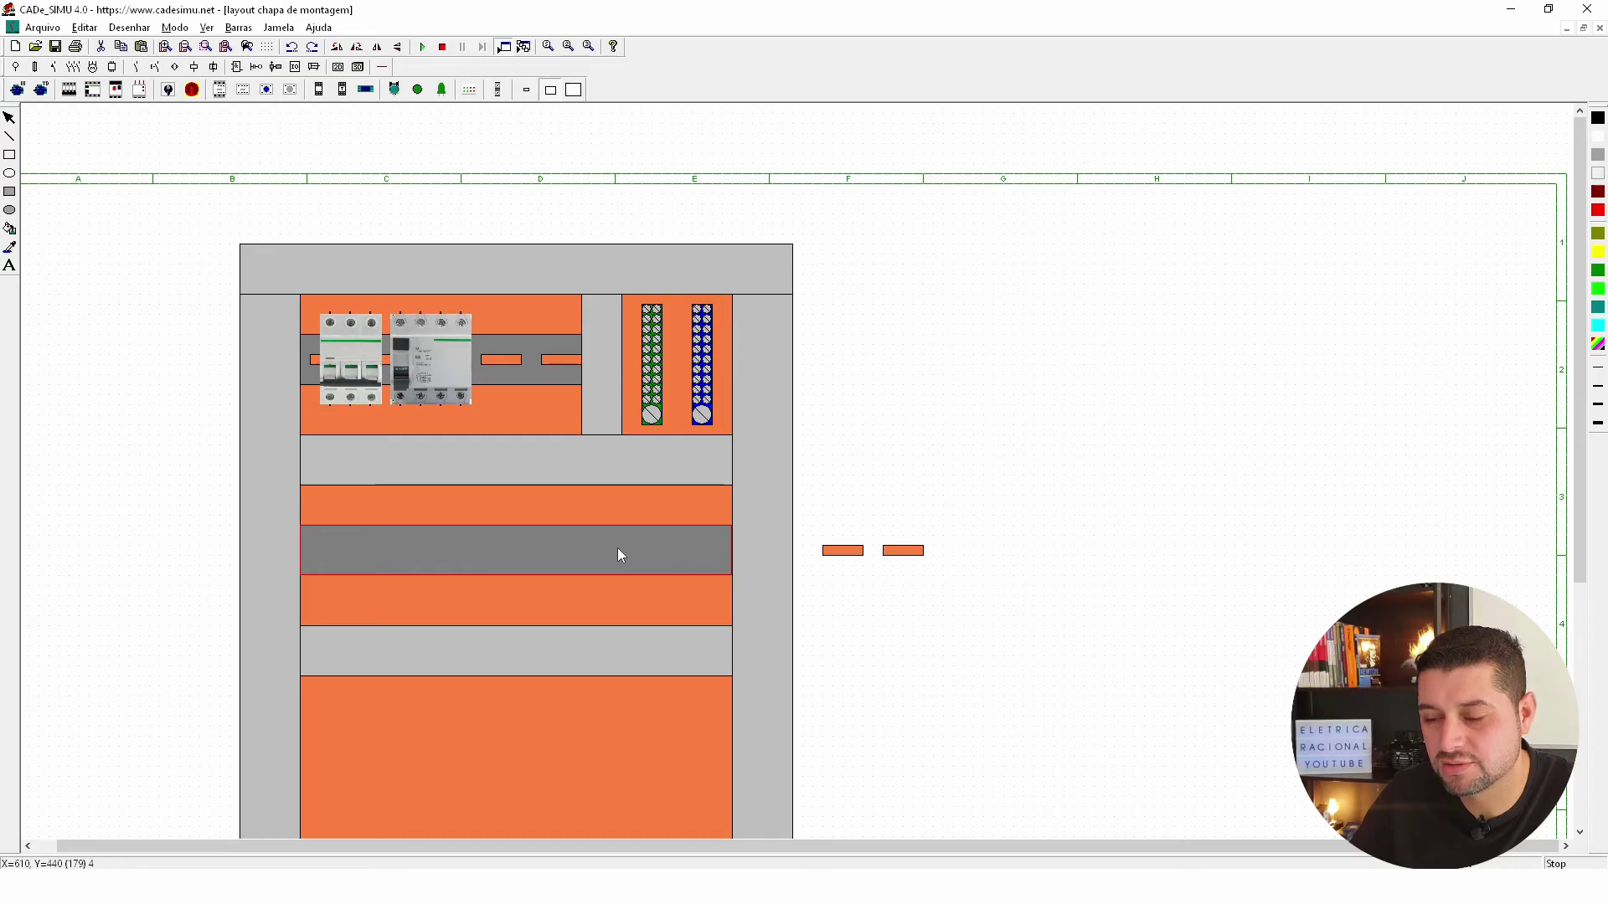
pyautogui.click(919, 501)
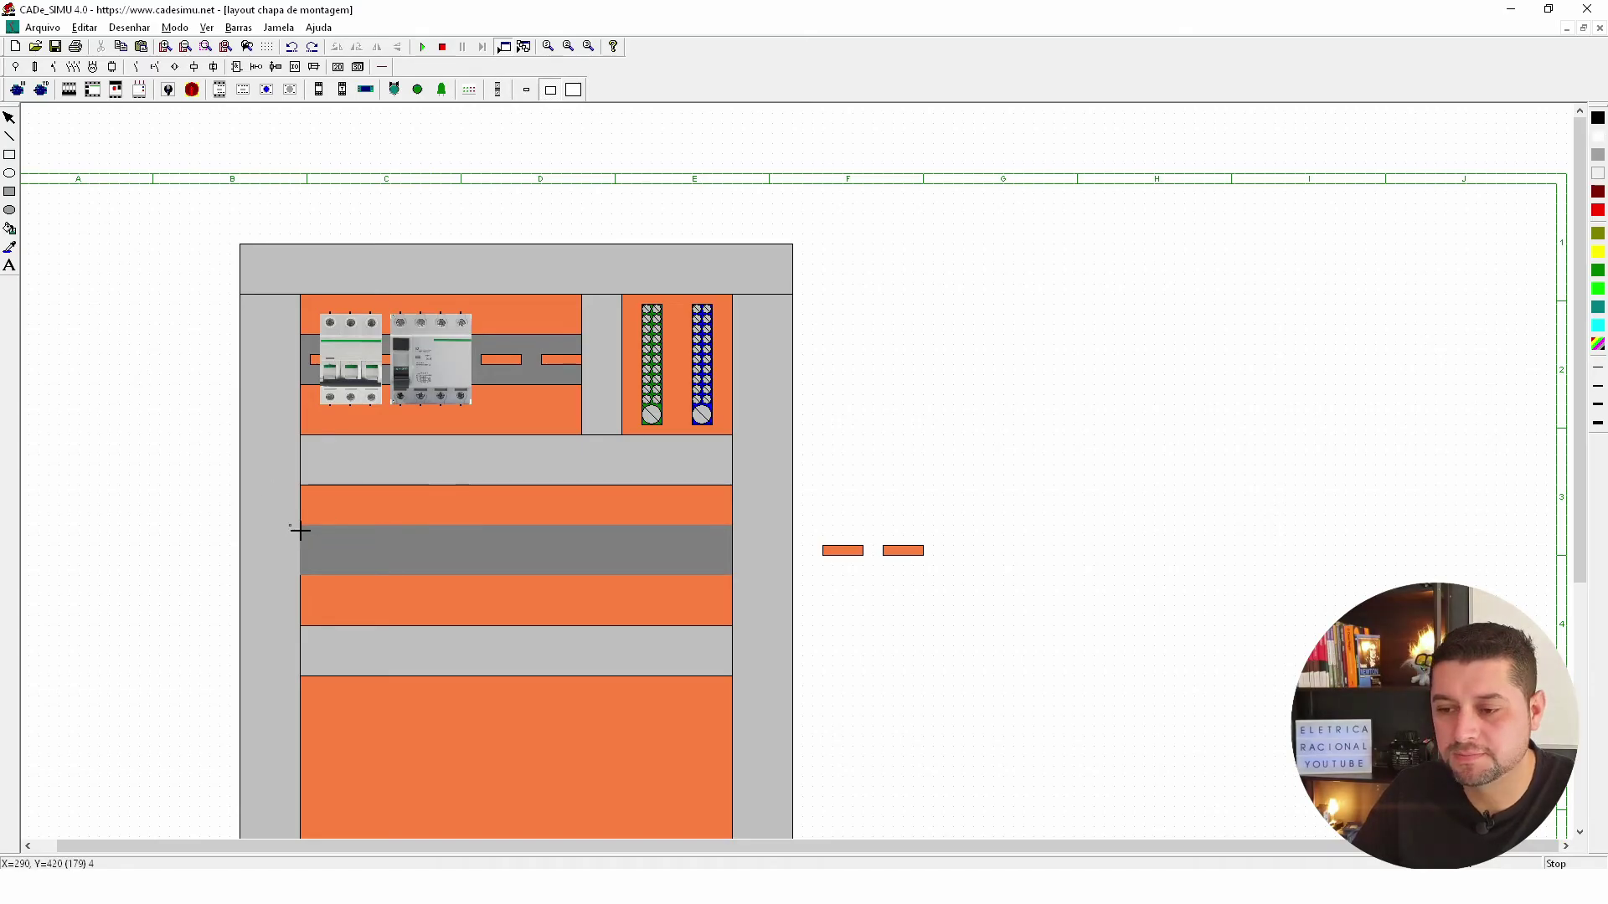
pyautogui.click(731, 578)
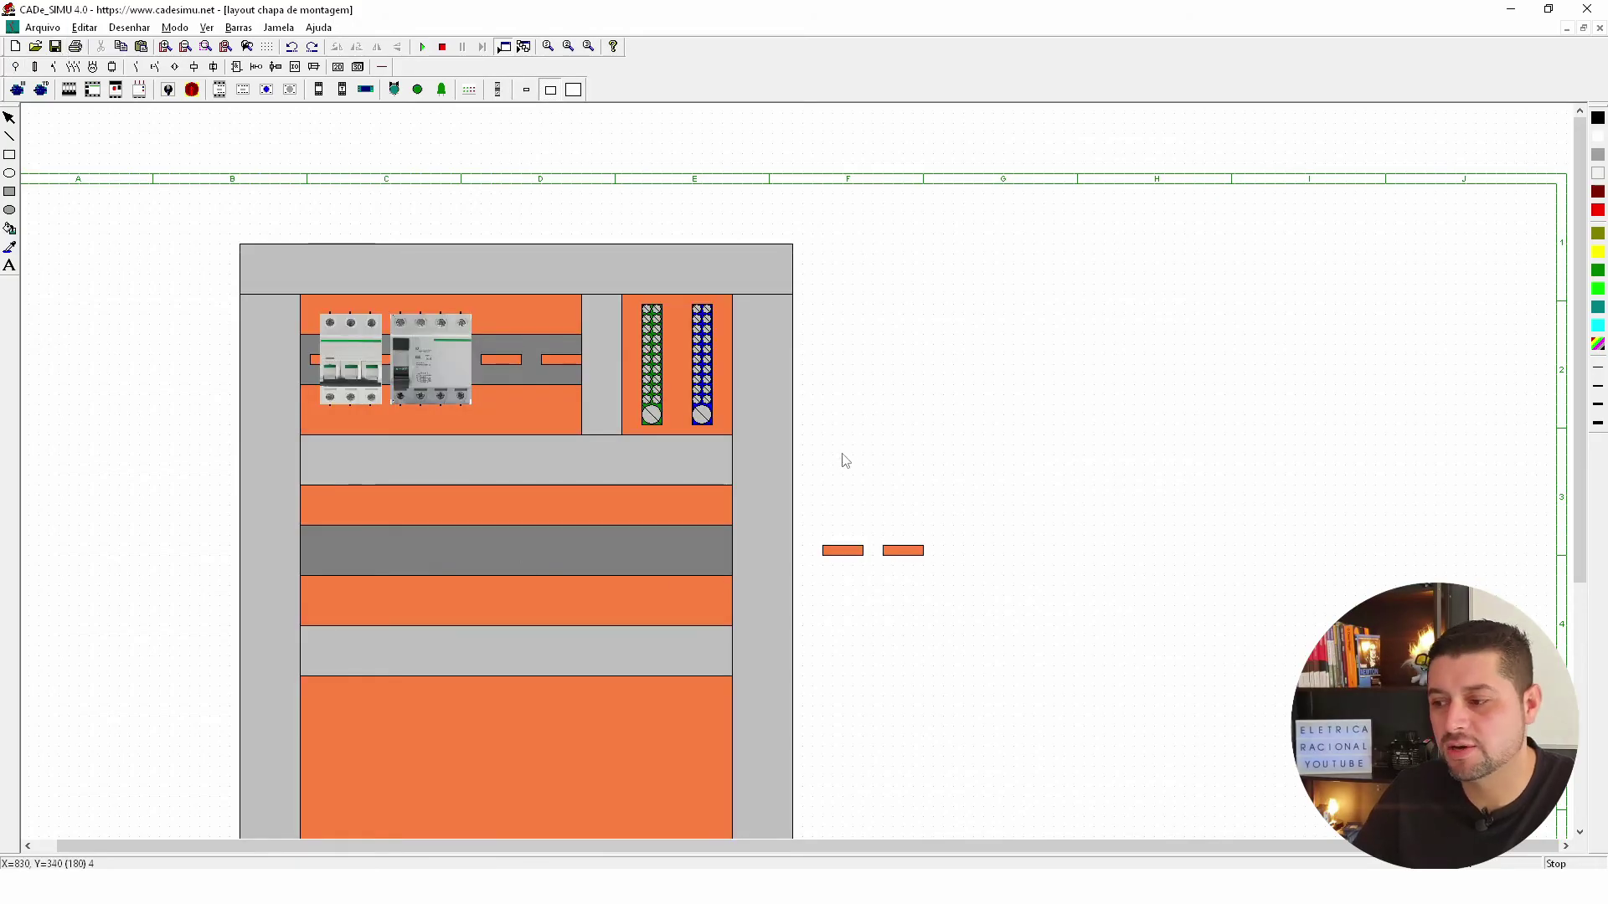
# Copy and paste the parked orange slot pieces into a row of eight.
pyautogui.moveTo(812, 526); pyautogui.dragTo(960, 585)
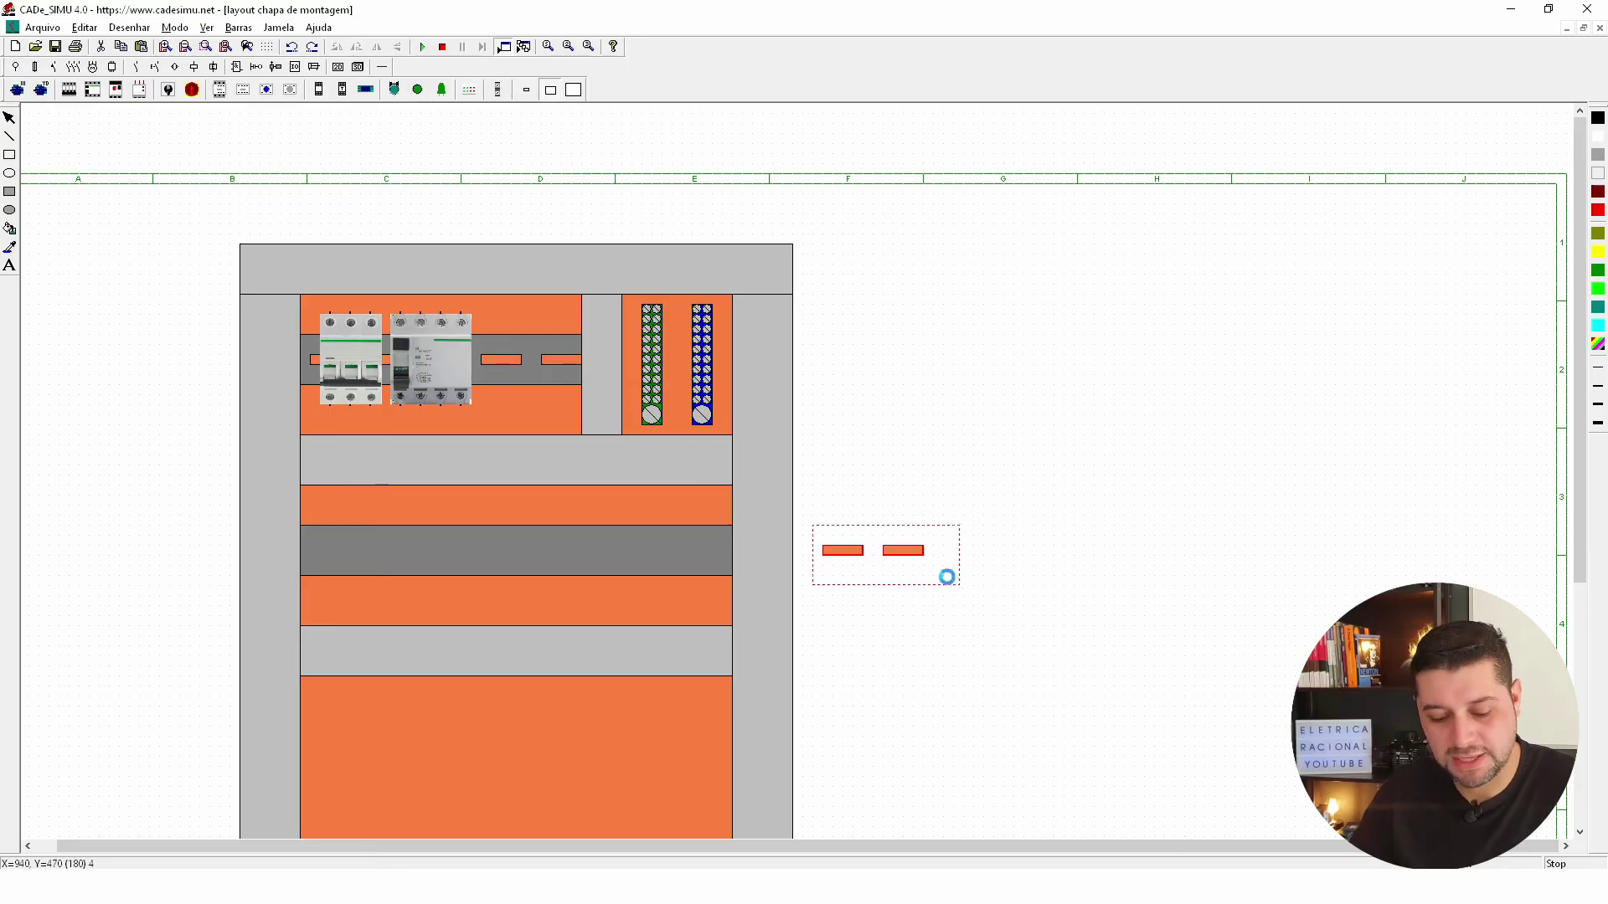
pyautogui.hotkey('ctrl', 'v')
pyautogui.click(1029, 584)
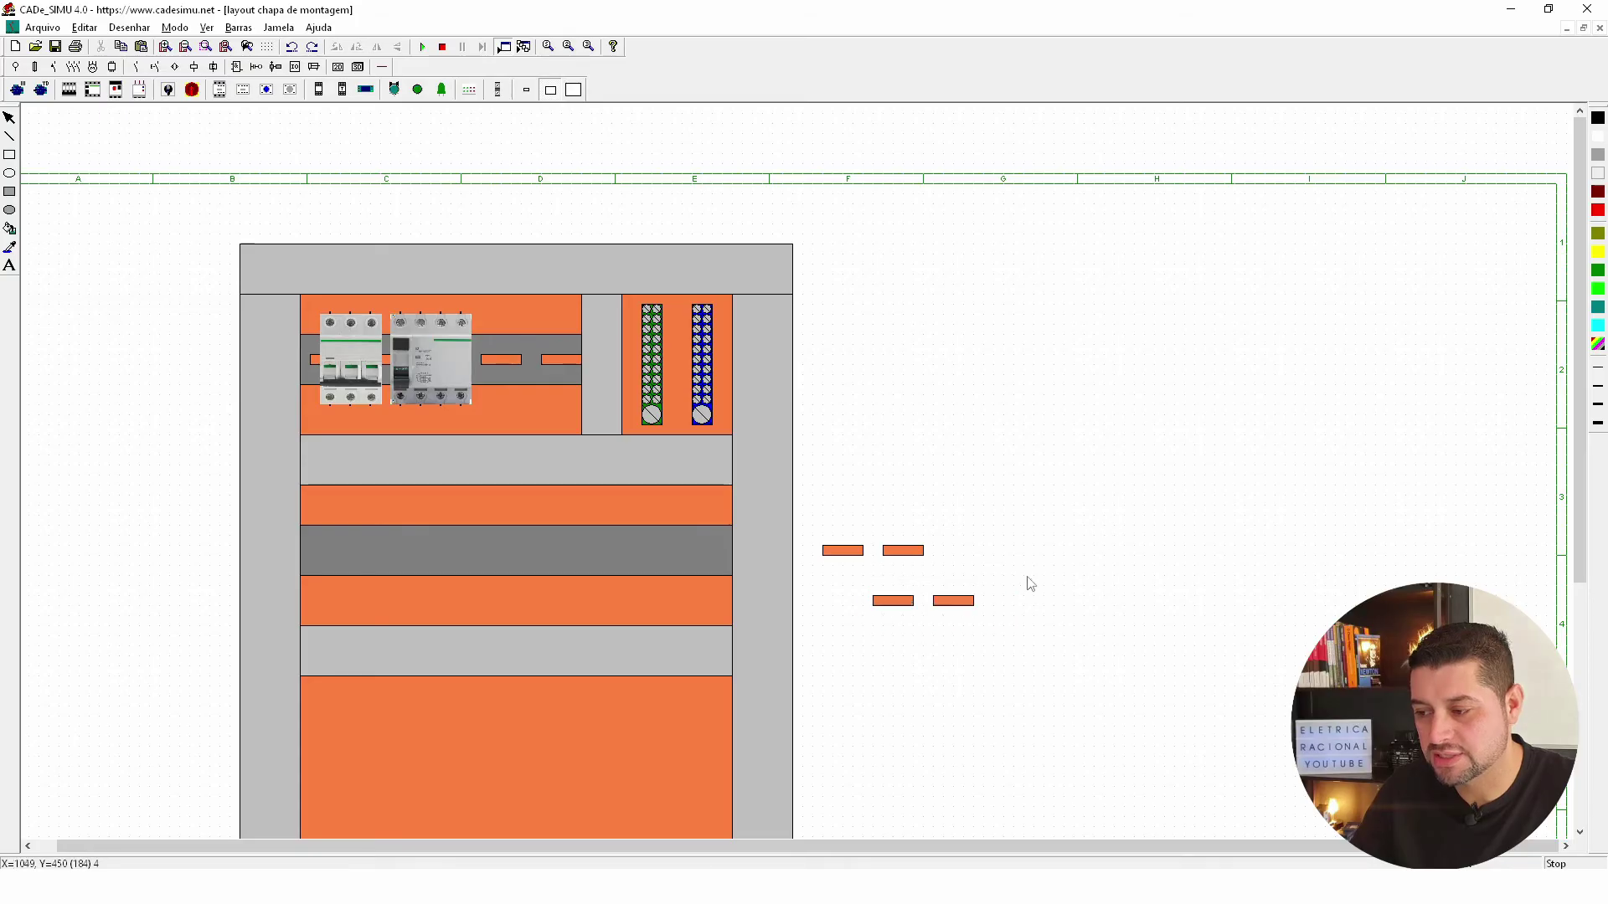
pyautogui.moveTo(865, 586); pyautogui.dragTo(957, 586)
pyautogui.press('Delete')
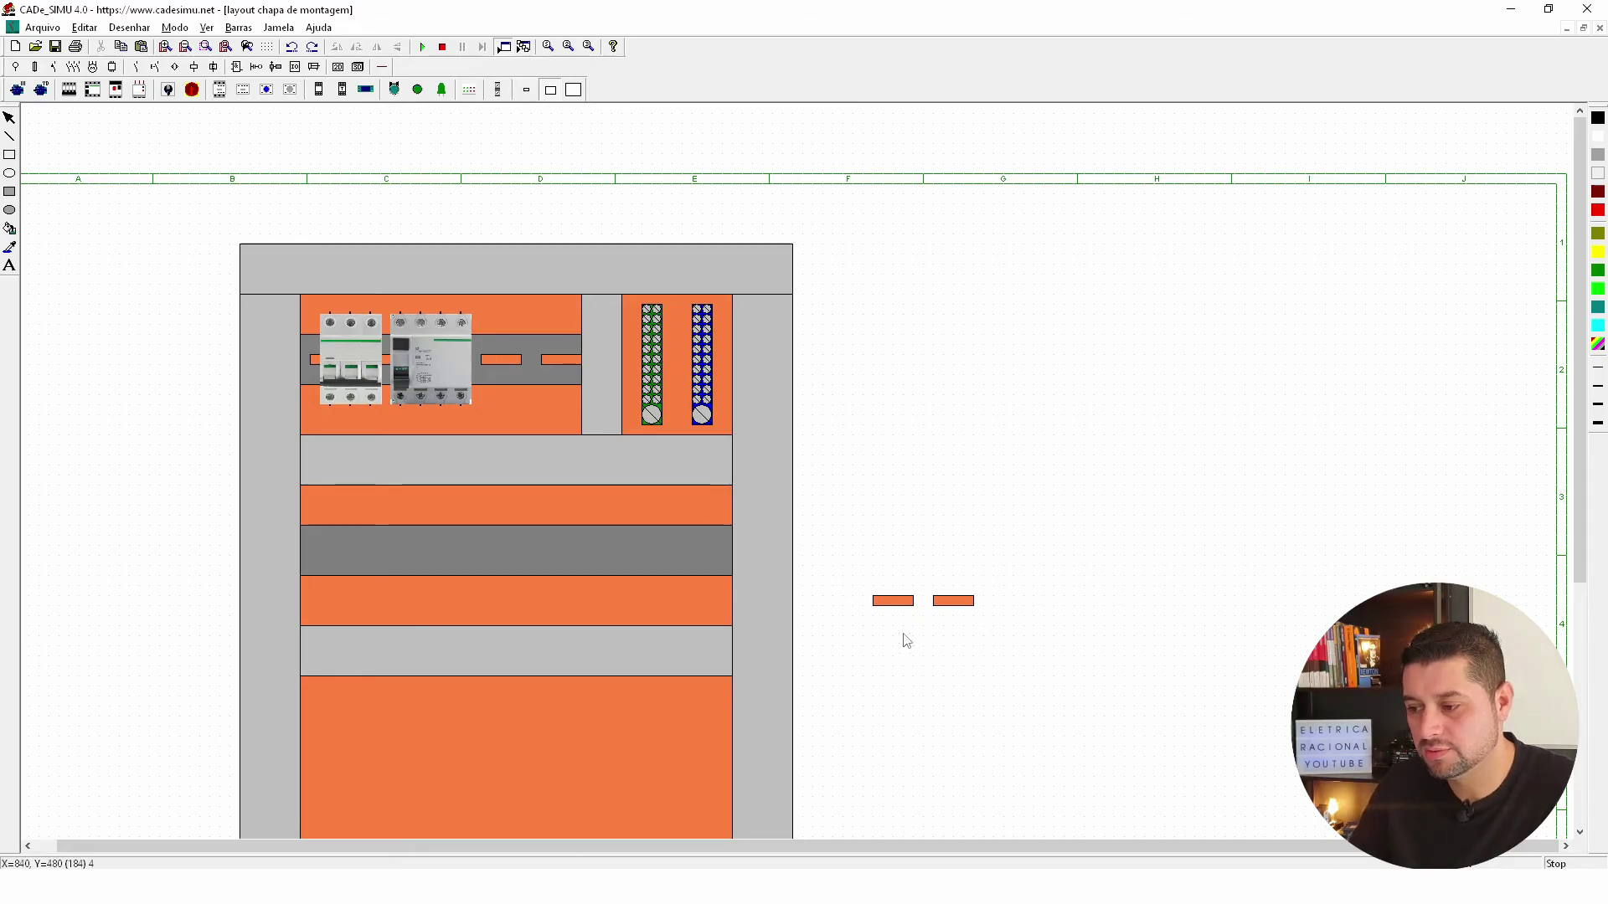
pyautogui.moveTo(841, 585); pyautogui.dragTo(997, 643)
pyautogui.moveTo(992, 585)
pyautogui.mouseDown()
pyautogui.moveTo(1044, 636)
pyautogui.moveTo(1113, 587)
pyautogui.mouseUp()
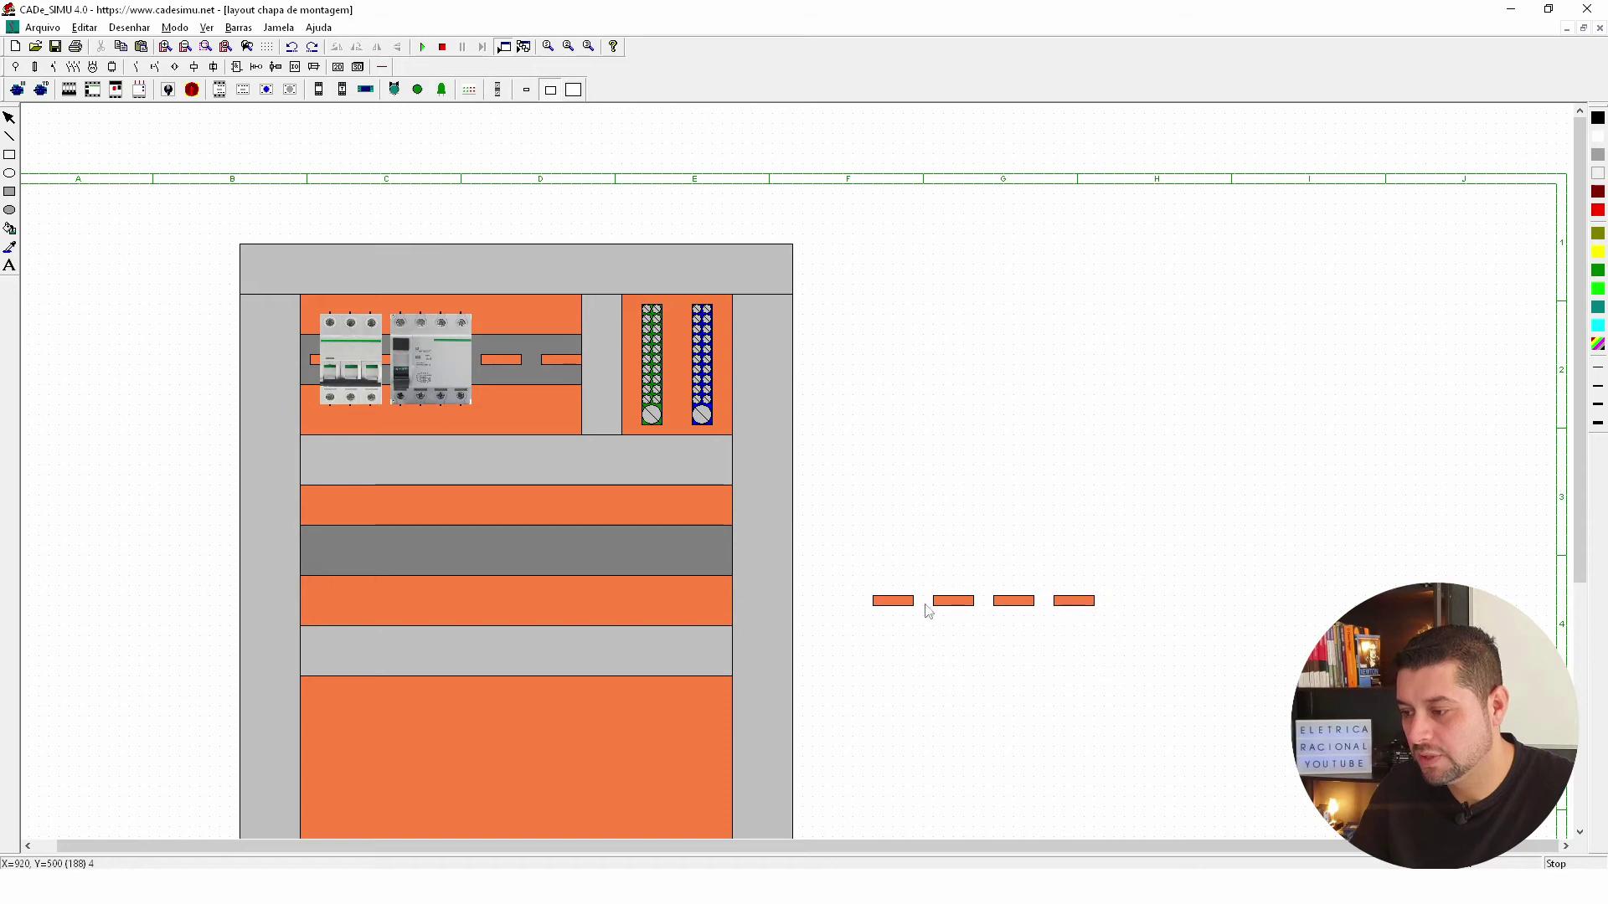
pyautogui.moveTo(853, 567); pyautogui.dragTo(1113, 645)
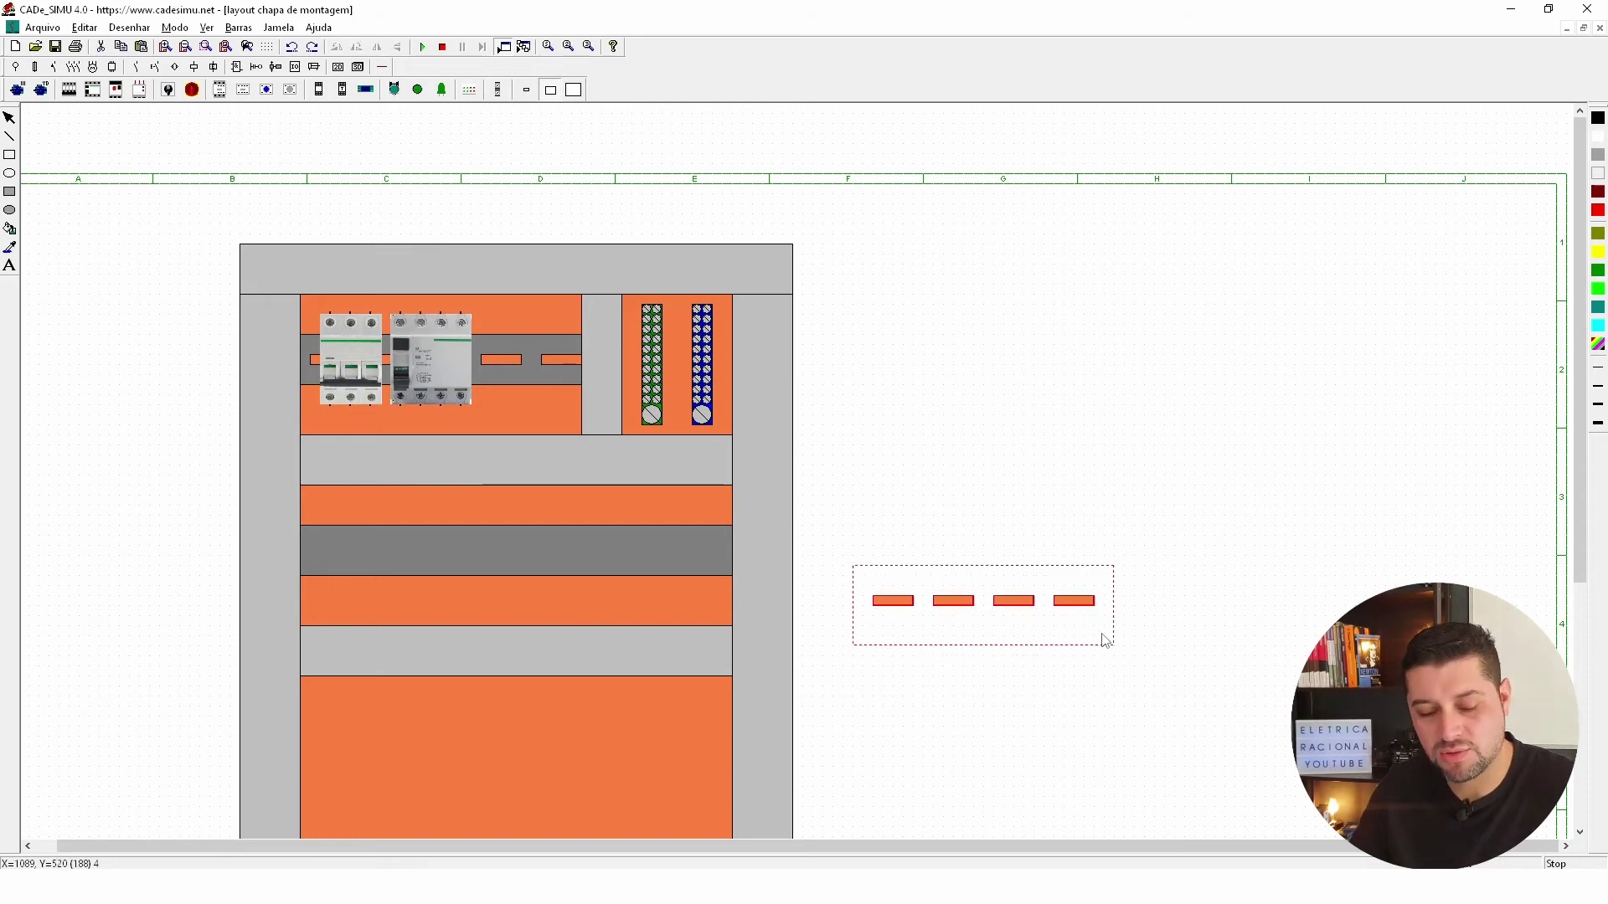
pyautogui.hotkey('ctrl', 'c')
pyautogui.hotkey('ctrl', 'v')
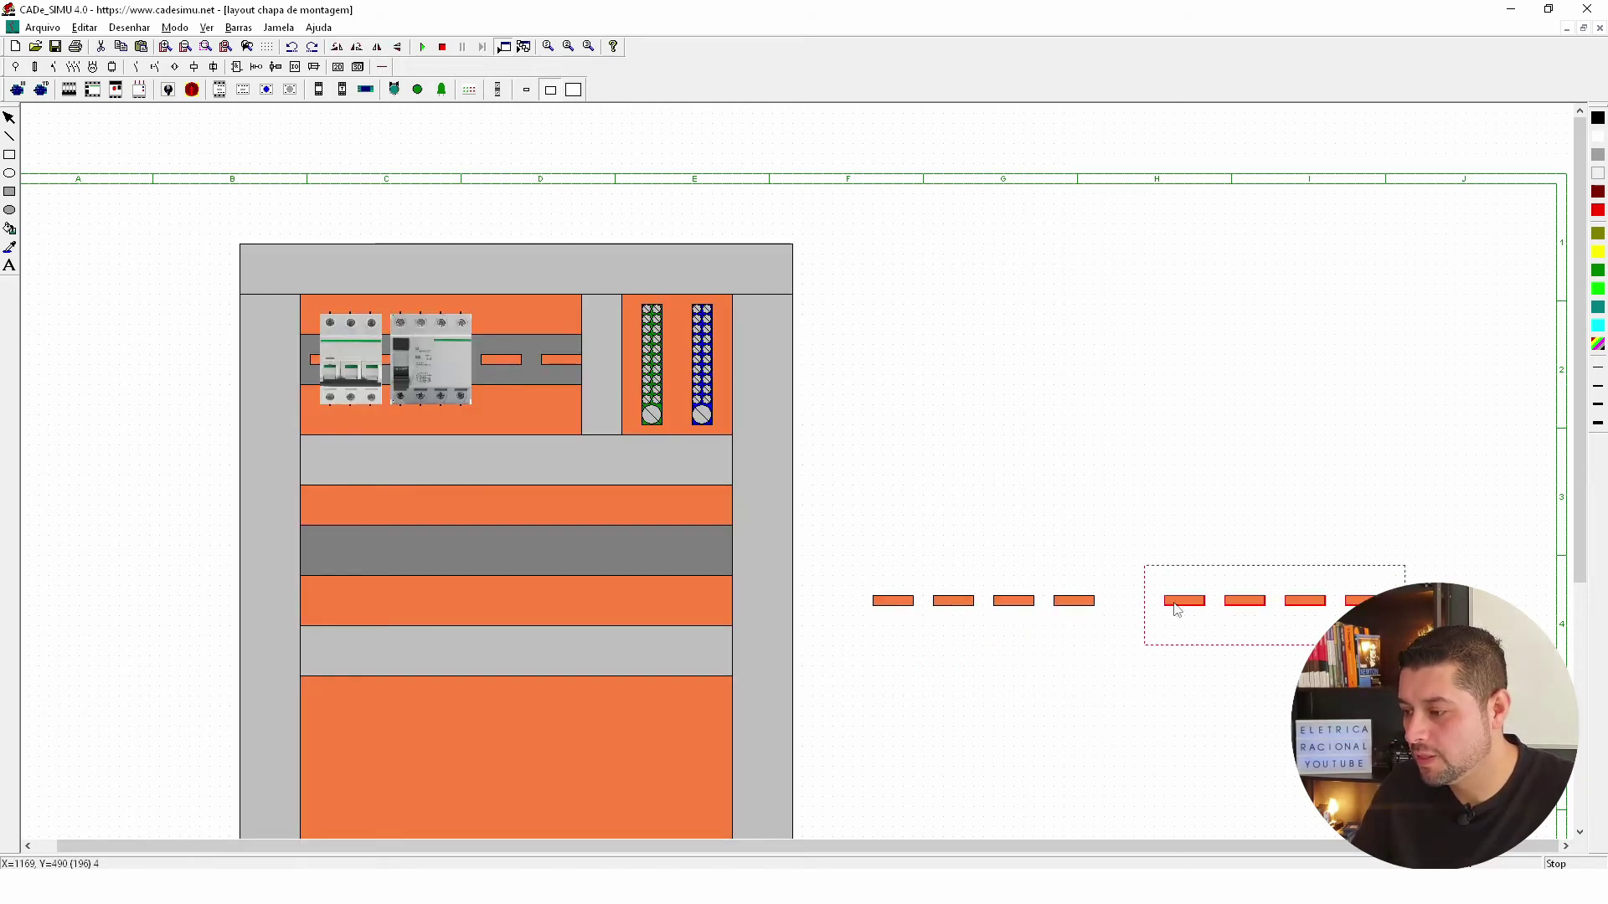
pyautogui.click(1134, 611)
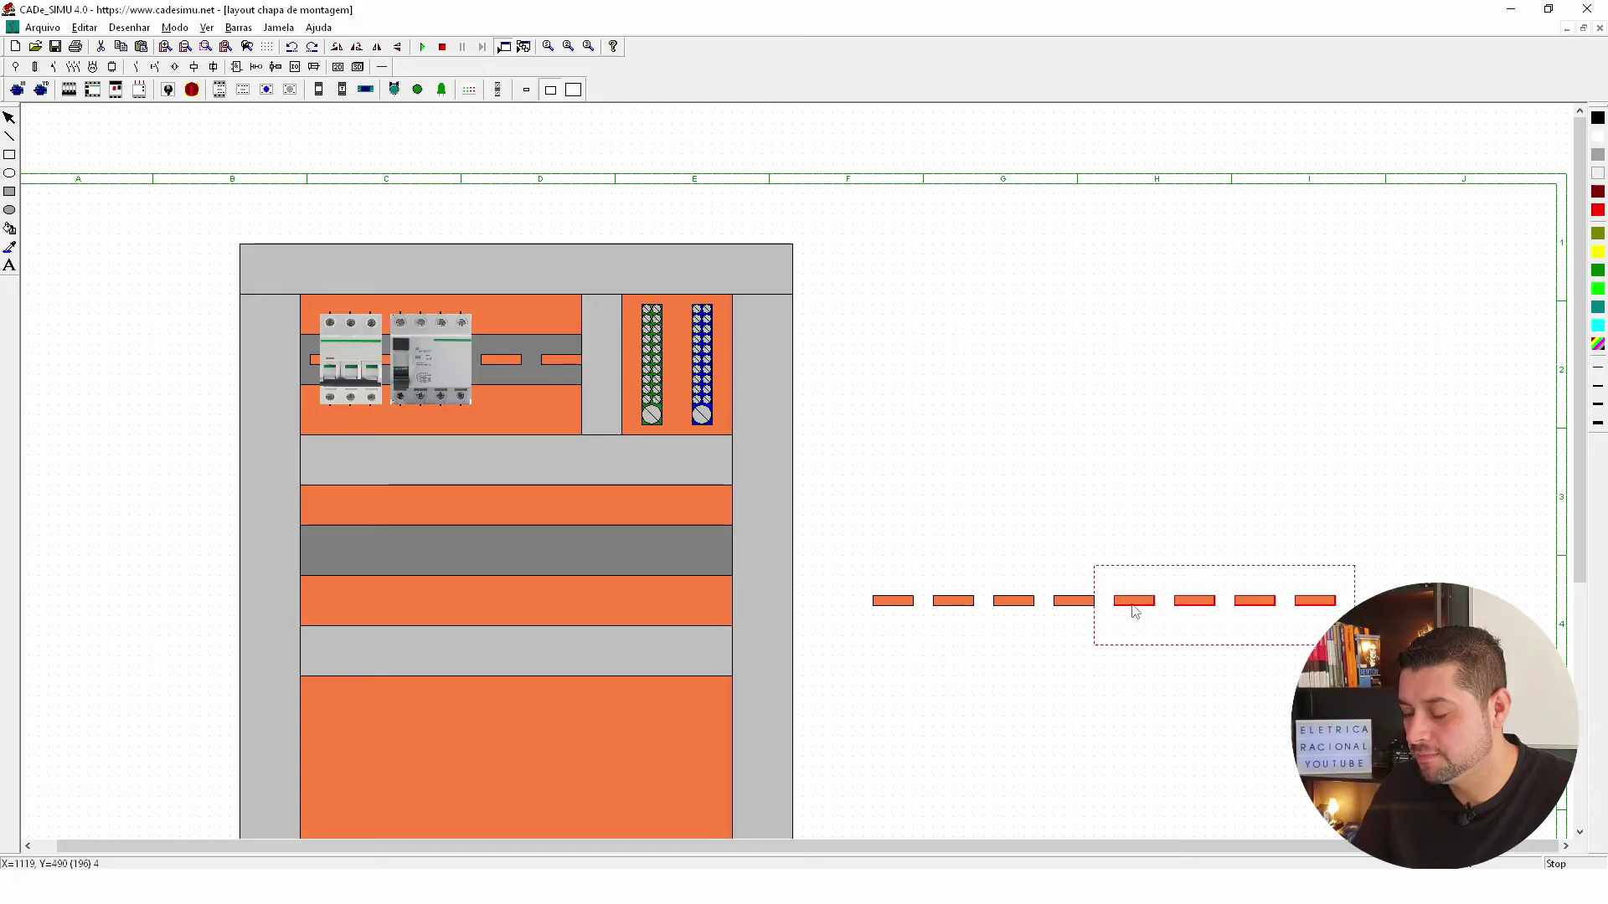
# Move the slot row onto the middle DIN rail and align it there.
pyautogui.moveTo(842, 556); pyautogui.dragTo(1374, 658)
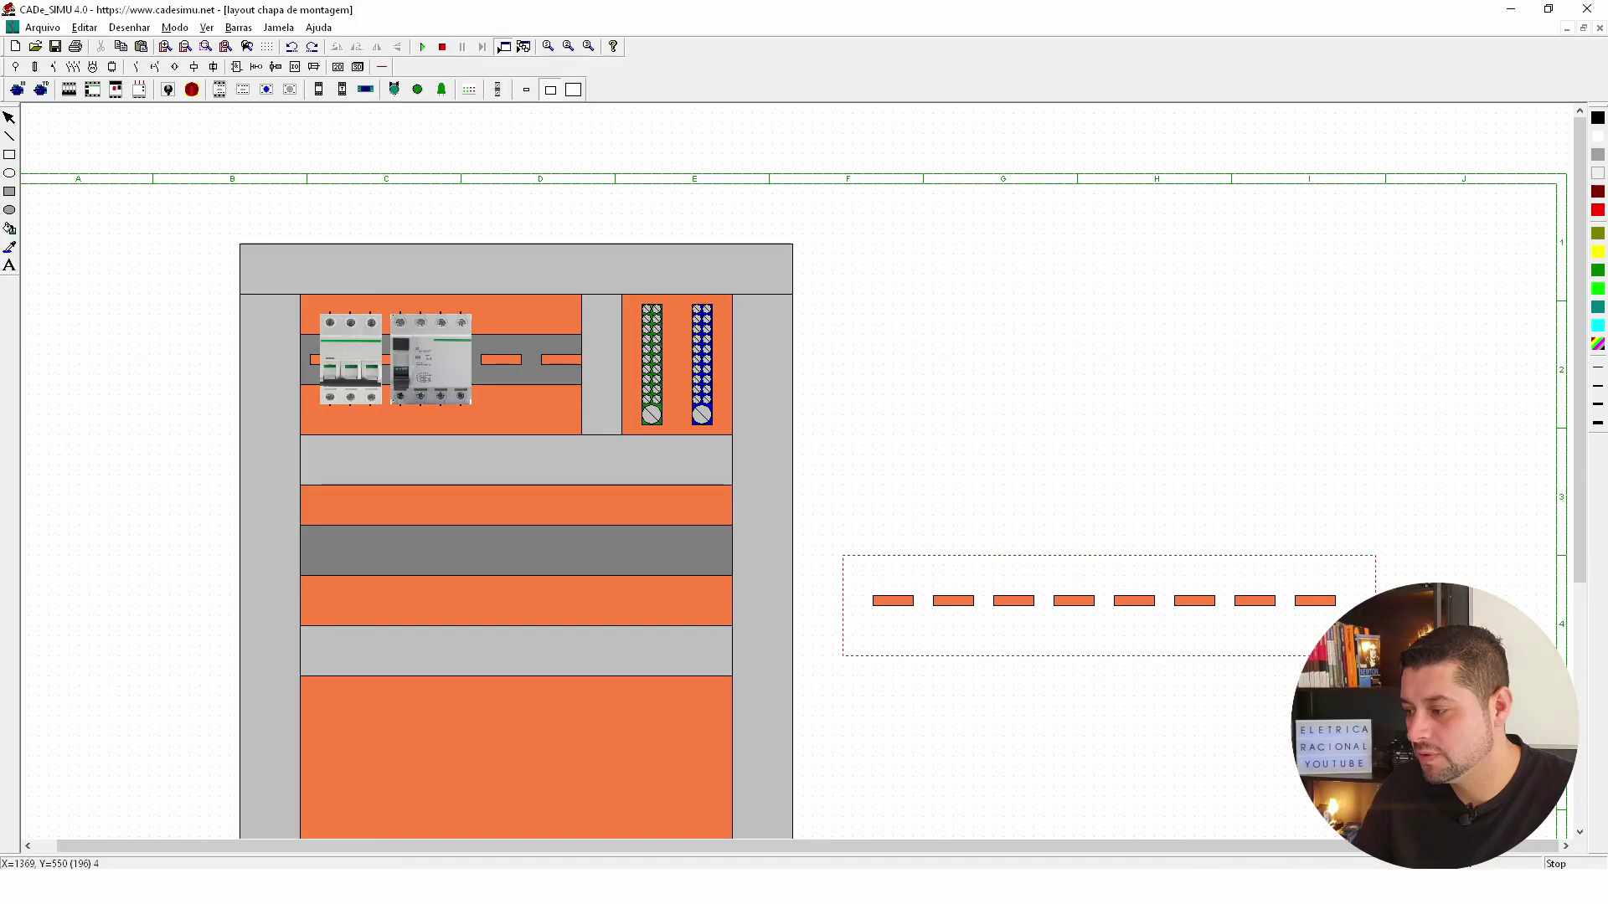
pyautogui.moveTo(892, 606); pyautogui.dragTo(319, 549)
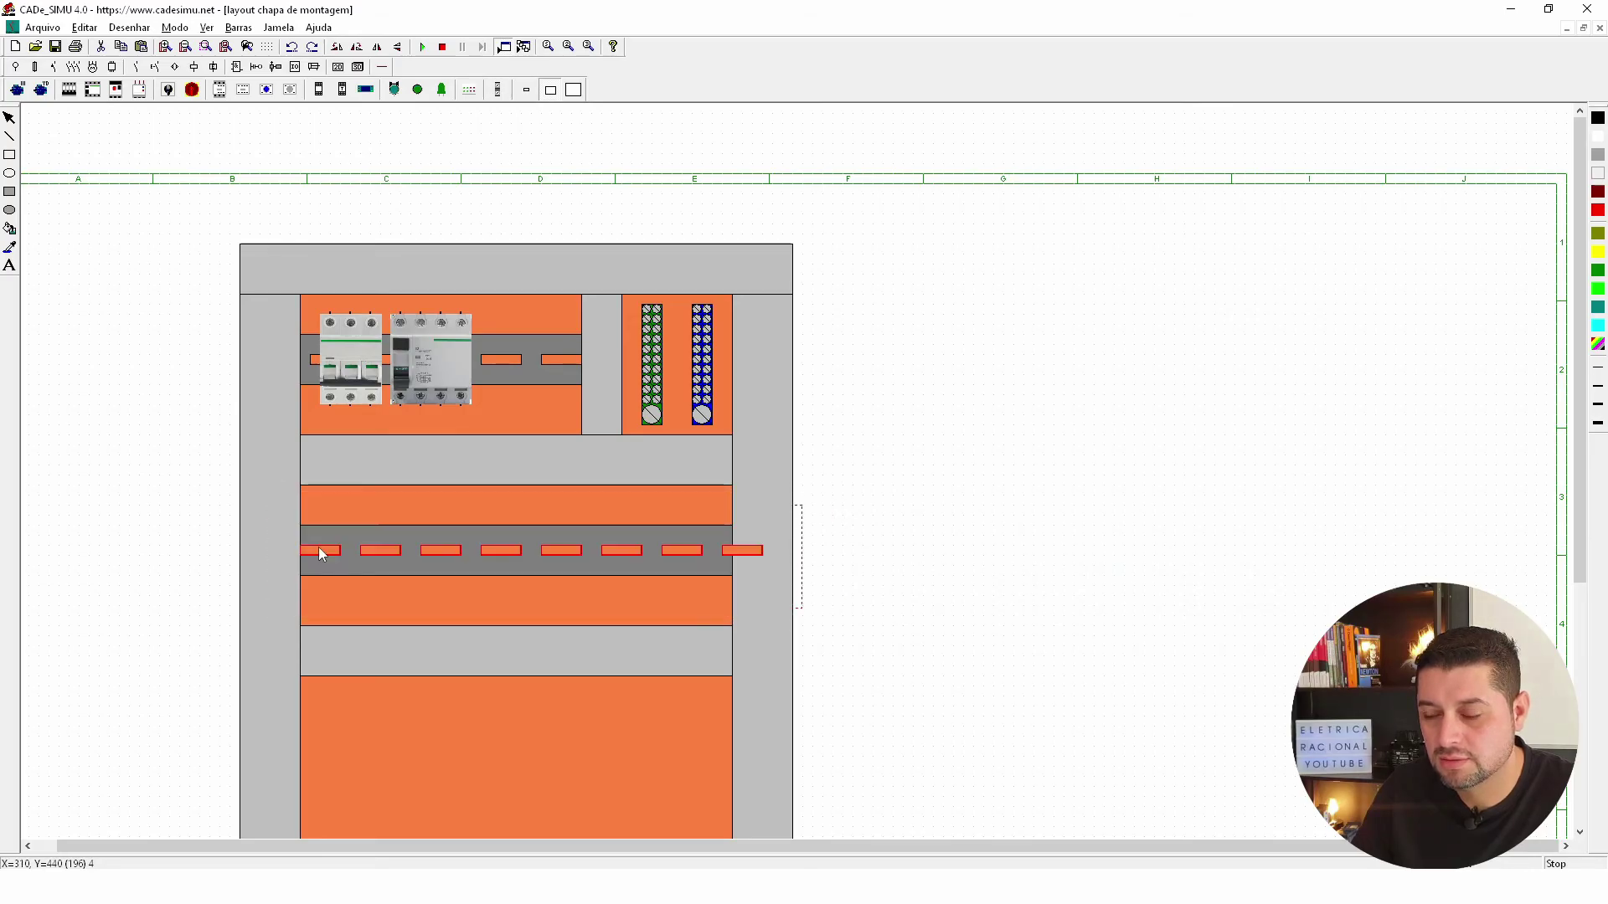
pyautogui.moveTo(319, 549); pyautogui.dragTo(326, 549)
pyautogui.click(759, 566)
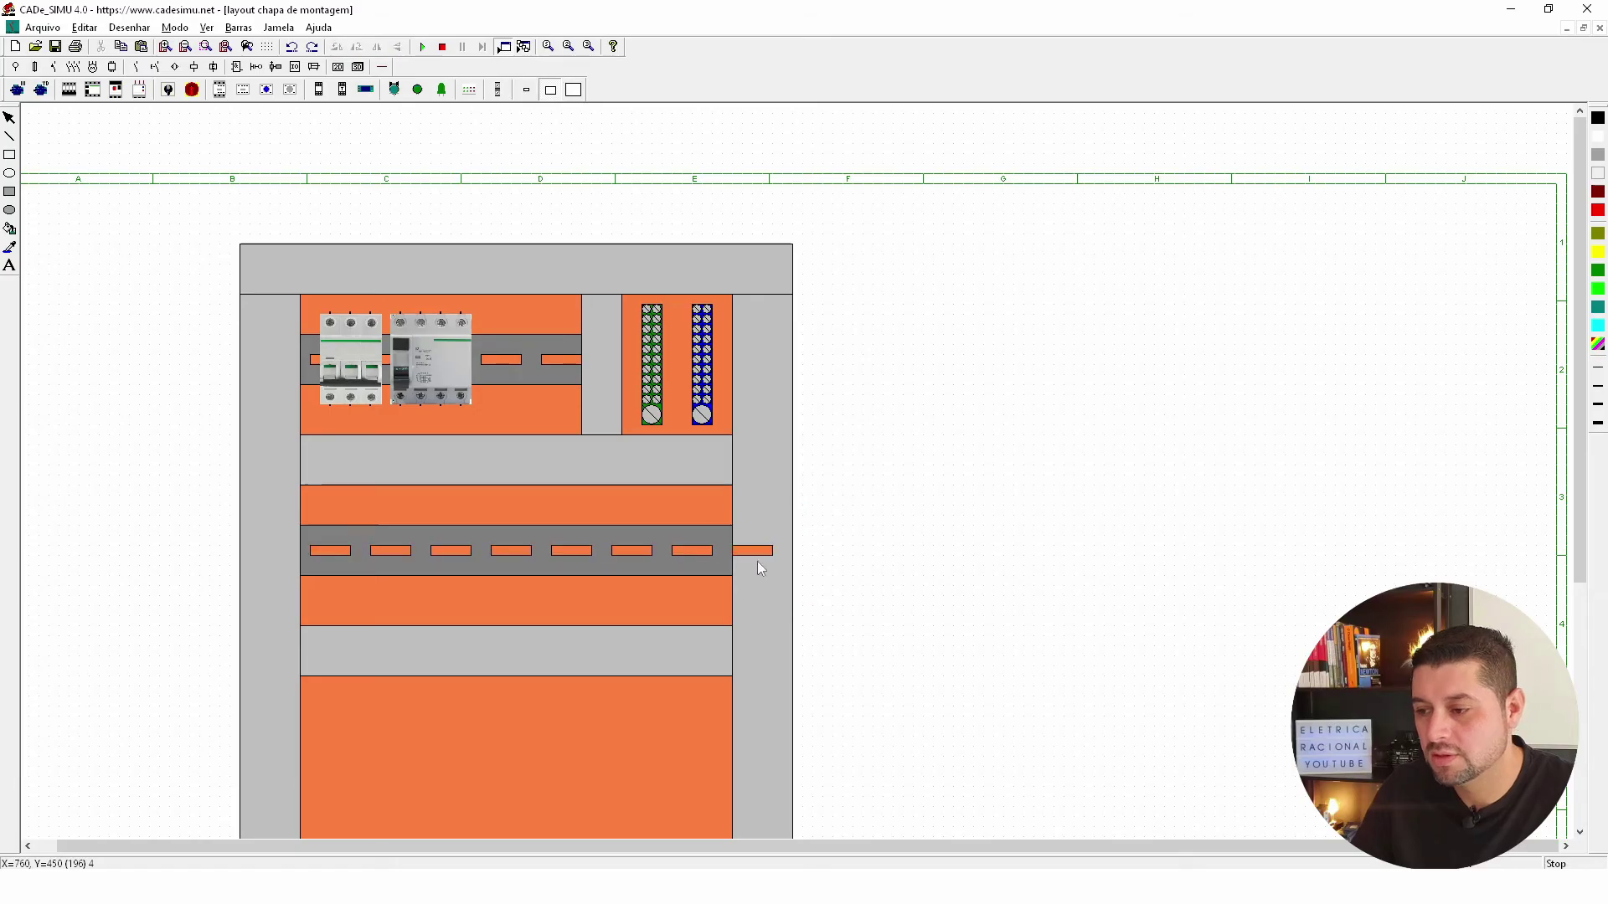
pyautogui.click(740, 553)
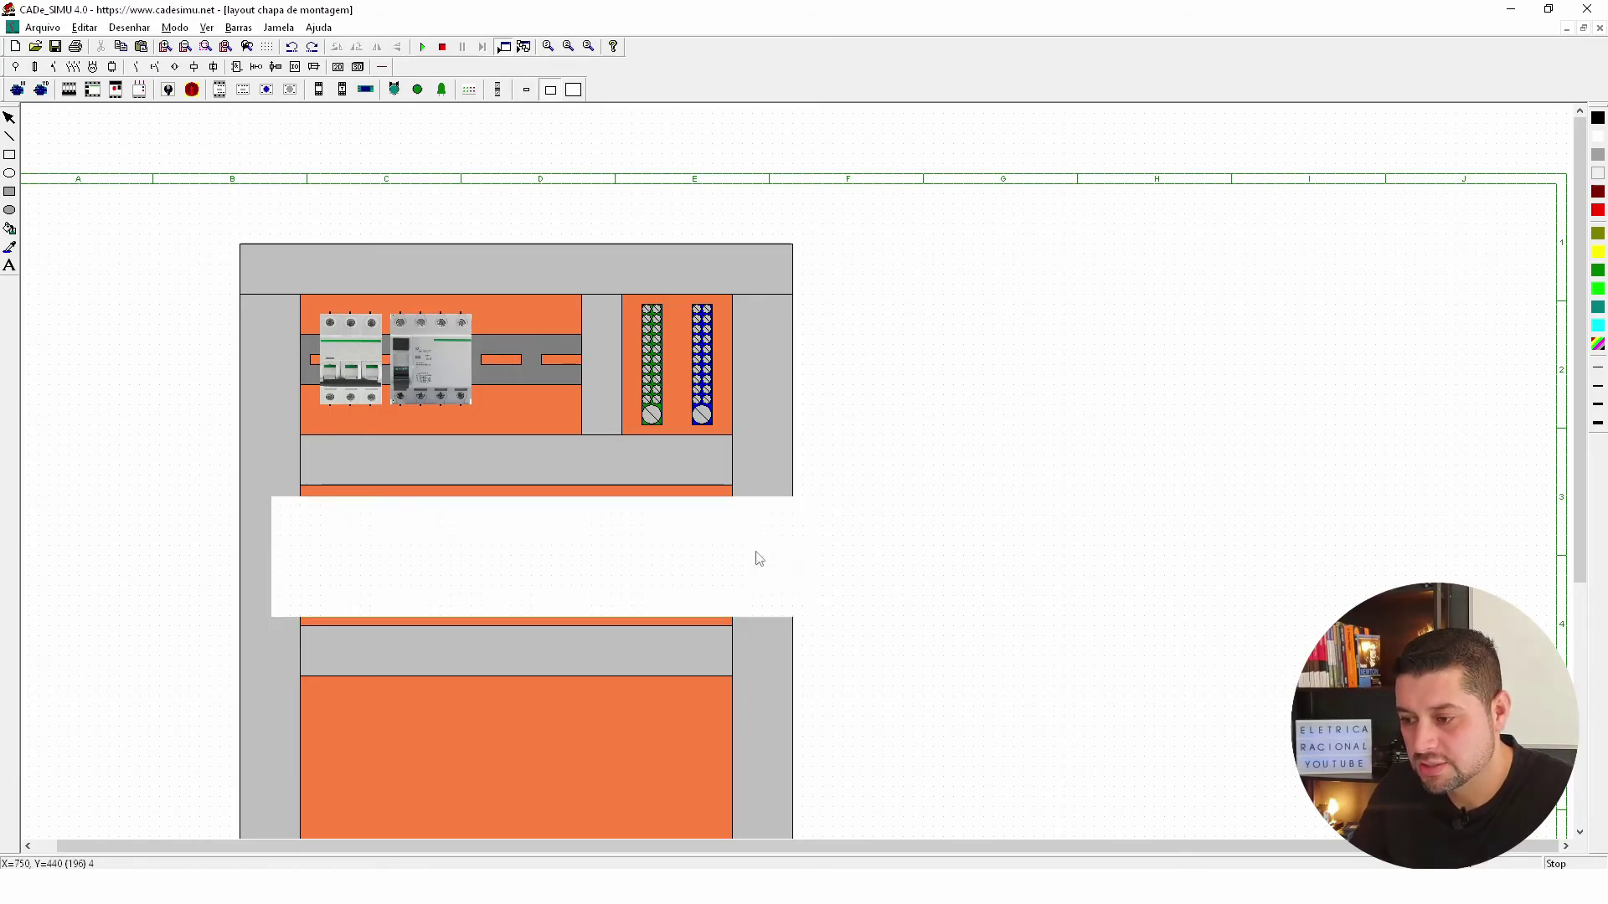
pyautogui.click(947, 524)
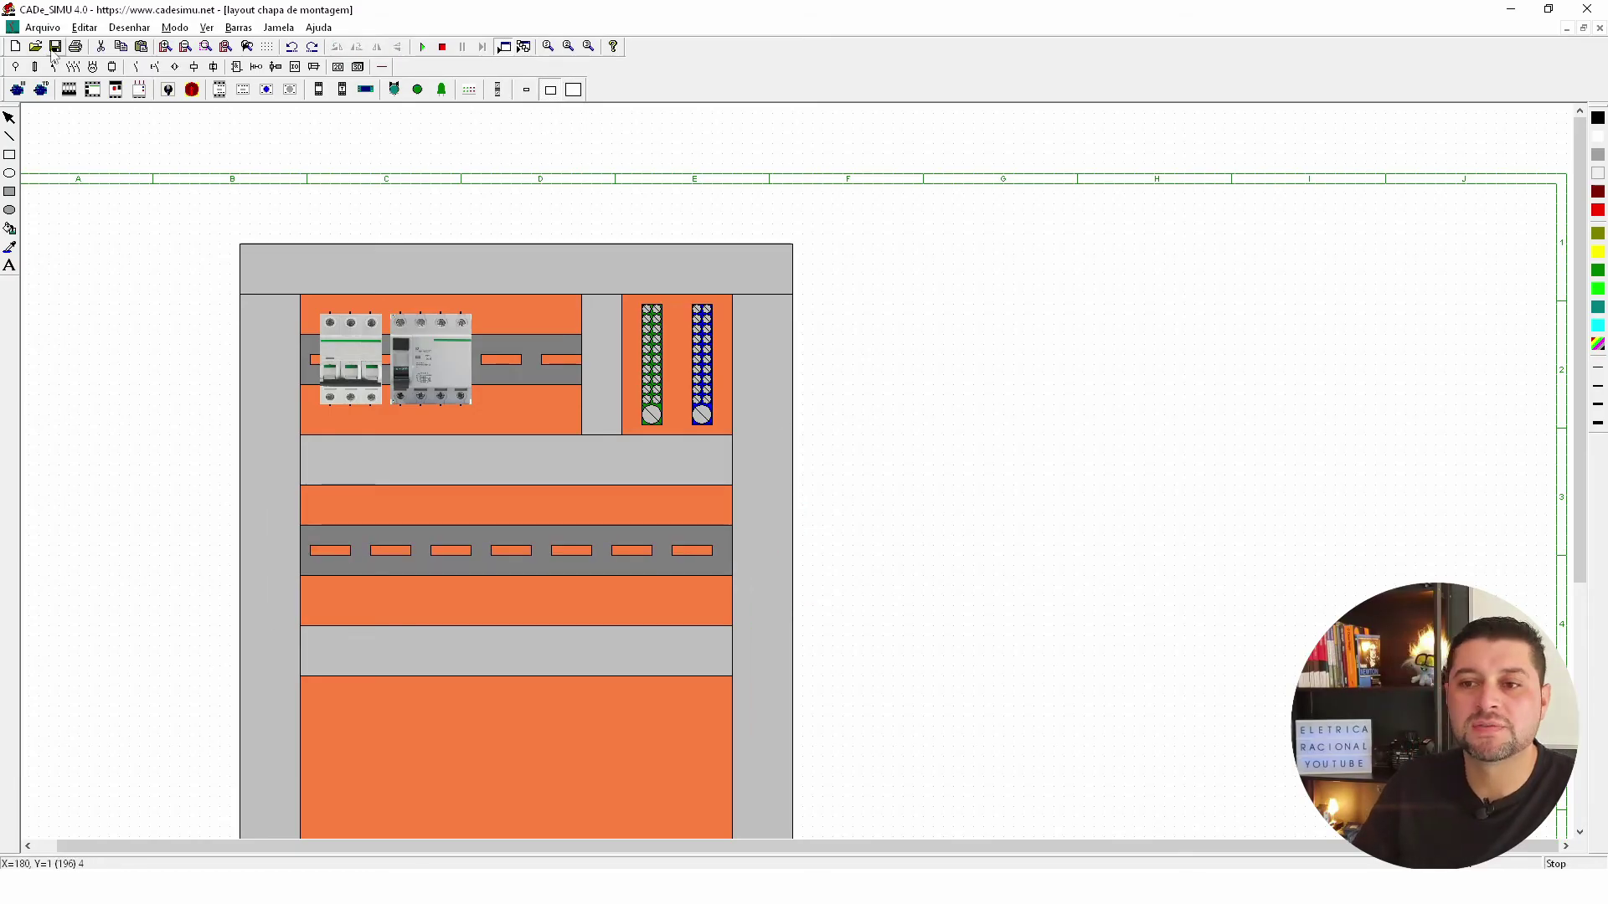
pyautogui.scroll(-1, 115, 532)
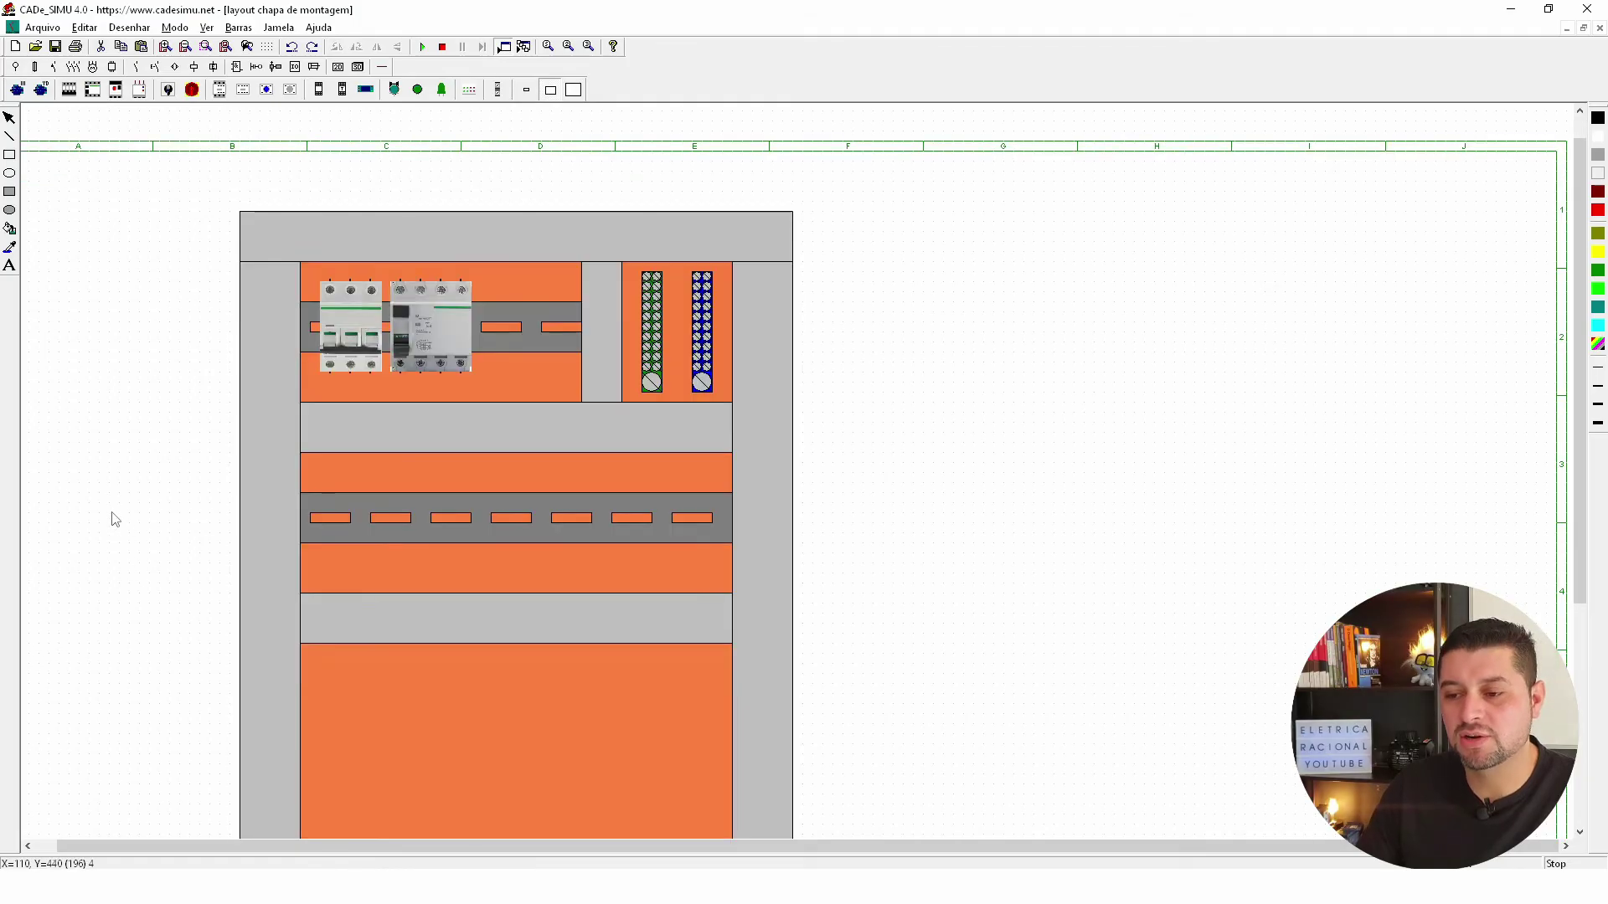
pyautogui.moveTo(190, 494); pyautogui.dragTo(578, 664)
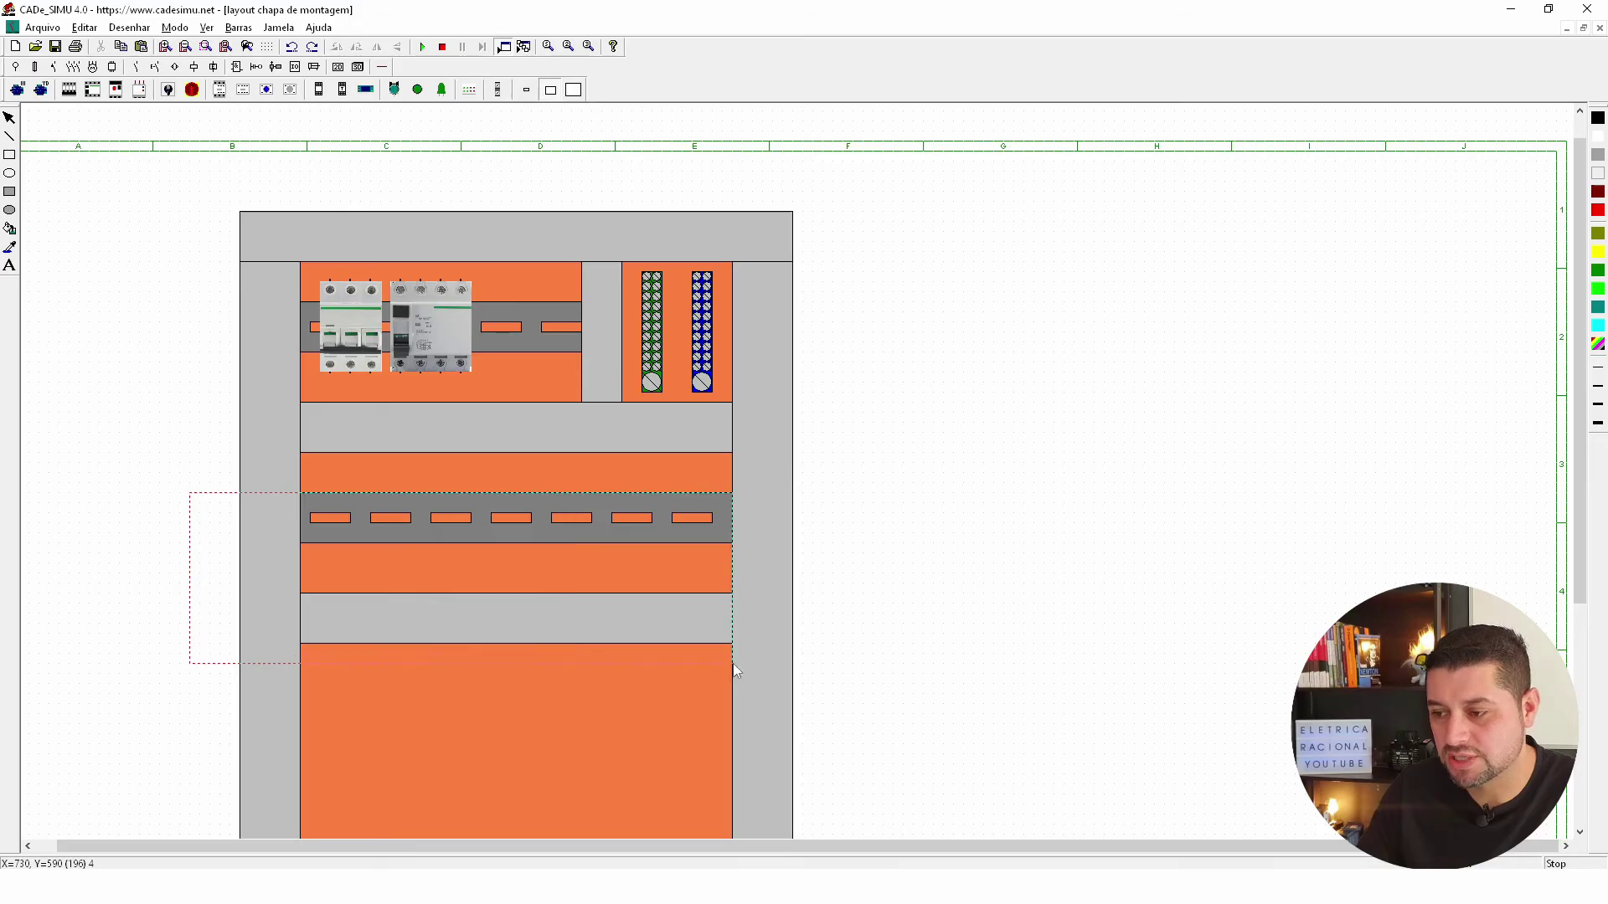
# Duplicate the seven-slot rail and its grey duct lower on the plate, making a third rail.
pyautogui.moveTo(854, 680); pyautogui.dragTo(850, 674)
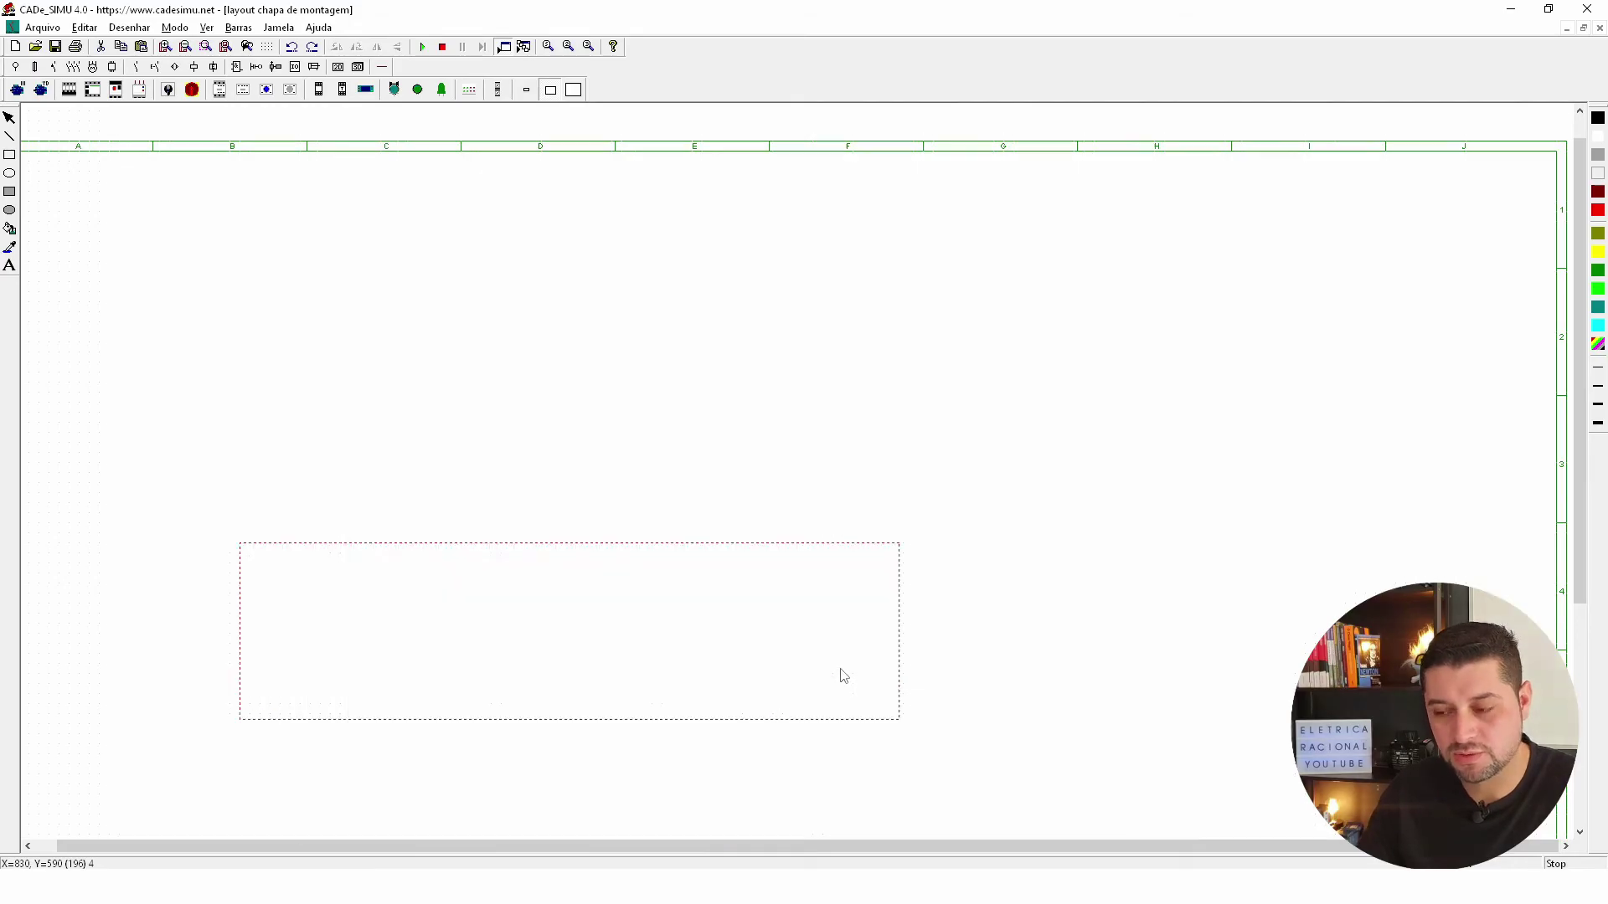
pyautogui.hotkey('ctrl', 'c')
pyautogui.hotkey('ctrl', 'v')
pyautogui.moveTo(716, 640); pyautogui.dragTo(649, 721)
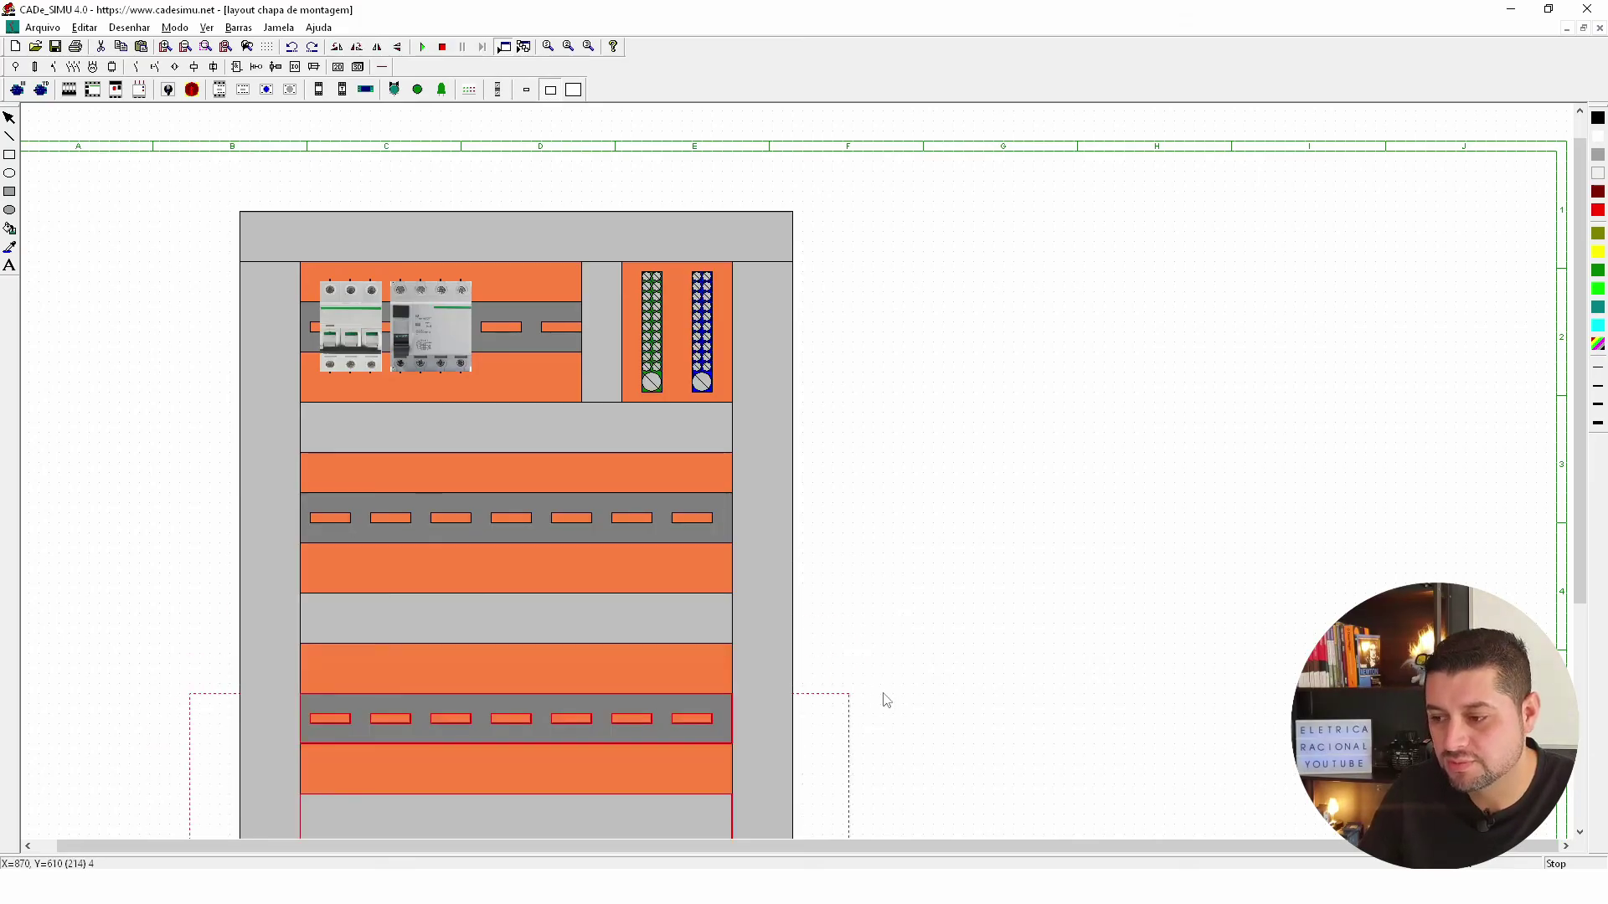
pyautogui.scroll(-1, 886, 650)
pyautogui.scroll(-1, 886, 650)
pyautogui.scroll(-1, 884, 650)
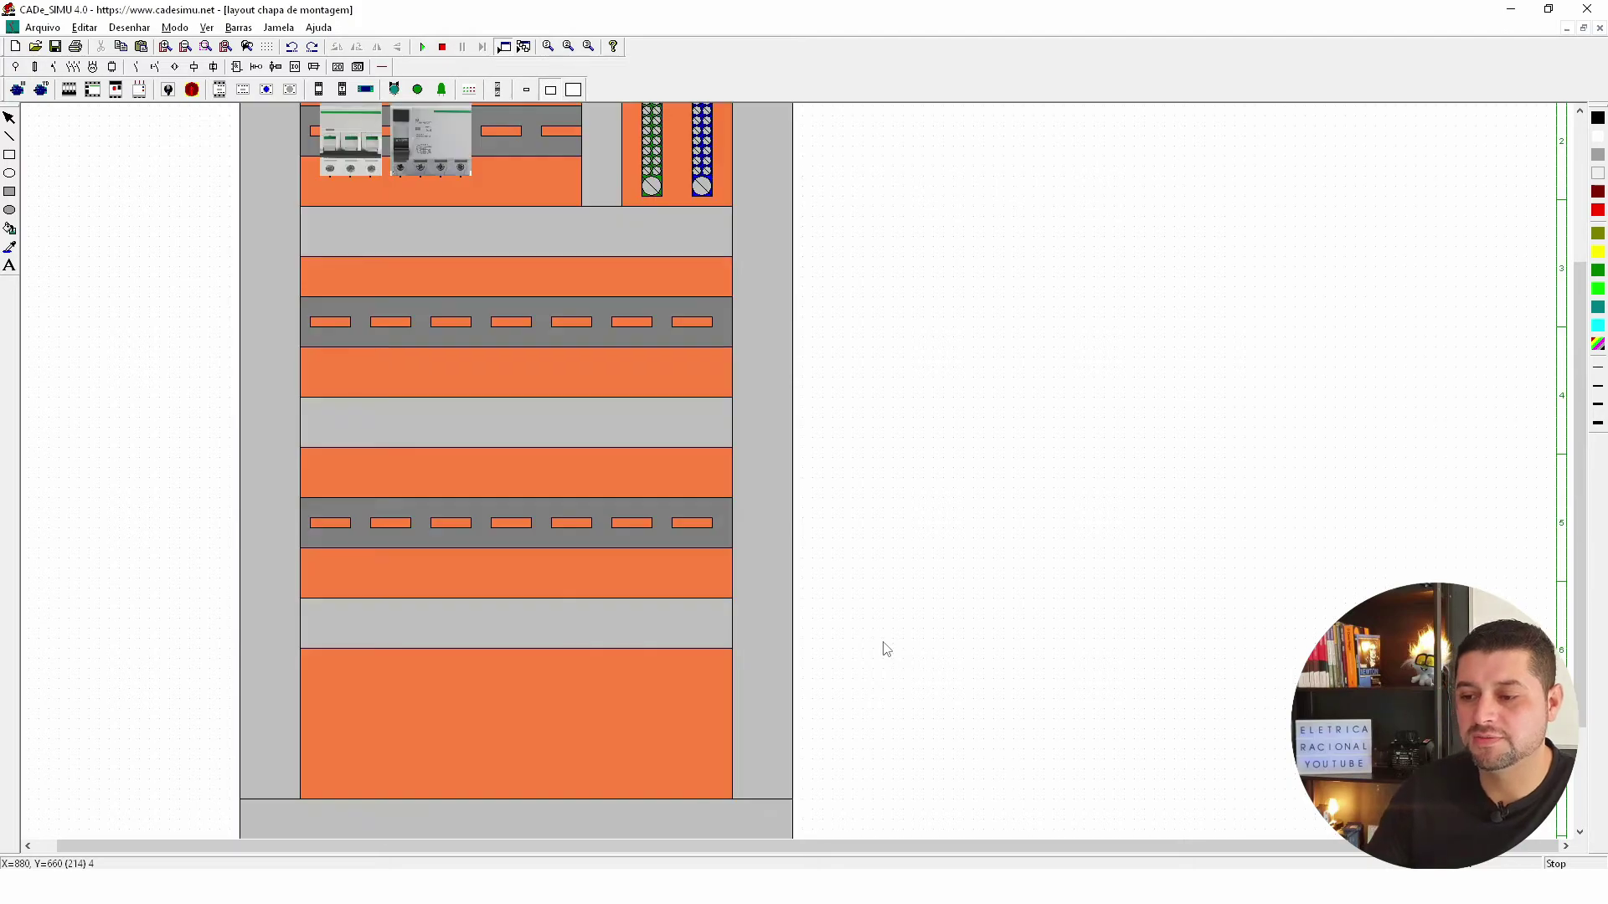
pyautogui.scroll(-1, 877, 647)
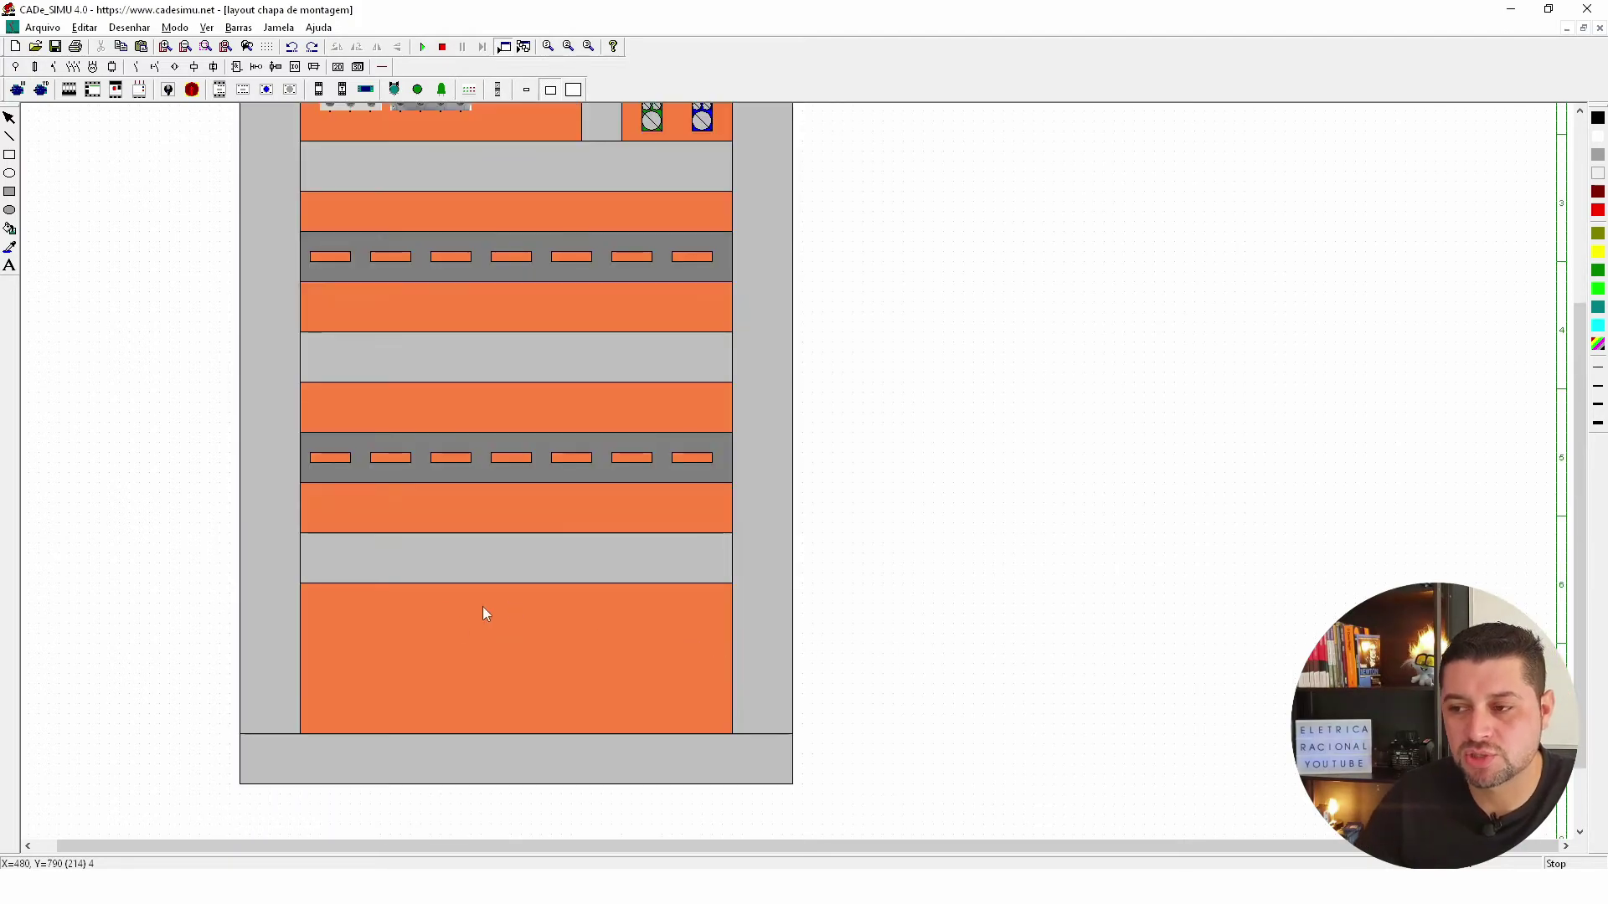
pyautogui.scroll(2, 482, 606)
pyautogui.scroll(2, 378, 591)
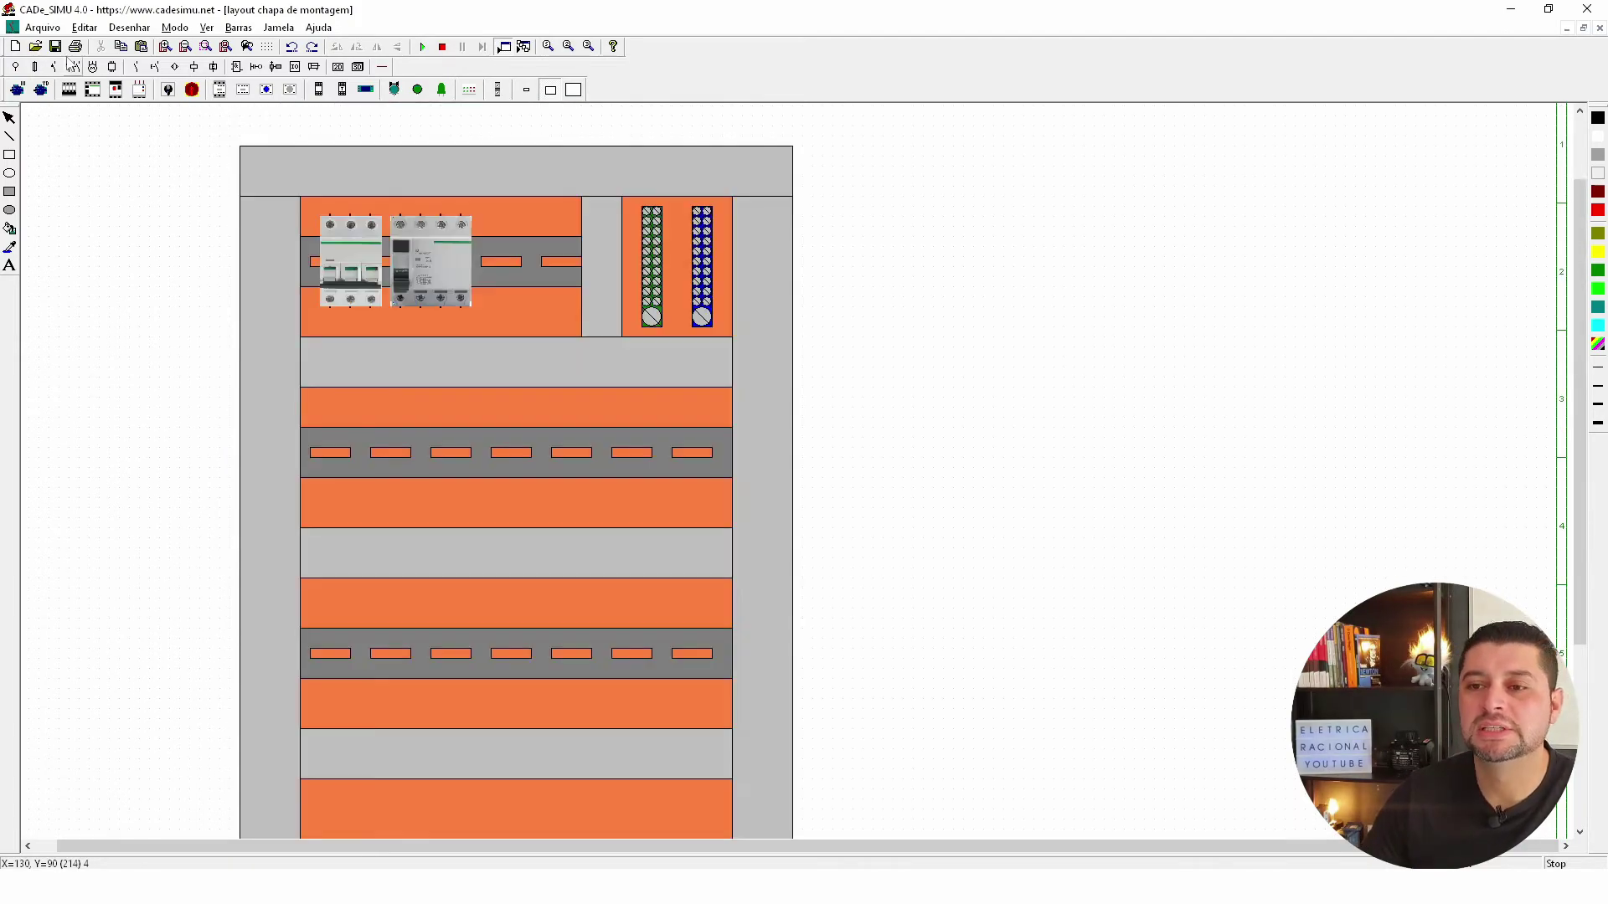
pyautogui.keyDown('ctrl'); pyautogui.scroll(-1, 947, 395); pyautogui.keyUp('ctrl')
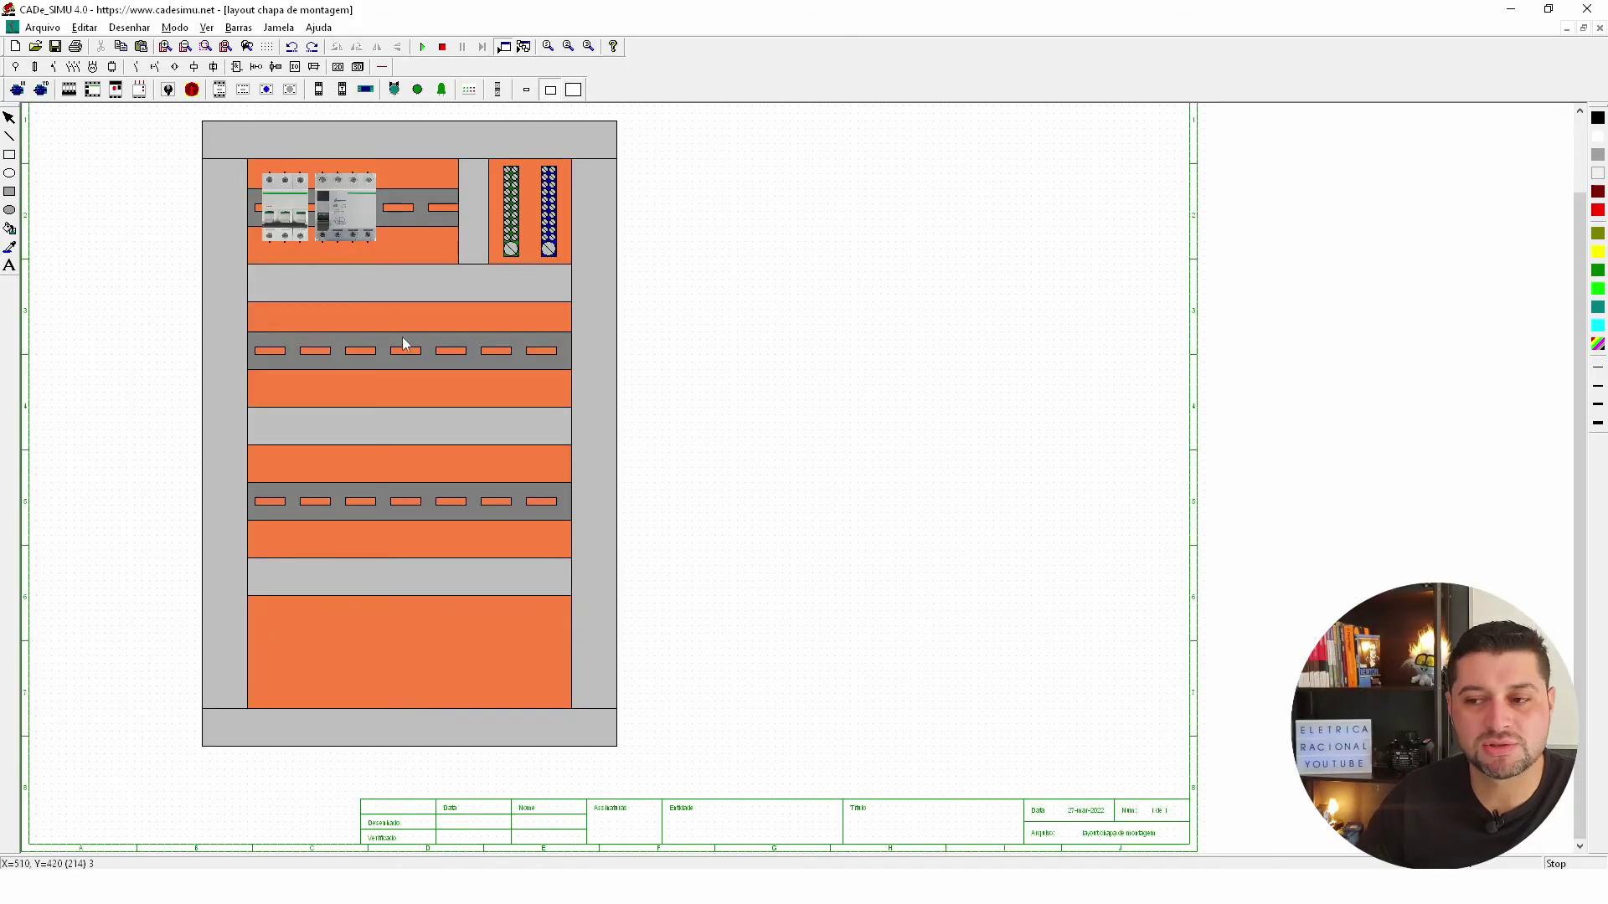
pyautogui.keyDown('ctrl'); pyautogui.scroll(1, 439, 347); pyautogui.keyUp('ctrl')
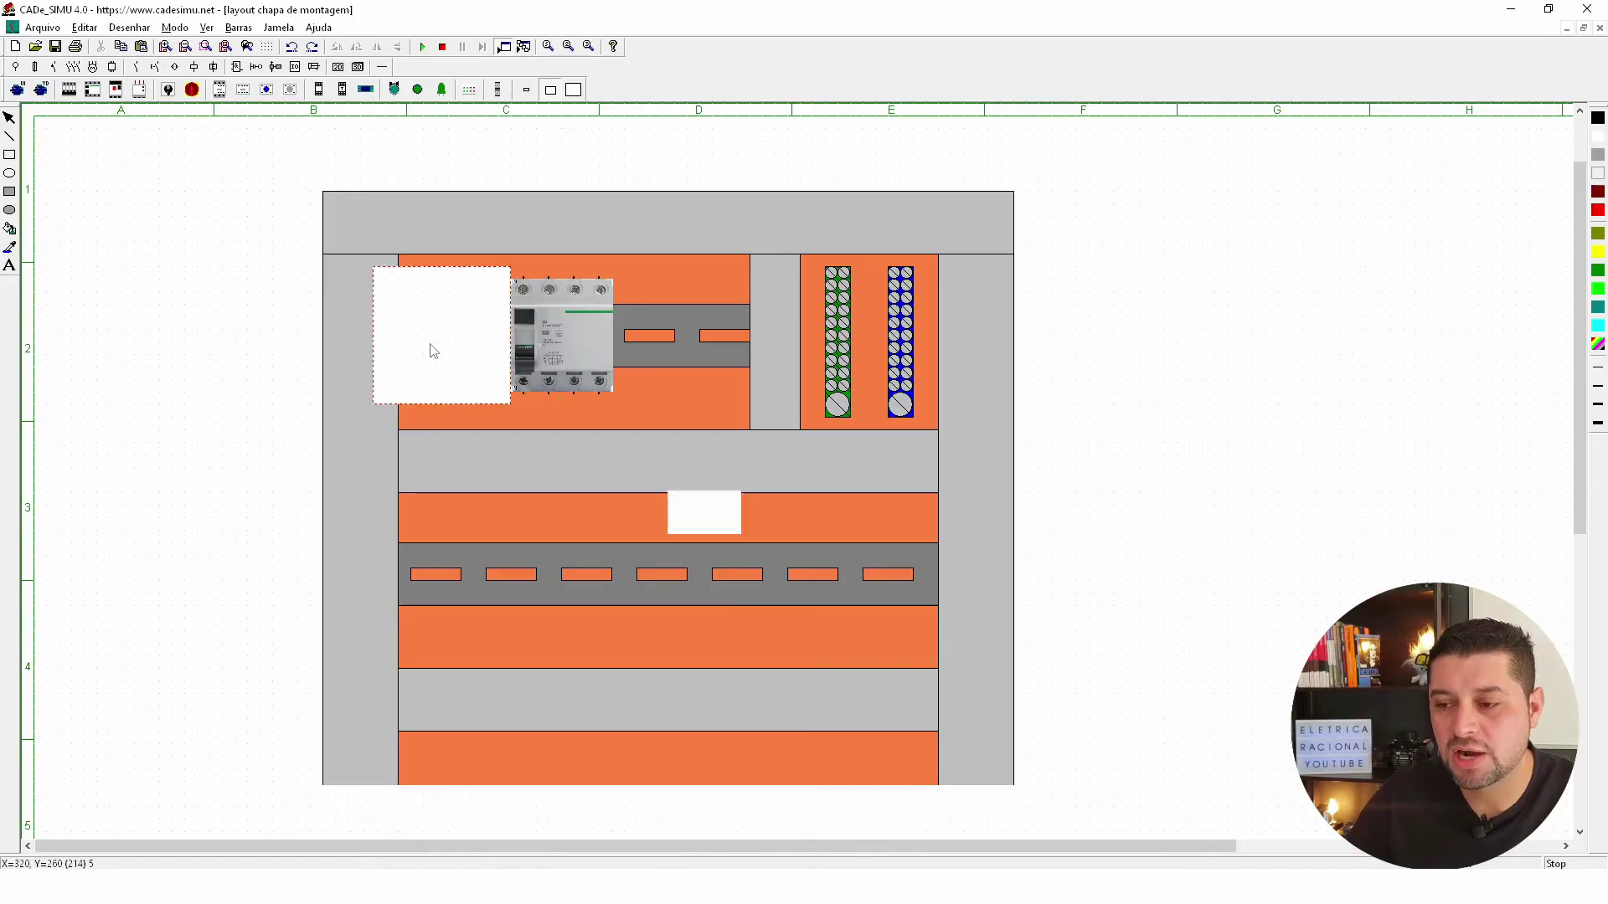
# Move a breaker onto the middle rail and add a copy with edited image settings beside it.
pyautogui.moveTo(429, 344)
pyautogui.mouseDown()
pyautogui.moveTo(426, 590)
pyautogui.moveTo(559, 580)
pyautogui.mouseUp()
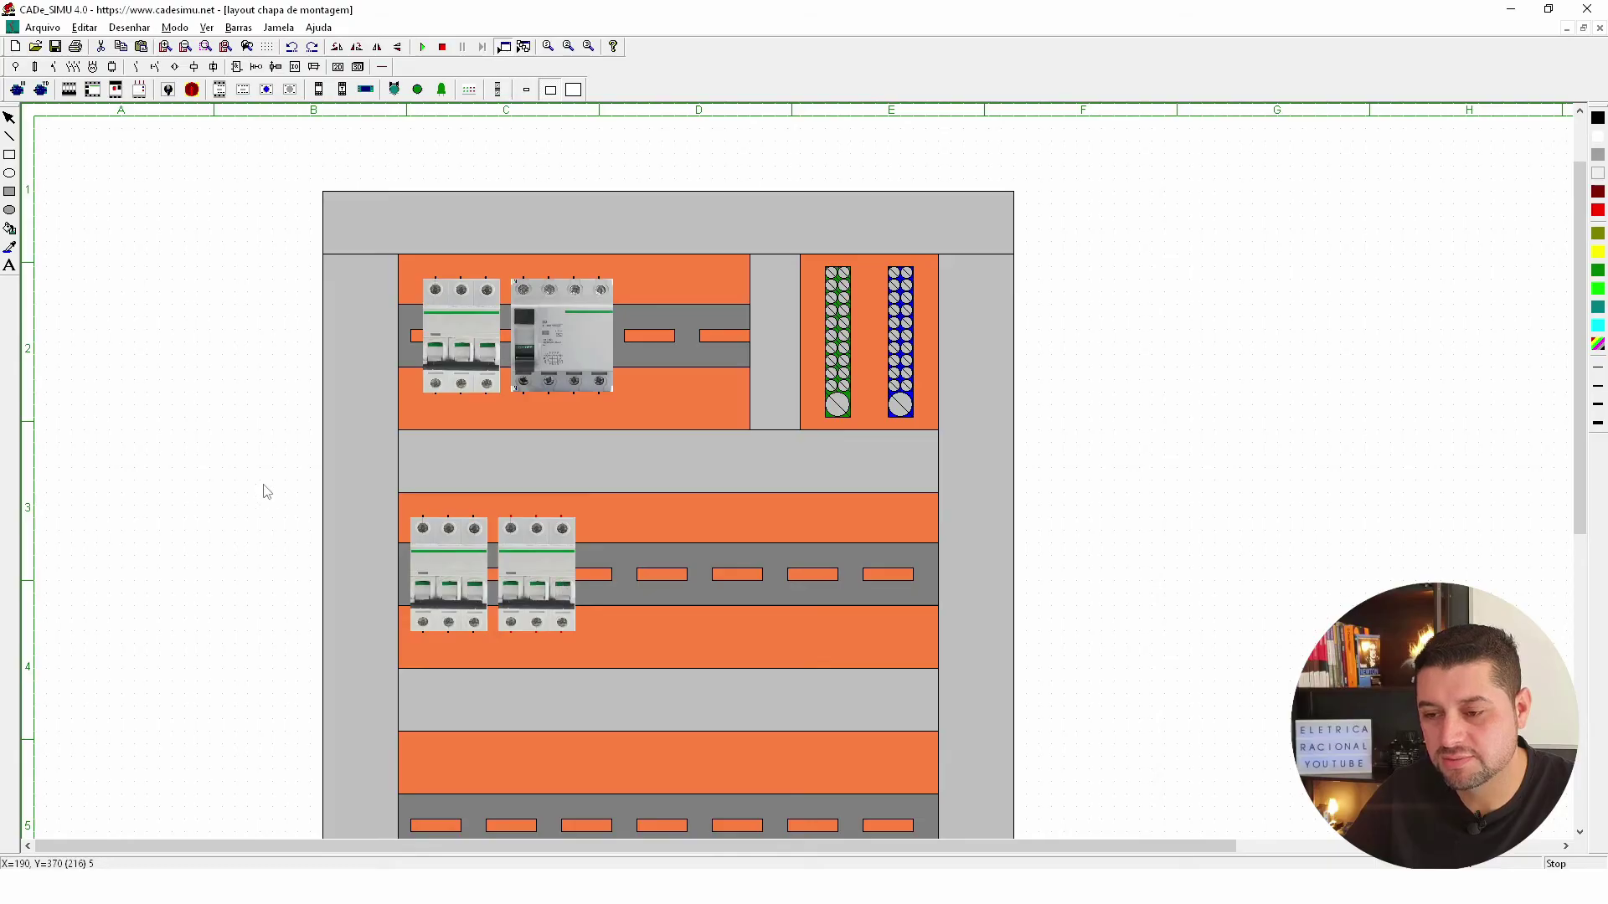
pyautogui.hotkey('ctrl', 'v')
pyautogui.doubleClick(134, 222)
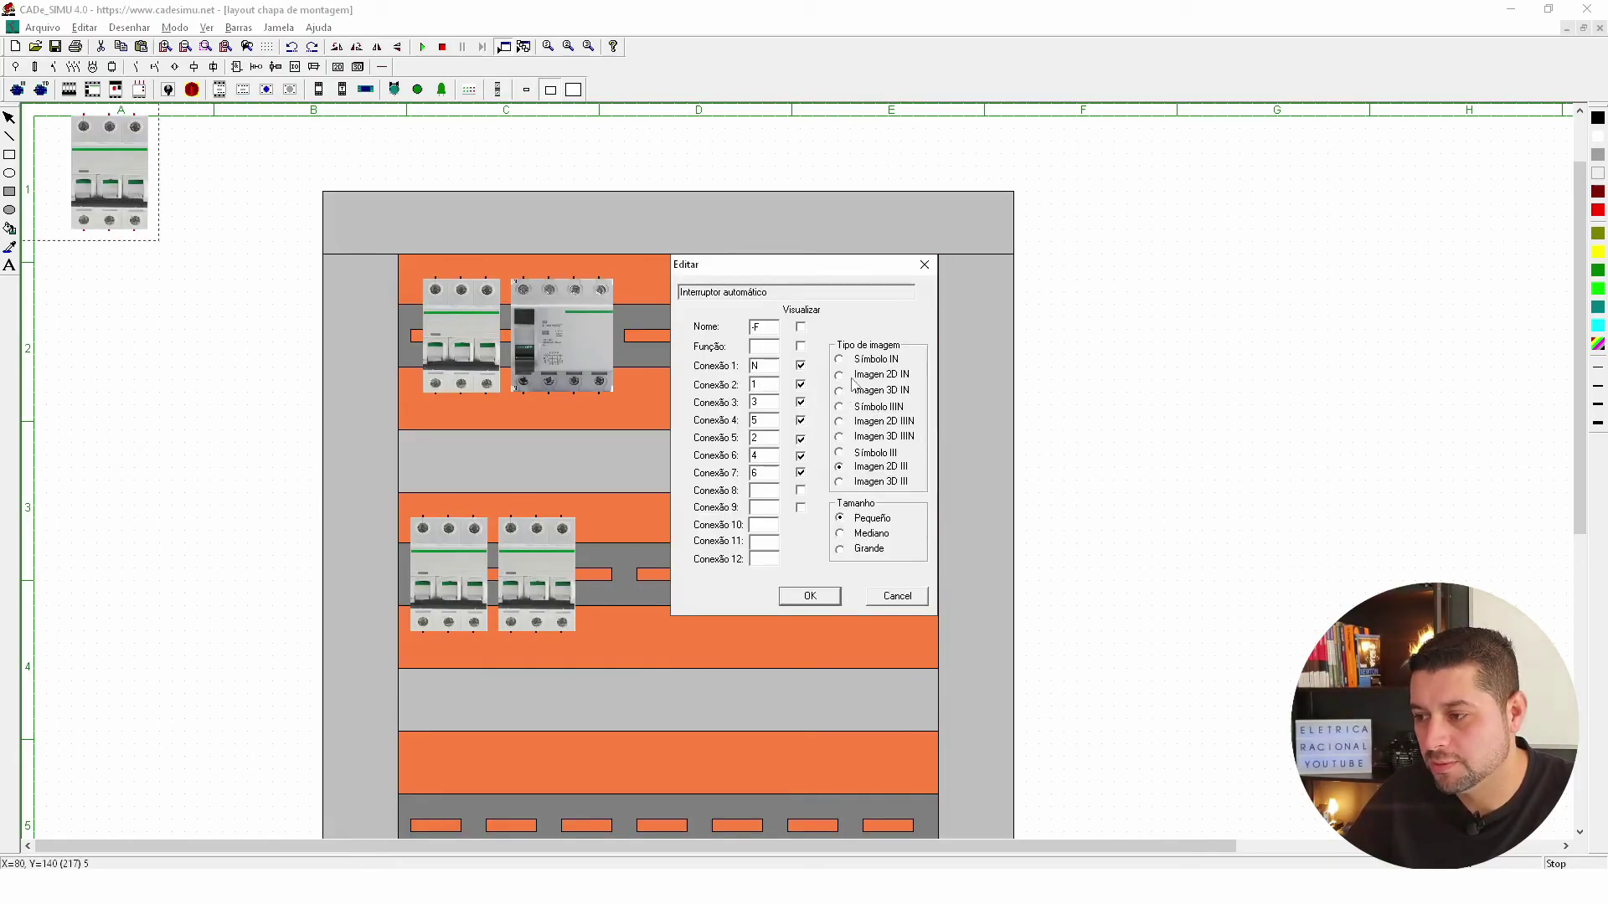
pyautogui.click(825, 599)
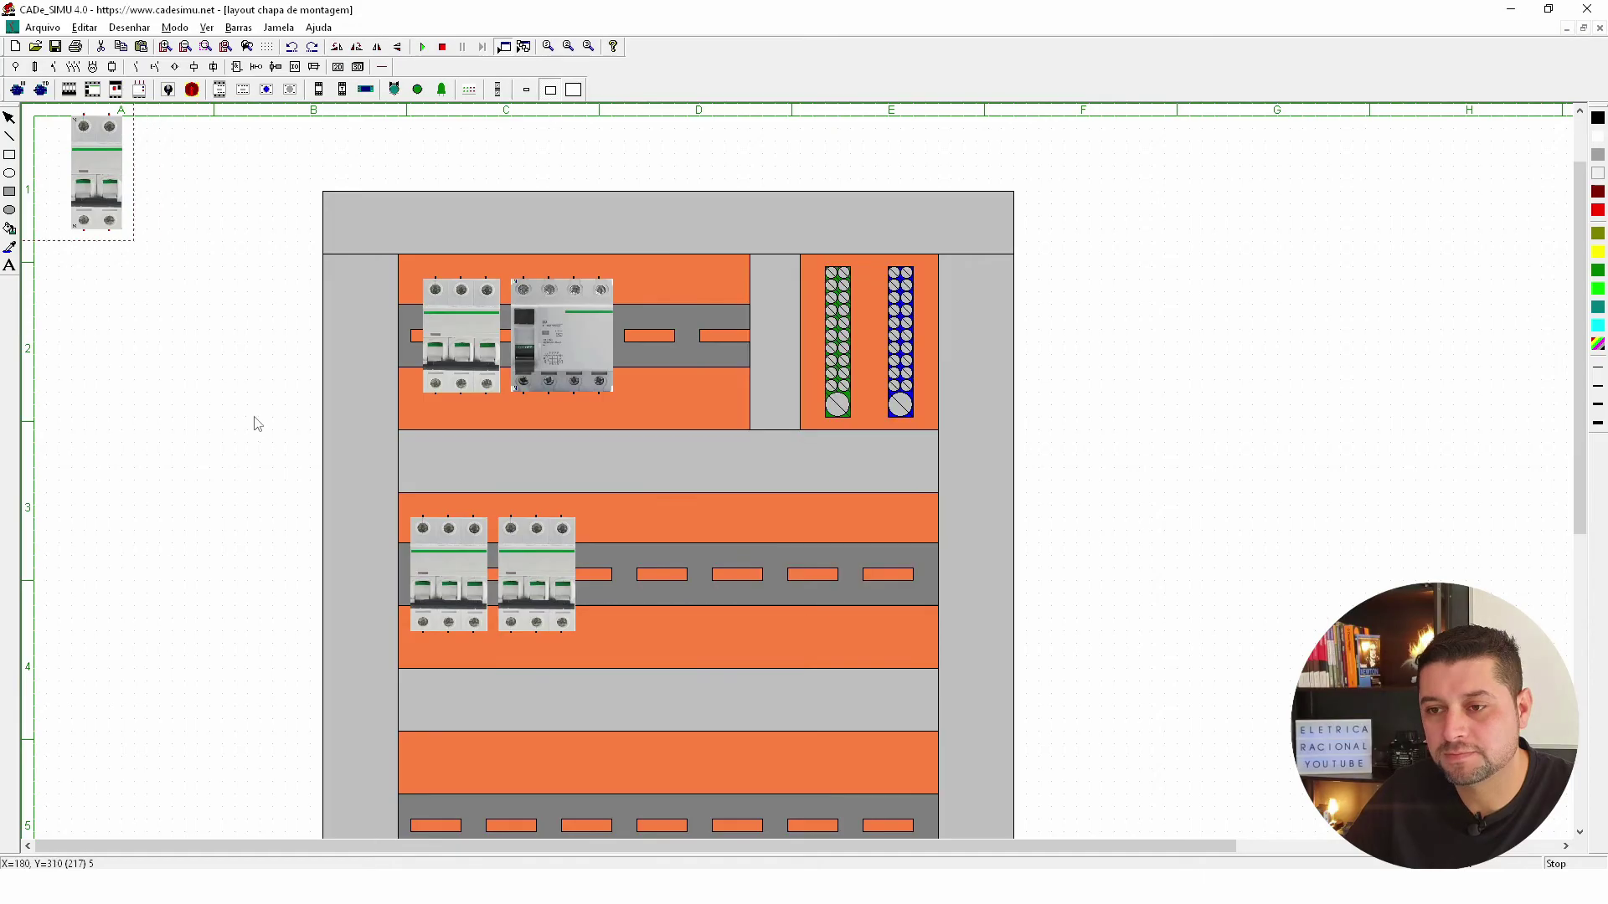
pyautogui.moveTo(129, 226)
pyautogui.mouseDown()
pyautogui.moveTo(659, 617)
pyautogui.moveTo(623, 597)
pyautogui.mouseUp()
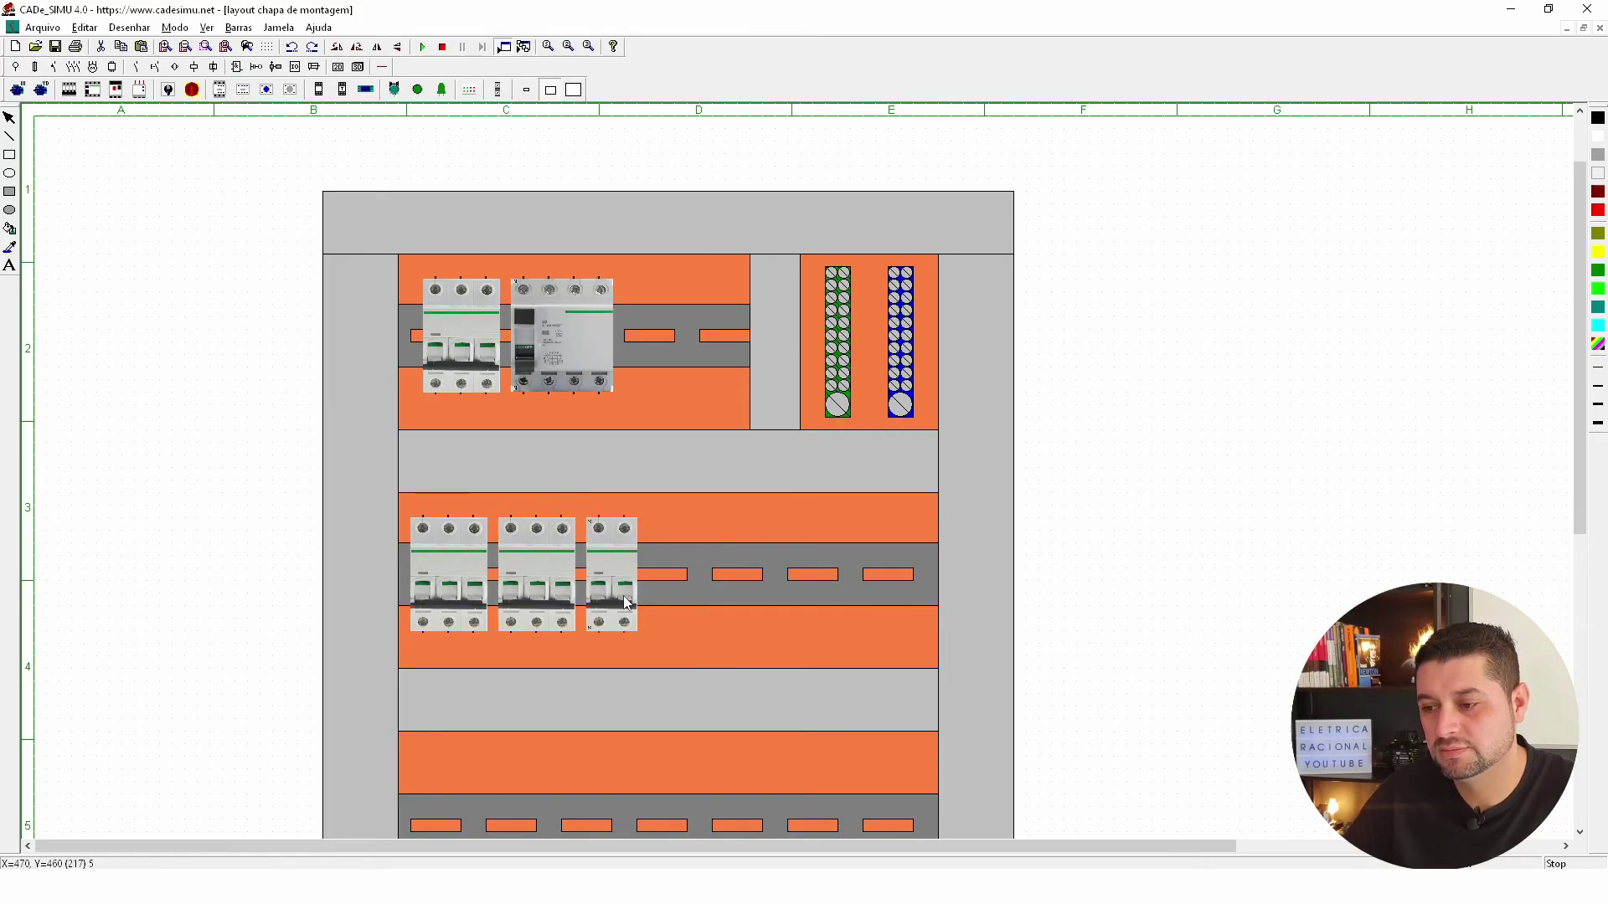
# Paste four more breakers along the middle rail to complete the row of seven.
pyautogui.hotkey('ctrl', 'v')
pyautogui.moveTo(99, 191)
pyautogui.mouseDown()
pyautogui.moveTo(757, 580)
pyautogui.moveTo(686, 594)
pyautogui.mouseUp()
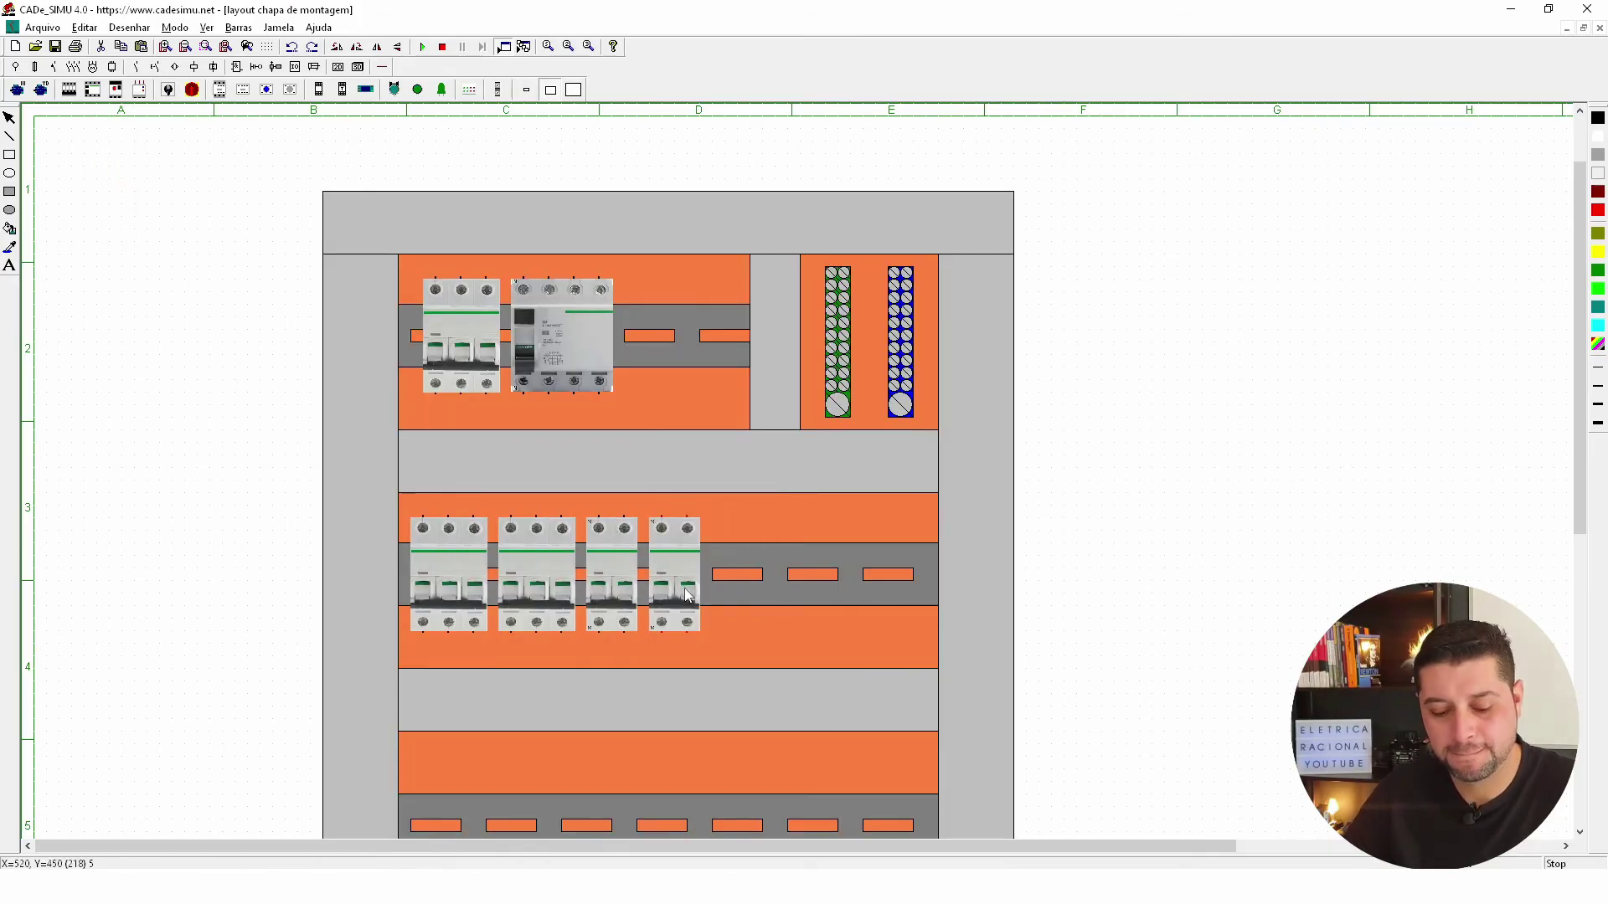
pyautogui.hotkey('ctrl', 'v')
pyautogui.moveTo(103, 174)
pyautogui.mouseDown()
pyautogui.moveTo(762, 582)
pyautogui.moveTo(738, 582)
pyautogui.mouseUp()
pyautogui.hotkey('ctrl', 'v')
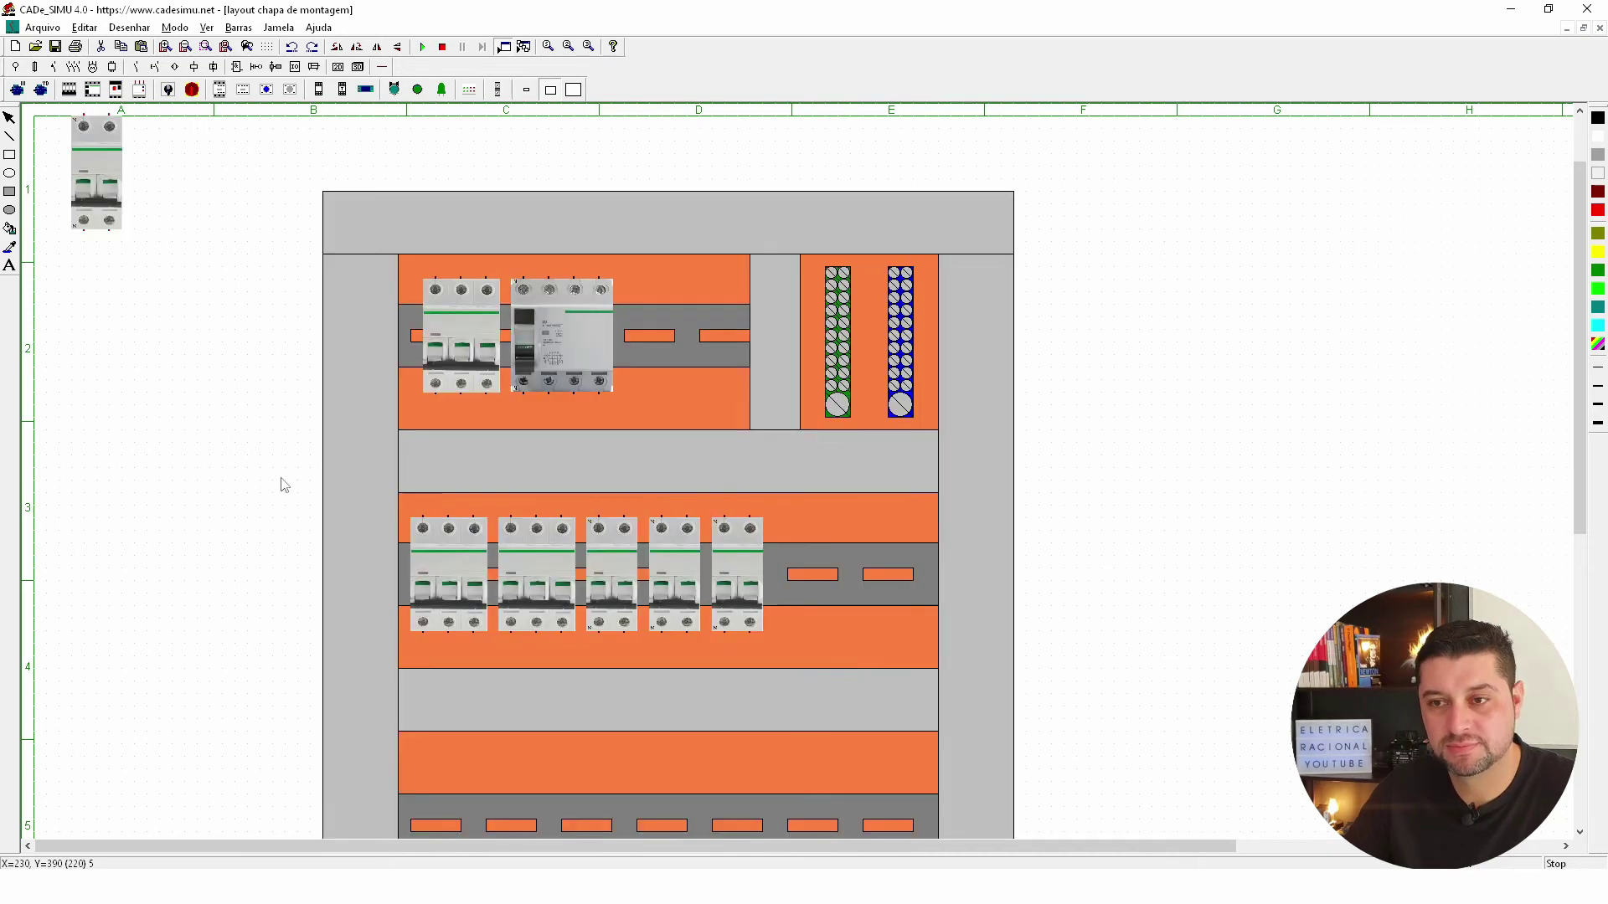
pyautogui.moveTo(94, 159); pyautogui.dragTo(794, 559)
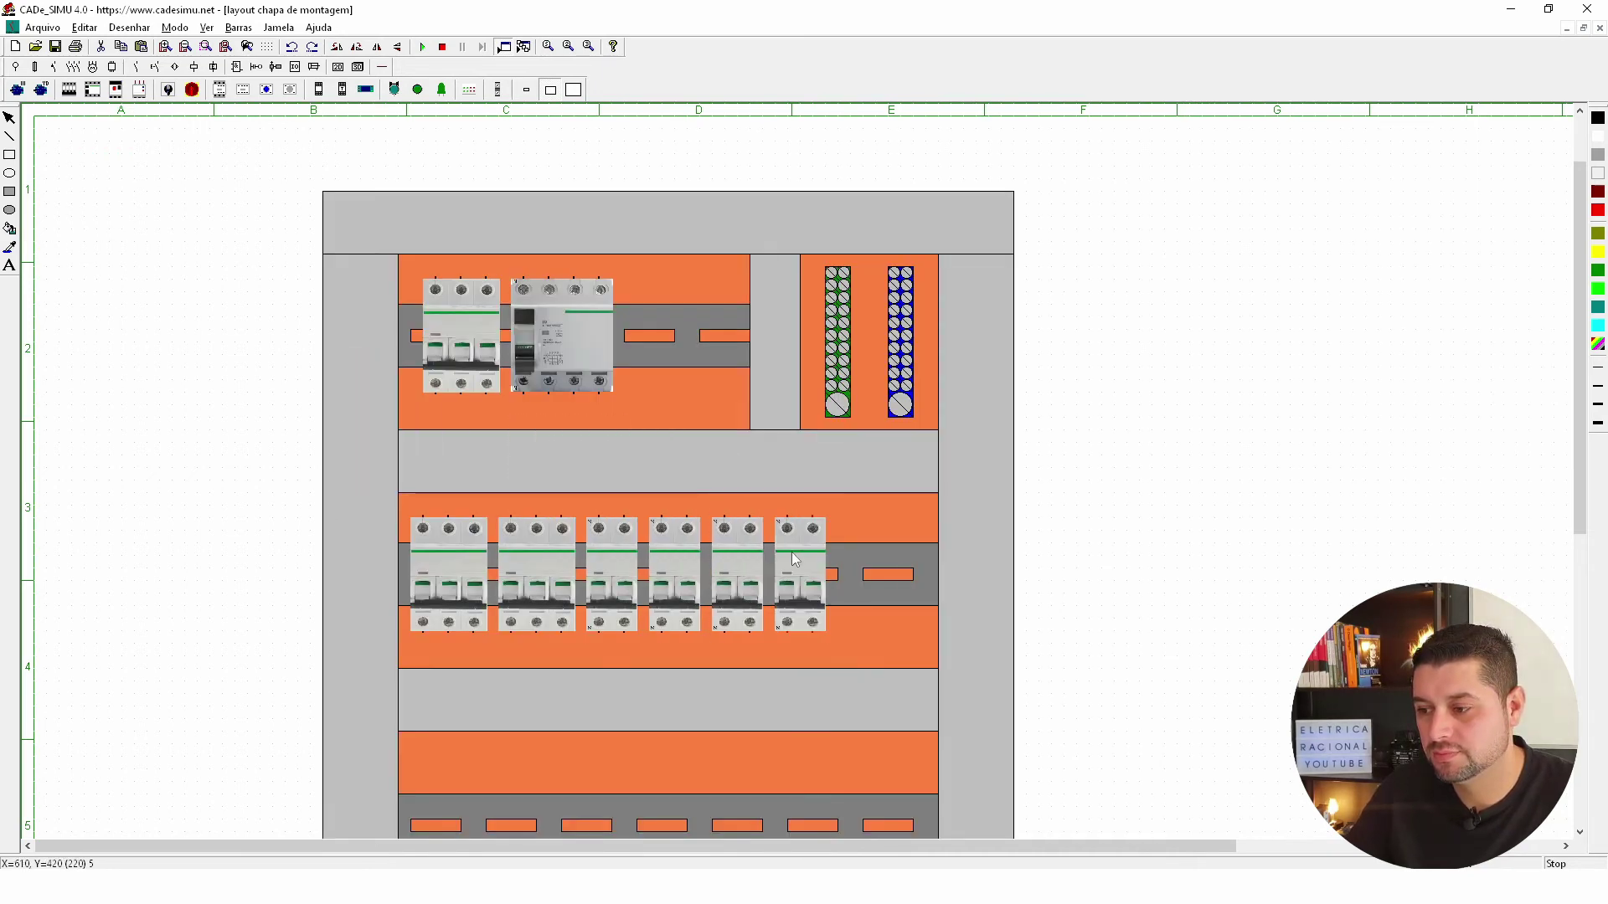
pyautogui.hotkey('ctrl', 'v')
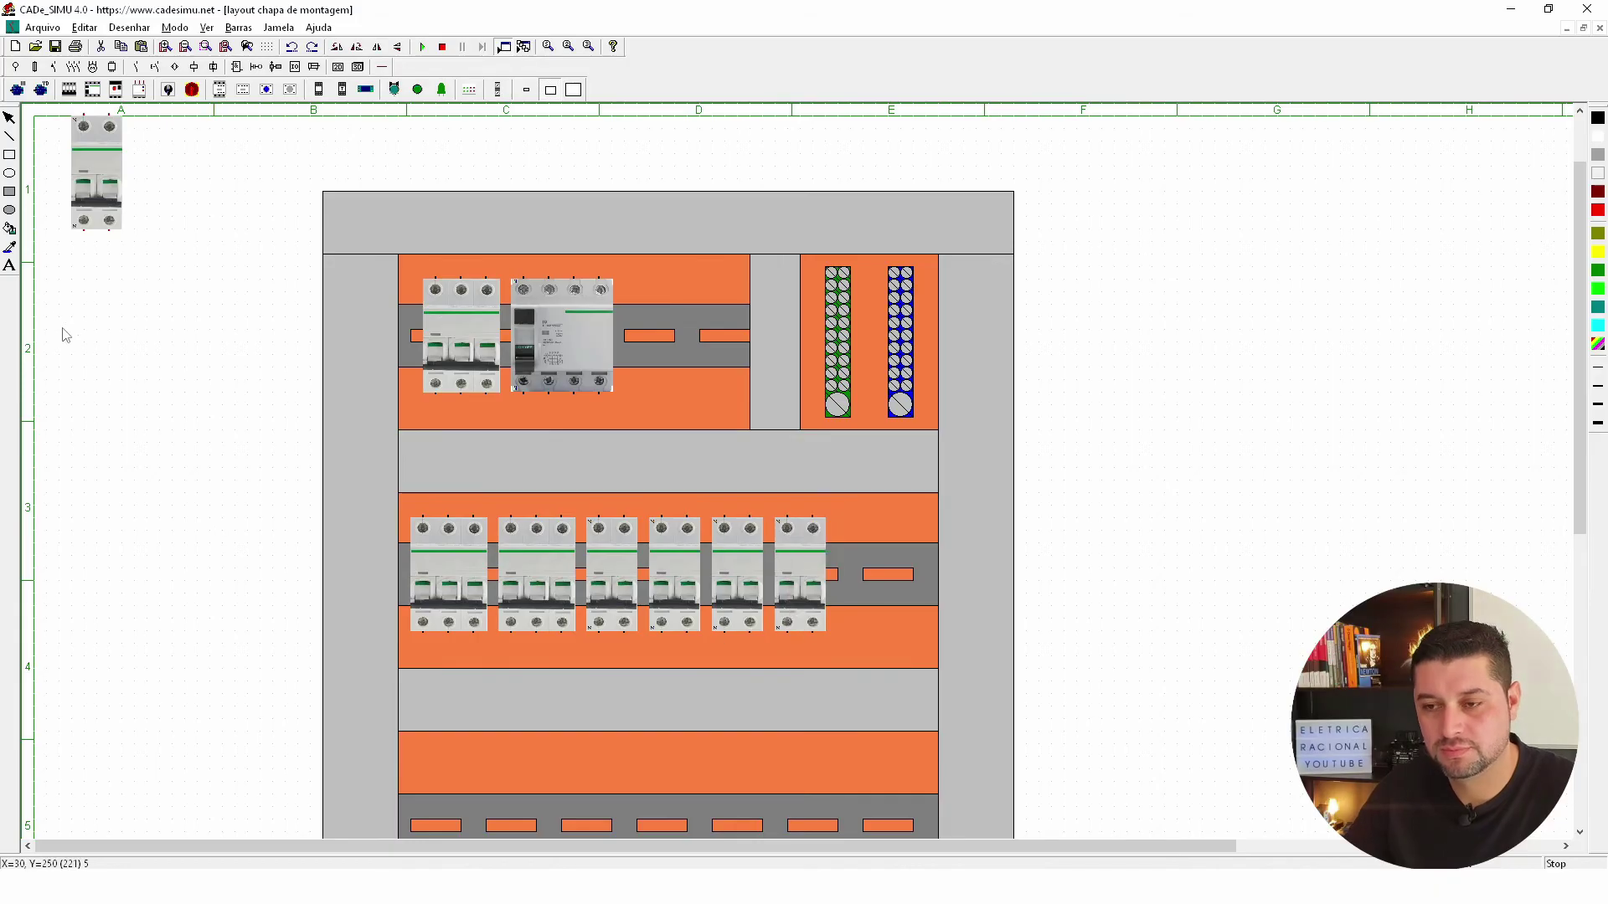
pyautogui.moveTo(117, 191); pyautogui.dragTo(880, 590)
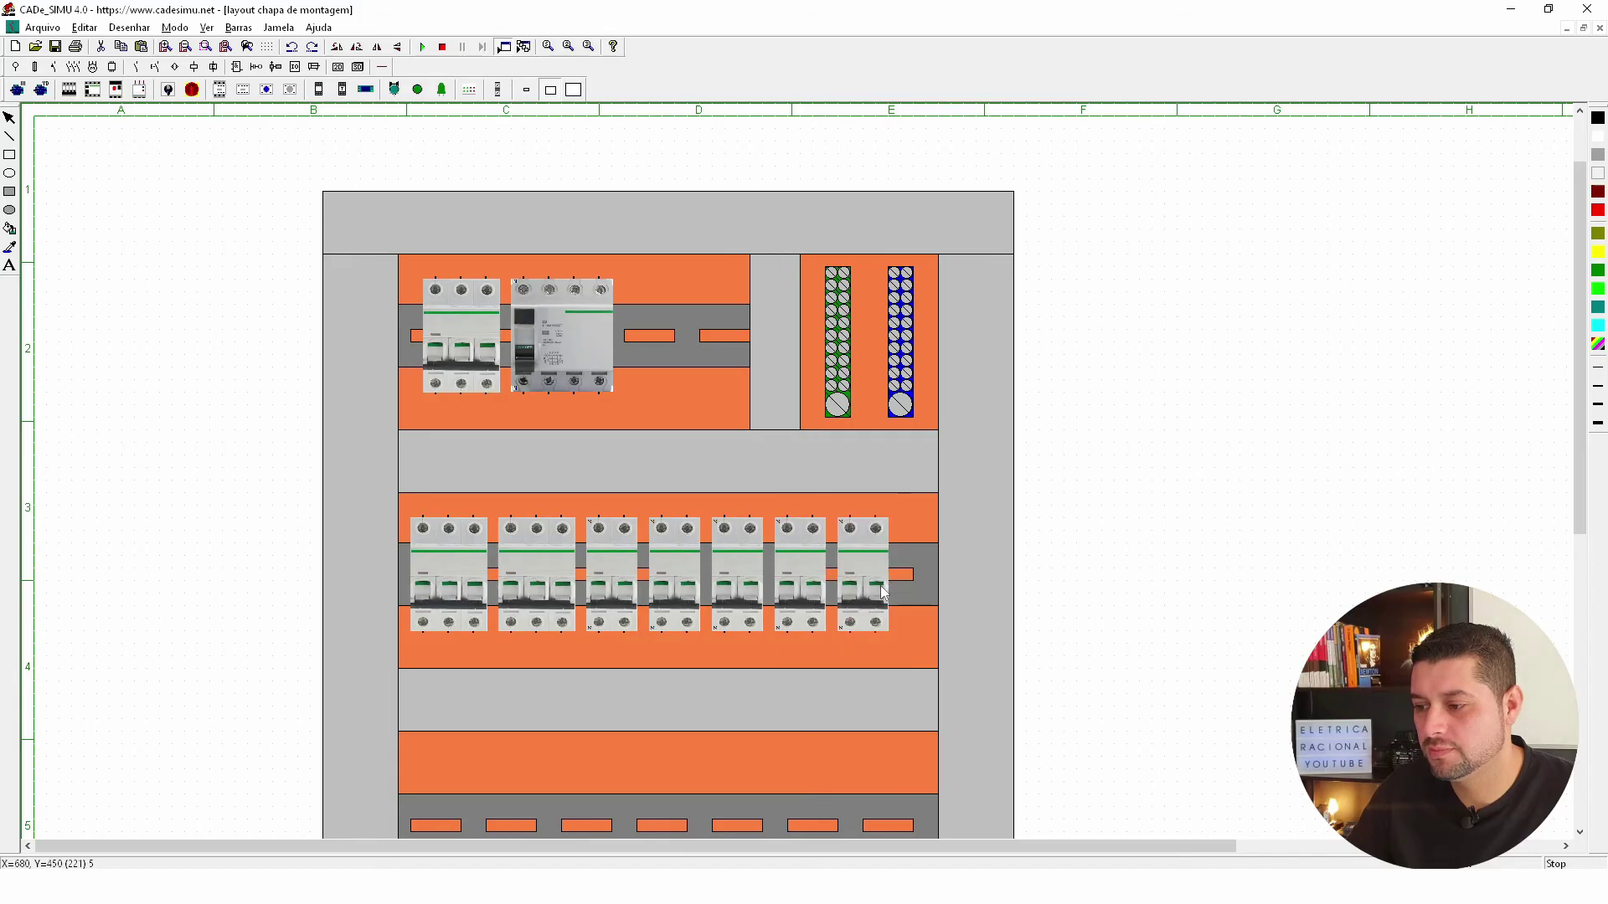
pyautogui.click(1292, 545)
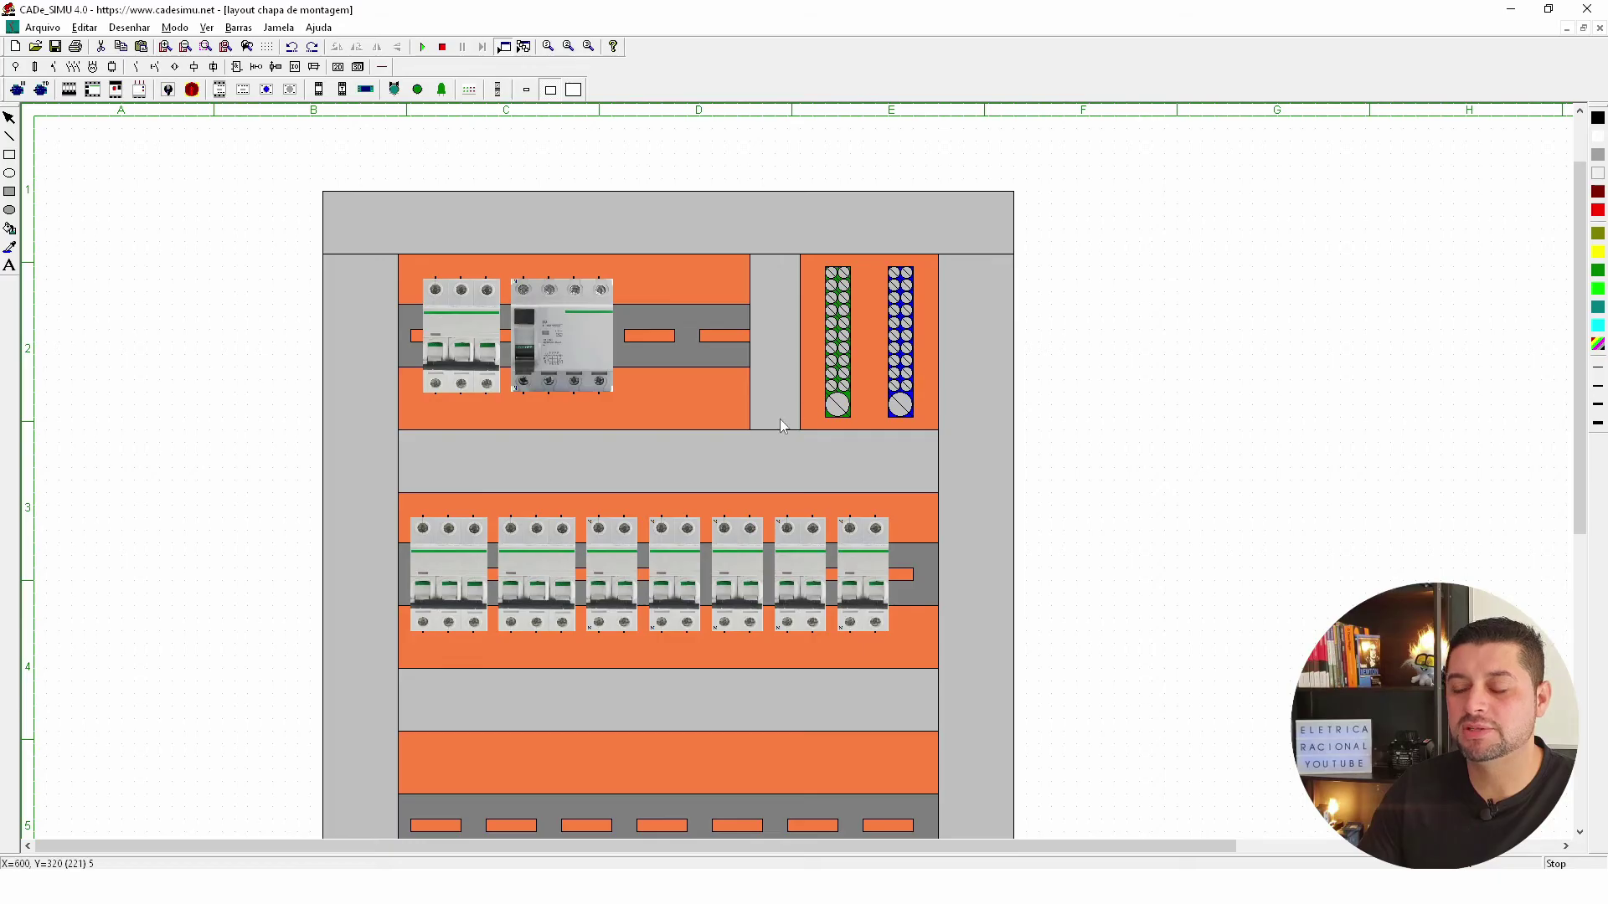
# Place a motor protector right of the panel at the small (Pequeño) size.
pyautogui.scroll(-1, 780, 414)
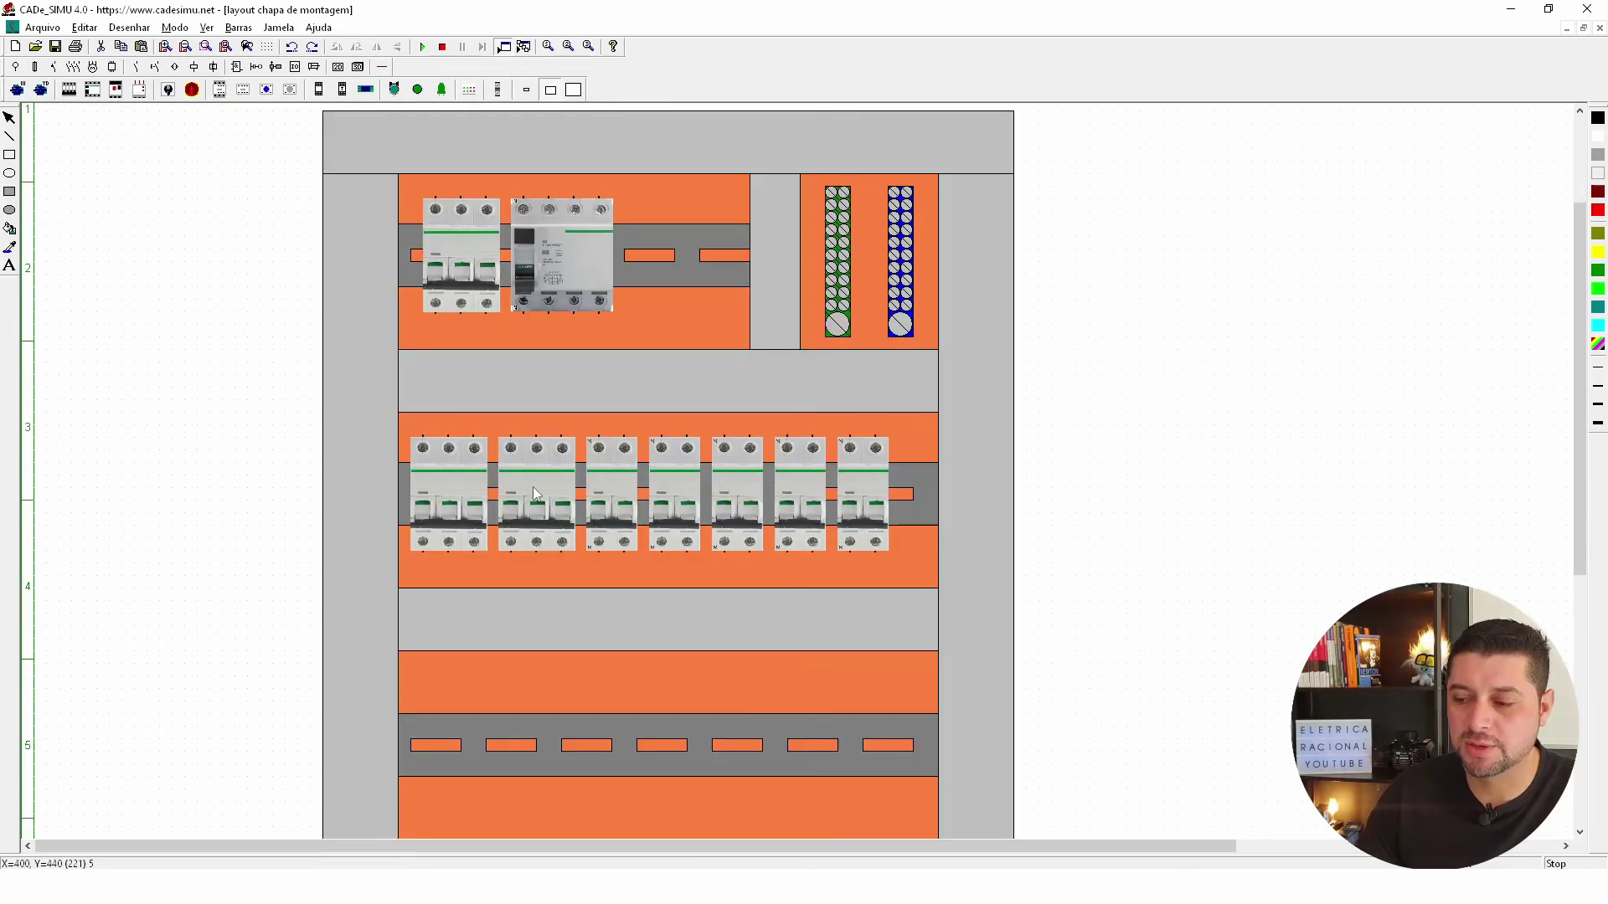
pyautogui.scroll(-2, 532, 490)
pyautogui.scroll(-1, 531, 485)
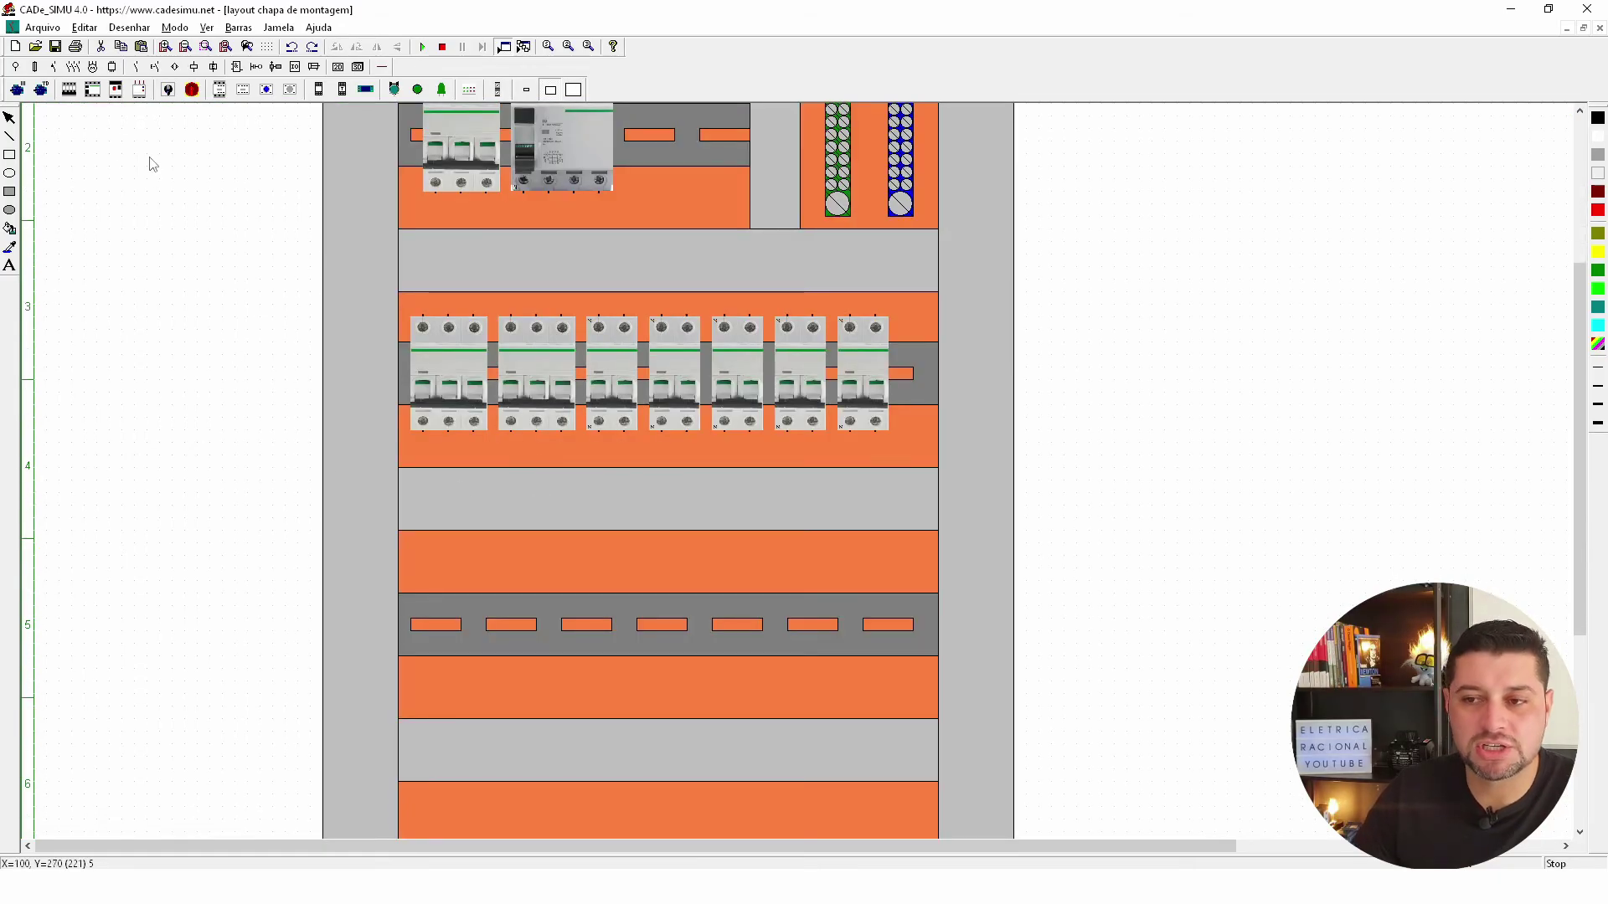
pyautogui.click(69, 89)
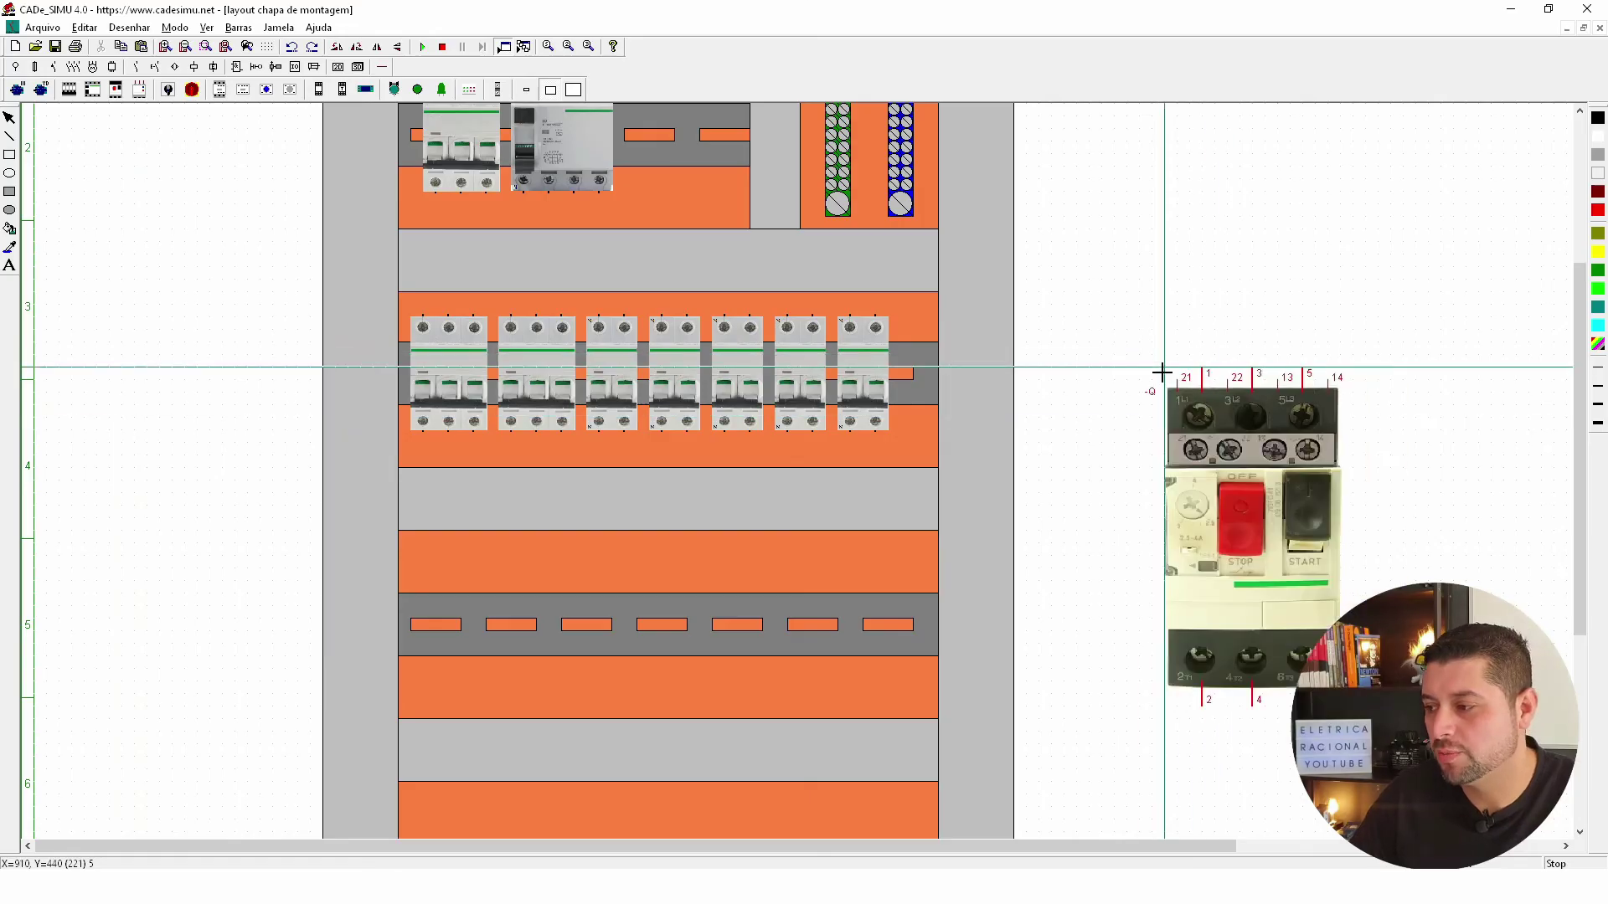
pyautogui.click(1159, 369)
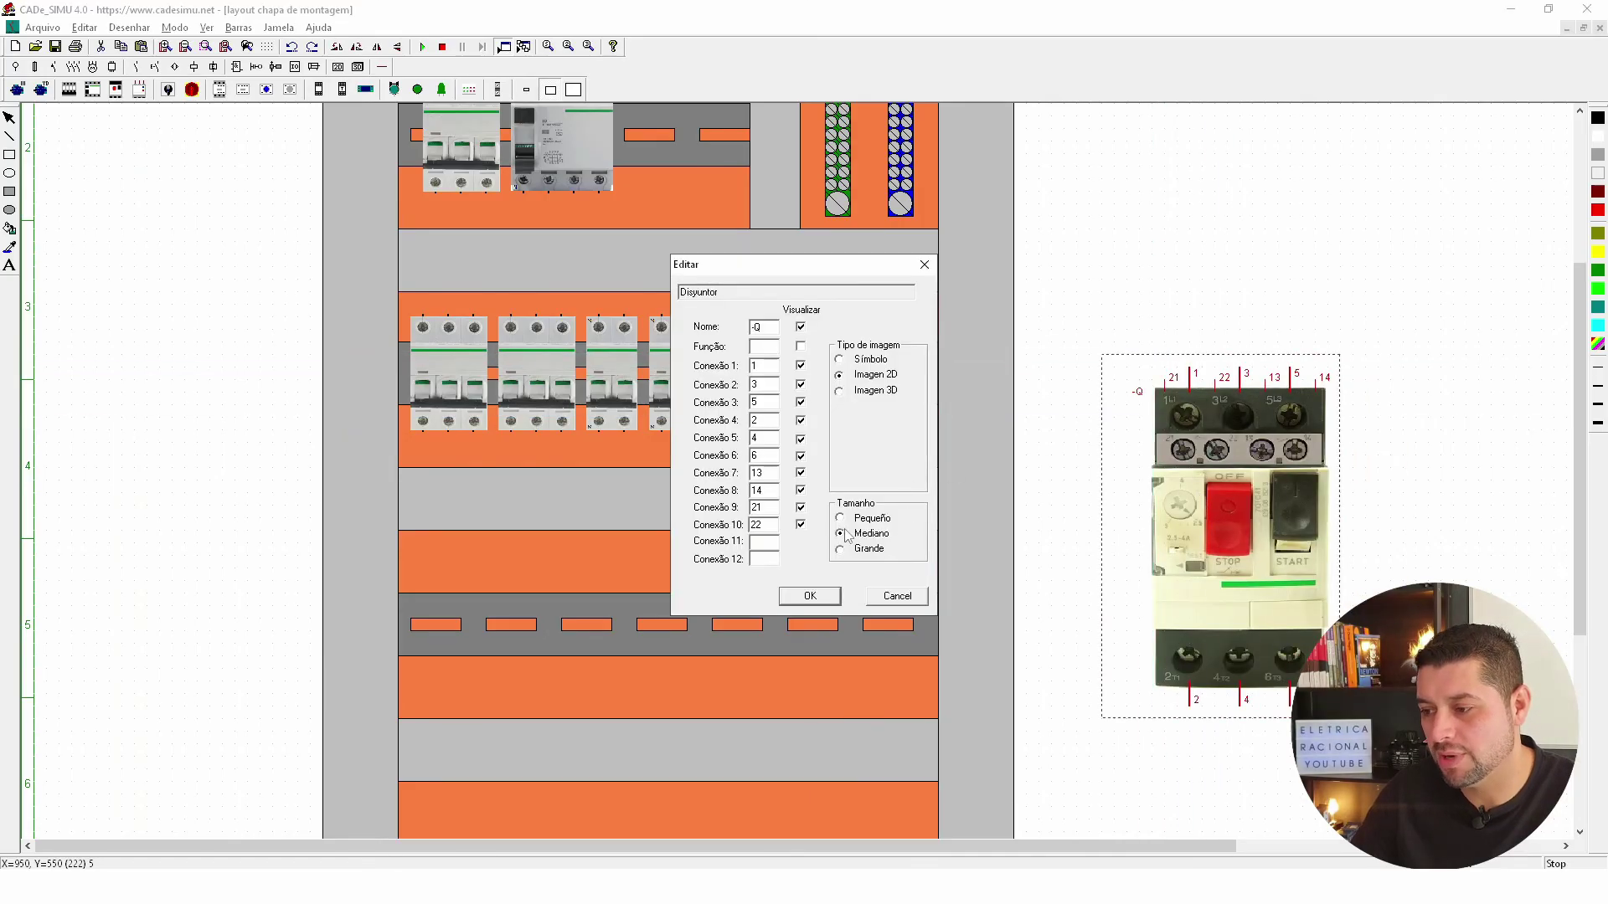
pyautogui.click(809, 595)
# Hide the motor protector's terminal numbers and park it right of the panel.
pyautogui.doubleClick(1177, 449)
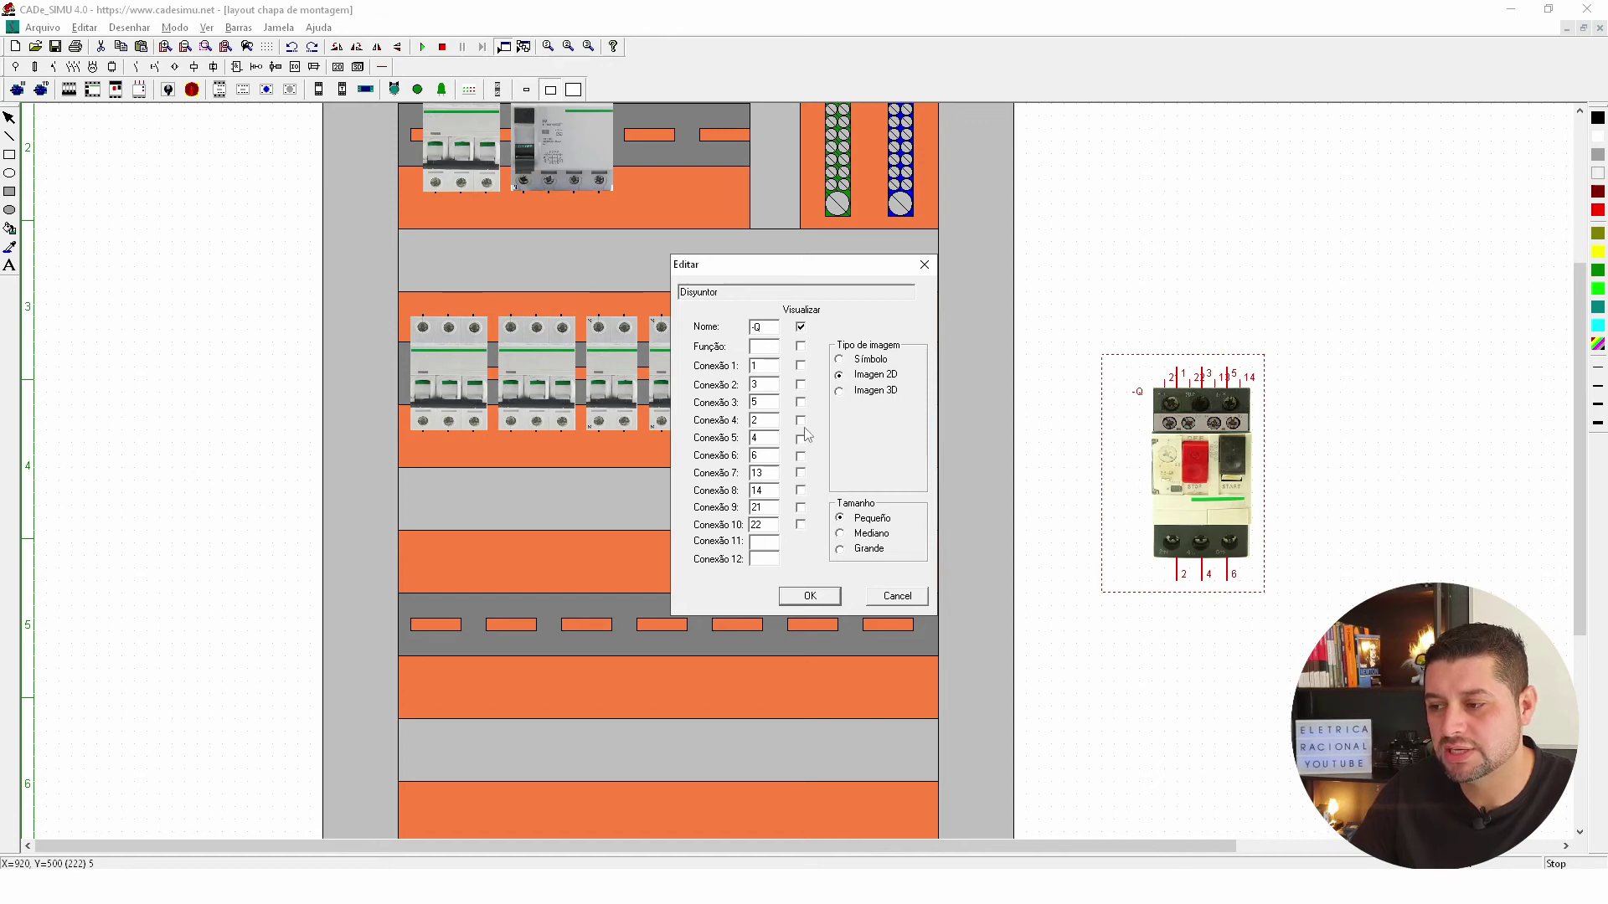
pyautogui.click(810, 595)
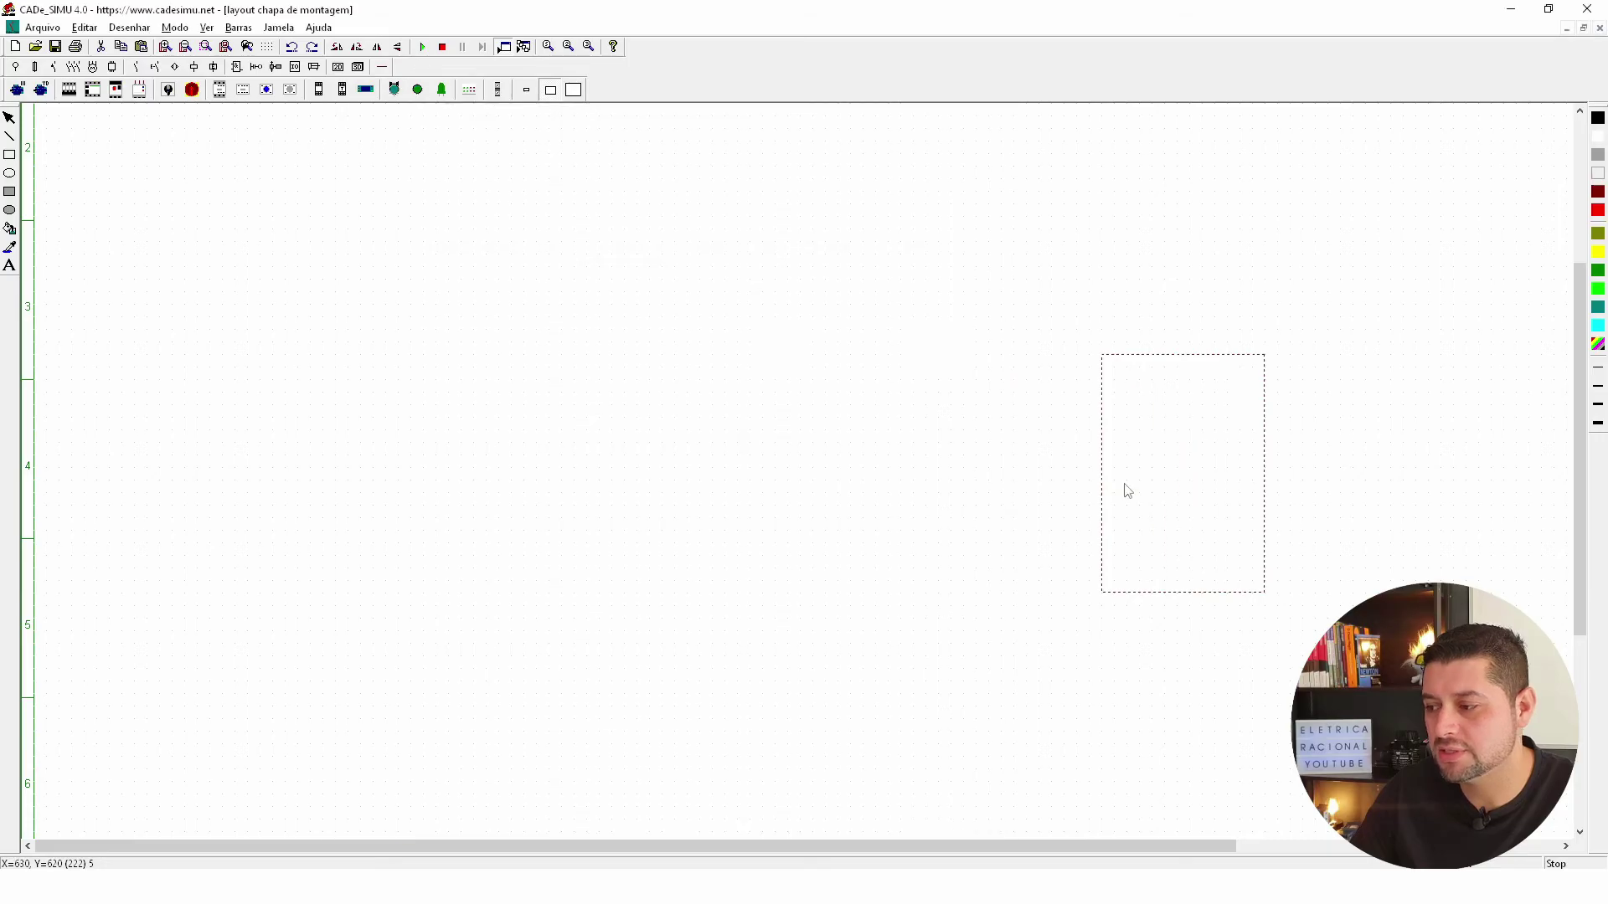
pyautogui.moveTo(1155, 509)
pyautogui.mouseDown()
pyautogui.moveTo(499, 645)
pyautogui.moveTo(511, 637)
pyautogui.mouseUp()
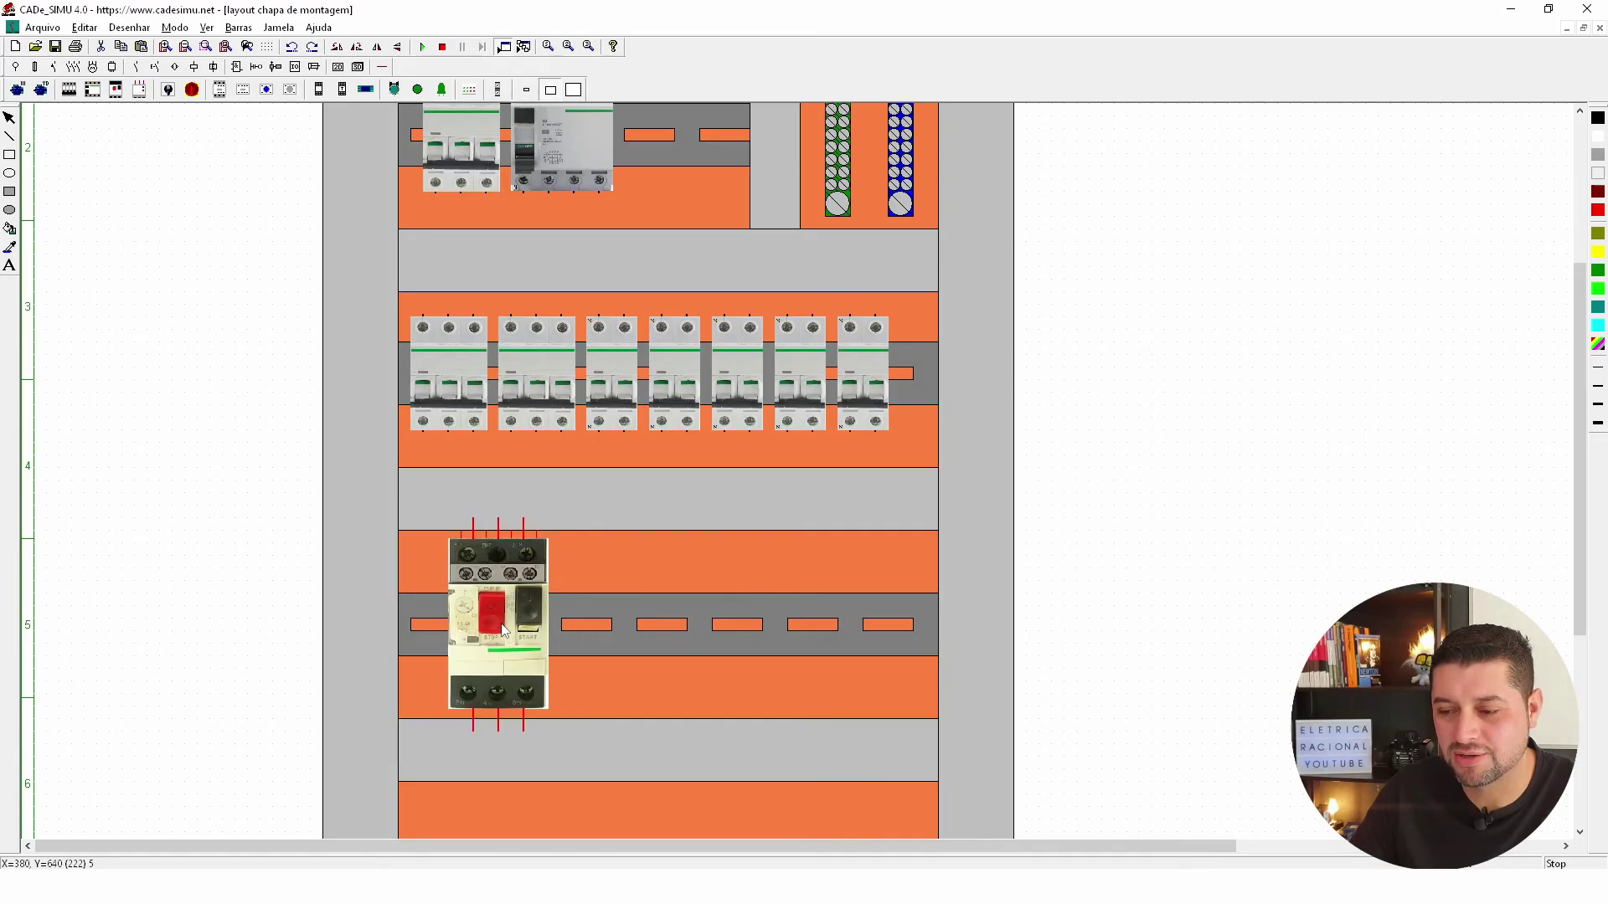
pyautogui.moveTo(494, 623); pyautogui.dragTo(1254, 588)
pyautogui.scroll(-1, 1106, 469)
# Lower the bottom DIN rail and duct, and mount the motor protector at the rail's left end.
pyautogui.scroll(-2, 200, 478)
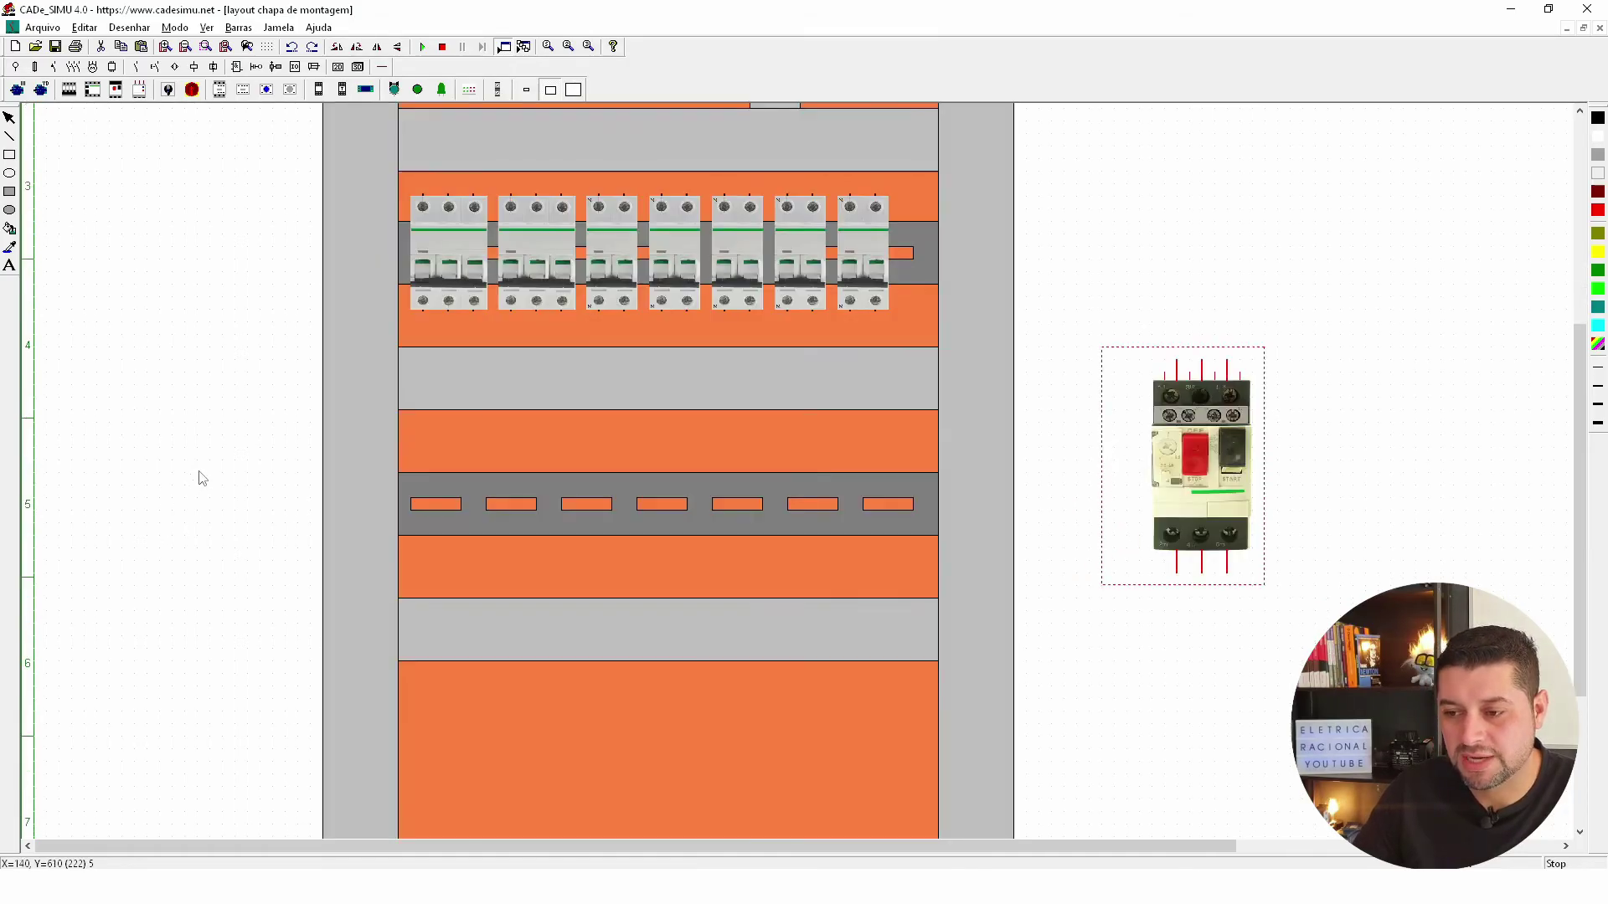
pyautogui.click(251, 469)
pyautogui.moveTo(248, 448); pyautogui.dragTo(1089, 718)
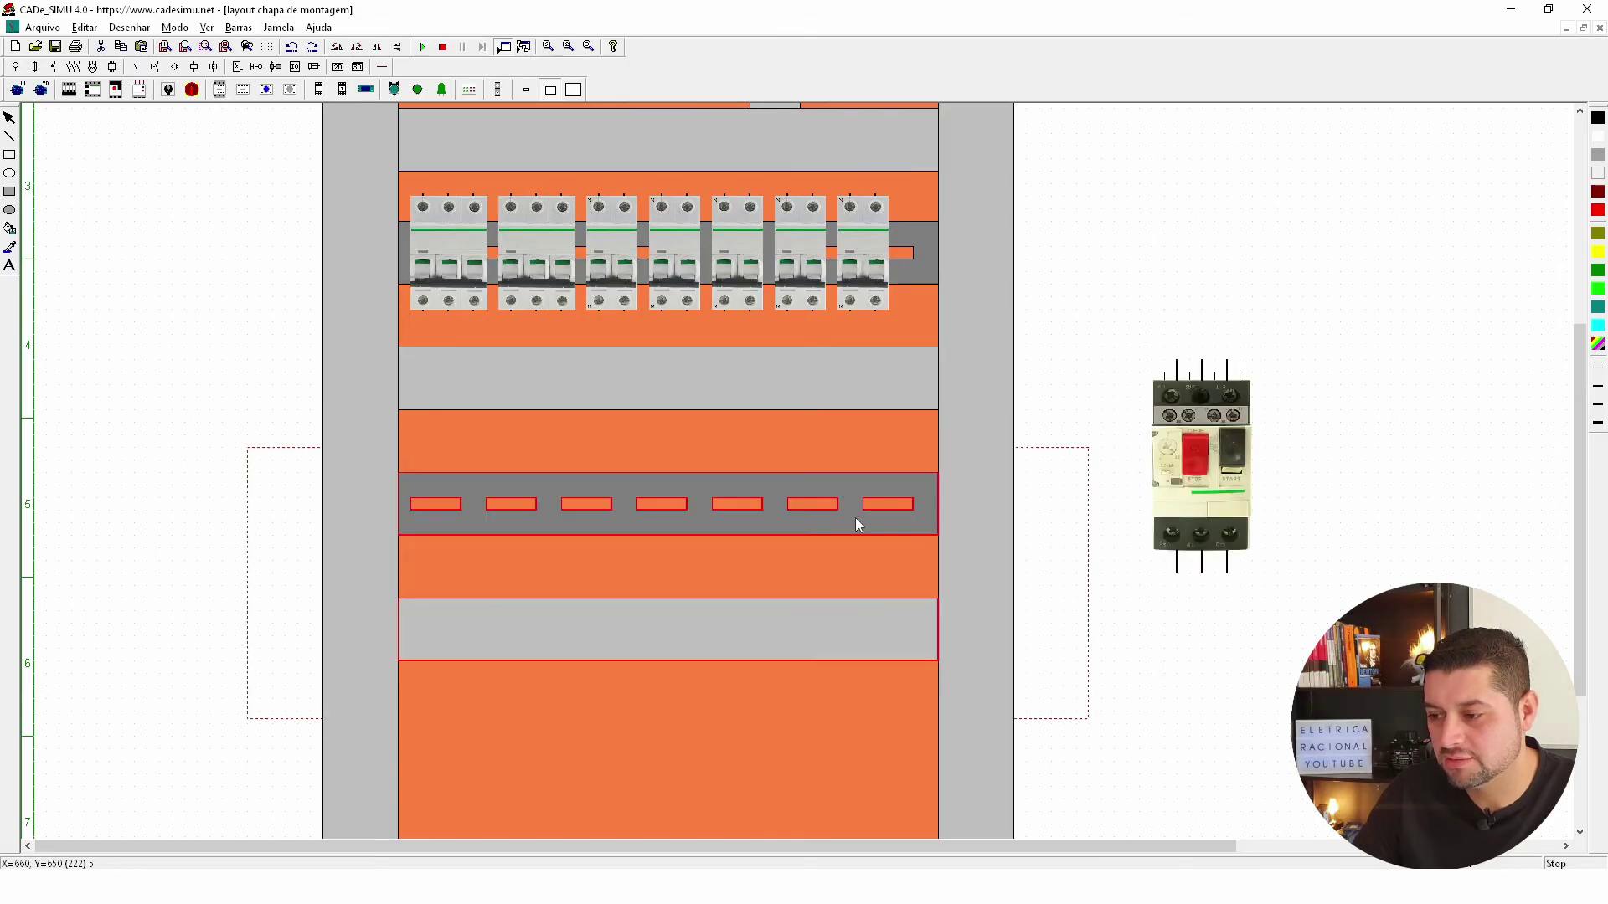
pyautogui.moveTo(856, 517); pyautogui.dragTo(853, 545)
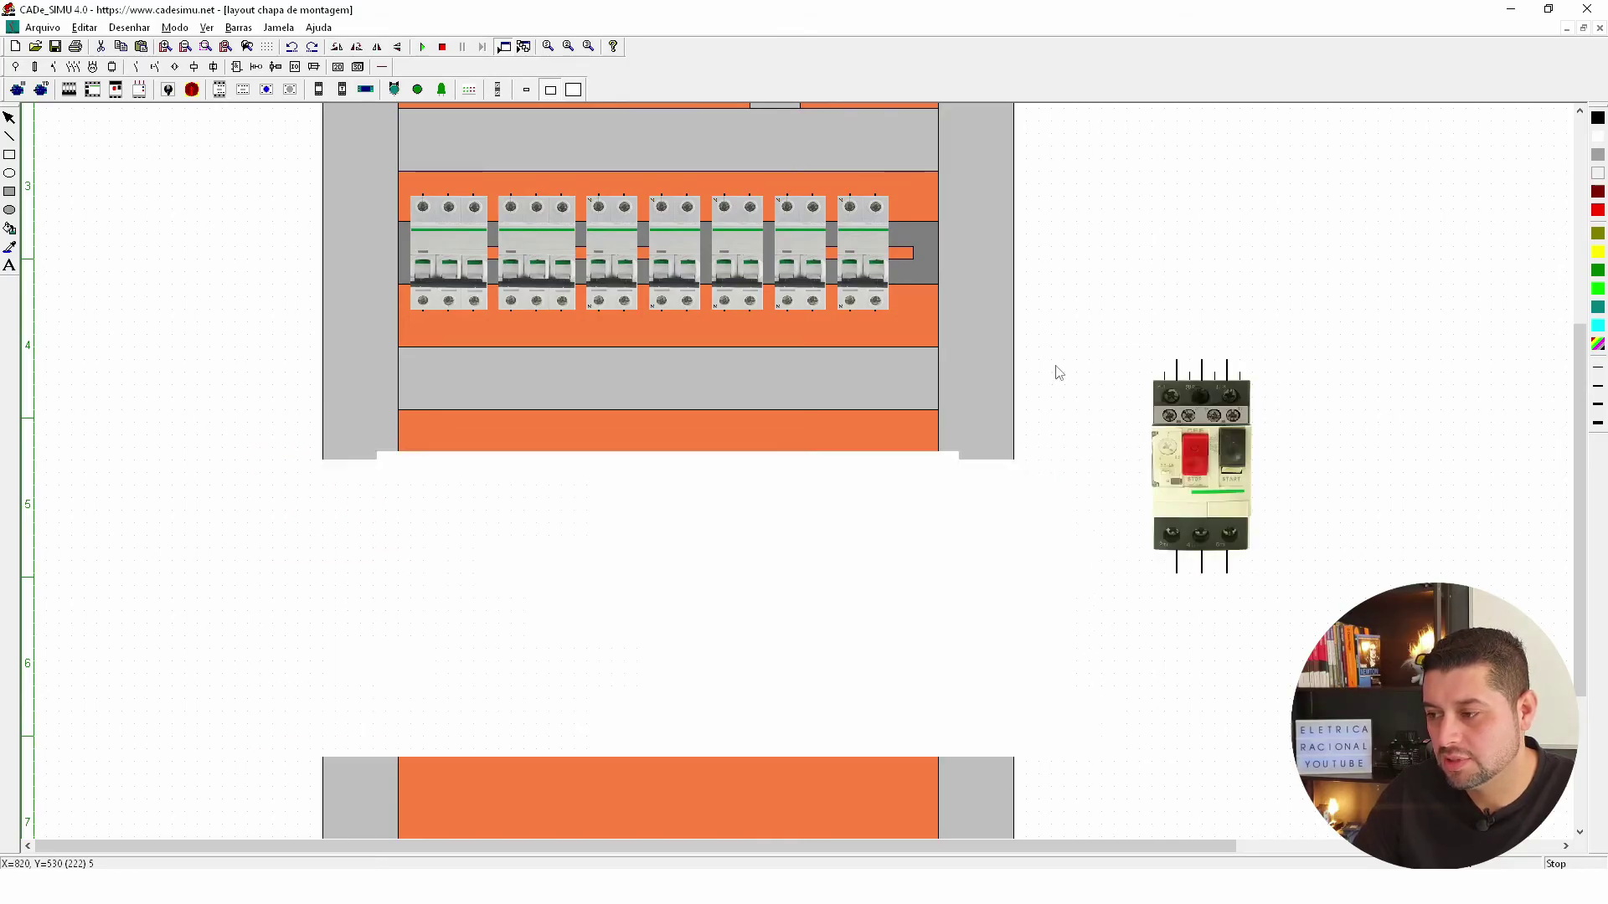
pyautogui.moveTo(273, 612)
pyautogui.mouseDown()
pyautogui.moveTo(867, 747)
pyautogui.moveTo(1020, 726)
pyautogui.mouseUp()
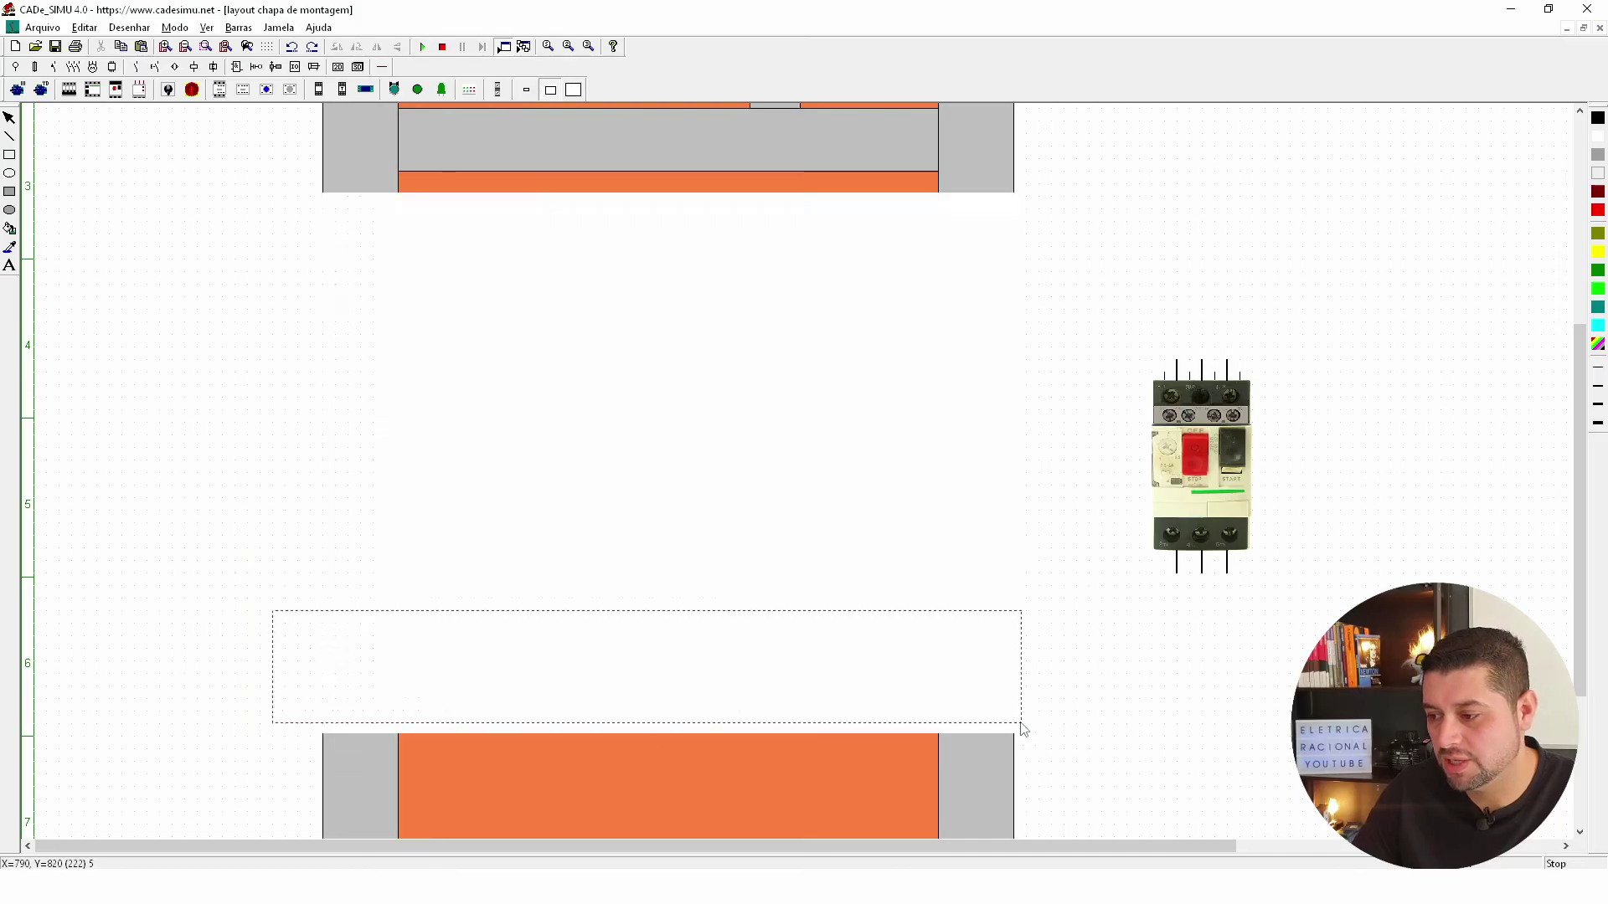
pyautogui.moveTo(871, 668)
pyautogui.mouseDown()
pyautogui.moveTo(874, 686)
pyautogui.moveTo(928, 700)
pyautogui.mouseUp()
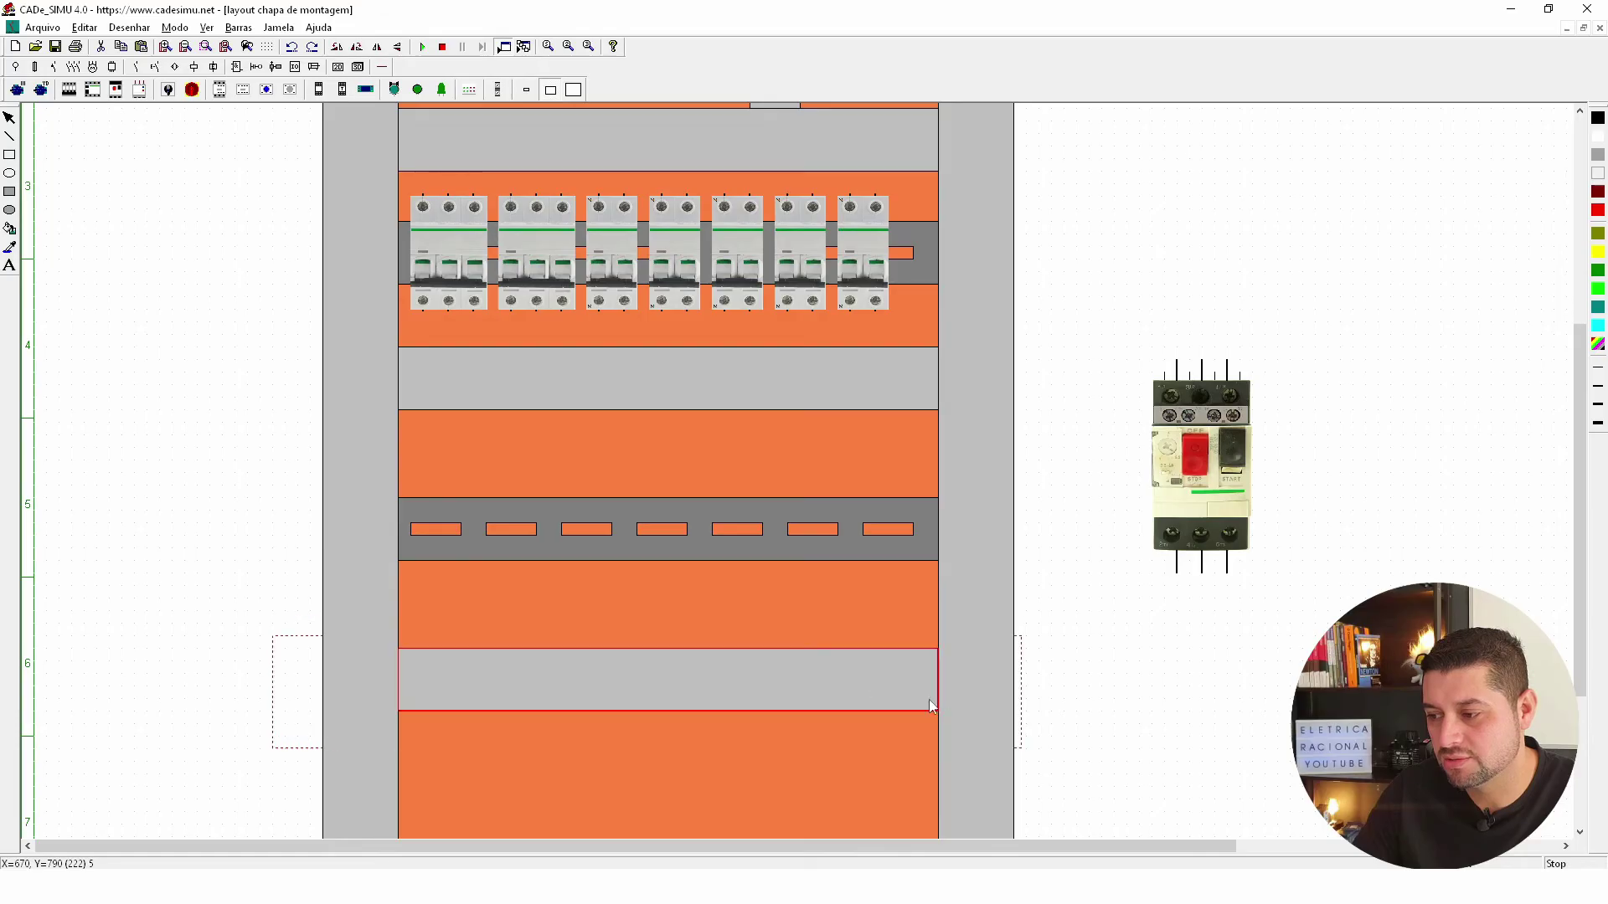
pyautogui.moveTo(1223, 477)
pyautogui.mouseDown()
pyautogui.moveTo(670, 585)
pyautogui.moveTo(530, 530)
pyautogui.moveTo(509, 539)
pyautogui.mouseUp()
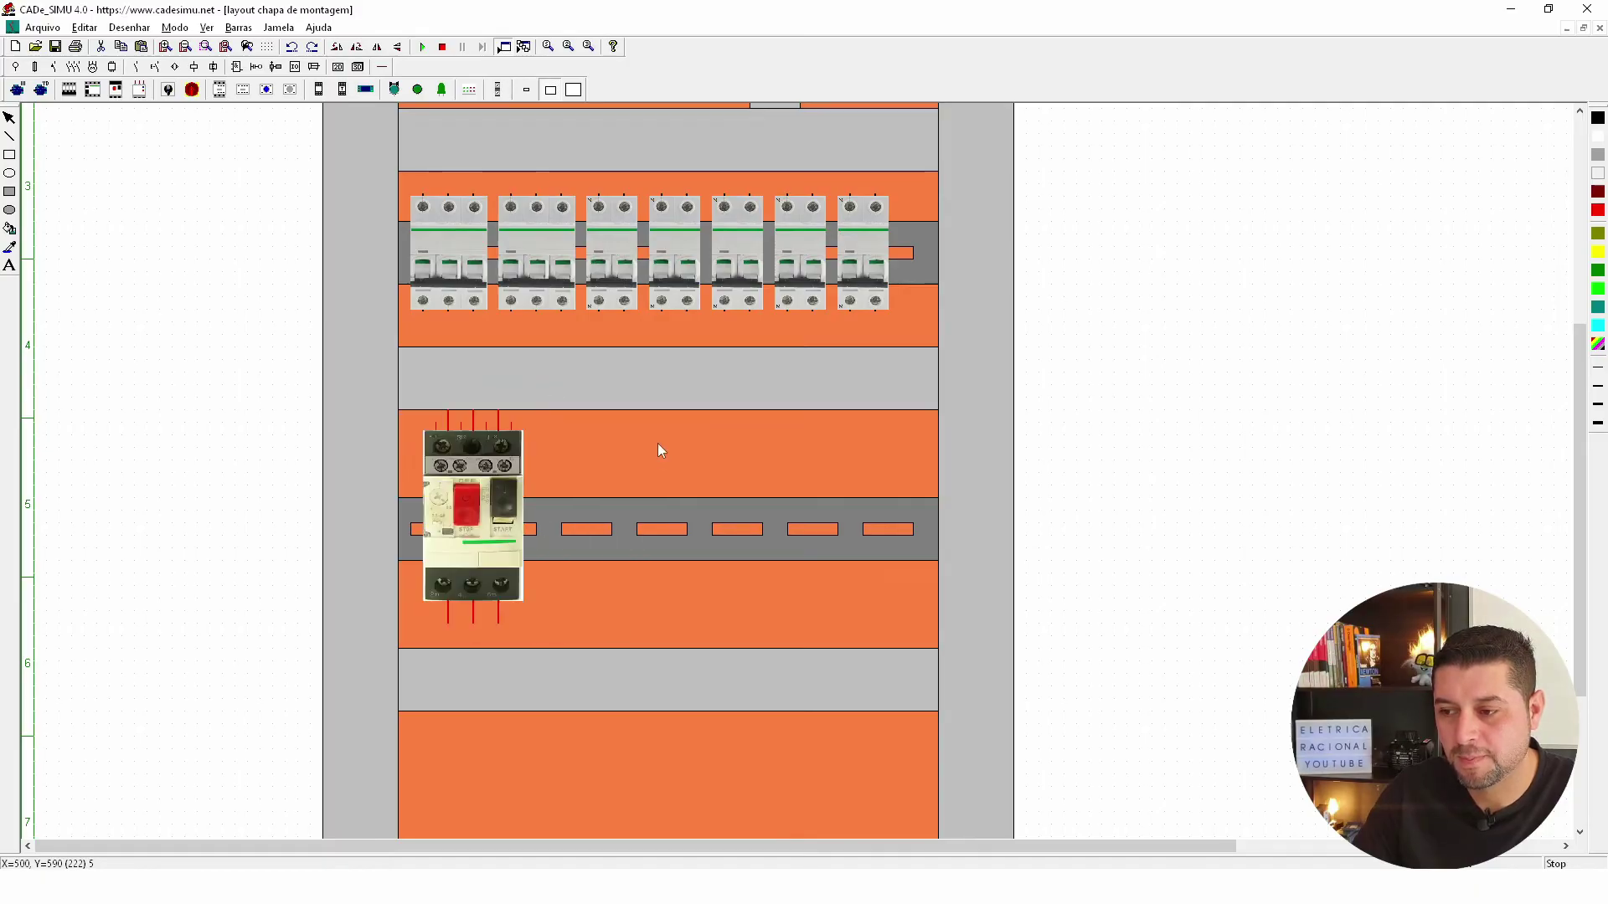
pyautogui.click(374, 506)
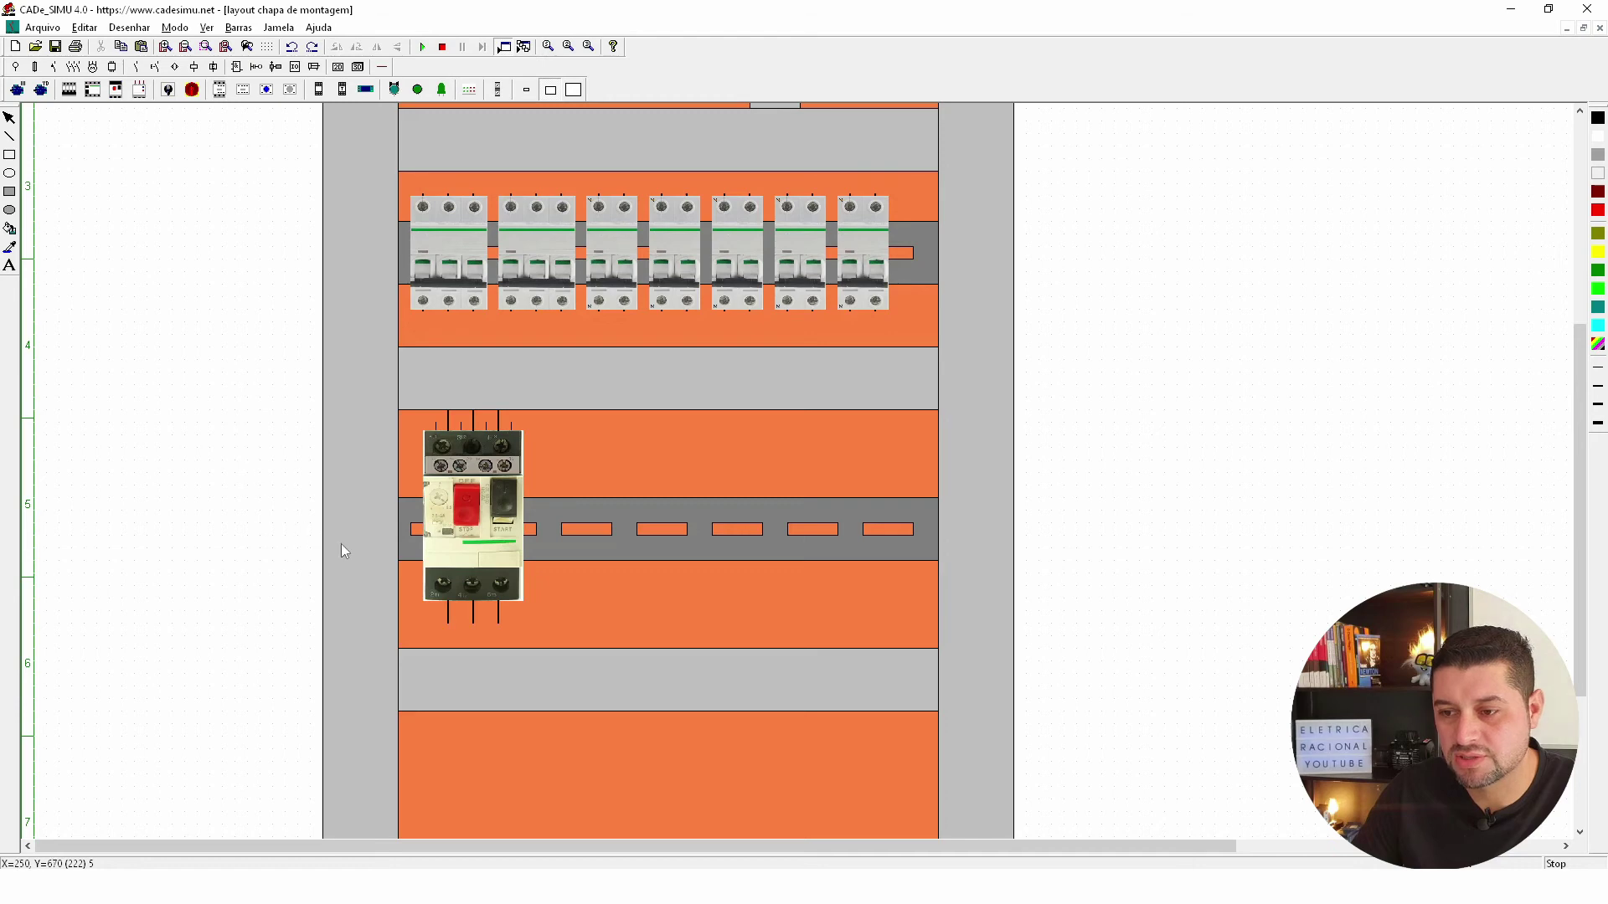
# Adjust the lower rail's height so it is centred on the motor protector.
pyautogui.moveTo(247, 397); pyautogui.dragTo(998, 619)
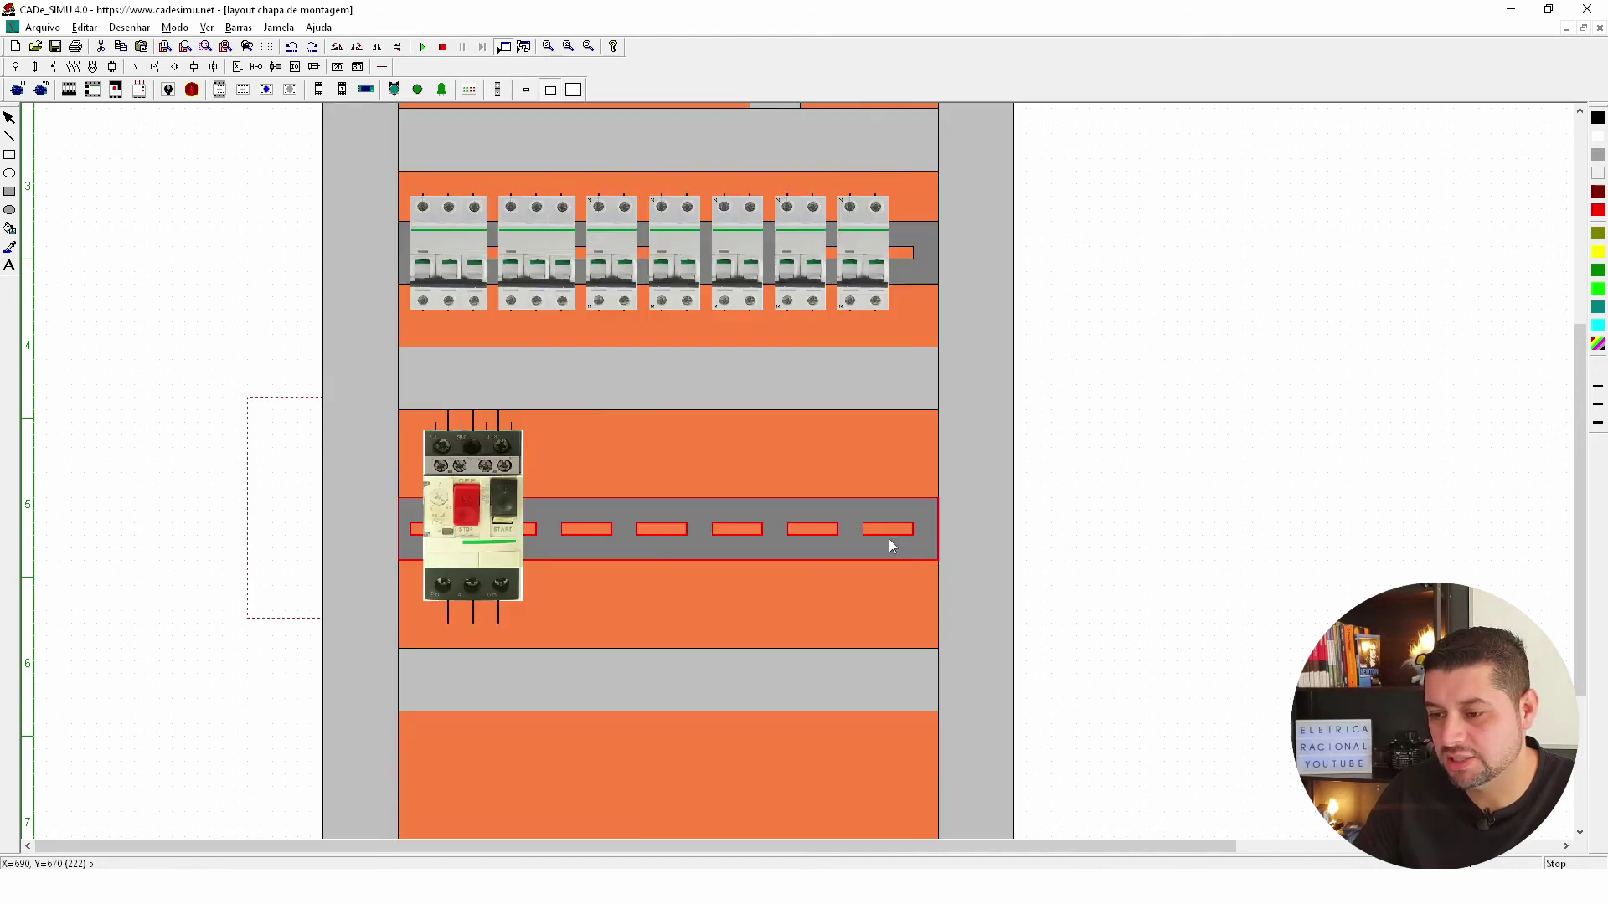
pyautogui.moveTo(887, 539); pyautogui.dragTo(888, 578)
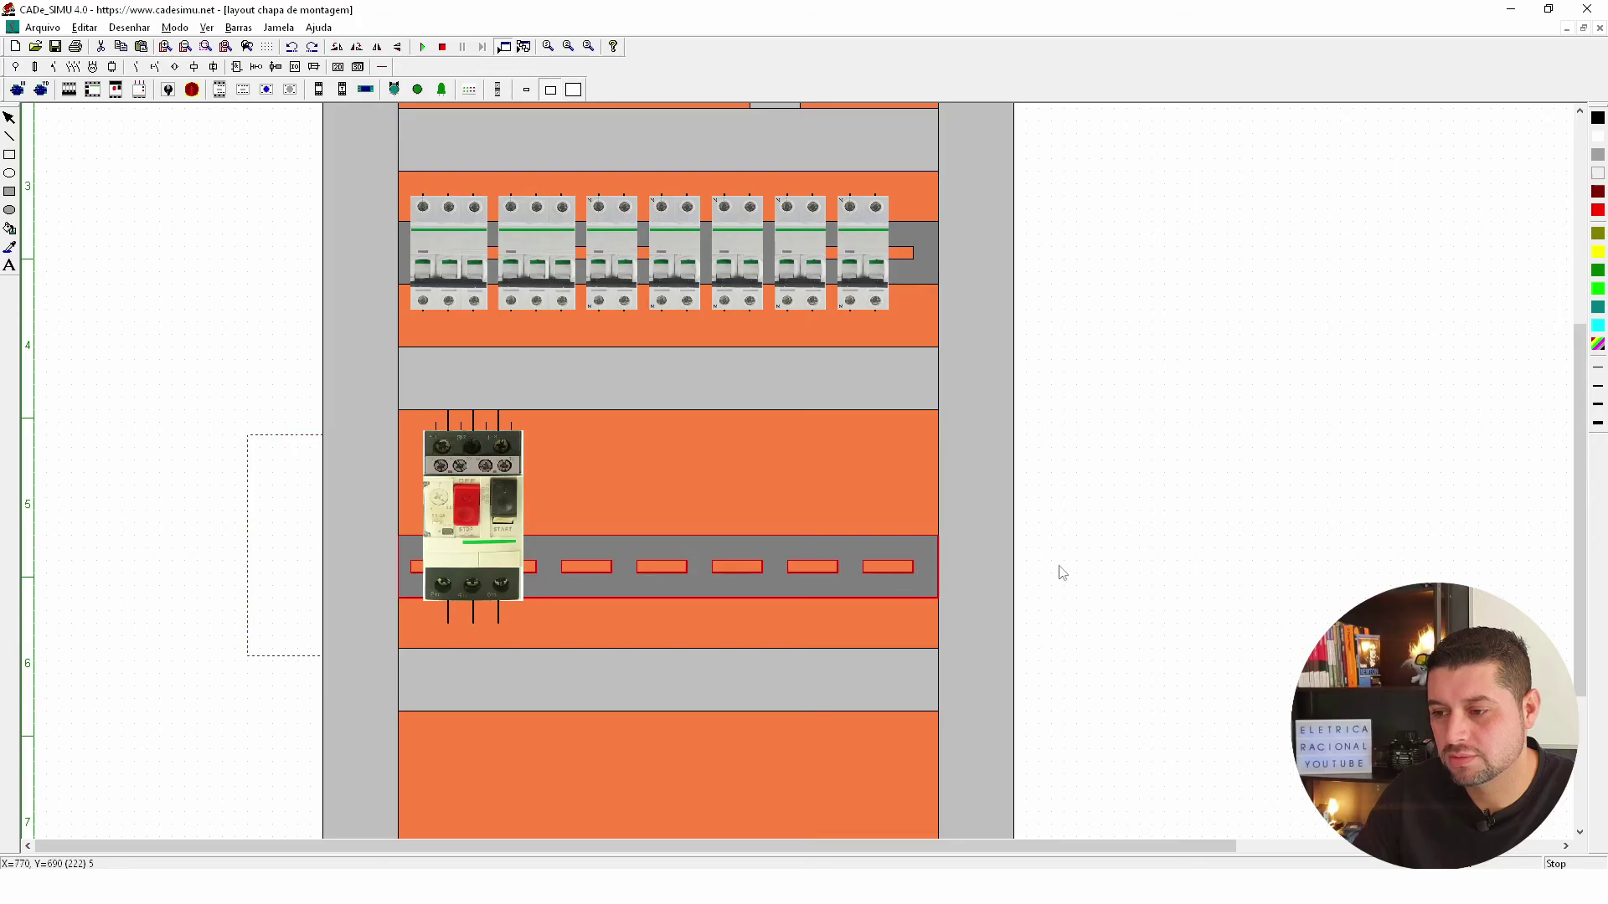
pyautogui.click(495, 501)
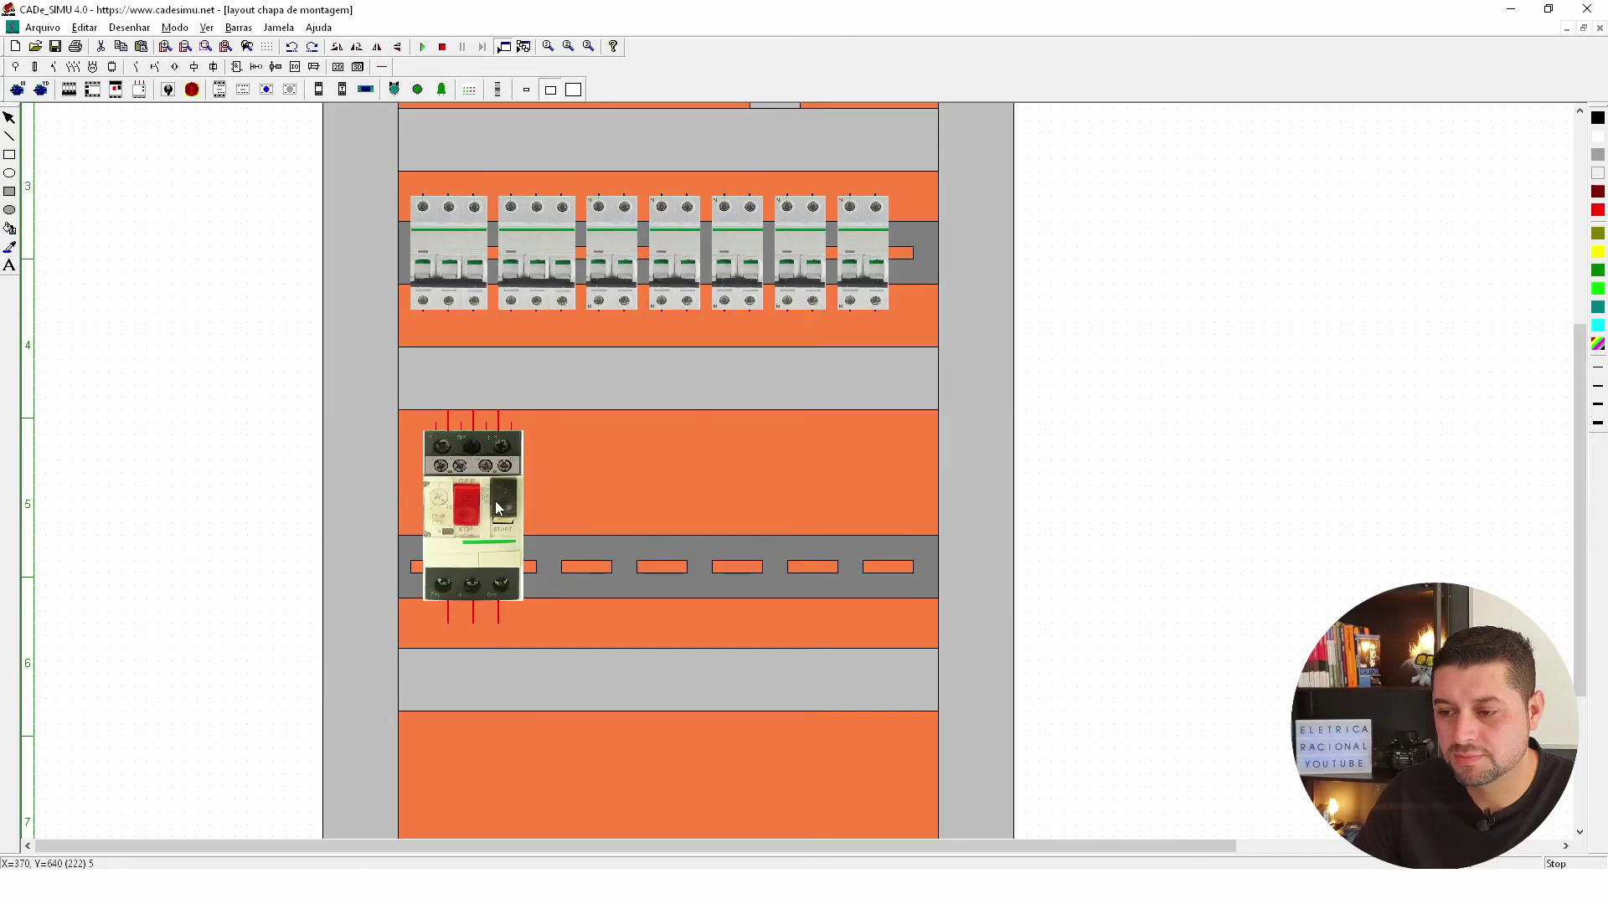
pyautogui.moveTo(497, 506); pyautogui.dragTo(499, 527)
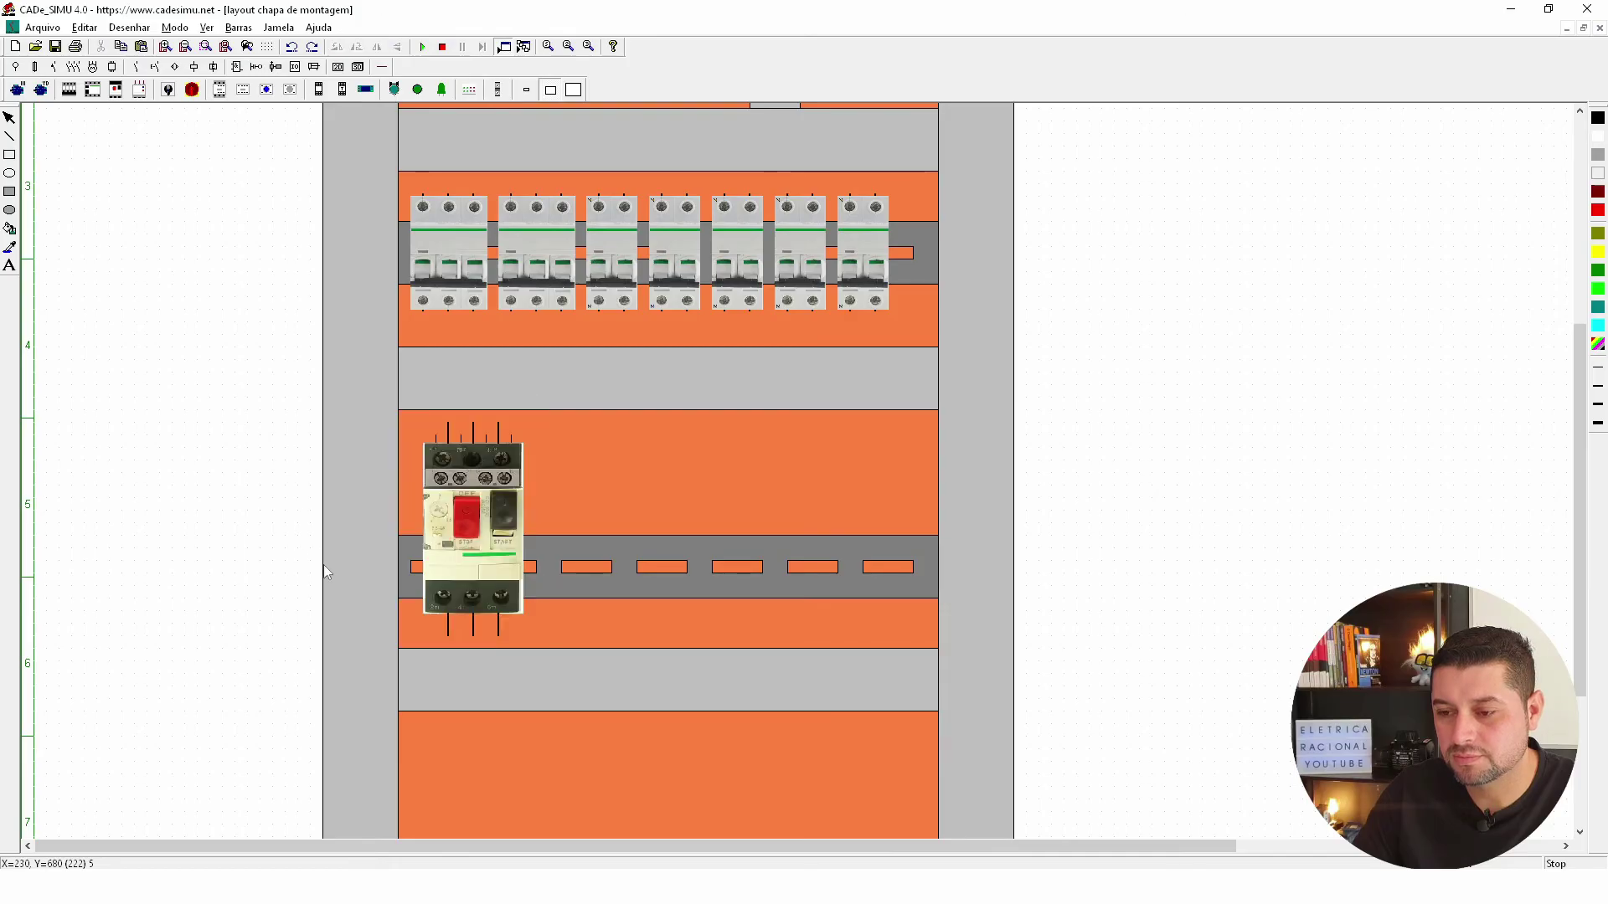
pyautogui.moveTo(285, 510)
pyautogui.mouseDown()
pyautogui.moveTo(687, 597)
pyautogui.moveTo(1012, 616)
pyautogui.mouseUp()
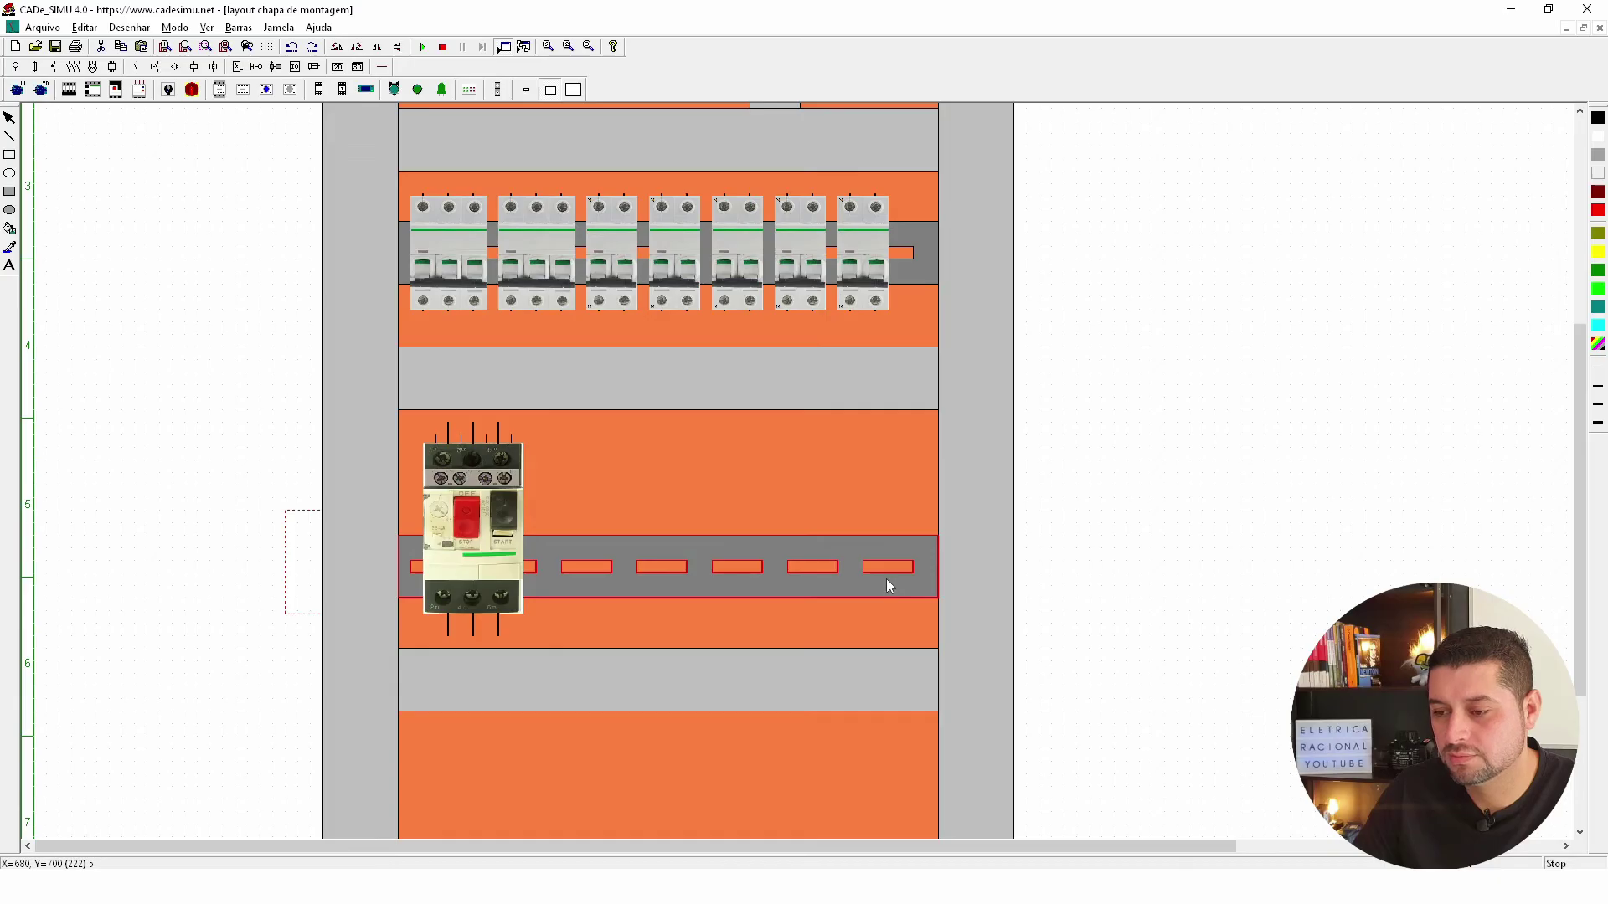
pyautogui.moveTo(886, 584); pyautogui.dragTo(888, 549)
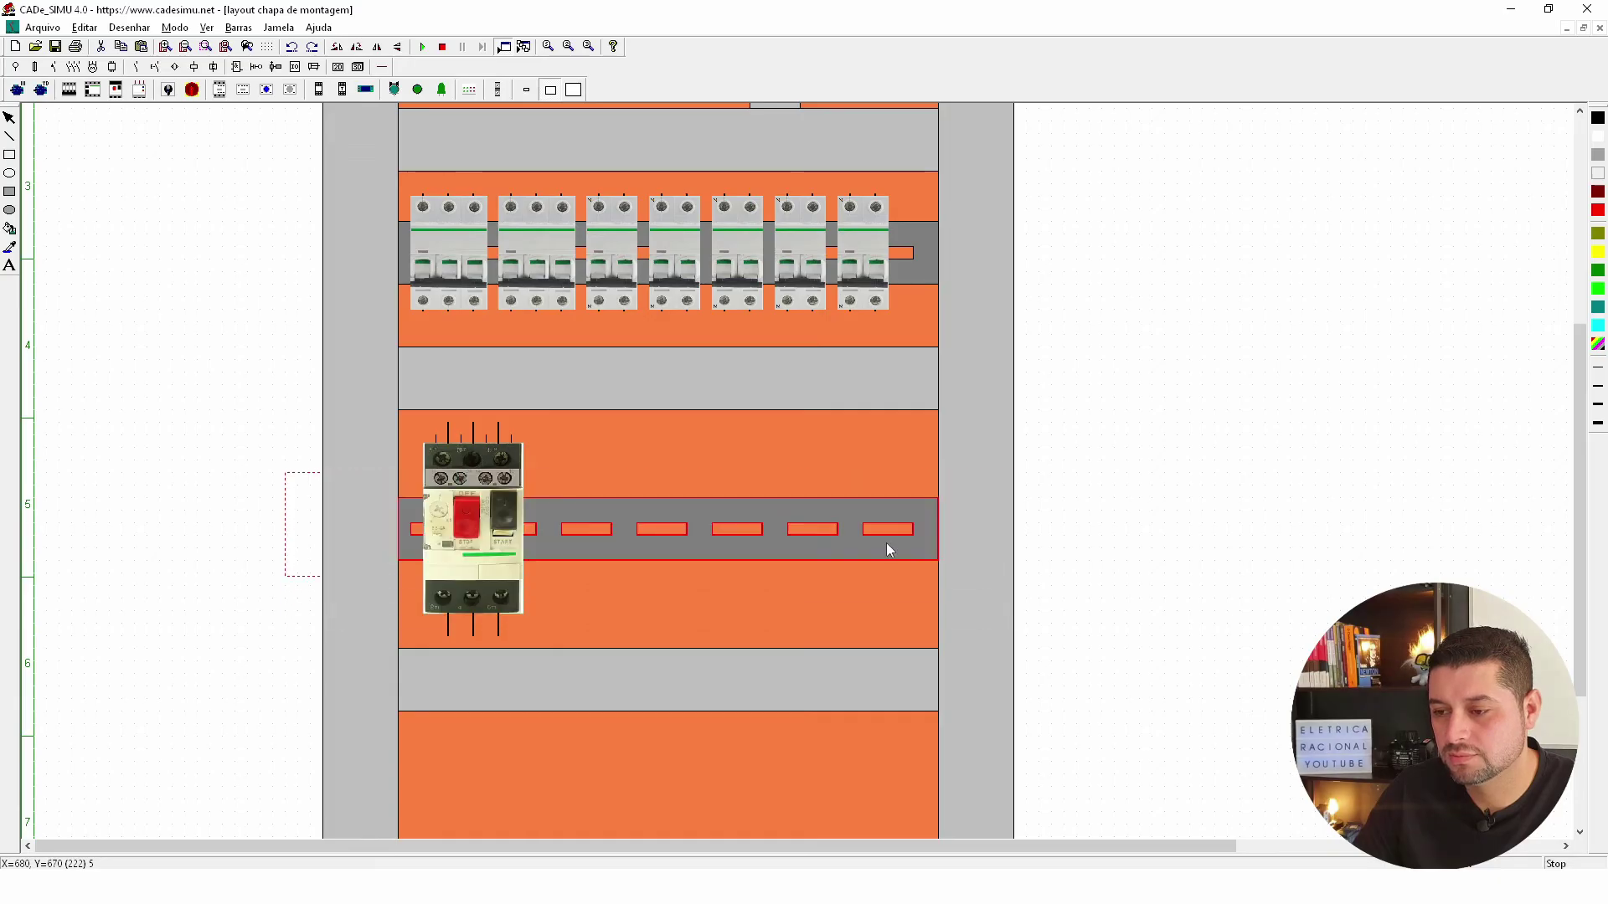
pyautogui.click(1182, 517)
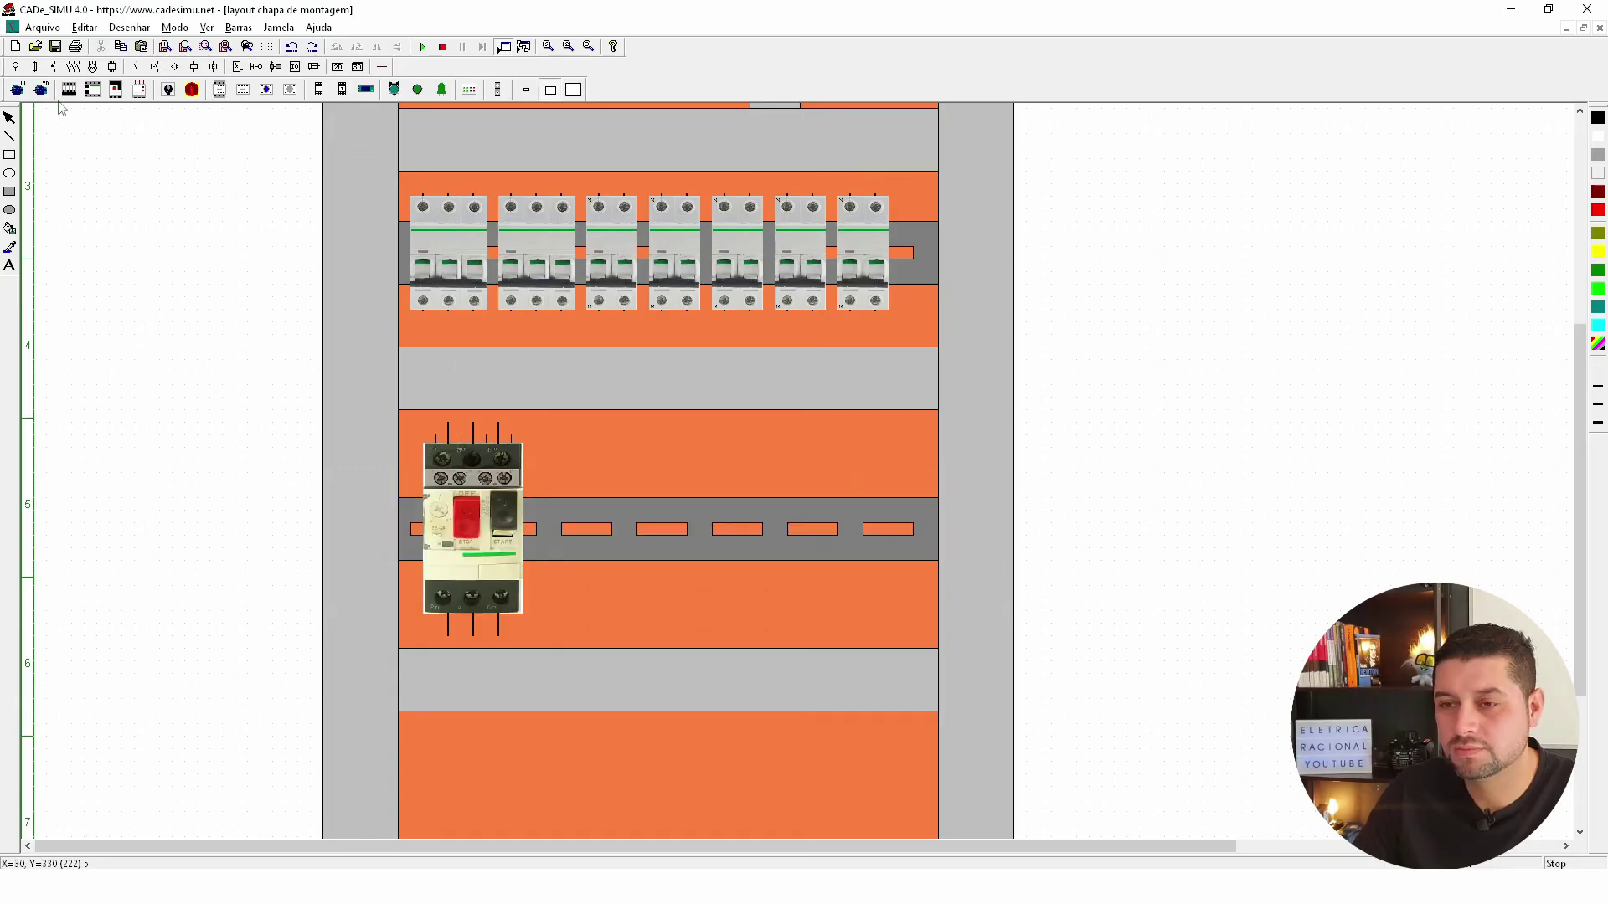
# Paint over the motor protector's terminal leads with orange lines so they blend into the plate.
pyautogui.scroll(-2, 255, 546)
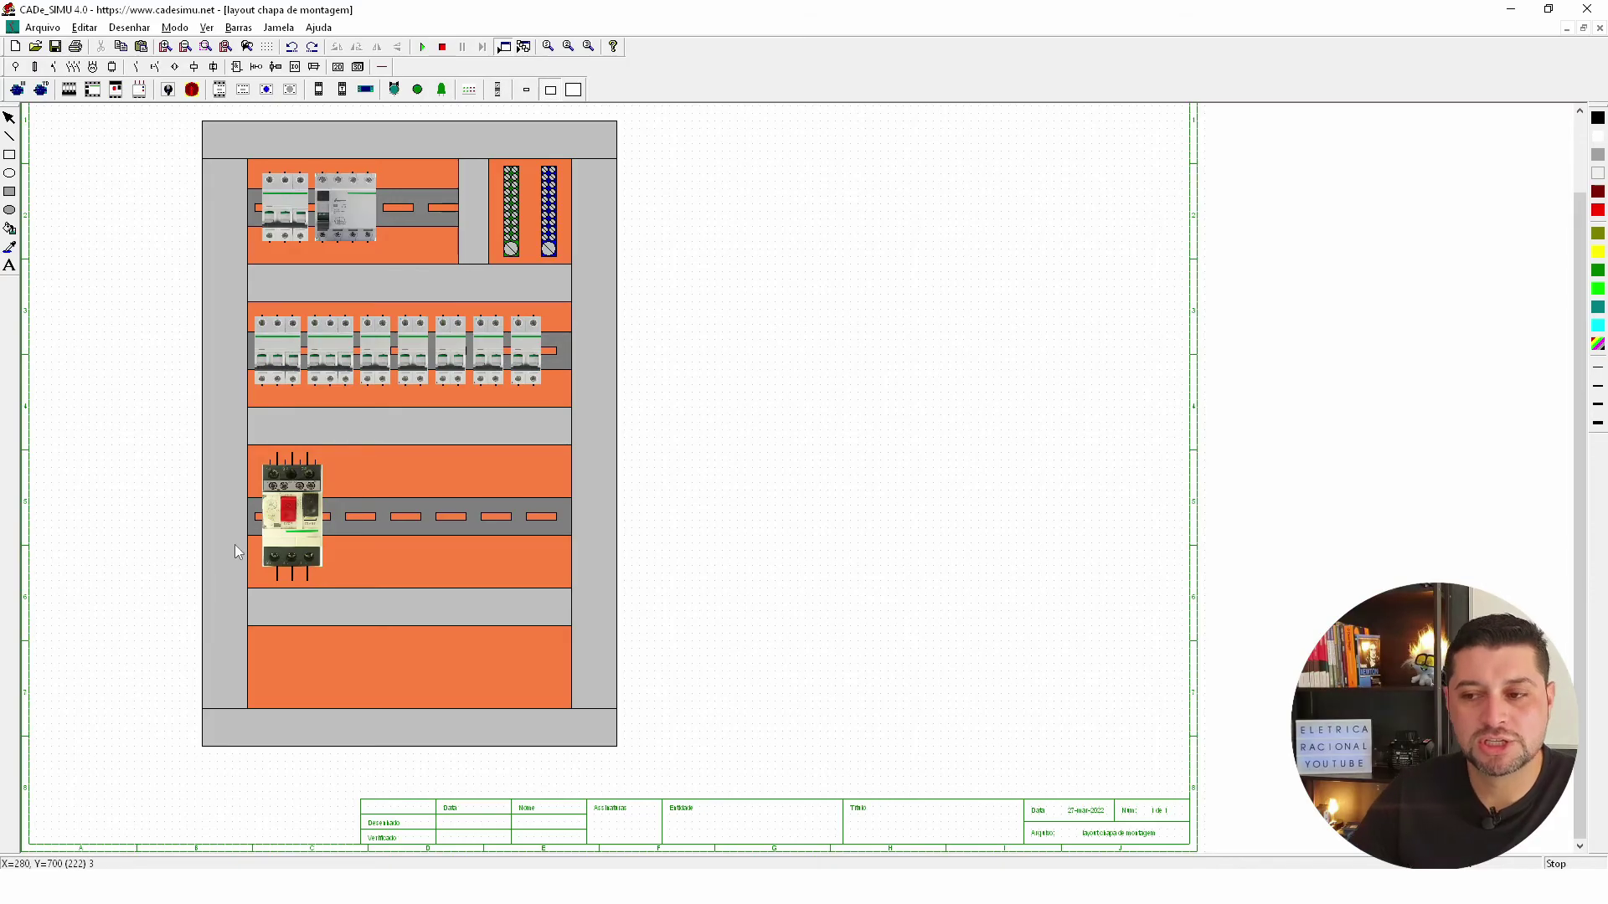
pyautogui.scroll(1, 267, 524)
pyautogui.scroll(1, 445, 649)
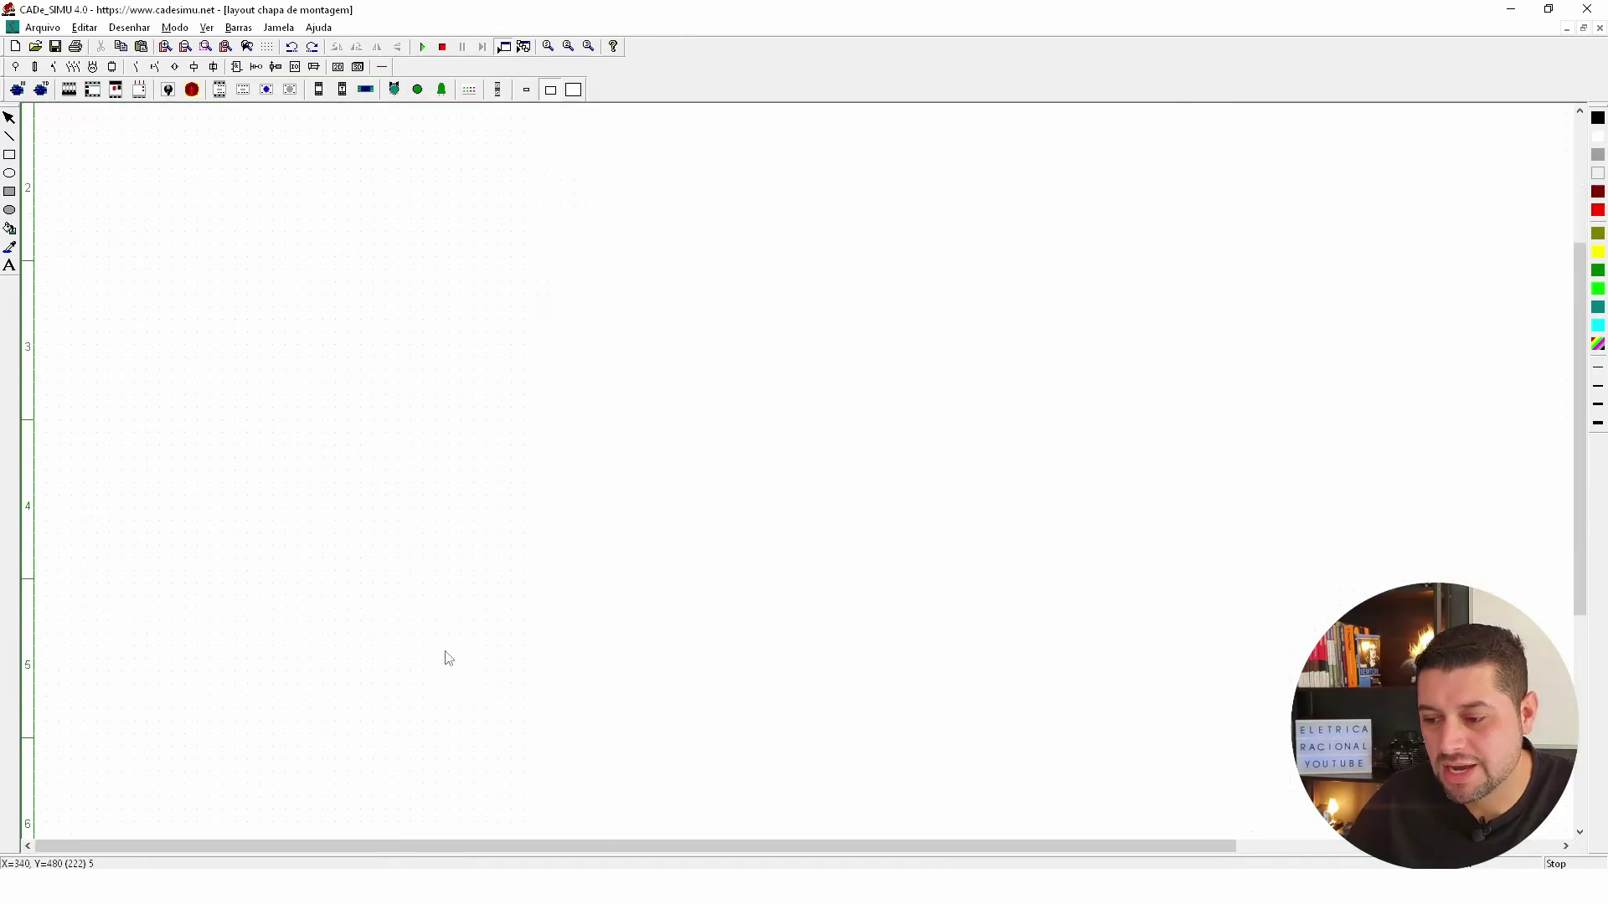
pyautogui.scroll(-3, 448, 645)
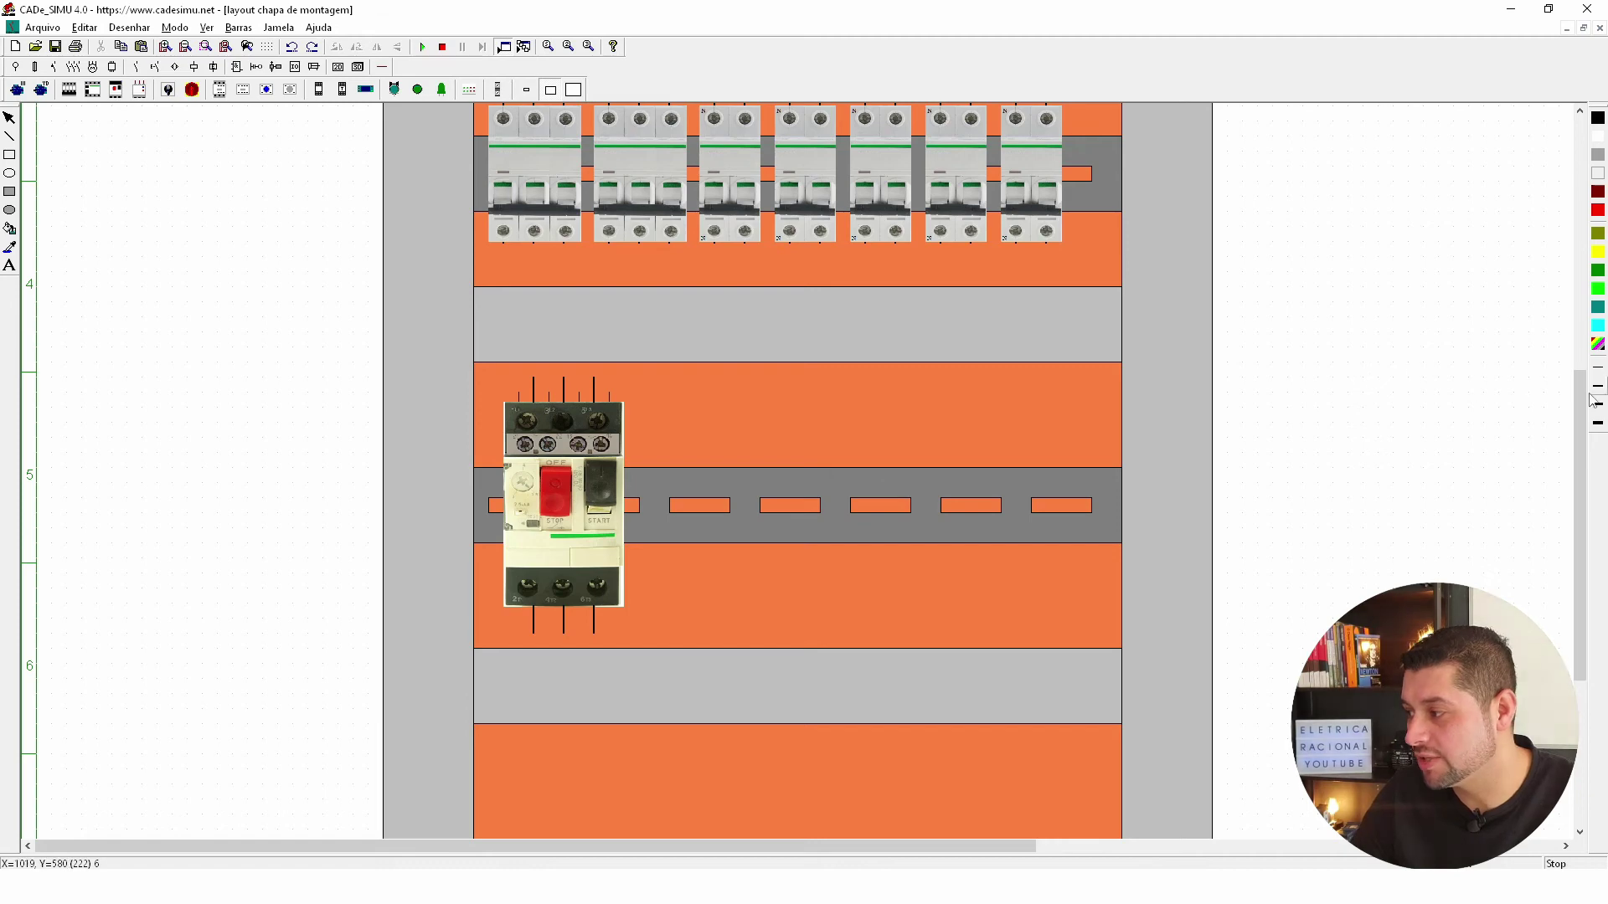
pyautogui.click(1597, 343)
pyautogui.click(745, 384)
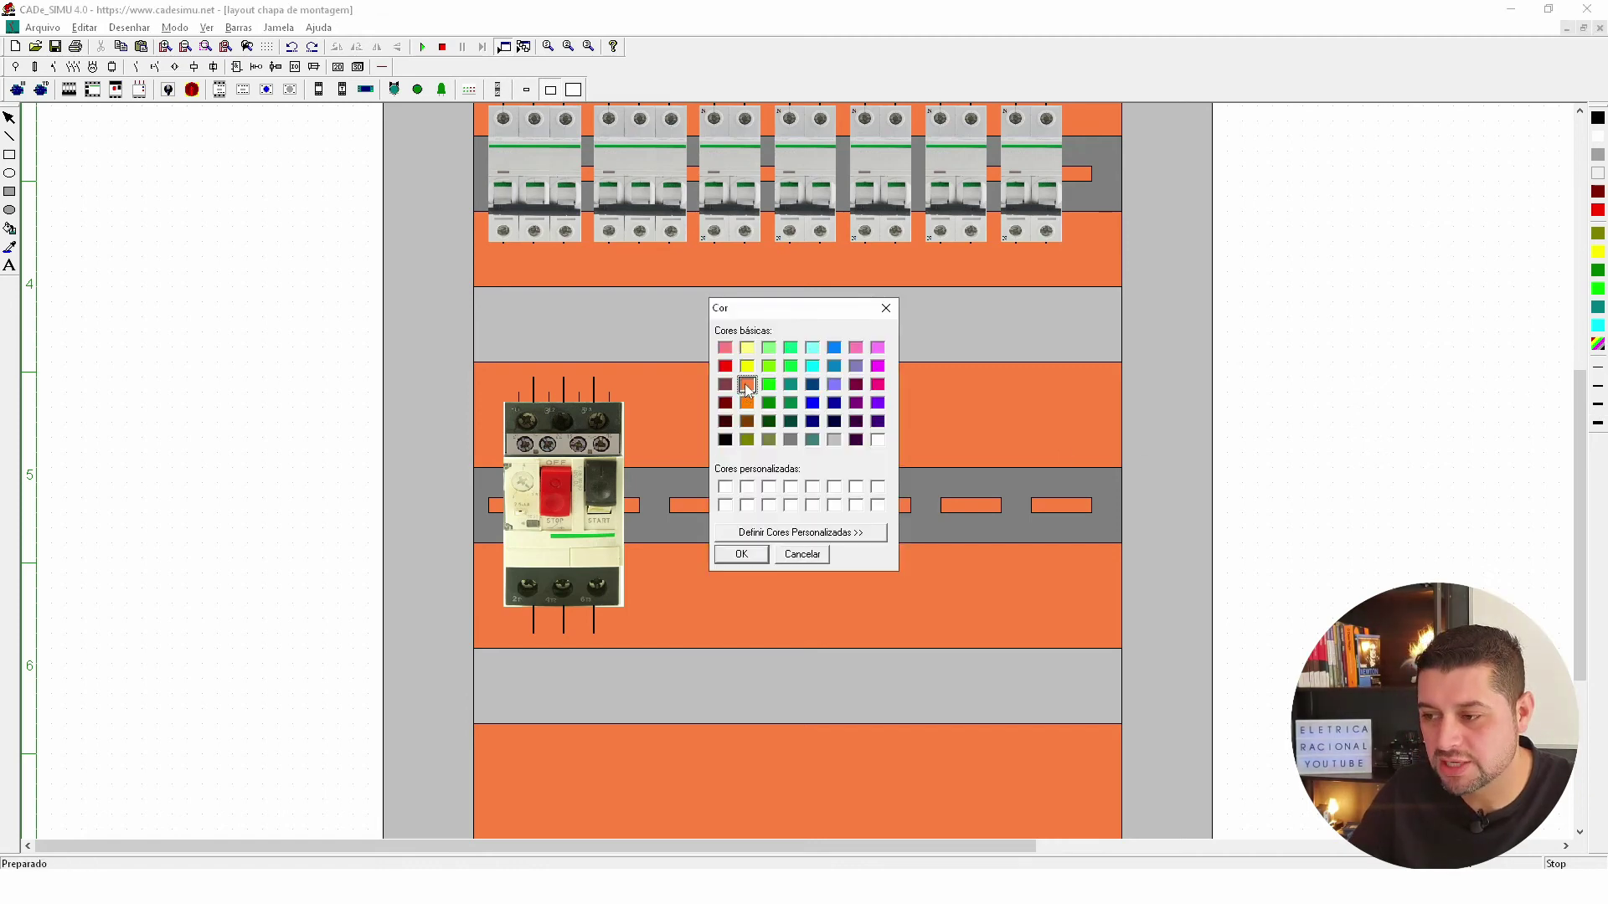
pyautogui.click(743, 553)
pyautogui.click(9, 135)
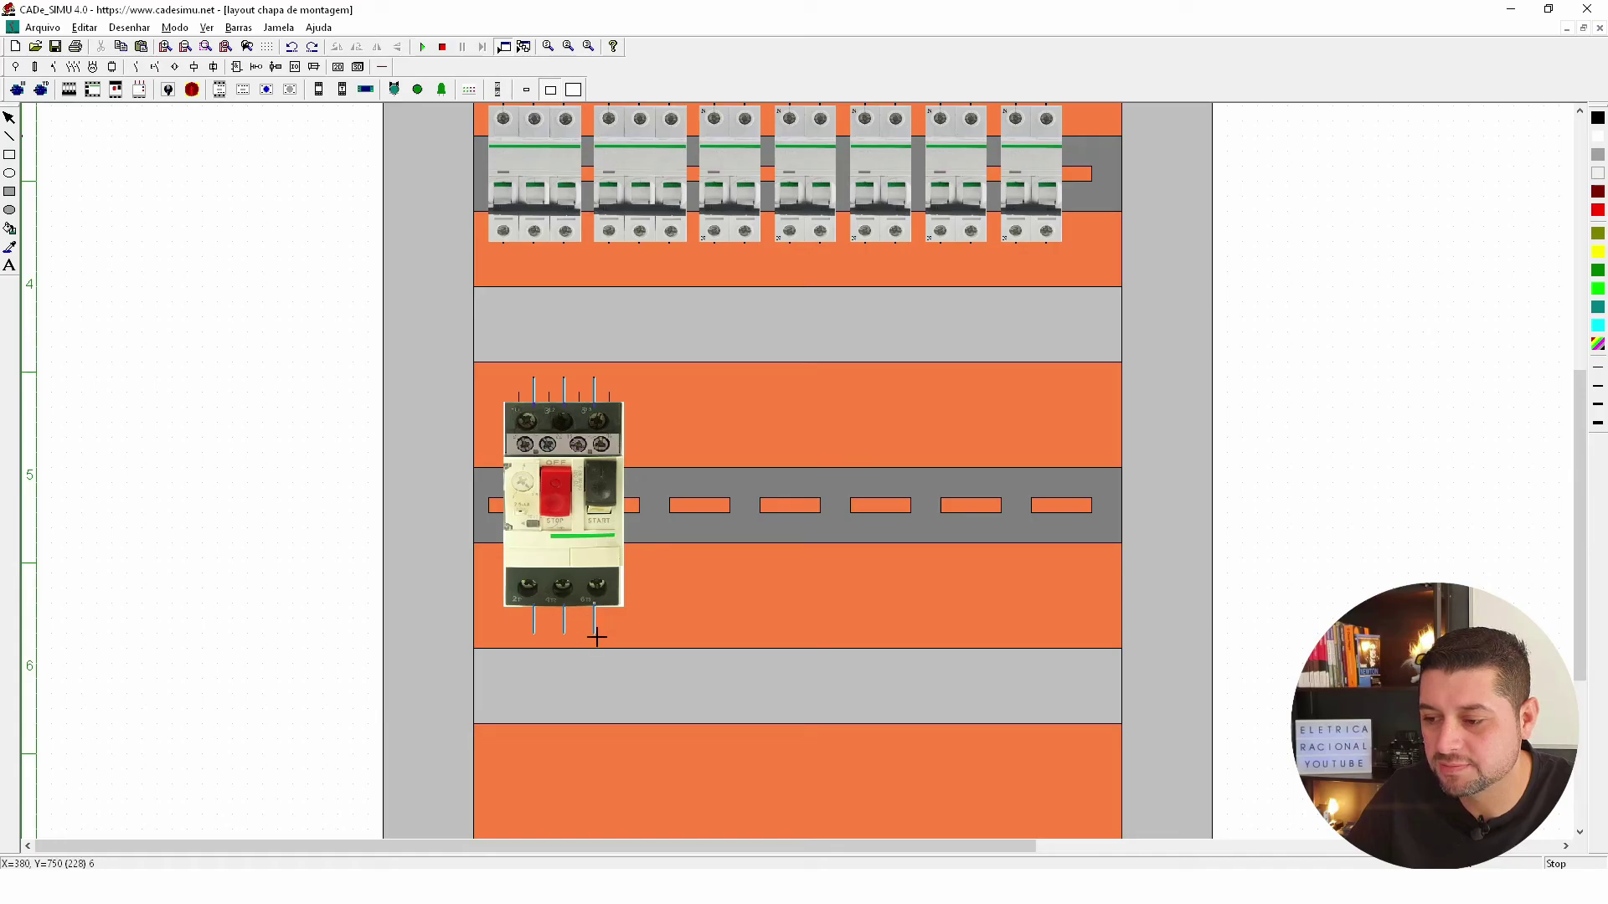
pyautogui.rightClick(597, 638)
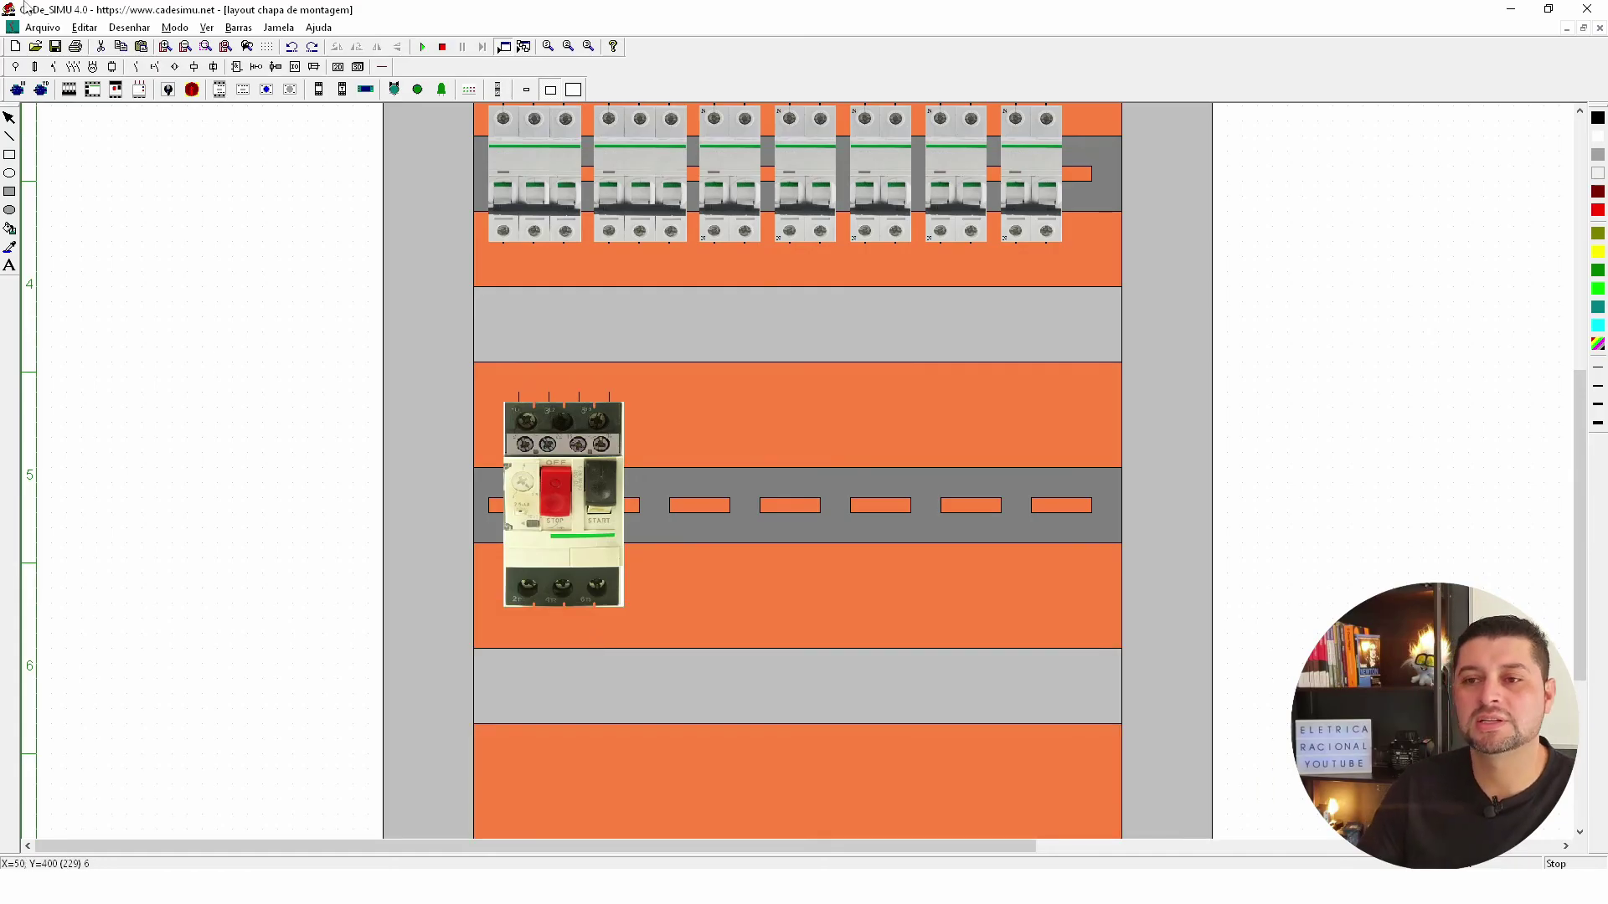
# Place a contactor, labelled -KM, on the lower DIN rail beside the motor protector.
pyautogui.click(219, 89)
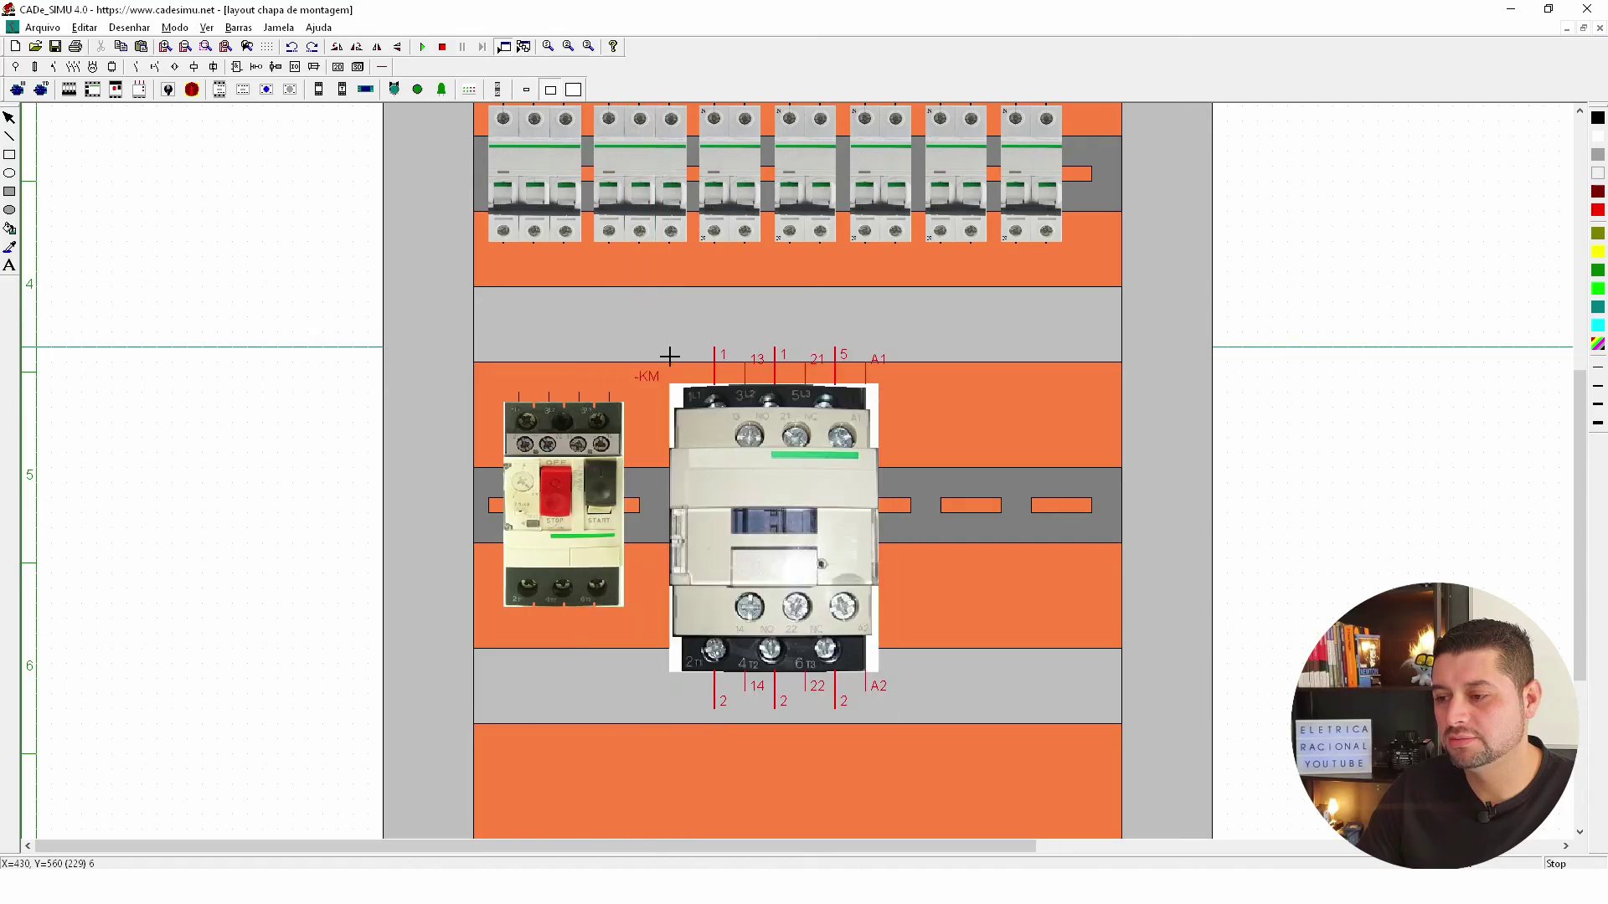
pyautogui.click(669, 356)
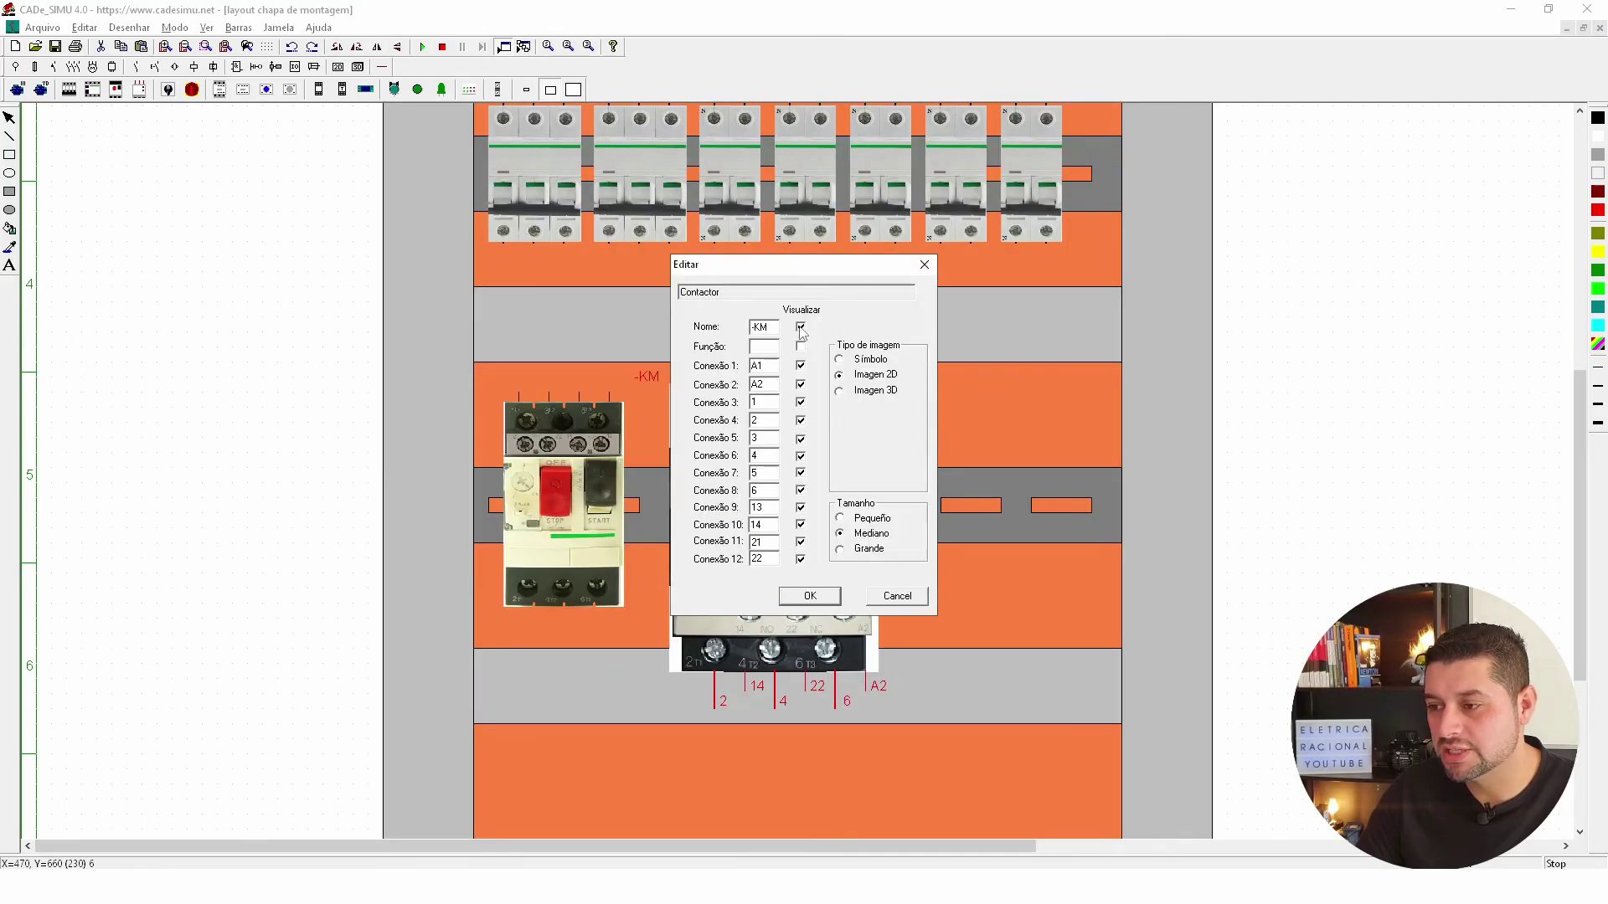
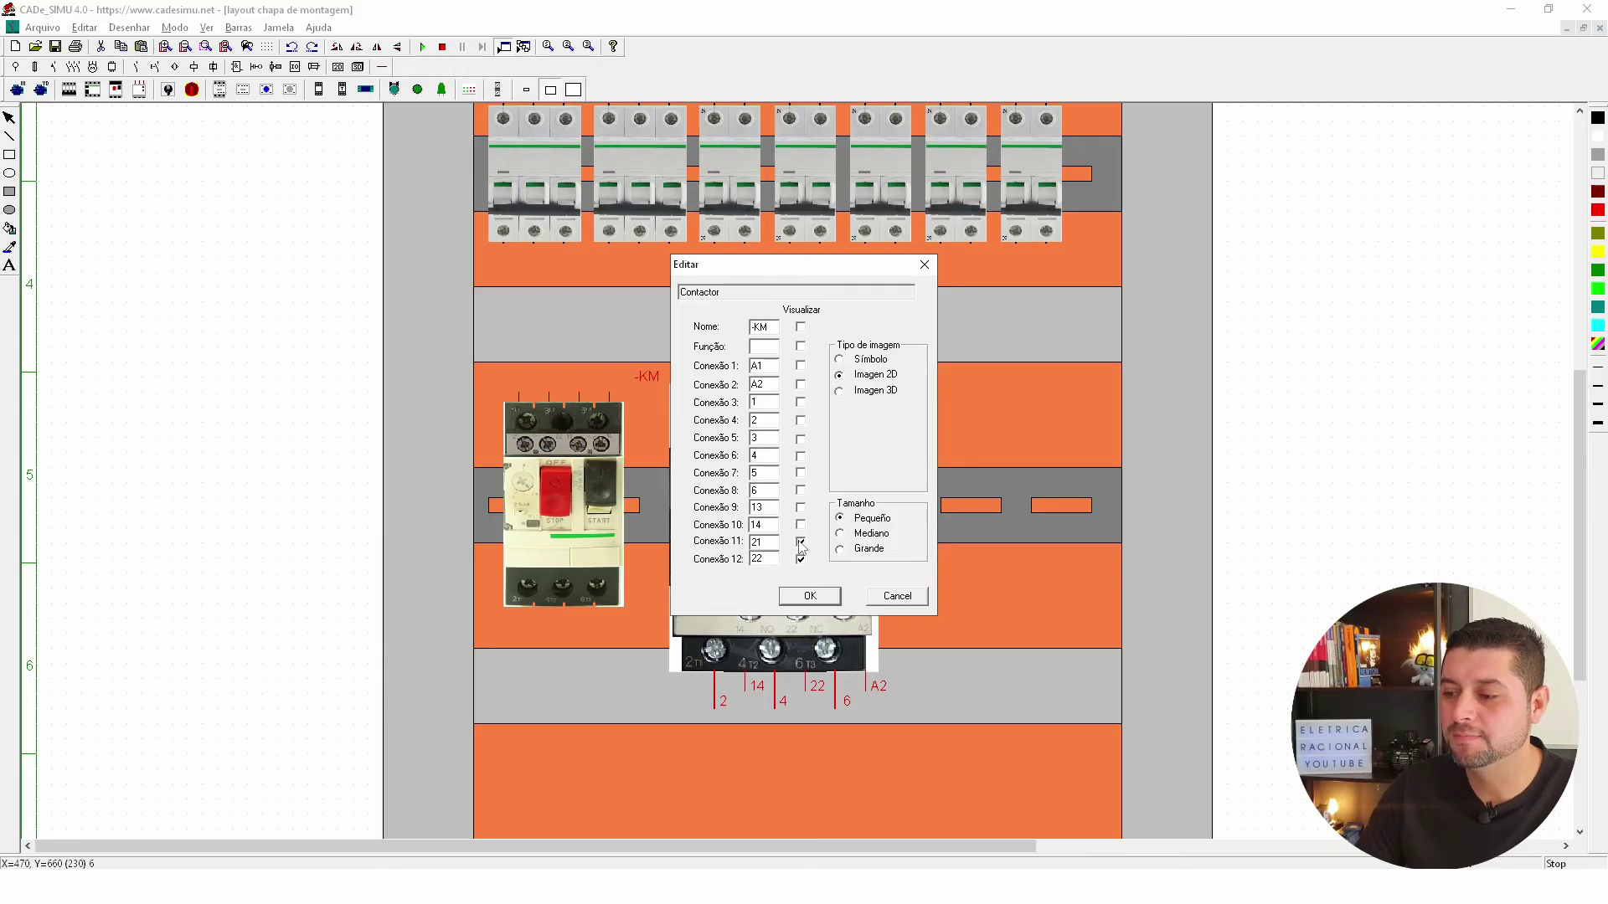
# Confirm the contactor settings and seat it on the DIN rail beside the motor protector.
pyautogui.click(810, 597)
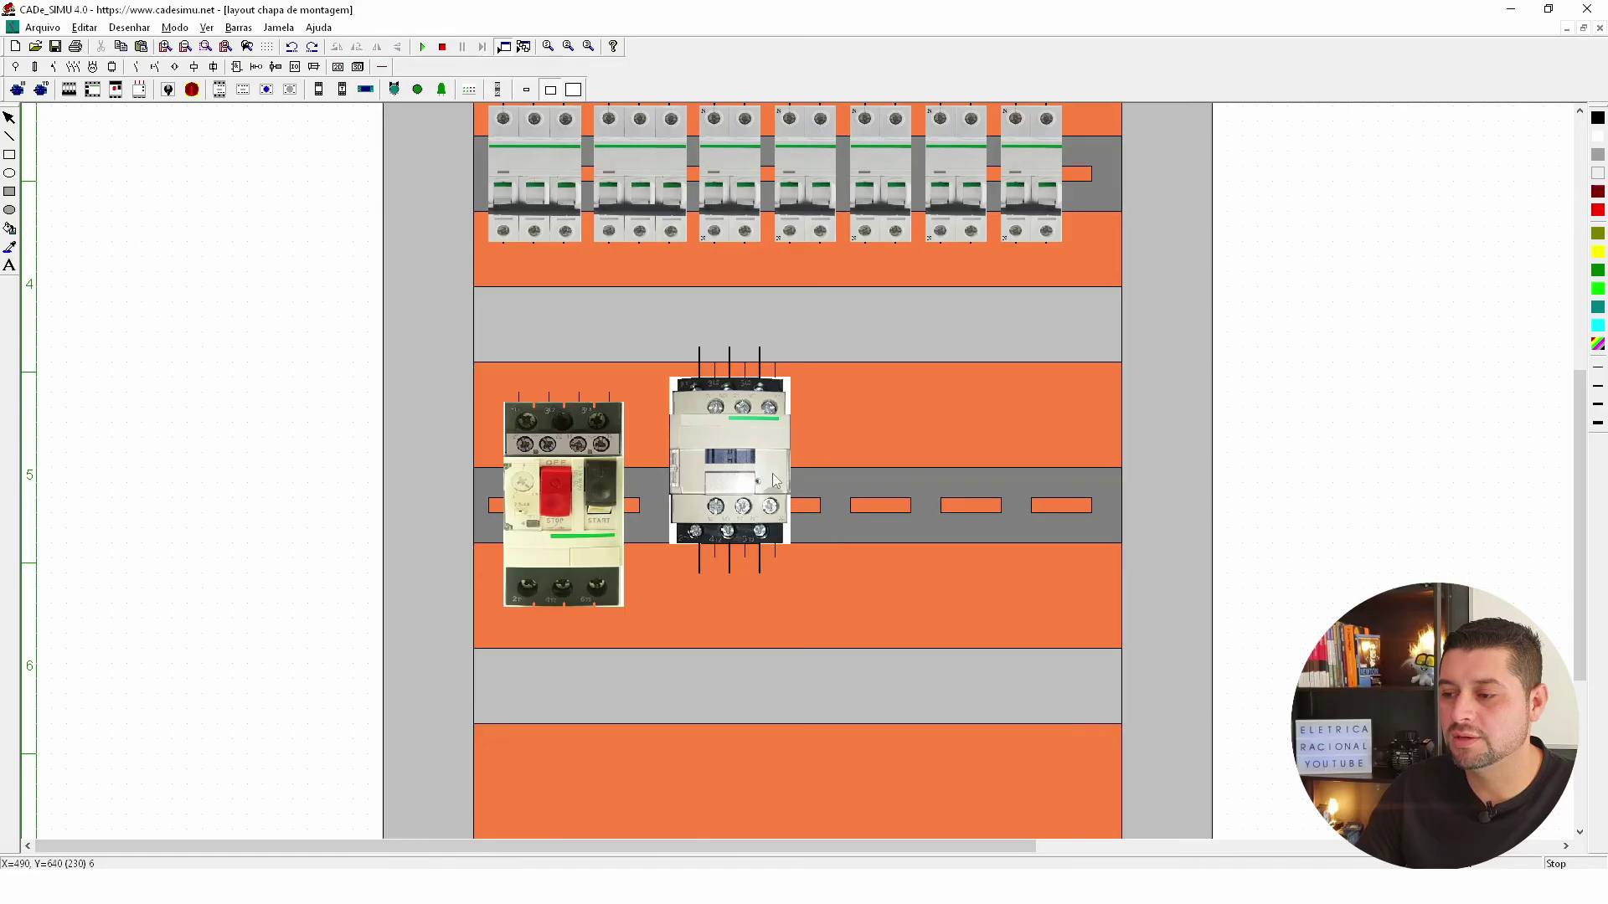
pyautogui.moveTo(772, 474); pyautogui.dragTo(750, 504)
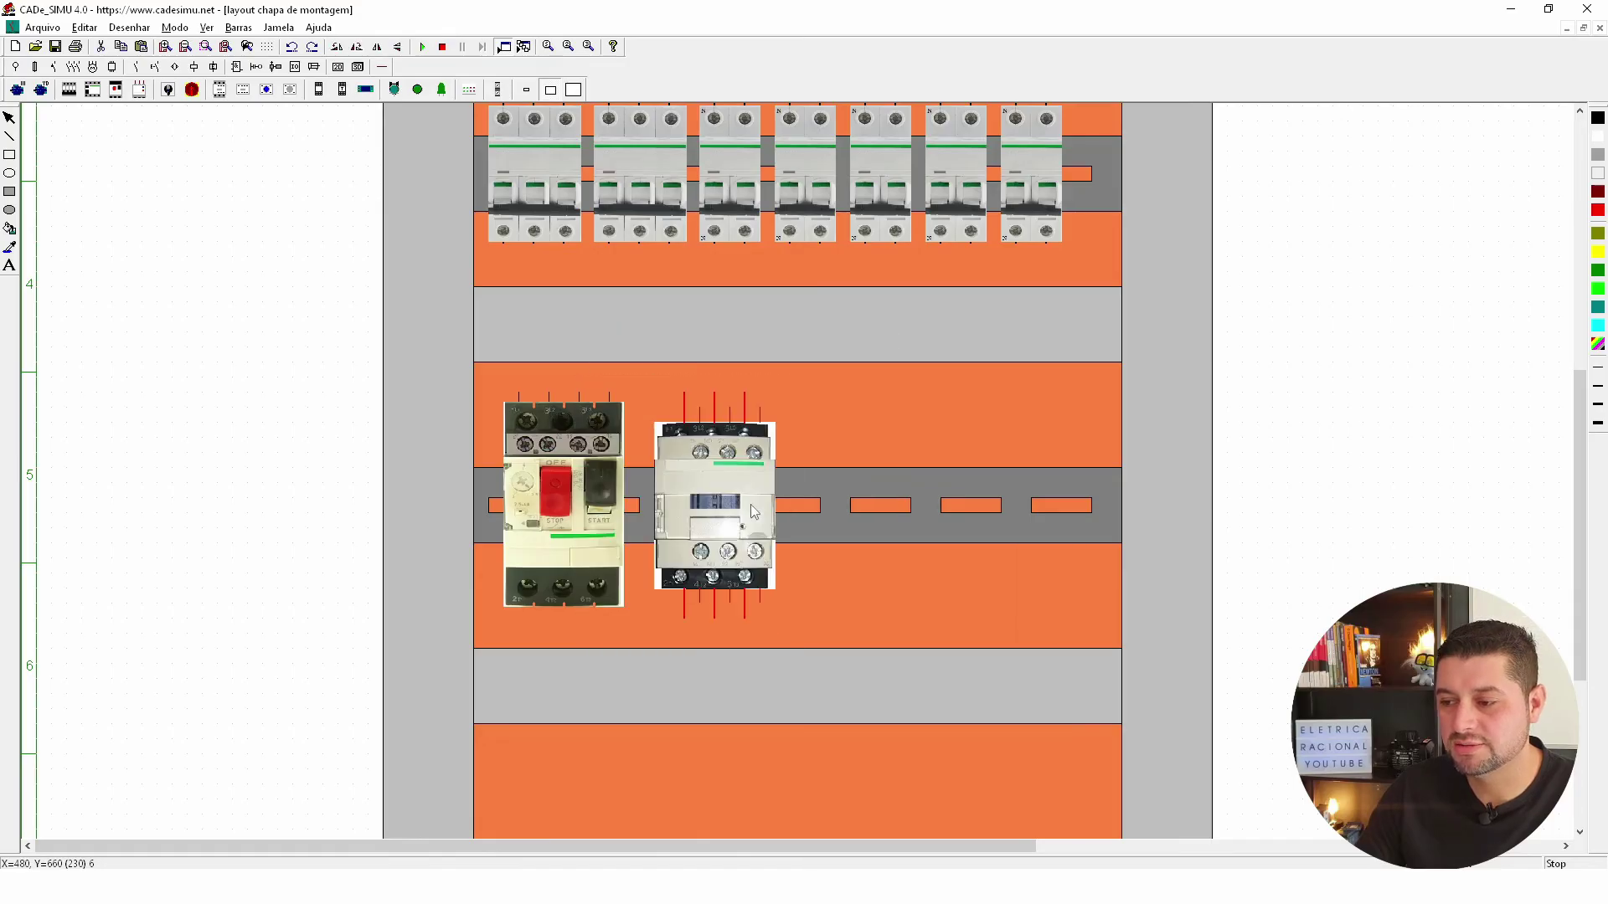
pyautogui.click(1421, 483)
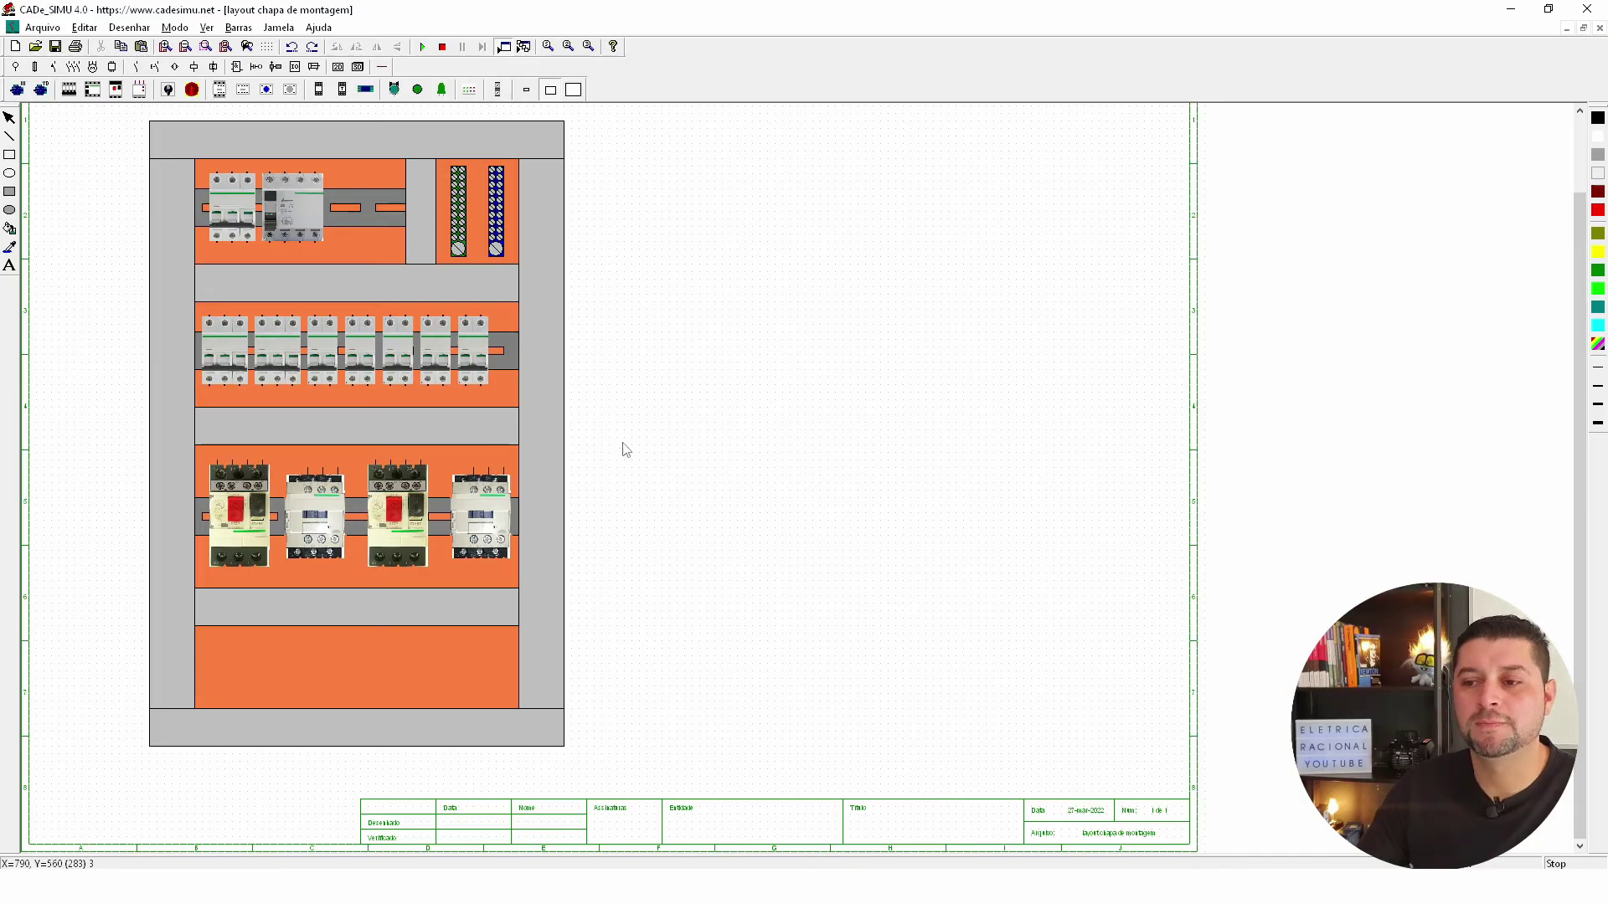
pyautogui.scroll(1, 400, 575)
pyautogui.scroll(-2, 400, 576)
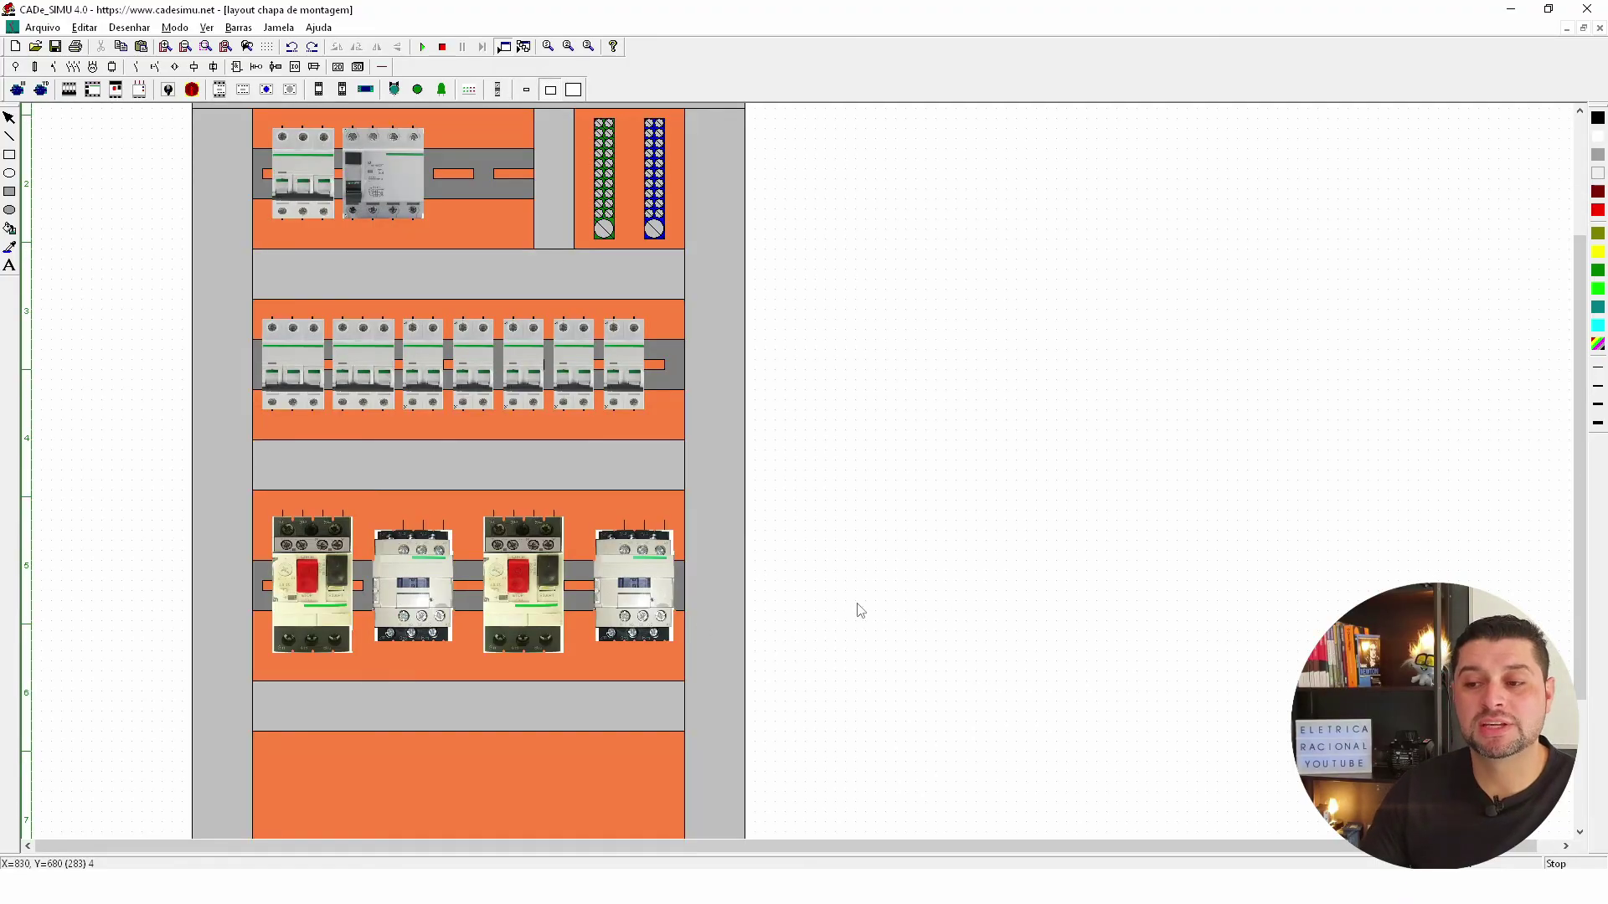
pyautogui.scroll(-2, 814, 574)
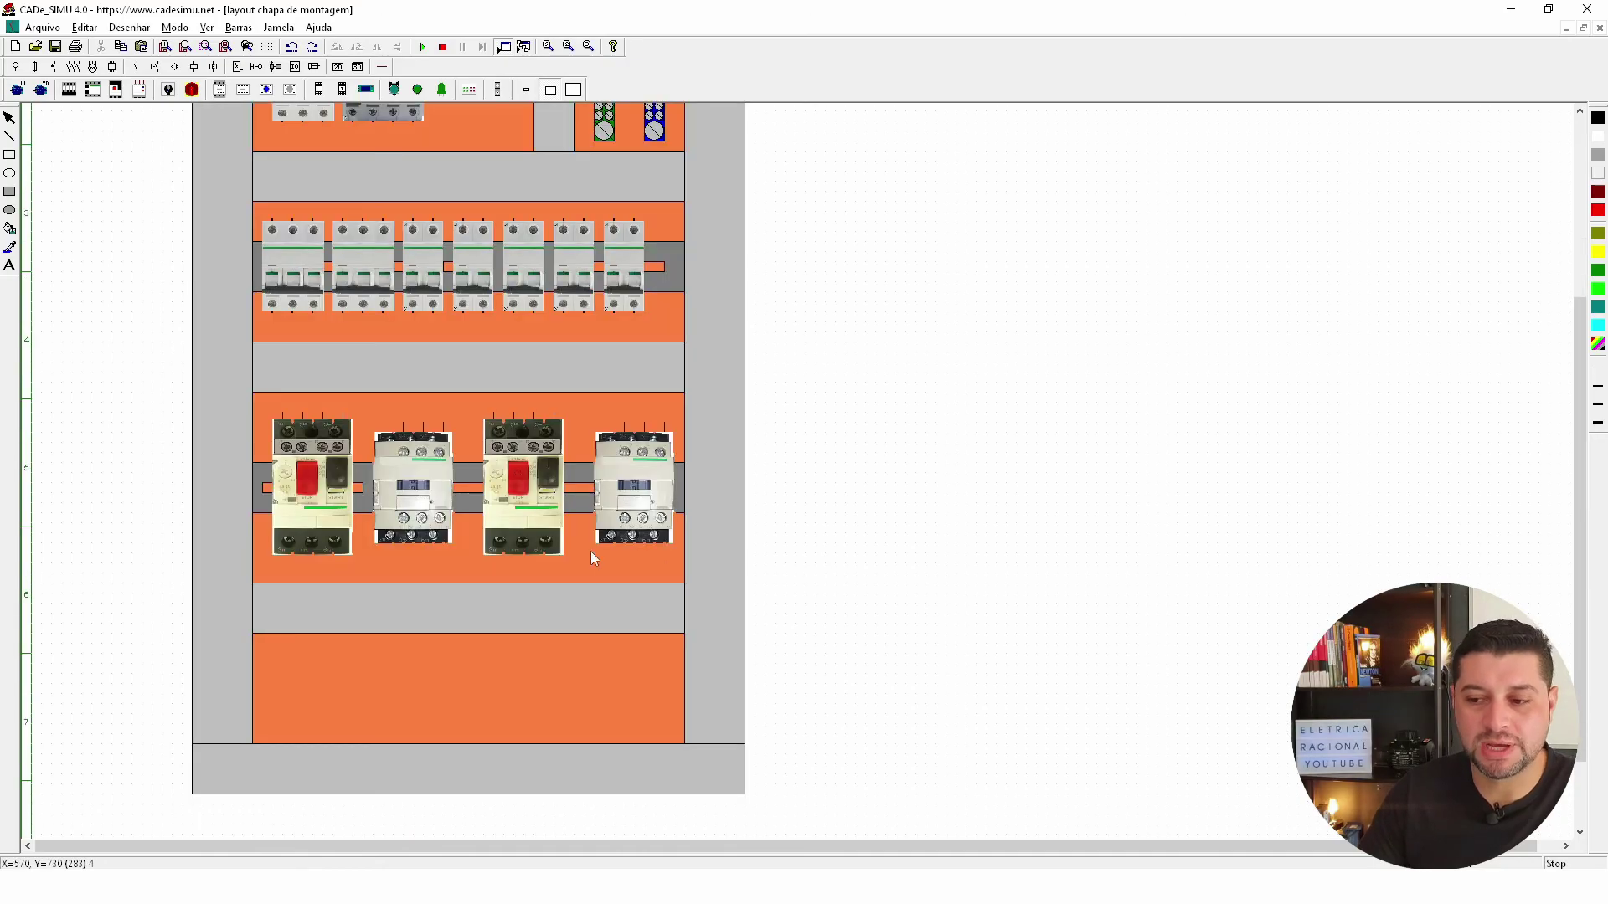
pyautogui.scroll(-1, 318, 488)
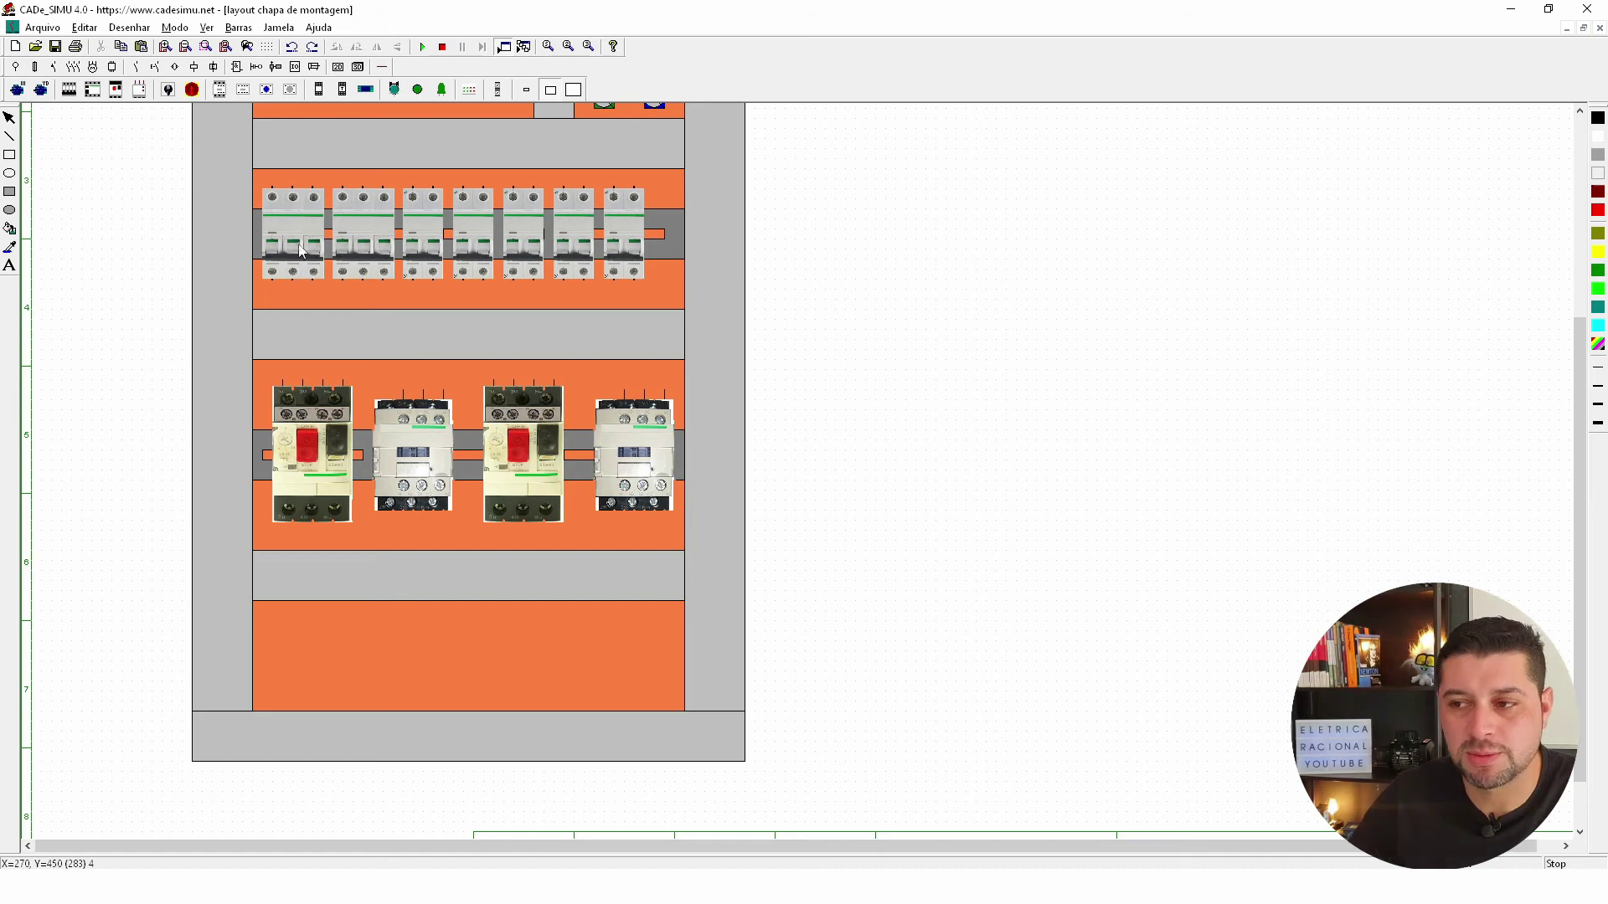
pyautogui.scroll(4, 302, 251)
pyautogui.scroll(-1, 318, 176)
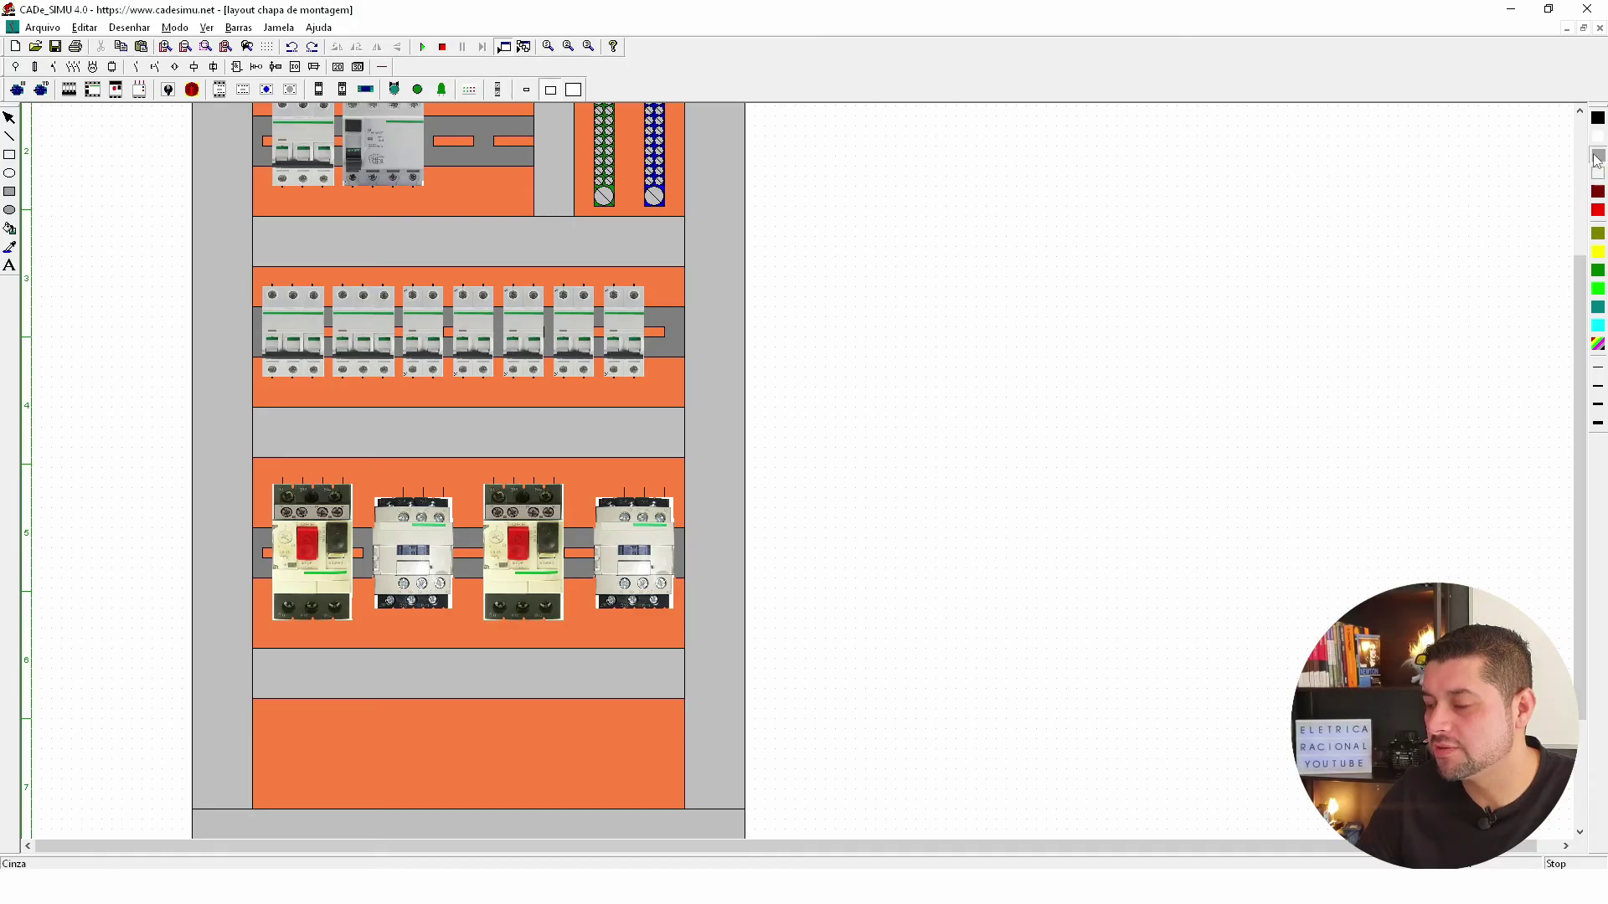
# Draw a grey filled rail-sized rectangle and place it on the bottom orange plate.
pyautogui.click(11, 193)
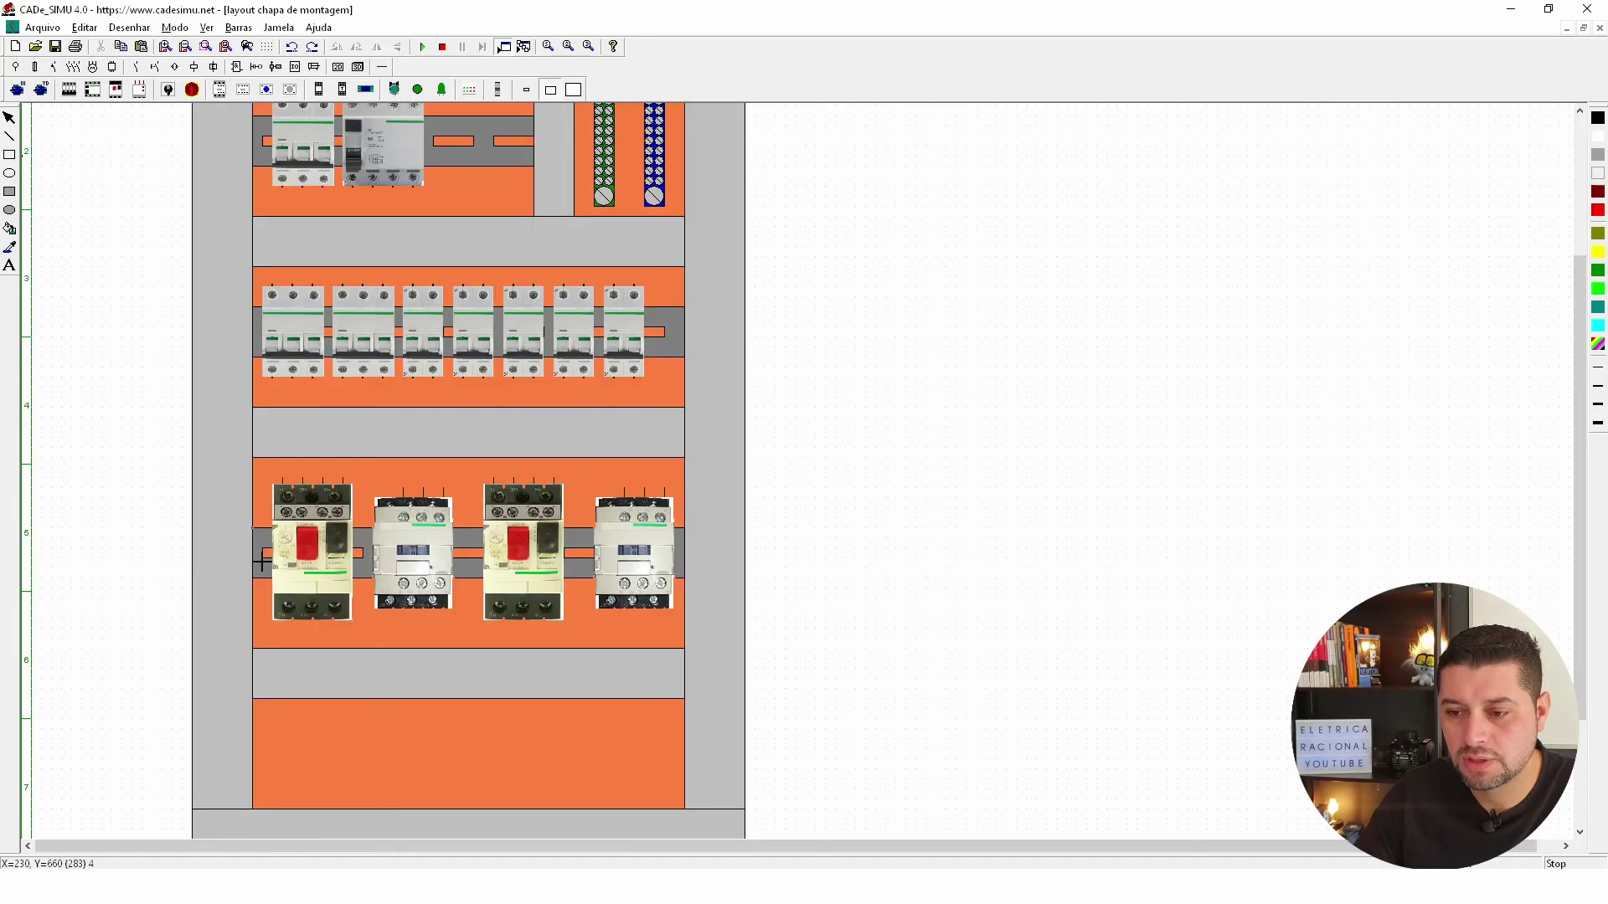
pyautogui.moveTo(262, 559); pyautogui.dragTo(688, 583)
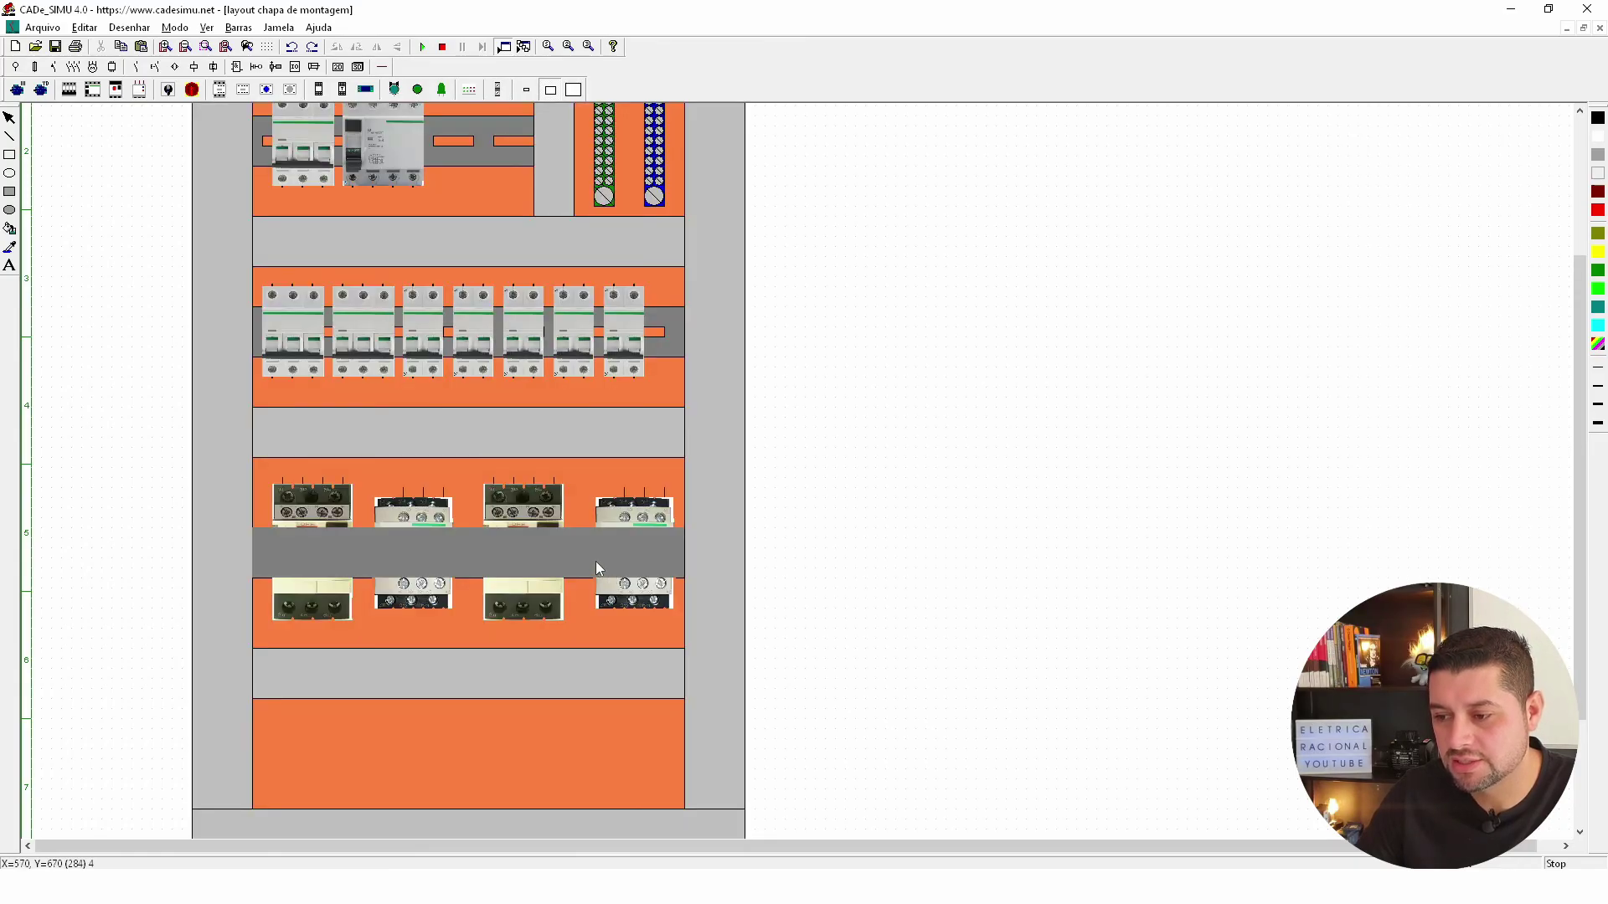
pyautogui.click(611, 772)
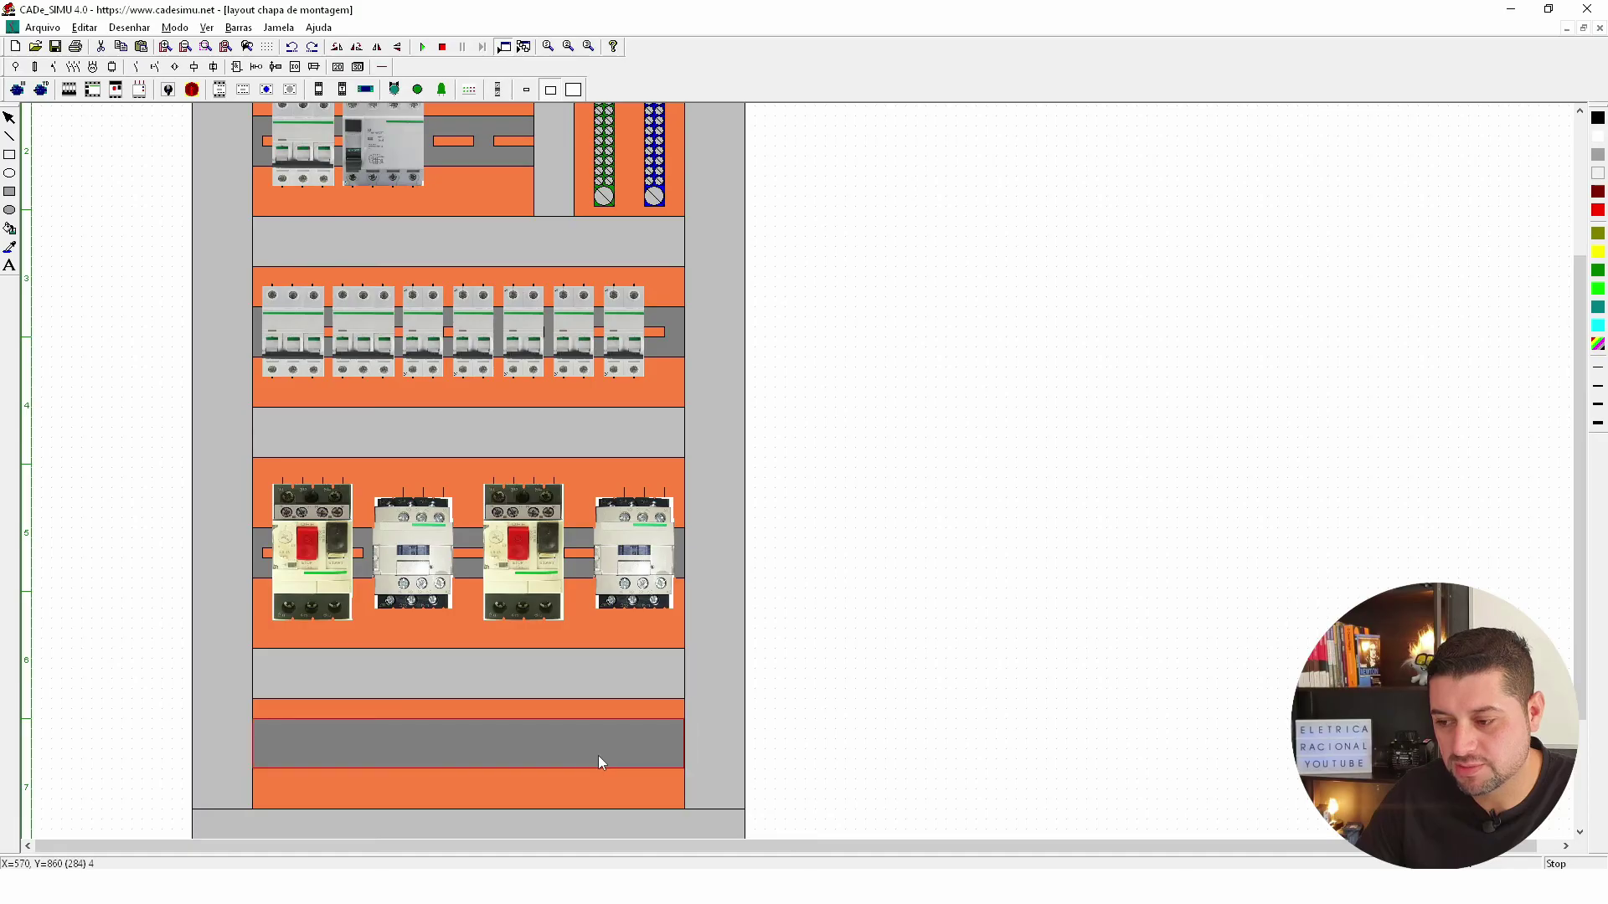
pyautogui.click(868, 712)
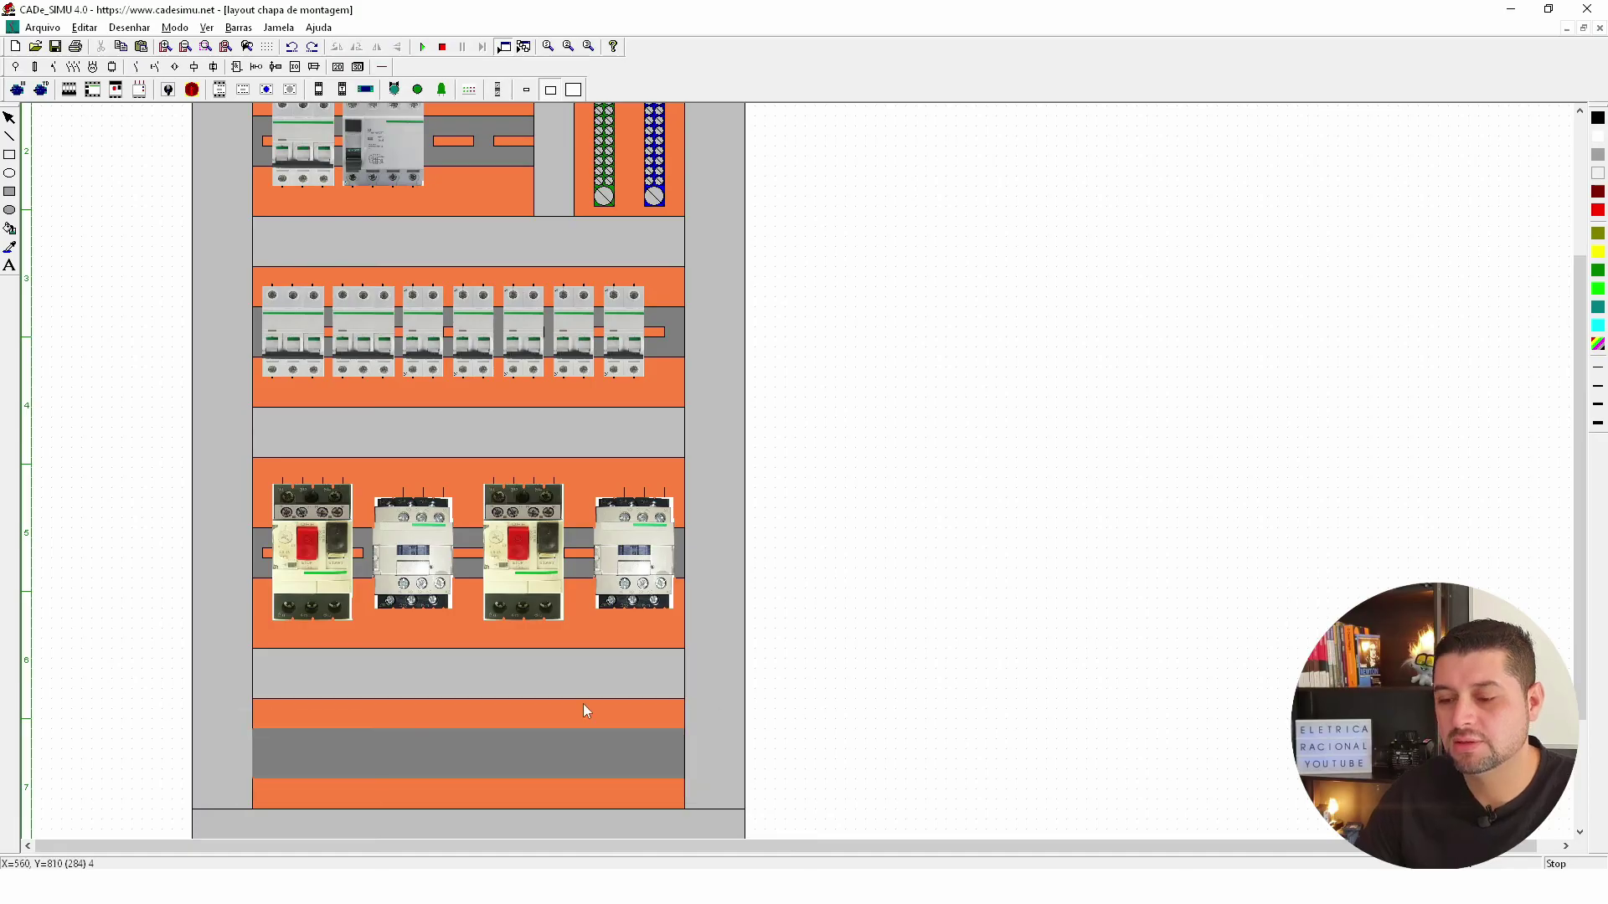
pyautogui.scroll(1, 503, 707)
pyautogui.scroll(-2, 452, 584)
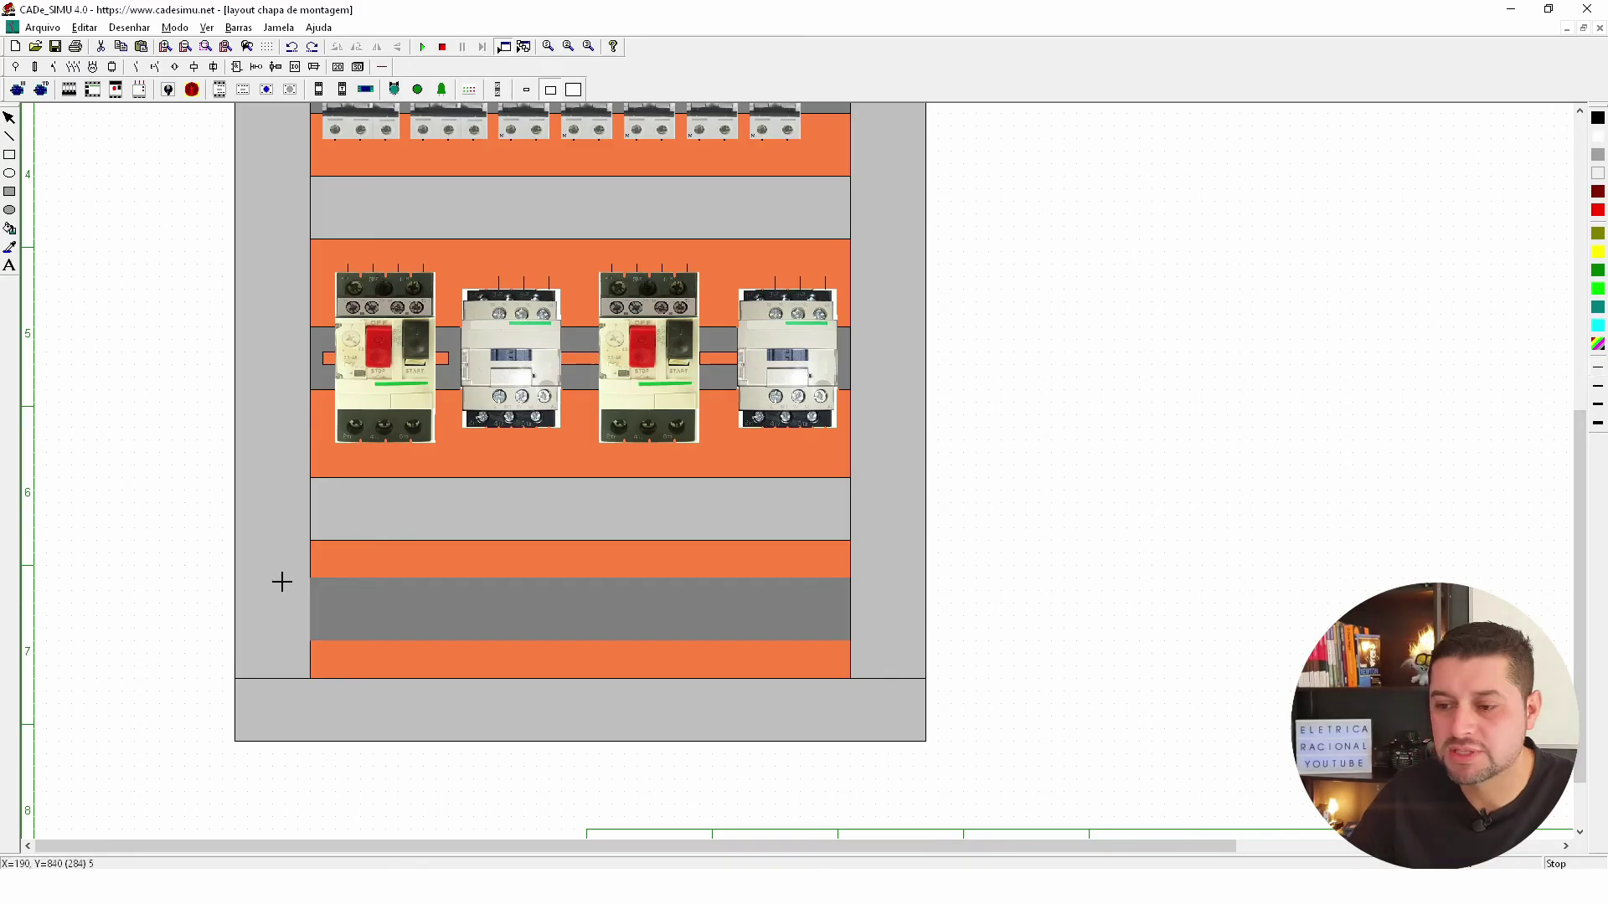
pyautogui.moveTo(350, 640); pyautogui.dragTo(852, 650)
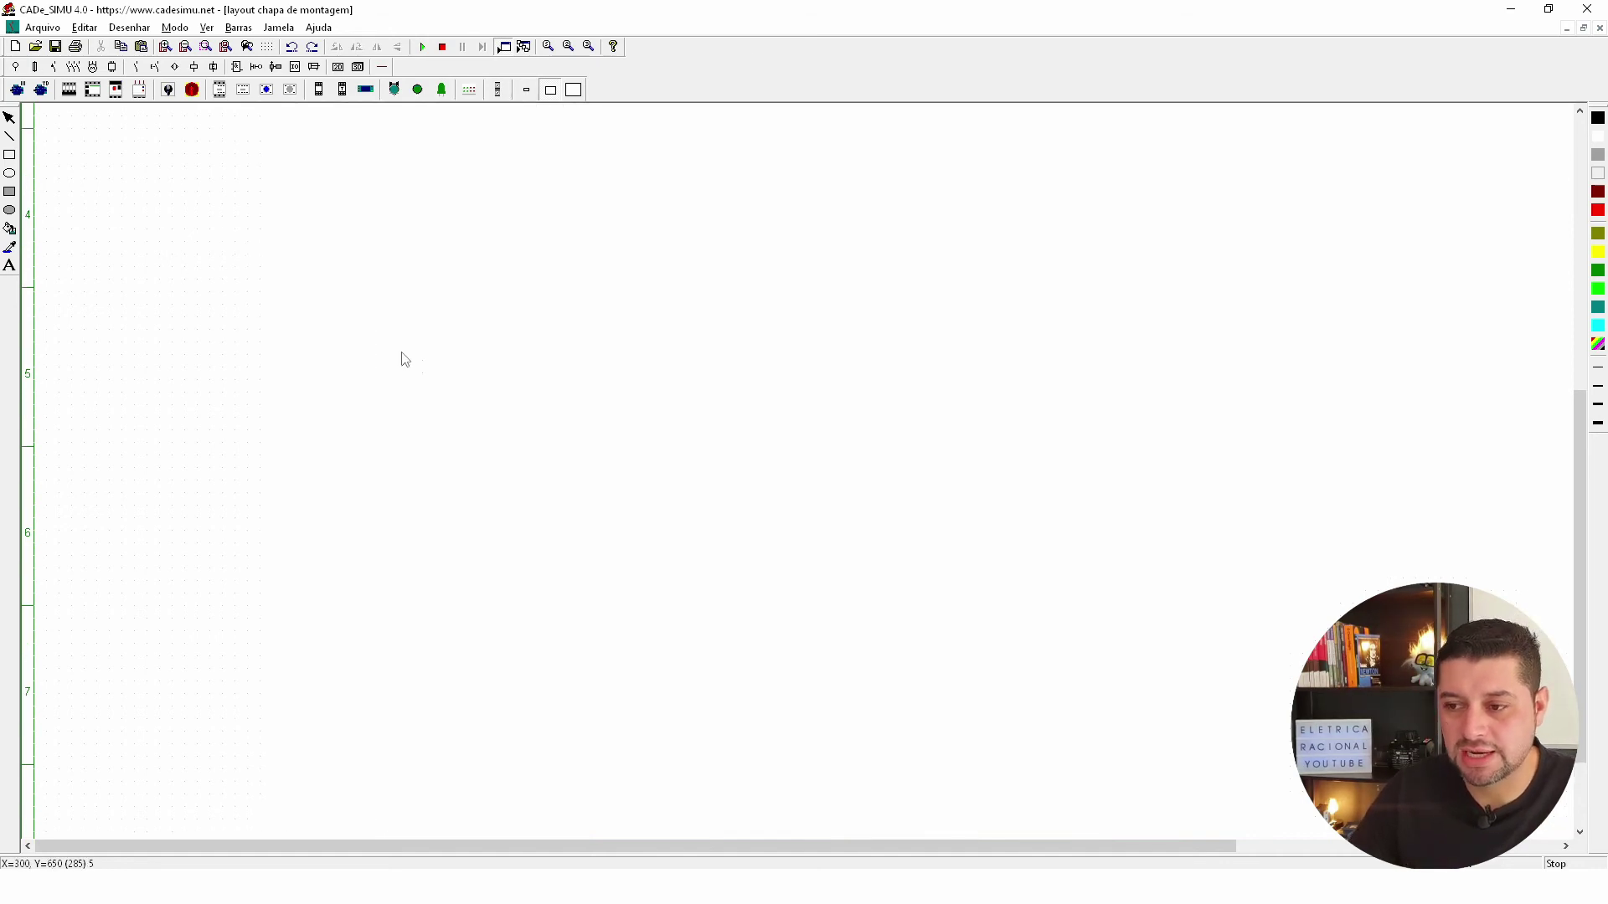
# Select the two small orange slot strips and move them aside.
pyautogui.scroll(3, 402, 358)
pyautogui.scroll(2, 471, 296)
pyautogui.scroll(2, 471, 295)
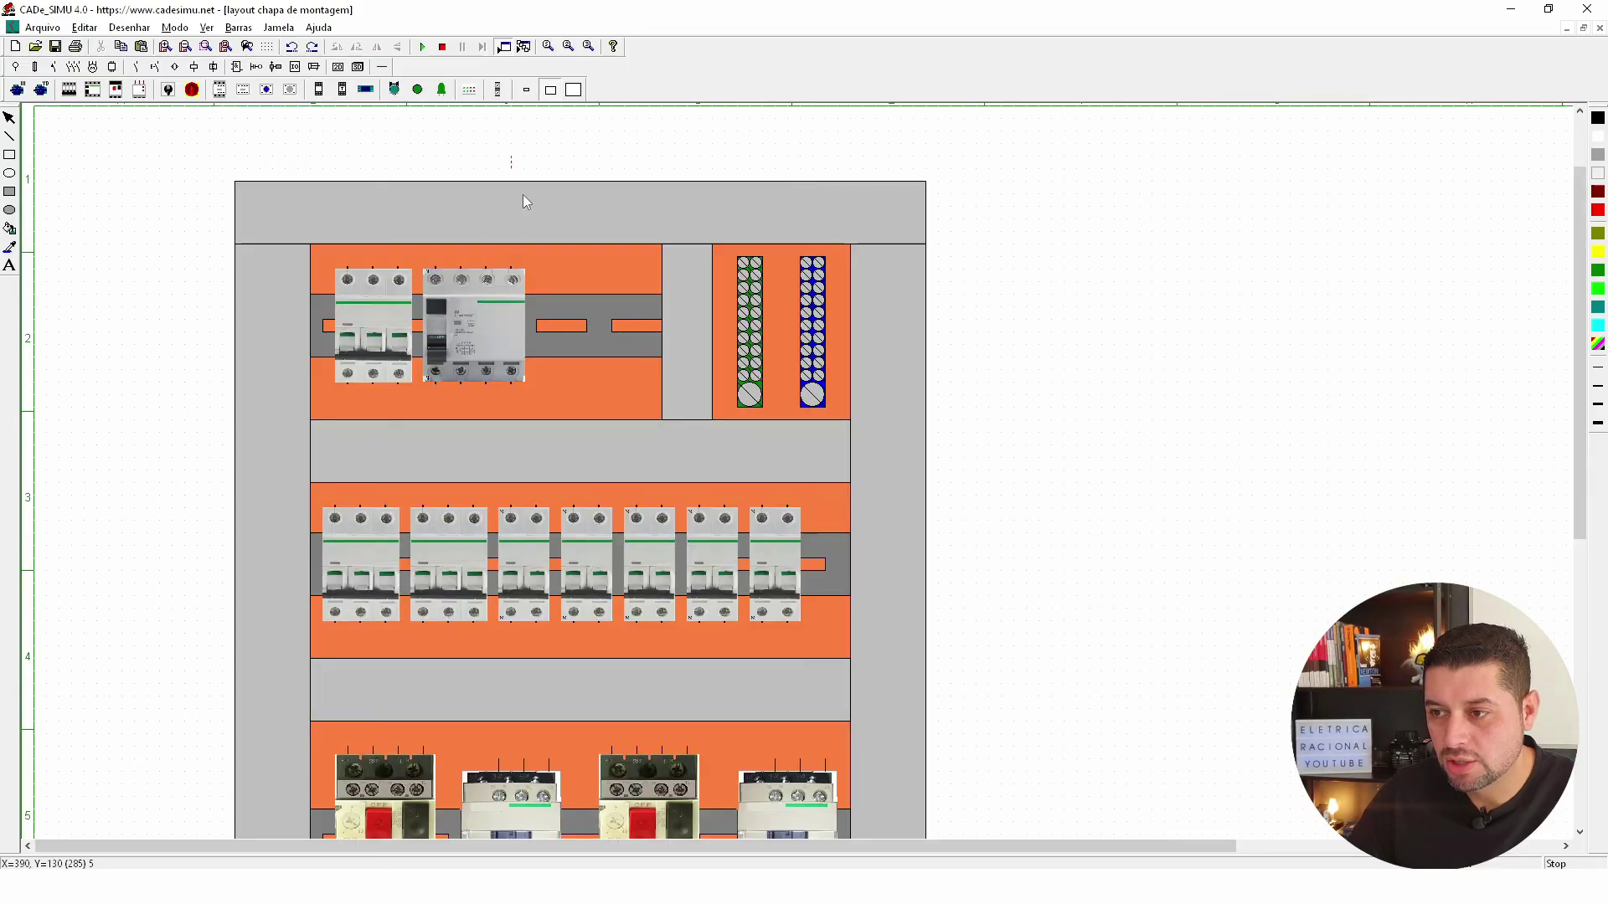
pyautogui.moveTo(525, 201); pyautogui.dragTo(667, 375)
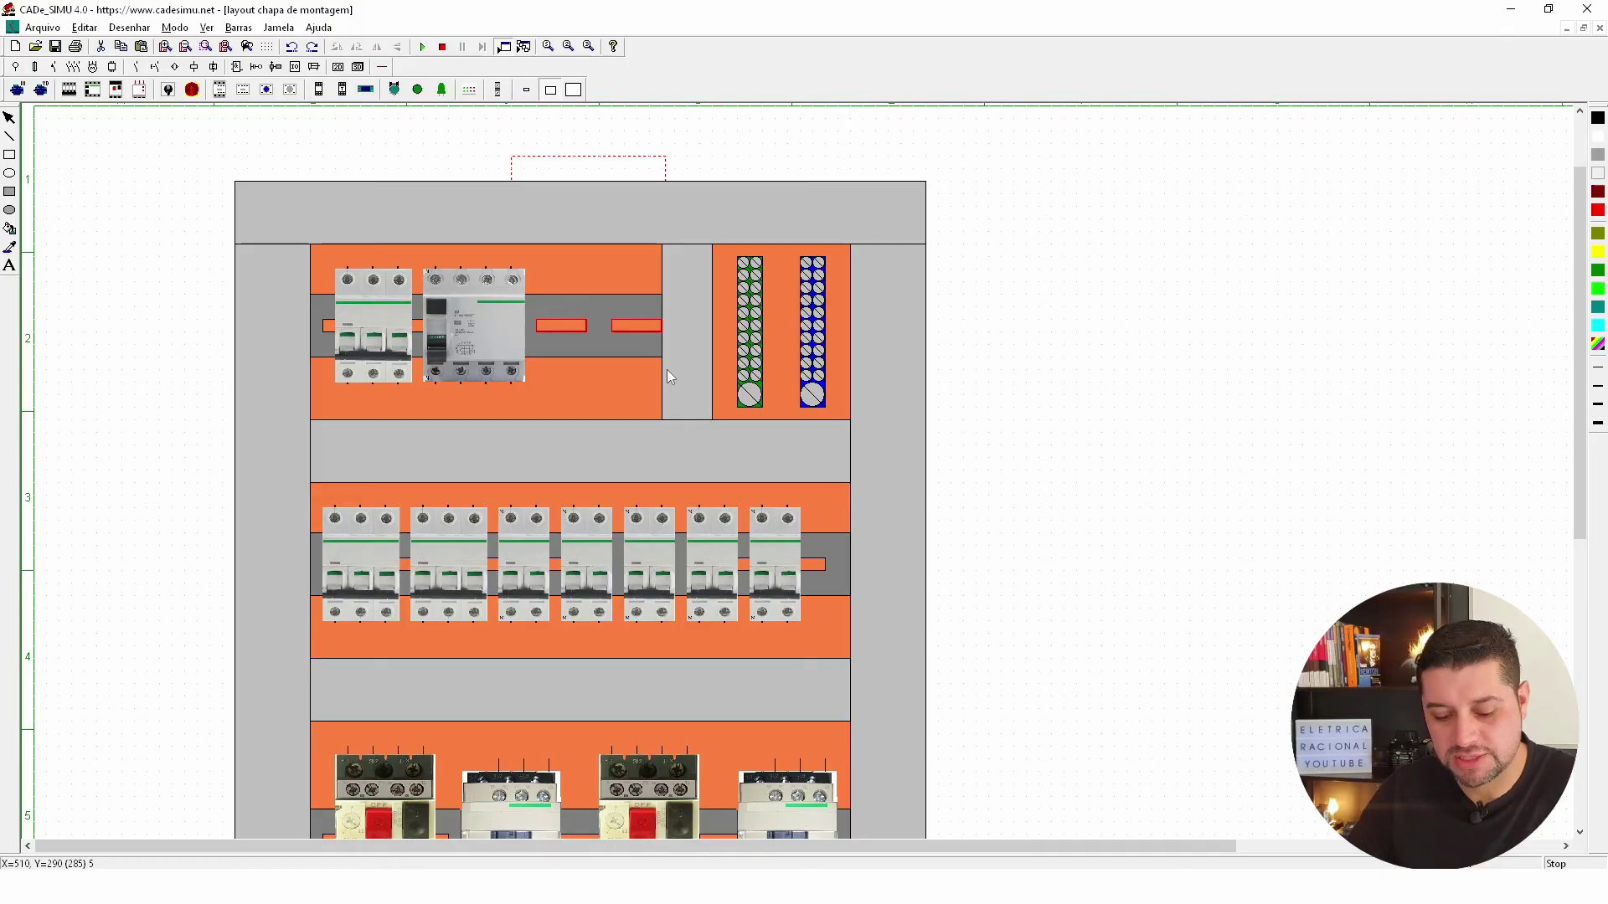
pyautogui.click(666, 375)
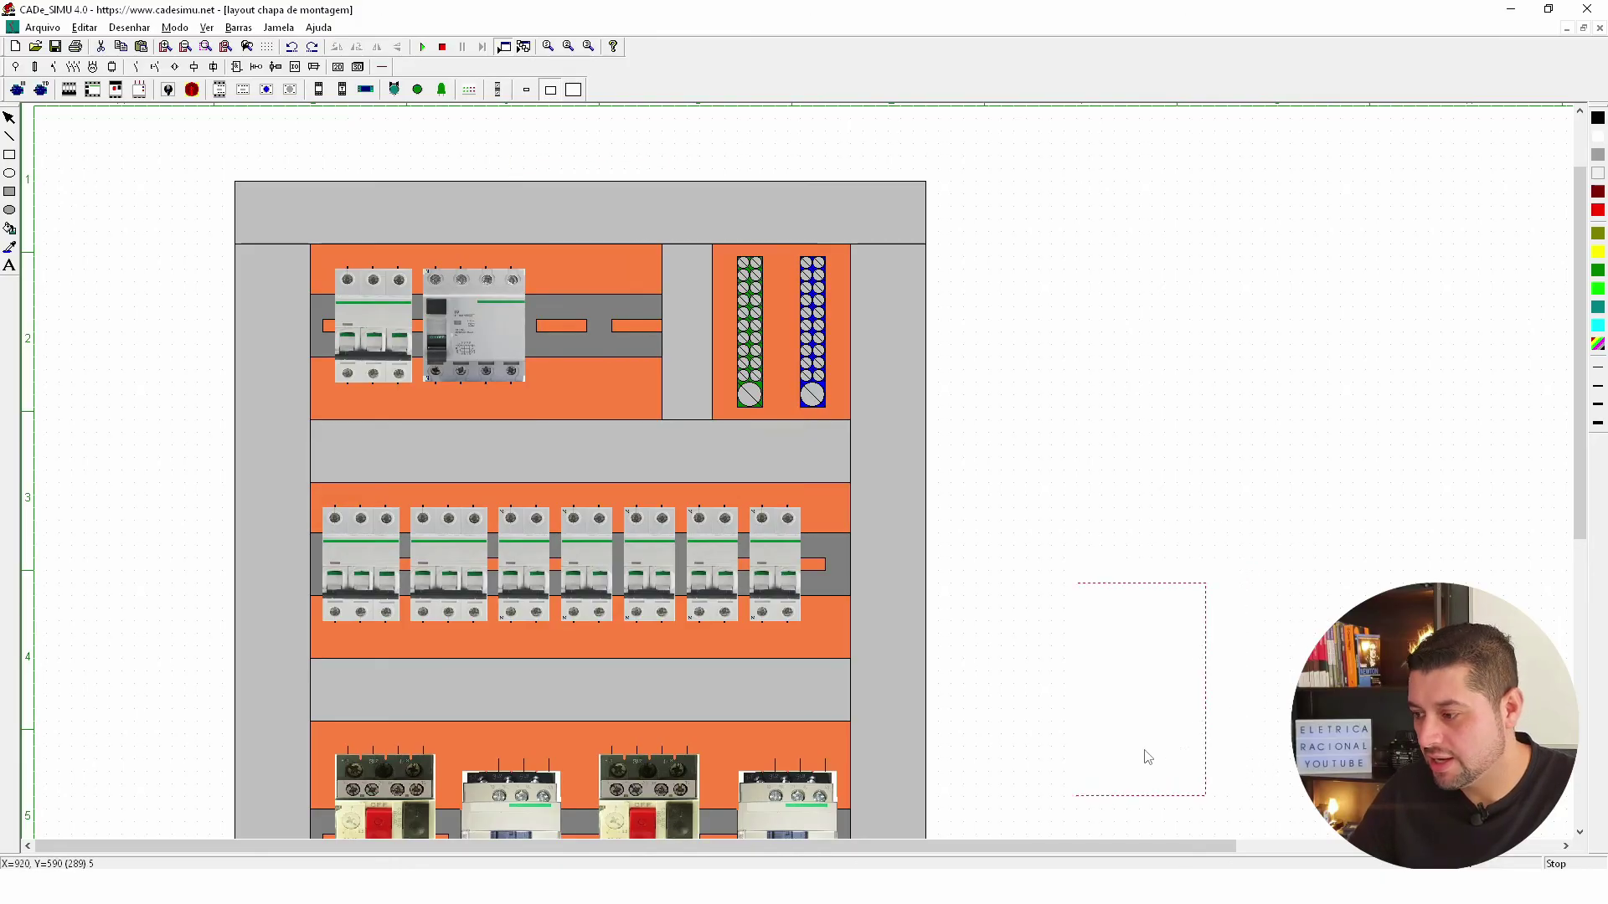
pyautogui.scroll(-3, 1088, 637)
pyautogui.scroll(-2, 1039, 527)
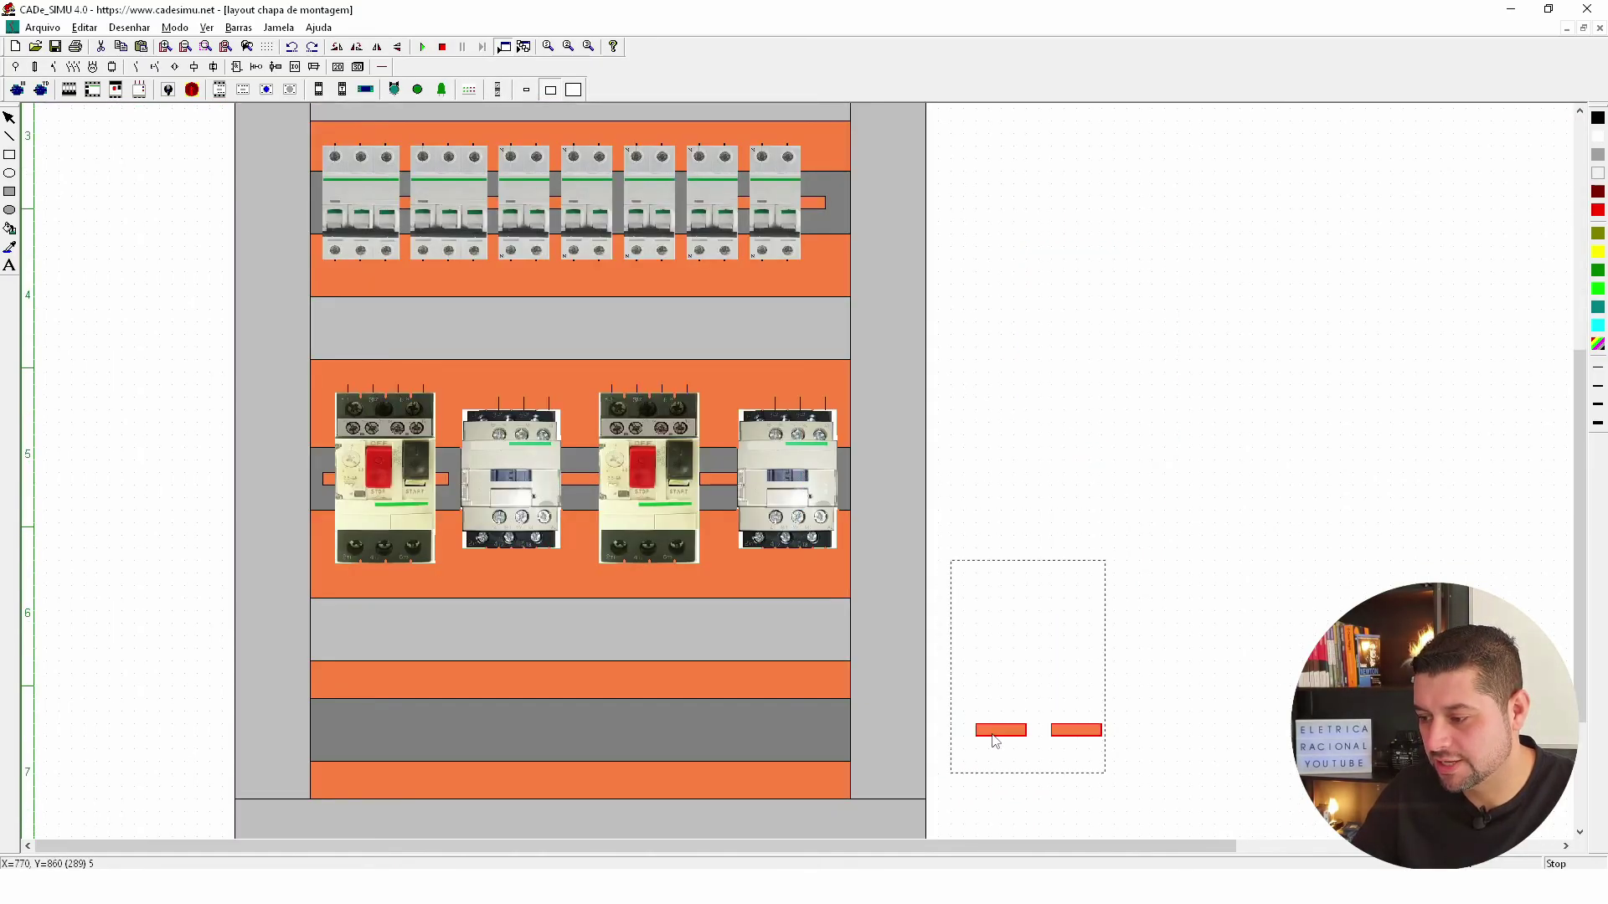
# Copy and paste the orange strip pair to make a row of four strips.
pyautogui.moveTo(951, 699); pyautogui.dragTo(1120, 789)
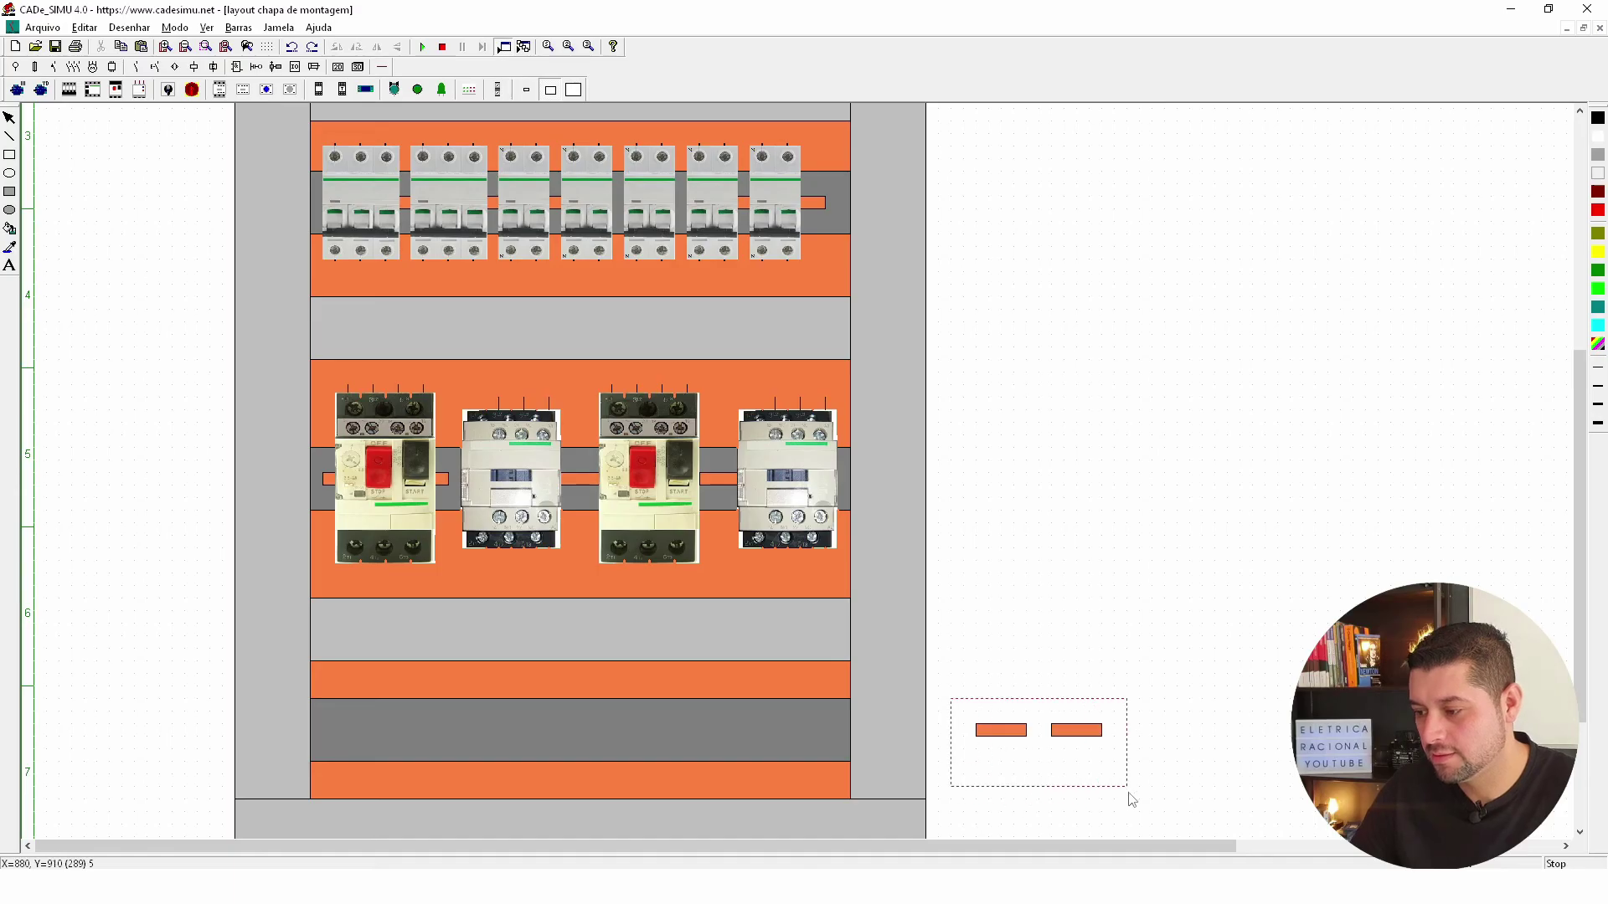
pyautogui.hotkey('ctrl', 'c')
pyautogui.hotkey('ctrl', 'v')
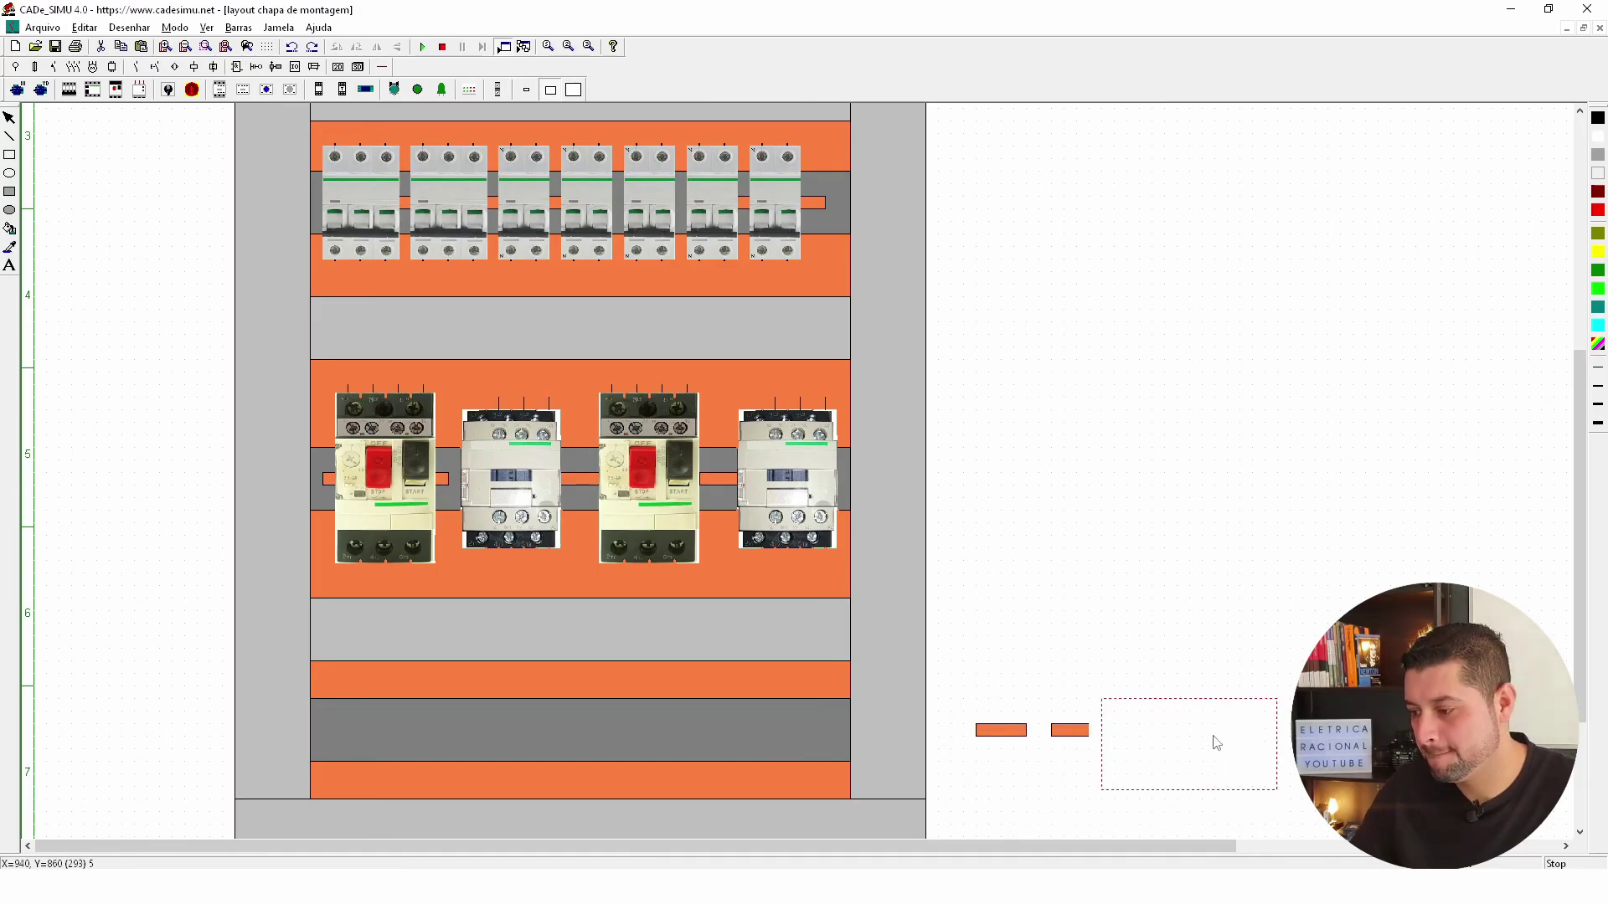
pyautogui.click(1216, 743)
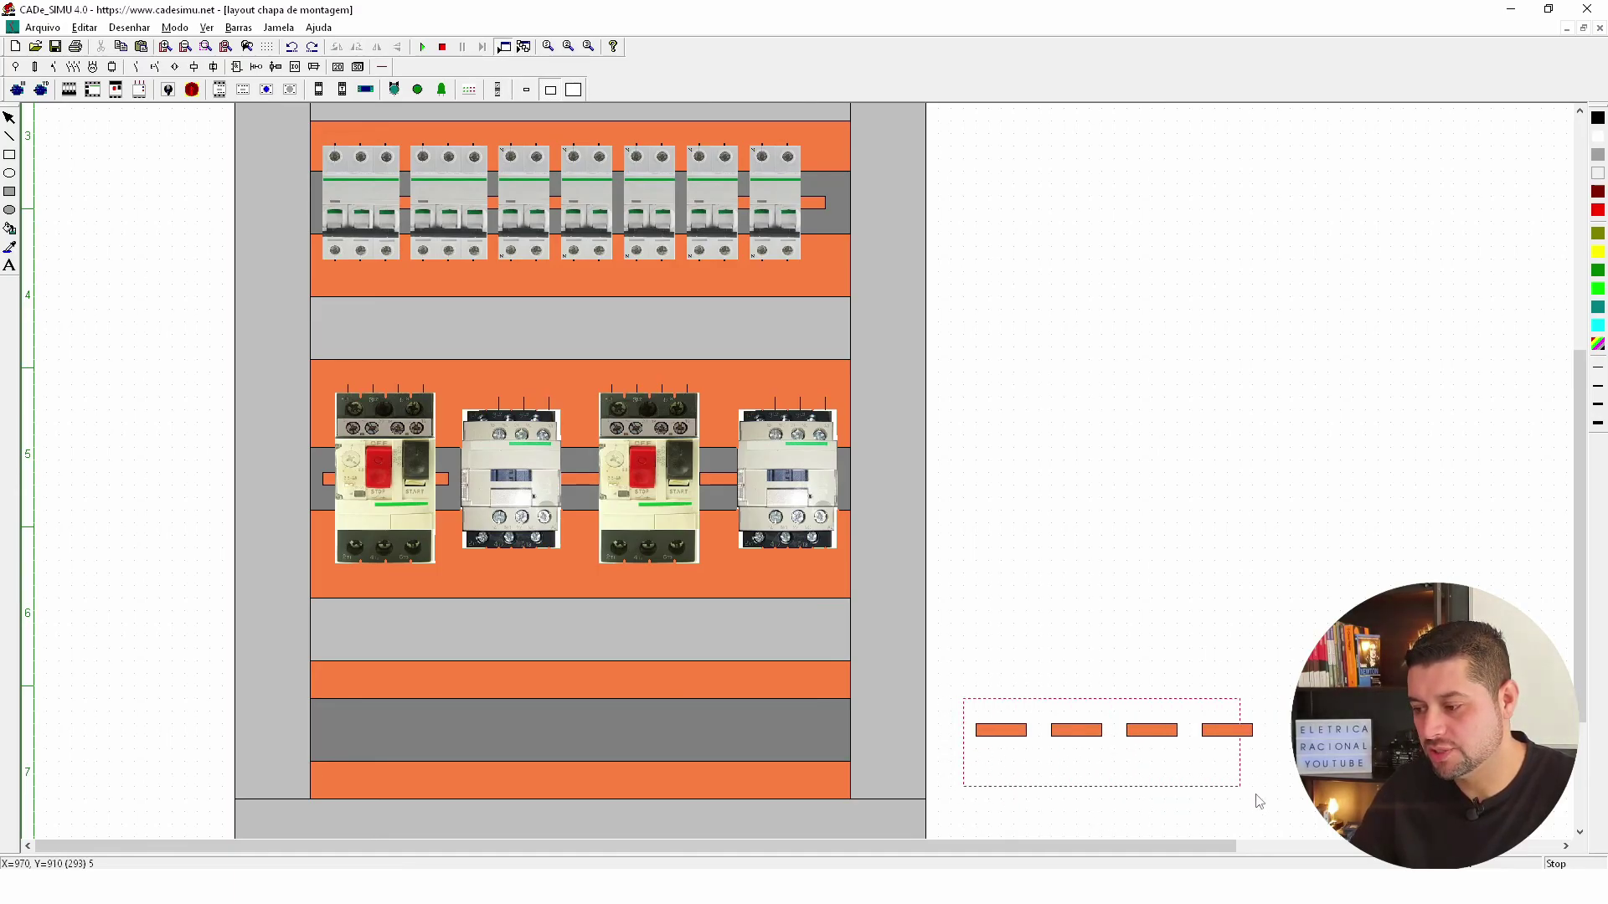
pyautogui.moveTo(968, 706)
pyautogui.mouseDown()
pyautogui.moveTo(1289, 792)
pyautogui.moveTo(1568, 791)
pyautogui.moveTo(1547, 703)
pyautogui.mouseUp()
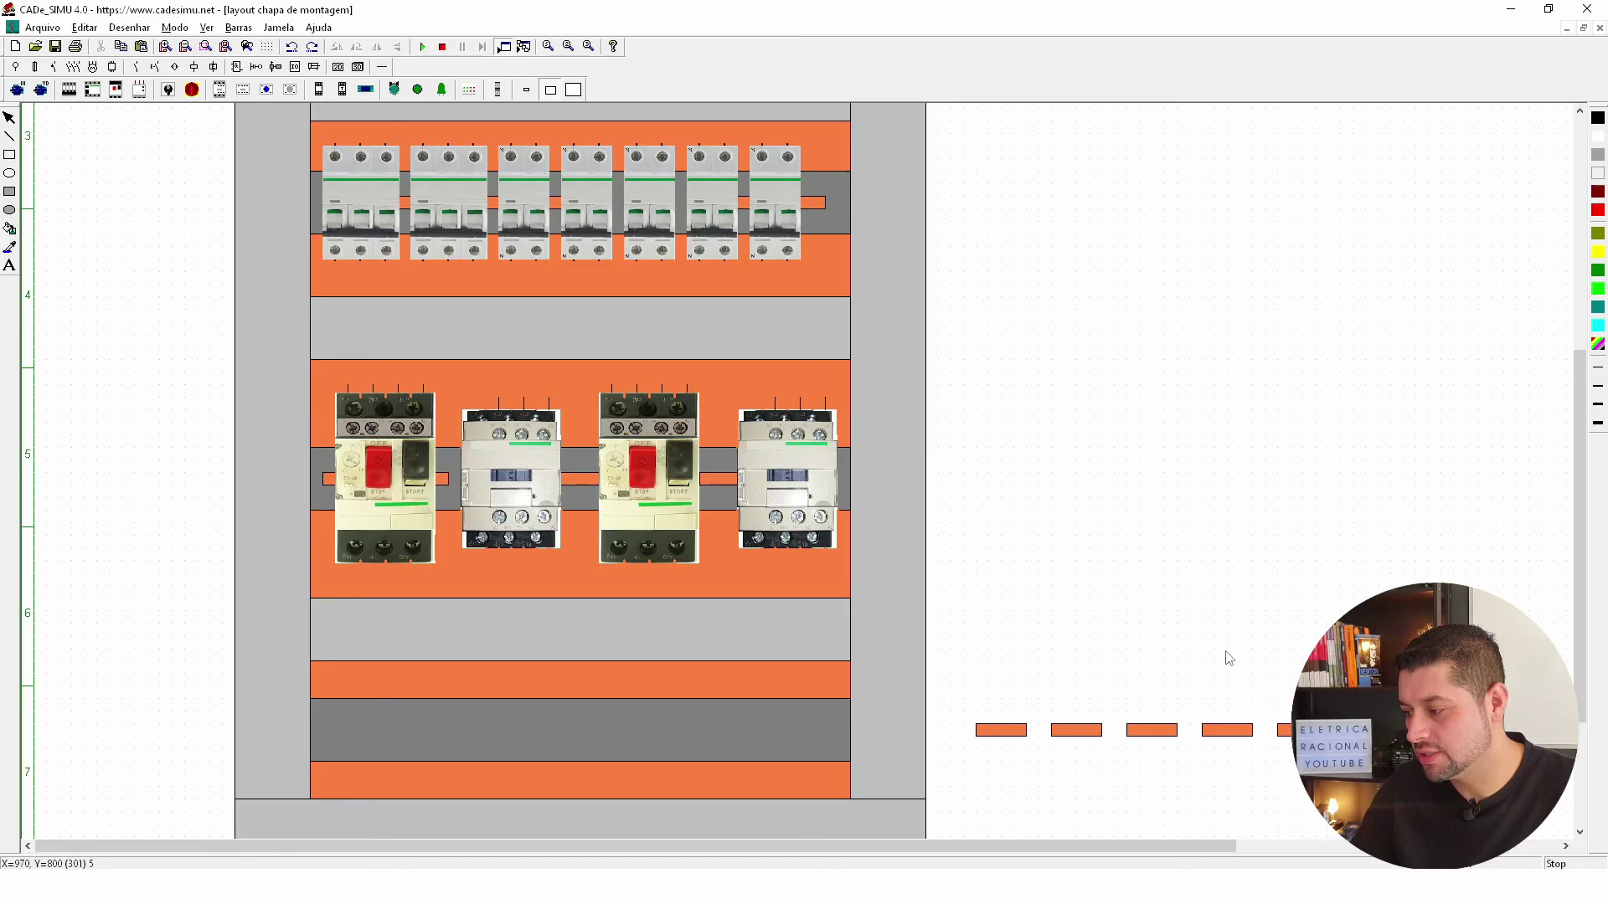
# Move the orange strip row onto the bottom DIN rail and delete the leftover right-end strip.
pyautogui.scroll(-1, 1089, 612)
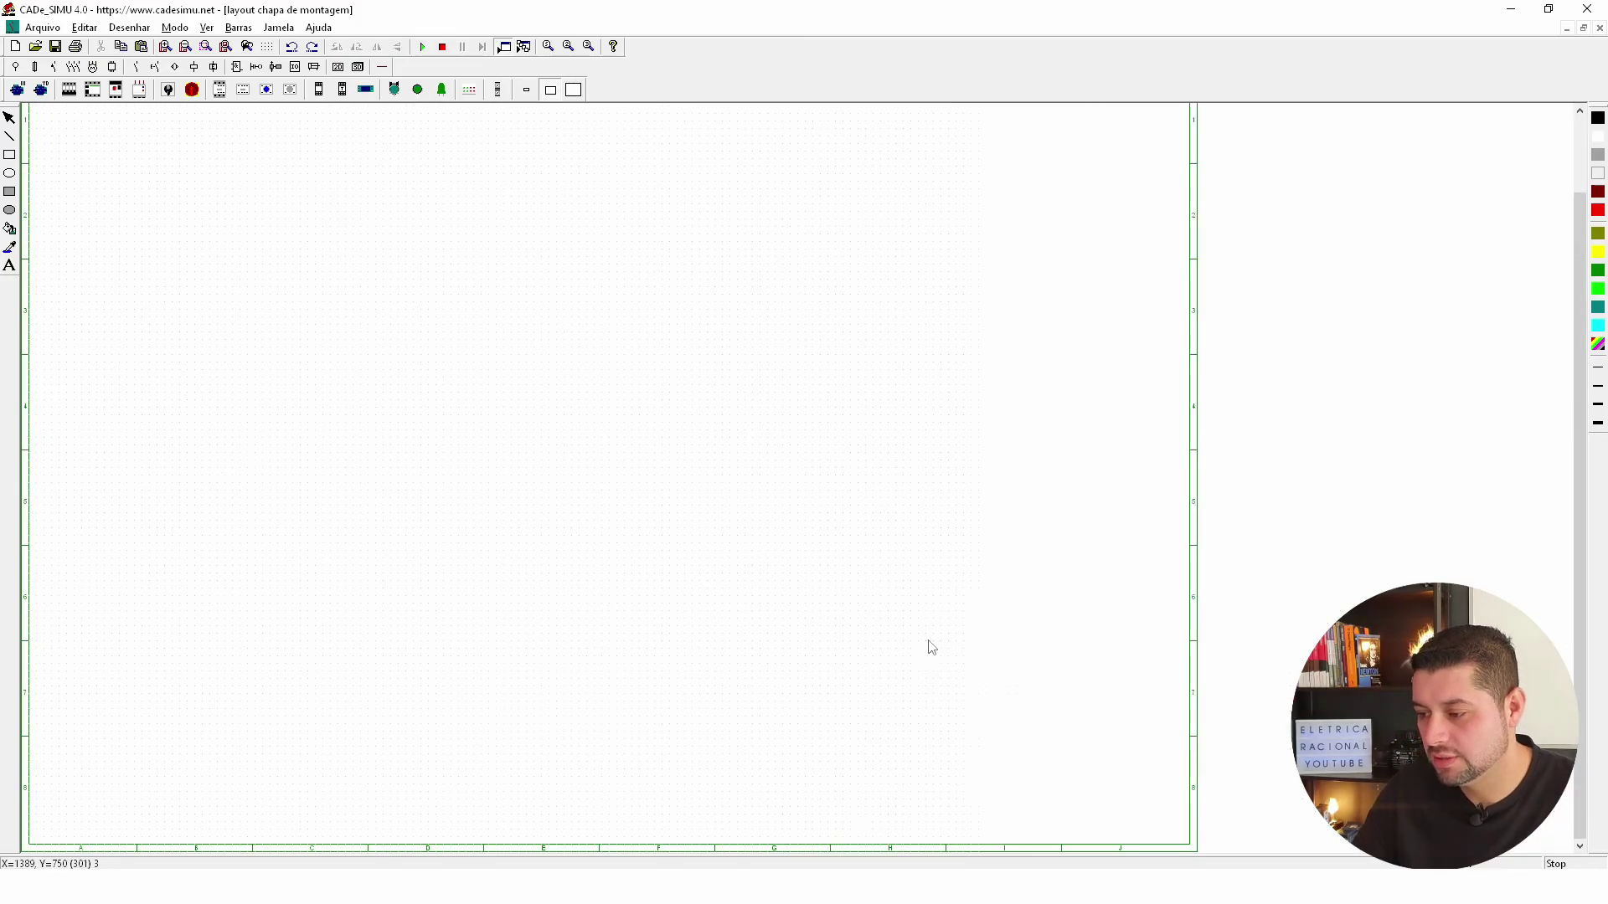
pyautogui.moveTo(587, 643); pyautogui.dragTo(997, 708)
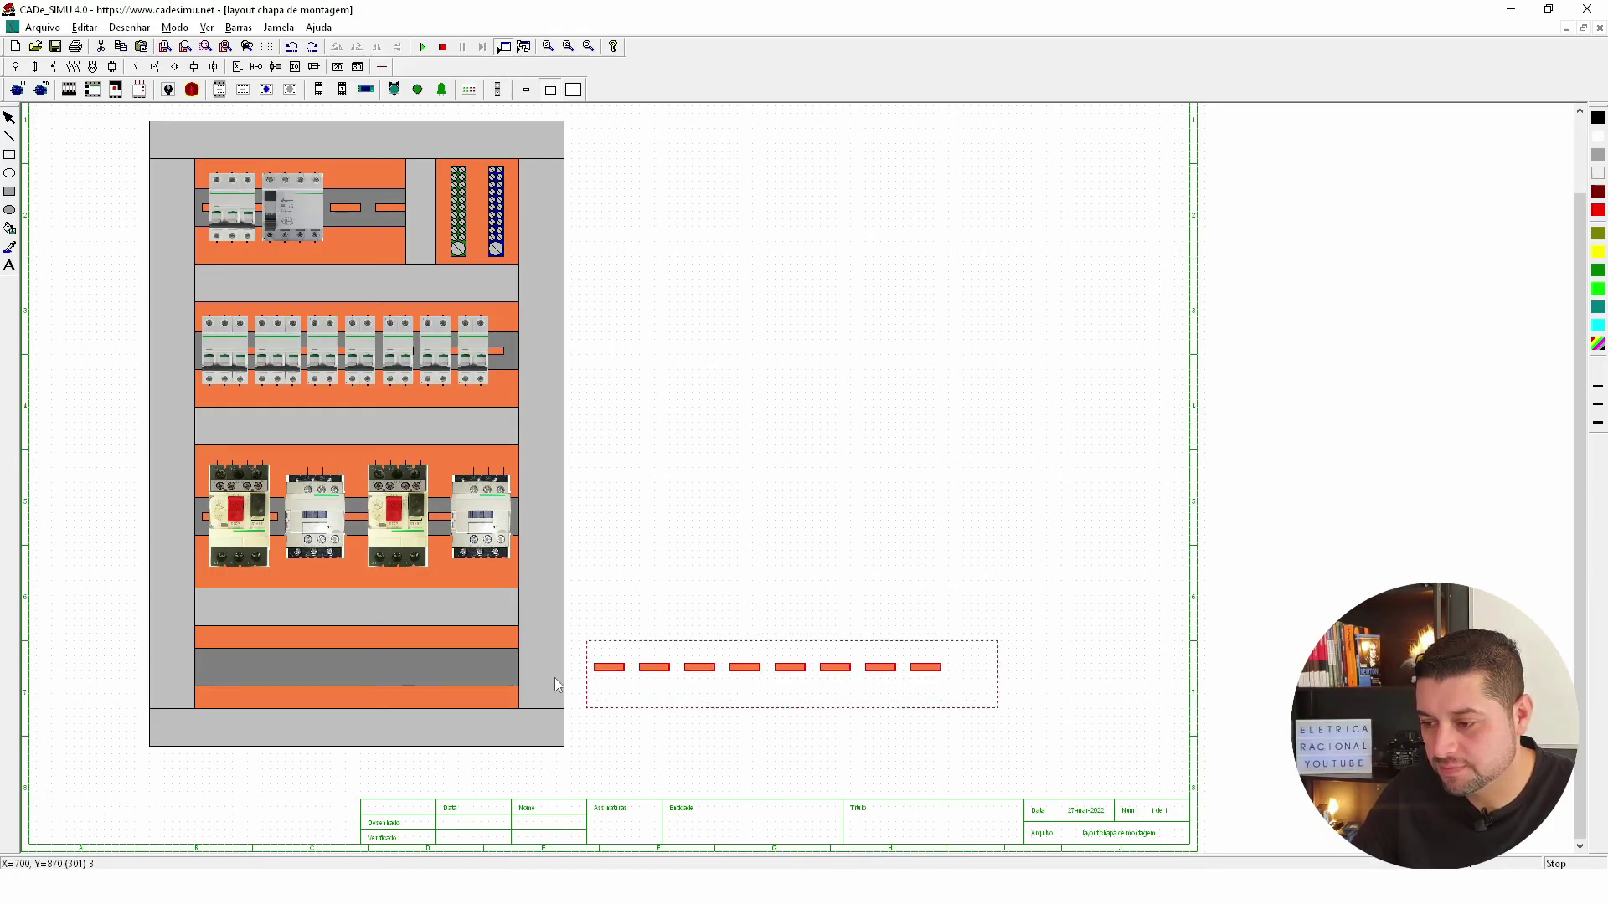
pyautogui.moveTo(603, 673); pyautogui.dragTo(215, 662)
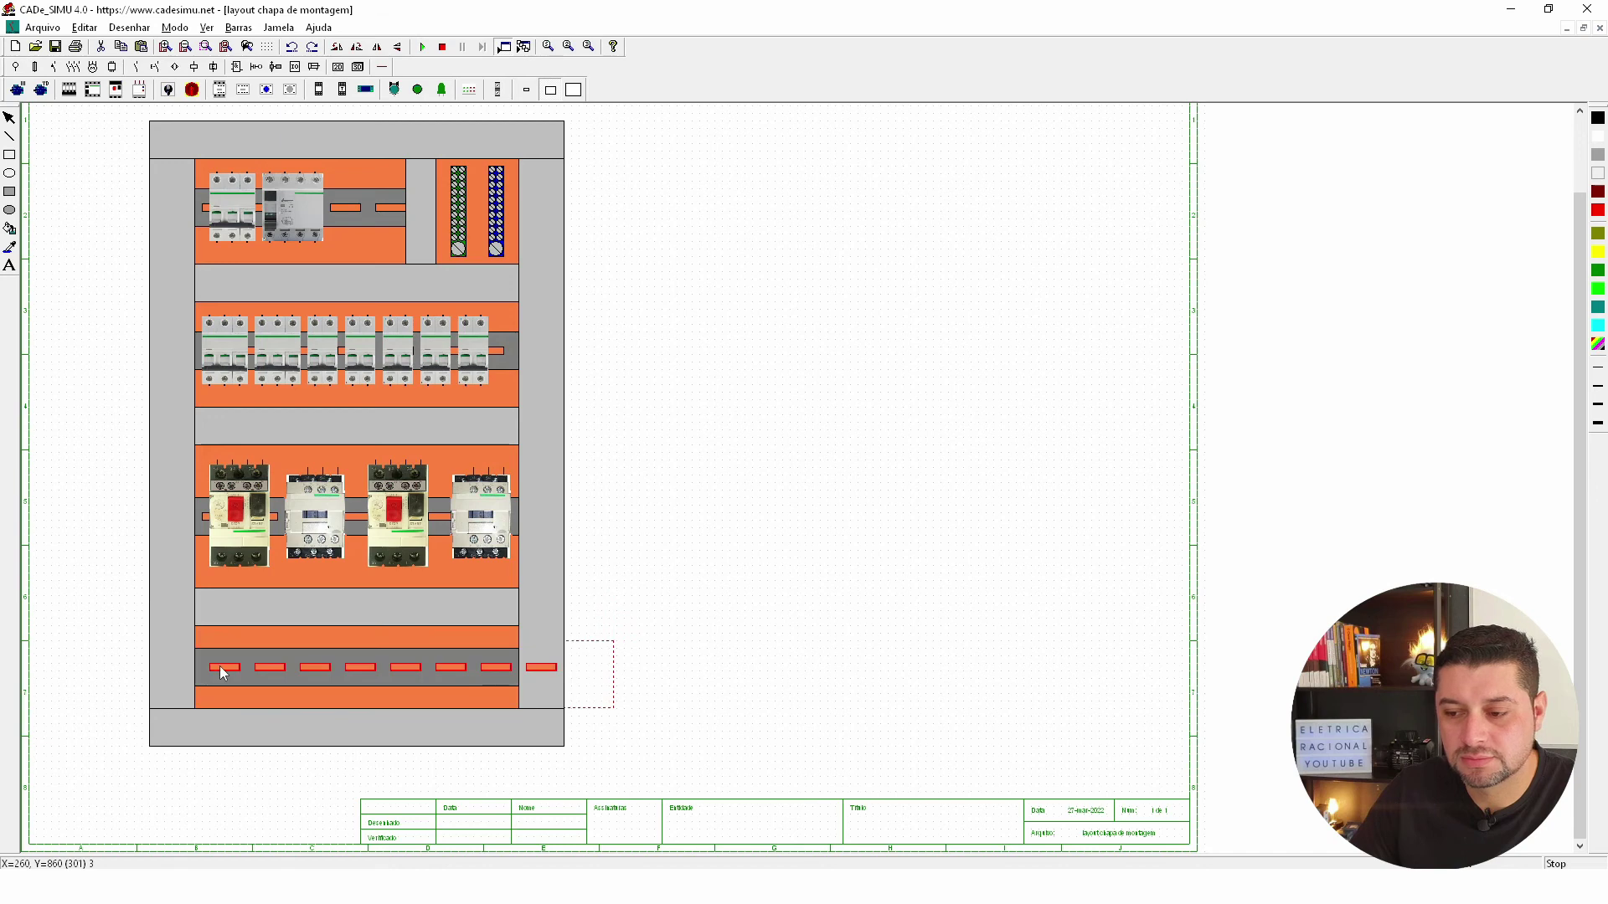
pyautogui.click(542, 675)
pyautogui.press('Delete')
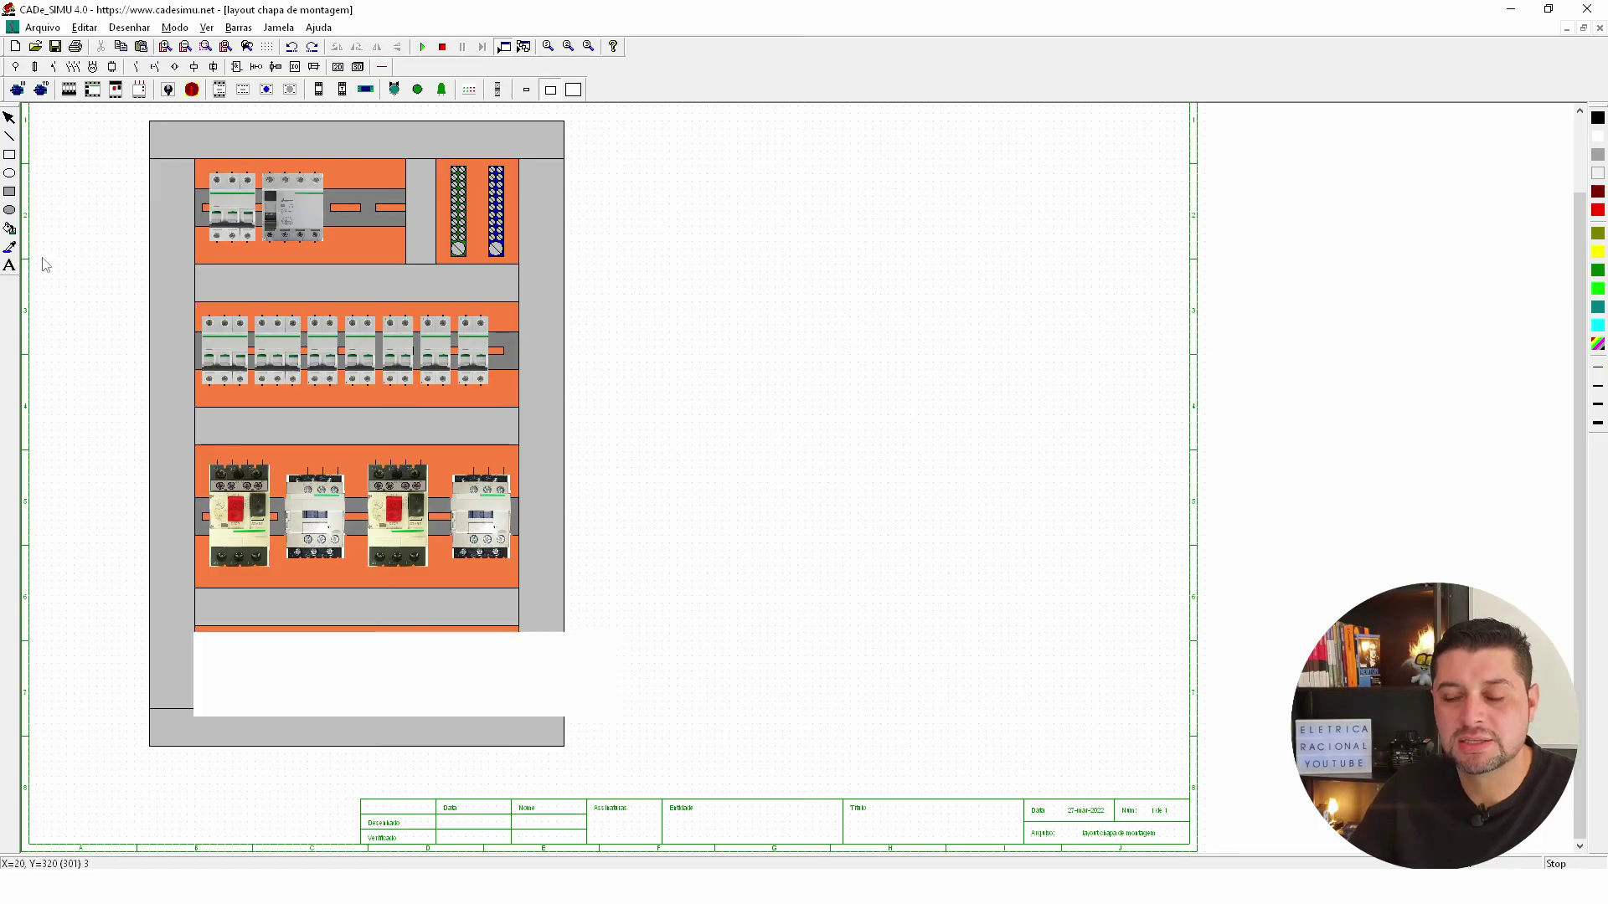
pyautogui.scroll(1, 139, 477)
pyautogui.scroll(-1, 151, 469)
pyautogui.scroll(-1, 149, 465)
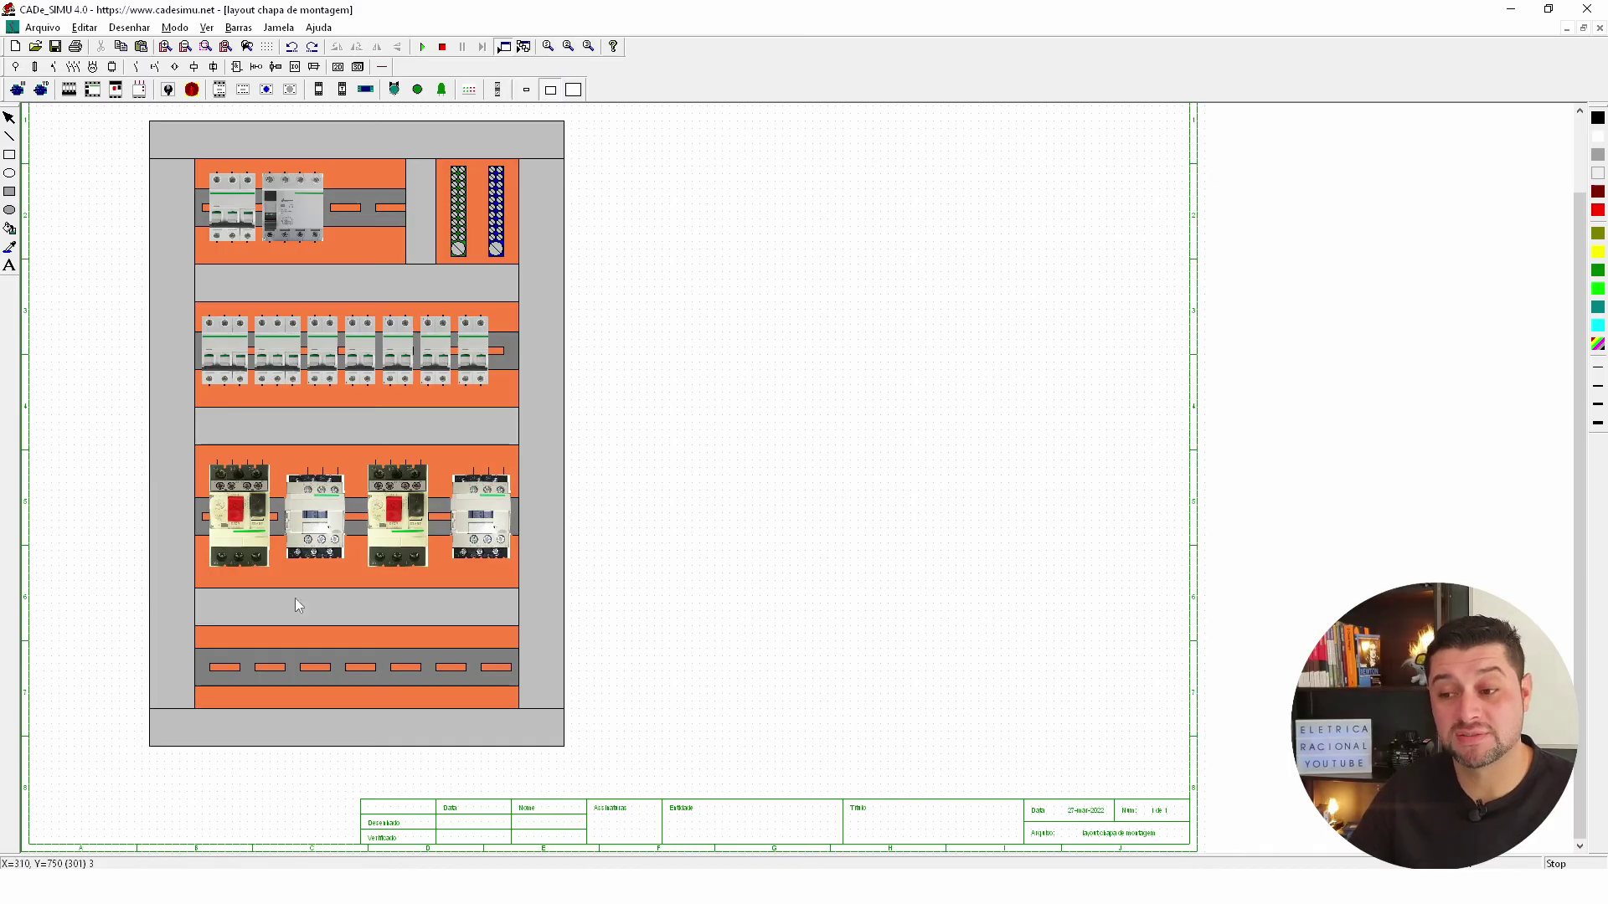
pyautogui.scroll(1, 242, 526)
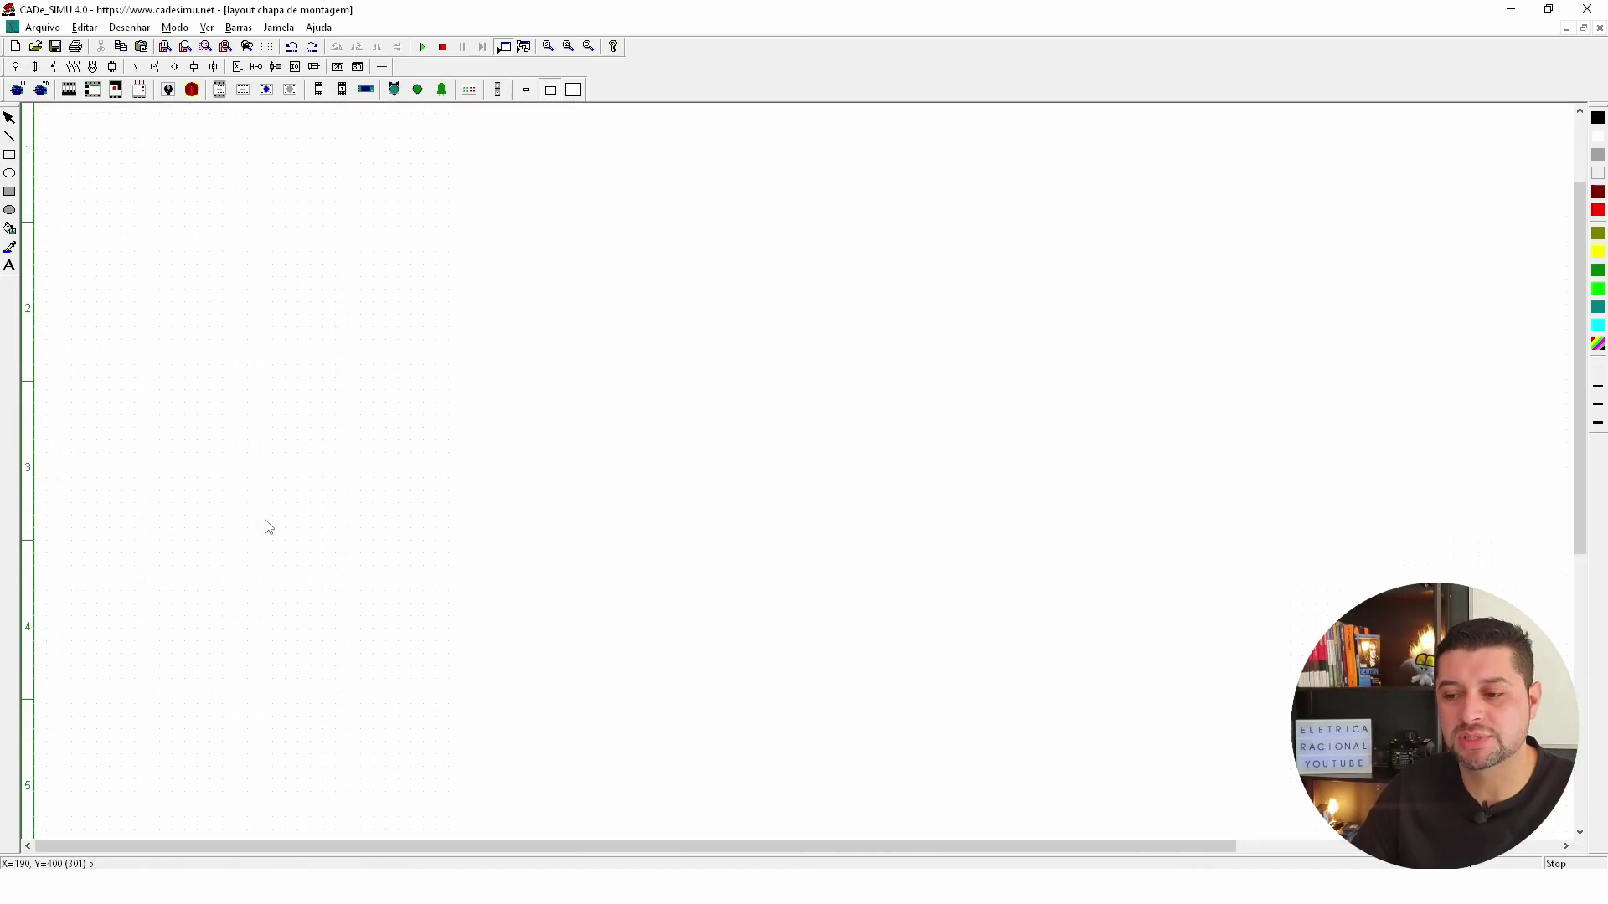
# Place a Regleta cuadrada terminal with size Grande and grey 2D image beside the panel.
pyautogui.scroll(1, 351, 633)
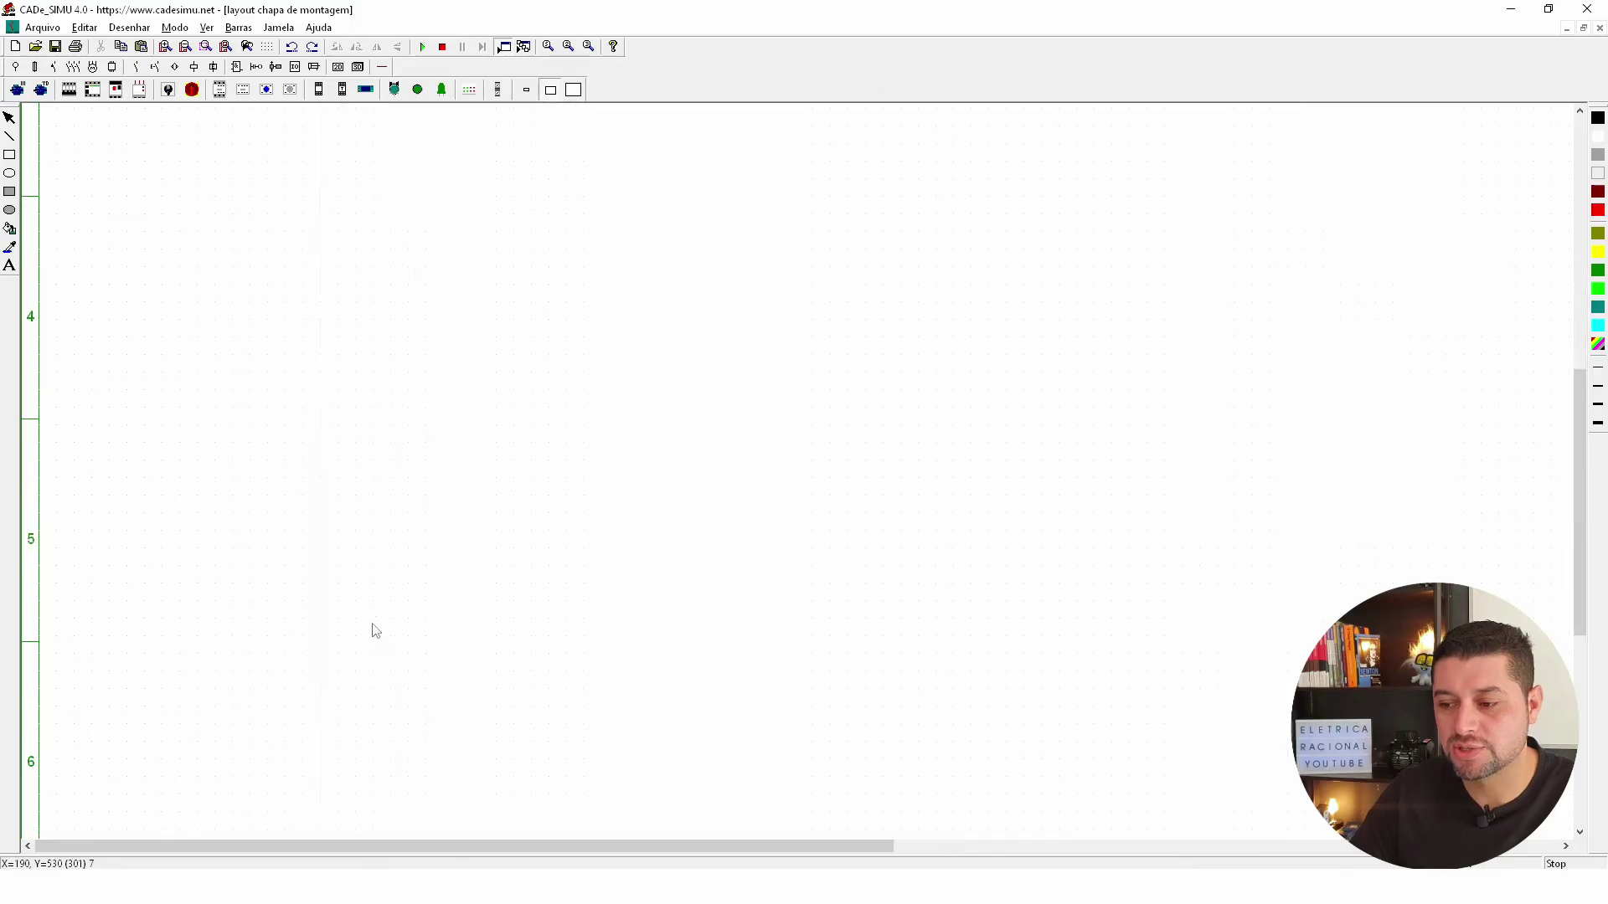
pyautogui.scroll(-3, 376, 631)
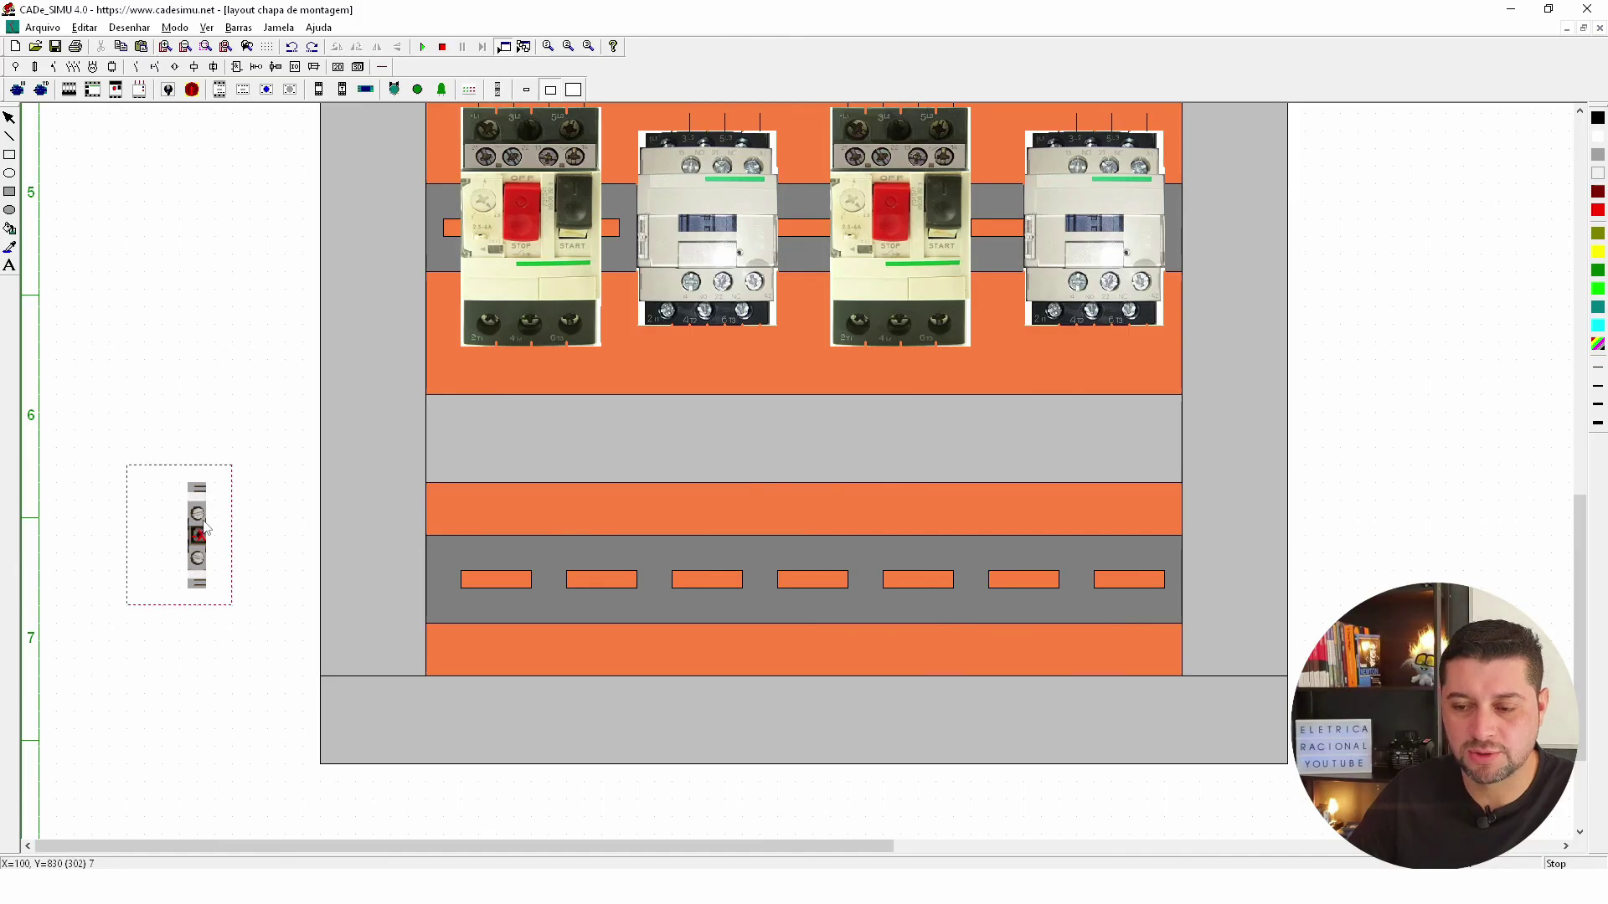
pyautogui.doubleClick(201, 510)
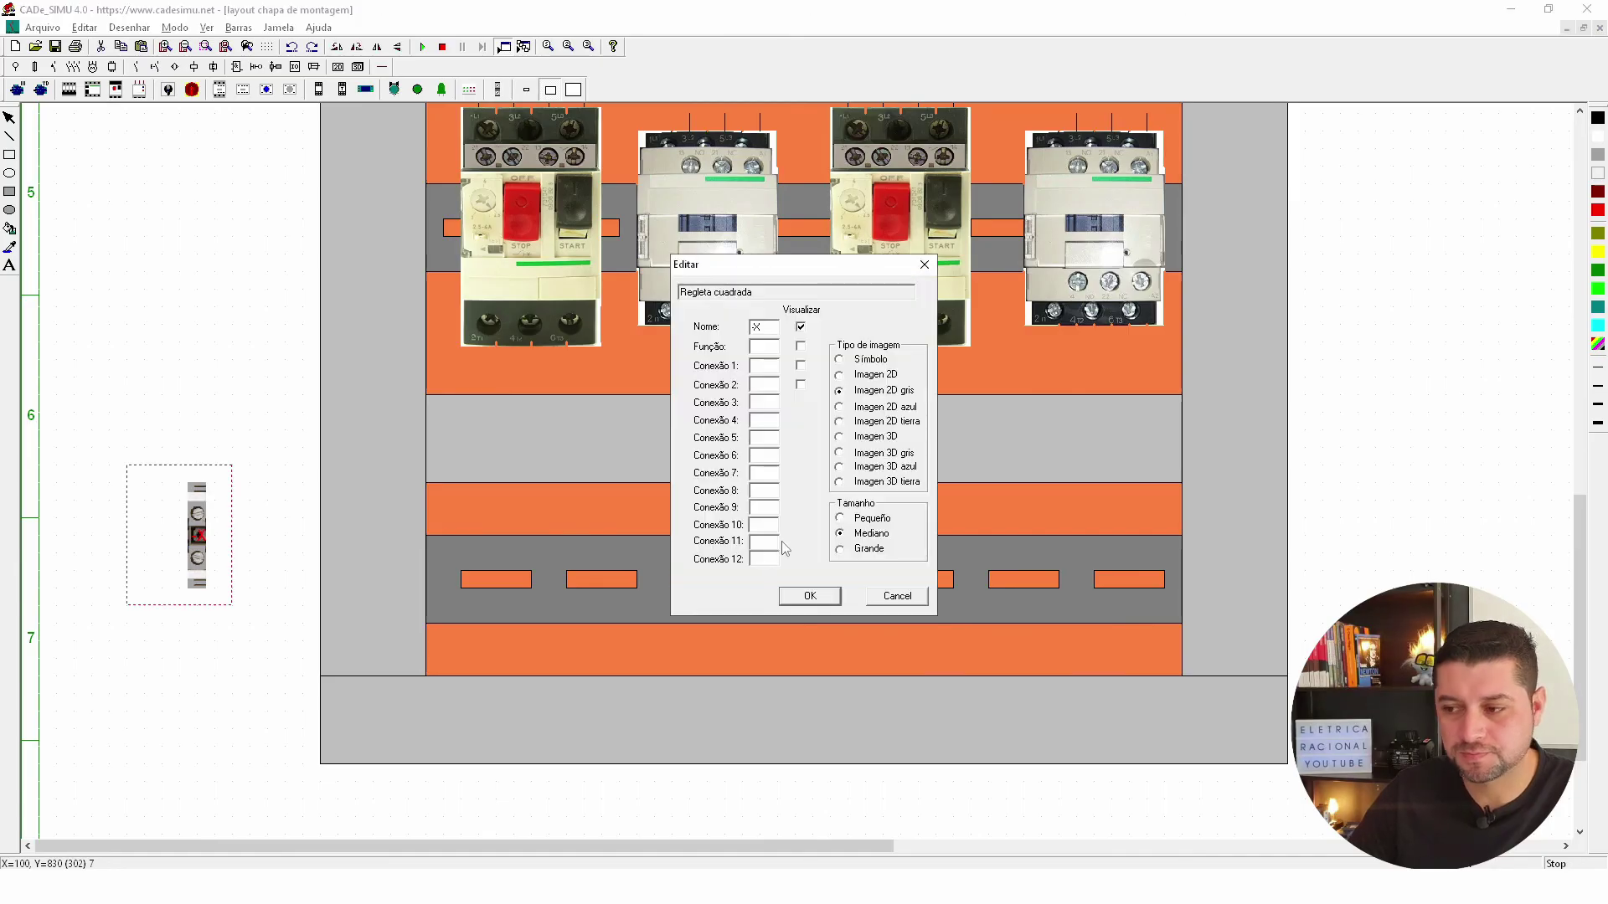
pyautogui.click(840, 549)
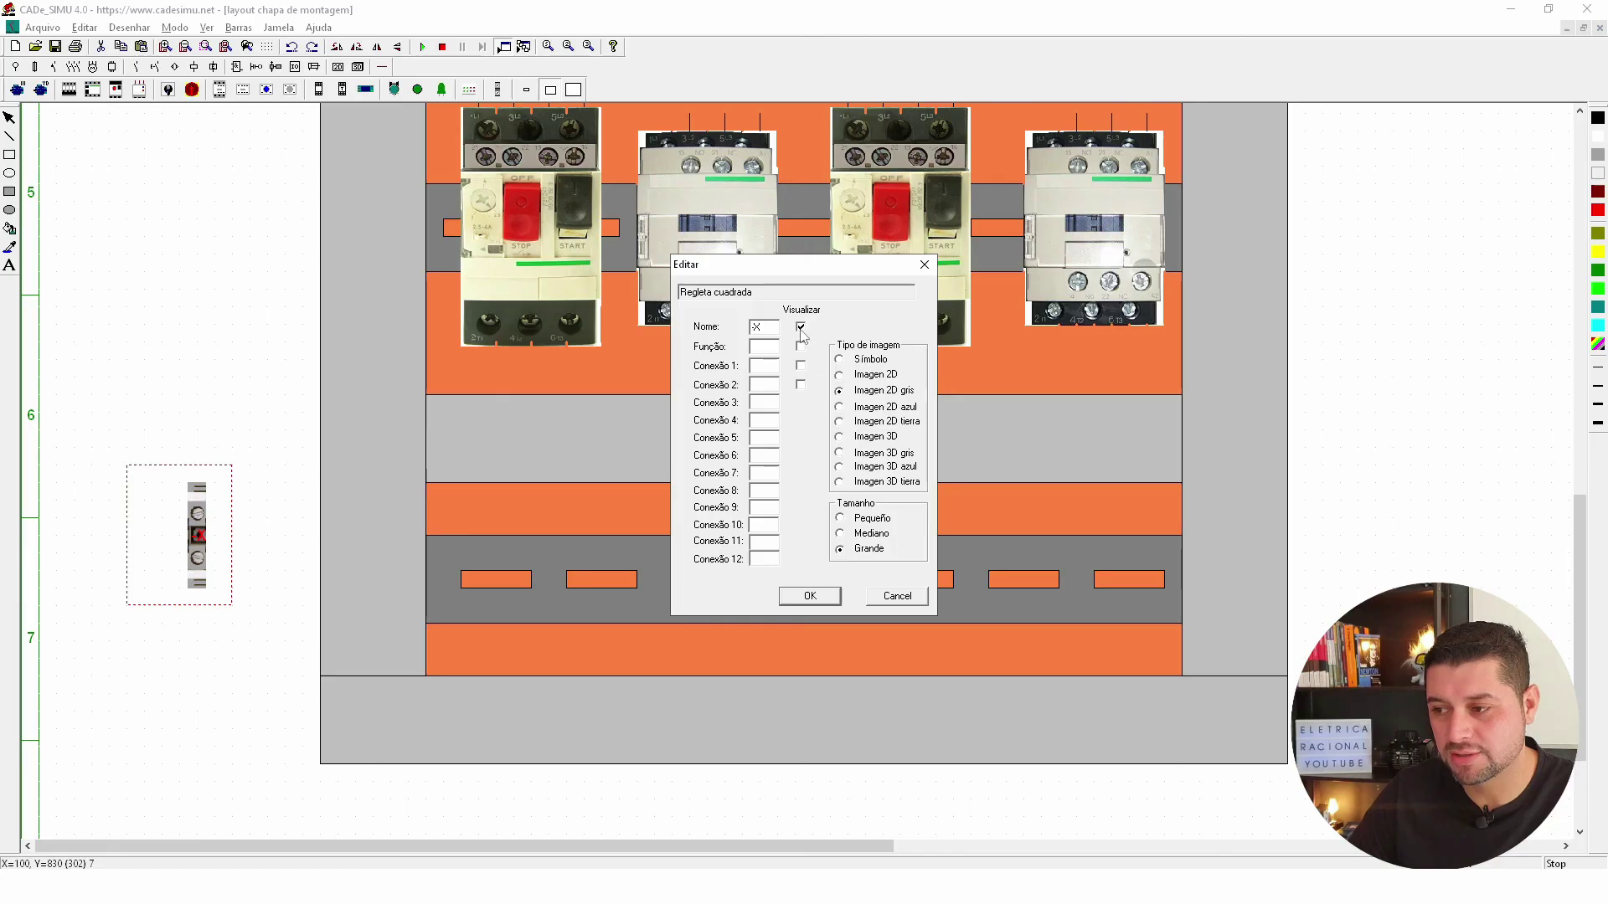
pyautogui.click(811, 596)
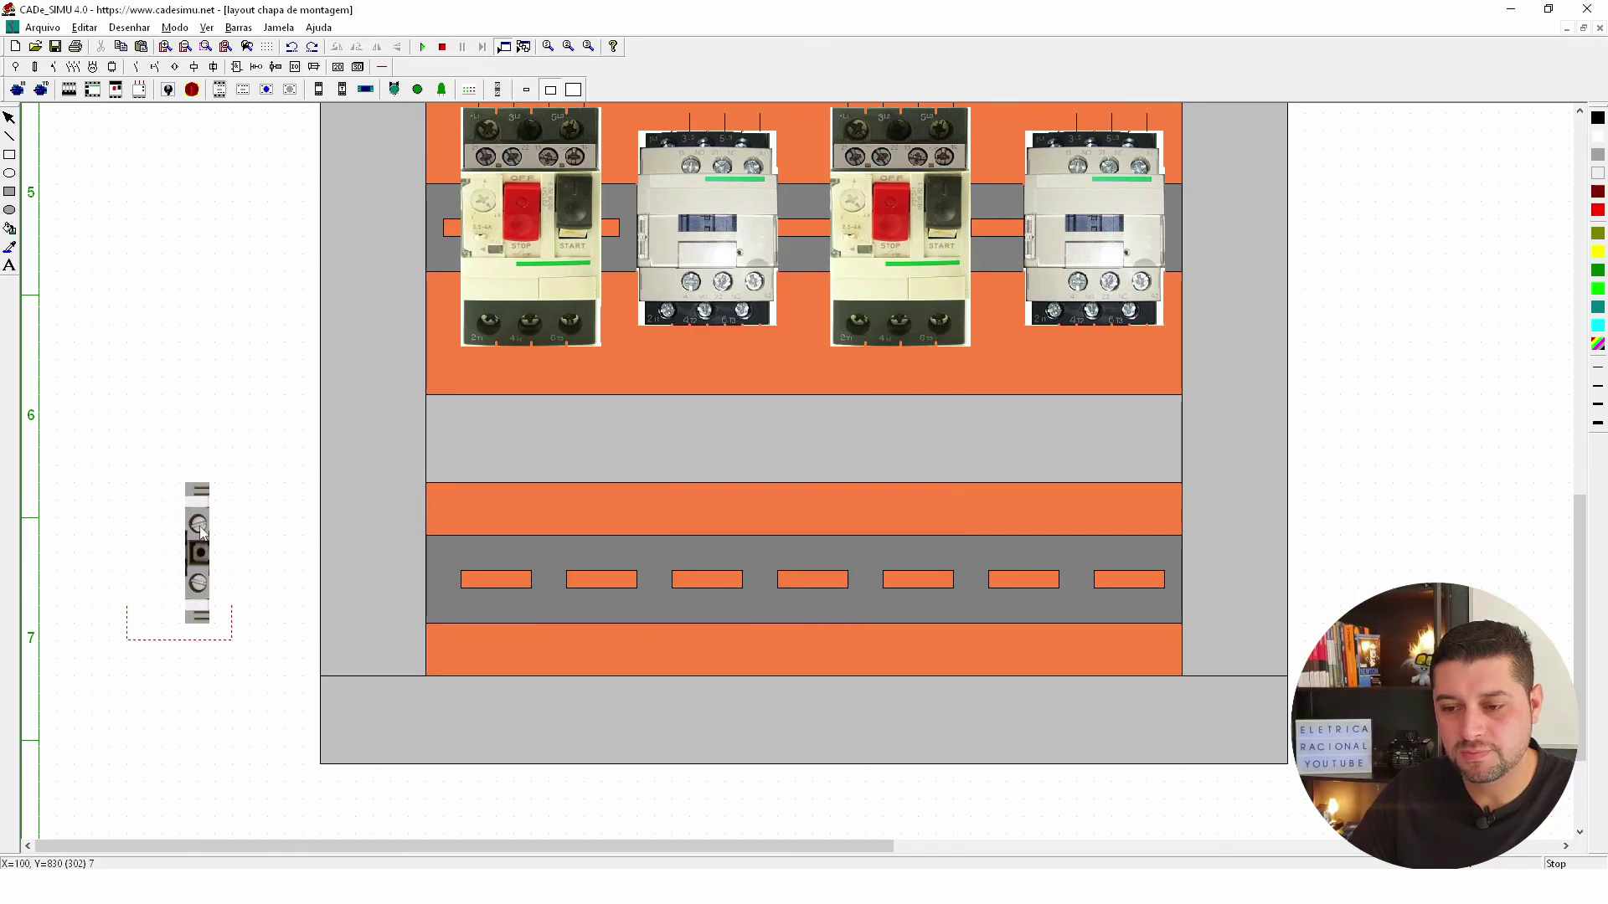
pyautogui.moveTo(201, 530)
pyautogui.mouseDown()
pyautogui.moveTo(459, 557)
pyautogui.moveTo(172, 481)
pyautogui.mouseUp()
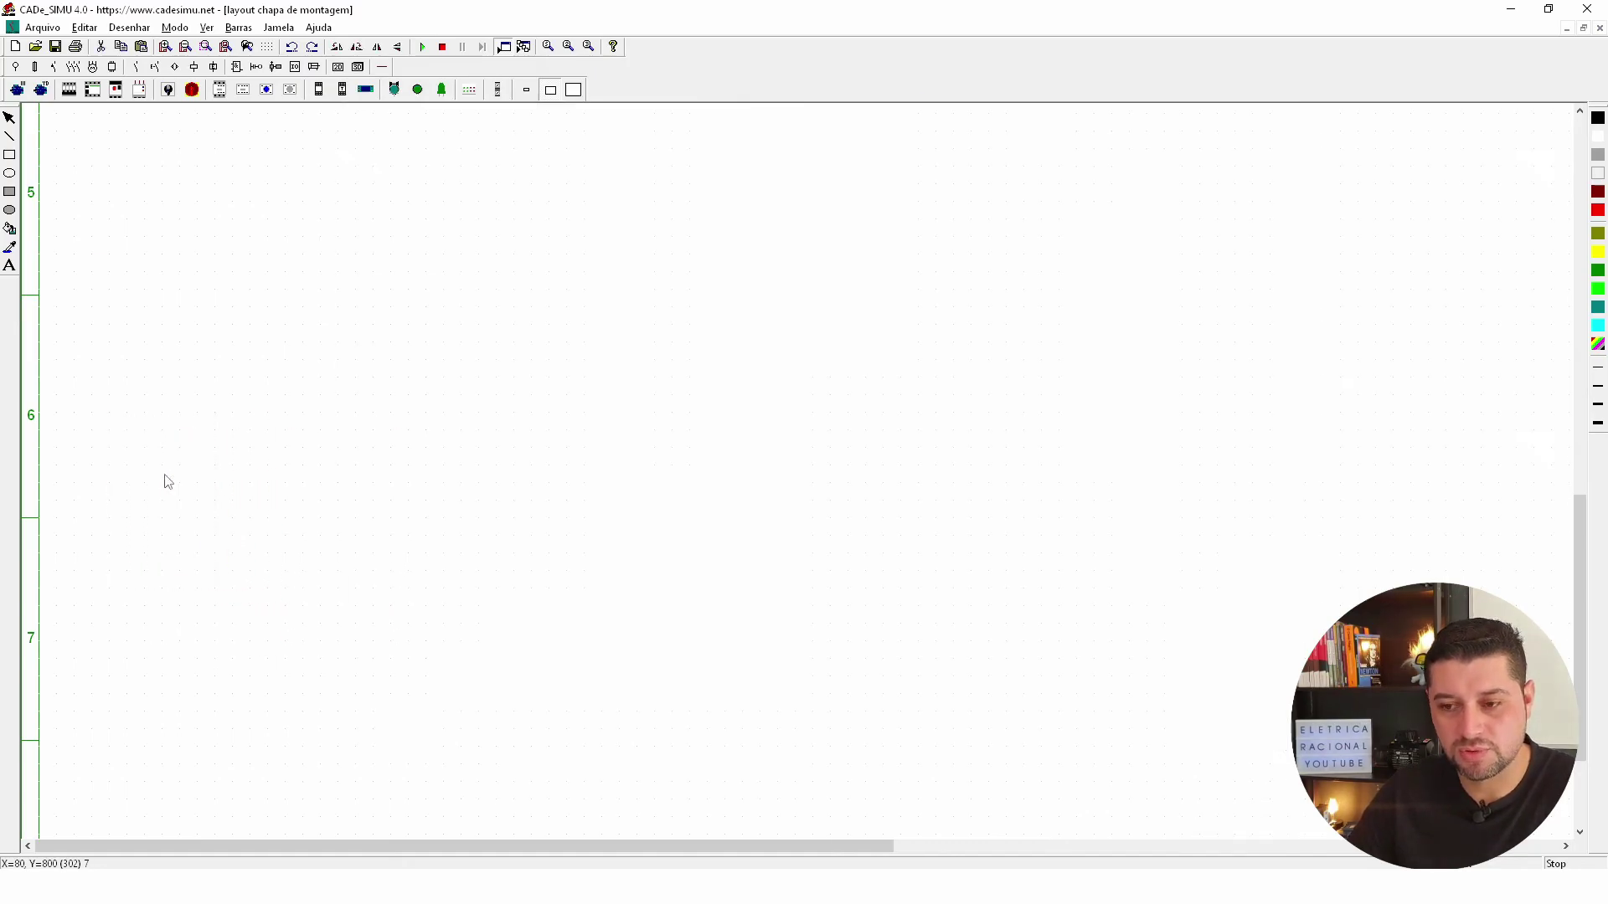
# Copy and paste the grey terminal twice to form a three-terminal block.
pyautogui.hotkey('ctrl', 'c')
pyautogui.hotkey('ctrl', 'v')
pyautogui.moveTo(94, 168)
pyautogui.mouseDown()
pyautogui.moveTo(230, 507)
pyautogui.moveTo(212, 511)
pyautogui.mouseUp()
pyautogui.click(175, 372)
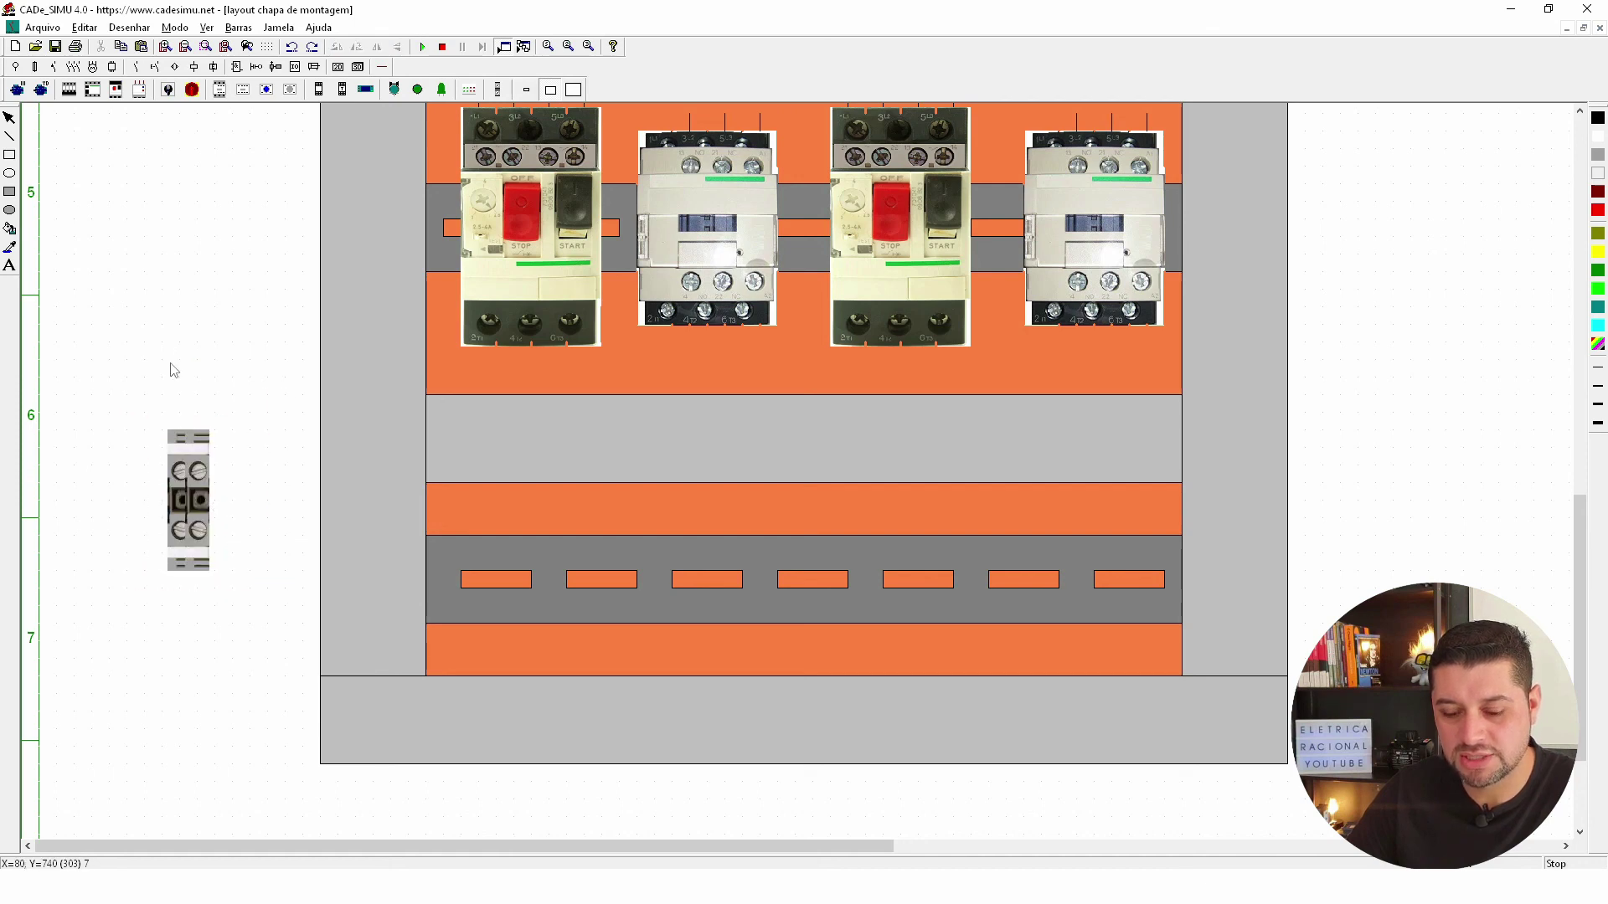
pyautogui.hotkey('ctrl', 'v')
pyautogui.moveTo(120, 265); pyautogui.dragTo(209, 511)
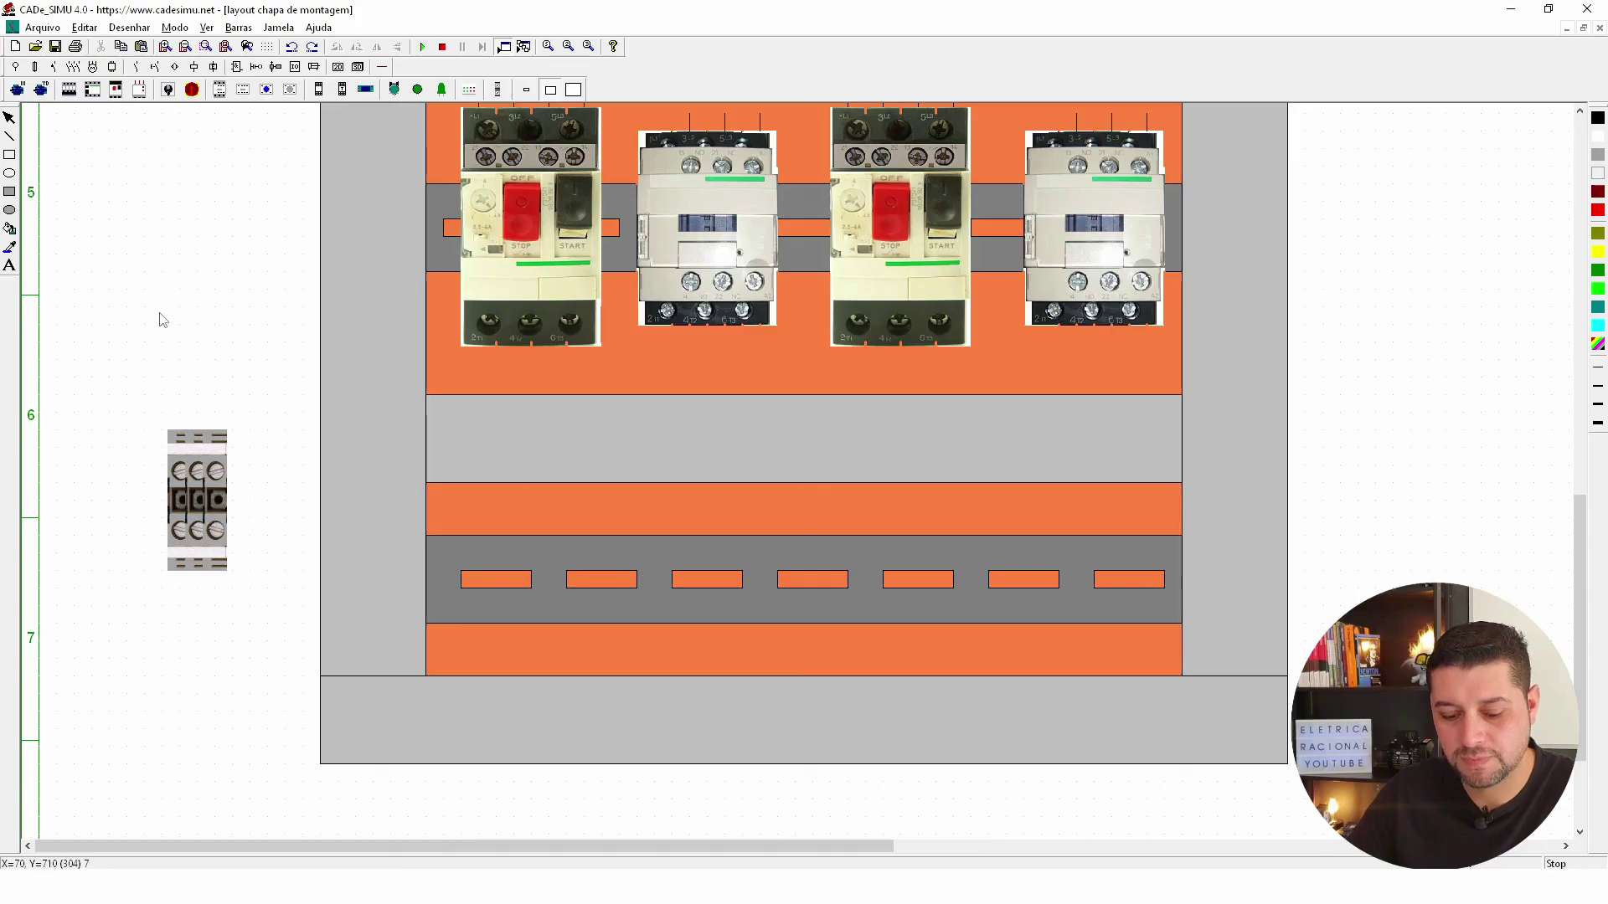
# Attach a terminal with blue 2D image beside the three grey terminals.
pyautogui.hotkey('ctrl', 'v')
pyautogui.doubleClick(101, 209)
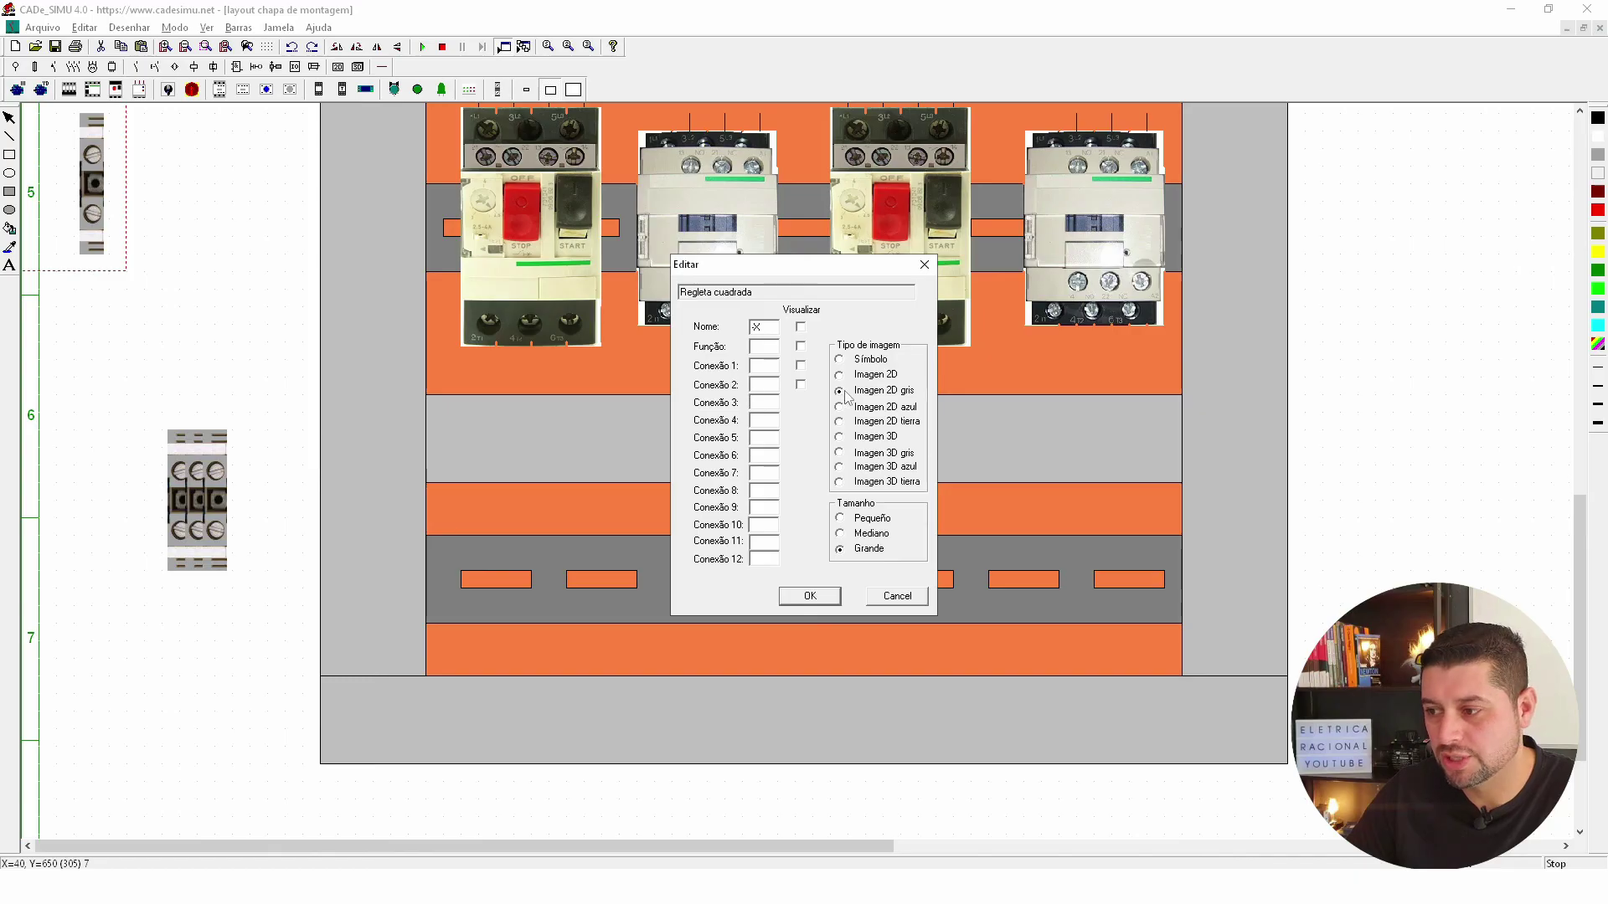
pyautogui.click(811, 596)
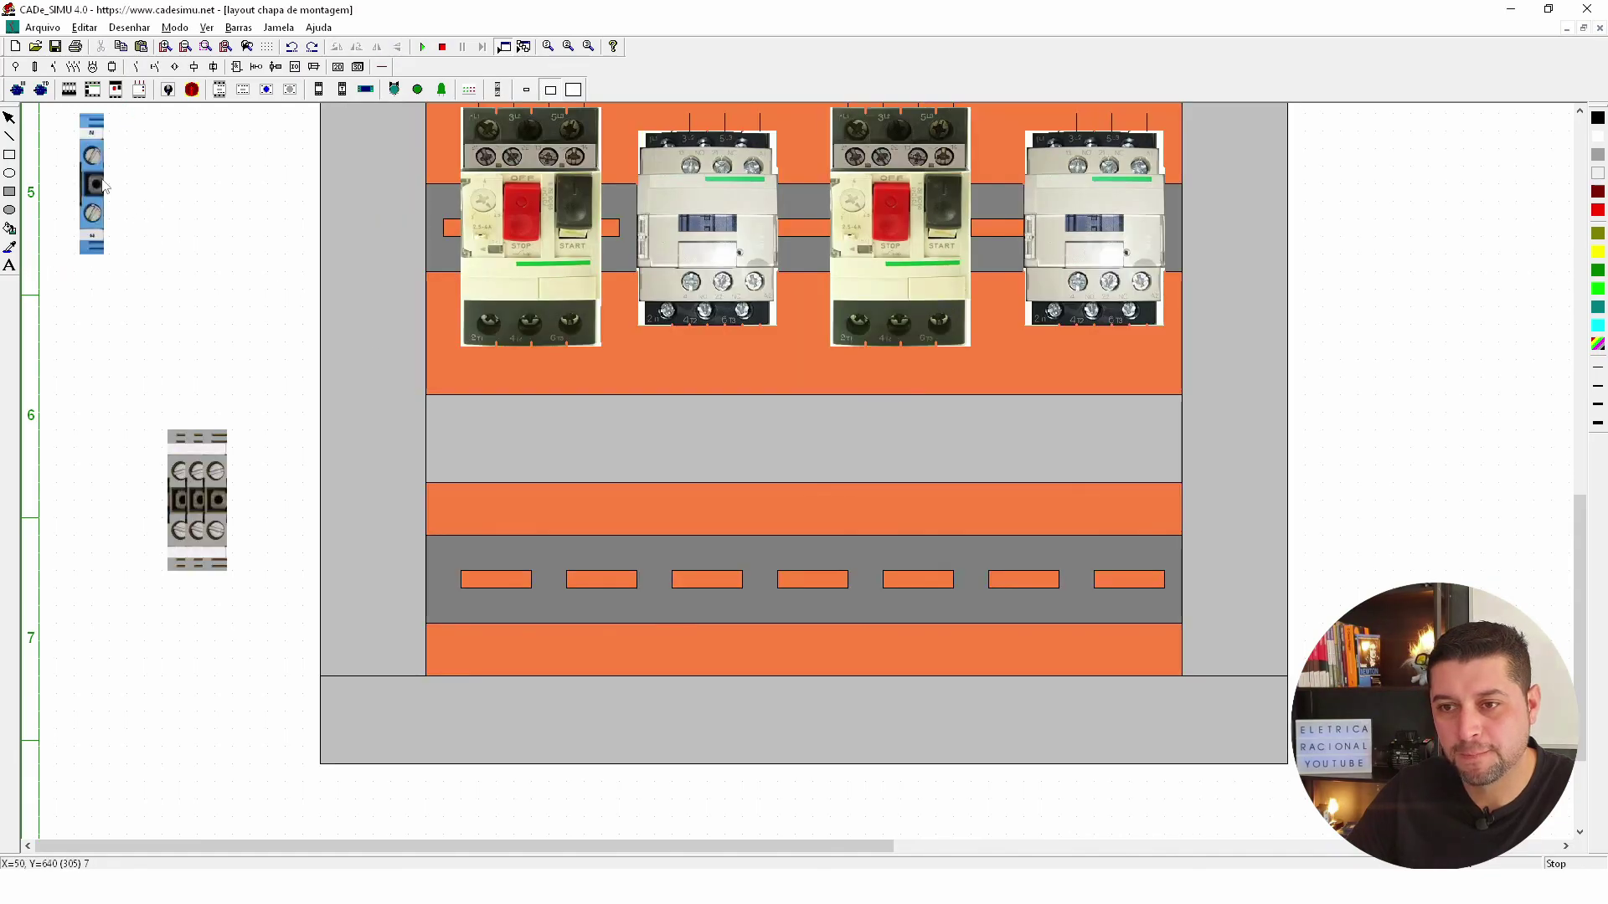
pyautogui.moveTo(102, 185); pyautogui.dragTo(251, 469)
pyautogui.press('Delete')
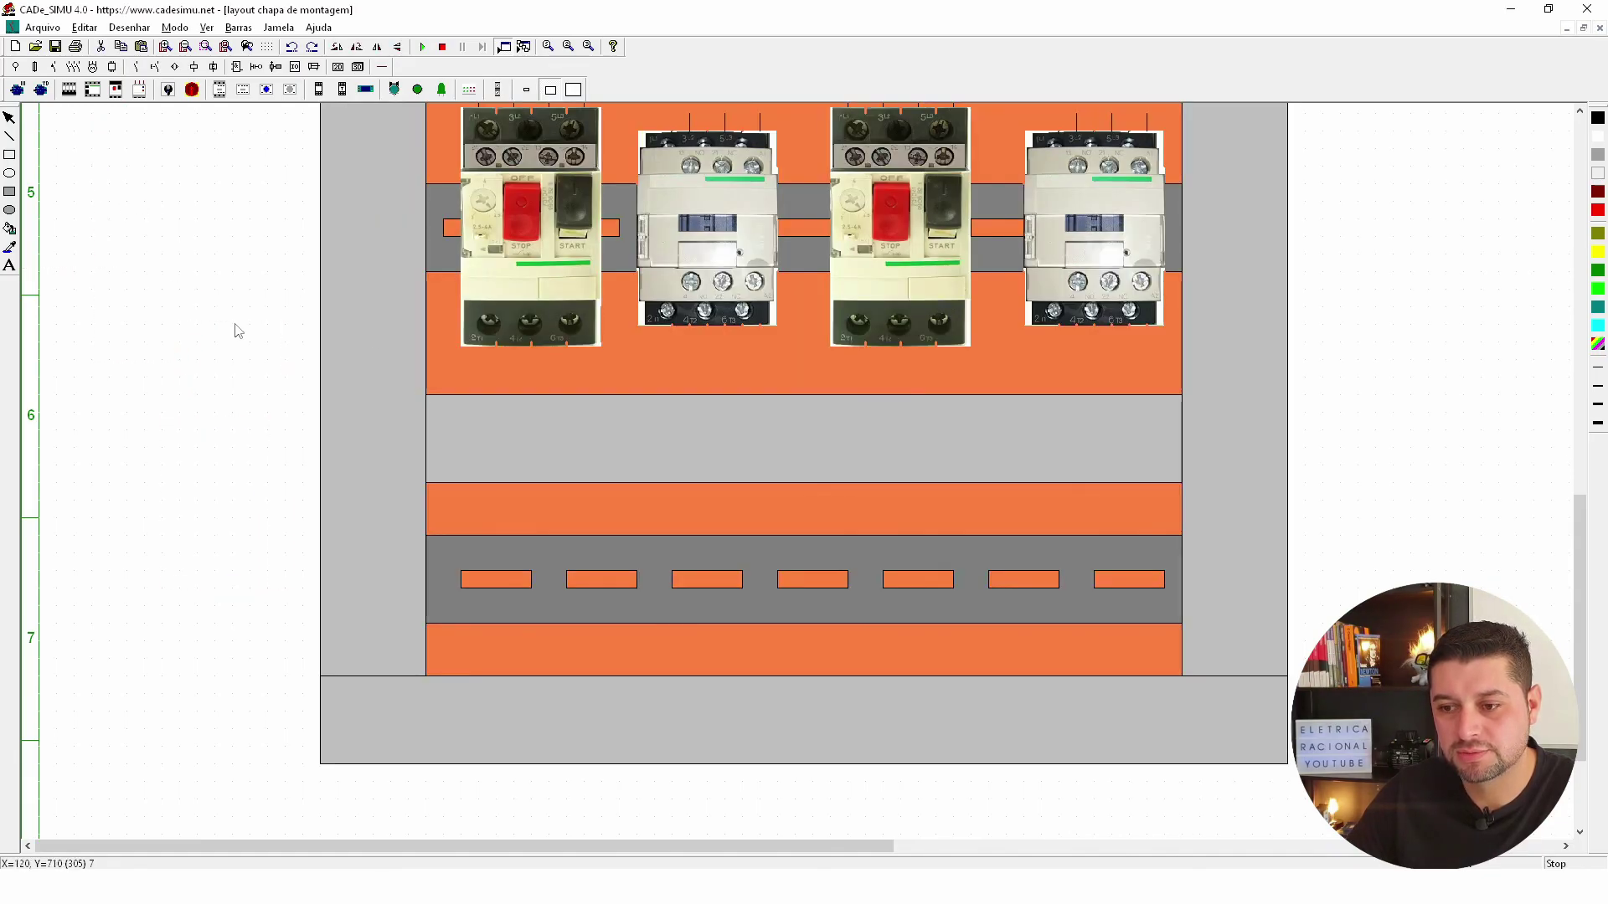
pyautogui.hotkey('ctrl', 'z')
pyautogui.hotkey('ctrl', 'v')
pyautogui.doubleClick(101, 184)
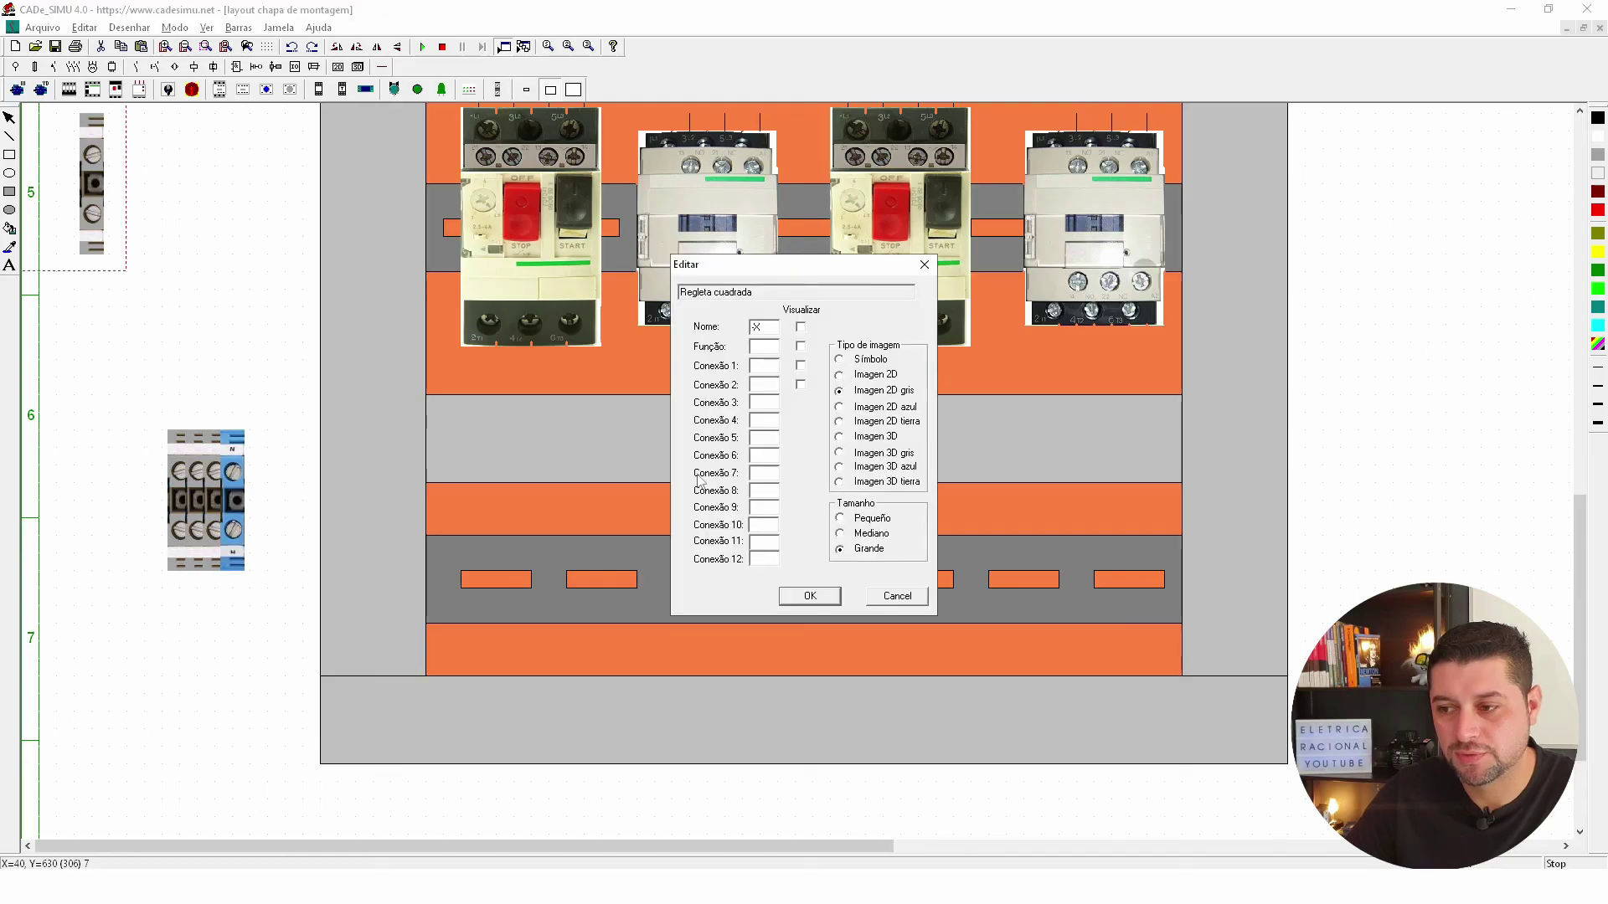
# Mount the terminal group and an extra grey terminal at the bottom rail's left end.
pyautogui.click(809, 595)
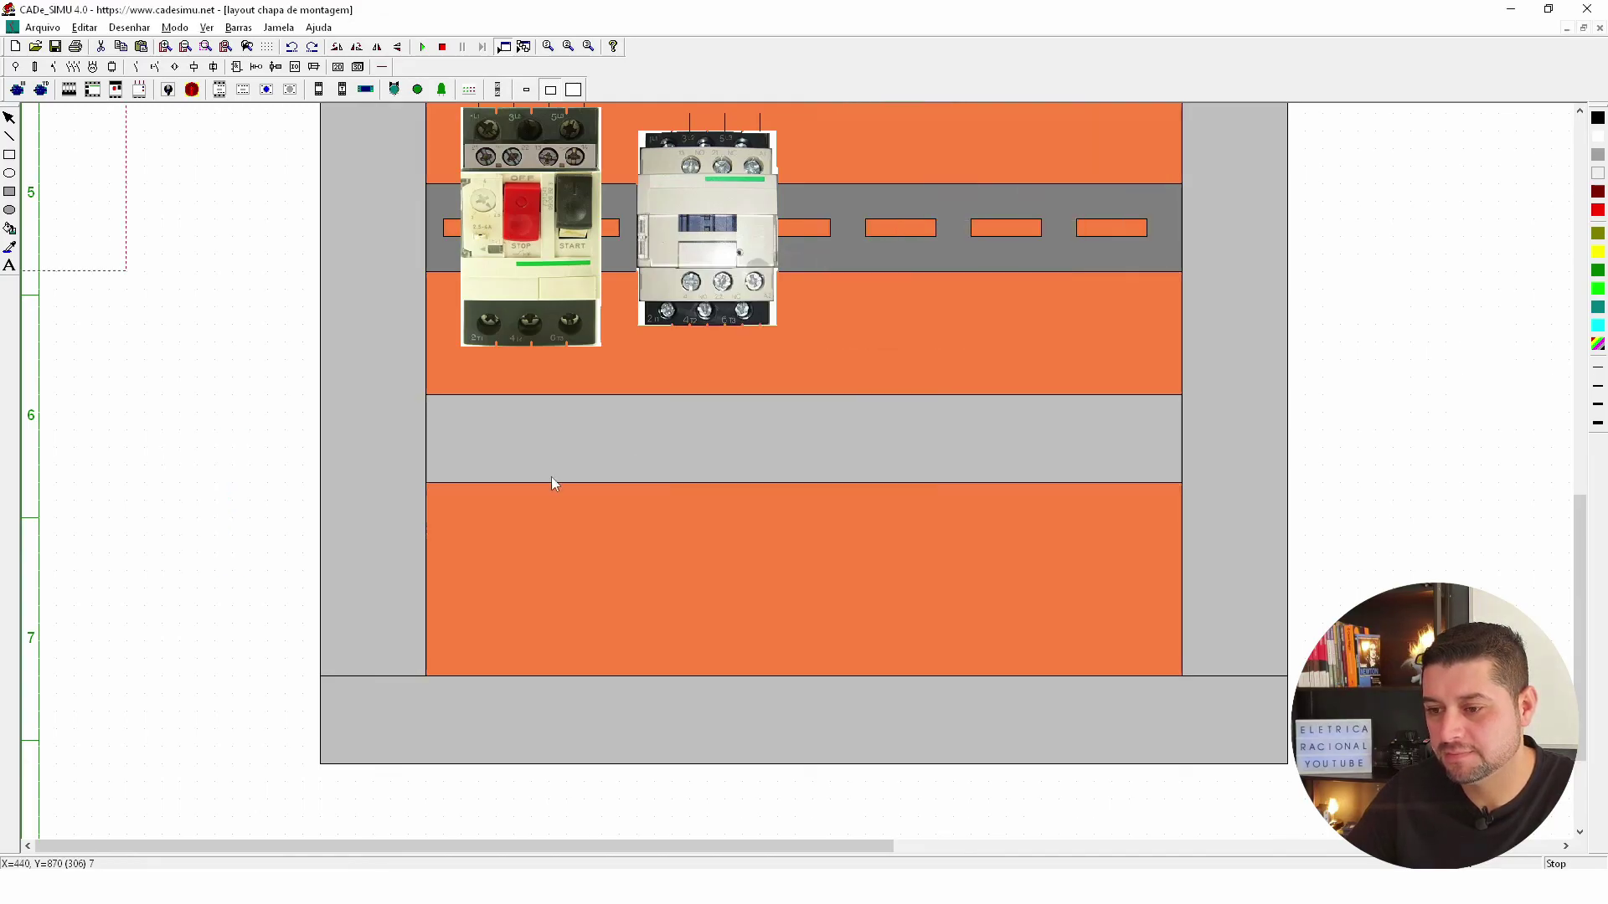
pyautogui.moveTo(109, 186)
pyautogui.mouseDown()
pyautogui.moveTo(283, 521)
pyautogui.moveTo(515, 618)
pyautogui.mouseUp()
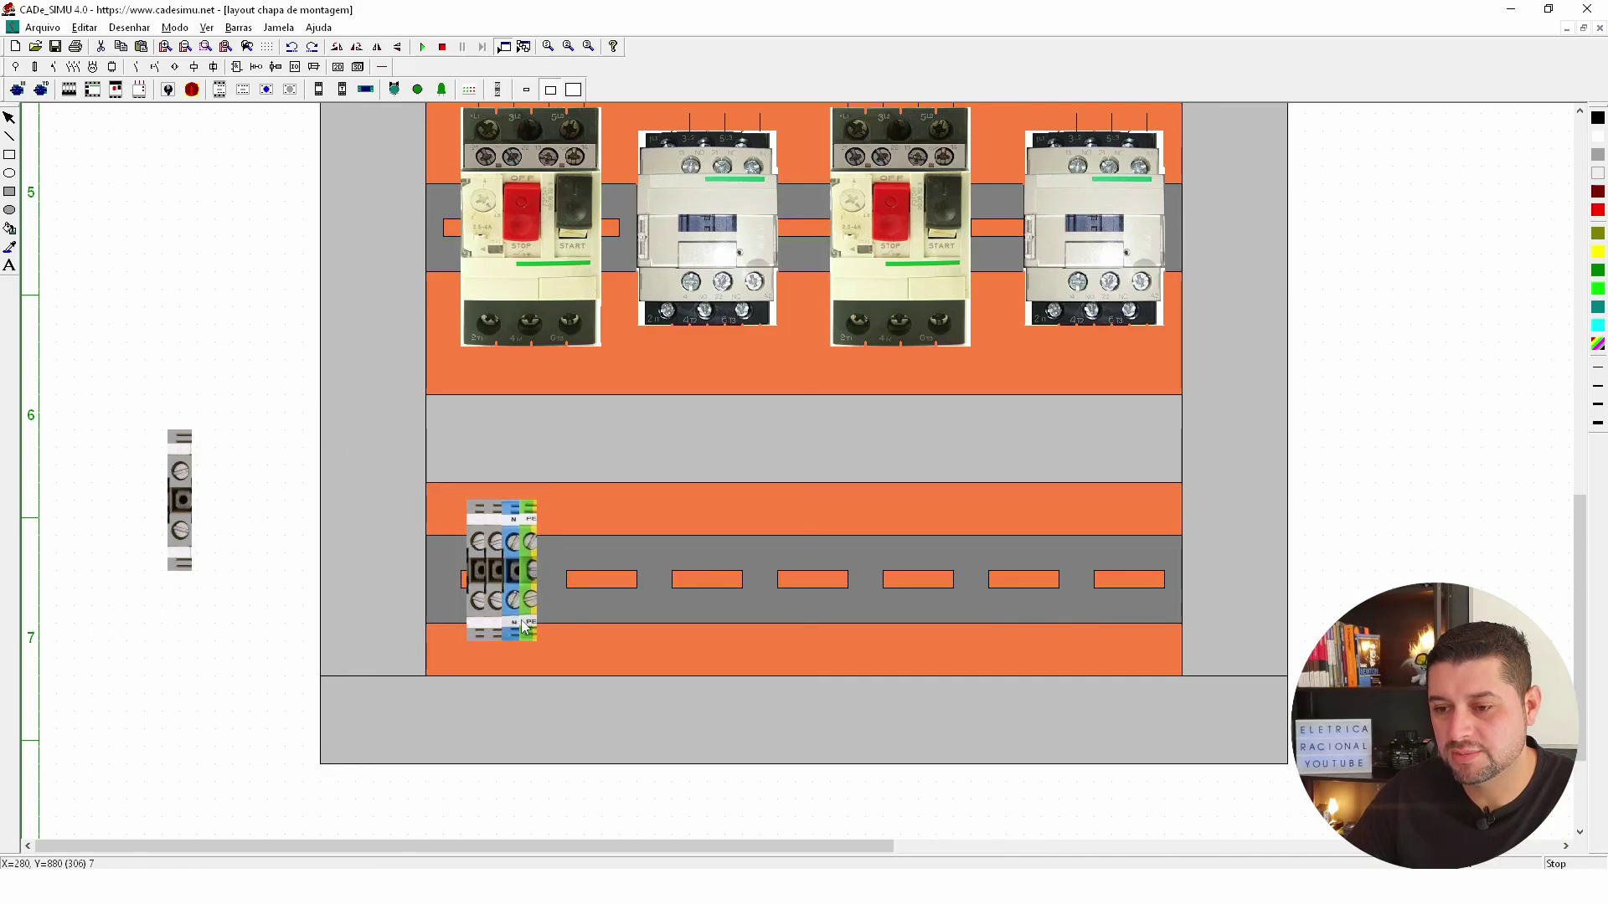
pyautogui.click(521, 630)
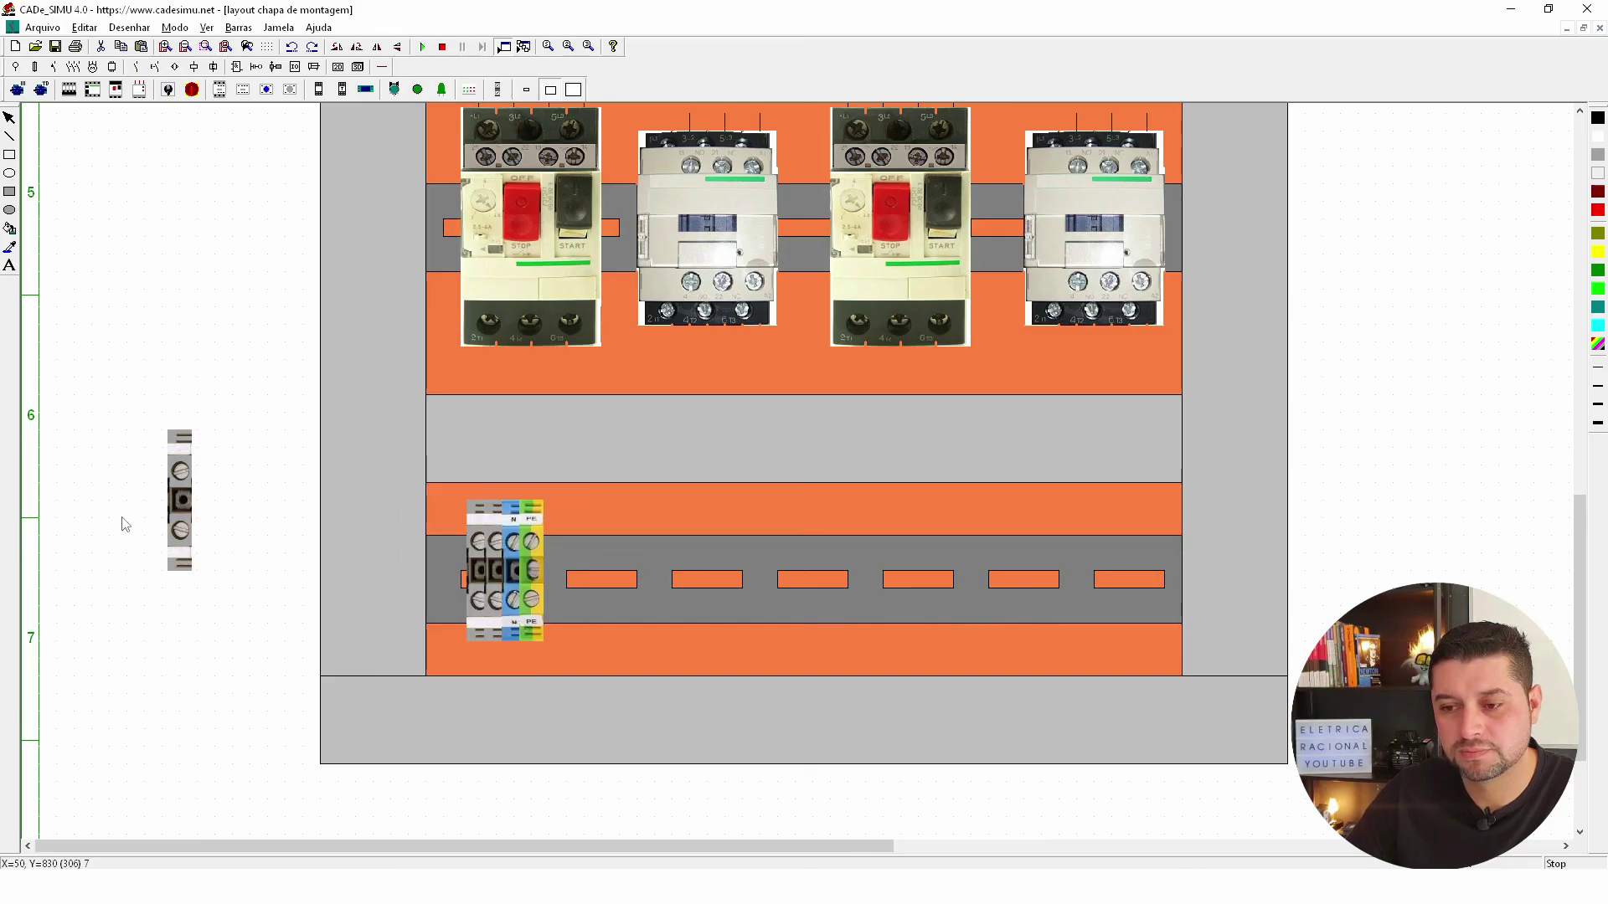
pyautogui.moveTo(177, 513); pyautogui.dragTo(451, 578)
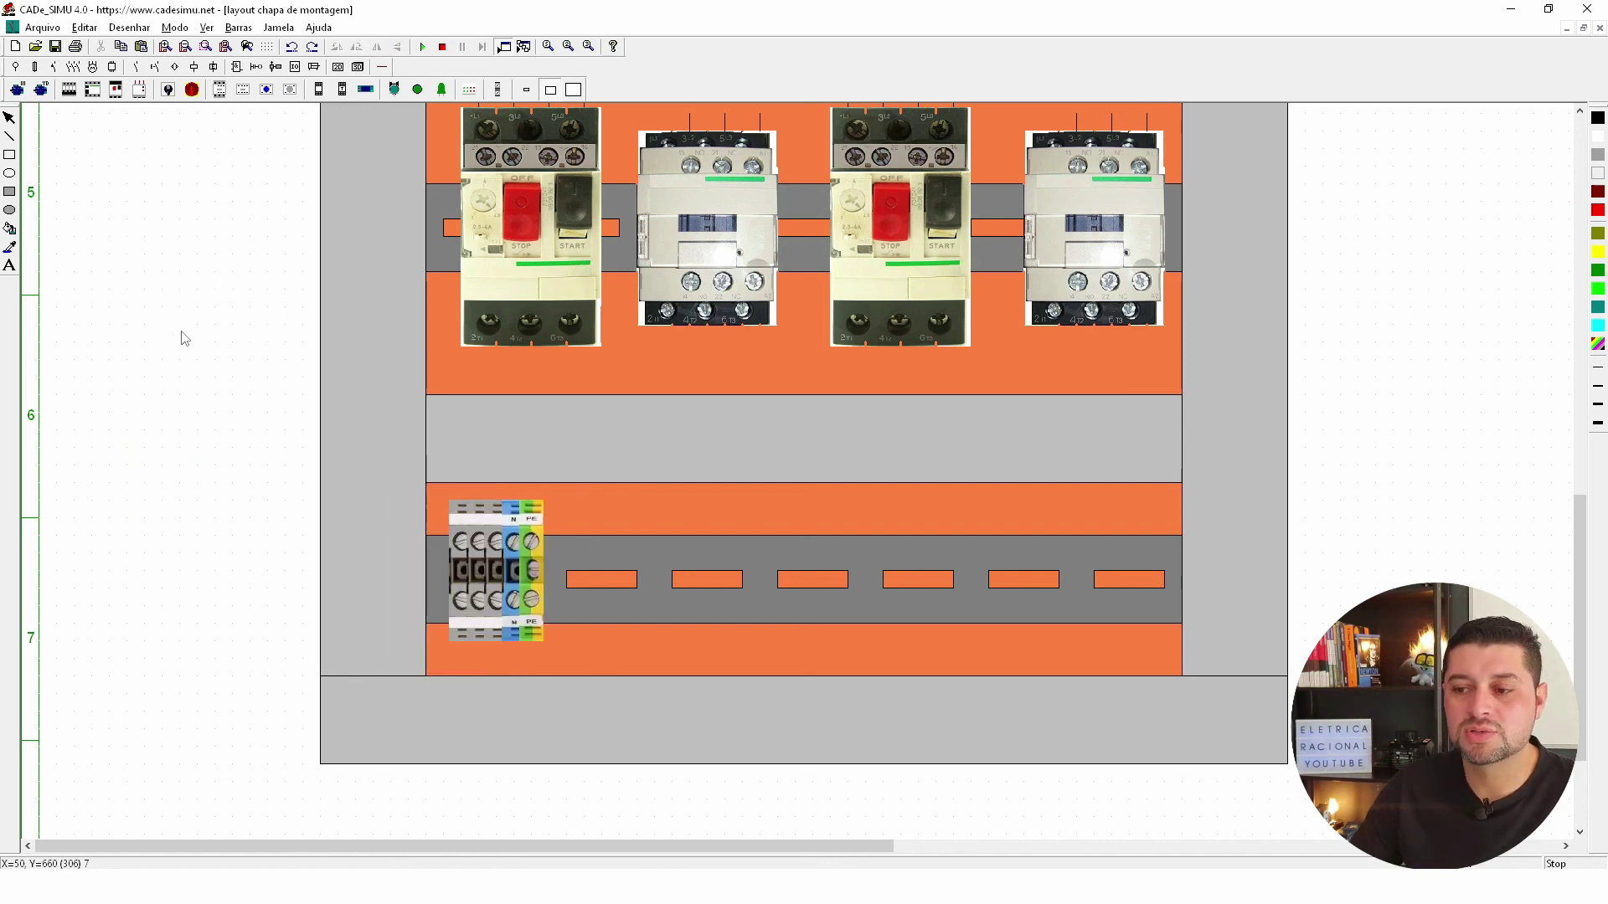
pyautogui.scroll(-1, 185, 339)
pyautogui.scroll(-1, 181, 361)
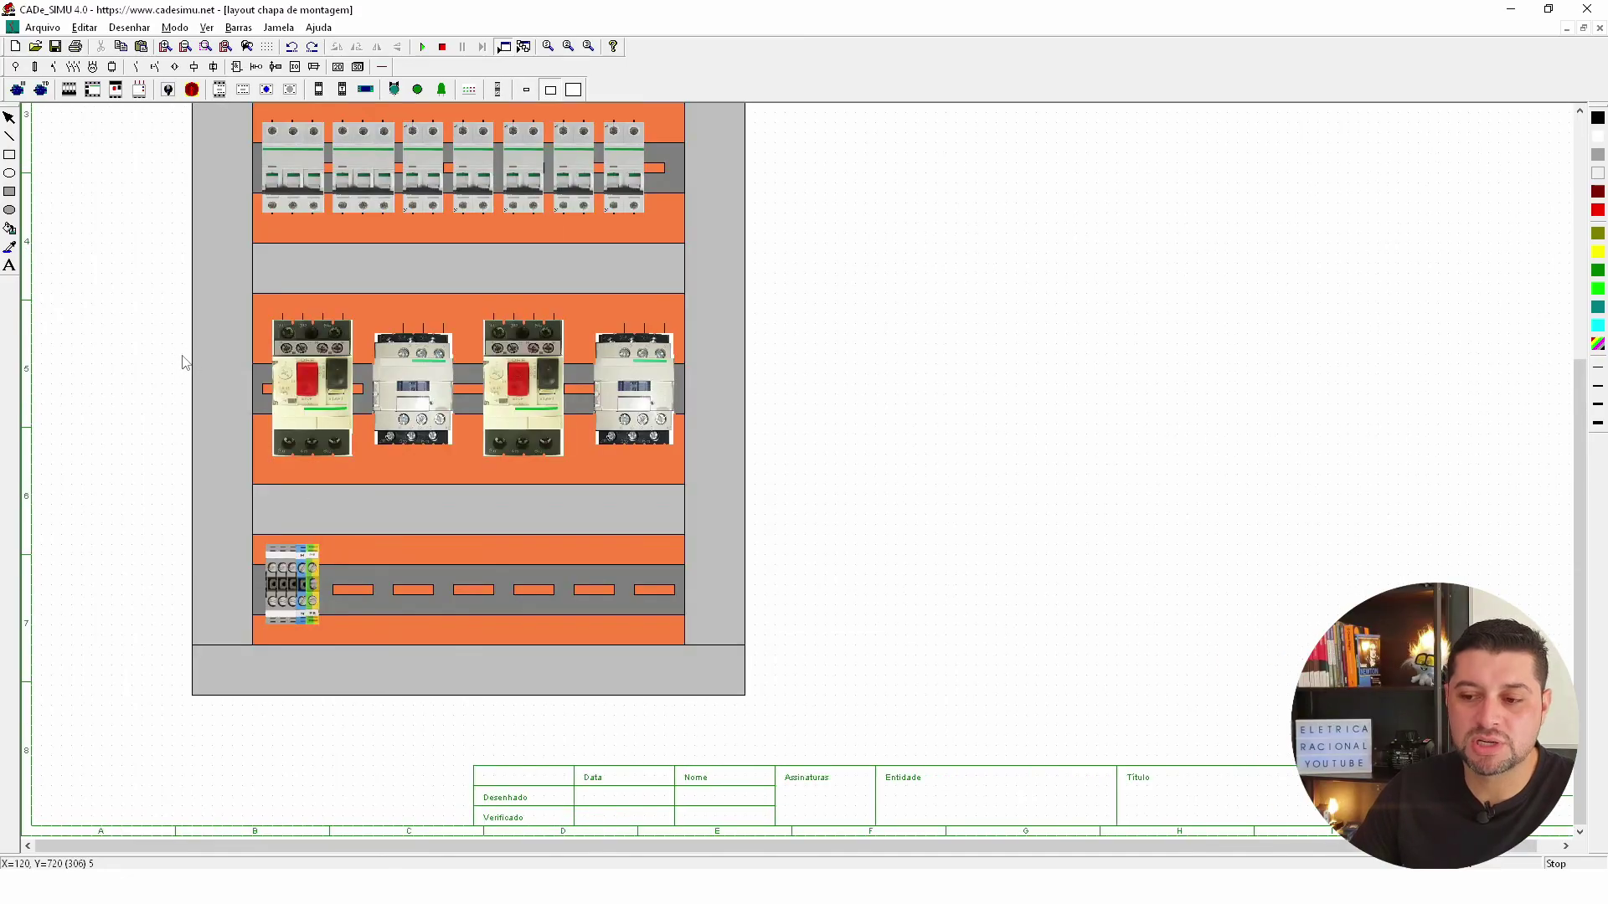
pyautogui.scroll(-1, 184, 362)
pyautogui.scroll(-1, 184, 361)
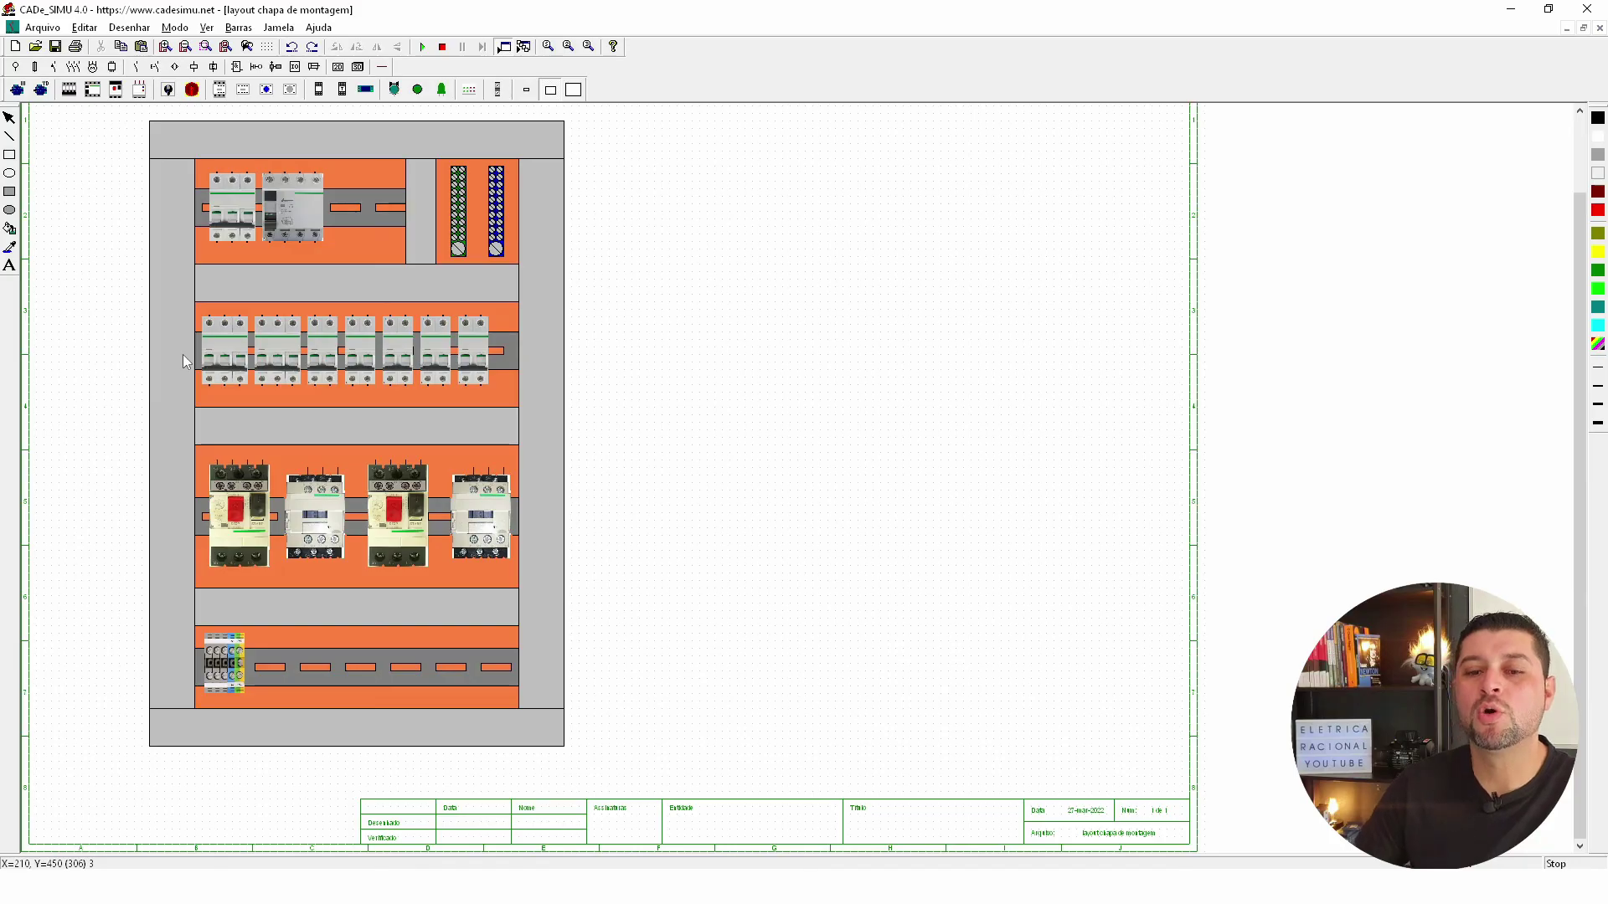